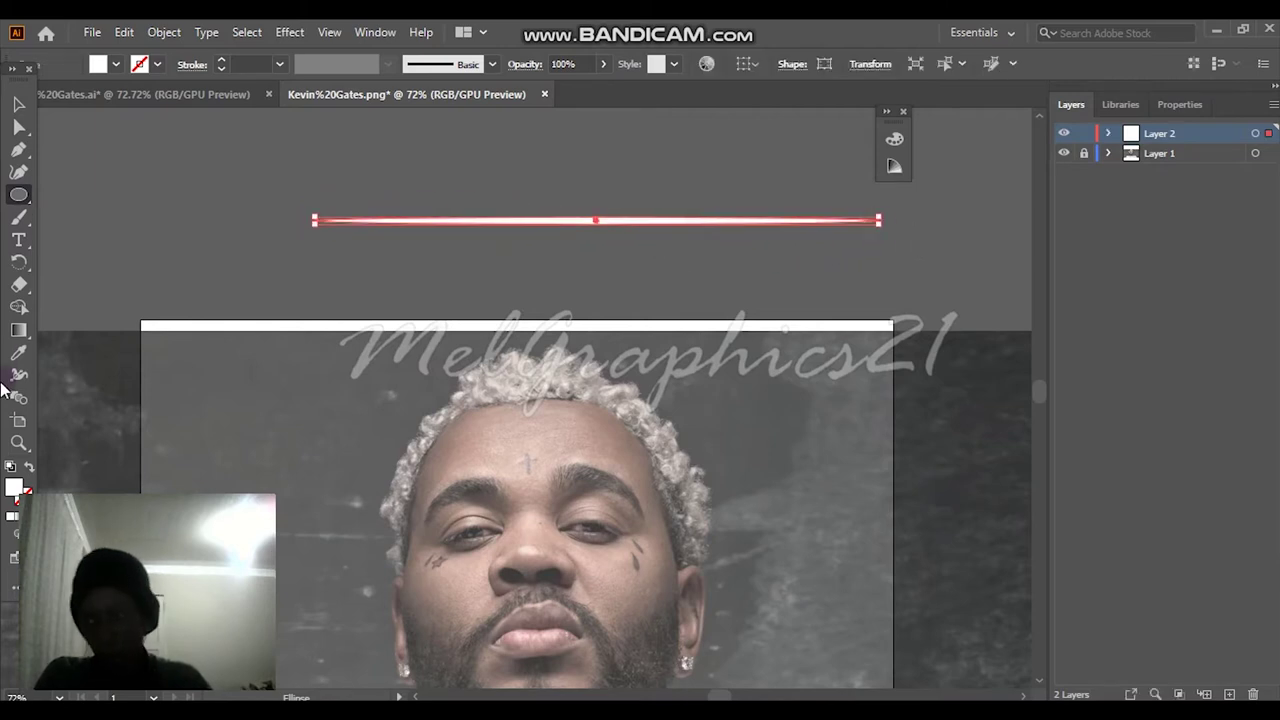
Fill the thin ellipse above the artboard with black 000000 and reduce its height by about half.
double_click(14, 490)
drag(740, 365, 558, 572)
click(1031, 304)
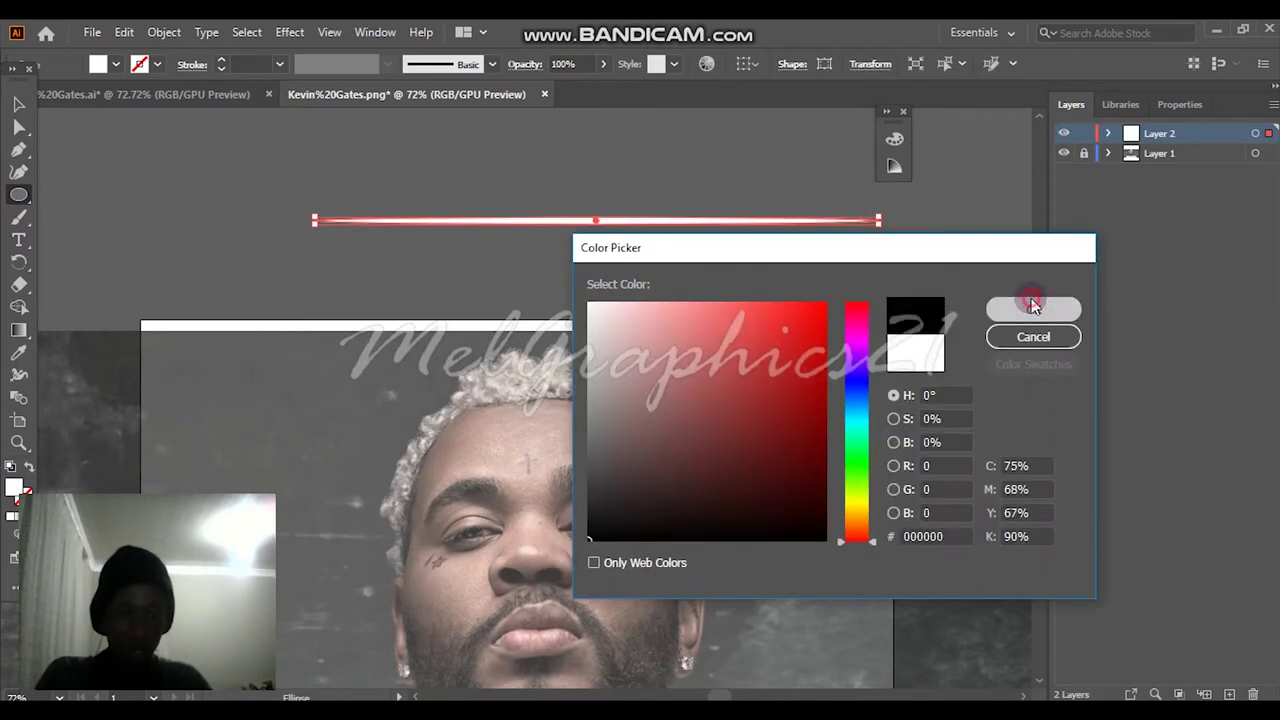
scroll(582, 202, up, 6)
scroll(733, 286, down, 2)
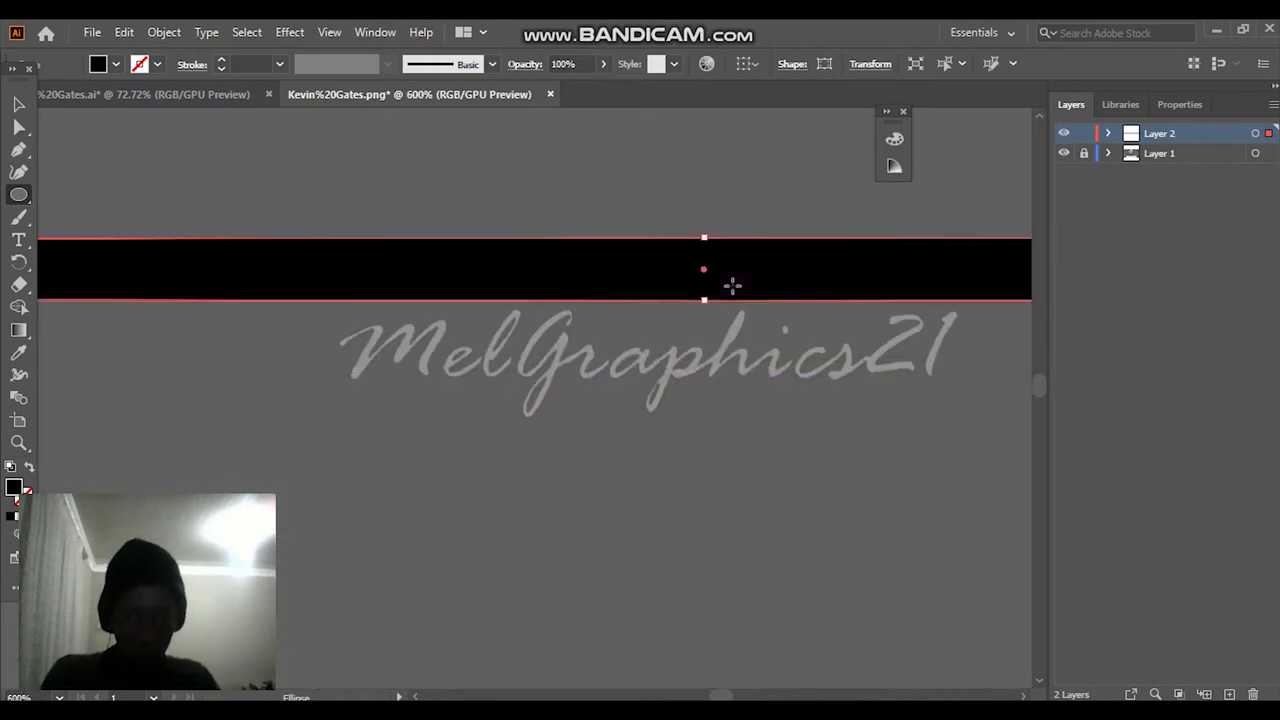
drag(703, 235, 704, 270)
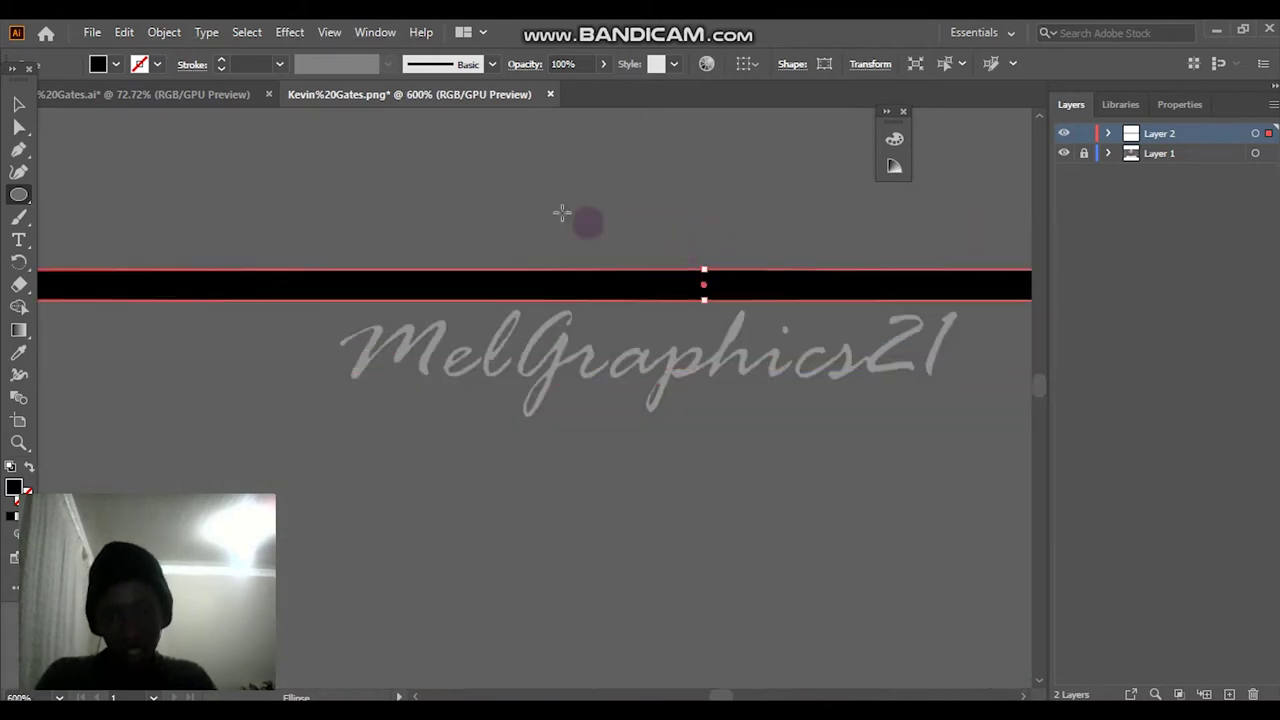
Save the black ellipse as a new art brush with the default options.
click(491, 64)
click(455, 211)
click(573, 417)
click(586, 505)
click(777, 617)
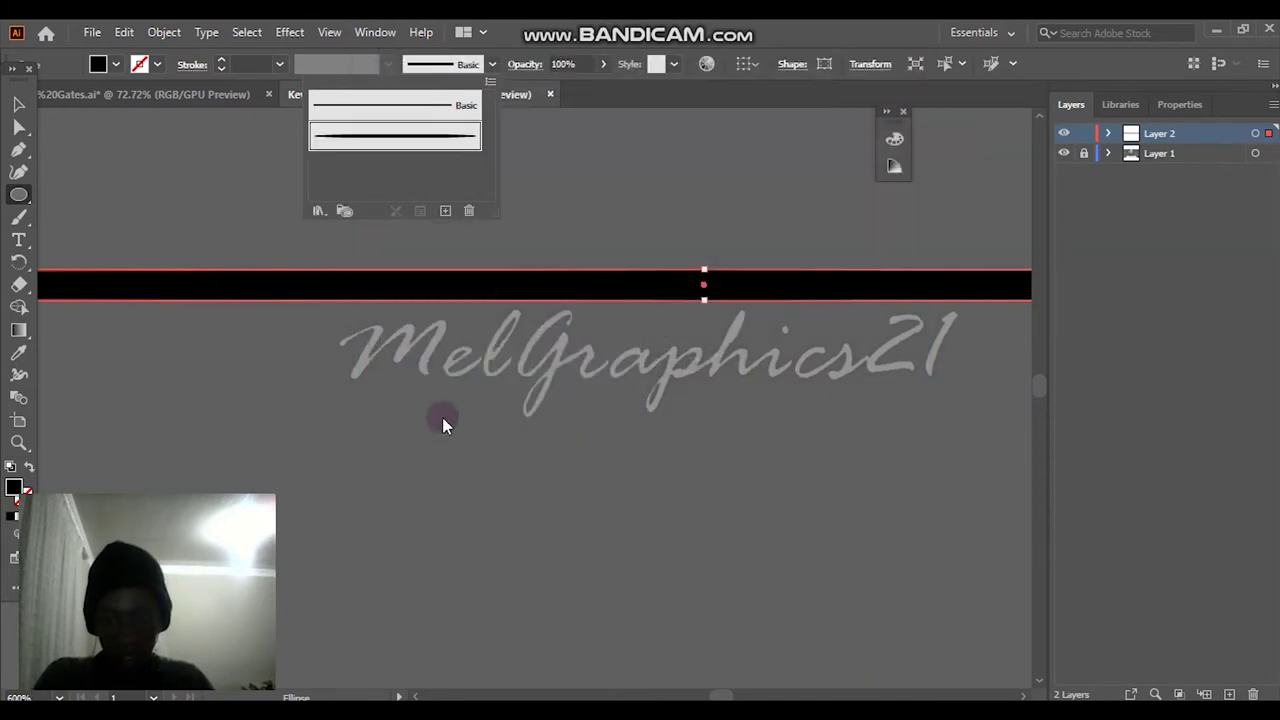
click(690, 505)
Paint two wavy test strokes above the artboard with the Paintbrush tool and the tapered ellipse brush at 1 pt.
click(18, 219)
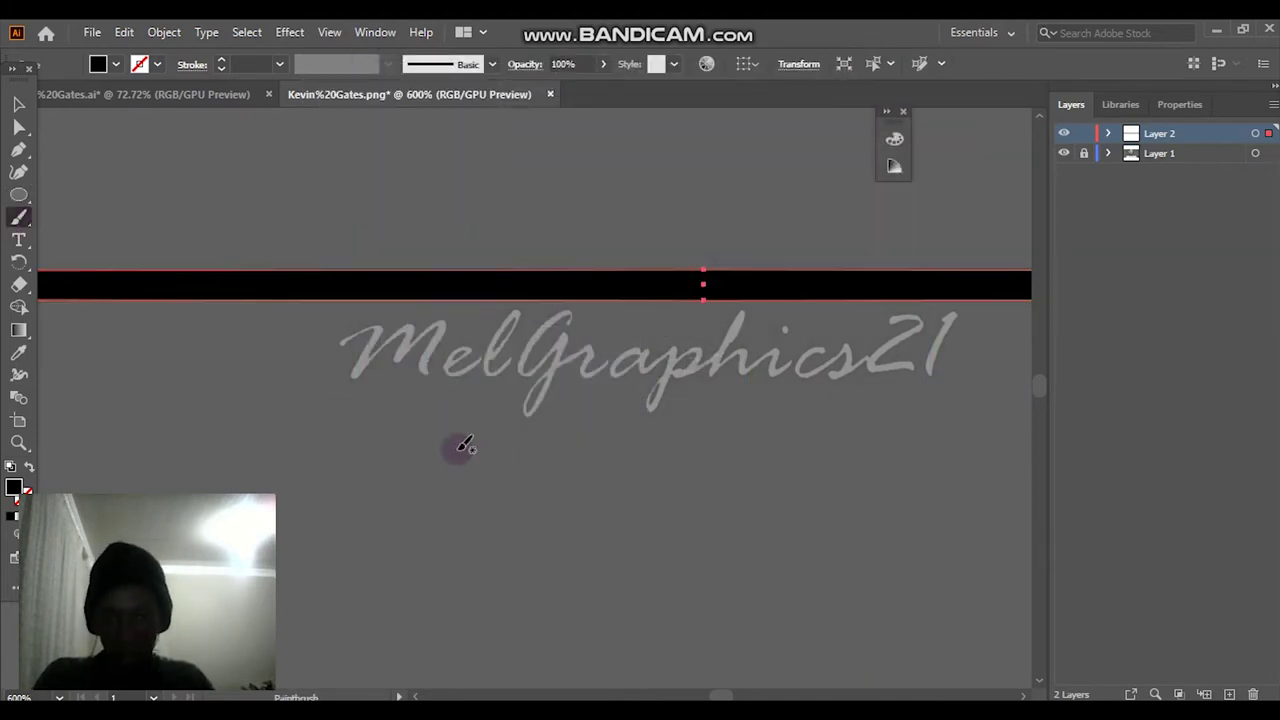
drag(502, 442, 830, 407)
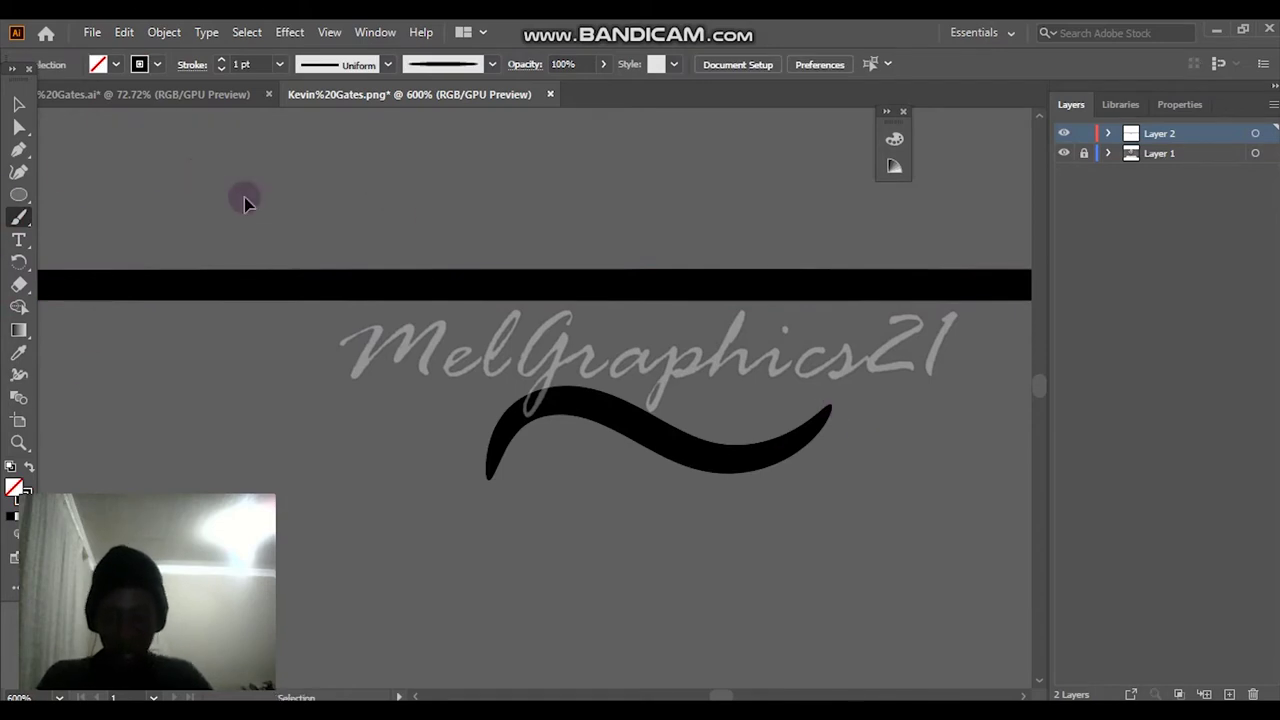
key(ctrl+0)
scroll(434, 249, up, 3)
mouse_move(434, 249)
mouse_down()
mouse_move(522, 274)
mouse_move(598, 248)
mouse_up()
scroll(620, 335, down, 2)
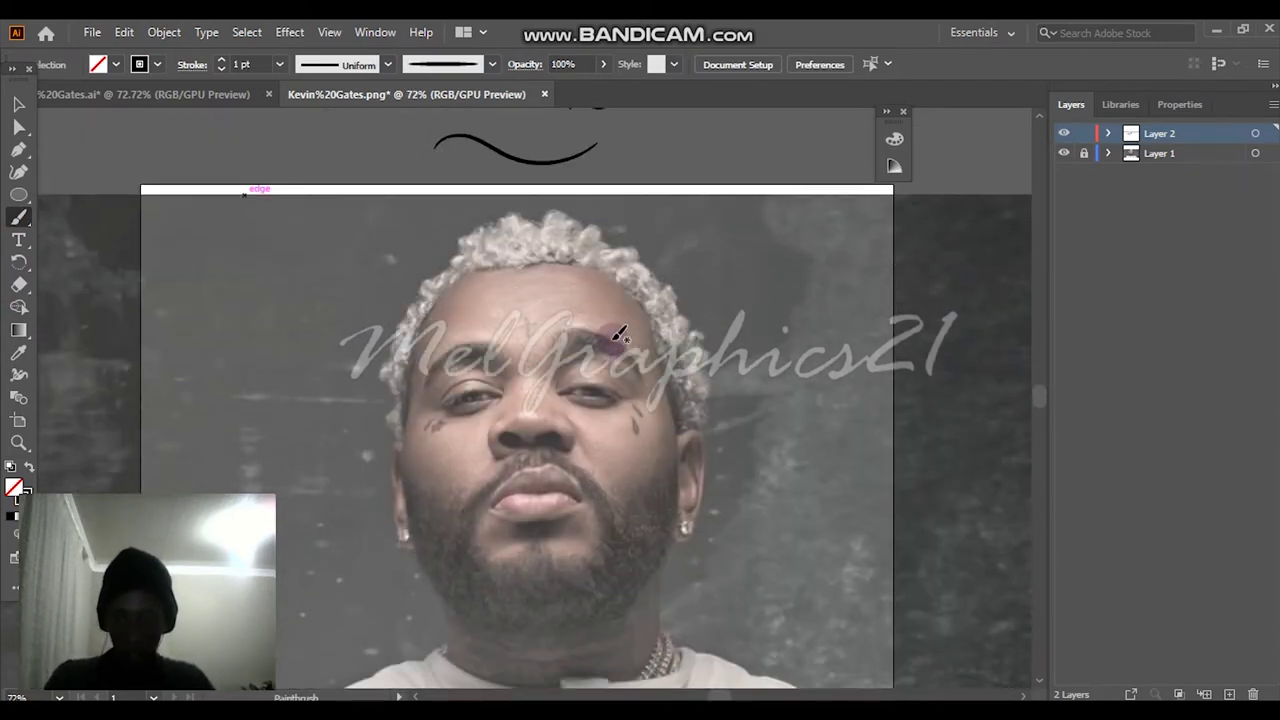
Paint the outlines of both nostrils and the outer wings of the nose over the photo with the tapered brush.
scroll(476, 405, down, 2)
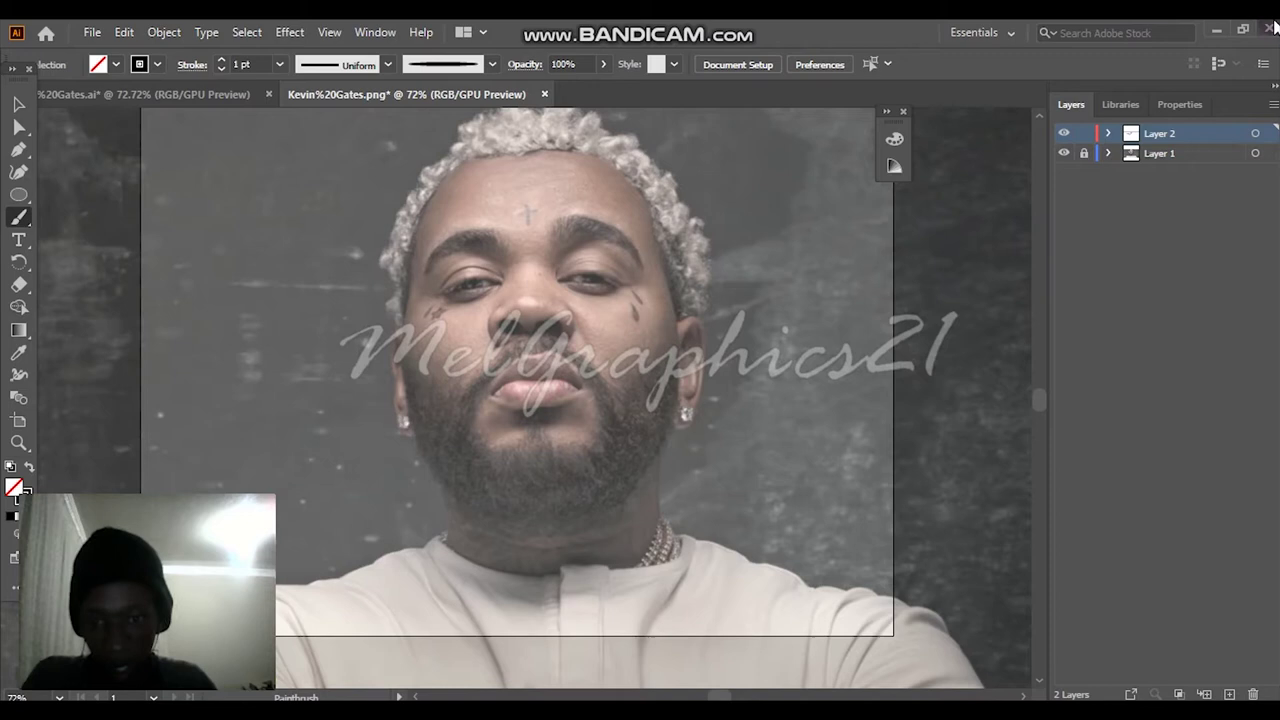
scroll(562, 350, up, 4)
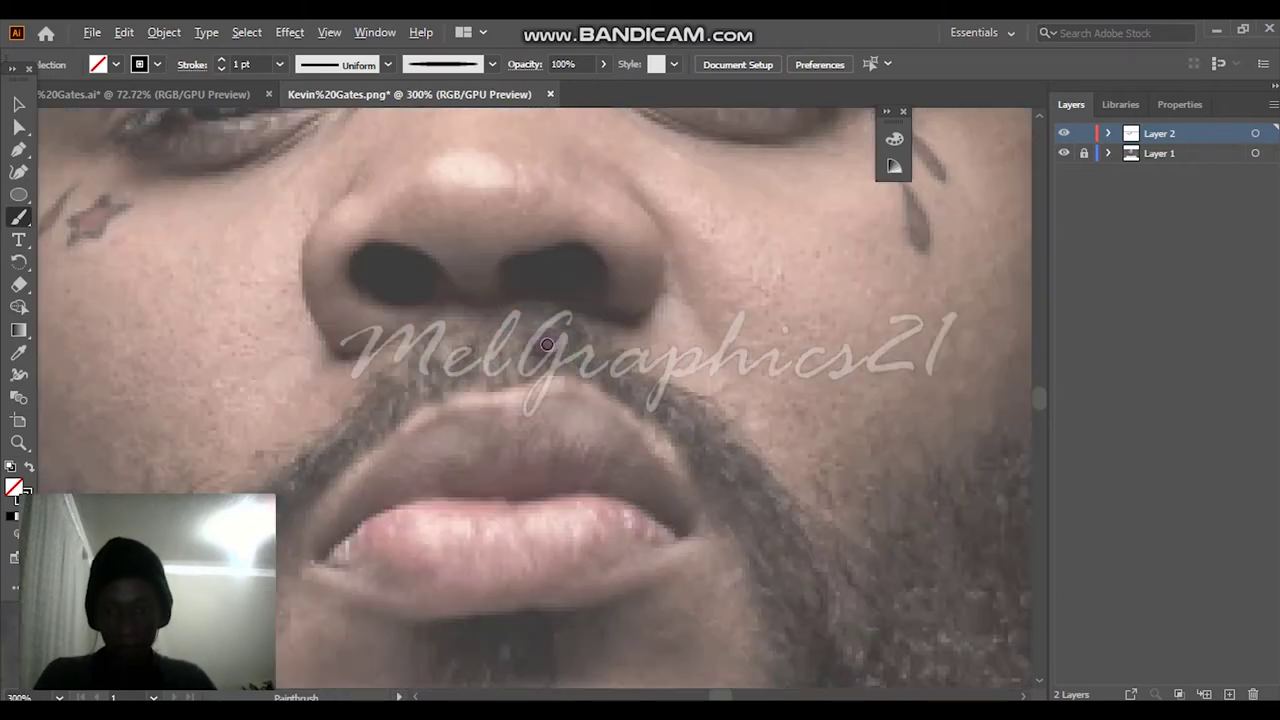
scroll(270, 232, up, 1)
mouse_move(370, 182)
mouse_down()
mouse_move(321, 233)
mouse_move(431, 383)
mouse_move(308, 256)
mouse_move(578, 397)
mouse_move(470, 423)
mouse_up()
key(ctrl+z)
scroll(378, 172, up, 1)
drag(394, 400, 560, 347)
mouse_move(688, 348)
mouse_down()
mouse_move(699, 329)
mouse_move(878, 402)
mouse_up()
scroll(982, 224, up, 2)
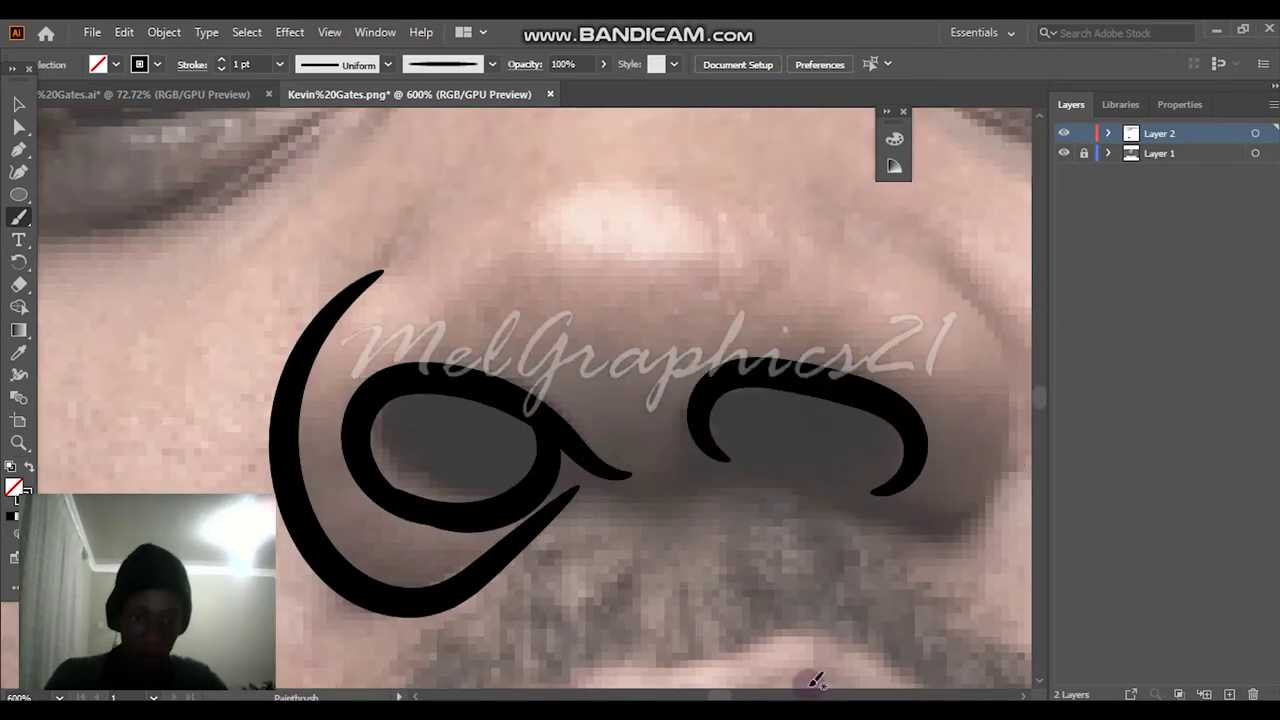
scroll(994, 569, right, 2)
drag(761, 498, 852, 256)
Paint another wavy test stroke above the artboard and reduce the nose lines' stroke weight to 0.75 pt.
key(ctrl+0)
scroll(797, 393, up, 3)
drag(597, 214, 700, 188)
key(v)
drag(450, 450, 605, 540)
click(221, 69)
click(531, 455)
Paint the inner corner, upper and lower lid lines and iris outline of the eye on the portrait's left side.
scroll(489, 485, up, 6)
scroll(766, 279, down, 1)
key(b)
drag(664, 231, 668, 342)
scroll(400, 368, up, 2)
drag(284, 375, 936, 262)
drag(227, 328, 919, 243)
drag(472, 278, 735, 234)
scroll(703, 354, down, 1)
Set the brush stroke to 0.5 pt, paint the same eye's lower wrinkles and upper lid creases, and check them with the photo hidden.
click(280, 64)
click(292, 107)
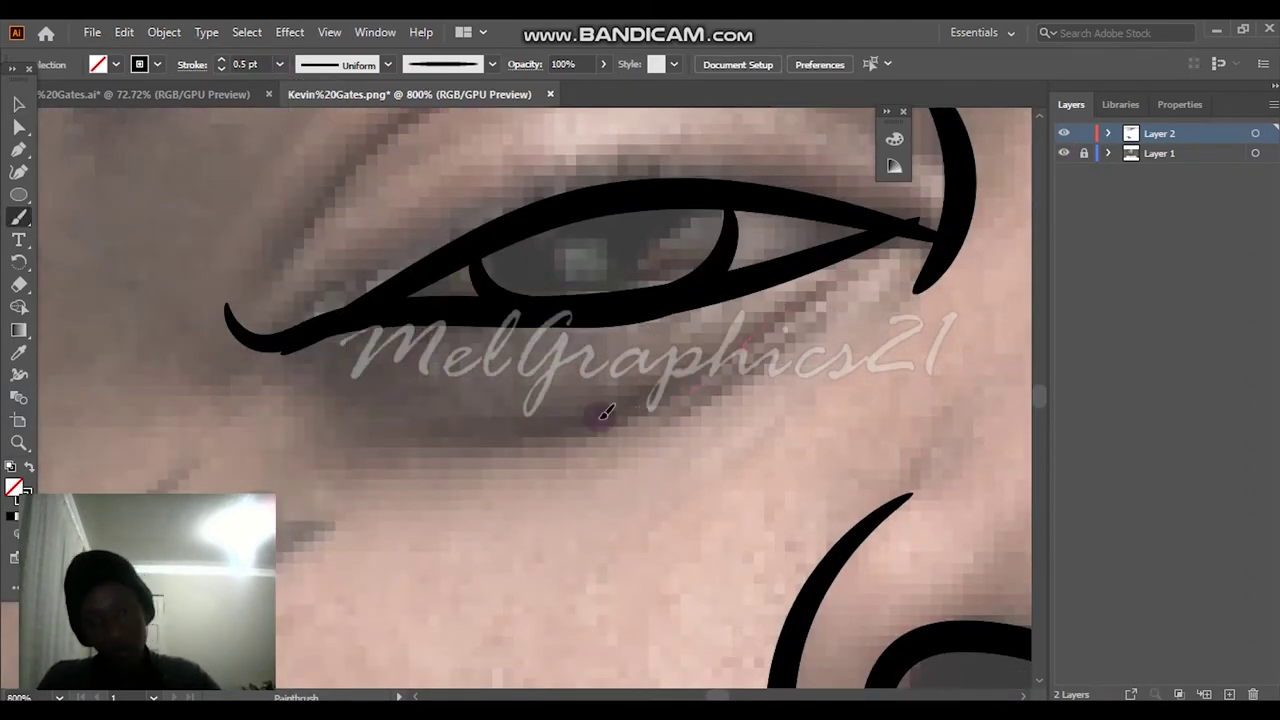
drag(819, 287, 474, 430)
drag(793, 365, 634, 440)
scroll(634, 420, up, 5)
drag(864, 252, 262, 408)
drag(353, 308, 738, 165)
scroll(459, 329, down, 7)
click(1064, 153)
click(1064, 153)
Paint the upper and lower lids of the eye on the portrait's right side, then its inner corner at 0.5 pt.
scroll(589, 351, up, 5)
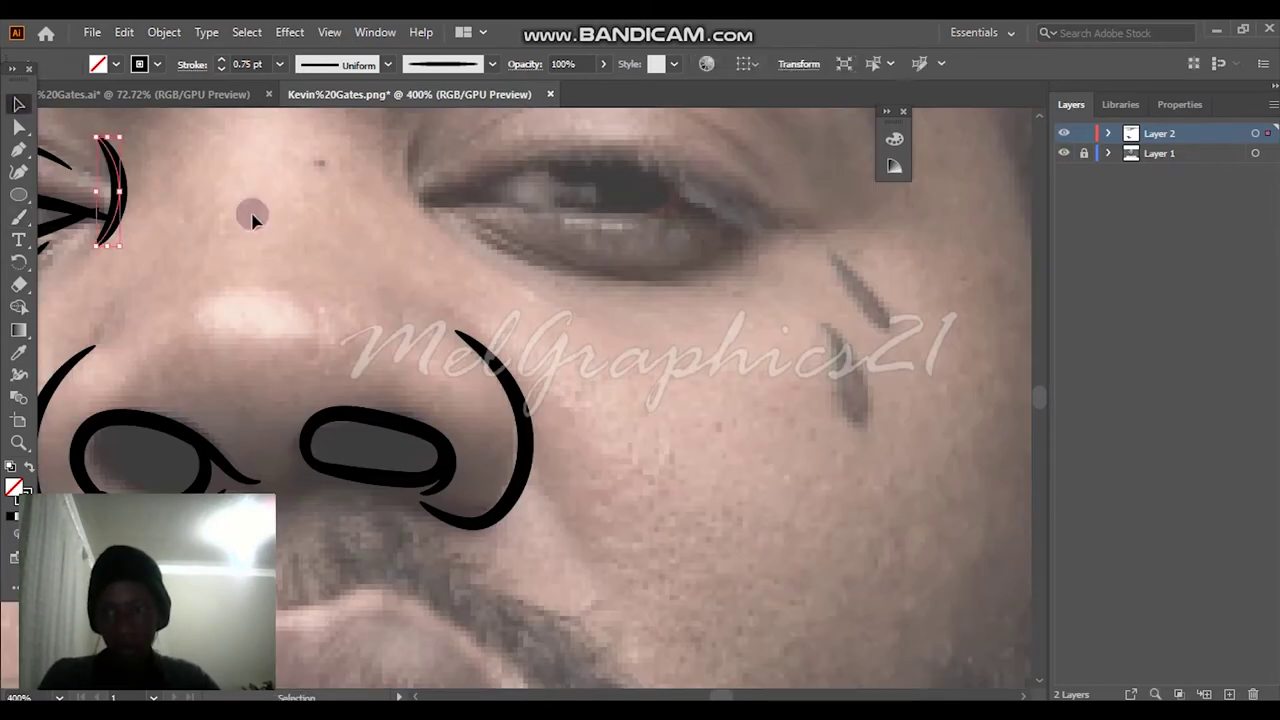
key(b)
drag(299, 303, 865, 331)
drag(360, 292, 763, 322)
click(280, 64)
click(262, 47)
scroll(337, 346, up, 5)
drag(307, 322, 330, 464)
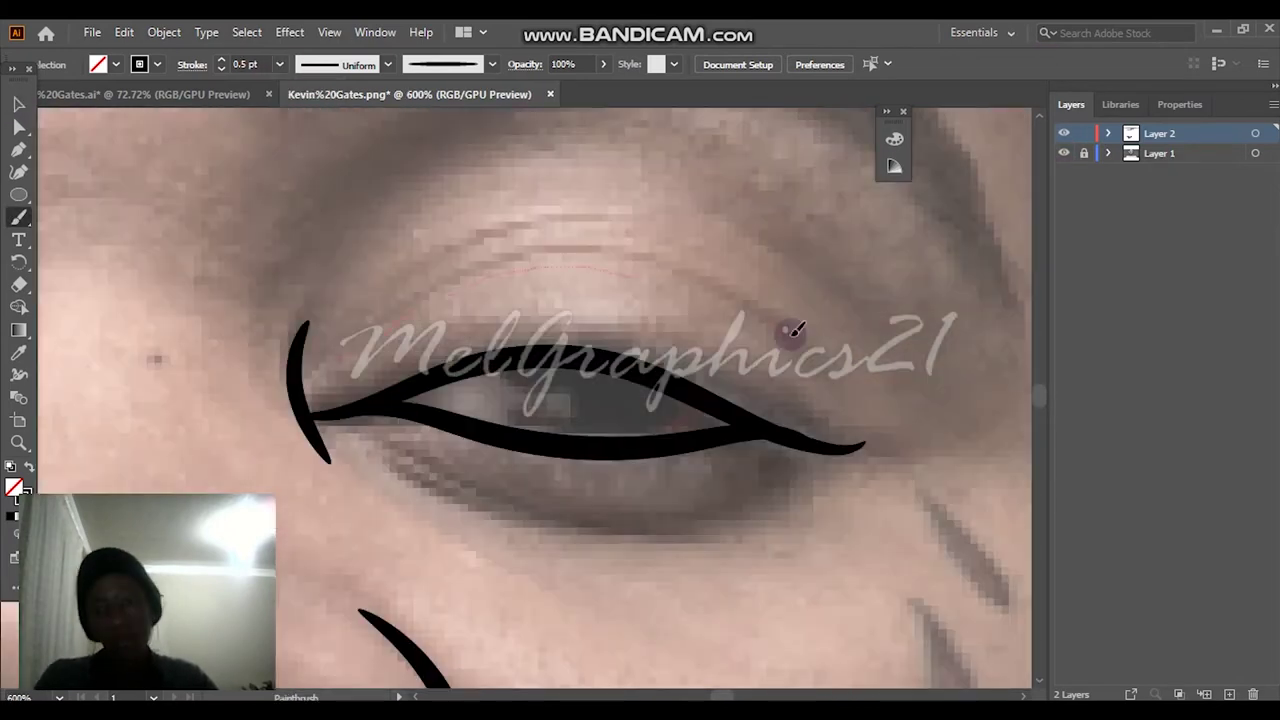
Paint the crease lines above and below the eye on the portrait's right side at 0.5 pt.
drag(336, 362, 784, 330)
drag(395, 318, 681, 248)
scroll(503, 409, down, 4)
drag(388, 355, 710, 420)
drag(497, 280, 542, 346)
Paint the lobe of the ear on the portrait's right side, raise its stroke to 0.75 pt, and paint the ear's outer edge.
scroll(588, 325, down, 4)
scroll(428, 520, up, 1)
drag(481, 566, 615, 503)
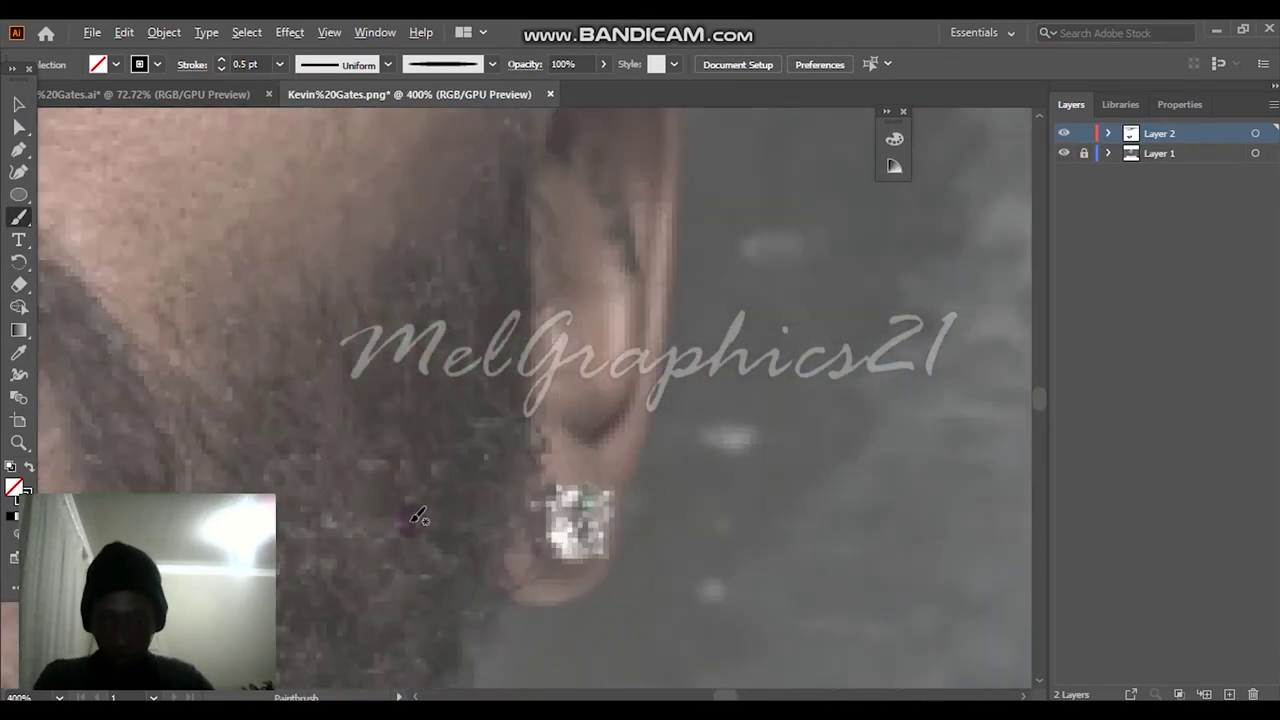
click(18, 104)
click(625, 575)
click(221, 60)
click(675, 438)
key(b)
scroll(675, 438, up, 5)
mouse_move(623, 630)
mouse_down()
mouse_move(680, 260)
mouse_move(518, 146)
mouse_up()
scroll(634, 331, down, 3)
Paint the inner folds of the ear on the portrait's right side and check the line art with the photo hidden.
scroll(634, 331, up, 3)
drag(532, 308, 594, 563)
drag(541, 528, 608, 580)
drag(557, 325, 574, 468)
scroll(570, 440, down, 2)
drag(529, 206, 533, 373)
key(ctrl+0)
click(1063, 154)
click(1063, 154)
Paint the lobe and outer edge of the ear on the portrait's left side with the 0.75 pt brush.
scroll(703, 438, up, 4)
scroll(680, 400, up, 2)
key(ctrl+0)
scroll(369, 443, up, 4)
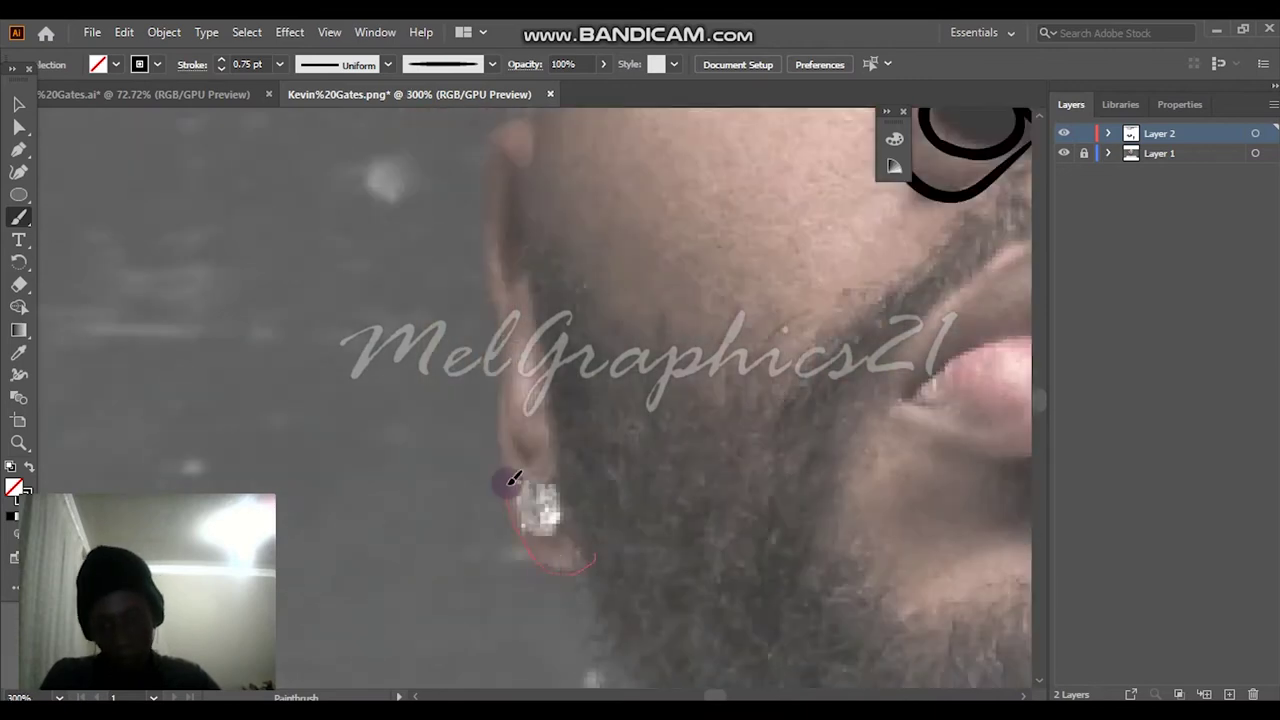
scroll(514, 529, up, 2)
drag(497, 430, 575, 570)
scroll(490, 400, up, 3)
drag(483, 249, 450, 620)
Paint the inner folds of the ear on the portrait's left side and check the line art with the photo hidden.
scroll(440, 400, up, 3)
scroll(549, 292, down, 3)
scroll(463, 291, up, 3)
scroll(463, 291, down, 3)
drag(449, 372, 489, 437)
drag(543, 387, 486, 434)
key(ctrl+0)
click(1063, 155)
click(1063, 155)
Paint round outlines around the stud earrings on both ears with the 0.5 pt brush.
drag(735, 428, 690, 578)
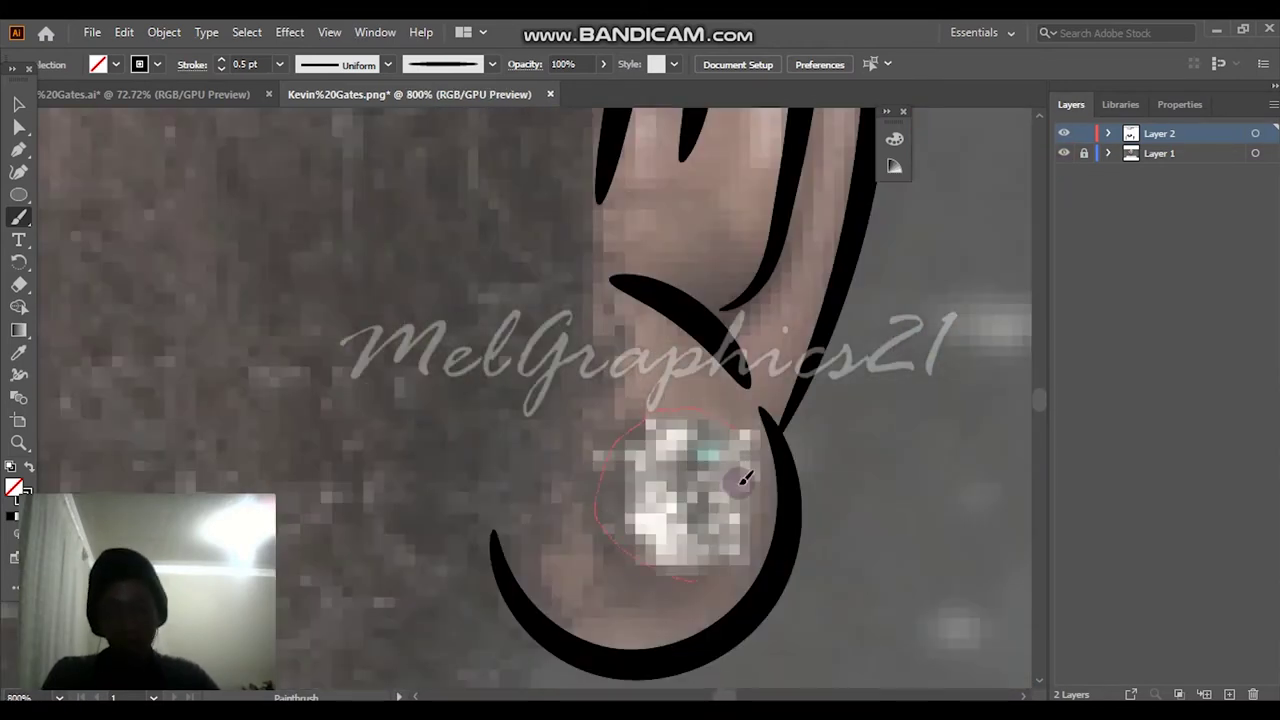
drag(765, 498, 735, 428)
scroll(163, 277, left, 15)
scroll(557, 531, down, 3)
mouse_move(624, 330)
mouse_down()
mouse_move(758, 385)
mouse_move(628, 340)
mouse_up()
key(ctrl+0)
Paint the outlines of the upper and lower lips and the parting line between them at 0.5 pt.
scroll(480, 480, up, 5)
scroll(362, 500, up, 1)
scroll(971, 403, down, 1)
scroll(1009, 394, right, 1)
mouse_move(1009, 394)
mouse_down()
mouse_move(275, 366)
mouse_move(218, 412)
mouse_up()
mouse_move(245, 372)
mouse_down()
mouse_move(606, 491)
mouse_move(1020, 362)
mouse_up()
scroll(1020, 362, up, 3)
drag(1010, 550, 1000, 502)
drag(315, 440, 278, 484)
scroll(391, 215, down, 3)
drag(391, 215, 250, 380)
key(ctrl+0)
Paint the outline of the slanted drop-shaped tattoo beside the eye on the portrait's left side.
scroll(570, 448, up, 5)
key(ctrl+0)
scroll(431, 354, up, 1)
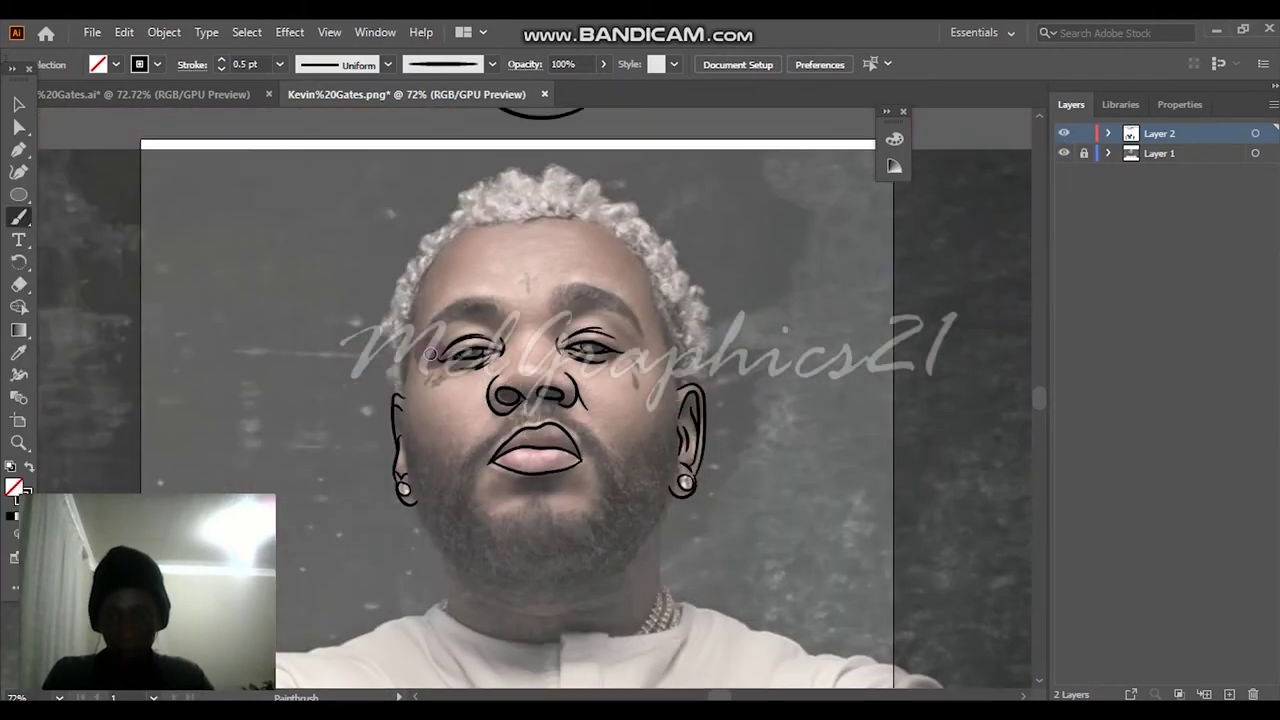
scroll(431, 353, up, 5)
scroll(437, 365, down, 3)
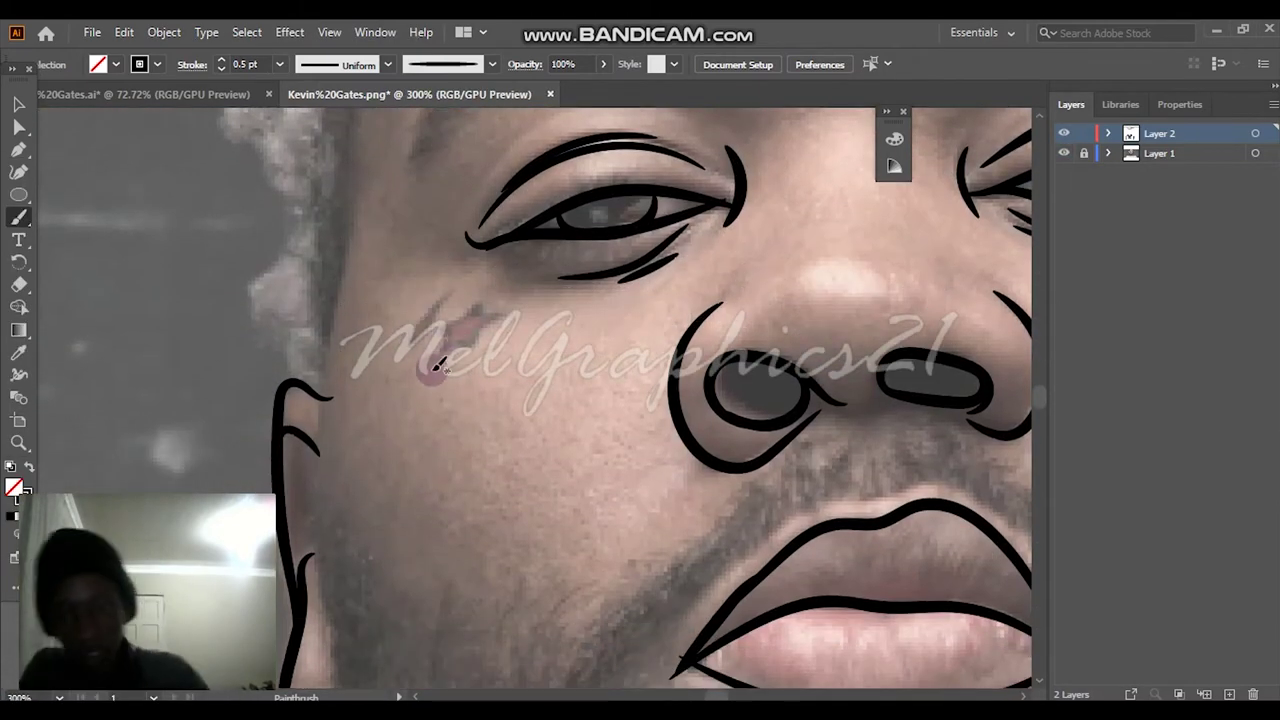
scroll(431, 358, up, 4)
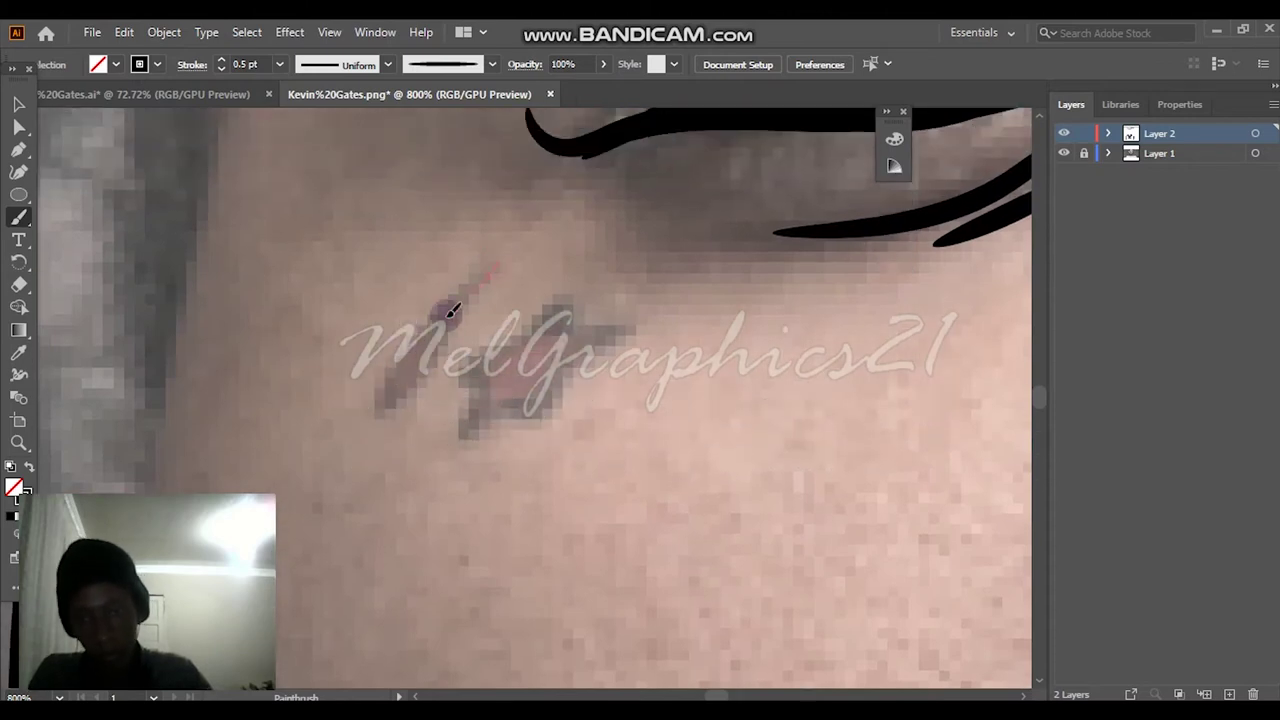
drag(459, 316, 508, 257)
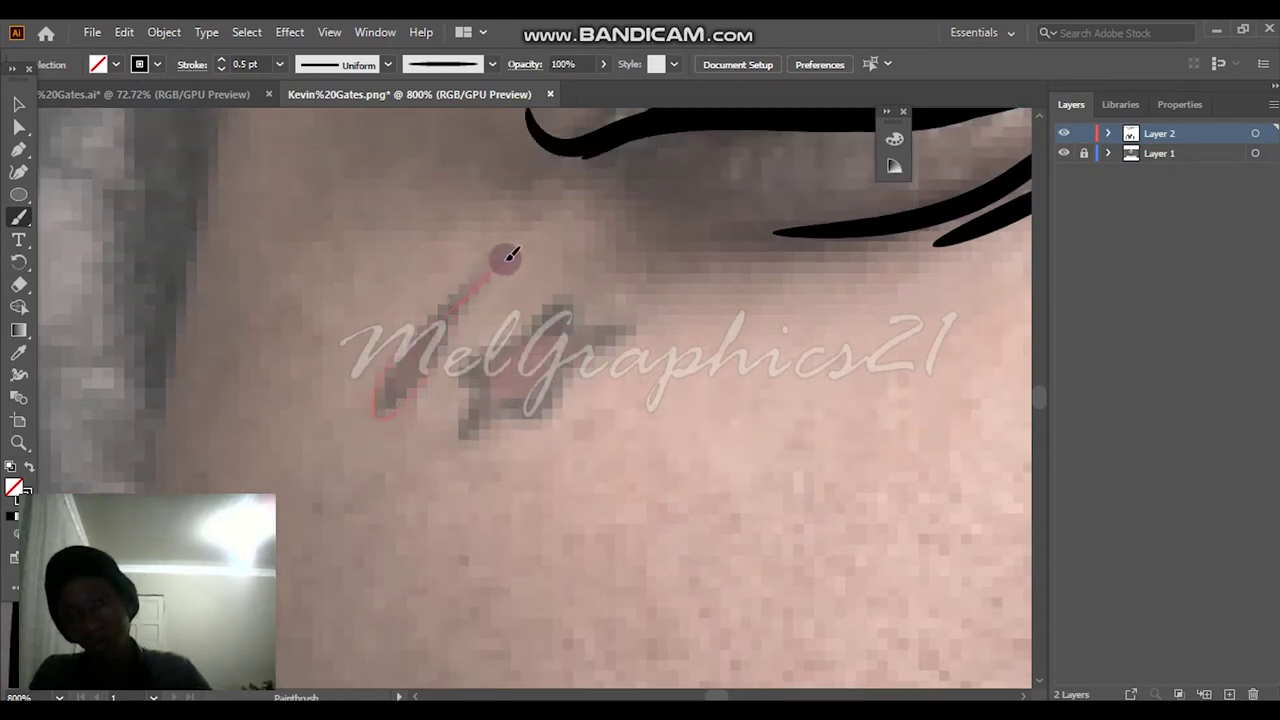
Paint the outline of the small star tattoo on the portrait's left cheek, undoing the first attempt.
scroll(477, 377, up, 3)
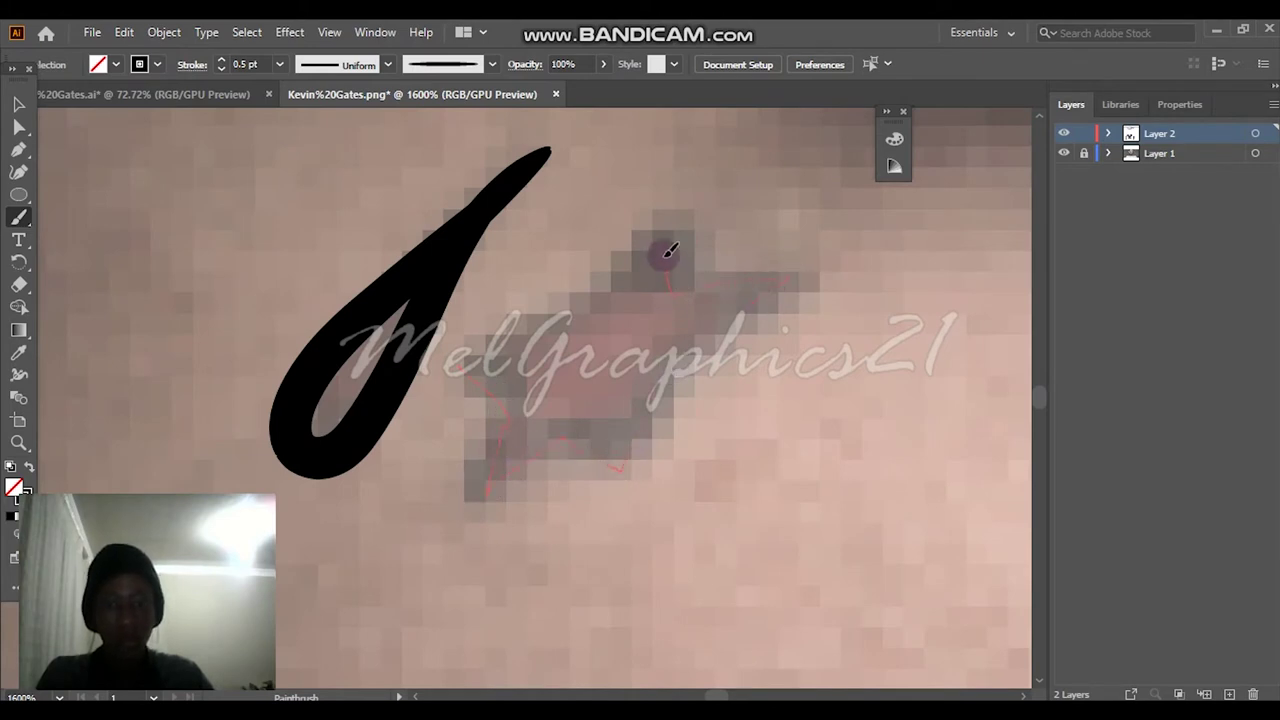
drag(489, 352, 480, 360)
key(ctrl+z)
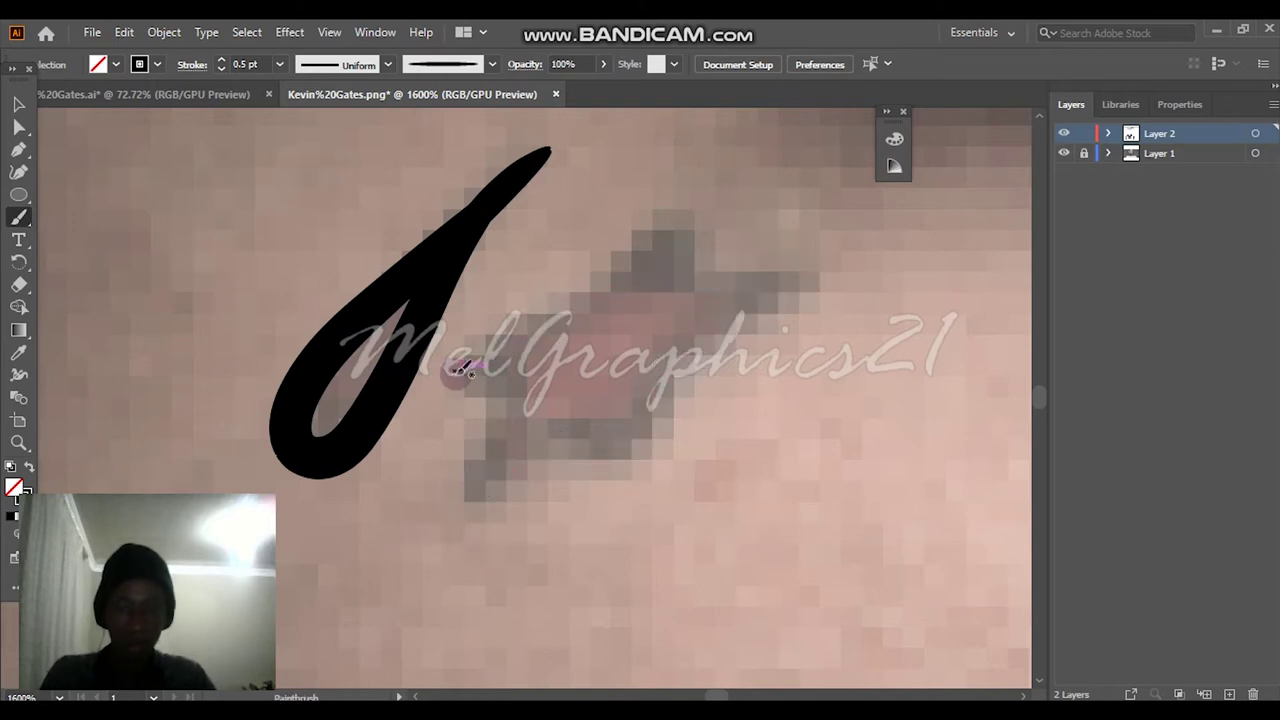
scroll(518, 356, down, 3)
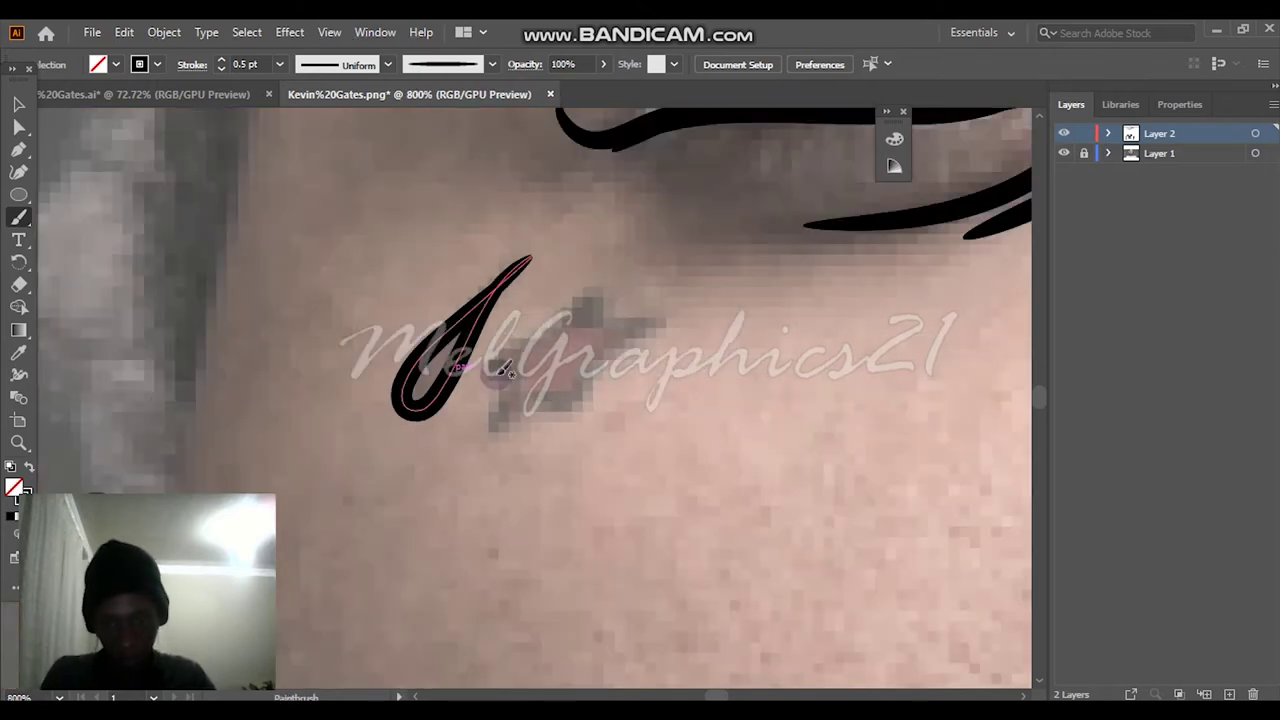
drag(495, 368, 512, 408)
Paint the outlines of the two teardrop tattoos on the portrait's right cheek and check the line art with the photo hidden.
scroll(503, 378, up, 2)
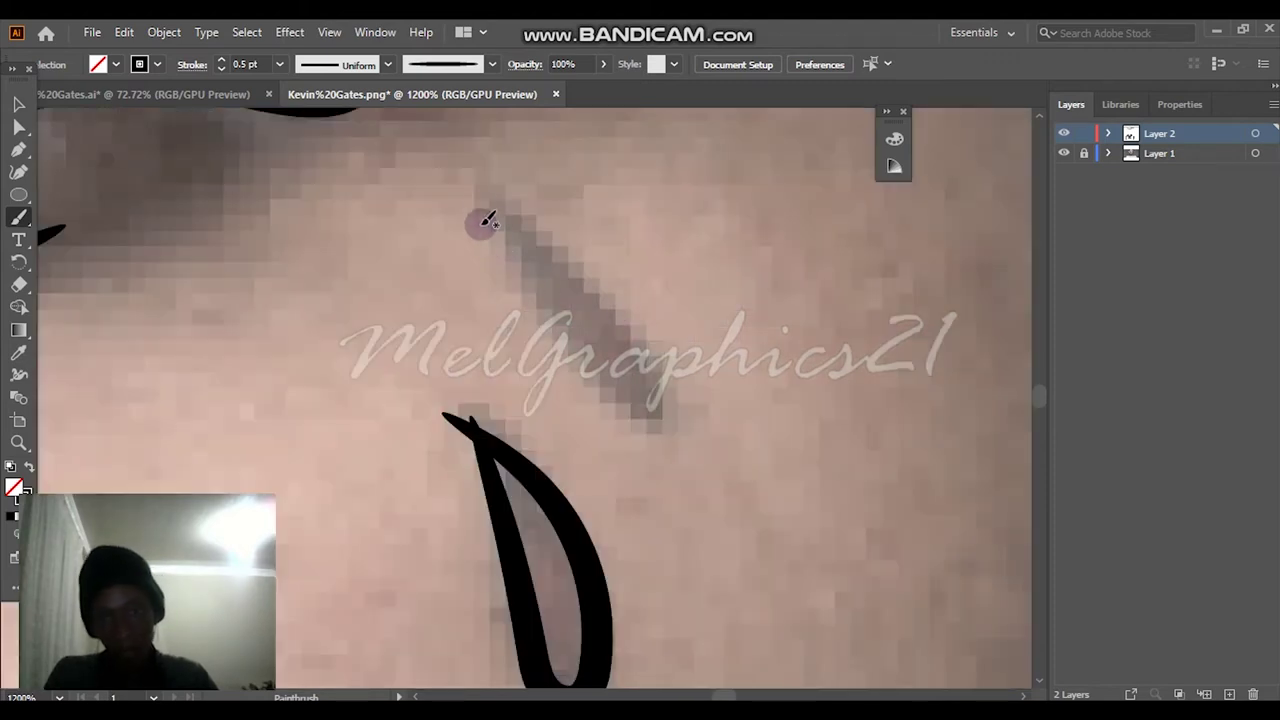
drag(491, 225, 532, 294)
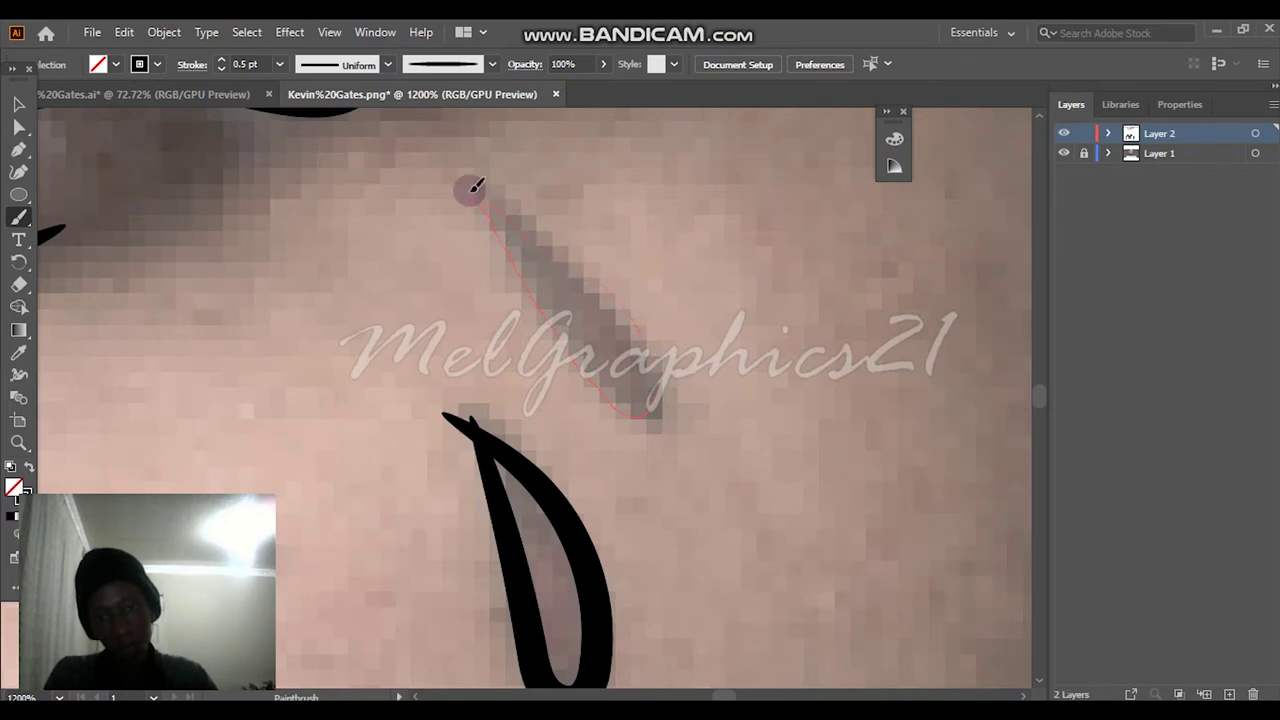
drag(475, 187, 478, 190)
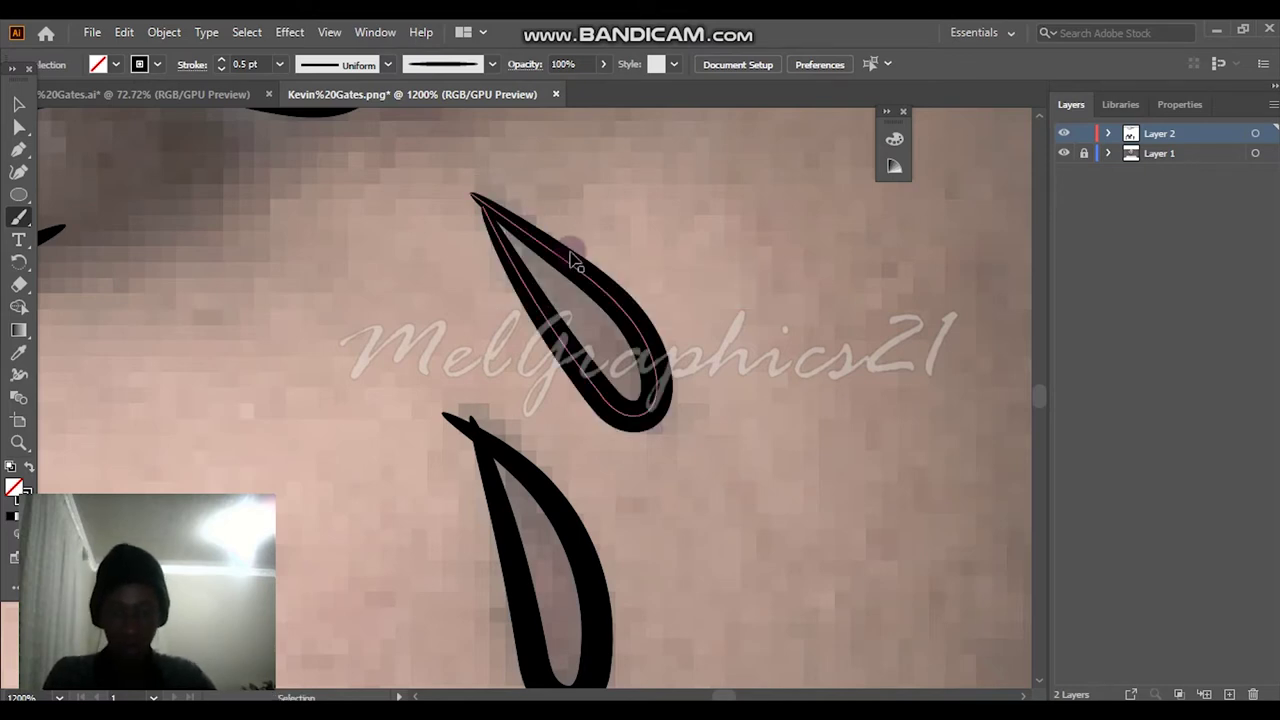
key(ctrl+0)
click(1066, 157)
click(1066, 157)
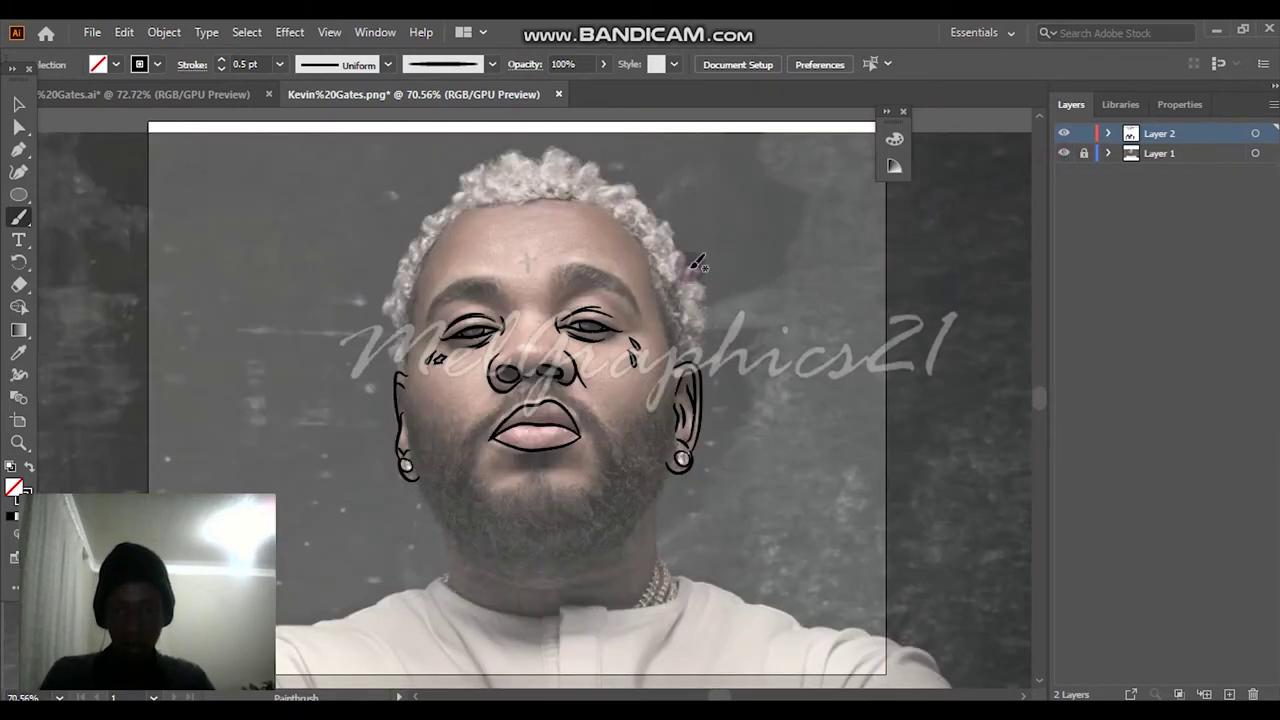
Paint the small cross tattoo on the forehead and compare the line art with the photo hidden and shown.
drag(522, 272, 527, 274)
scroll(525, 273, up, 3)
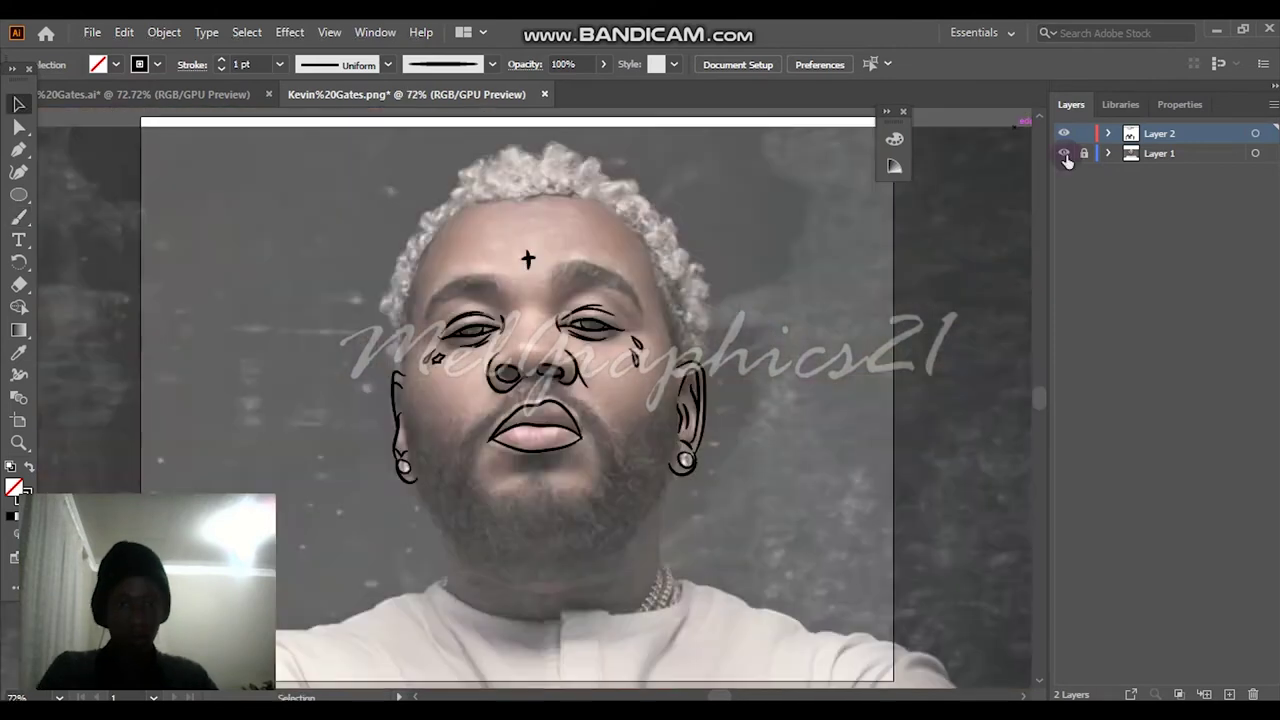
click(1066, 157)
click(1066, 157)
click(1066, 157)
click(1066, 157)
scroll(757, 243, up, 4)
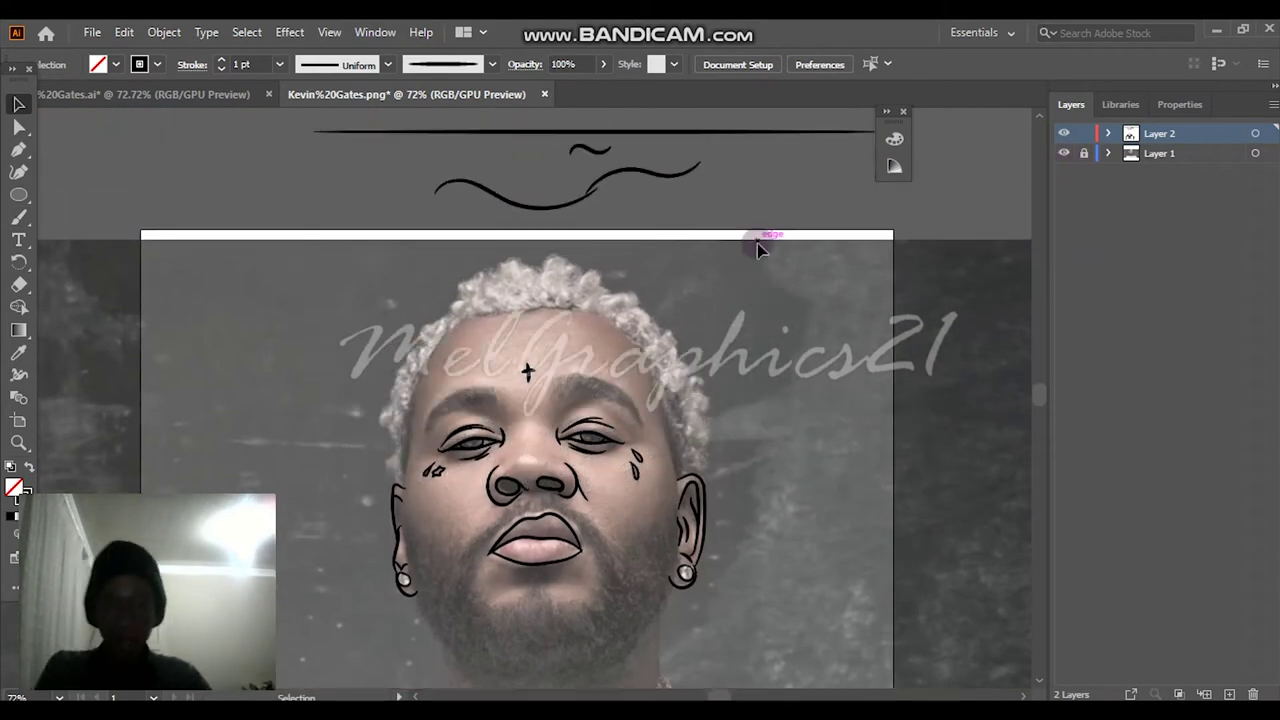
Switch to the Pencil tool with black fill and no stroke, and confirm the Pencil tool options.
drag(19, 217, 125, 267)
click(123, 262)
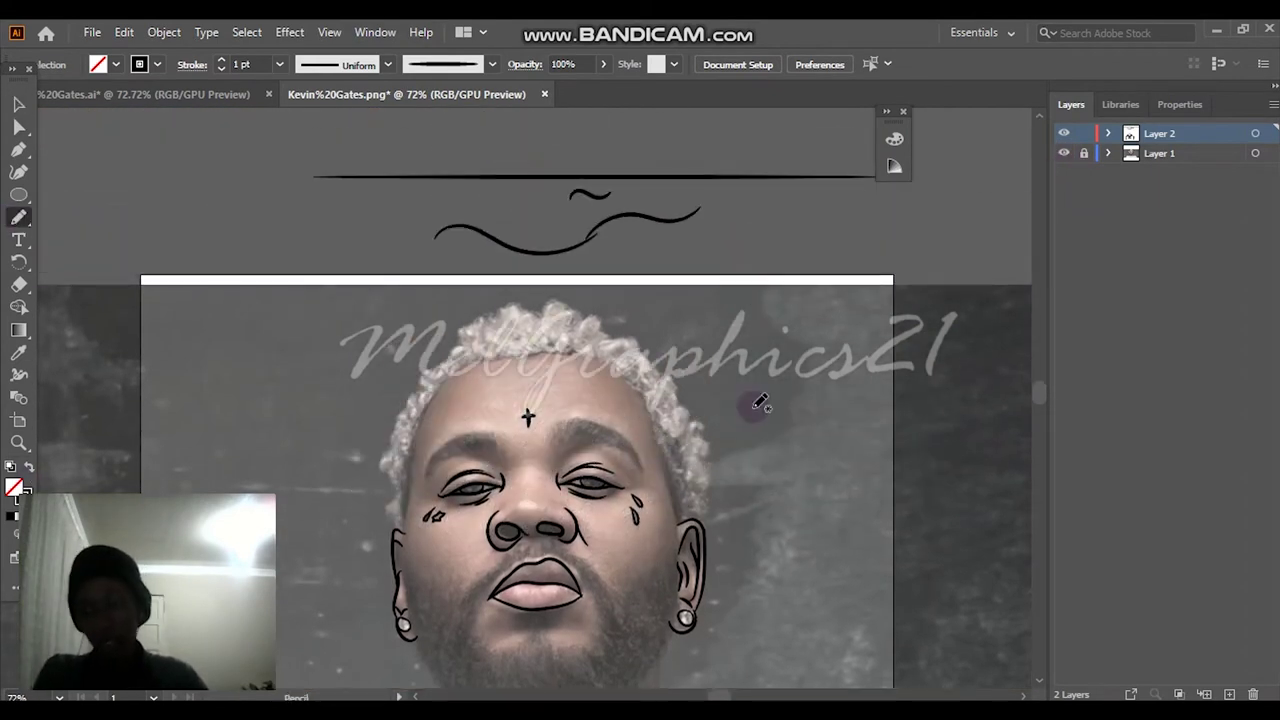
scroll(754, 408, down, 3)
scroll(754, 408, up, 1)
drag(19, 80, 819, 138)
click(829, 525)
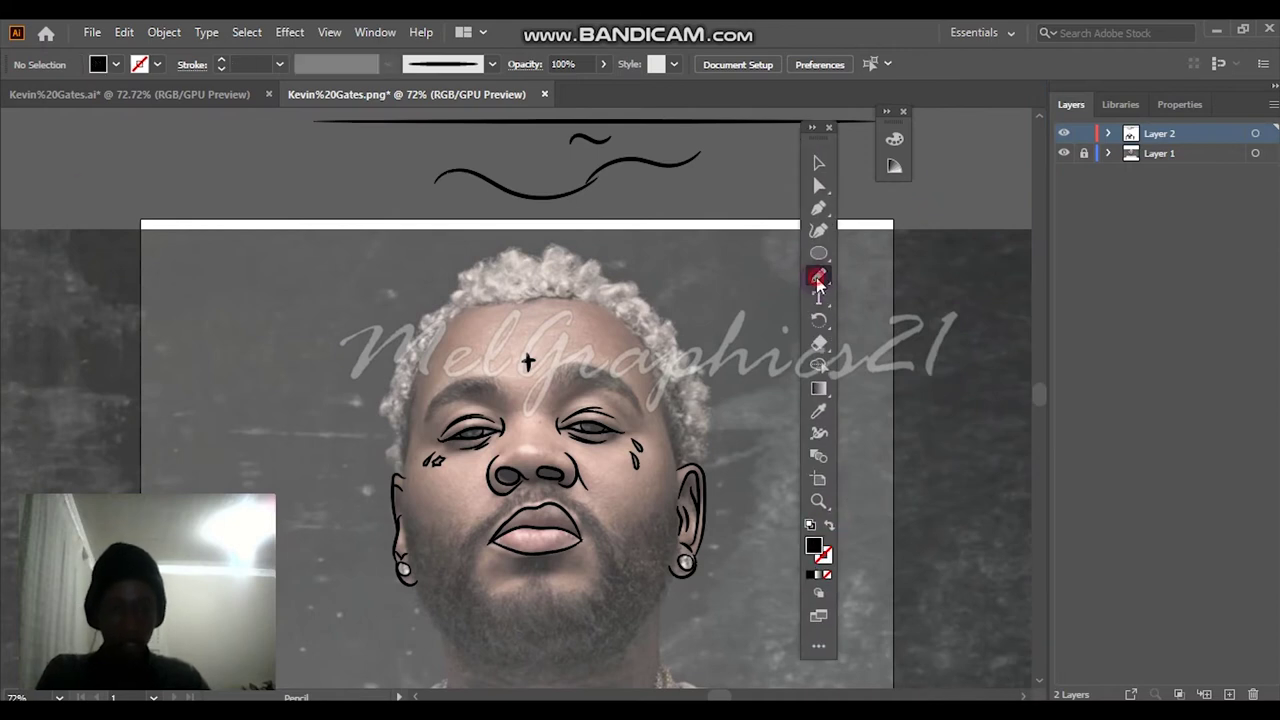
double_click(818, 278)
click(654, 509)
drag(820, 131, 38, 140)
Draw a black-filled test blob above the artboard and cover the portrait's left nostril with a filled pencil shape.
drag(368, 193, 367, 189)
scroll(504, 465, up, 6)
drag(592, 536, 547, 470)
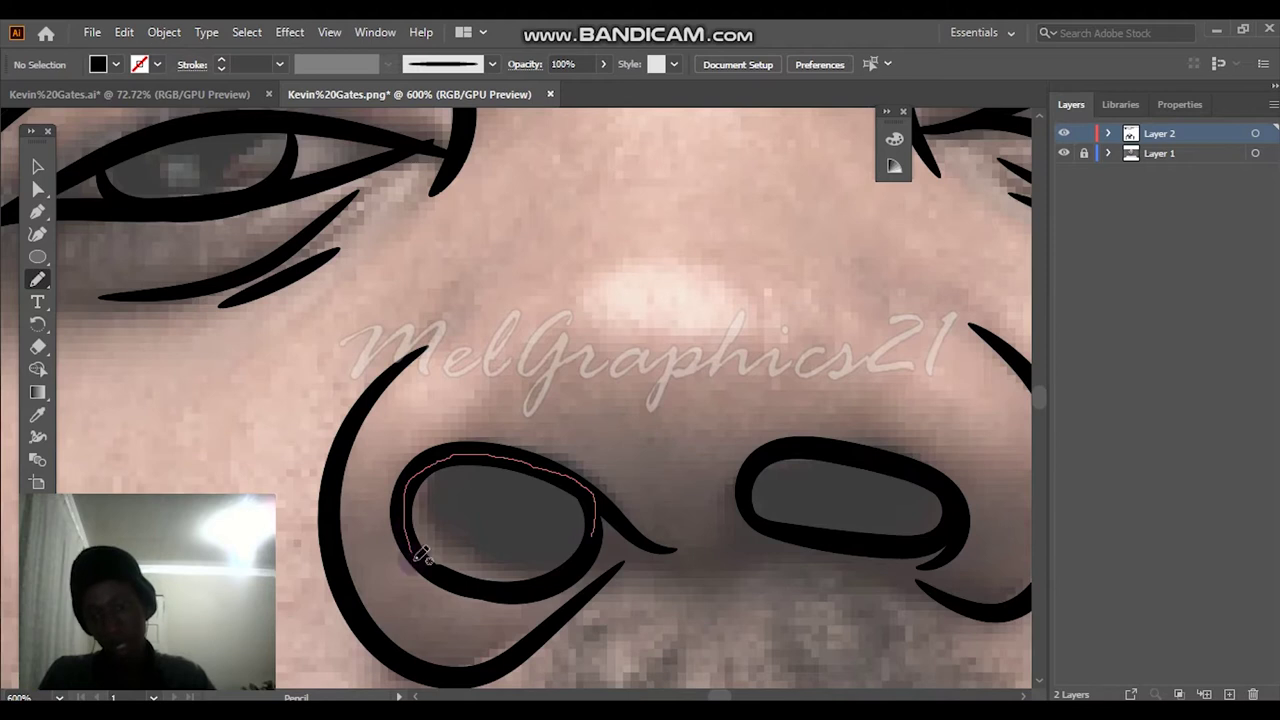
drag(421, 556, 590, 540)
Fill the portrait's right nostril with a black pencil shape and compare the line art with the photo hidden and shown.
alt+scroll(920, 508, up, 1)
drag(960, 500, 752, 432)
drag(925, 551, 957, 503)
key(ctrl+0)
click(1064, 154)
click(1064, 154)
Paint the thin highlight curves inside the left eye's iris with a 0.25 pt Paintbrush stroke, undoing the thicker first attempt.
scroll(472, 310, up, 5)
scroll(388, 445, up, 2)
right_click(38, 280)
click(125, 283)
drag(473, 441, 608, 374)
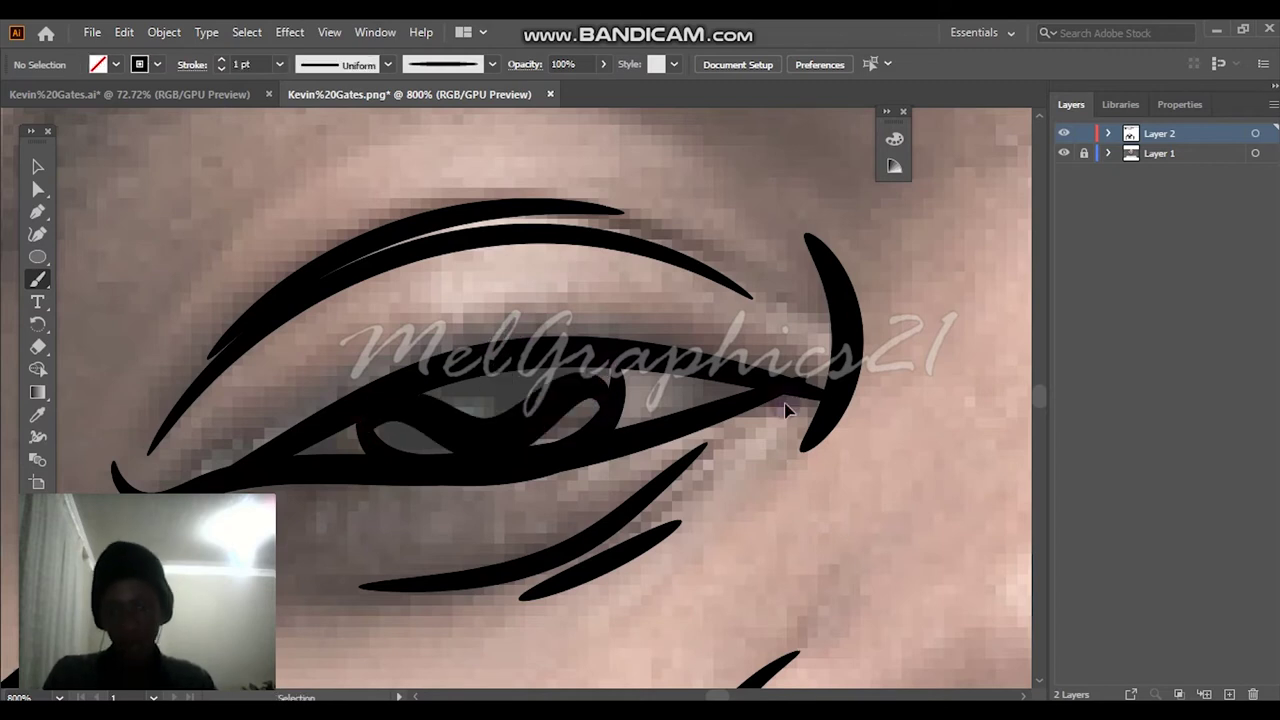
key(ctrl+z)
scroll(512, 407, up, 2)
mouse_move(39, 131)
mouse_down()
mouse_move(462, 246)
mouse_move(940, 198)
mouse_up()
click(949, 597)
click(279, 64)
click(300, 86)
drag(563, 381, 690, 402)
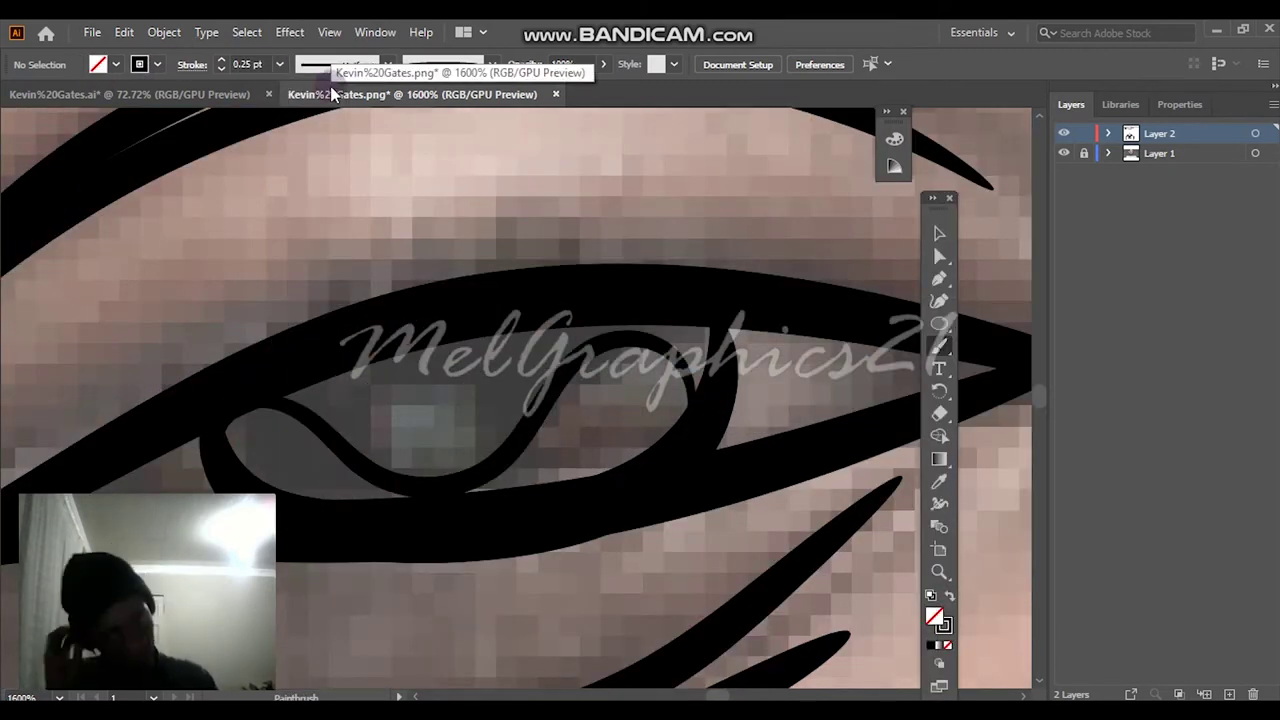
Draw a closed Pencil shape over the upper part of the left eye's iris and give it black fill and no stroke.
click(946, 348)
click(1021, 391)
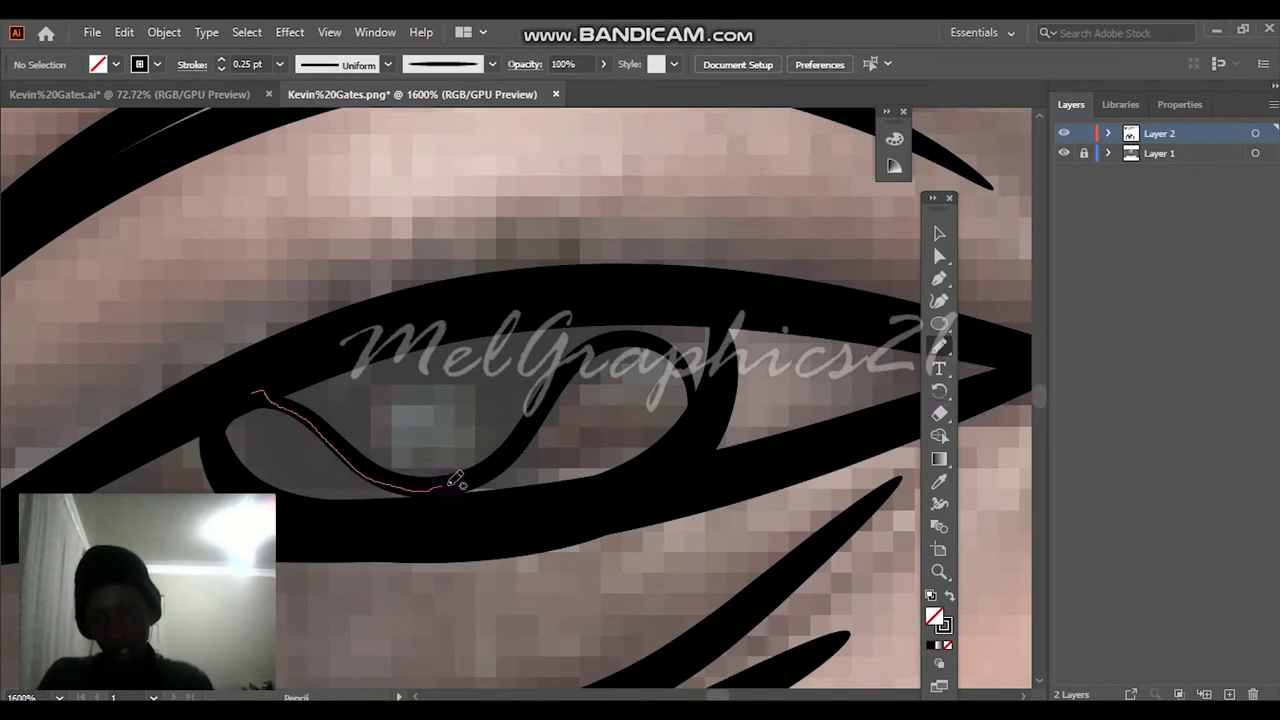
drag(412, 316, 254, 391)
click(939, 233)
click(584, 332)
click(950, 596)
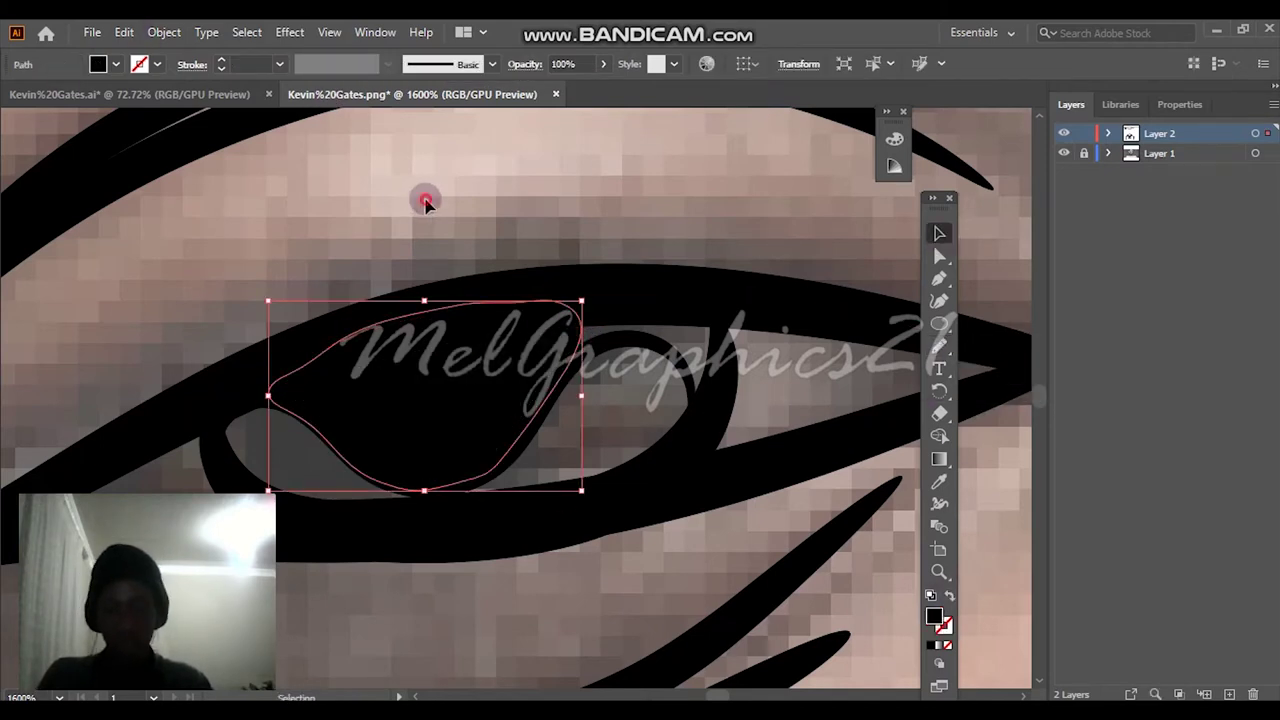
click(426, 200)
Draw another black-filled pencil shape in the left eye's iris and check the portrait at full view.
click(939, 346)
drag(600, 297, 585, 352)
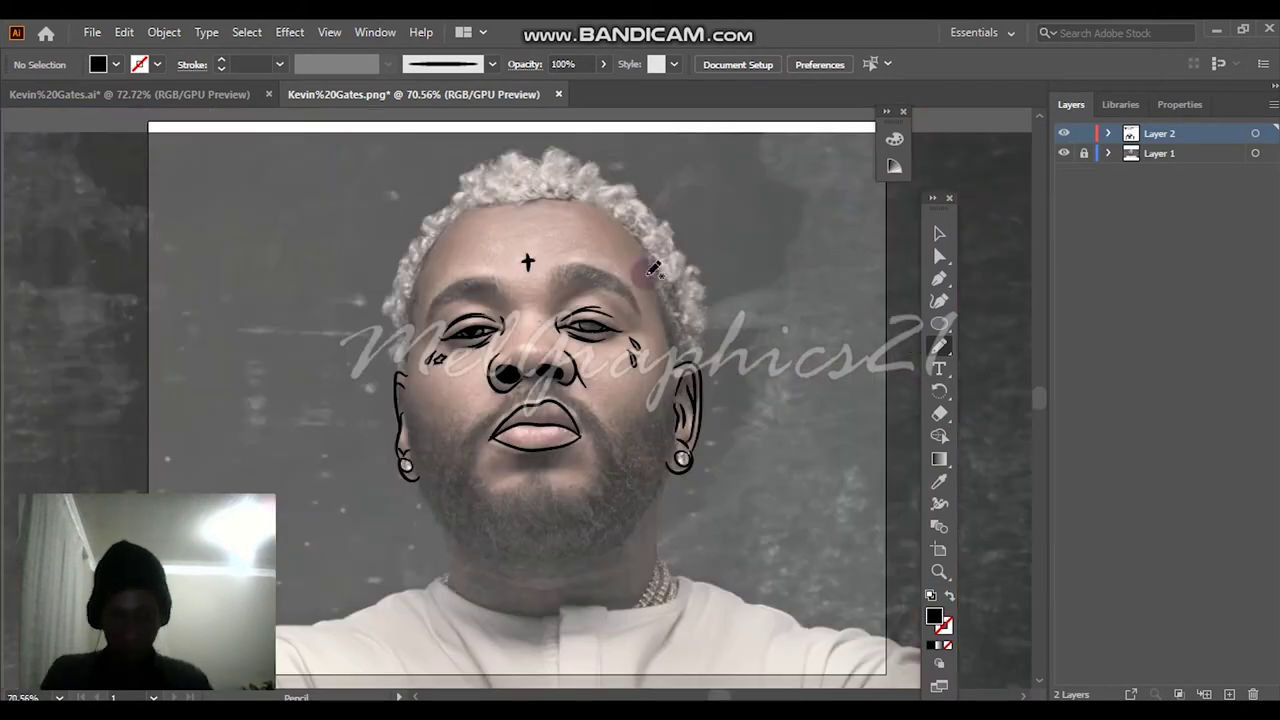
click(1063, 153)
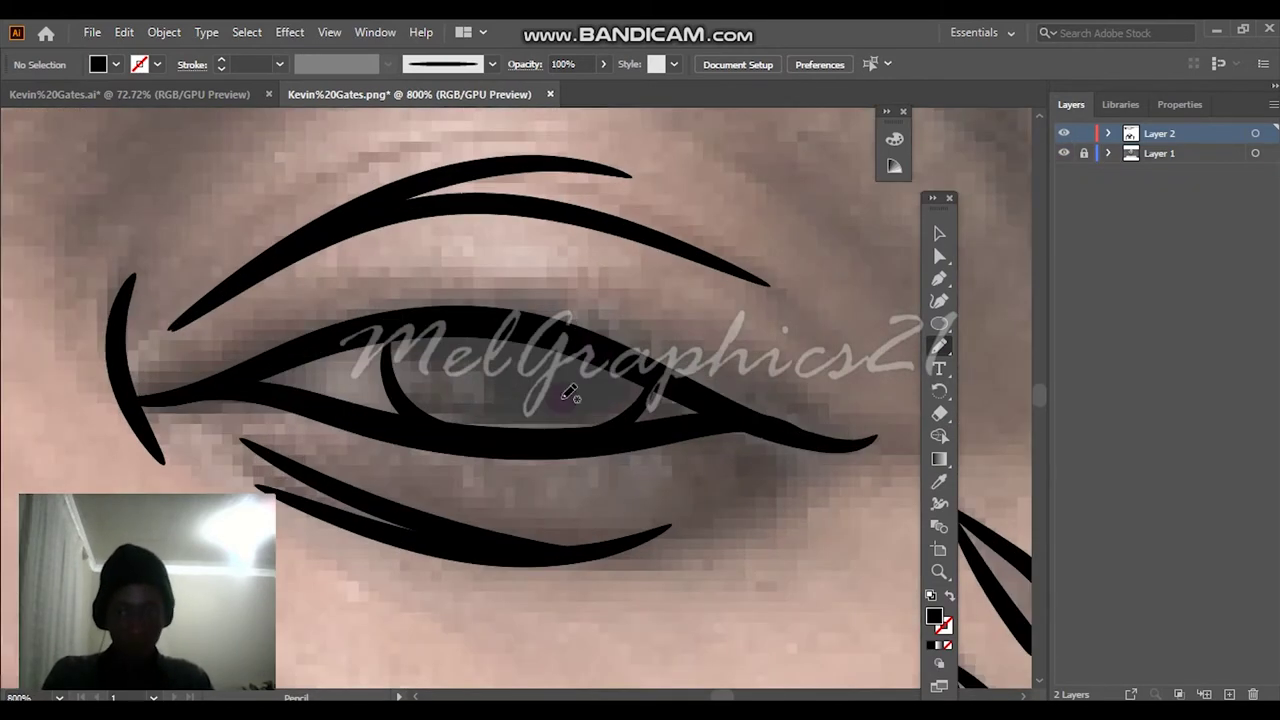
Draw a black-filled shape in the upper part of the right eye's iris and check the line art with the photo hidden.
scroll(374, 361, up, 1)
mouse_move(484, 347)
mouse_down()
mouse_move(713, 462)
mouse_move(467, 312)
mouse_move(388, 372)
mouse_up()
key(ctrl+0)
click(1063, 153)
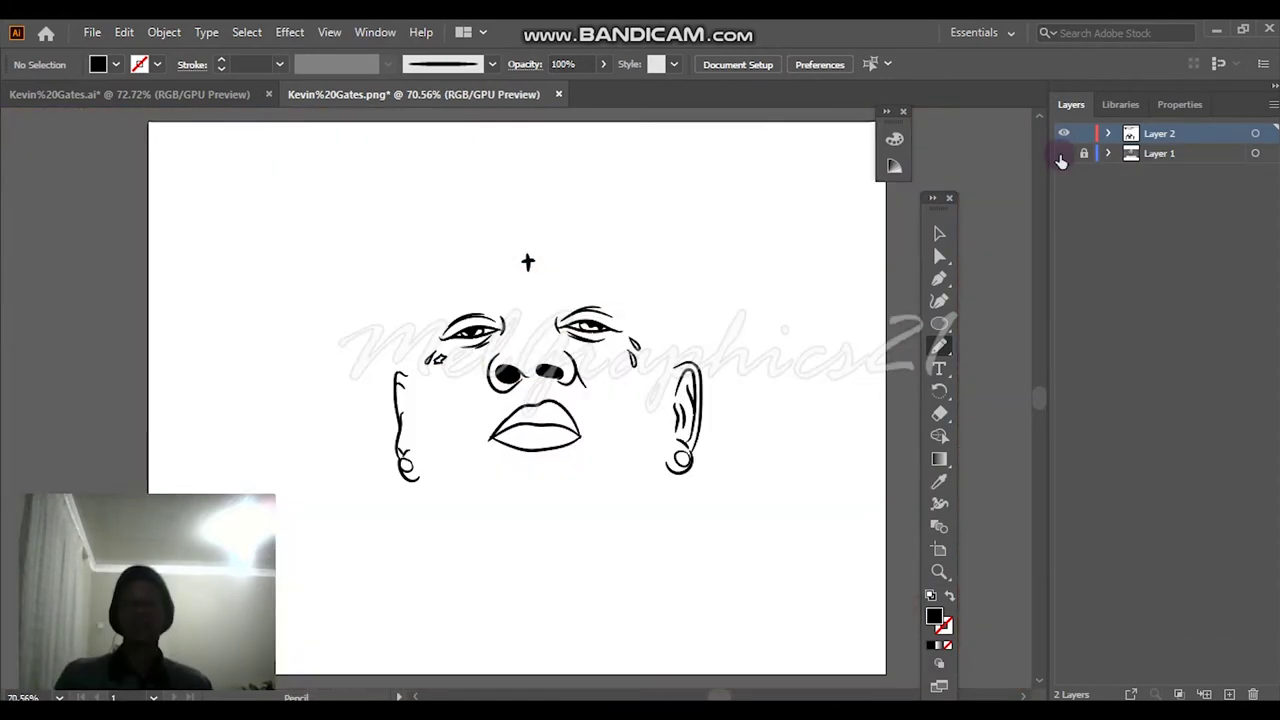
click(1063, 153)
Draw the black-filled pencil shapes for the hair shadow directly above the portrait's right ear.
scroll(771, 180, up, 2)
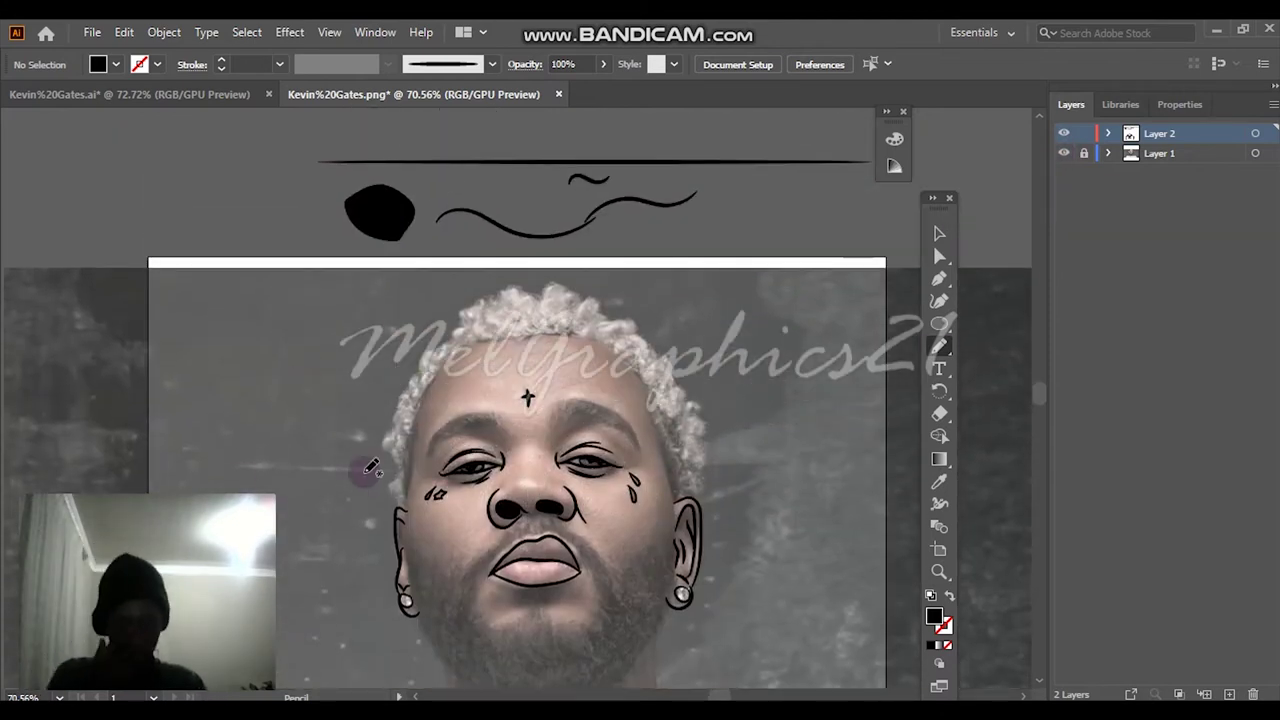
scroll(527, 407, down, 1)
scroll(686, 392, up, 1)
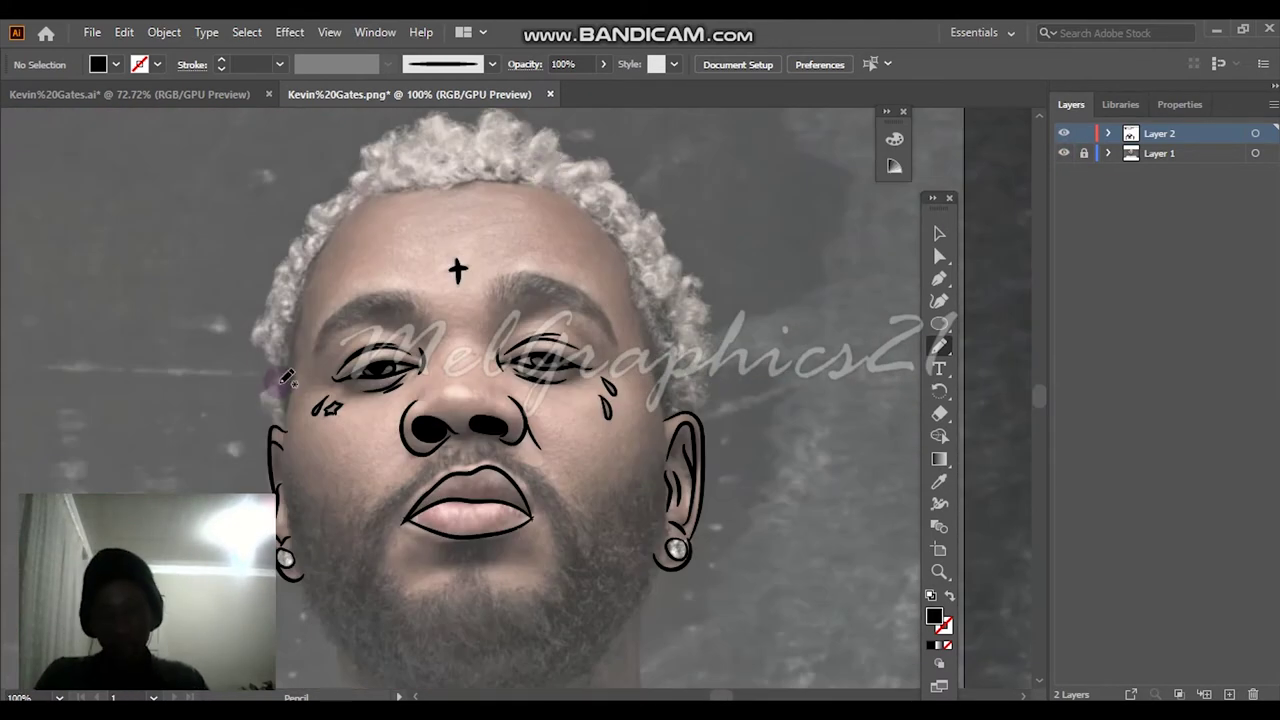
scroll(250, 487, down, 1)
scroll(651, 272, up, 4)
mouse_move(736, 588)
mouse_down()
mouse_move(689, 289)
mouse_move(687, 584)
mouse_move(735, 590)
mouse_up()
alt+scroll(780, 435, down, 2)
alt+scroll(729, 503, up, 2)
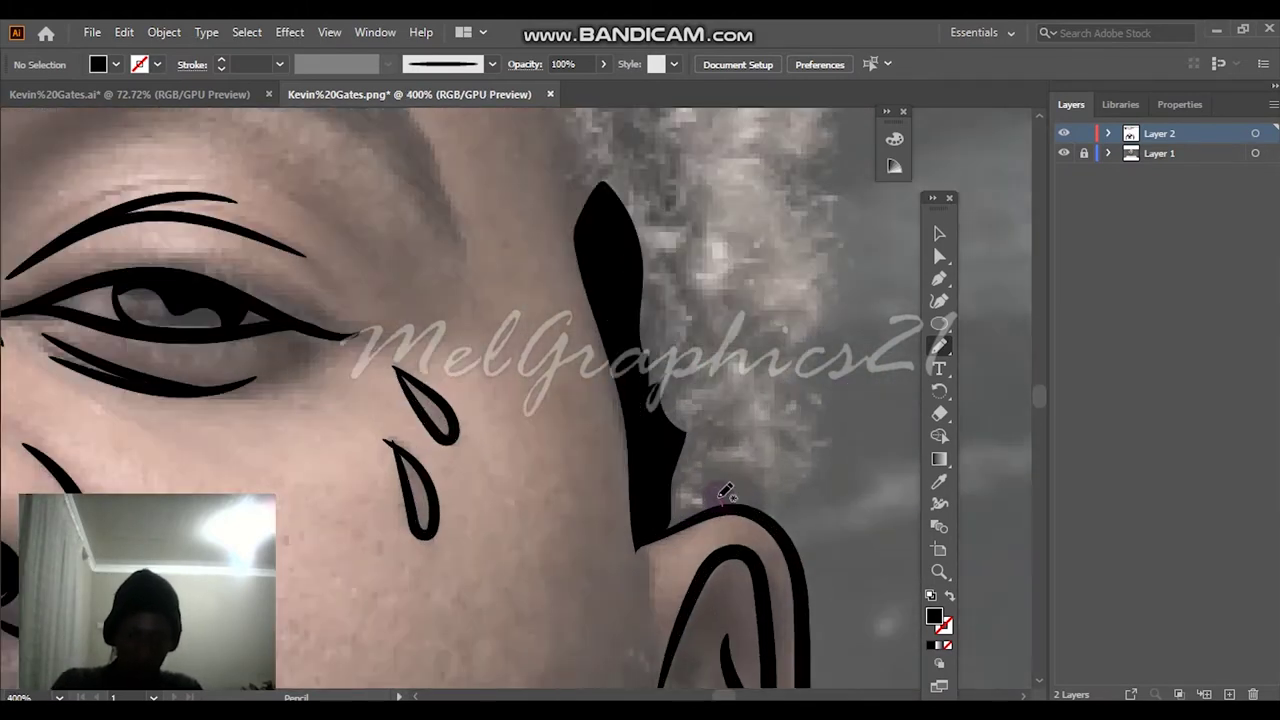
drag(648, 287, 708, 208)
mouse_move(725, 369)
mouse_down()
mouse_move(758, 481)
mouse_move(721, 503)
mouse_up()
key(ctrl+0)
Extend the black-filled hair shadow shapes upward along the portrait's right temple.
scroll(735, 330, up, 5)
scroll(620, 263, up, 1)
mouse_move(658, 478)
mouse_down()
mouse_move(642, 307)
mouse_move(537, 300)
mouse_move(660, 466)
mouse_up()
alt+scroll(660, 466, down, 2)
alt+scroll(610, 437, up, 2)
scroll(610, 437, down, 3)
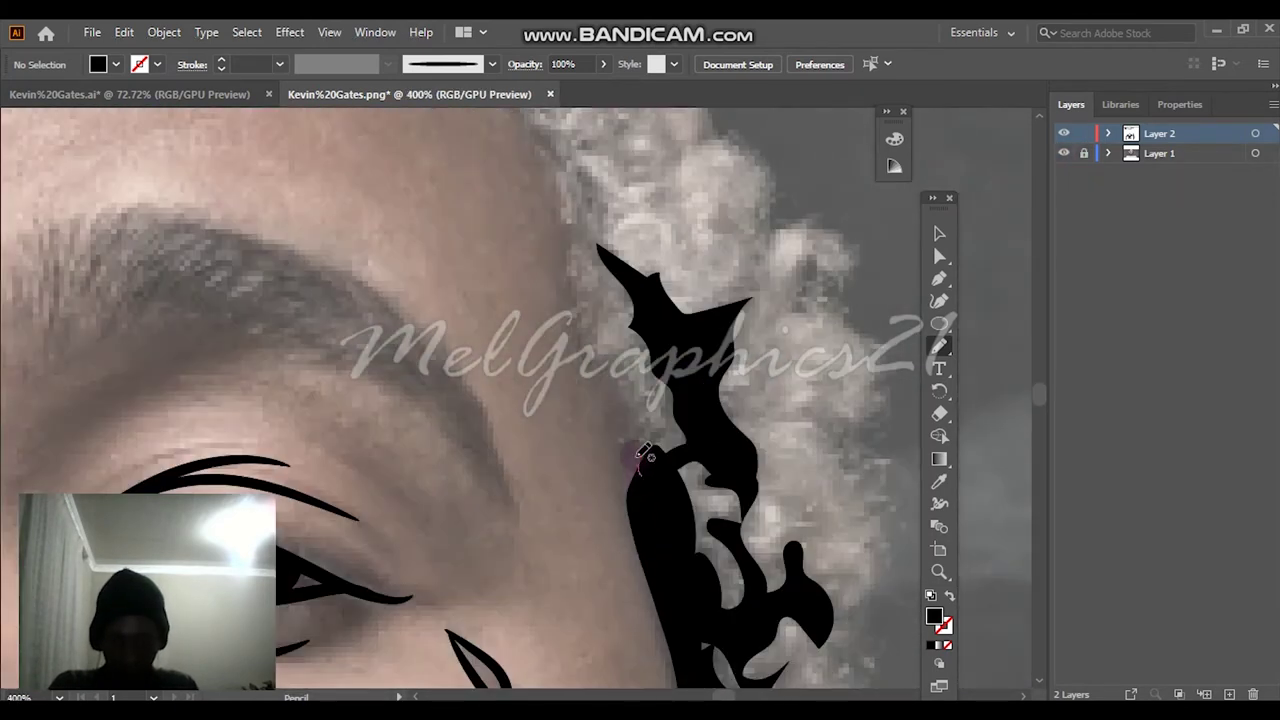
mouse_move(640, 415)
mouse_down()
mouse_move(664, 450)
mouse_move(563, 409)
mouse_up()
Add smaller black-filled shapes along the right hairline beside the end of the eyebrow.
alt+scroll(577, 410, up, 1)
scroll(577, 410, up, 5)
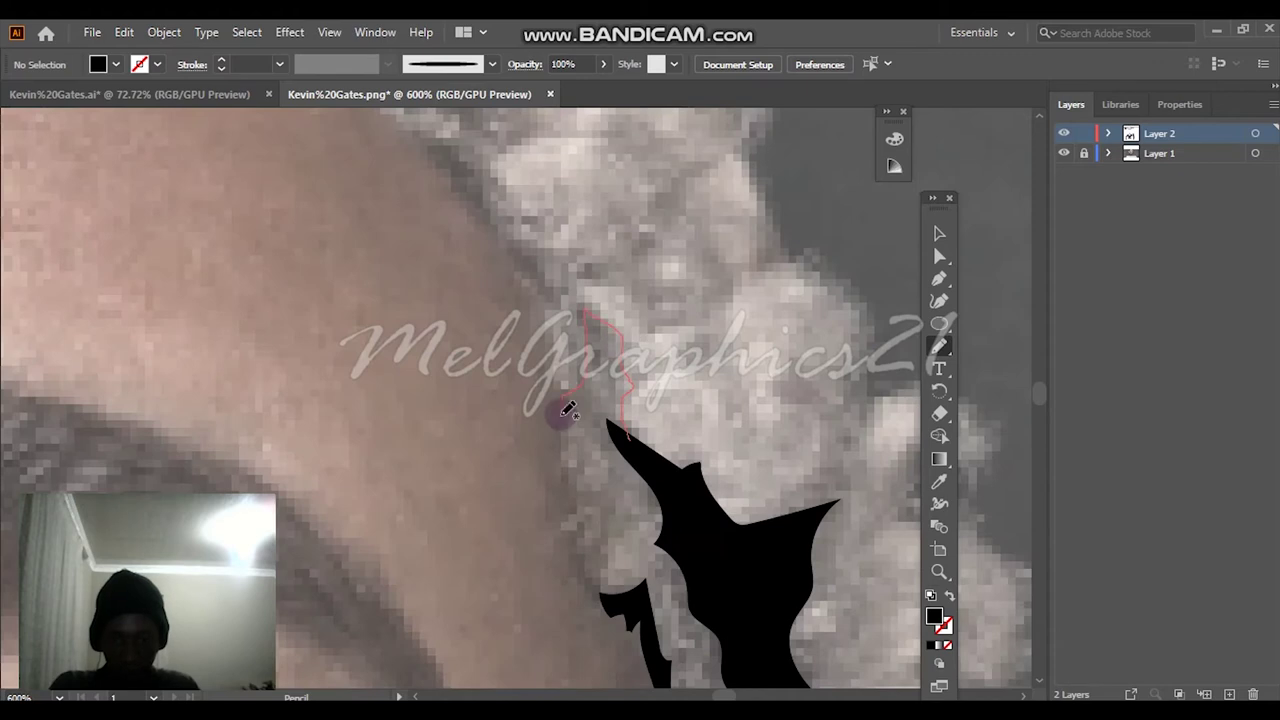
drag(645, 448, 632, 438)
scroll(632, 438, down, 3)
drag(605, 483, 588, 300)
drag(605, 502, 610, 487)
key(ctrl+0)
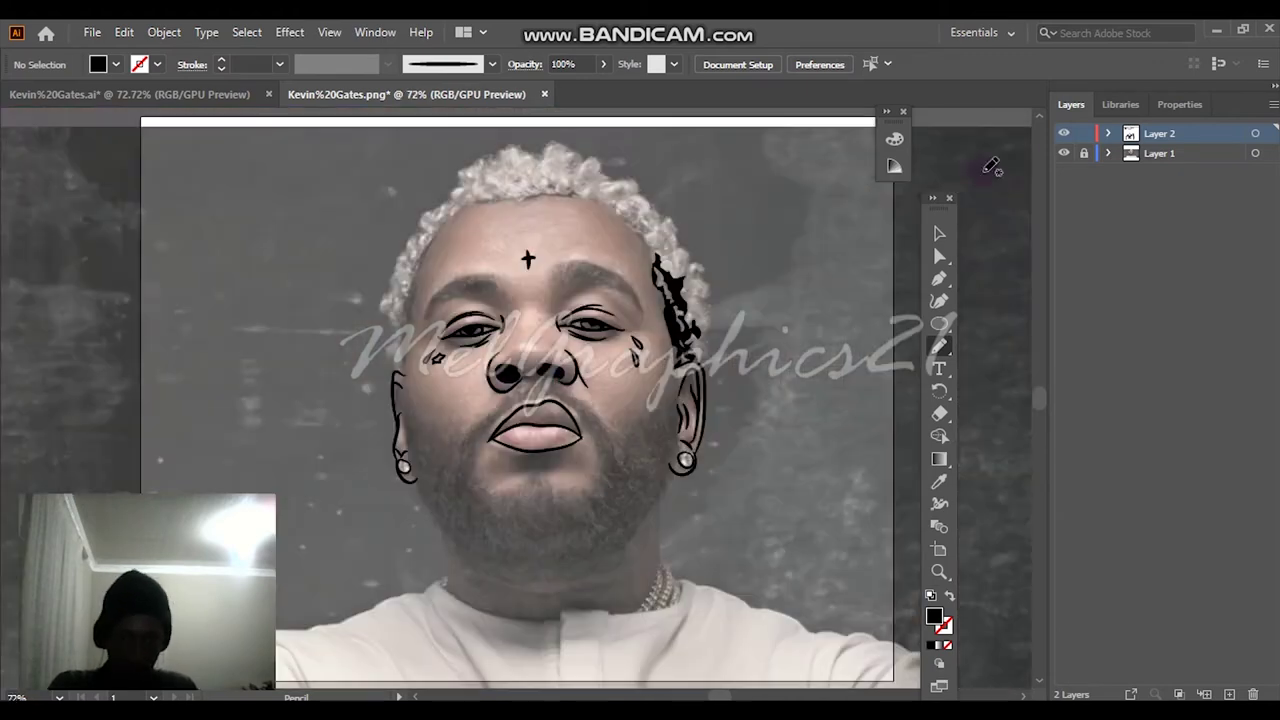
Draw black-filled curl shadows on the upper right hairline, continuing the temple shadow toward the forehead.
alt+scroll(650, 245, up, 6)
mouse_move(806, 346)
mouse_down()
mouse_move(750, 385)
mouse_move(588, 172)
mouse_move(593, 278)
mouse_up()
drag(706, 588, 704, 590)
alt+scroll(704, 590, down, 5)
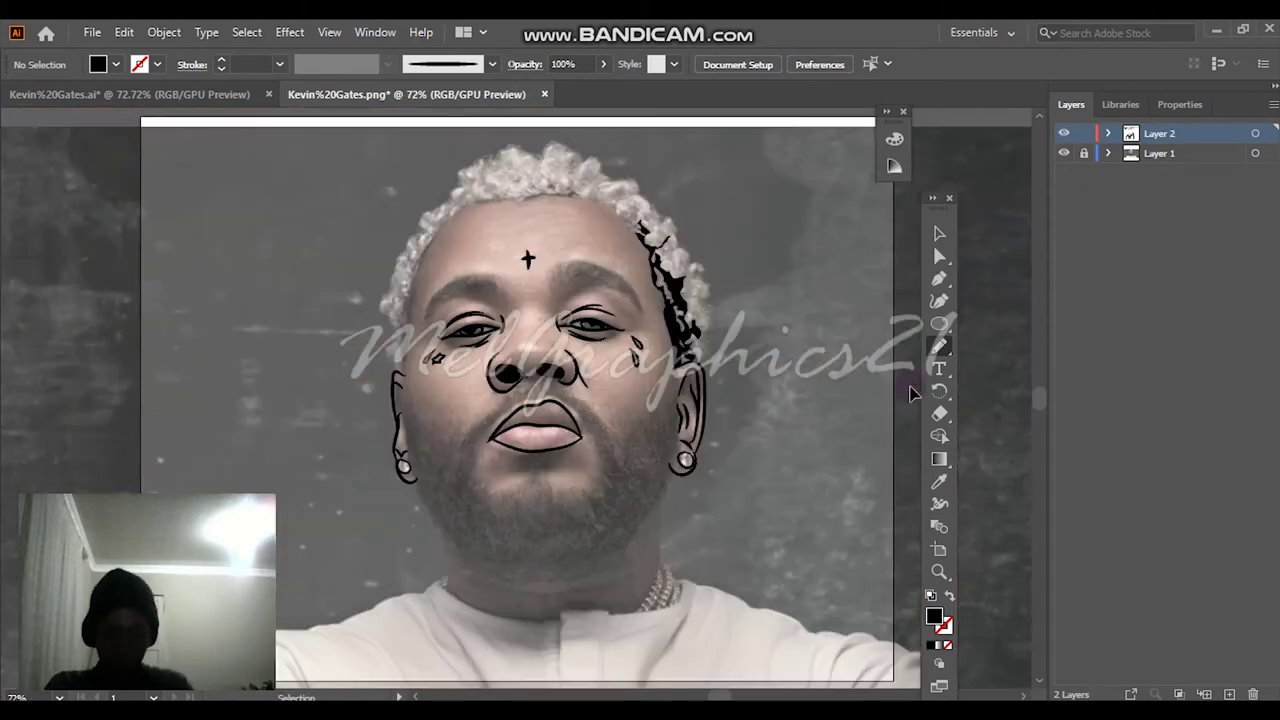
Draw the first black-filled shadow shapes along the middle of the hairline above the forehead cross.
alt+scroll(595, 234, up, 5)
alt+scroll(516, 229, down, 5)
scroll(516, 229, up, 5)
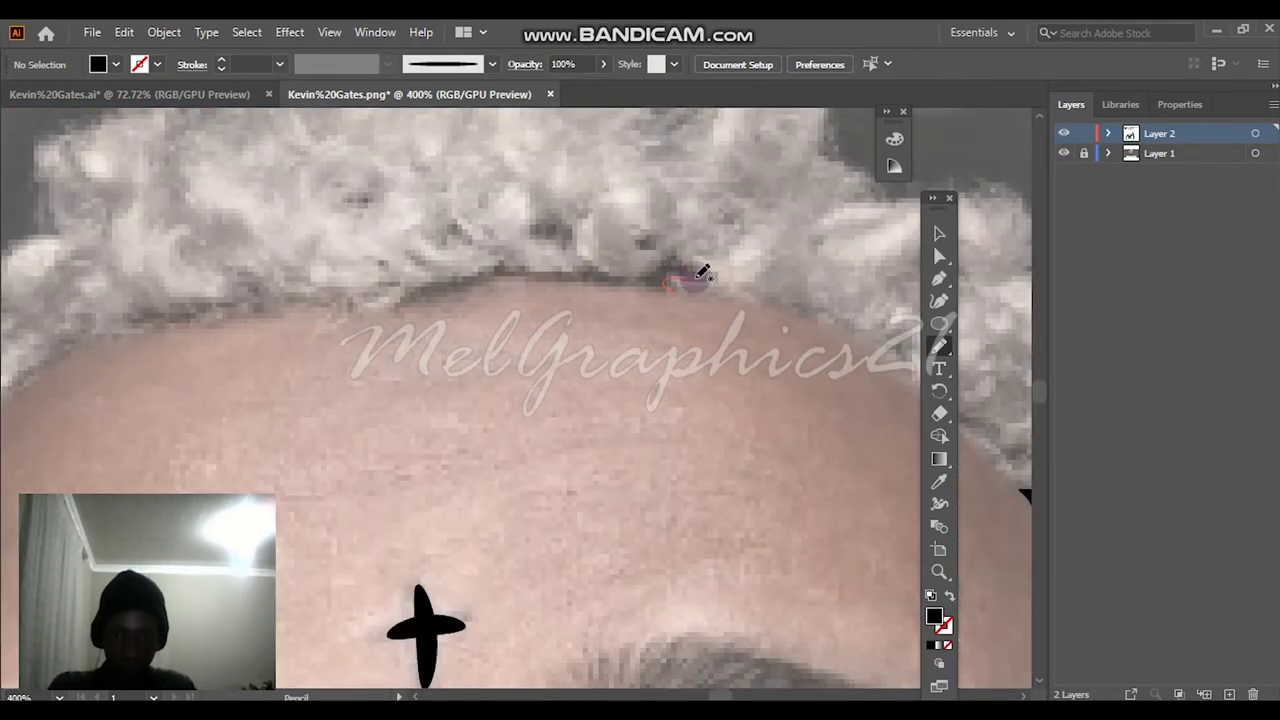
scroll(655, 285, up, 1)
mouse_move(523, 284)
mouse_down()
mouse_move(678, 292)
mouse_move(653, 284)
mouse_move(671, 313)
mouse_up()
alt+scroll(641, 250, up, 2)
drag(535, 330, 537, 332)
Draw a jagged black-filled hair shadow from the top of the portrait's left ear up to the temple.
scroll(340, 318, down, 5)
scroll(370, 450, up, 4)
mouse_move(378, 520)
mouse_down()
mouse_move(370, 375)
mouse_move(410, 268)
mouse_up()
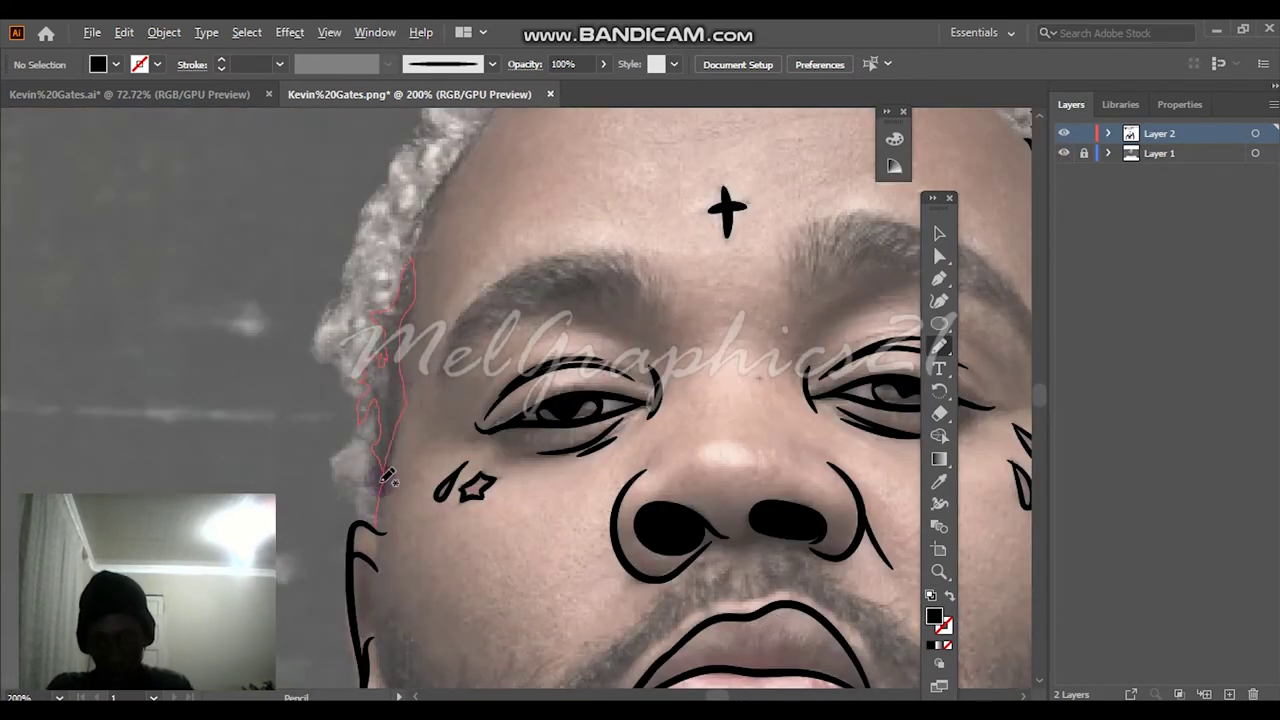
drag(385, 467, 377, 520)
Add further black-filled hair shadow shapes up the portrait's left hairline.
alt+scroll(382, 410, up, 1)
drag(345, 298, 344, 290)
scroll(540, 265, up, 4)
mouse_move(416, 506)
mouse_down()
mouse_move(411, 400)
mouse_move(415, 505)
mouse_up()
scroll(430, 480, up, 2)
mouse_move(372, 592)
mouse_down()
mouse_move(514, 387)
mouse_move(363, 612)
mouse_up()
Add a black-filled shape to the hair shadow at the top of the forehead, undoing one misdrawn shape.
key(ctrl+0)
scroll(489, 184, up, 4)
mouse_move(570, 245)
mouse_down()
mouse_move(397, 255)
mouse_move(538, 263)
mouse_move(572, 246)
mouse_move(389, 217)
mouse_move(549, 228)
mouse_up()
key(ctrl+z)
key(ctrl+0)
scroll(515, 194, up, 5)
scroll(658, 207, up, 1)
mouse_move(718, 214)
mouse_down()
mouse_move(602, 203)
mouse_move(722, 220)
mouse_up()
scroll(194, 252, right, 3)
scroll(192, 250, left, 6)
scroll(193, 253, left, 3)
Draw a thin black-filled shape joining the left and top hairline shadows, and compare with the photo hidden and shown.
drag(268, 357, 334, 294)
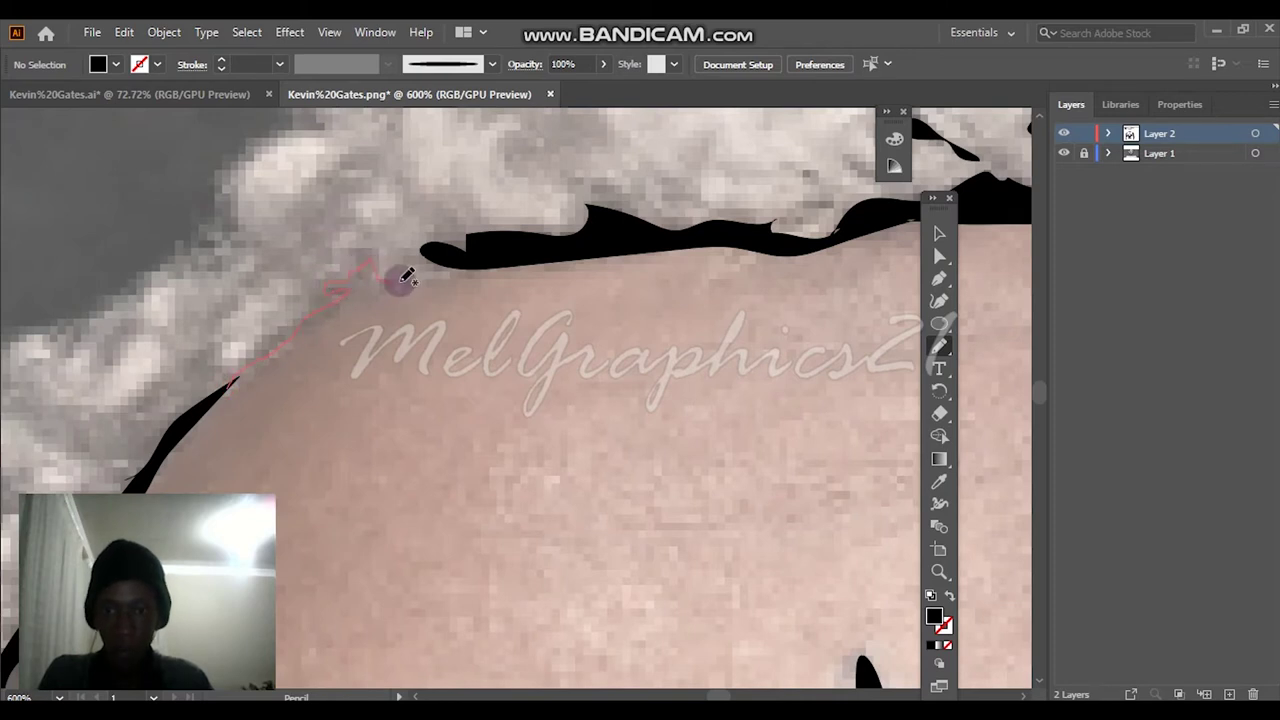
drag(389, 291, 333, 309)
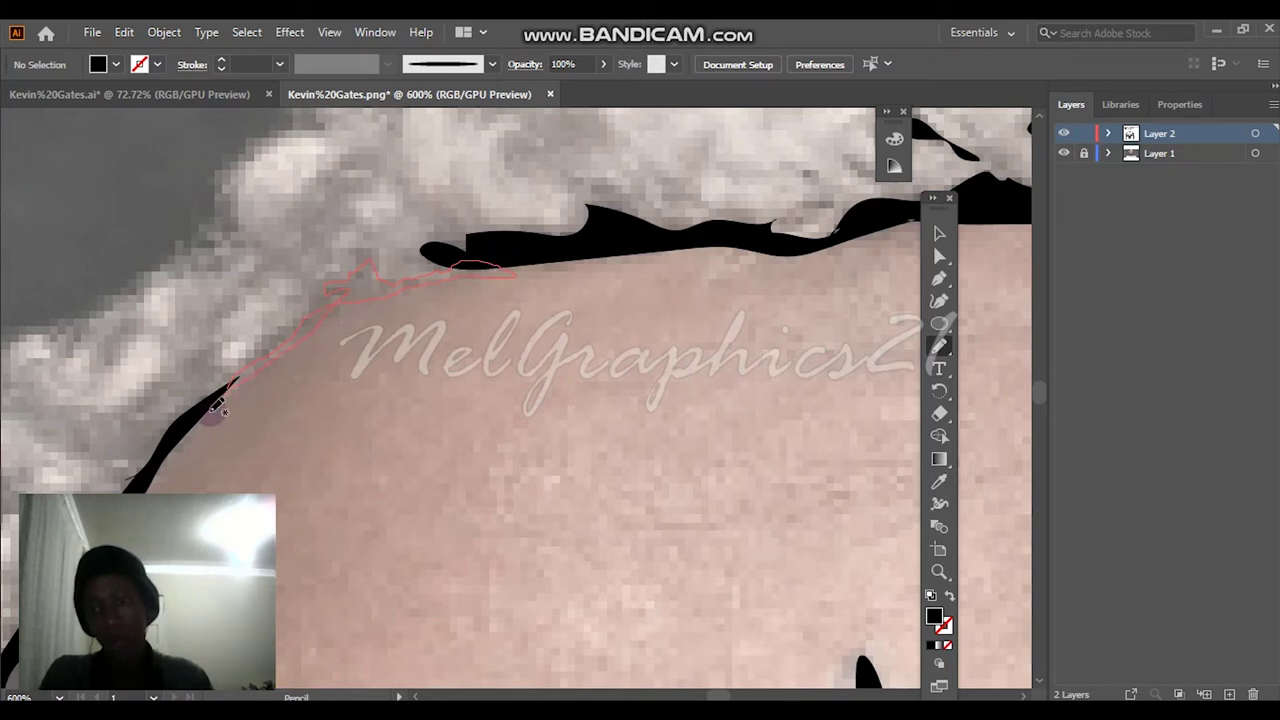
drag(236, 369, 230, 376)
key(ctrl+0)
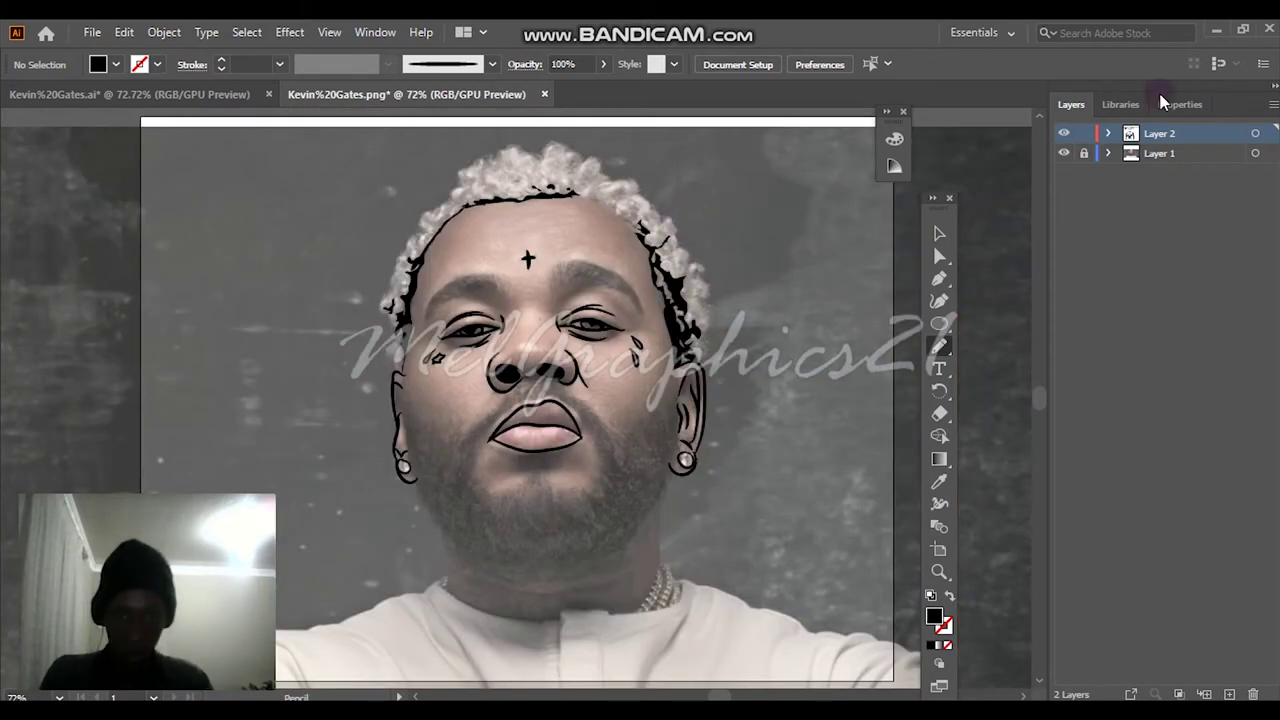
click(1061, 154)
click(1061, 154)
click(1061, 154)
click(1061, 154)
Paint a curved test stroke above the artboard with the Paintbrush and set the stroke weight to 0.75 pt.
scroll(694, 223, up, 5)
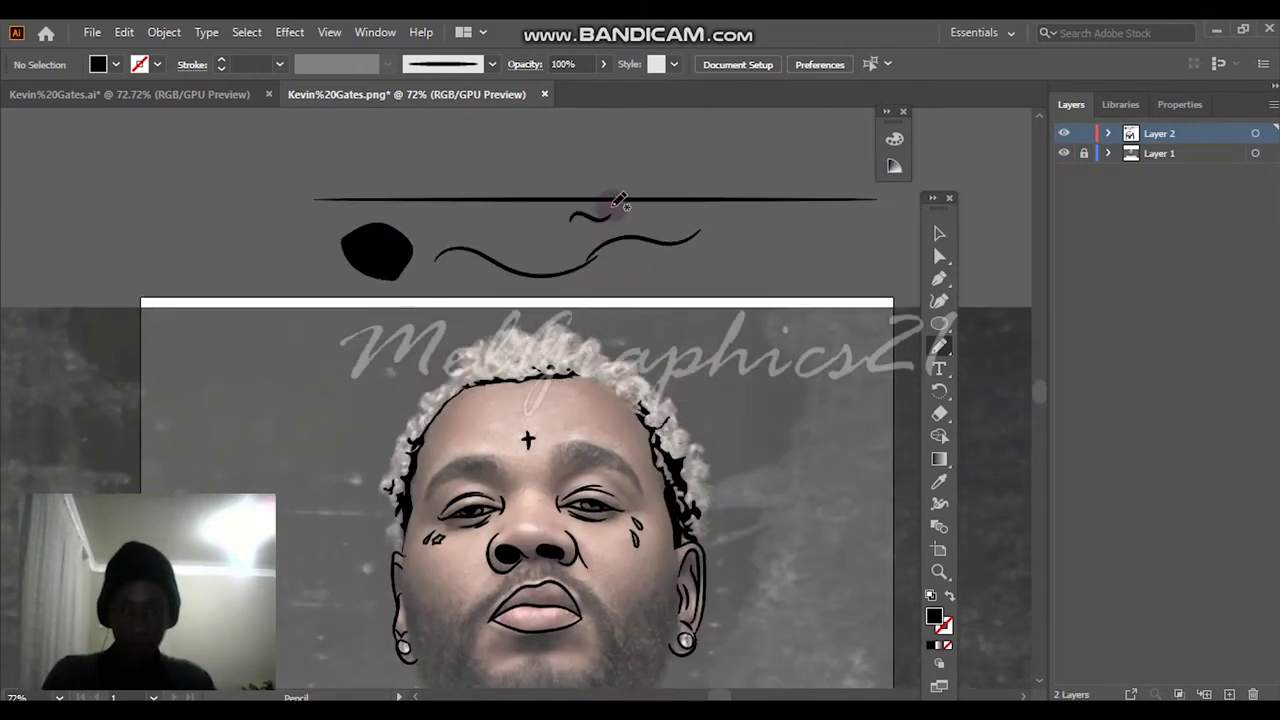
mouse_move(700, 216)
mouse_down()
mouse_move(766, 168)
mouse_move(797, 168)
mouse_up()
key(shift+x)
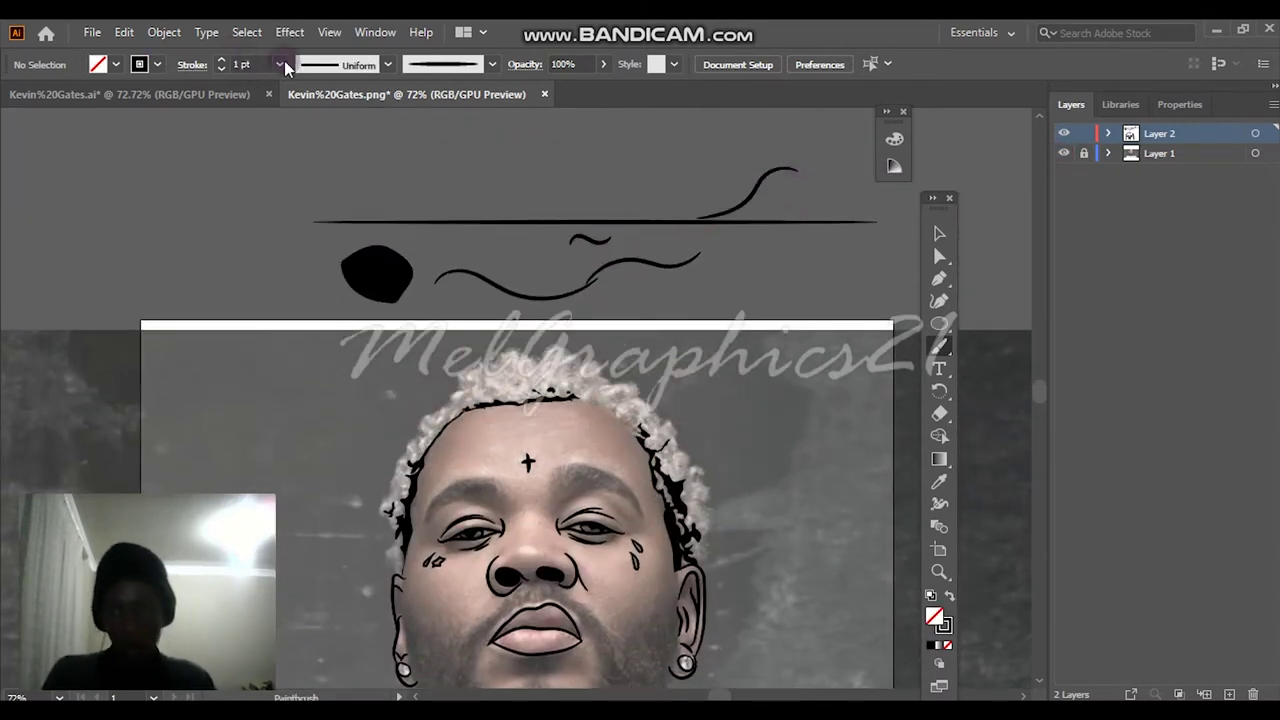
click(280, 64)
click(312, 125)
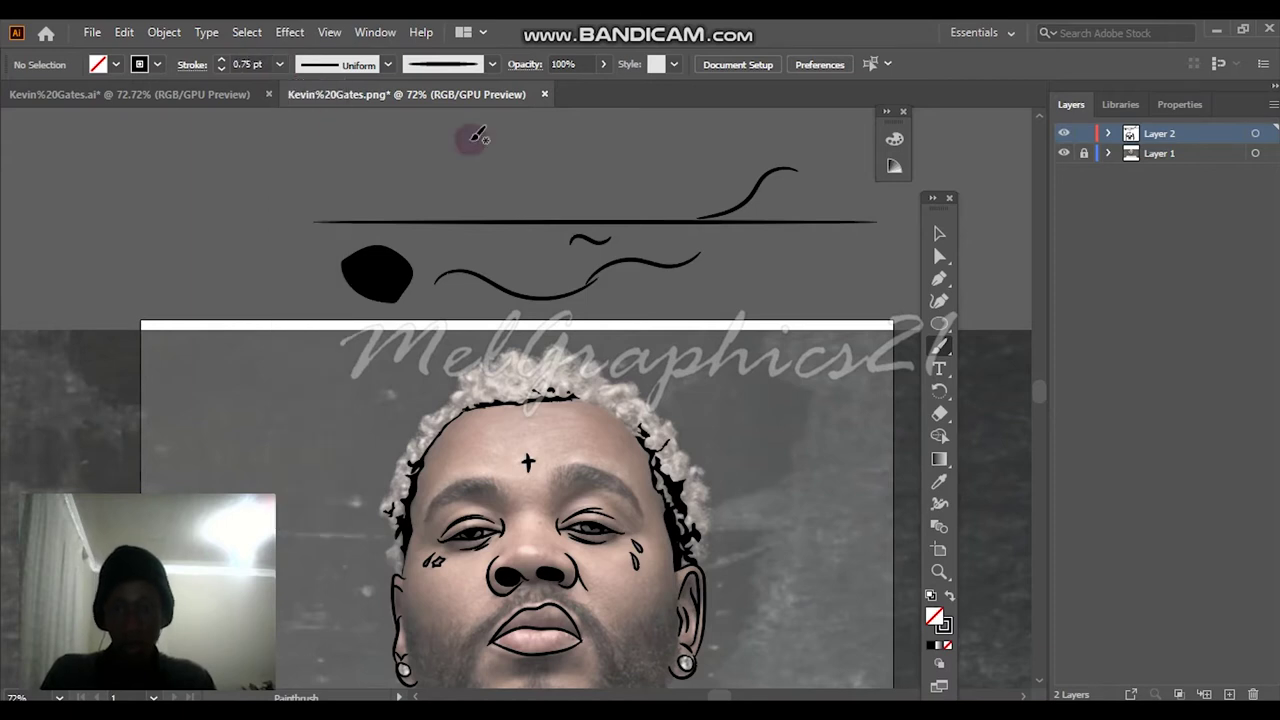
Paint the hairline stroke from the right temple shadow across to the shadow at the top of the forehead.
scroll(560, 463, down, 2)
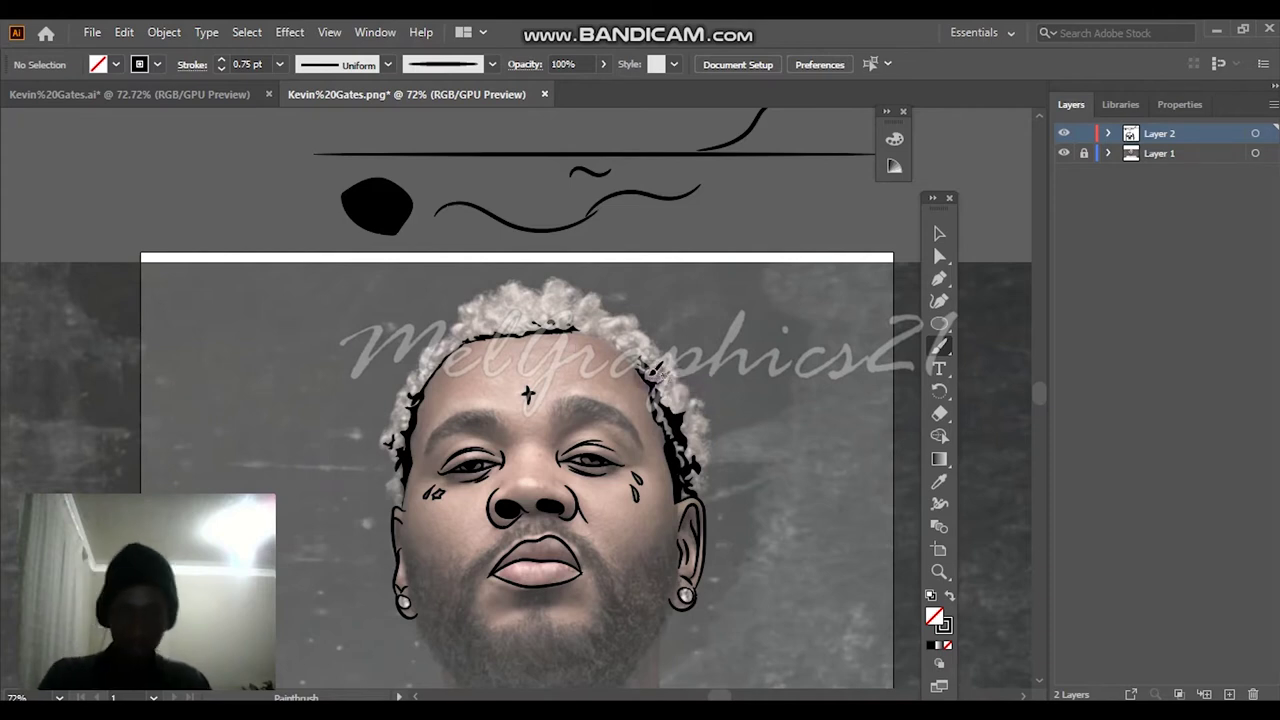
scroll(678, 371, up, 7)
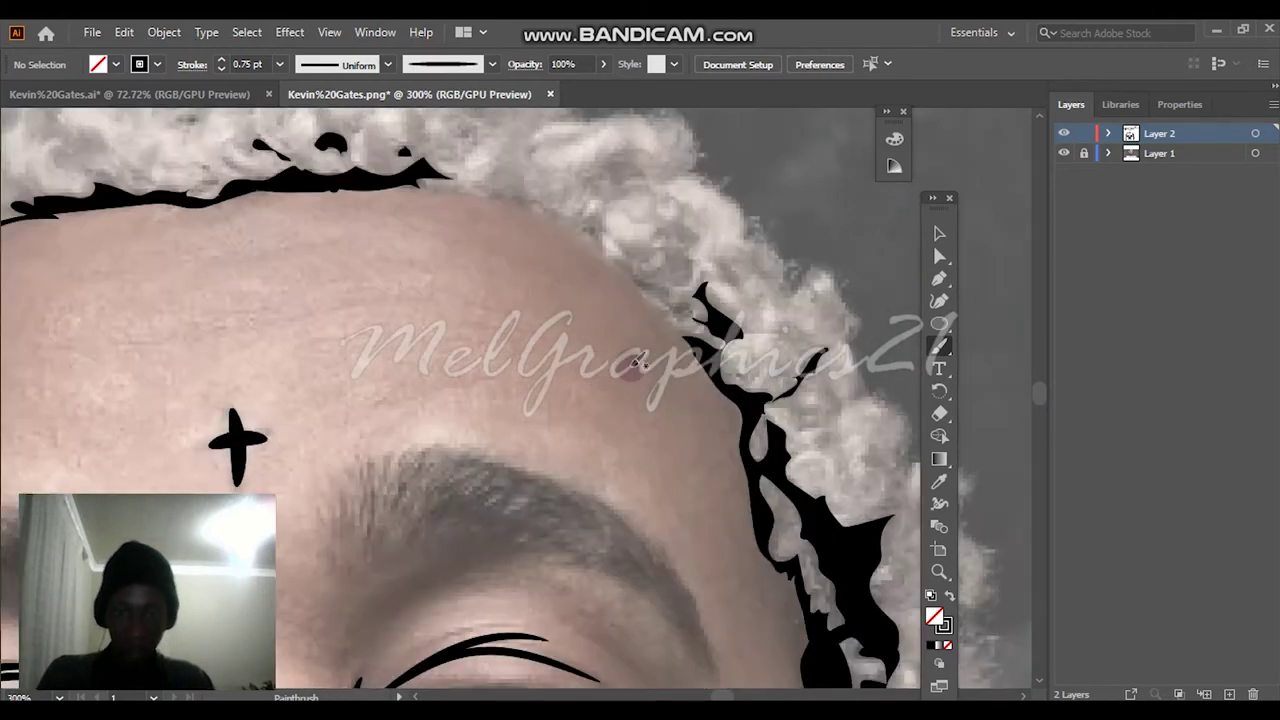
scroll(724, 347, down, 2)
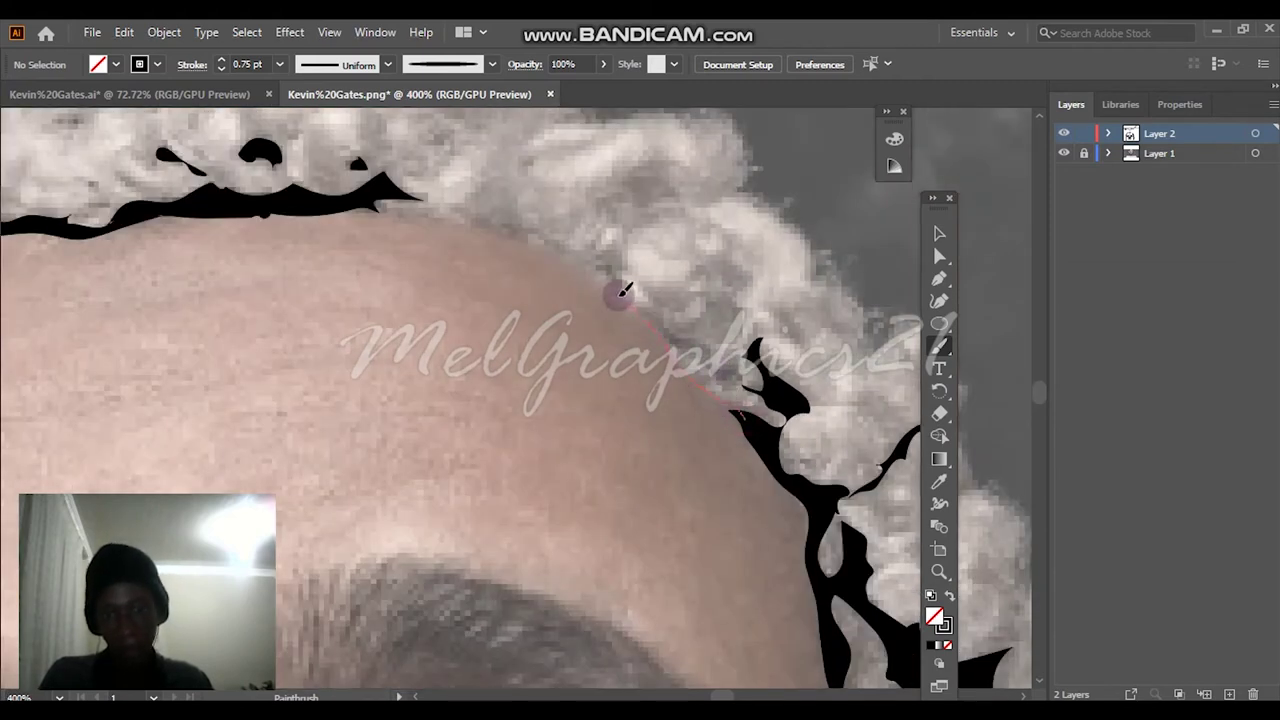
drag(492, 226, 336, 207)
Paint the outer outline of the curls upward from the top of the portrait's right ear.
scroll(482, 203, down, 3)
scroll(680, 520, up, 3)
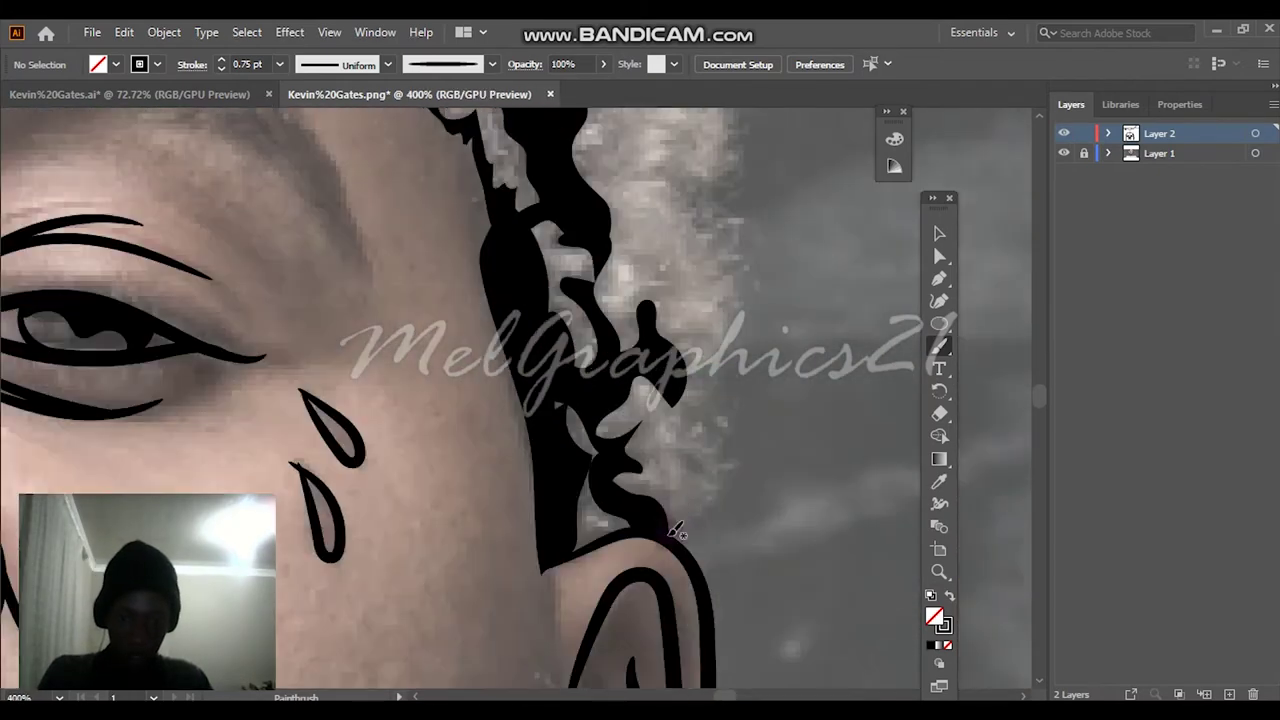
drag(703, 196, 702, 196)
scroll(705, 200, up, 3)
mouse_move(708, 494)
mouse_down()
mouse_move(669, 340)
mouse_move(628, 270)
mouse_up()
scroll(632, 254, up, 3)
mouse_move(629, 543)
mouse_down()
mouse_move(537, 429)
mouse_move(468, 310)
mouse_up()
Continue painting the outer curl outline up the upper right side of the hair.
scroll(460, 320, up, 1)
scroll(458, 325, up, 1)
drag(397, 447, 468, 485)
scroll(326, 340, up, 7)
scroll(340, 355, down, 8)
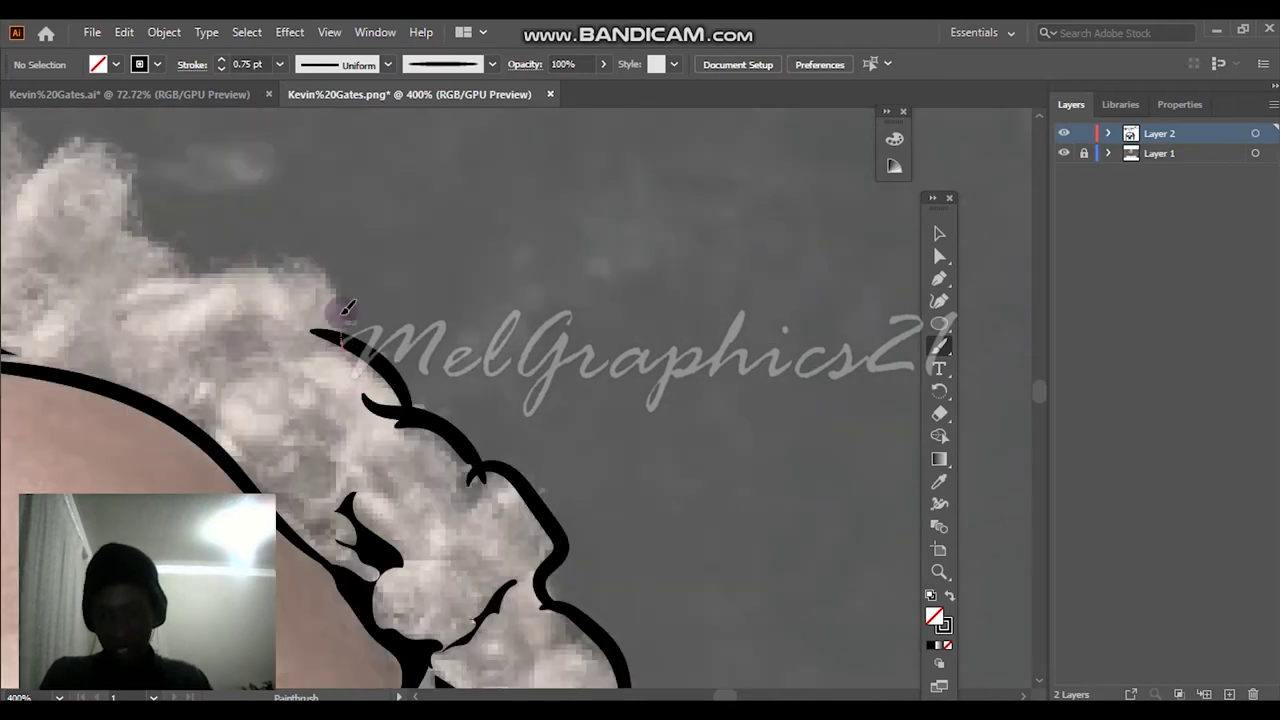
drag(357, 374, 130, 263)
Paint the curl outline strokes on the right part of the crown.
scroll(149, 265, left, 14)
scroll(498, 322, up, 9)
mouse_move(517, 478)
mouse_down()
mouse_move(480, 440)
mouse_move(417, 417)
mouse_up()
drag(443, 440, 308, 377)
scroll(320, 340, down, 3)
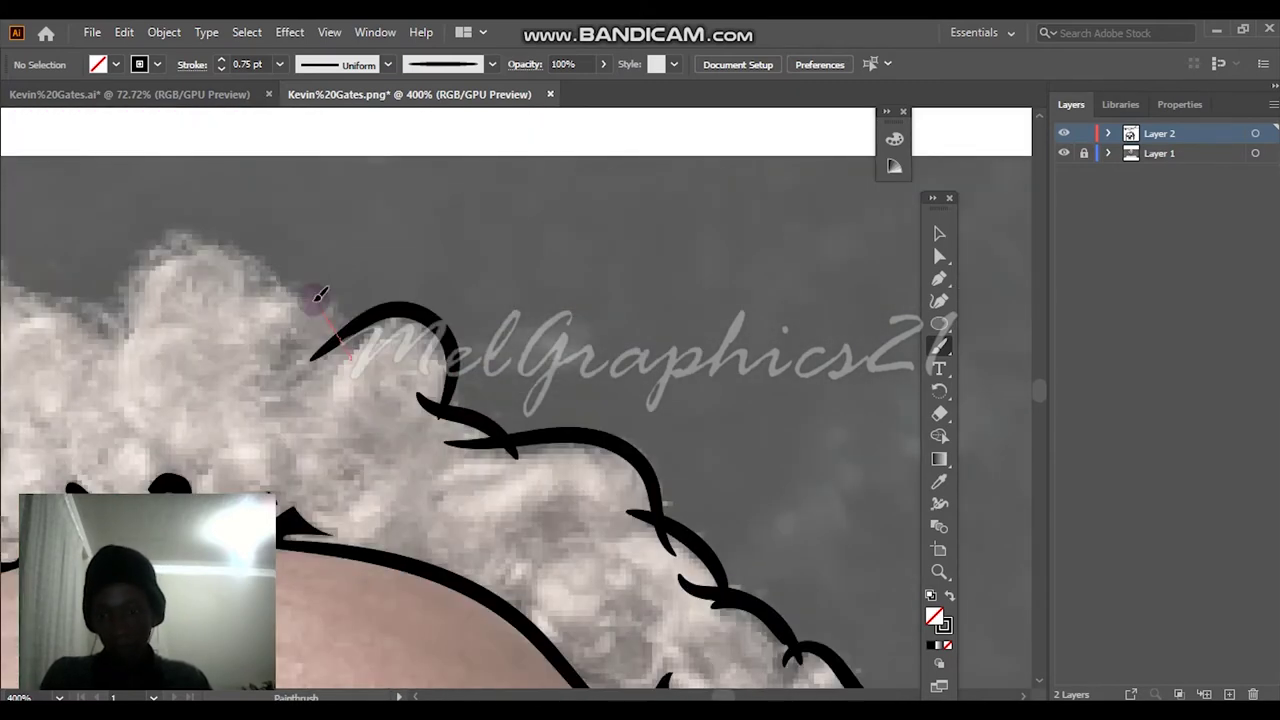
Paint the curl outlines across the top of the hair toward the portrait's left side.
scroll(92, 350, left, 3)
drag(651, 286, 620, 346)
drag(617, 340, 501, 301)
mouse_move(503, 302)
mouse_down()
mouse_move(286, 346)
mouse_move(259, 373)
mouse_up()
mouse_move(230, 472)
mouse_down()
mouse_move(528, 334)
mouse_move(525, 268)
mouse_up()
mouse_move(553, 168)
mouse_down()
mouse_move(483, 280)
mouse_move(462, 287)
mouse_move(388, 376)
mouse_up()
Paint the outer curl outline along the upper left side of the hair, undoing one misplaced stroke.
scroll(480, 320, down, 5)
scroll(520, 290, left, 4)
drag(594, 143, 830, 22)
scroll(637, 170, up, 3)
key(ctrl+z)
mouse_move(630, 281)
mouse_down()
mouse_move(550, 318)
mouse_move(477, 446)
mouse_up()
mouse_move(482, 466)
mouse_down()
mouse_move(494, 360)
mouse_move(470, 238)
mouse_up()
mouse_move(466, 221)
mouse_down()
mouse_move(432, 278)
mouse_move(346, 337)
mouse_up()
drag(435, 147, 463, 221)
Paint the remaining outer hair outline down the portrait's left side to the ear.
scroll(400, 180, down, 4)
drag(350, 110, 292, 302)
scroll(295, 295, down, 3)
mouse_move(297, 124)
mouse_down()
mouse_move(216, 249)
mouse_move(275, 268)
mouse_up()
drag(276, 284, 322, 335)
scroll(320, 300, down, 3)
drag(317, 238, 309, 377)
scroll(320, 340, down, 2)
drag(320, 296, 302, 354)
Hide the photo layer and inspect the hair outline on the portrait's right side up close.
key(ctrl+0)
click(1063, 153)
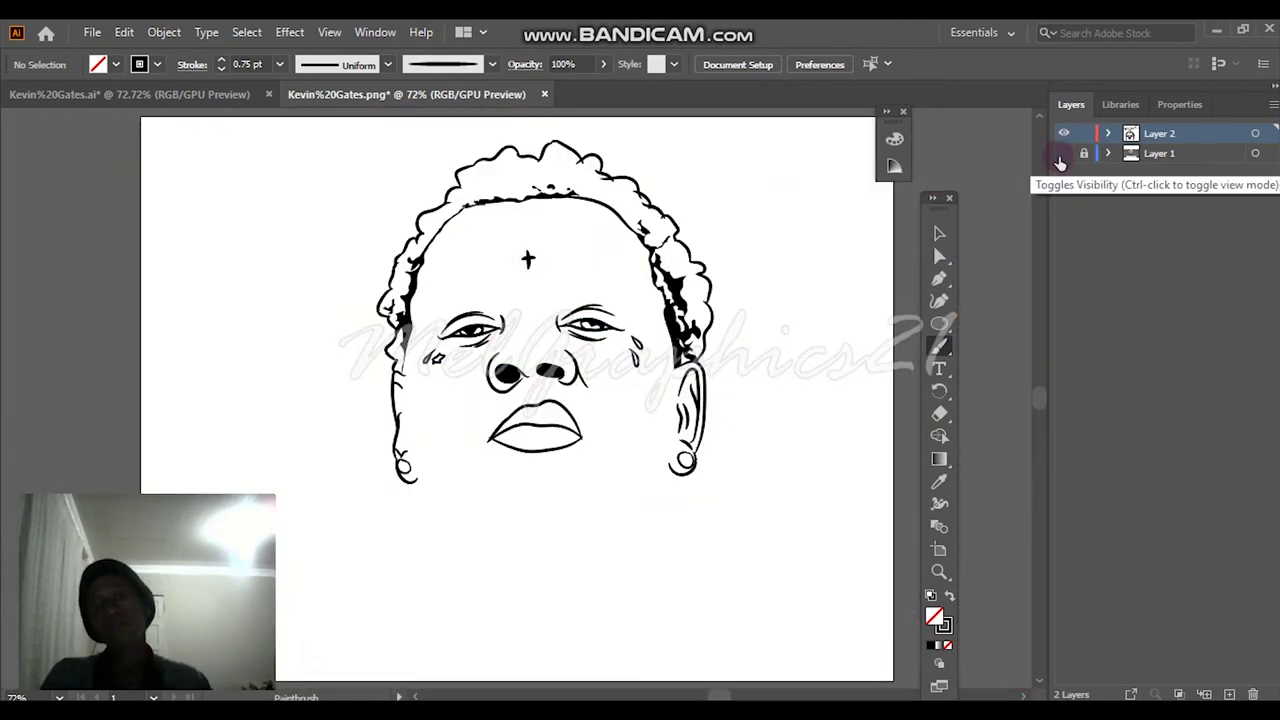
scroll(714, 197, up, 4)
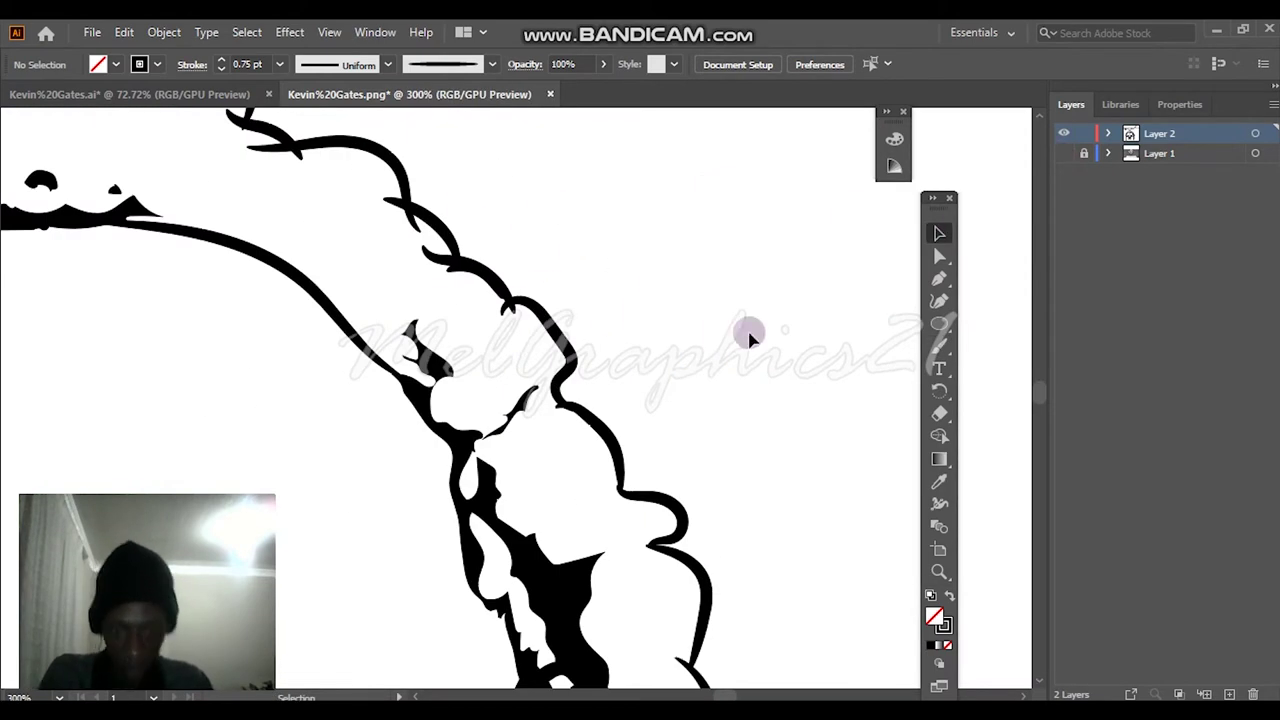
Expand and divide the lower overlapping curl outlines on the portrait's right side and isolate their group for trimming.
scroll(645, 380, up, 1)
mouse_move(627, 542)
mouse_down()
mouse_move(573, 594)
mouse_move(637, 556)
mouse_up()
click(944, 229)
click(152, 36)
click(255, 238)
click(1165, 104)
right_click(609, 586)
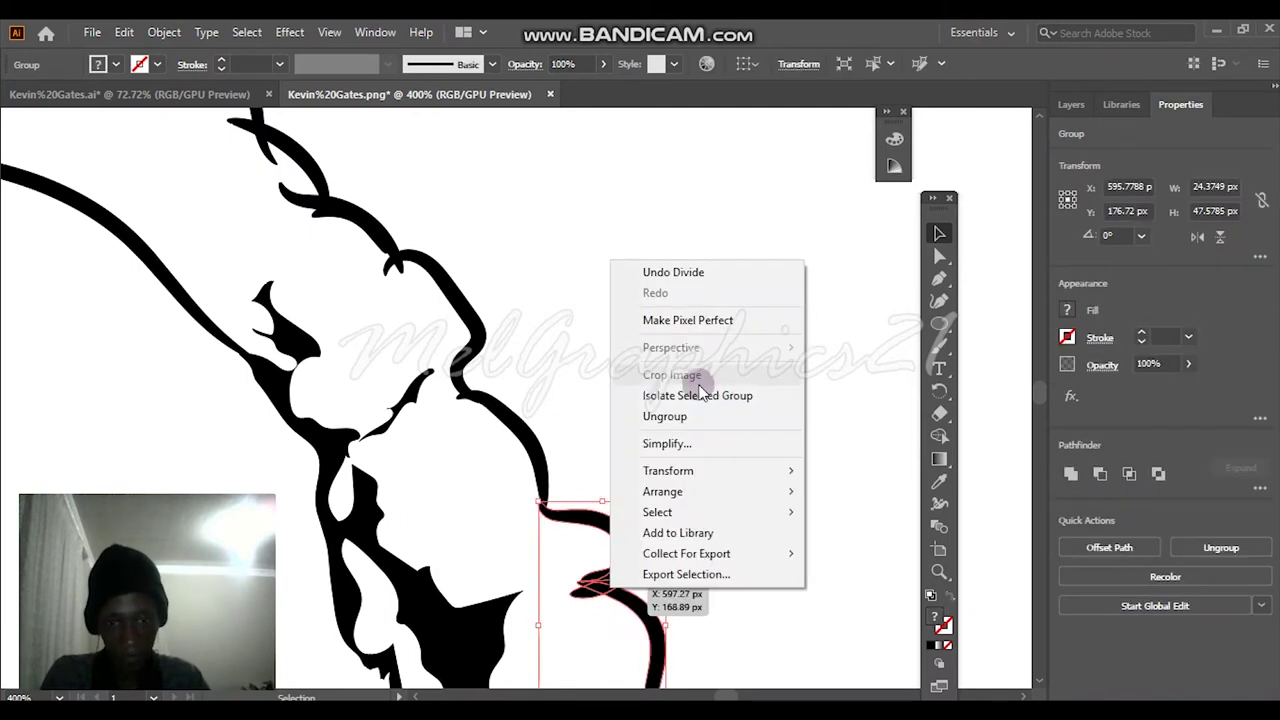
click(655, 394)
right_click(600, 372)
click(678, 431)
Expand and divide the curl outlines just above on the portrait's right side and delete their overhanging tail pieces in isolation mode.
scroll(497, 391, up, 2)
drag(480, 330, 365, 375)
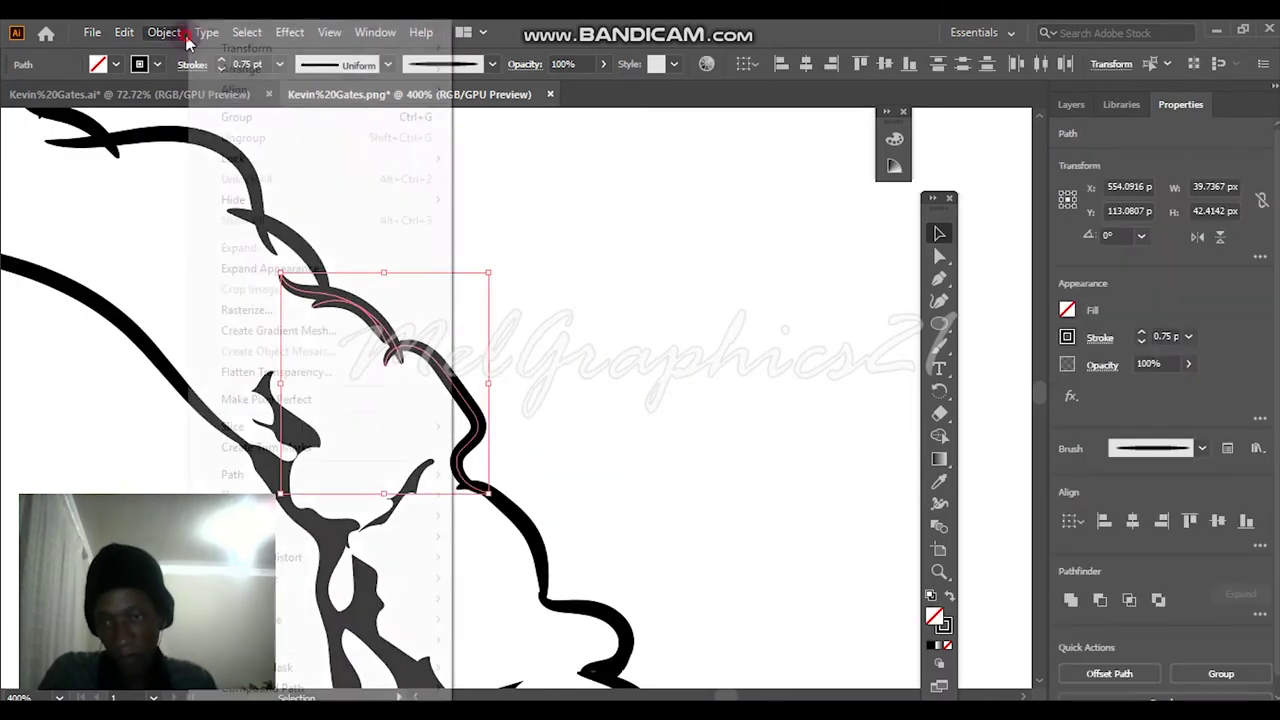
click(164, 34)
click(250, 238)
click(1260, 567)
click(1076, 671)
right_click(386, 328)
click(466, 460)
click(402, 358)
key(Delete)
click(316, 303)
key(Delete)
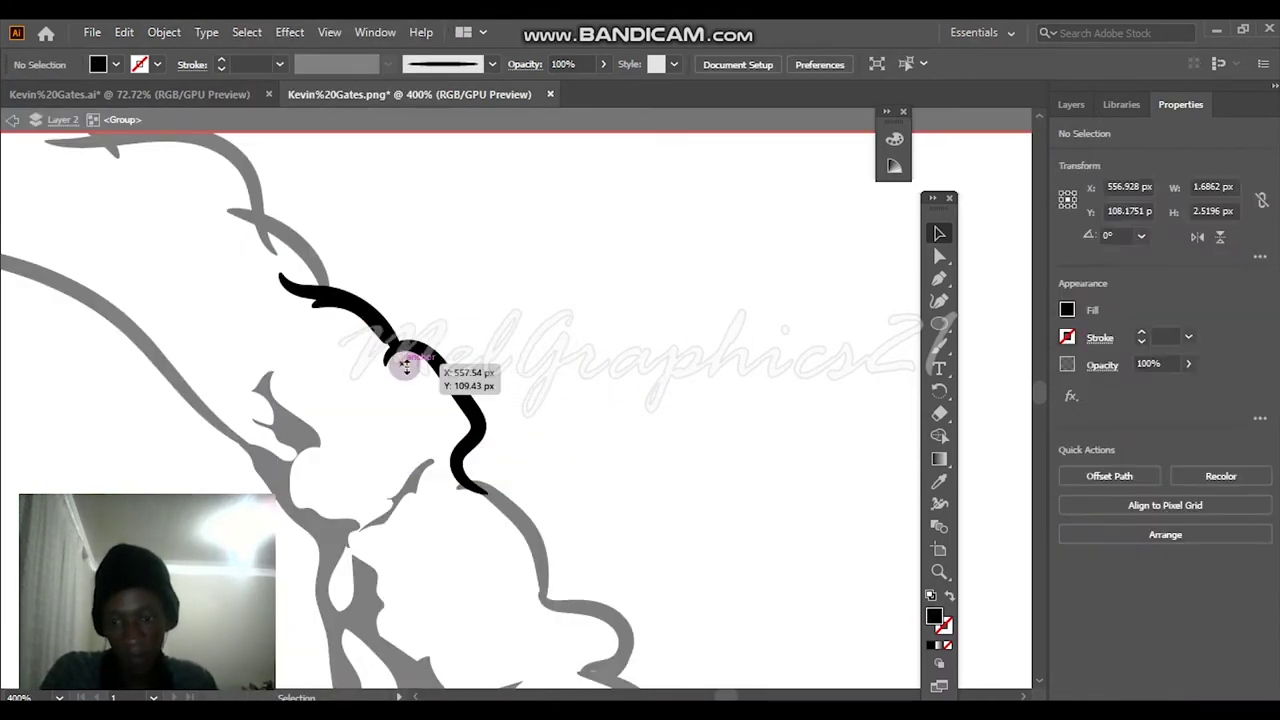
scroll(304, 248, up, 2)
double_click(302, 299)
Expand and divide the next two crossing curl outlines up the right side and delete the protruding tail where they overlap.
drag(303, 268, 245, 300)
click(164, 34)
click(277, 269)
click(1260, 569)
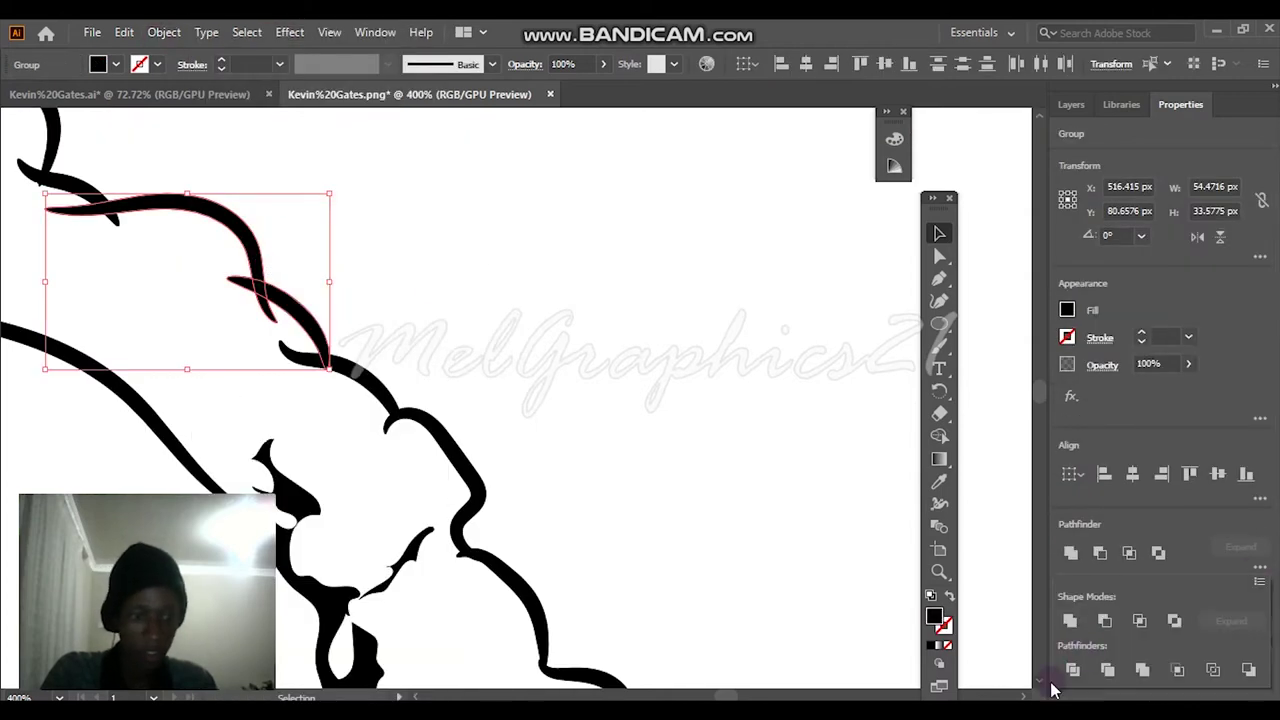
click(1074, 671)
click(400, 280)
right_click(242, 285)
click(305, 422)
click(277, 318)
key(Delete)
double_click(551, 377)
Divide the upper-right curls together with the adjoining outline, delete the stray tip at their crossing, and exit isolation mode.
scroll(475, 308, left, 6)
scroll(636, 201, up, 3)
drag(575, 398, 507, 450)
click(166, 34)
click(265, 262)
click(1260, 568)
click(1074, 671)
click(612, 345)
double_click(514, 438)
click(519, 437)
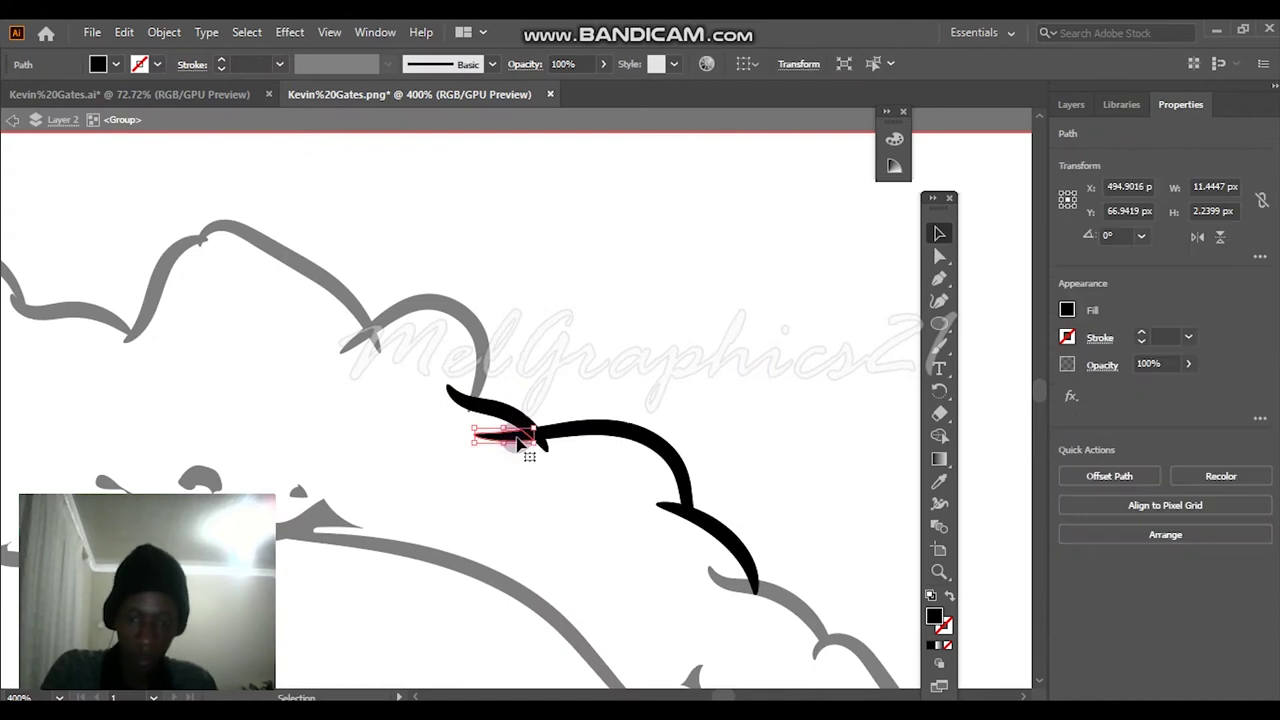
key(Delete)
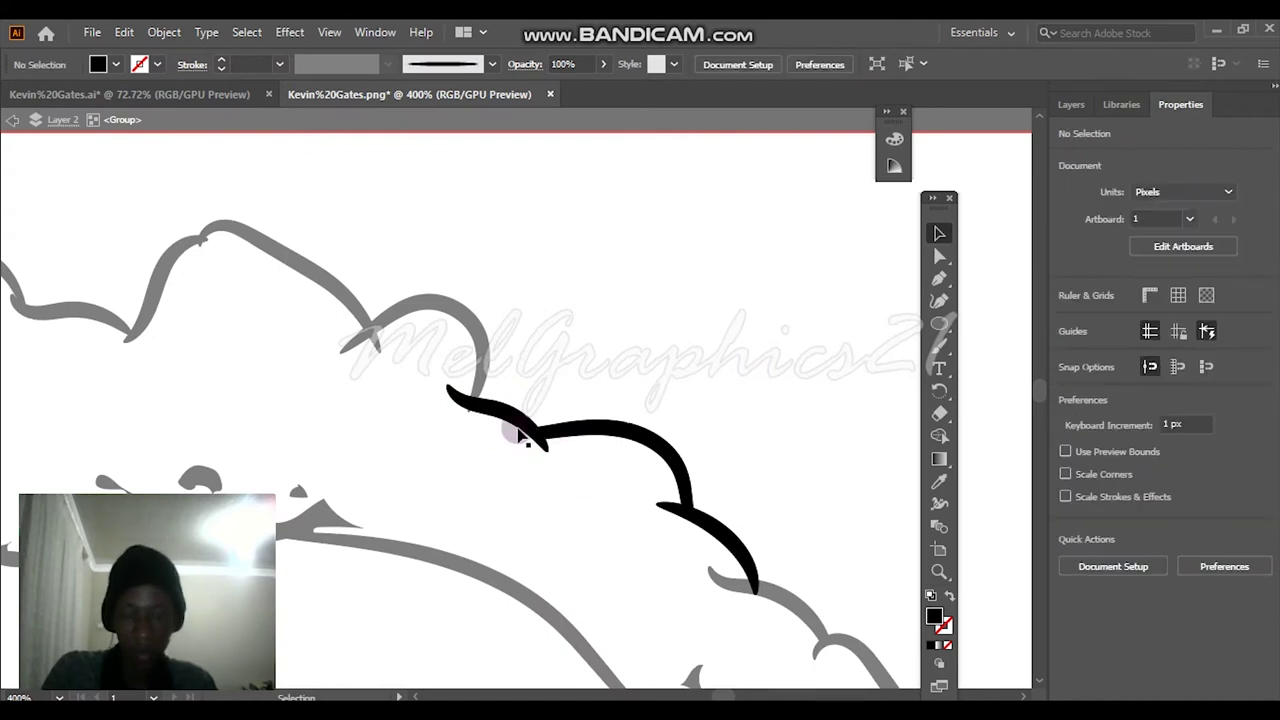
right_click(553, 283)
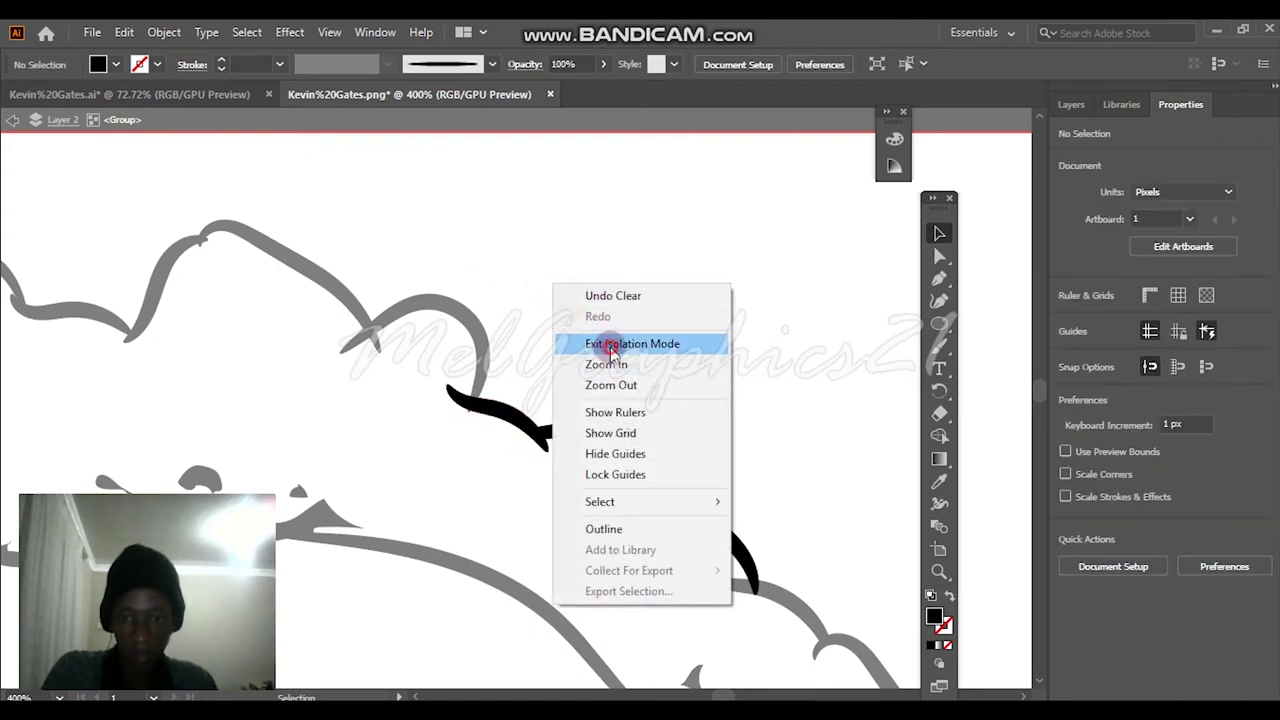
click(604, 344)
Expand the appearance of the top-right curl outlines together with the adjoining curl group in preparation for dividing them.
click(378, 345)
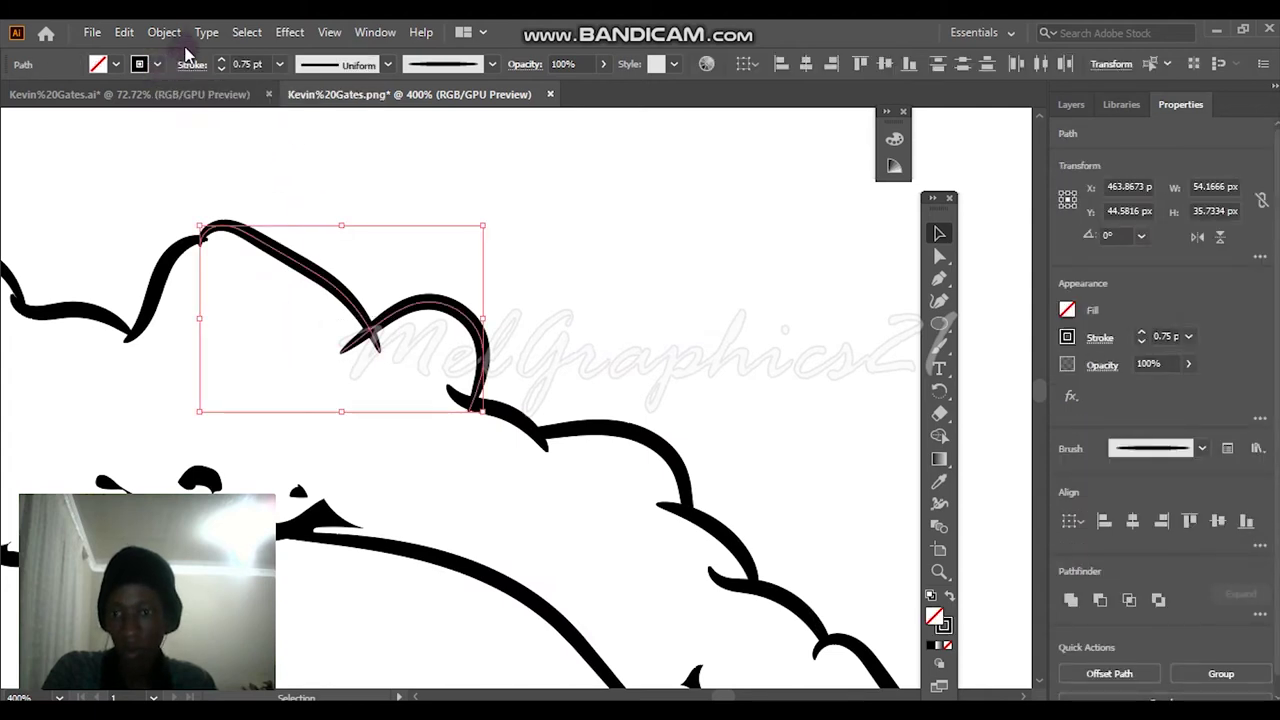
drag(377, 224, 520, 452)
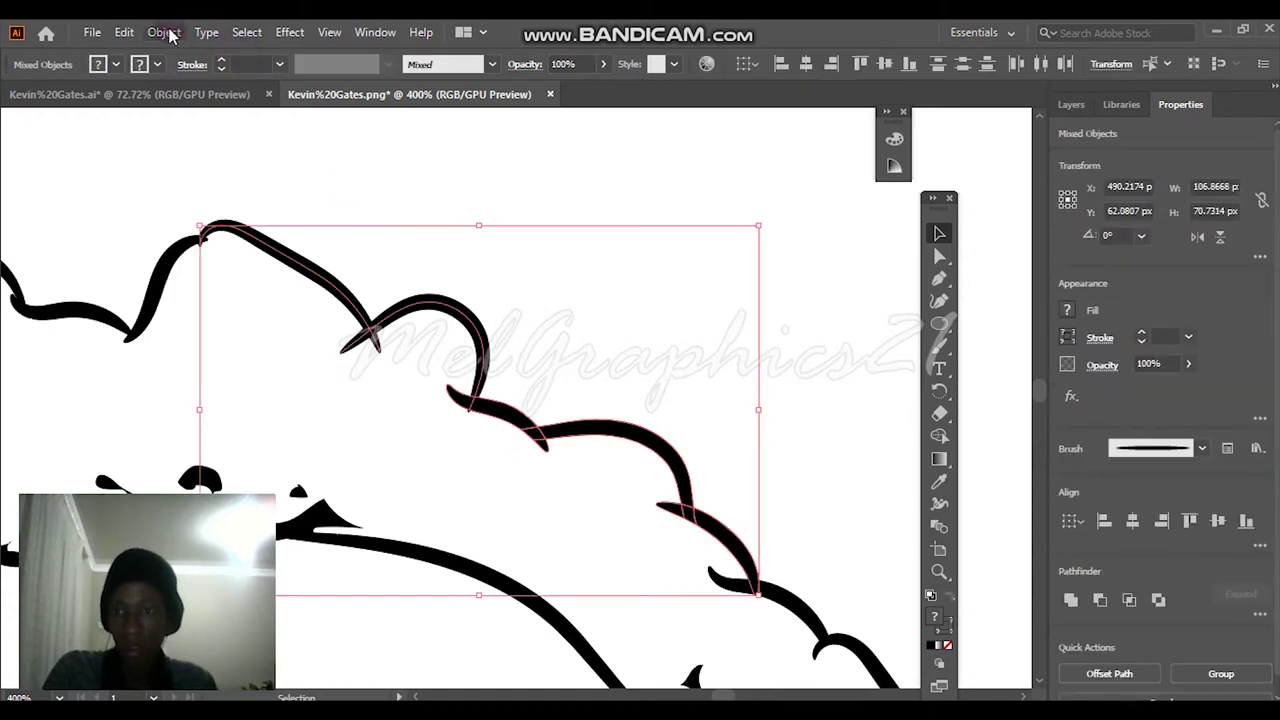
click(165, 33)
click(277, 264)
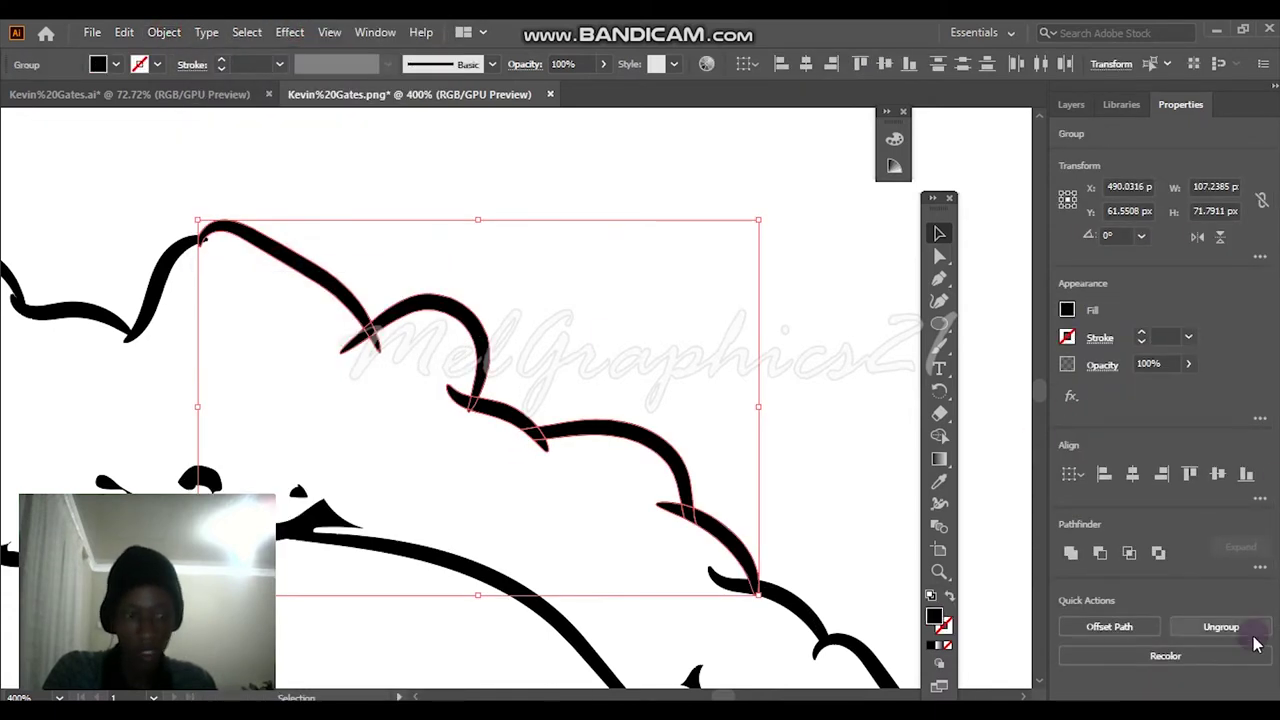
click(1259, 566)
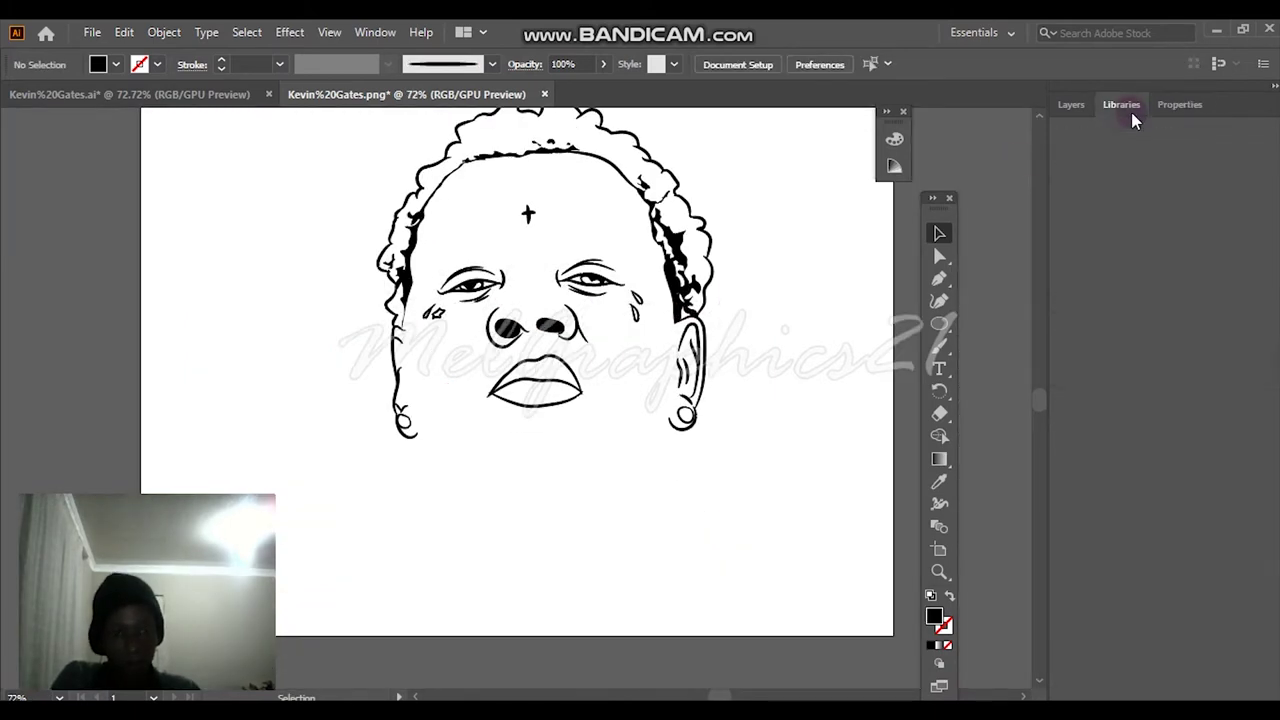
Show the photo layer again and choose the Pencil tool for tracing the beard.
click(1071, 104)
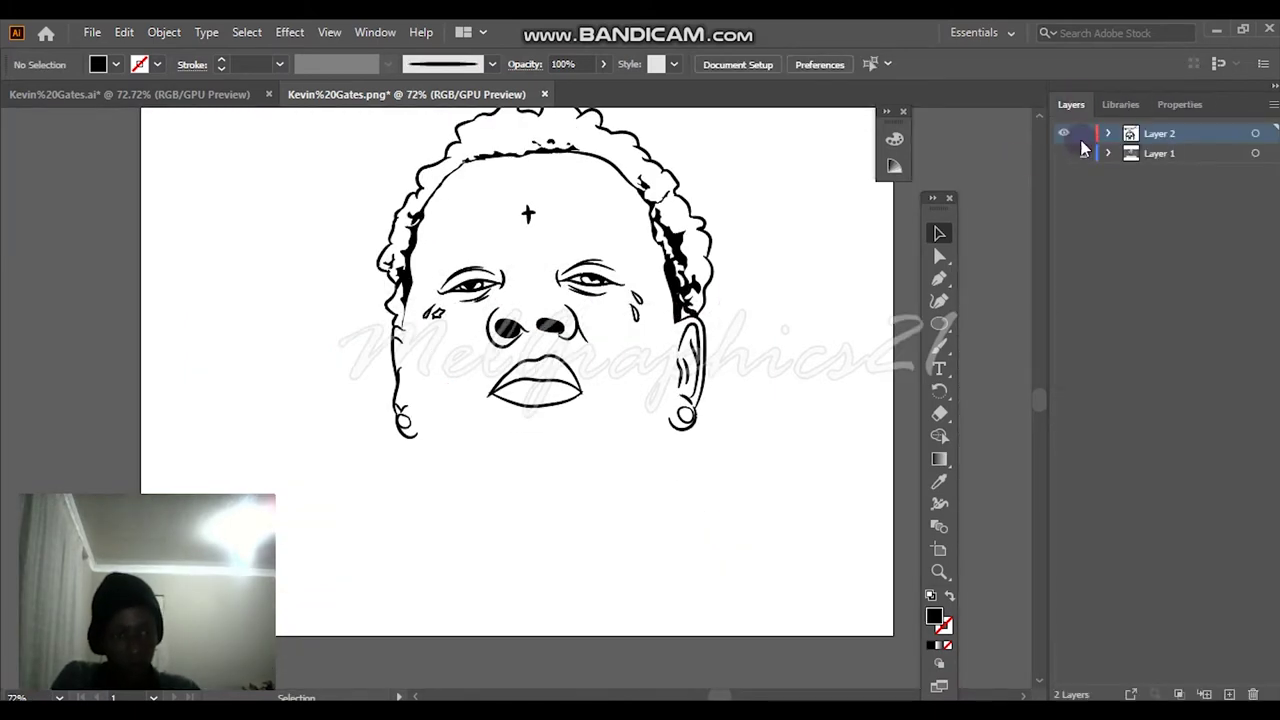
click(1070, 108)
click(1064, 153)
scroll(780, 315, down, 1)
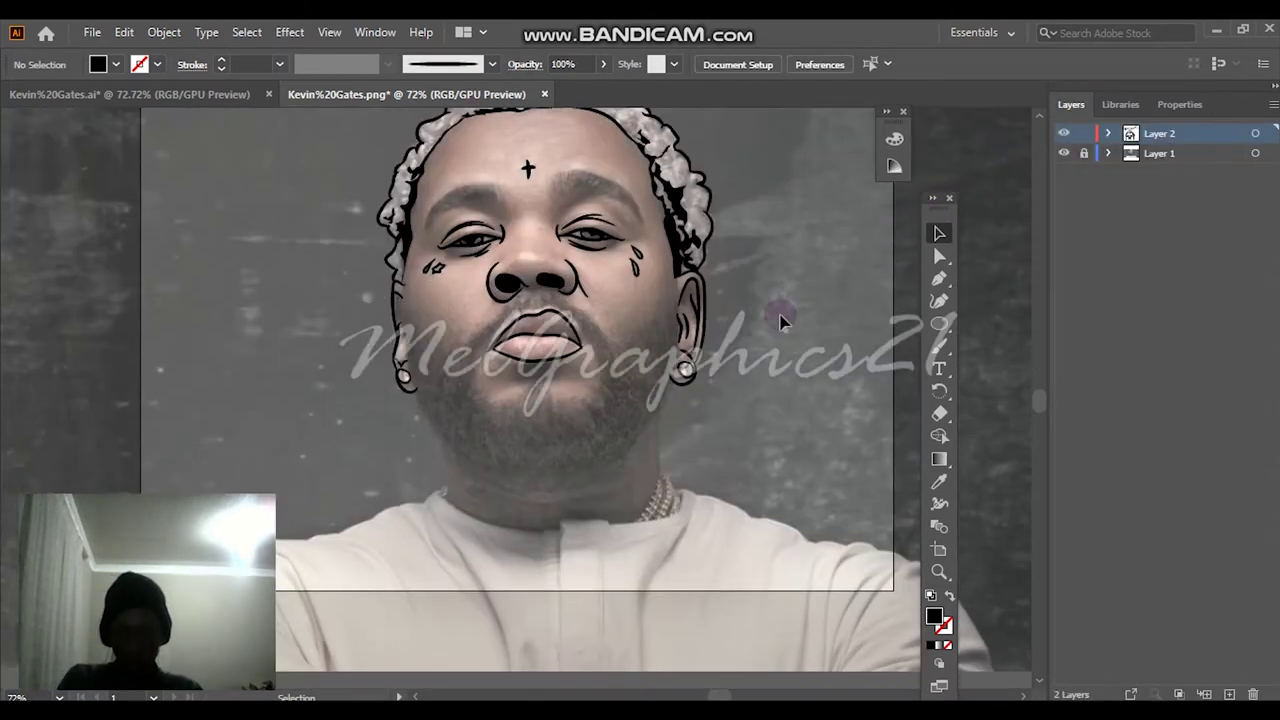
scroll(700, 338, up, 4)
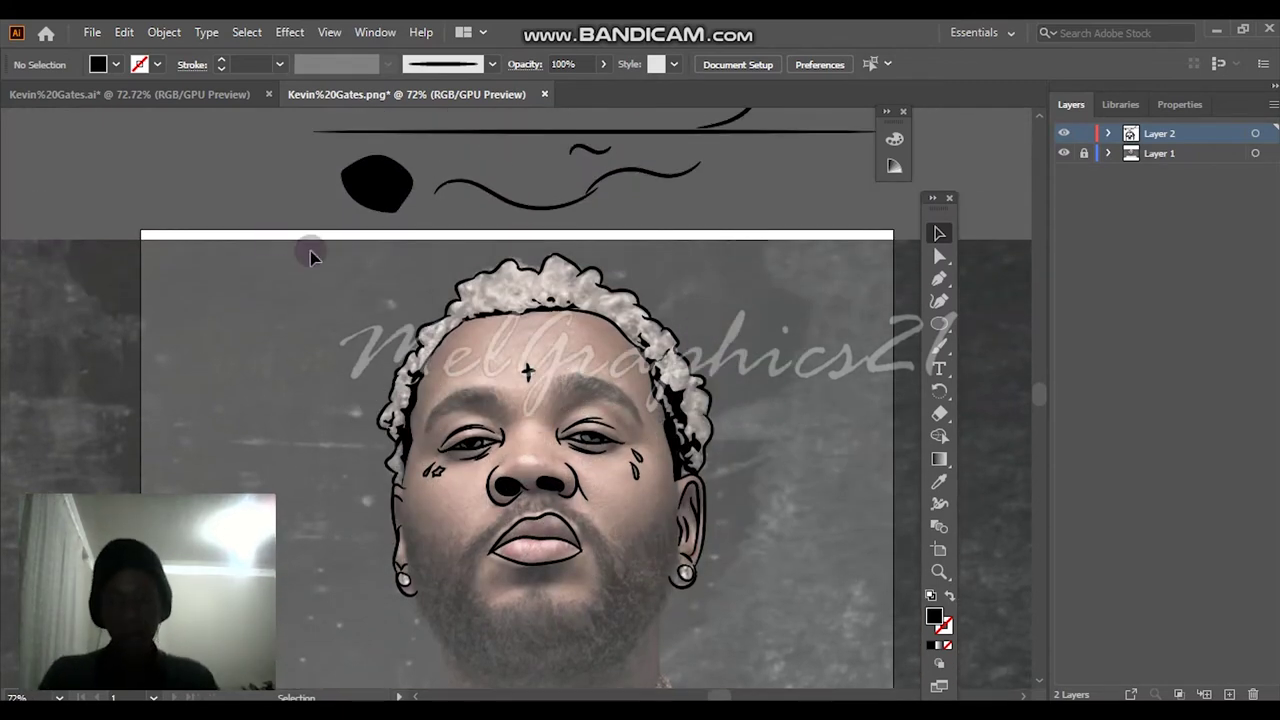
click(948, 343)
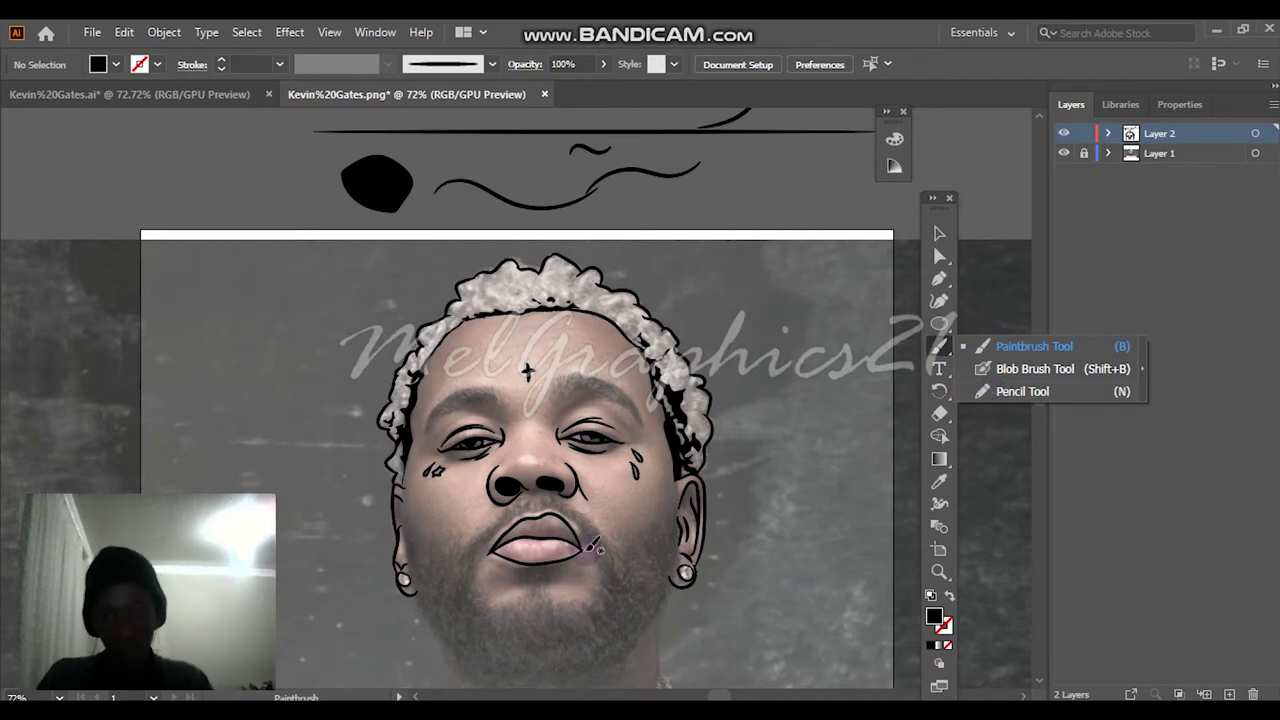
click(1040, 391)
scroll(514, 569, up, 2)
scroll(555, 533, up, 1)
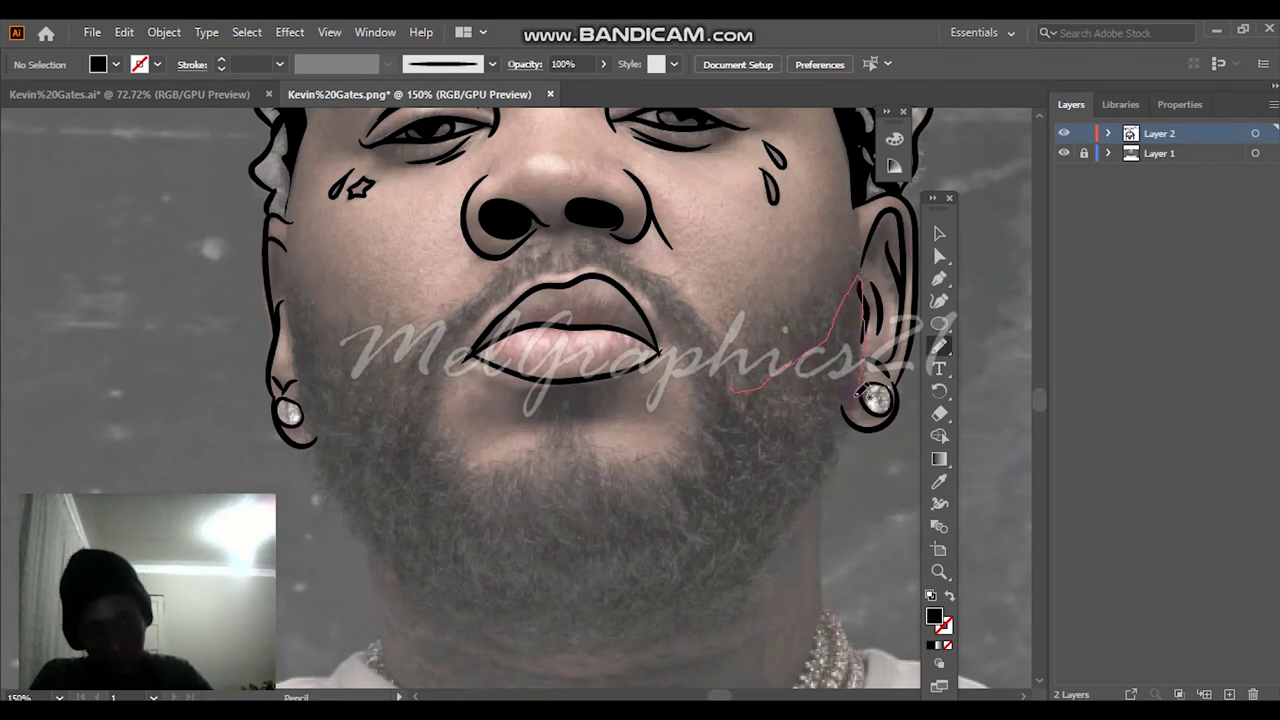
drag(805, 527, 749, 500)
key(ctrl+z)
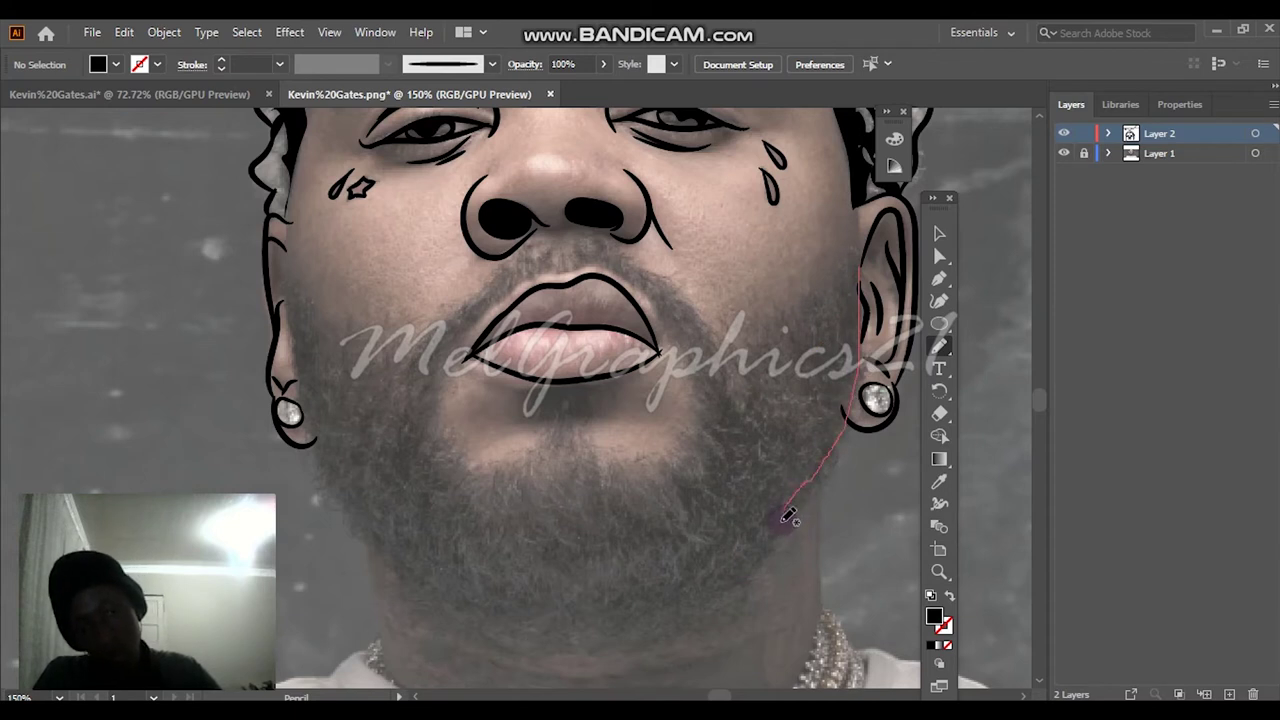
drag(789, 516, 688, 676)
key(ctrl+z)
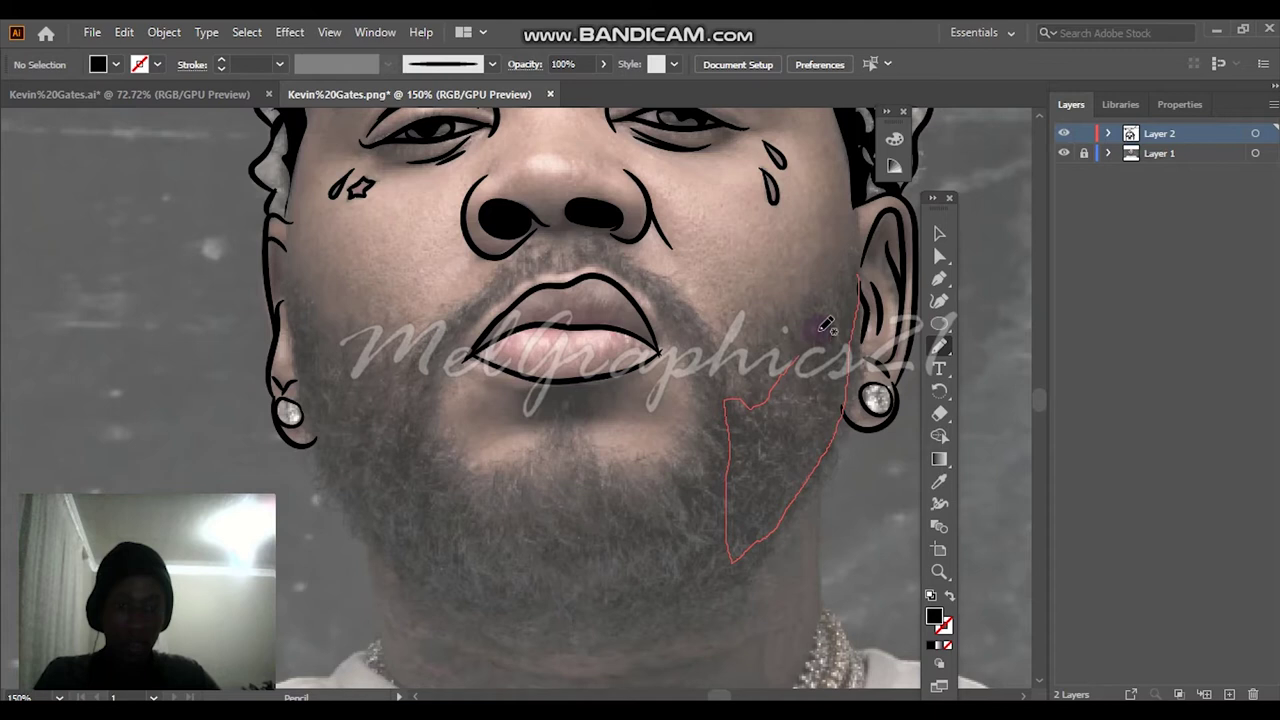
Draw solid black pencil shapes covering the beard on the portrait's right jaw and along the chin.
drag(862, 274, 858, 280)
scroll(762, 397, down, 3)
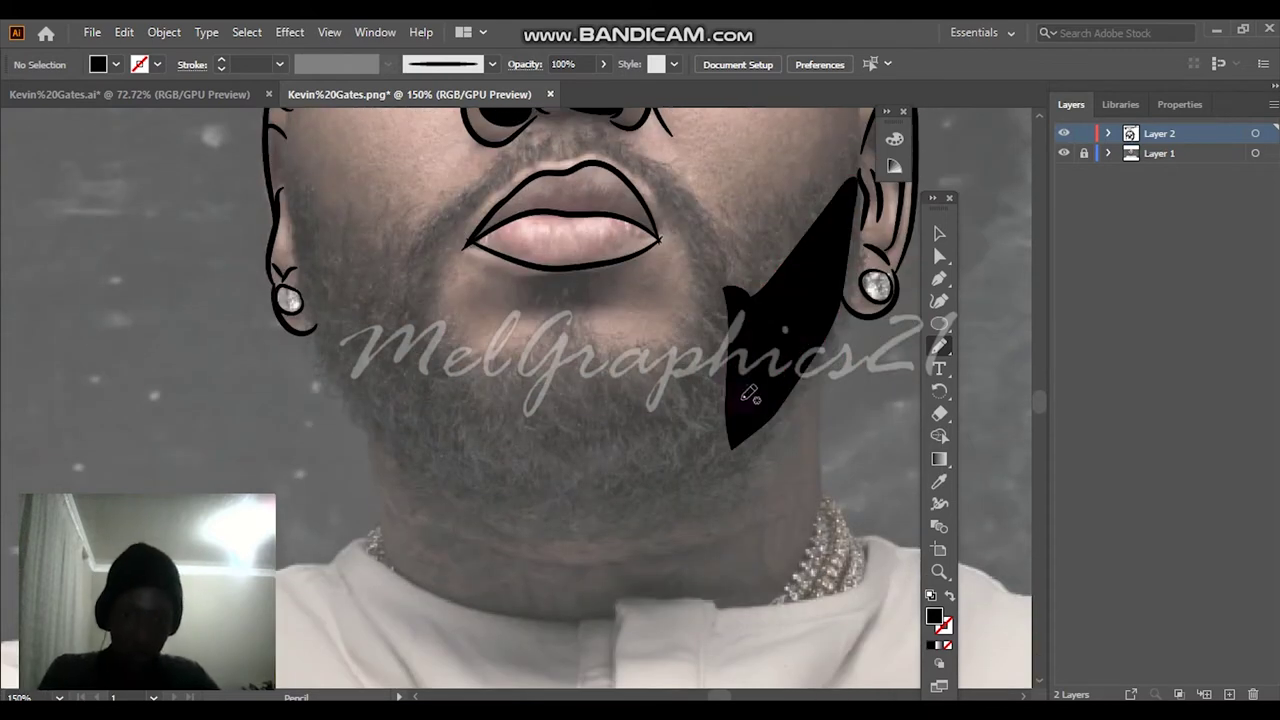
scroll(749, 395, up, 1)
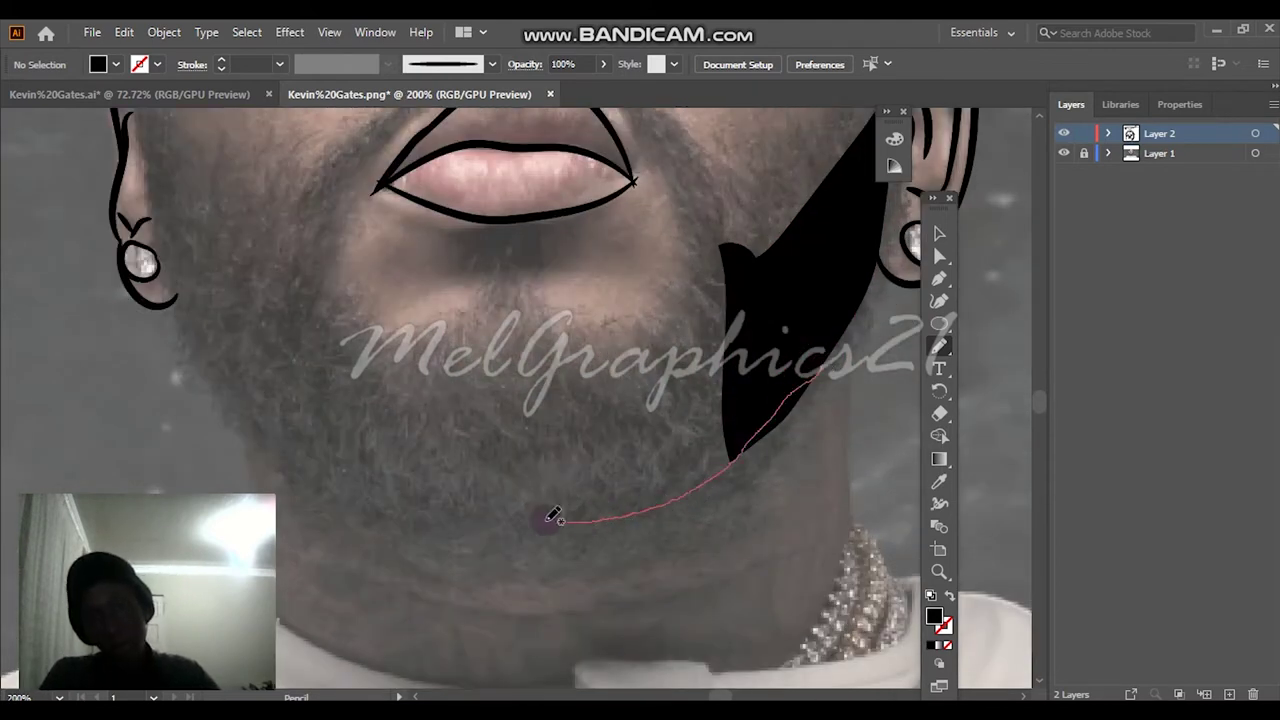
mouse_move(417, 460)
mouse_down()
mouse_move(464, 405)
mouse_move(670, 340)
mouse_up()
drag(828, 343, 828, 343)
scroll(540, 530, down, 3)
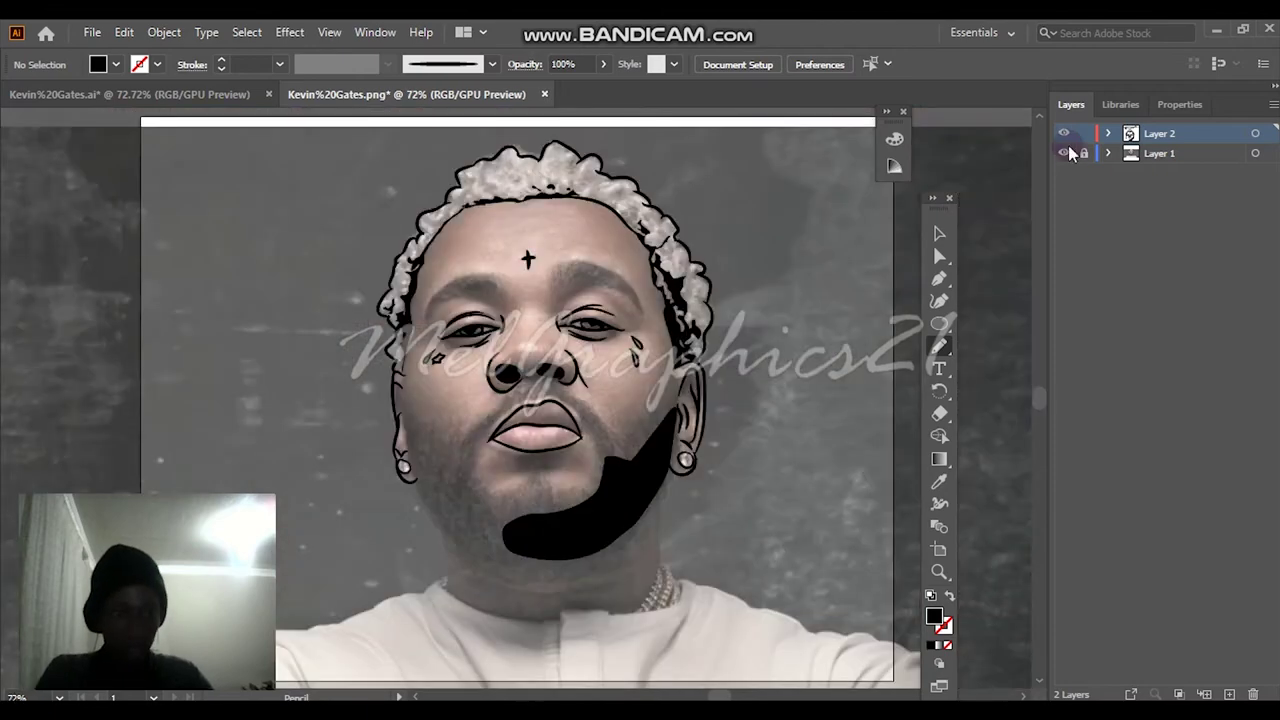
Draw a solid black beard shape up the portrait's left jaw to the ear and even out the beard's lower chin edge.
scroll(450, 480, up, 3)
mouse_move(330, 258)
mouse_down()
mouse_move(435, 398)
mouse_move(565, 497)
mouse_move(811, 510)
mouse_move(398, 500)
mouse_up()
drag(328, 258, 328, 258)
key(ctrl+0)
scroll(578, 540, up, 4)
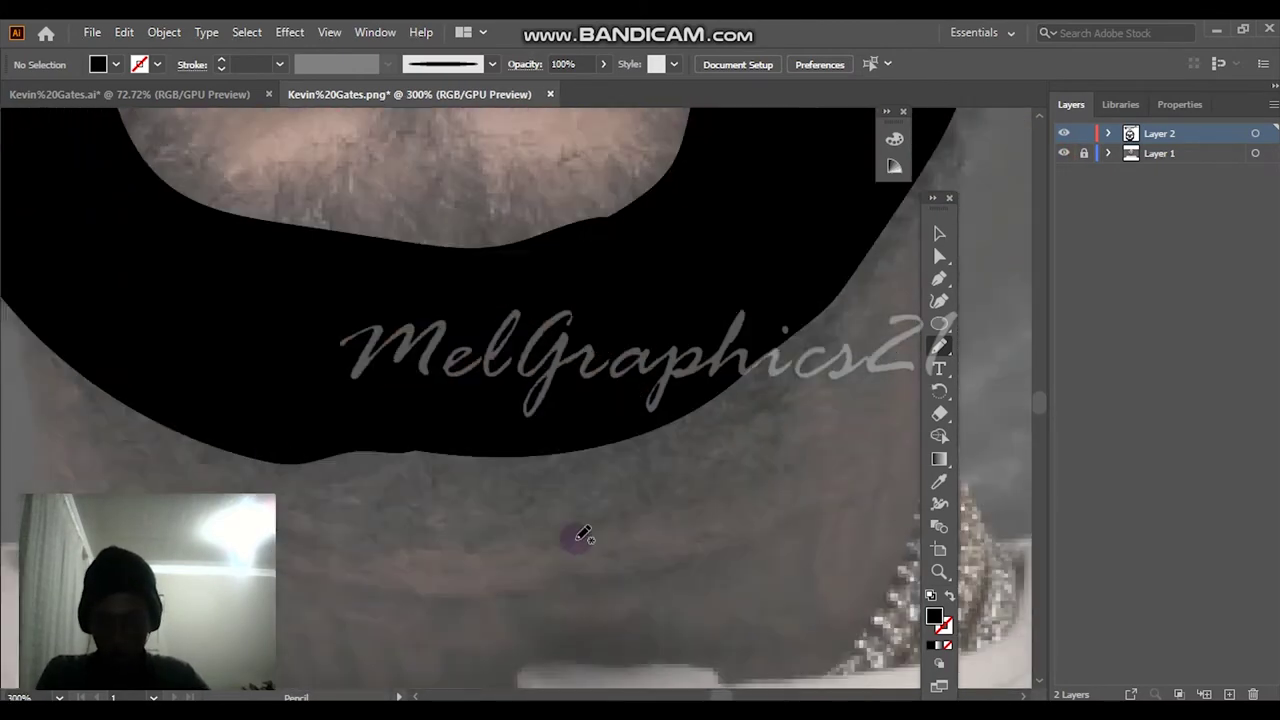
drag(524, 456, 270, 458)
key(ctrl+0)
scroll(600, 398, up, 4)
Swap fill and stroke, adjust the stroke weight, and paint short tapered hairs along the beard's edge with the Paintbrush.
right_click(941, 347)
click(1034, 346)
click(949, 597)
drag(392, 275, 548, 236)
click(280, 64)
click(300, 85)
scroll(586, 242, down, 5)
scroll(553, 387, up, 4)
drag(297, 392, 383, 337)
drag(345, 400, 395, 351)
Set the stroke weight to 1 pt and paint more short hairs on the beard's edge.
click(280, 64)
click(306, 147)
drag(403, 410, 428, 348)
mouse_move(438, 412)
mouse_down()
mouse_move(455, 370)
mouse_move(352, 386)
mouse_up()
Duplicate the painted hair strokes along the beard's upper edge across the chin.
click(939, 233)
drag(379, 396, 538, 404)
mouse_move(576, 402)
mouse_down()
mouse_move(688, 377)
mouse_move(804, 313)
mouse_up()
mouse_move(772, 287)
mouse_down()
mouse_move(713, 342)
mouse_move(256, 370)
mouse_move(185, 339)
mouse_up()
drag(222, 346, 147, 246)
click(514, 270)
Compare the beard line art with the photo layer hidden and shown.
key(ctrl+0)
click(1064, 154)
click(1064, 154)
scroll(428, 488, up, 2)
scroll(468, 568, up, 4)
click(1064, 154)
click(1064, 154)
Place hair stroke copies up the inner beard edge on the portrait's left side, undoing the last placement.
scroll(517, 468, up, 2)
drag(515, 470, 260, 515)
scroll(513, 475, down, 2)
mouse_move(468, 490)
mouse_down()
mouse_move(456, 415)
mouse_move(326, 411)
mouse_move(321, 378)
mouse_up()
mouse_move(369, 320)
mouse_down()
mouse_move(343, 283)
mouse_move(367, 384)
mouse_up()
key(ctrl+z)
Make a horizontally reflected copy of the hair strokes and position it on the beard's left cheek edge.
right_click(301, 388)
click(626, 496)
click(908, 461)
click(935, 282)
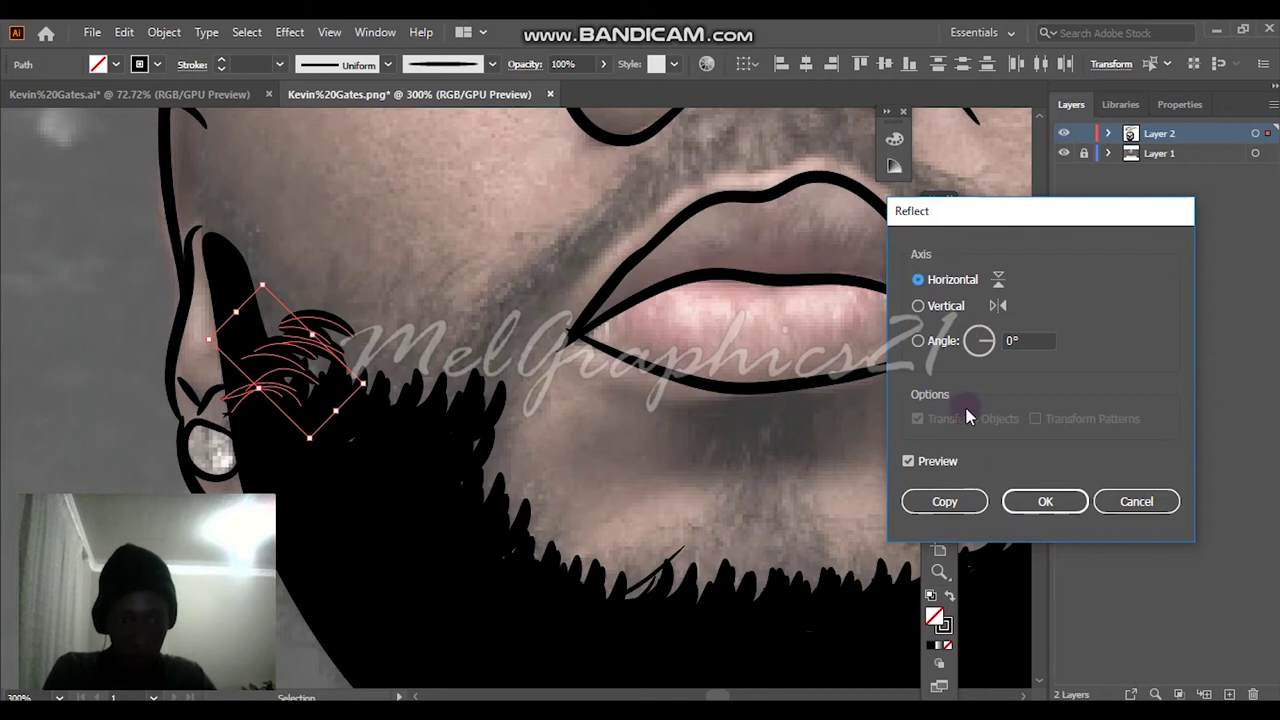
click(960, 502)
mouse_move(367, 337)
mouse_down()
mouse_move(362, 398)
mouse_move(310, 288)
mouse_up()
Reflect the cheek hair strokes again, fit them against the beard, and paint hairs up the sideburn edge.
right_click(296, 388)
mouse_move(410, 587)
click(600, 496)
click(1030, 501)
mouse_move(290, 384)
mouse_down()
mouse_move(294, 341)
mouse_move(333, 396)
mouse_up()
click(318, 286)
key(b)
drag(287, 333, 209, 187)
Paint overlapping tapered hair strokes to build the left half of the mustache from the beard up toward the nose.
scroll(224, 194, up, 2)
scroll(229, 189, down, 1)
mouse_move(455, 464)
mouse_down()
mouse_move(497, 413)
mouse_move(488, 402)
mouse_up()
mouse_move(480, 460)
mouse_down()
mouse_move(558, 320)
mouse_move(532, 378)
mouse_up()
scroll(545, 435, up, 1)
mouse_move(505, 468)
mouse_down()
mouse_move(528, 384)
mouse_move(638, 304)
mouse_up()
scroll(528, 384, up, 1)
drag(530, 436, 572, 368)
drag(560, 400, 654, 294)
drag(588, 372, 680, 254)
drag(636, 326, 712, 230)
drag(418, 562, 525, 438)
drag(588, 318, 662, 262)
drag(688, 286, 735, 202)
drag(714, 234, 760, 186)
Paint short hair strokes below the lower lip and duplicate them to build the soul patch.
scroll(842, 390, down, 2)
drag(806, 352, 803, 402)
mouse_move(834, 360)
mouse_down()
mouse_move(817, 430)
mouse_move(856, 428)
mouse_up()
click(941, 240)
drag(893, 348, 812, 418)
drag(847, 400, 798, 393)
drag(798, 393, 906, 374)
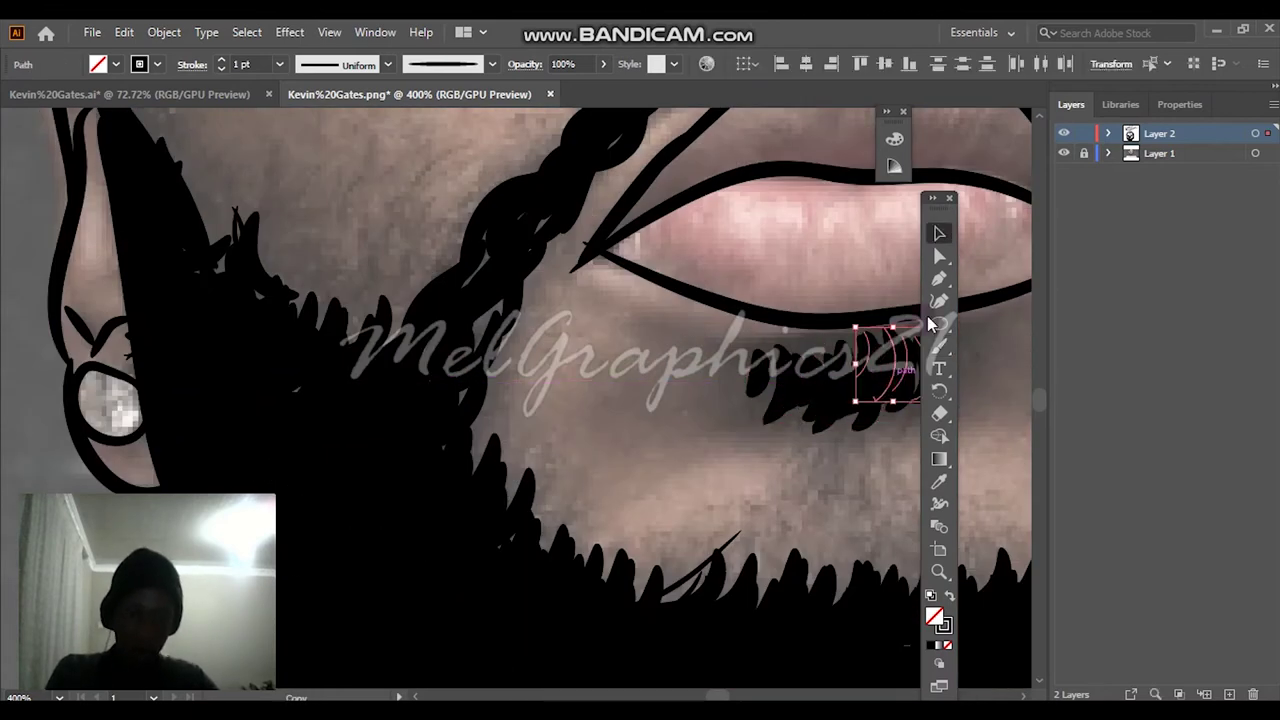
Move the floating toolbar clear of the mouth and extend the soul patch with another copy of the hair strokes.
drag(942, 204, 448, 178)
drag(901, 370, 941, 377)
drag(448, 178, 250, 194)
key(ctrl+0)
click(911, 202)
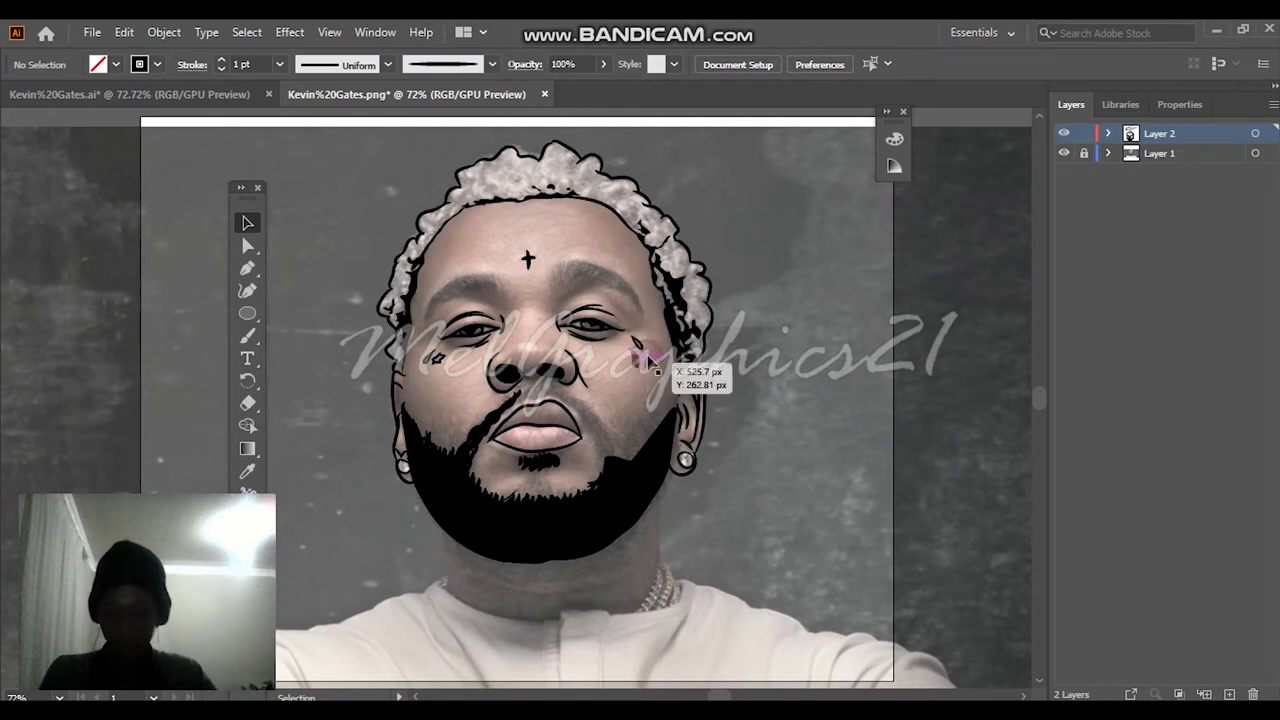
Check the beard and mustache artwork by hiding and showing the photo layer.
click(1063, 156)
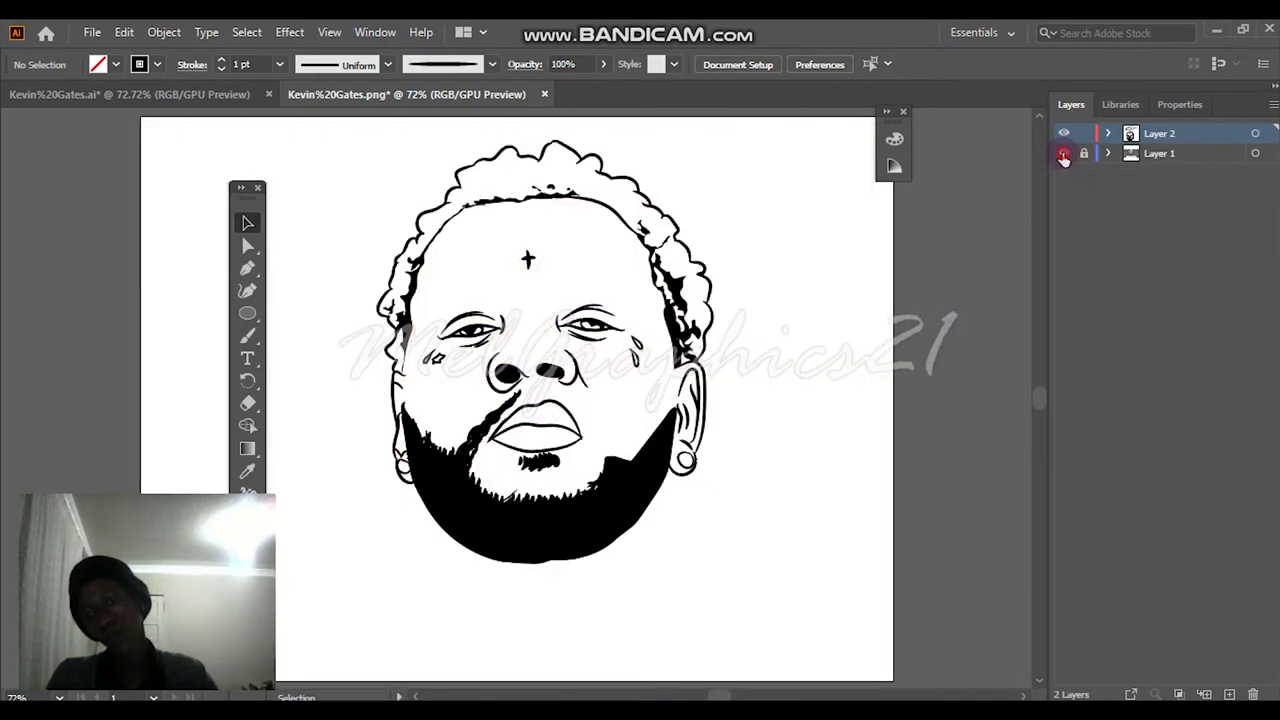
click(1063, 156)
click(1063, 156)
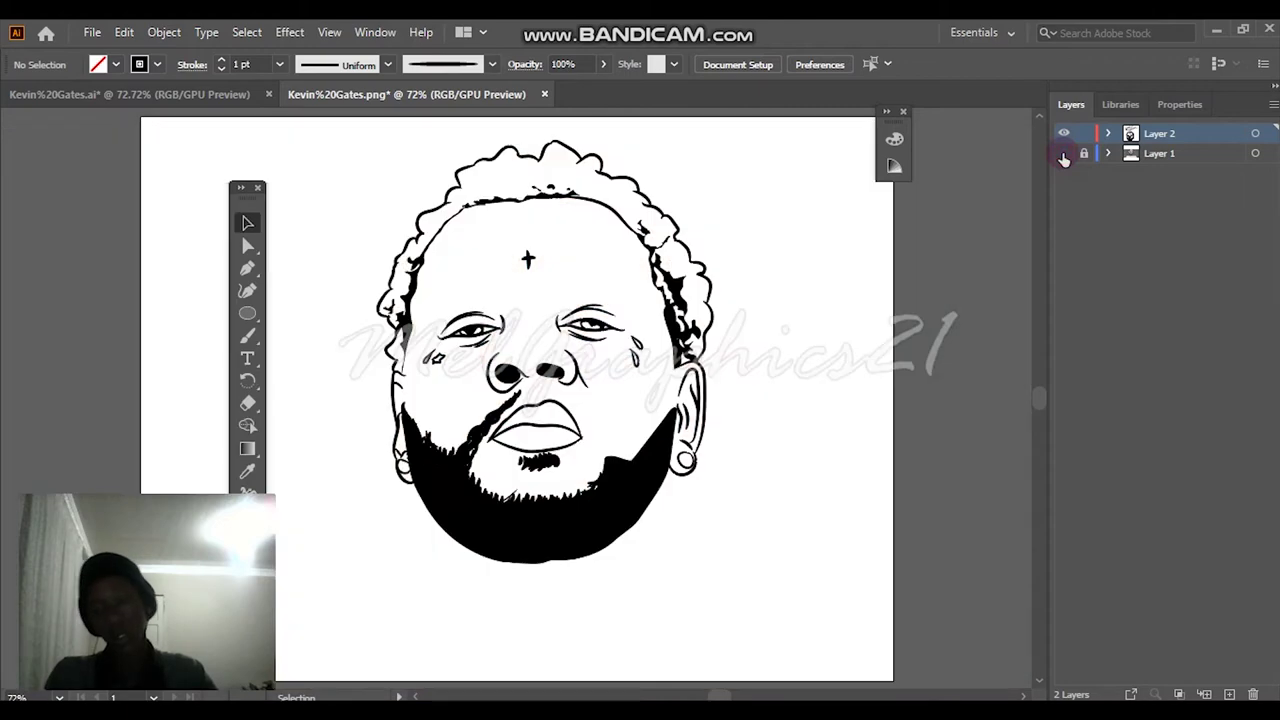
click(1063, 156)
Paint short tapered hair strokes along the beard's right-hand cheek edge up to the ear.
key(b)
scroll(750, 376, up, 4)
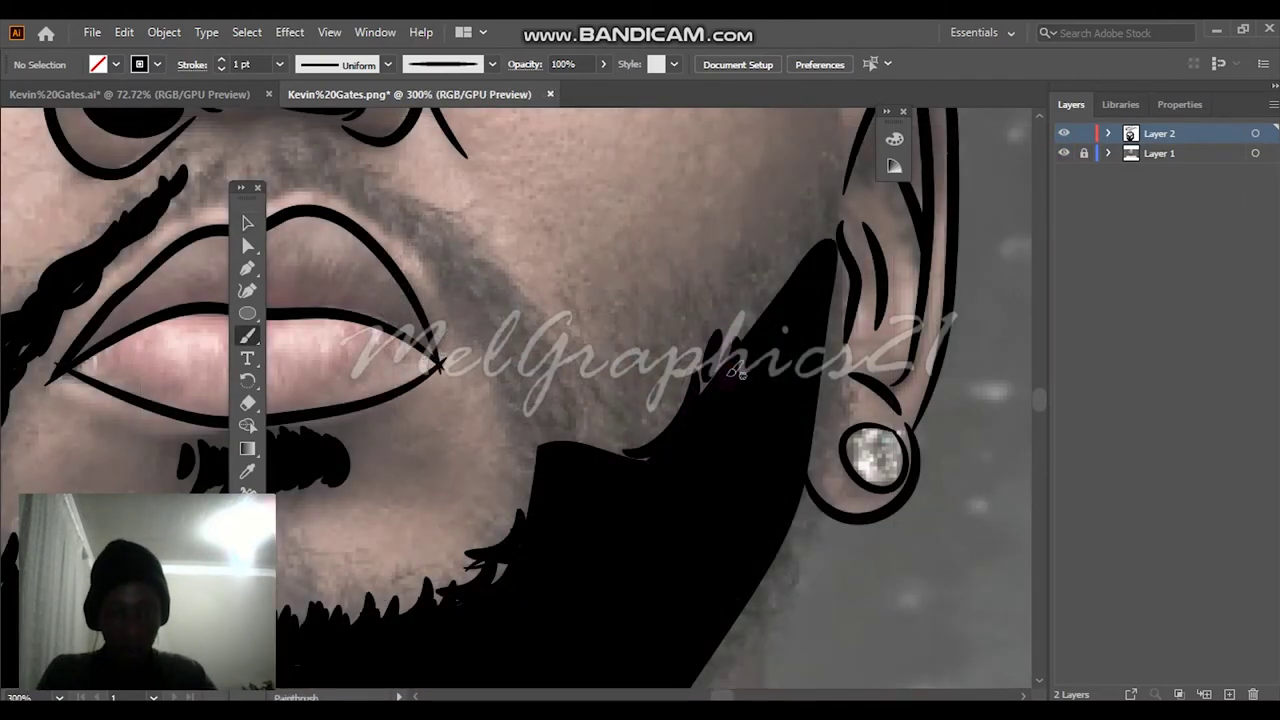
scroll(806, 290, up, 2)
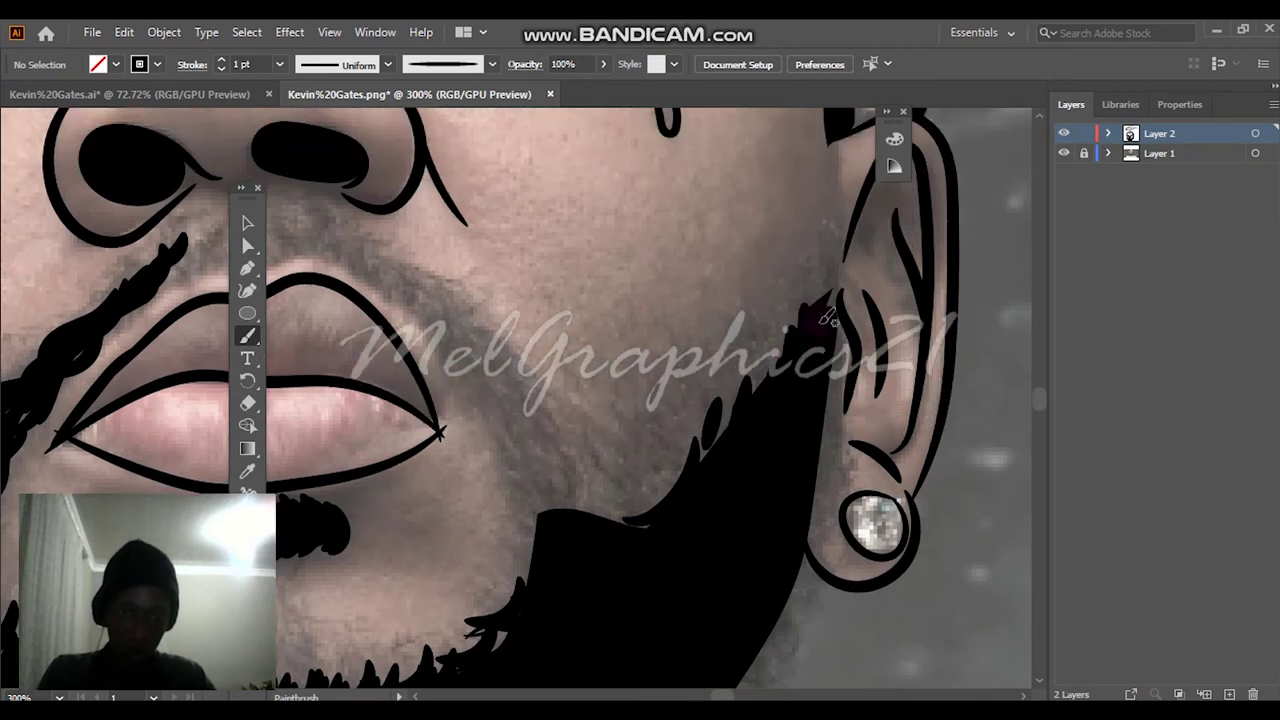
scroll(828, 320, up, 2)
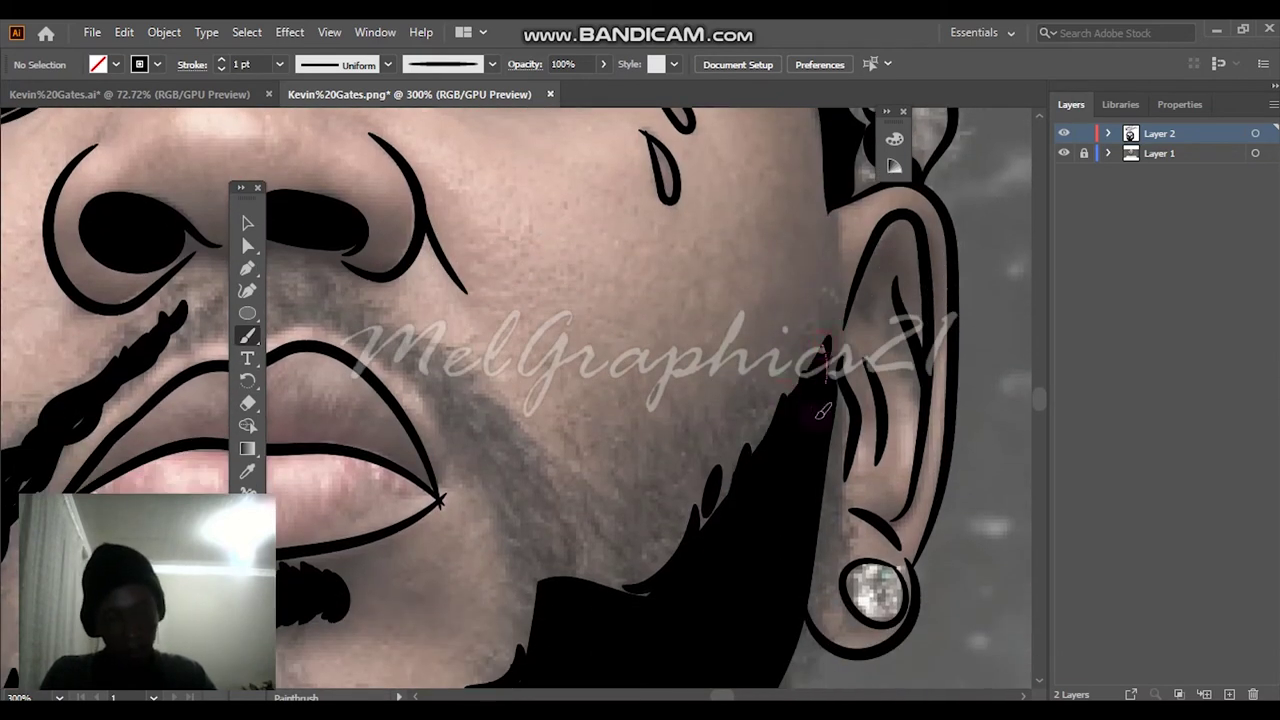
scroll(843, 345, down, 3)
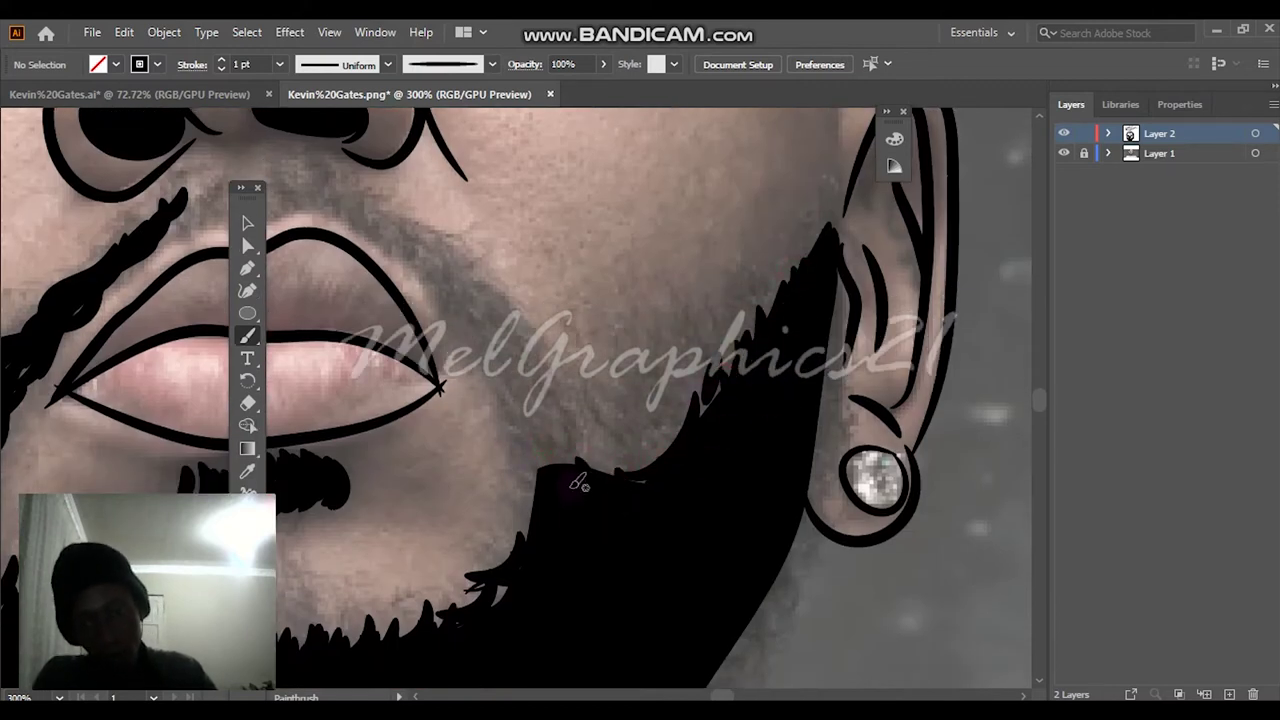
Paint overlapping tapered hair strokes to build the right half of the mustache from the beard up toward the nose.
drag(575, 486, 575, 445)
drag(516, 373, 512, 362)
drag(555, 498, 530, 380)
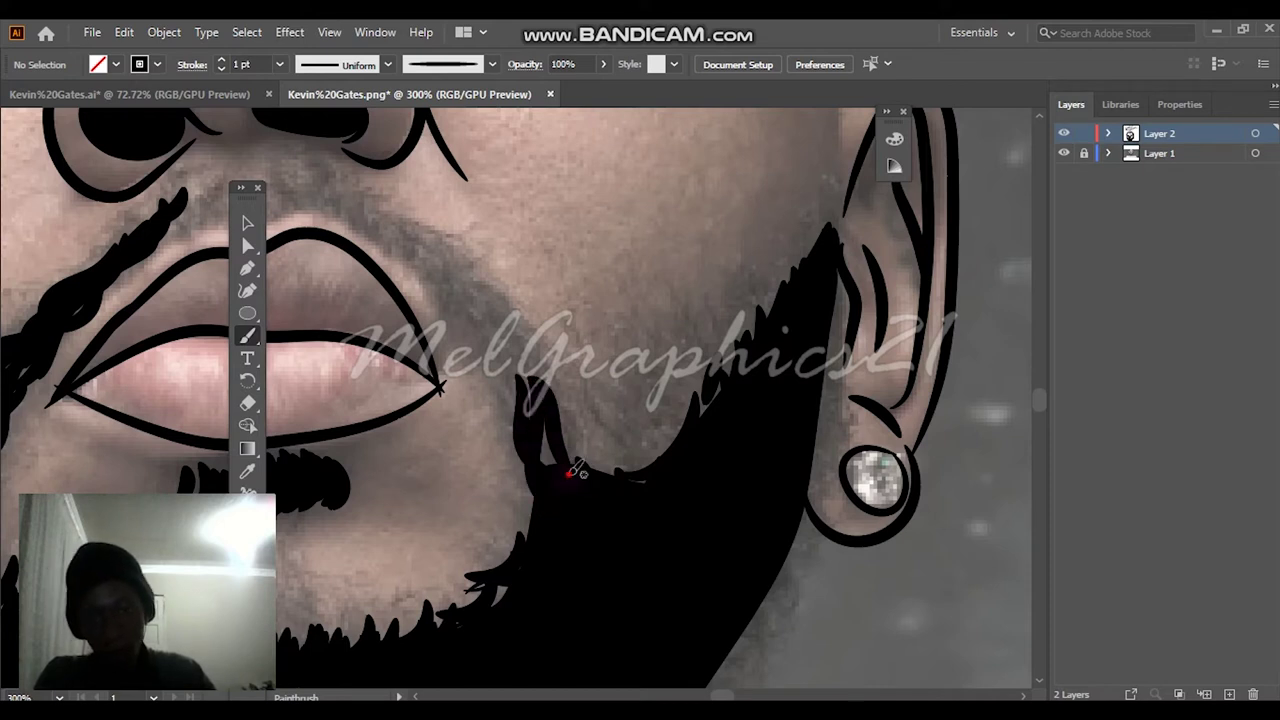
drag(575, 470, 514, 358)
mouse_move(531, 413)
mouse_down()
mouse_move(478, 300)
mouse_move(434, 266)
mouse_up()
drag(480, 358, 430, 220)
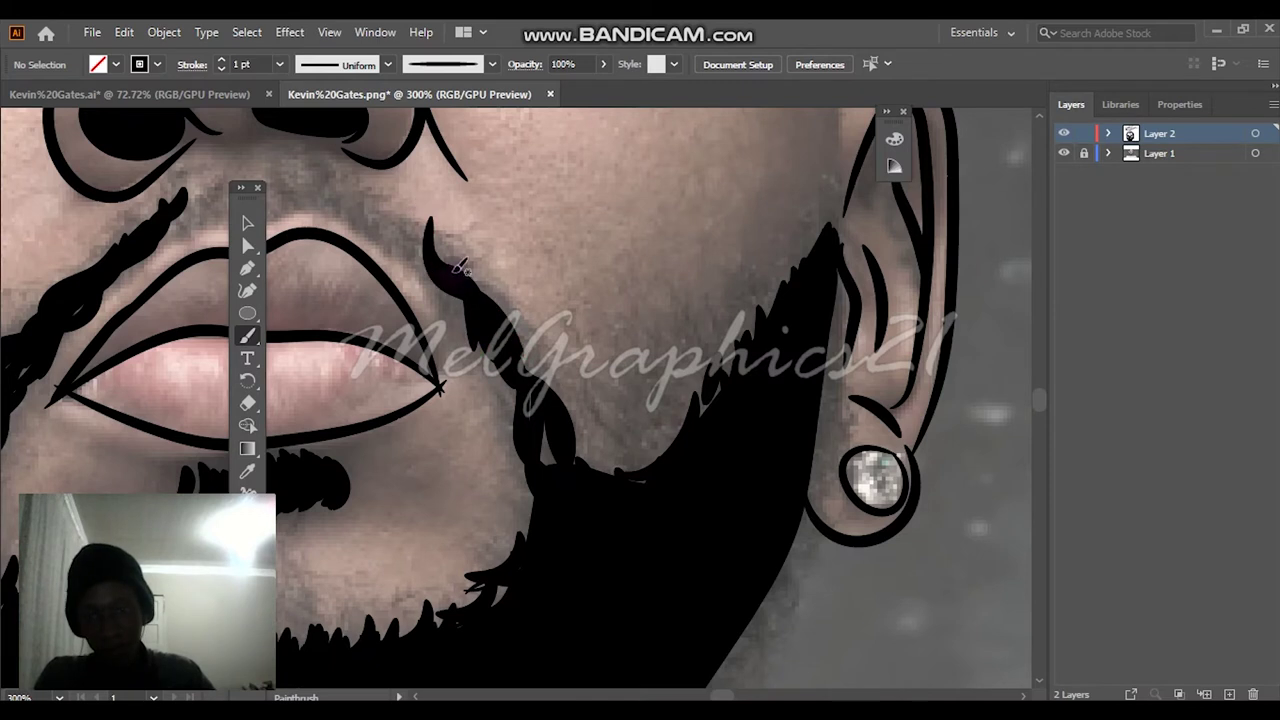
drag(458, 268, 386, 230)
scroll(375, 272, up, 1)
scroll(460, 331, left, 3)
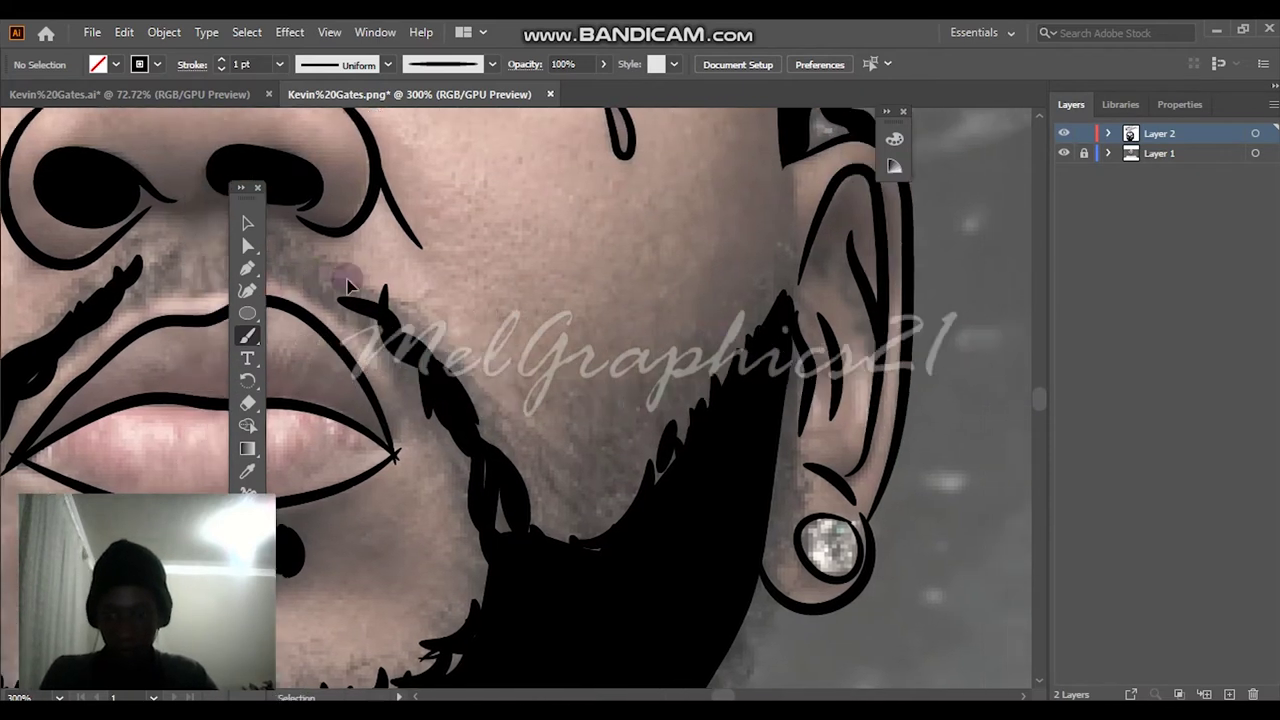
drag(506, 310, 507, 314)
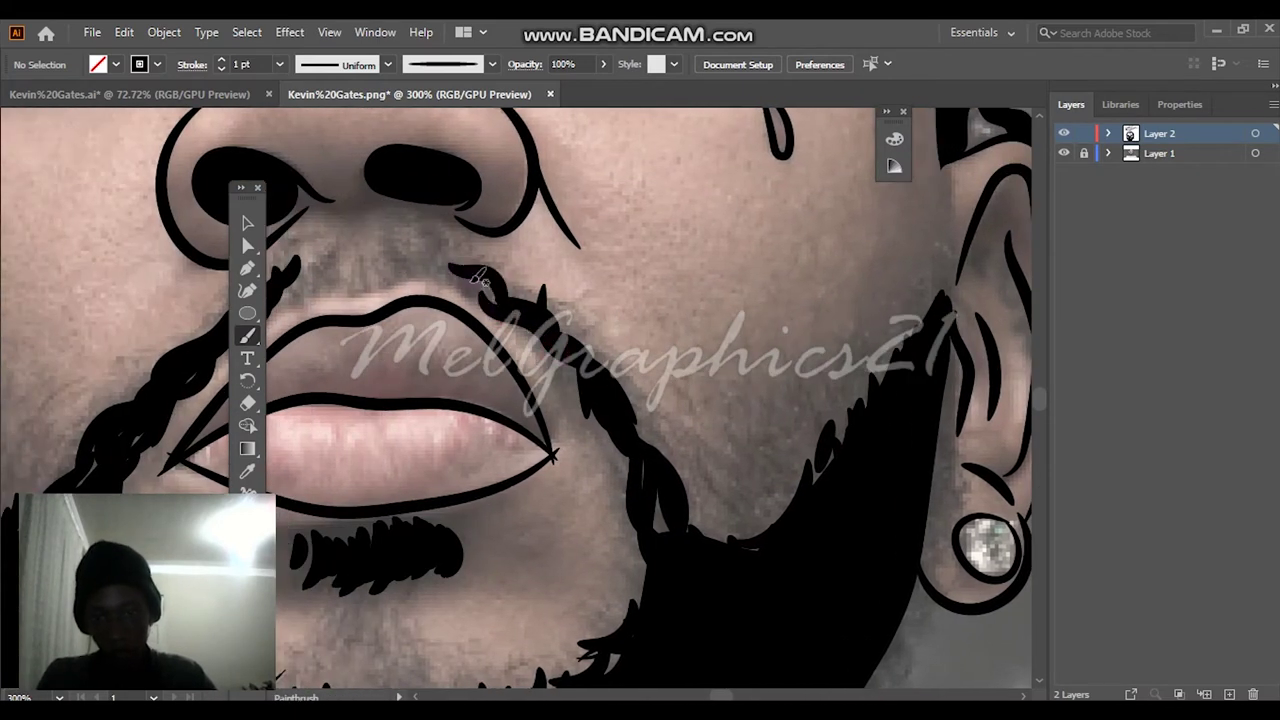
drag(437, 252, 431, 262)
drag(478, 322, 487, 302)
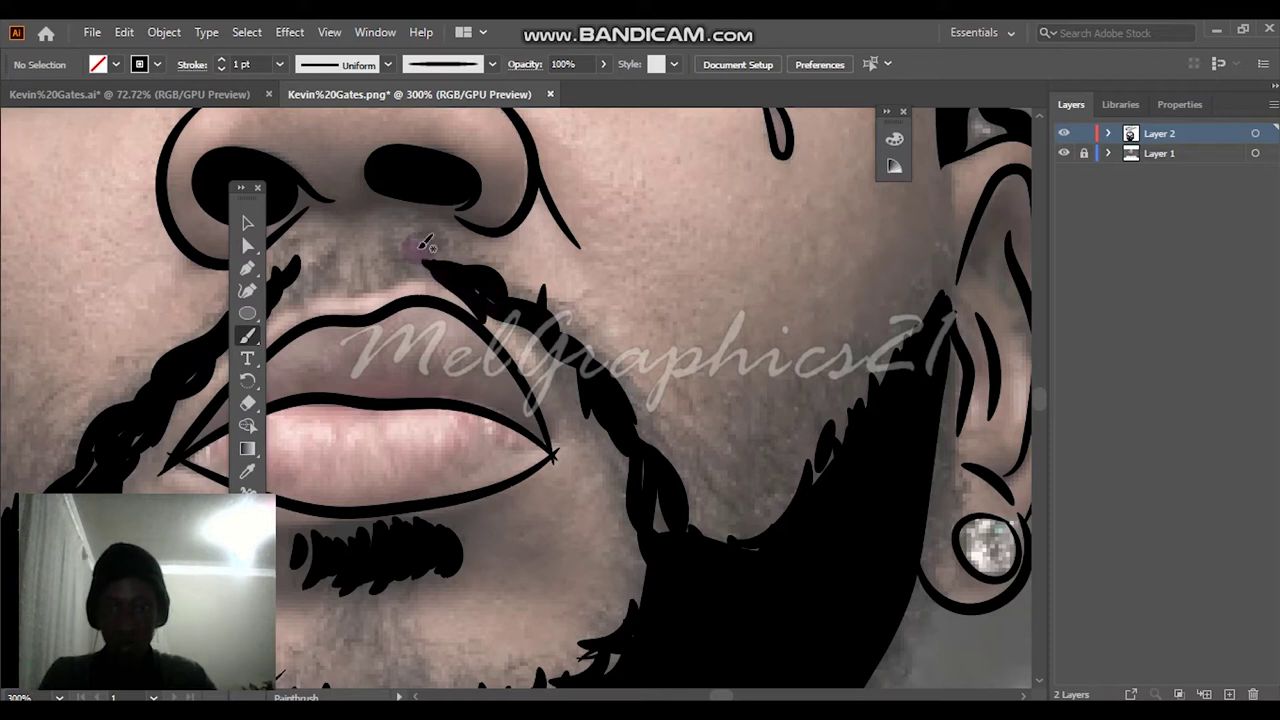
Check the completed mustache and beard by hiding and showing the photo and artwork layers.
key(ctrl+0)
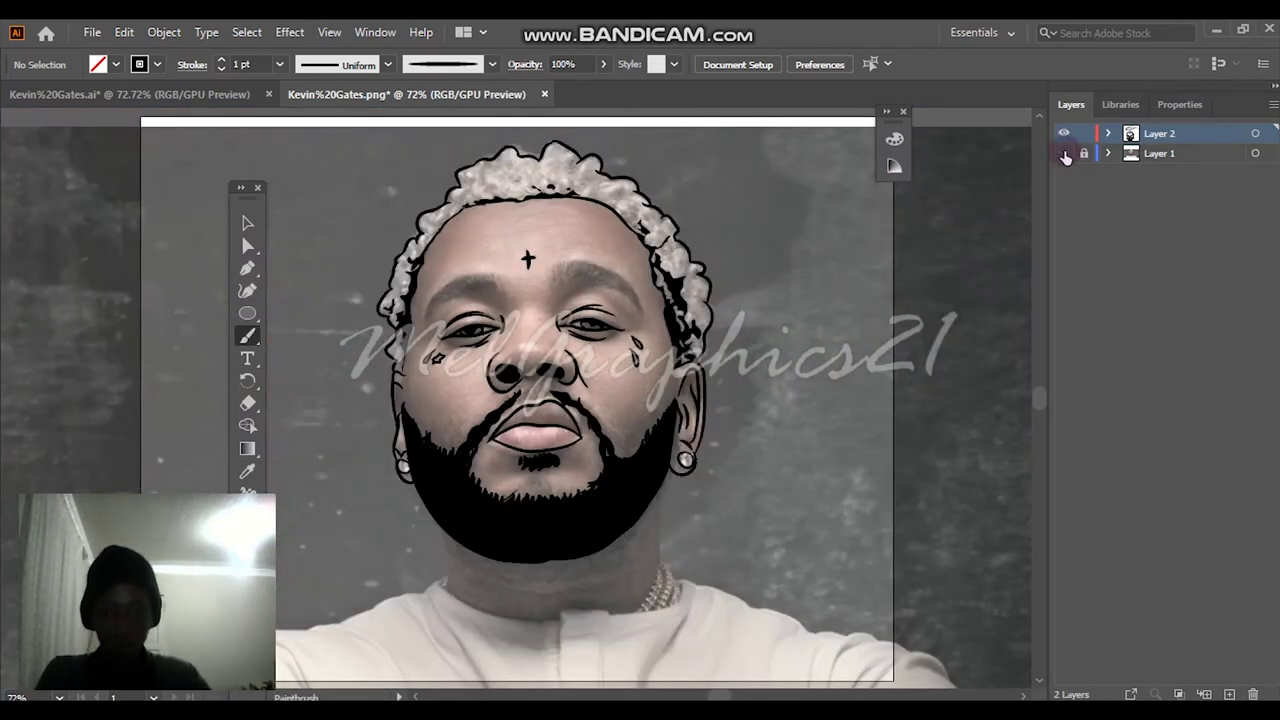
click(1065, 154)
click(1065, 154)
click(1065, 154)
click(1065, 154)
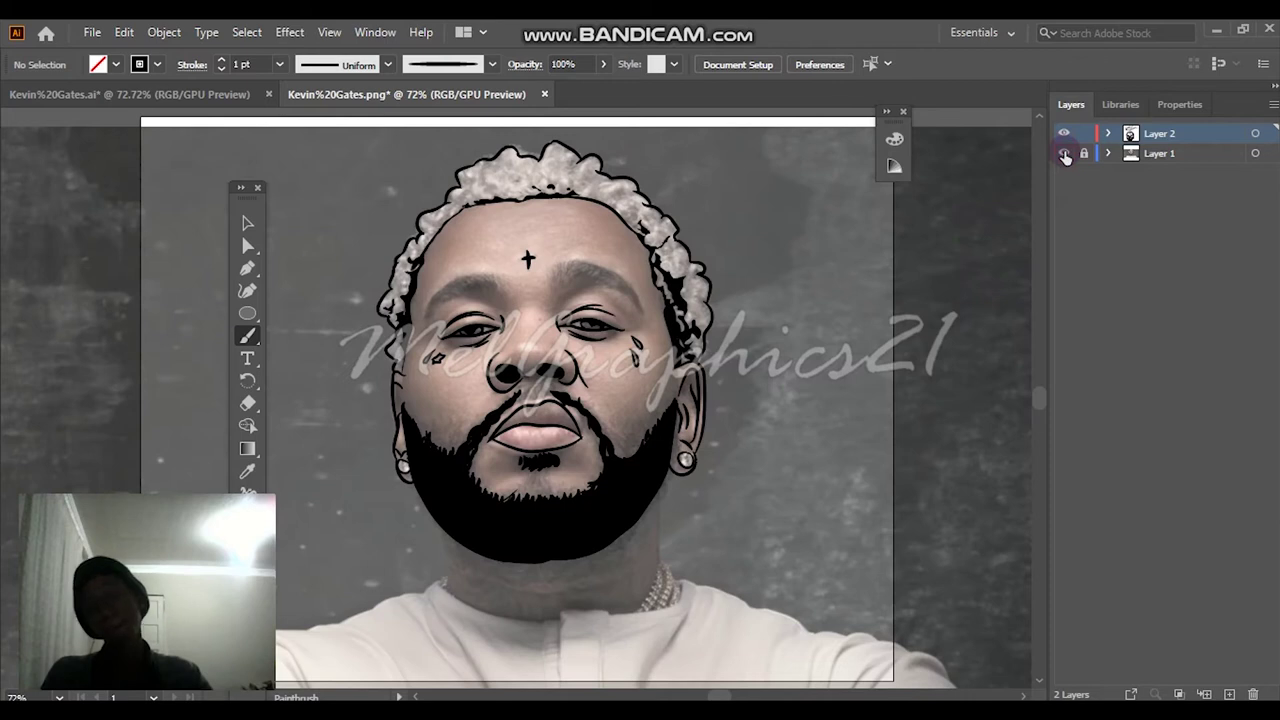
click(1064, 134)
click(1064, 134)
click(1064, 154)
click(1064, 154)
click(1064, 154)
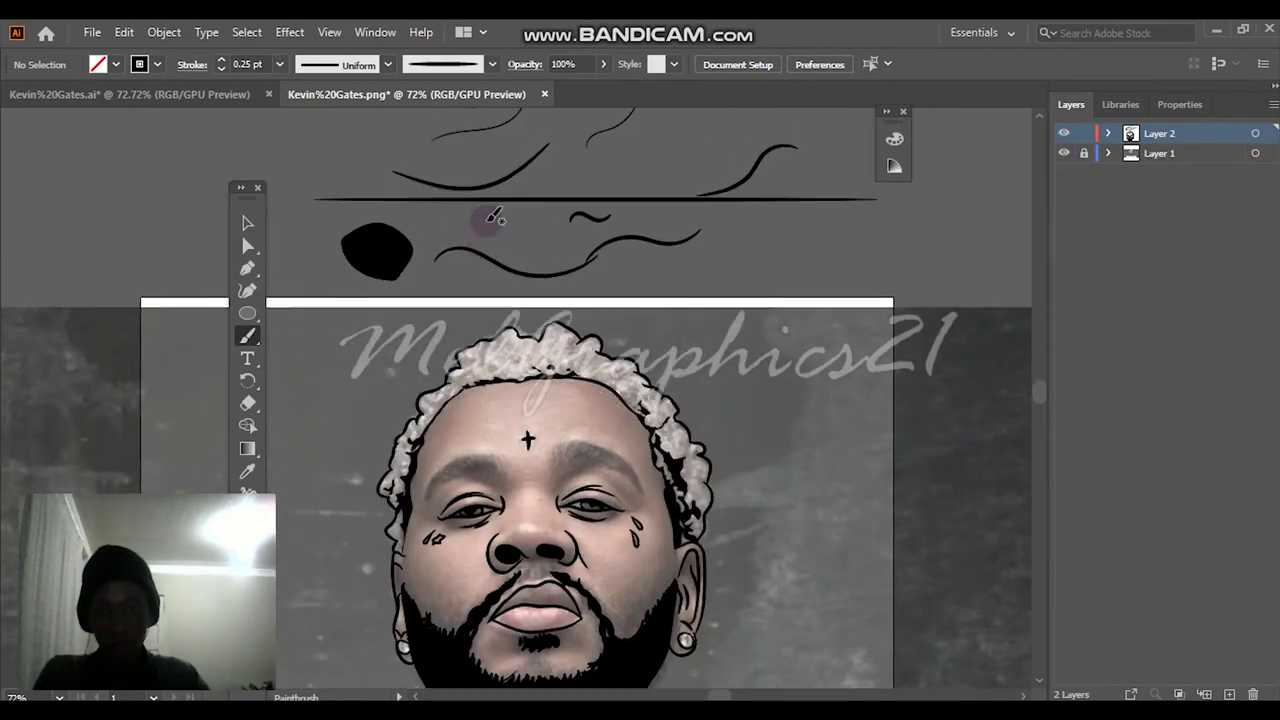
Paint fine 0.25 pt hairs at the top of the beard beside the right-hand ear.
scroll(495, 216, up, 1)
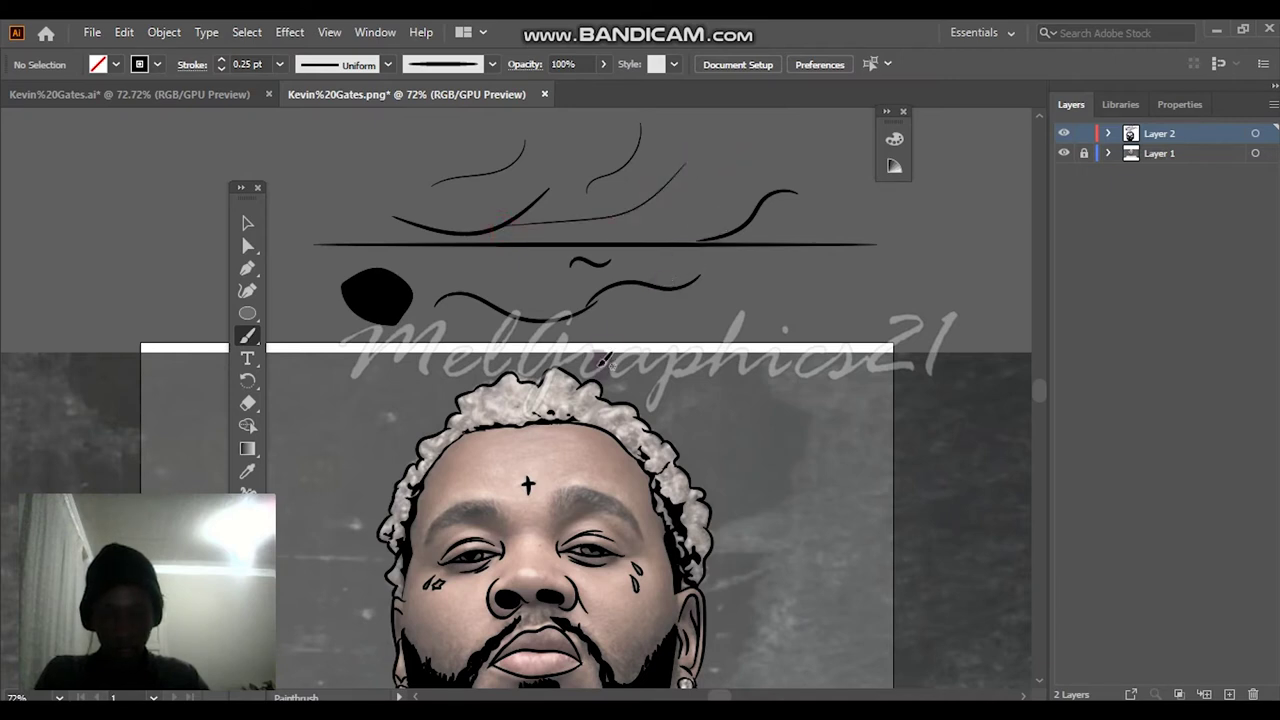
scroll(604, 364, down, 2)
scroll(596, 337, down, 4)
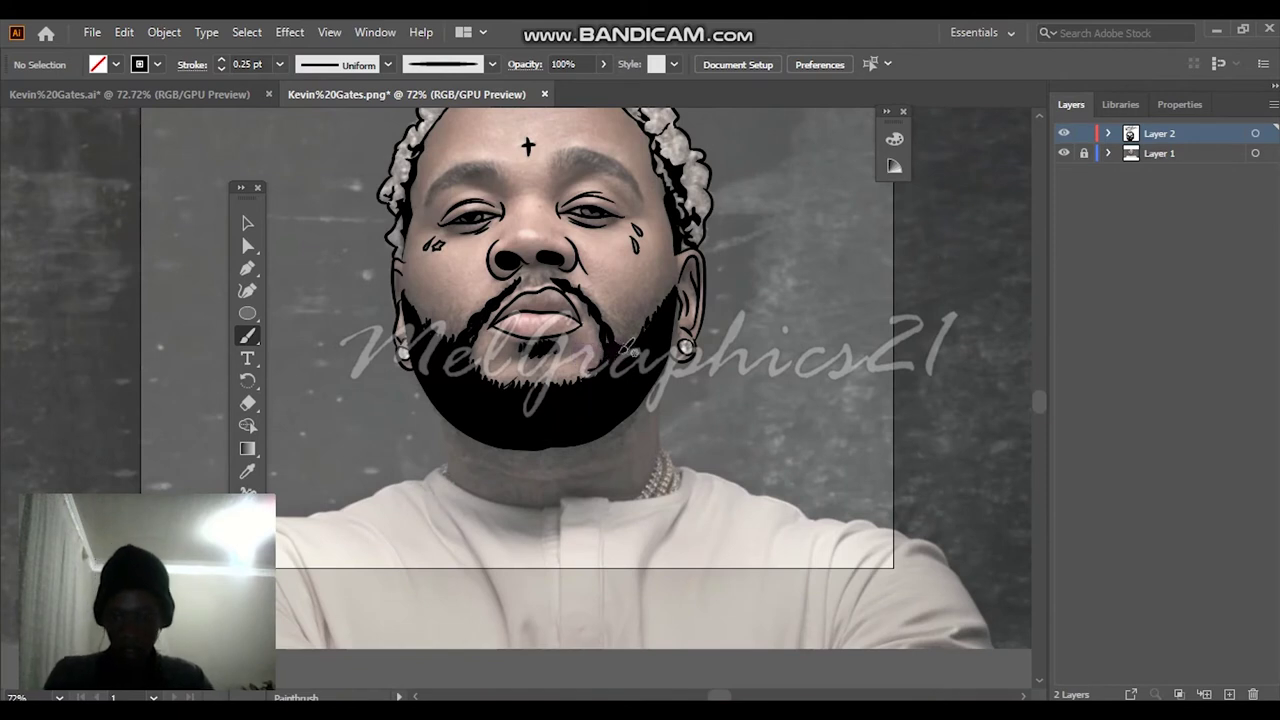
scroll(645, 285, up, 4)
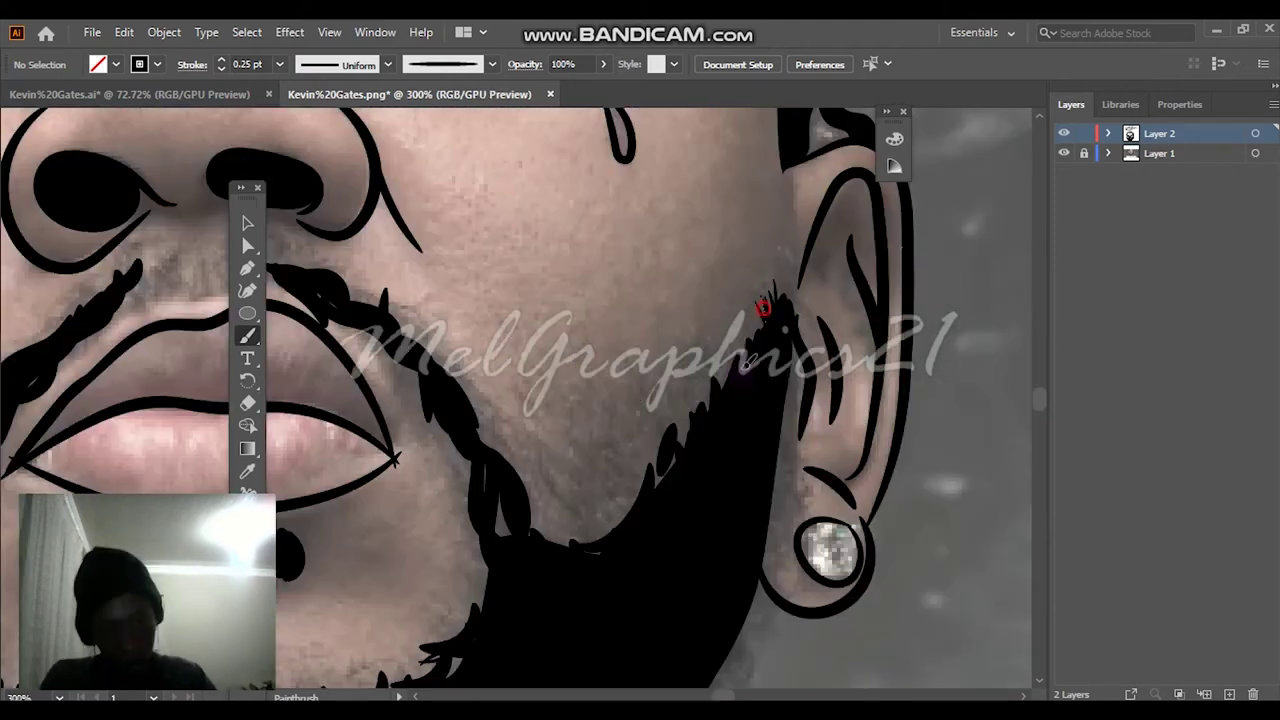
Select the fine hairs and duplicate them down the beard's right-hand cheek edge.
key(v)
scroll(700, 300, up, 3)
click(651, 363)
scroll(640, 400, down, 2)
mouse_move(616, 410)
mouse_down()
mouse_move(624, 402)
mouse_move(548, 508)
mouse_up()
scroll(553, 508, down, 1)
drag(553, 508, 500, 571)
scroll(500, 560, down, 2)
mouse_move(446, 483)
mouse_down()
mouse_move(354, 509)
mouse_move(476, 457)
mouse_move(549, 385)
mouse_up()
key(ctrl+0)
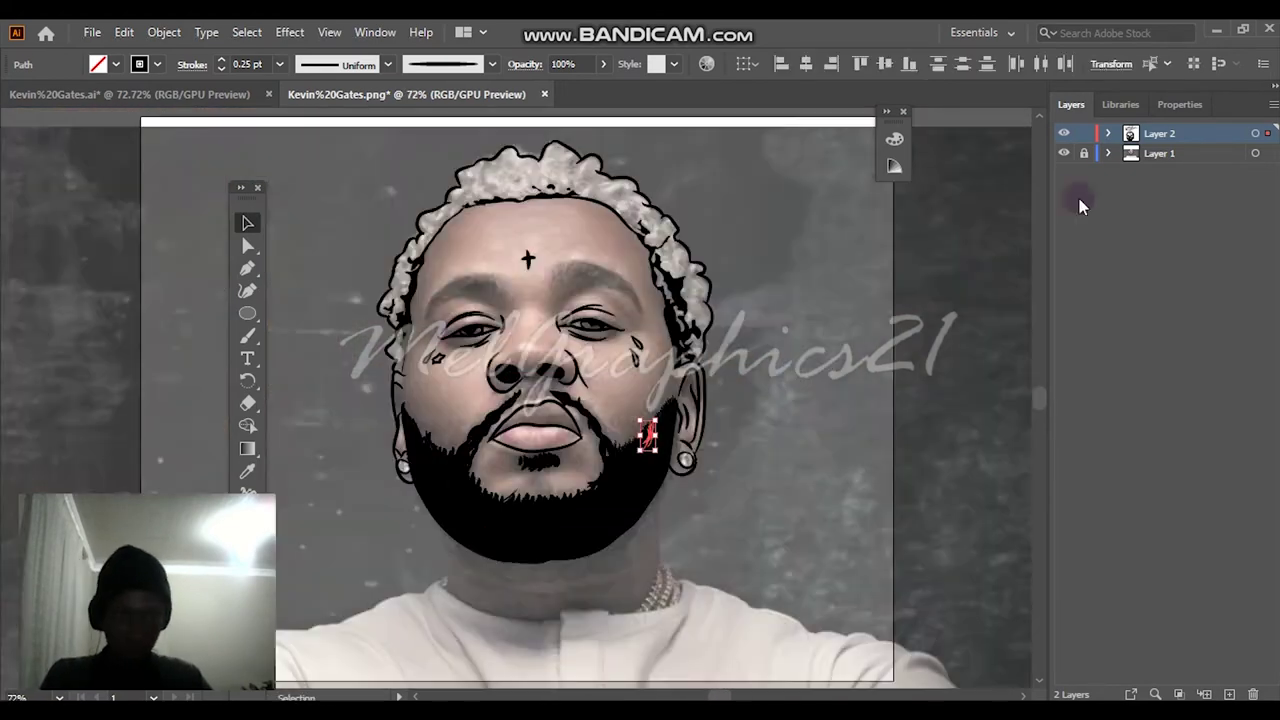
Place more copies of the fine hairs along the beard's inner edge toward the chin.
scroll(600, 465, up, 2)
drag(716, 392, 590, 480)
scroll(599, 452, up, 2)
drag(545, 530, 624, 485)
mouse_move(624, 485)
mouse_down()
mouse_move(514, 550)
mouse_move(371, 543)
mouse_move(600, 560)
mouse_move(490, 560)
mouse_move(505, 562)
mouse_move(395, 486)
mouse_move(405, 490)
mouse_up()
Duplicate the fine hairs along the left side of the beard and compare the result with the photo layer hidden.
scroll(371, 543, left, 4)
right_click(407, 494)
click(617, 483)
click(1046, 500)
scroll(560, 470, left, 4)
mouse_move(552, 469)
mouse_down()
mouse_move(472, 395)
mouse_move(424, 308)
mouse_up()
mouse_move(424, 308)
mouse_down()
mouse_move(383, 305)
mouse_move(301, 190)
mouse_up()
scroll(301, 200, up, 3)
drag(300, 298, 506, 477)
click(617, 461)
key(ctrl+0)
click(1064, 157)
click(1064, 157)
Paint a small set of fine curved hairs on the right-hand cheek and copy it onto the beard edge.
scroll(667, 455, up, 4)
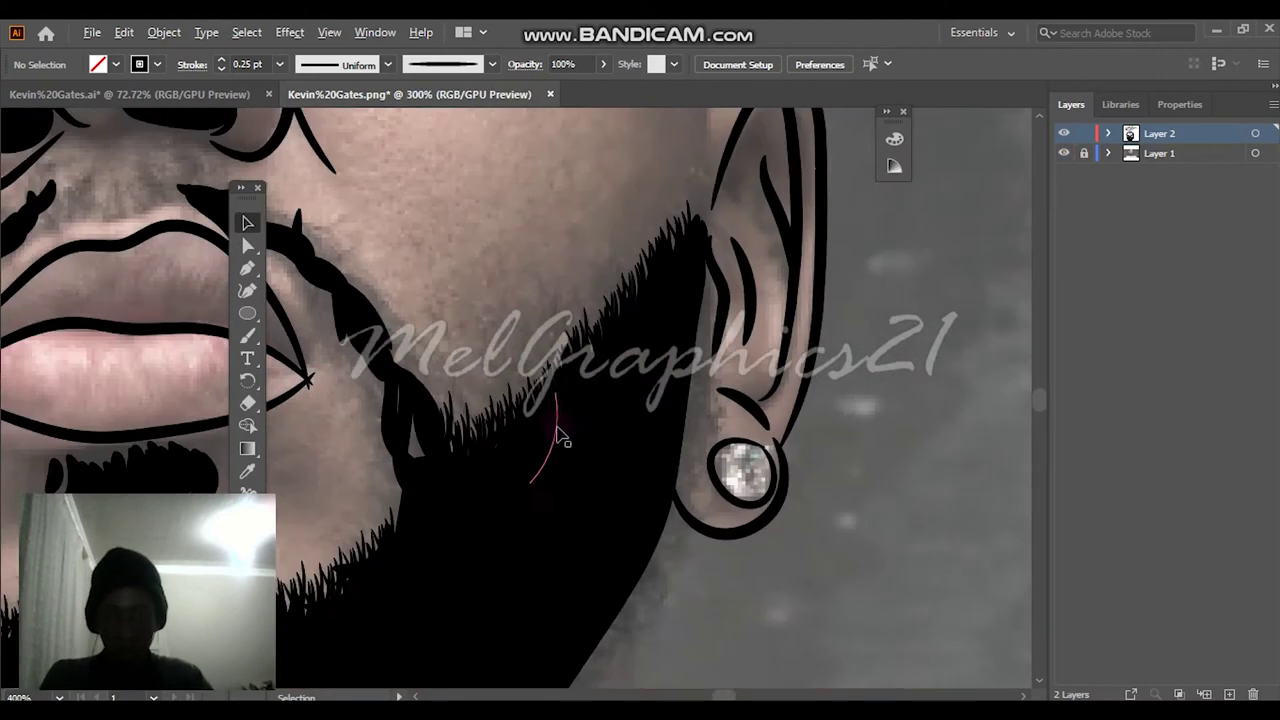
scroll(557, 434, up, 3)
key(b)
drag(638, 250, 634, 293)
drag(629, 247, 622, 297)
drag(614, 250, 607, 310)
drag(597, 270, 596, 312)
key(v)
drag(648, 274, 580, 304)
mouse_move(610, 312)
mouse_down()
mouse_move(662, 360)
mouse_move(543, 468)
mouse_up()
mouse_move(543, 468)
mouse_down()
mouse_move(449, 520)
mouse_move(575, 415)
mouse_up()
click(983, 293)
Duplicate the curved cheek hairs to thicken the fringe between the mustache and the right-hand ear.
scroll(617, 486, down, 3)
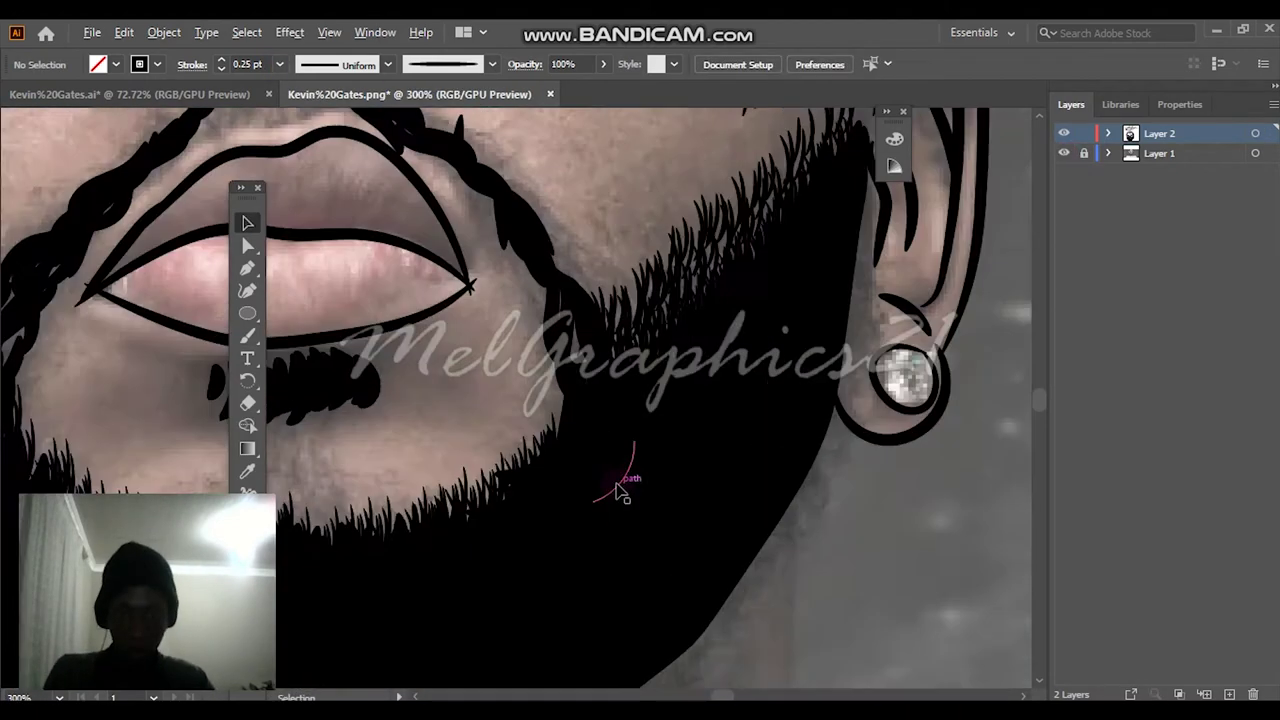
scroll(617, 486, up, 4)
drag(602, 300, 723, 221)
shift+click(727, 276)
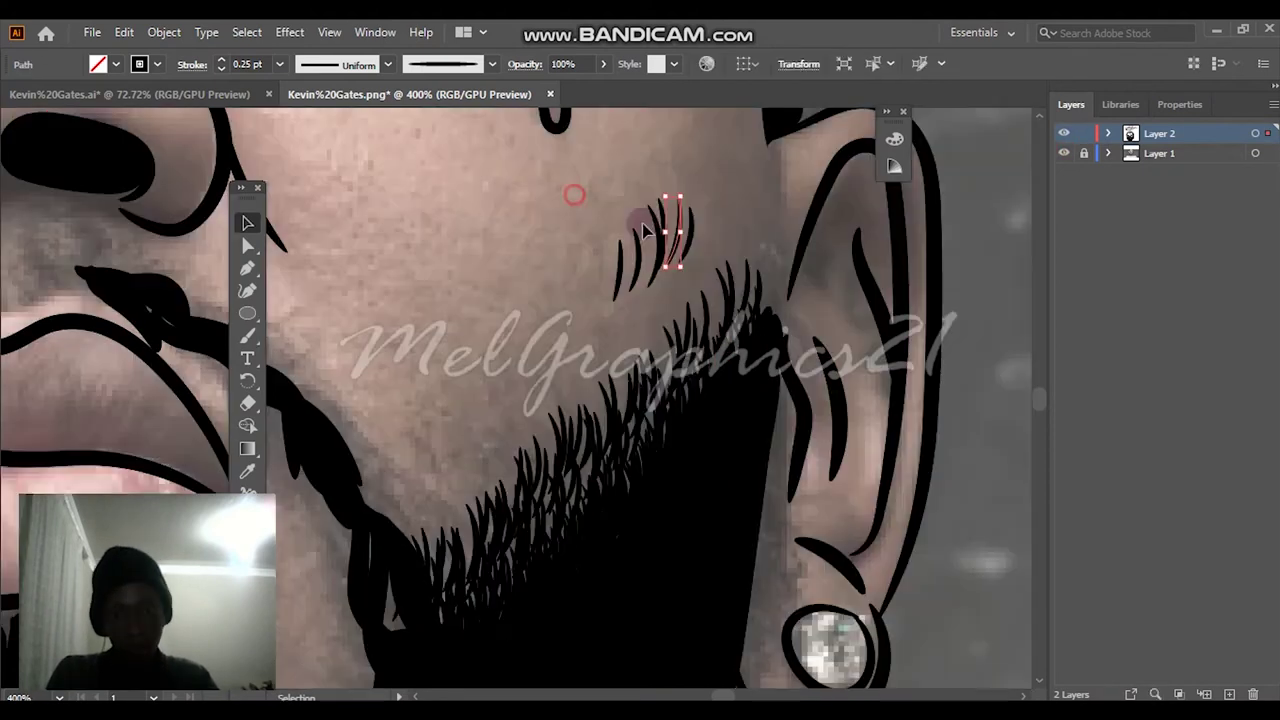
drag(646, 247, 617, 489)
drag(727, 137, 612, 300)
drag(640, 252, 577, 447)
drag(614, 323, 682, 232)
click(723, 200)
Paint fine hairs at the tip of the right-hand sideburn and check them with the photo layer hidden.
scroll(378, 351, down, 2)
key(b)
scroll(473, 424, up, 2)
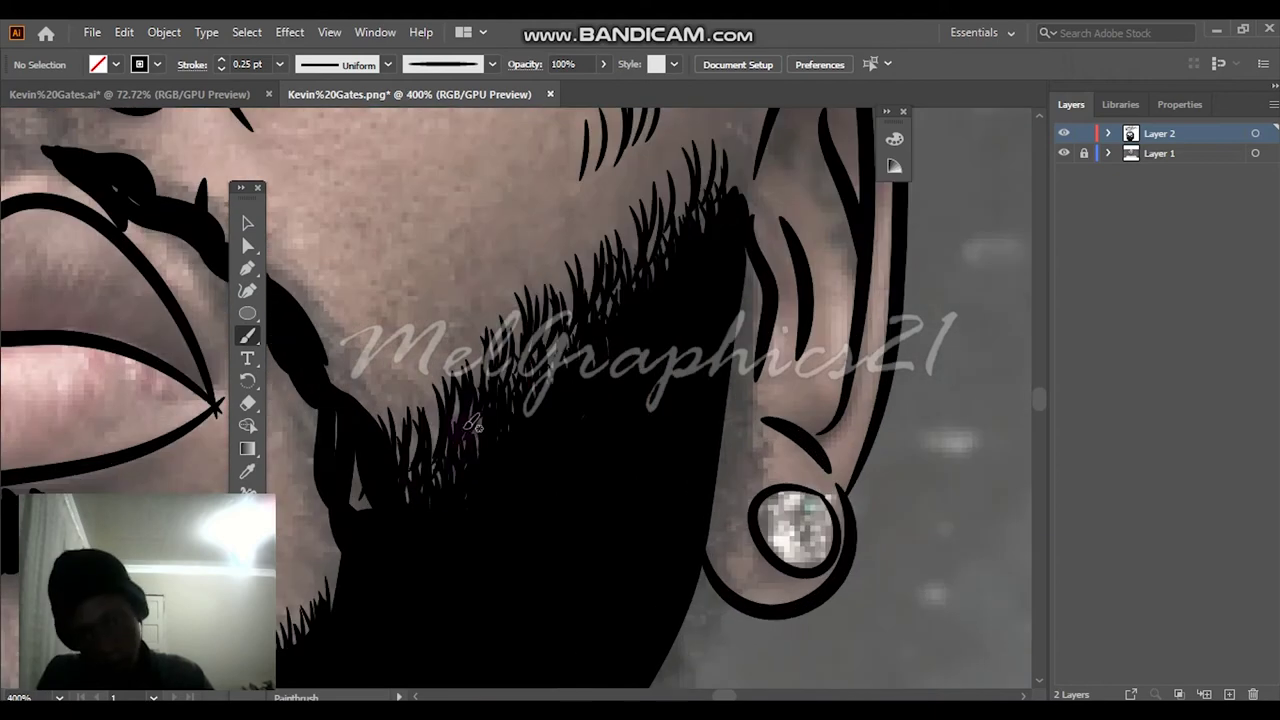
scroll(522, 372, down, 5)
scroll(596, 370, up, 5)
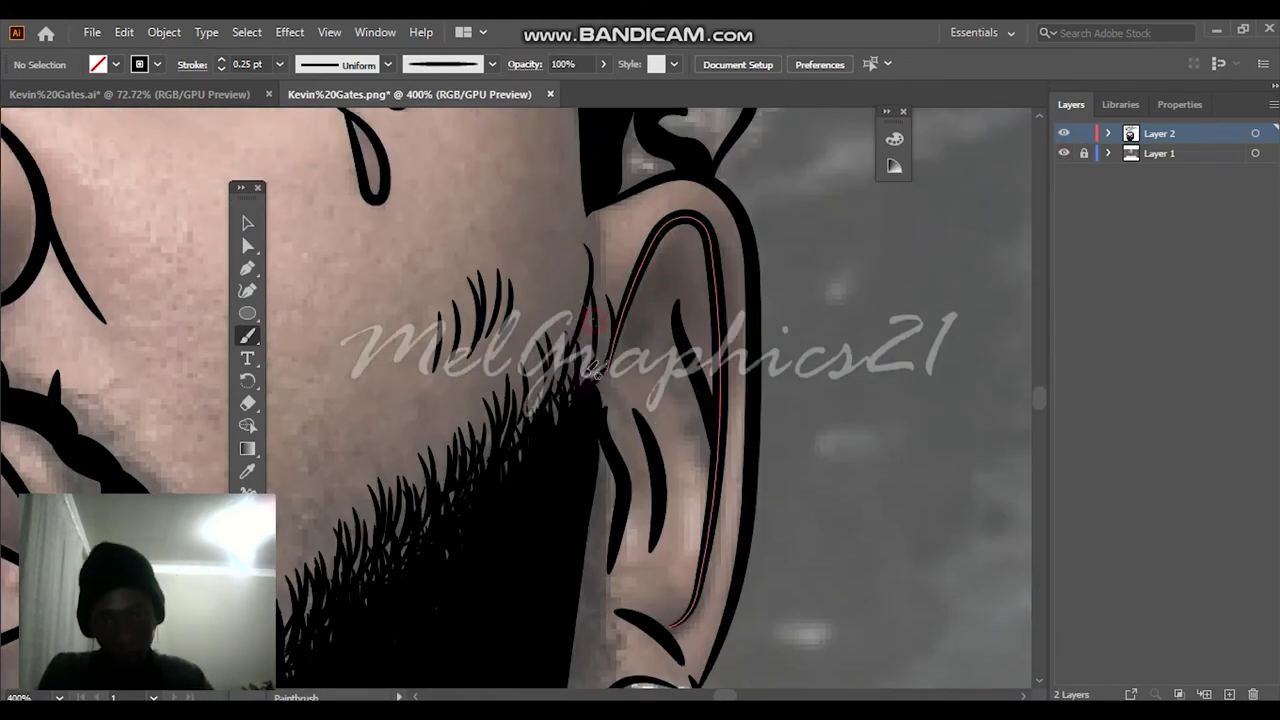
drag(594, 268, 604, 476)
scroll(680, 385, down, 5)
click(1064, 153)
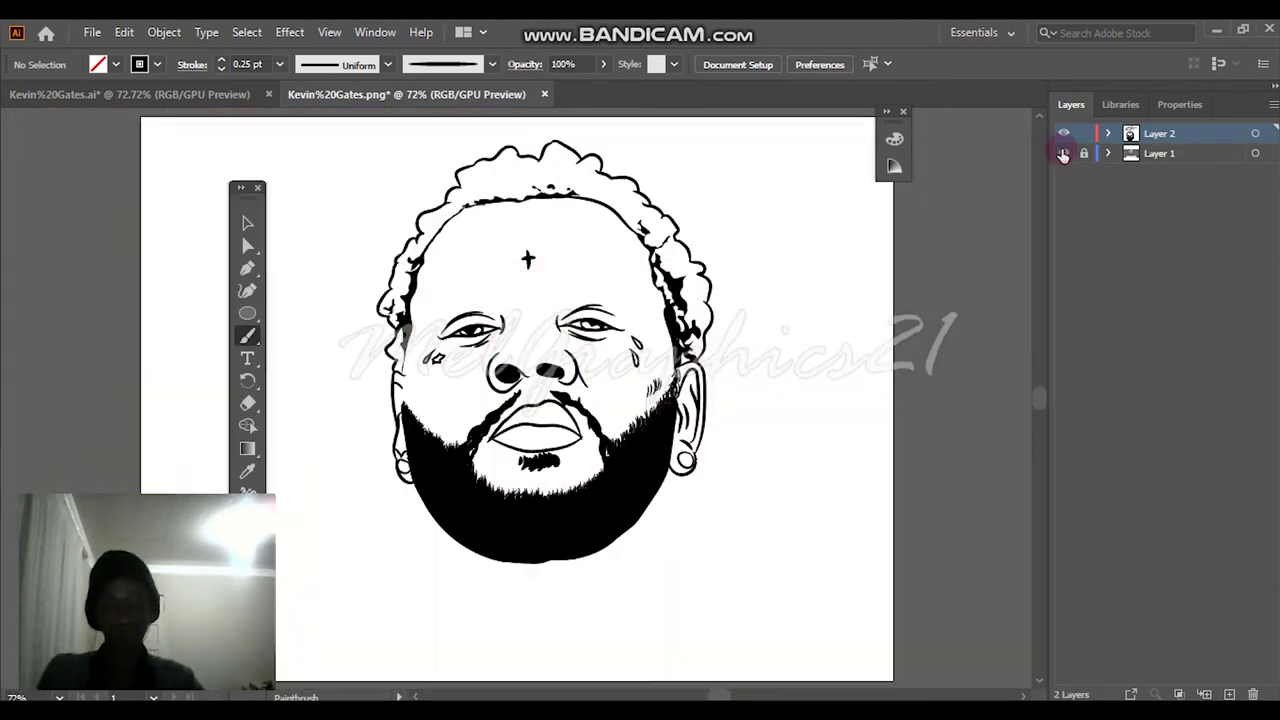
click(1064, 153)
Copy the curved cheek hairs to the beard's left cheek edge and spread them along it.
scroll(602, 438, up, 3)
key(v)
drag(720, 264, 768, 316)
drag(732, 321, 686, 360)
click(403, 492)
scroll(516, 395, left, 5)
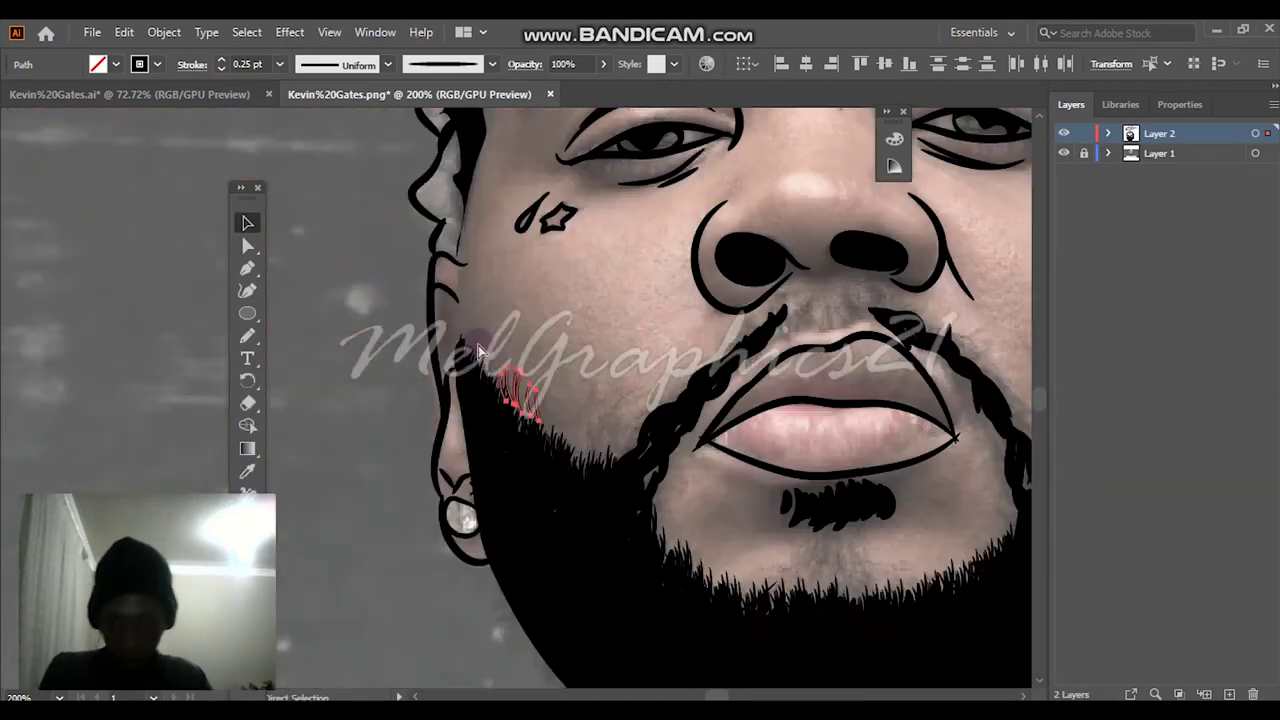
scroll(625, 363, up, 1)
drag(430, 345, 556, 478)
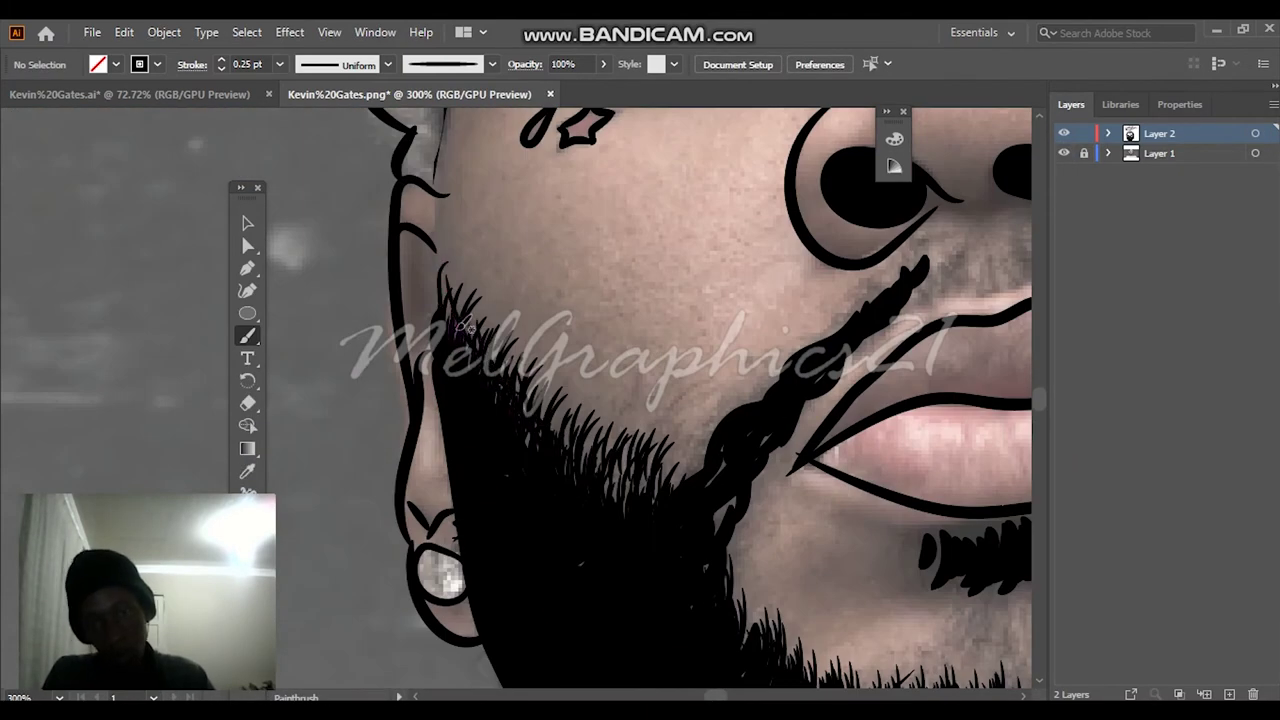
Paint fine hairs up the left sideburn from the beard toward the hairline.
drag(440, 326, 440, 182)
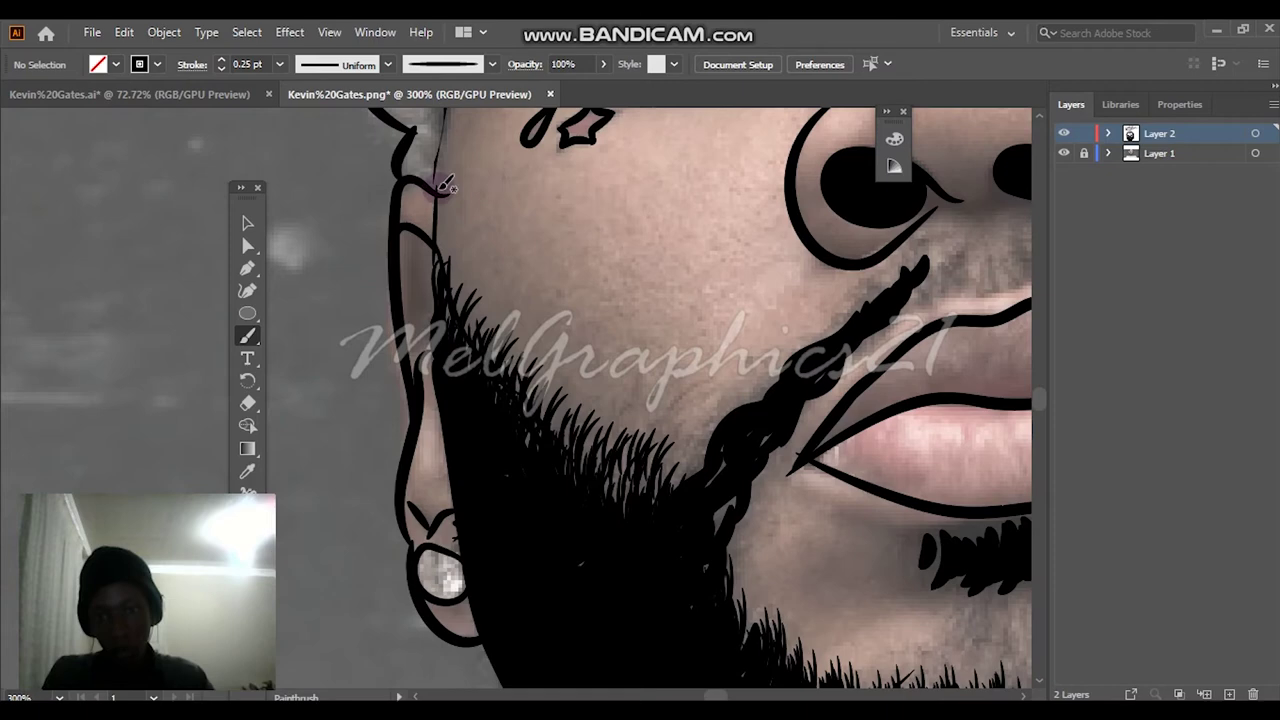
scroll(620, 482, up, 3)
mouse_move(604, 492)
mouse_down()
mouse_move(612, 556)
mouse_move(532, 522)
mouse_up()
drag(459, 472, 451, 435)
key(ctrl+0)
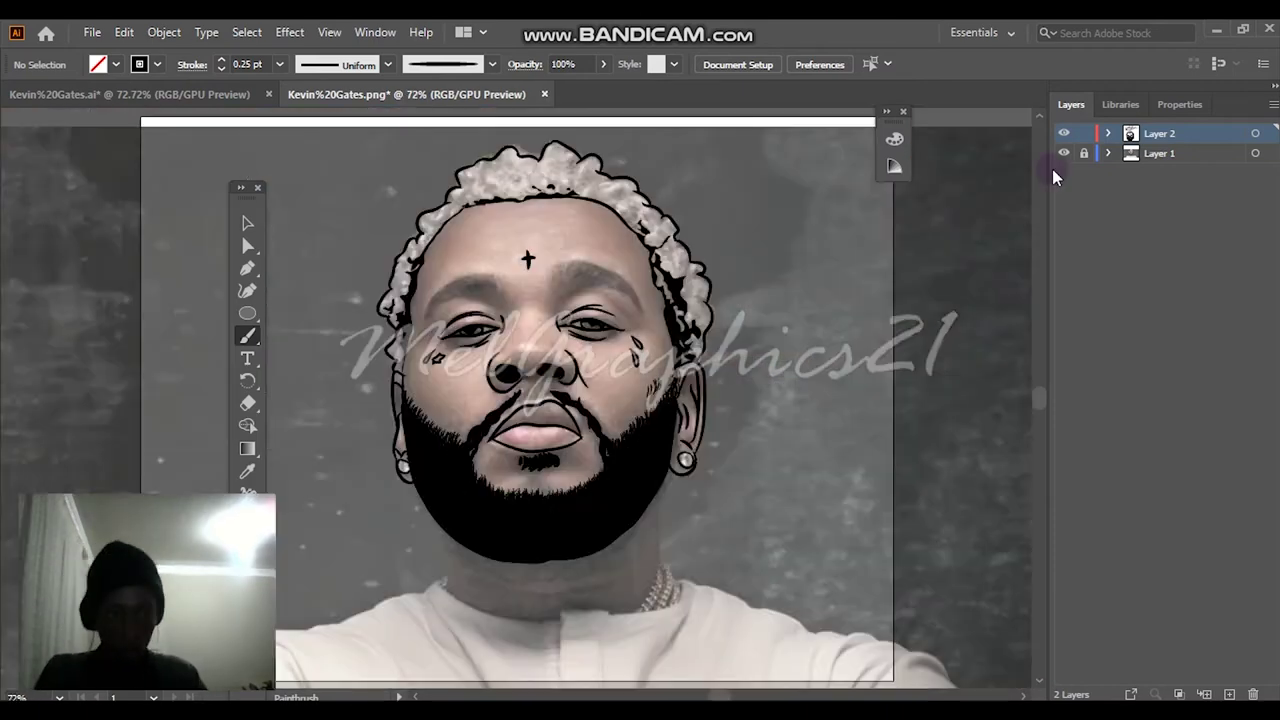
Paint long thin curved hairs linking the chin beard up to the soul patch.
scroll(537, 490, up, 5)
drag(448, 398, 420, 498)
drag(485, 370, 455, 505)
drag(515, 355, 545, 490)
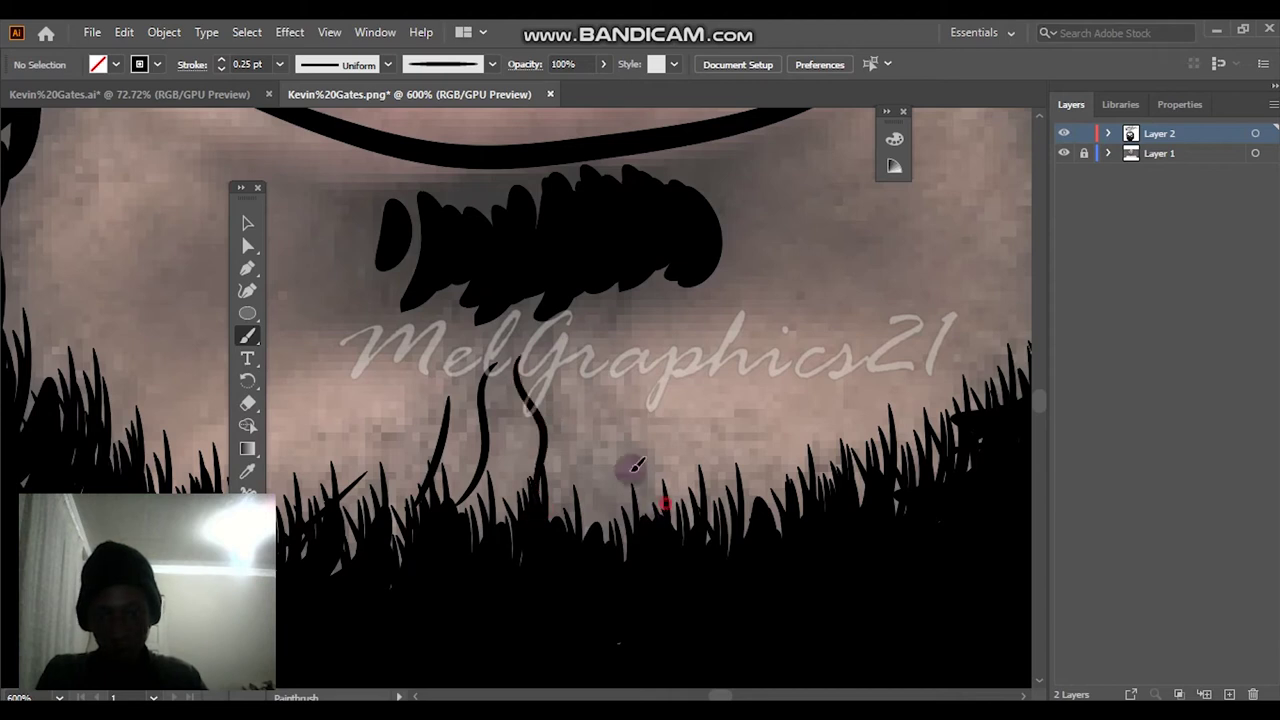
drag(574, 372, 664, 500)
drag(604, 330, 662, 496)
mouse_move(579, 519)
mouse_down()
mouse_move(628, 444)
mouse_move(605, 546)
mouse_move(573, 350)
mouse_up()
mouse_move(509, 498)
mouse_down()
mouse_move(538, 427)
mouse_move(491, 497)
mouse_move(535, 427)
mouse_up()
mouse_move(522, 340)
mouse_down()
mouse_move(506, 381)
mouse_move(516, 449)
mouse_move(474, 419)
mouse_move(498, 316)
mouse_up()
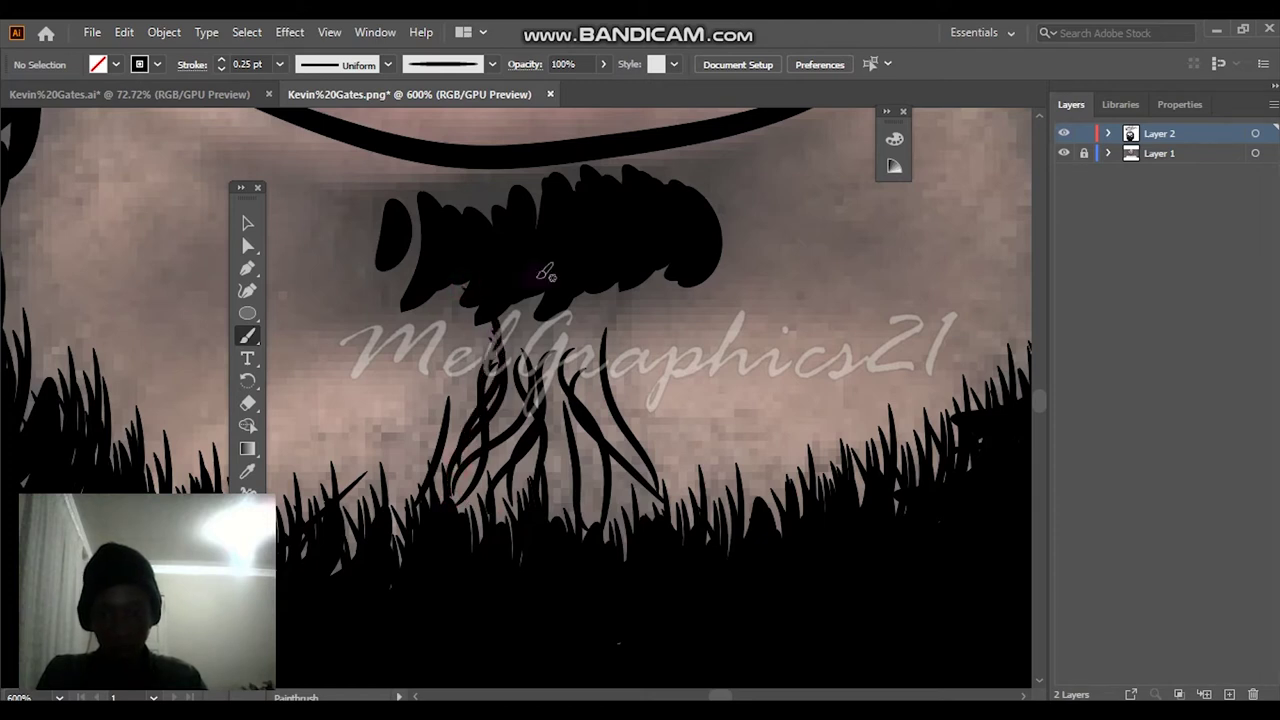
Fill the strip between the soul patch and the chin beard with dense crossing hairs.
drag(545, 275, 552, 445)
drag(611, 277, 588, 445)
drag(566, 272, 582, 400)
drag(500, 283, 515, 452)
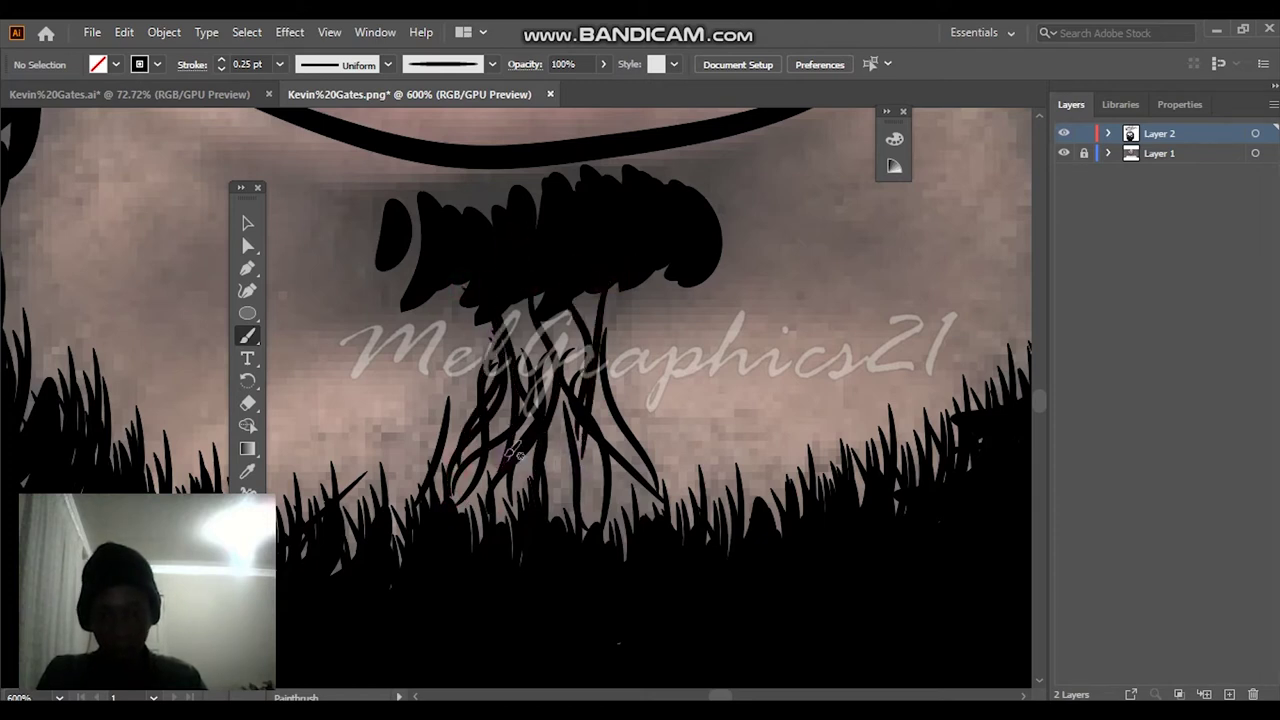
mouse_move(550, 400)
mouse_down()
mouse_move(523, 296)
mouse_move(573, 520)
mouse_up()
drag(550, 375, 618, 542)
drag(597, 370, 552, 470)
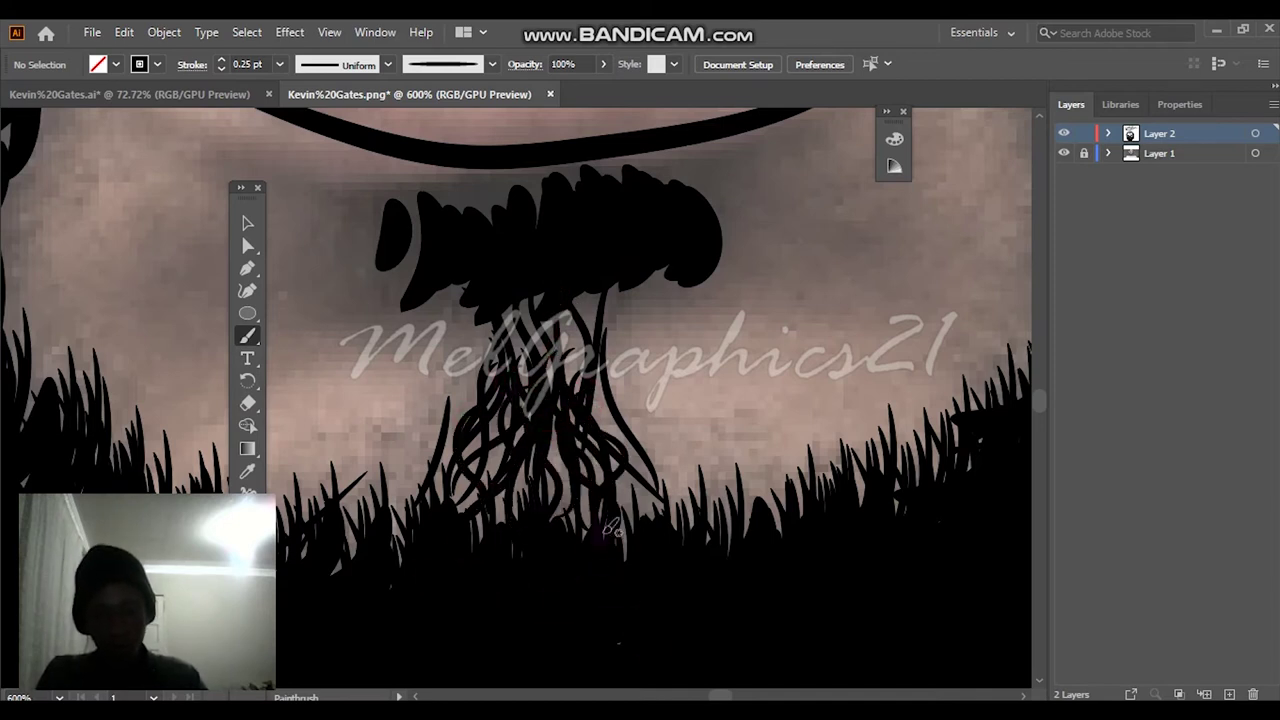
drag(620, 468, 626, 474)
Fringe the edges of the soul patch with fine hairs and review it against the photo layer.
drag(397, 200, 346, 248)
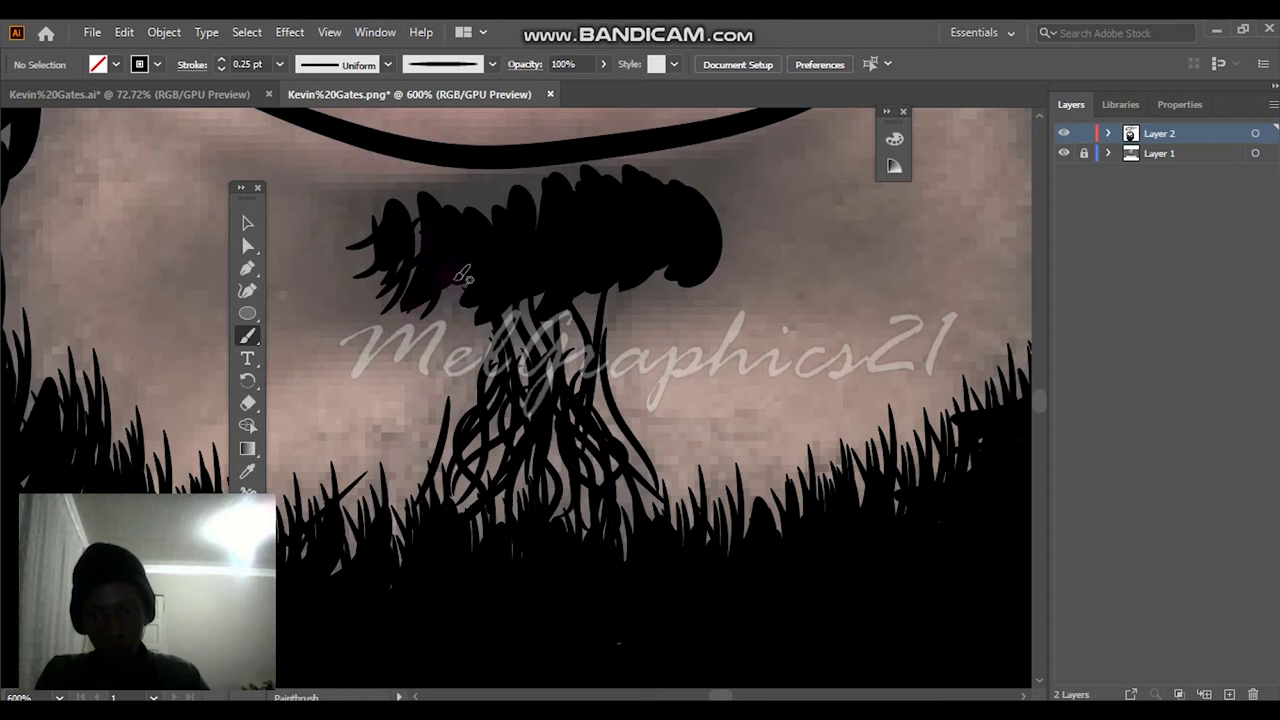
mouse_move(795, 203)
mouse_down()
mouse_move(770, 284)
mouse_move(802, 296)
mouse_up()
mouse_move(879, 266)
mouse_down()
mouse_move(780, 301)
mouse_move(737, 251)
mouse_move(484, 283)
mouse_up()
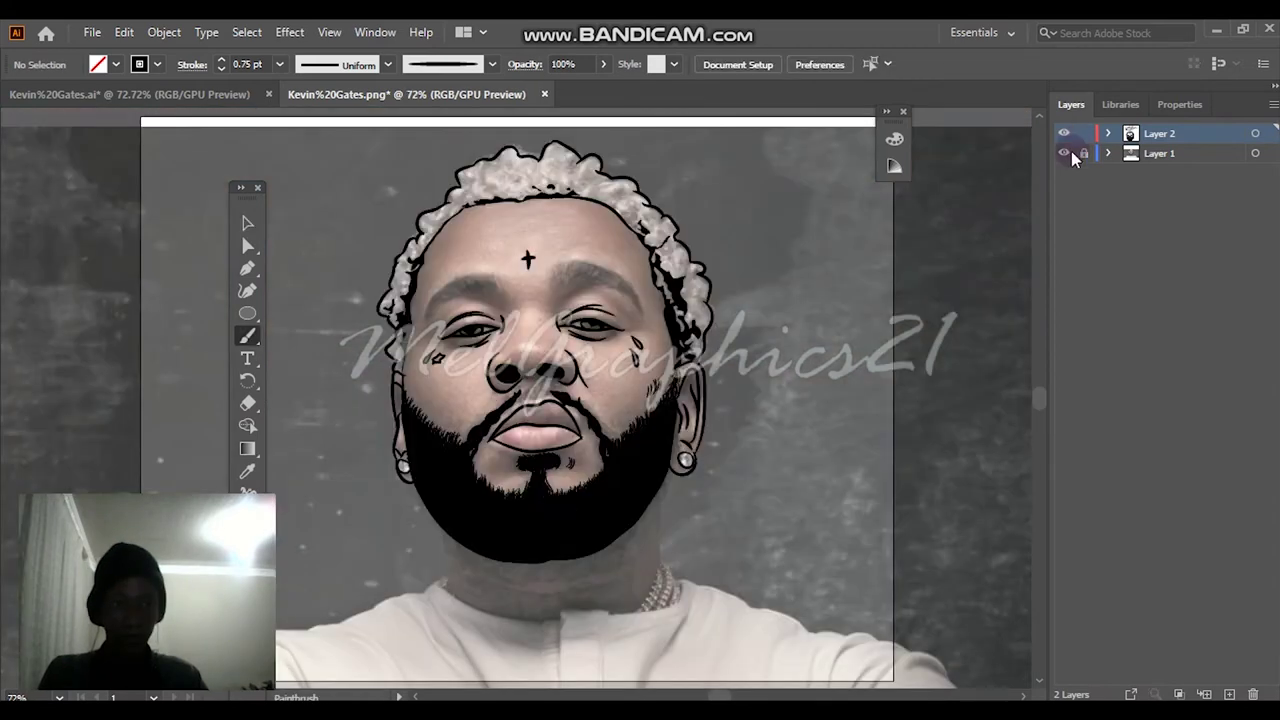
click(1080, 153)
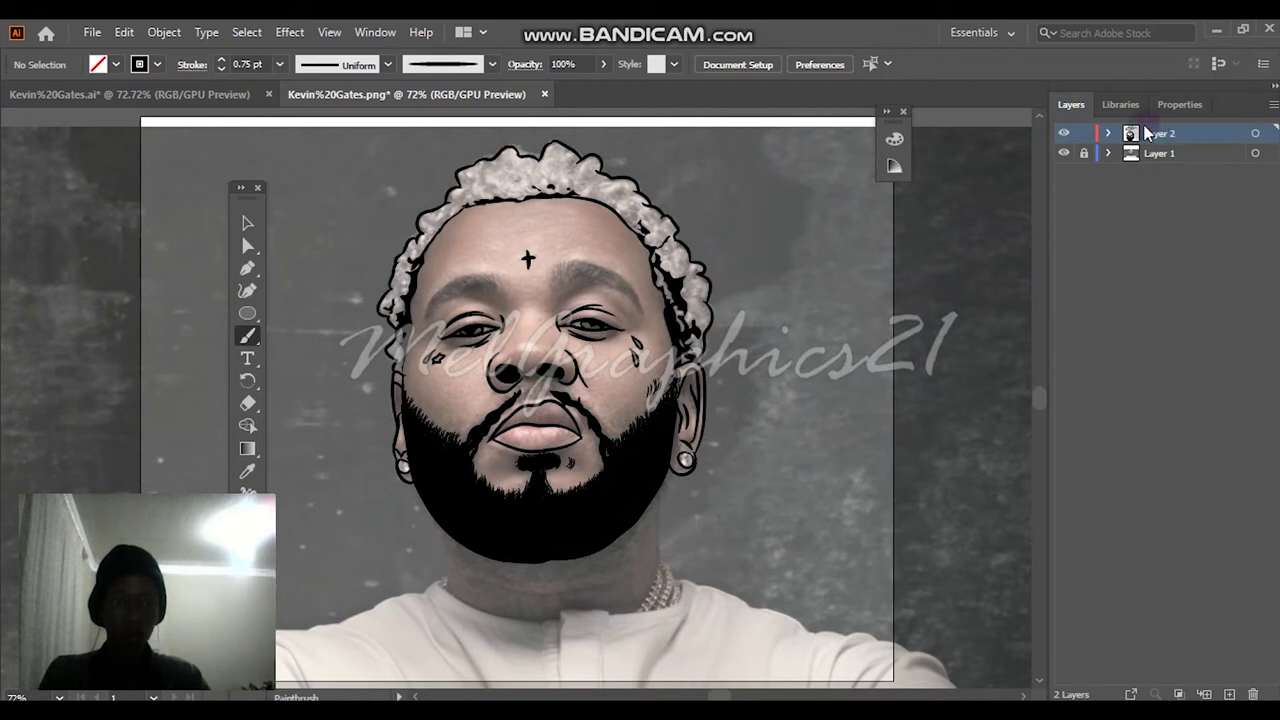
click(1064, 153)
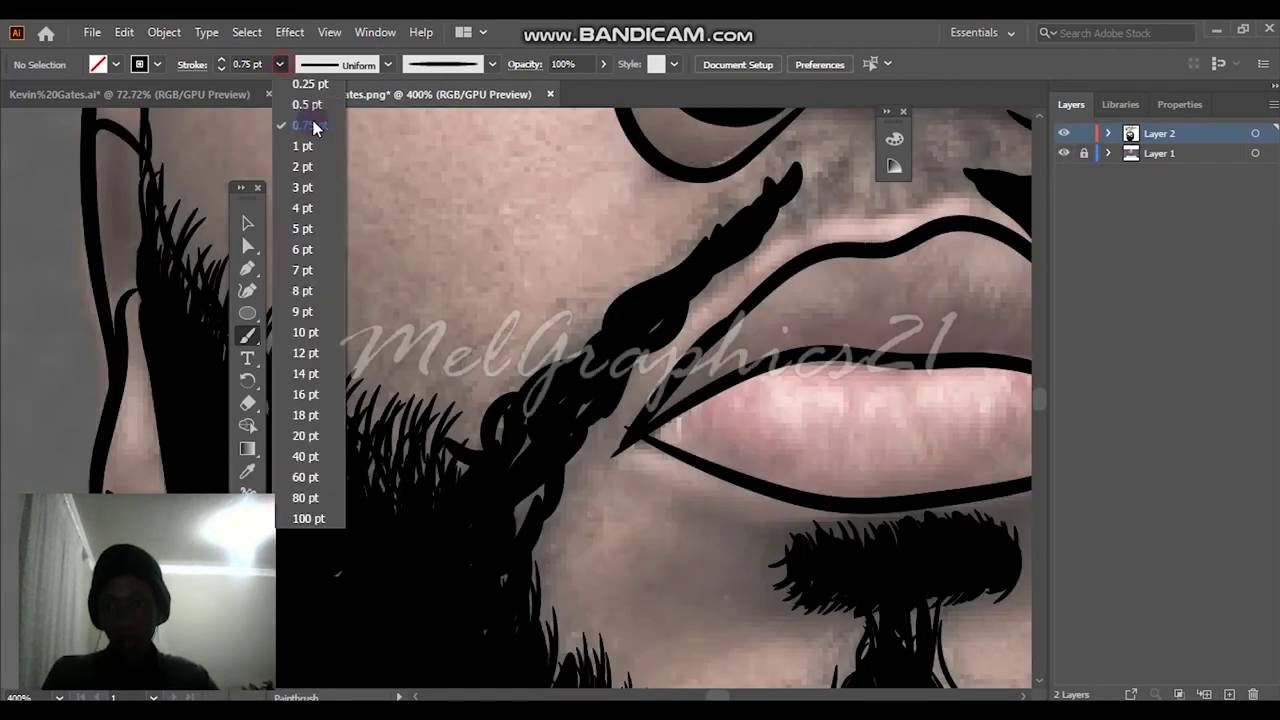
Set the stroke to 0.25 pt, paint a few fine curved hairs, and duplicate them along the left half of the mustache.
click(306, 115)
drag(420, 296, 508, 218)
click(248, 223)
drag(400, 198, 540, 302)
drag(471, 263, 548, 372)
drag(548, 372, 615, 317)
mouse_move(615, 317)
mouse_down()
mouse_move(640, 298)
mouse_move(562, 334)
mouse_move(497, 430)
mouse_move(737, 217)
mouse_up()
drag(561, 231, 412, 280)
drag(470, 263, 552, 348)
click(609, 226)
Extend the fine curved hairs up the left half of the mustache and paint short hairs at its inner end below the nose.
key(b)
mouse_move(577, 482)
mouse_down()
mouse_move(541, 568)
mouse_move(690, 312)
mouse_up()
drag(765, 230, 635, 355)
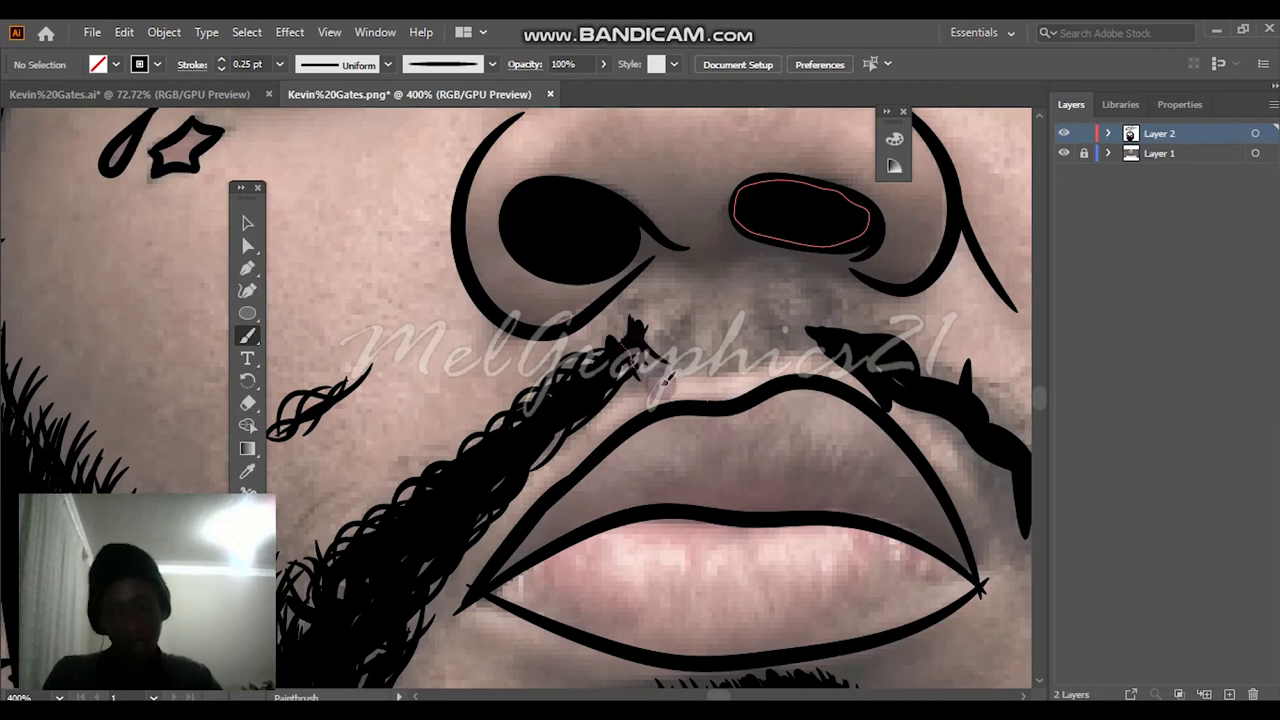
drag(520, 460, 590, 396)
mouse_move(657, 332)
mouse_down()
mouse_move(661, 380)
mouse_move(678, 382)
mouse_up()
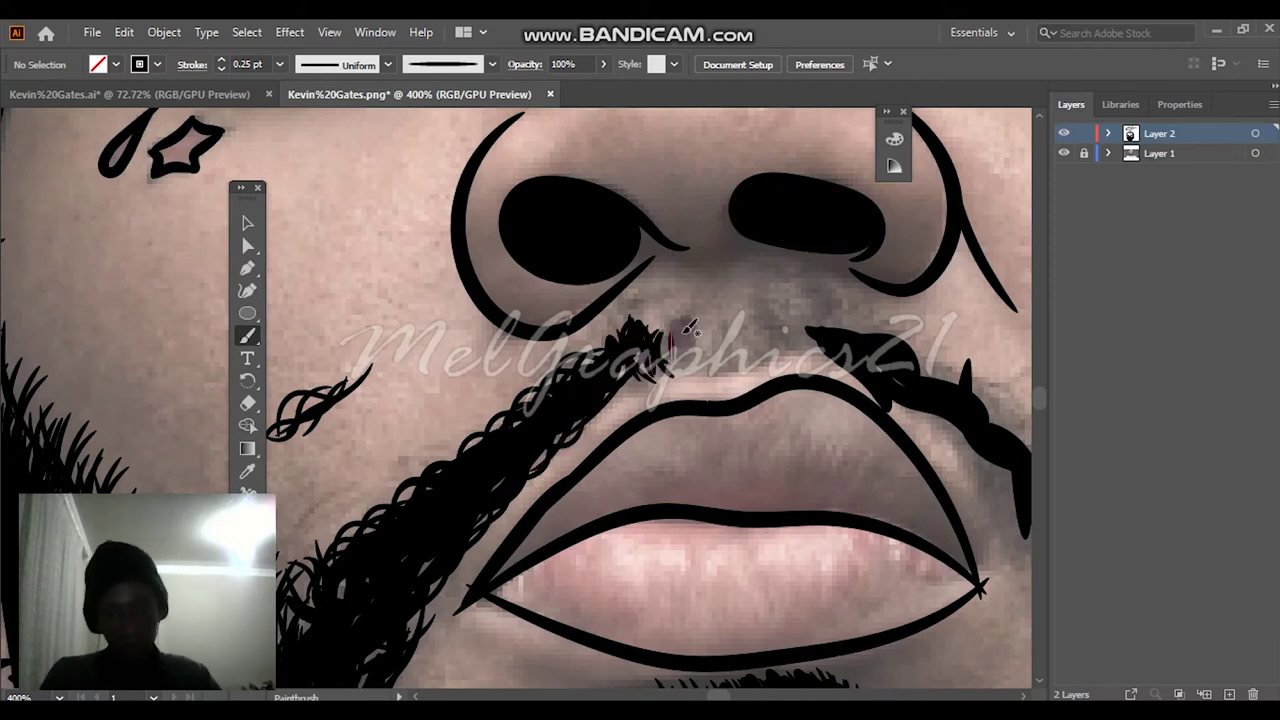
Duplicate and reflect the short hairs to bridge the mustache gap beneath the nose, and check the result without the photo layer.
click(247, 223)
drag(702, 308, 689, 351)
right_click(776, 313)
mouse_move(829, 586)
click(1097, 495)
click(711, 326)
right_click(688, 350)
click(935, 588)
click(1092, 496)
click(738, 353)
key(b)
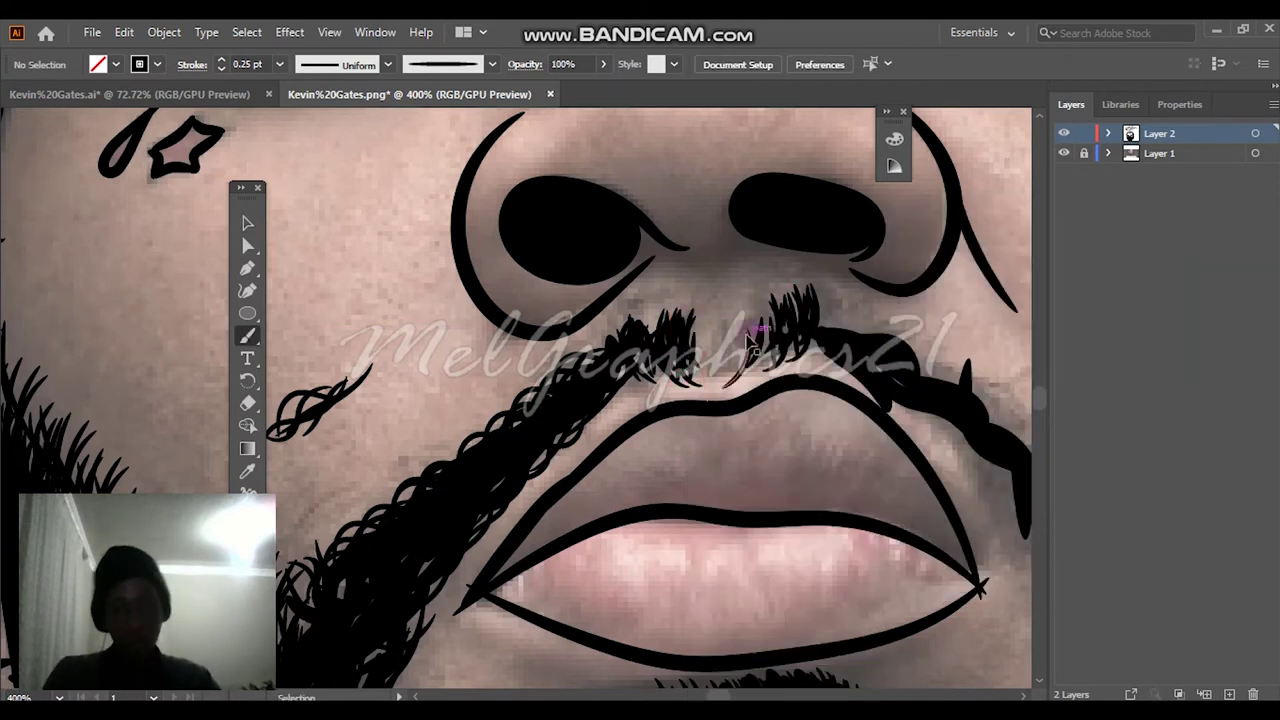
key(ctrl+0)
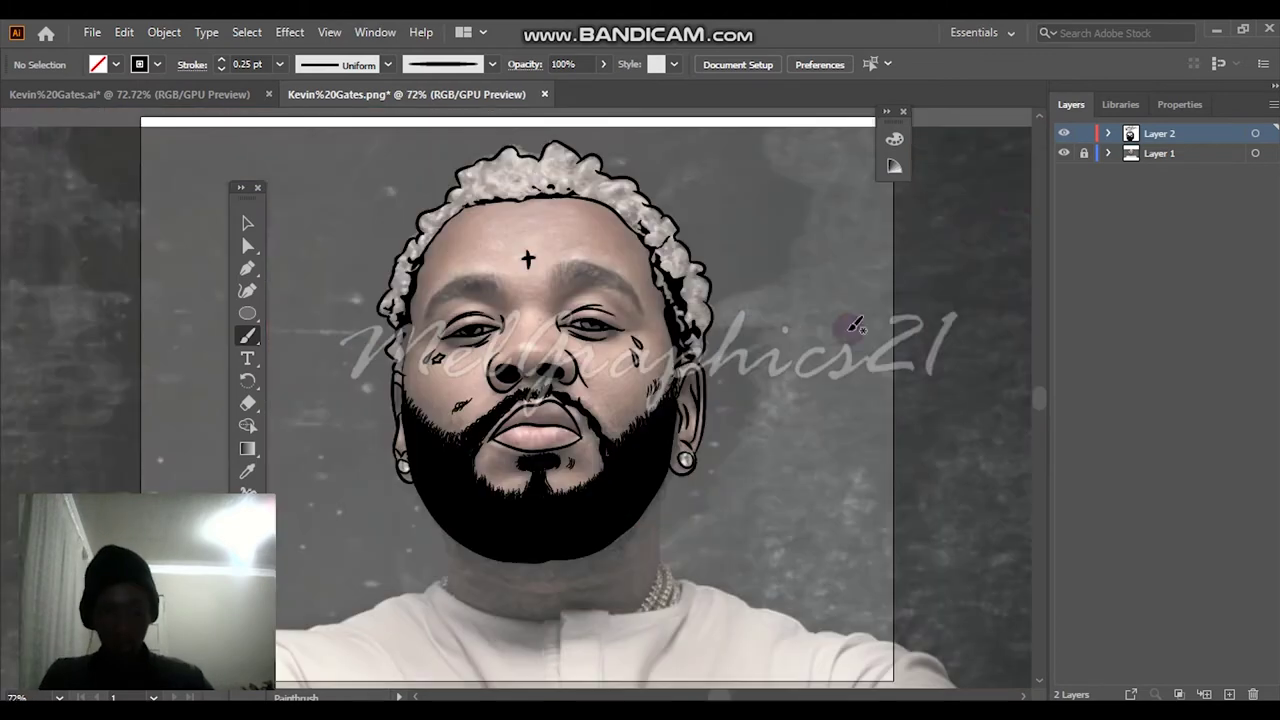
click(1064, 153)
click(1064, 155)
Copy the curved hair cluster from the left cheek to the right side and duplicate it along the right half of the mustache.
scroll(470, 452, up, 4)
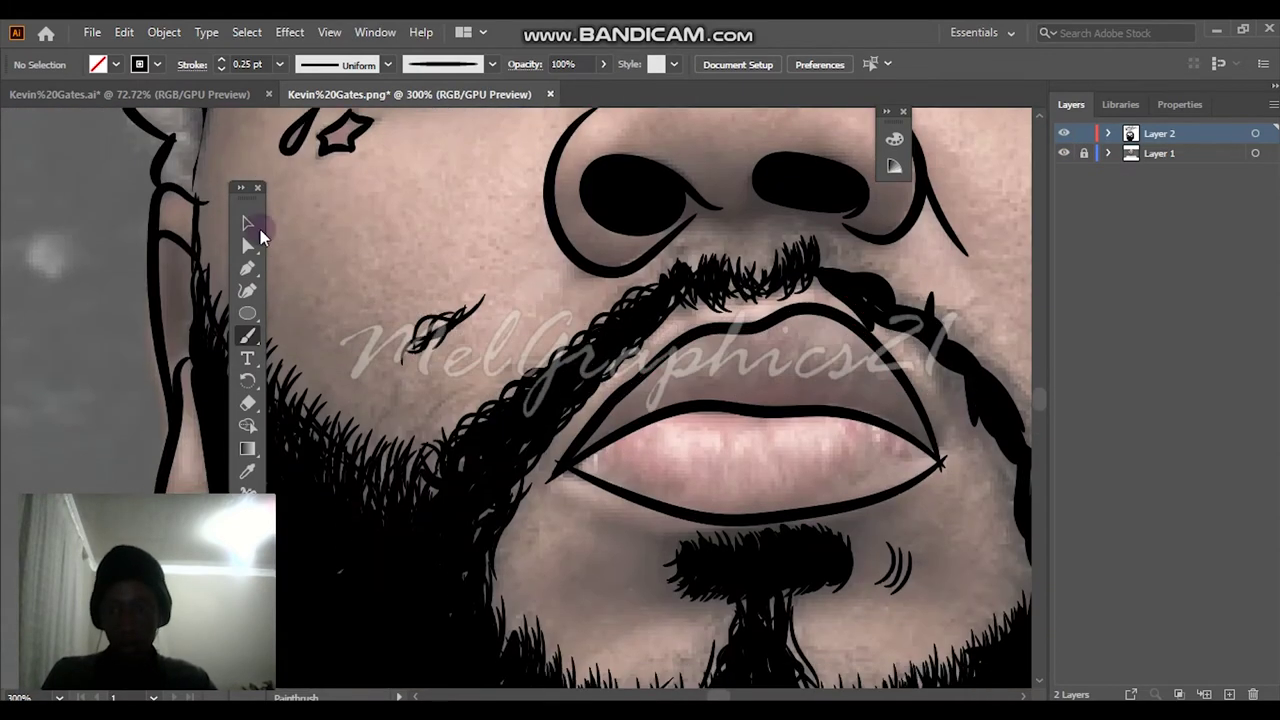
click(249, 225)
drag(444, 330, 990, 281)
scroll(908, 449, right, 4)
drag(692, 280, 730, 314)
drag(784, 268, 779, 345)
drag(734, 300, 578, 294)
mouse_move(619, 258)
mouse_down()
mouse_move(551, 141)
mouse_move(614, 249)
mouse_up()
drag(590, 308, 765, 470)
click(829, 355)
key(b)
Paint fine hairs on the lower edge of the right mustache half and compare the line art with the photo layer.
scroll(702, 534, down, 2)
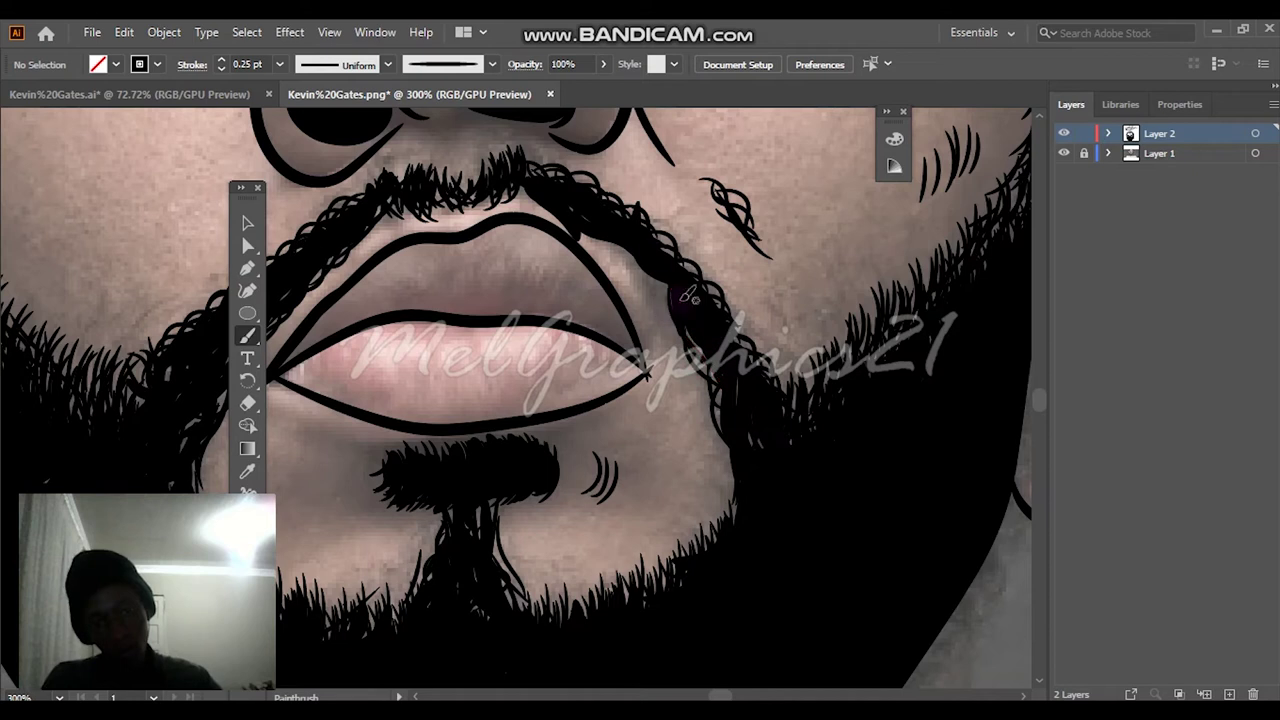
scroll(645, 265, up, 1)
scroll(700, 449, up, 1)
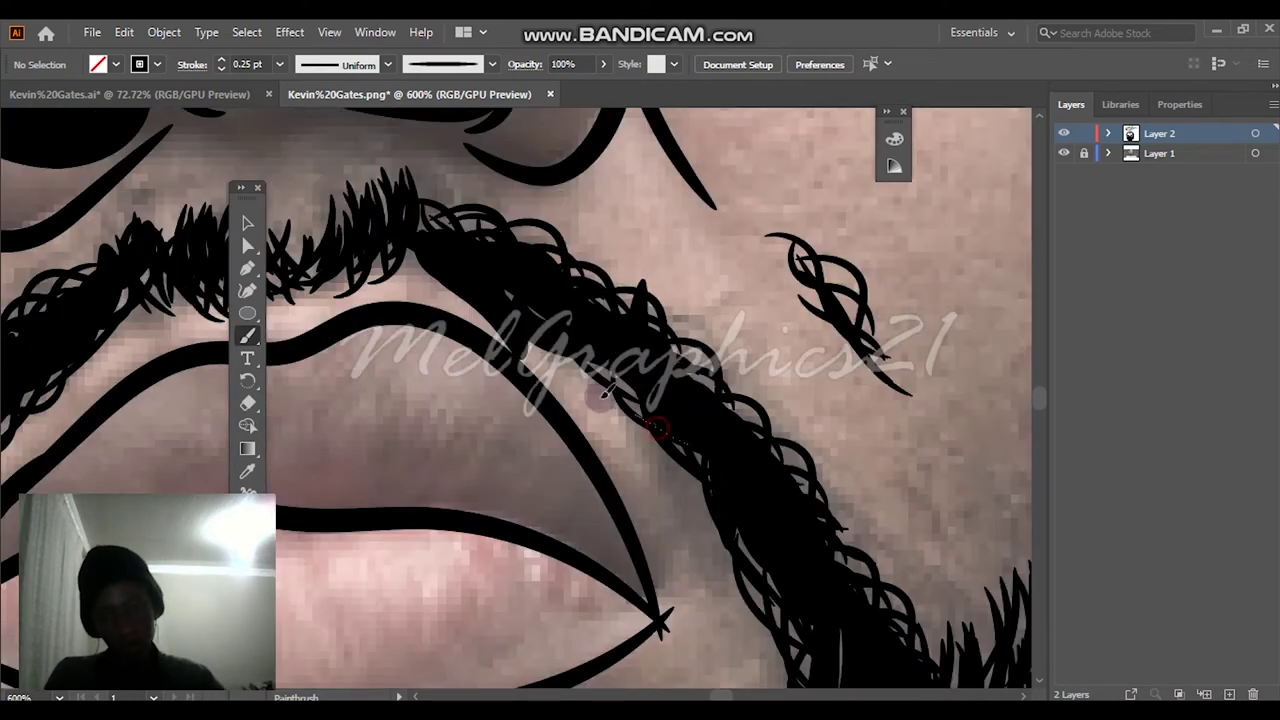
drag(523, 338, 533, 352)
key(ctrl+0)
click(1064, 153)
click(1064, 153)
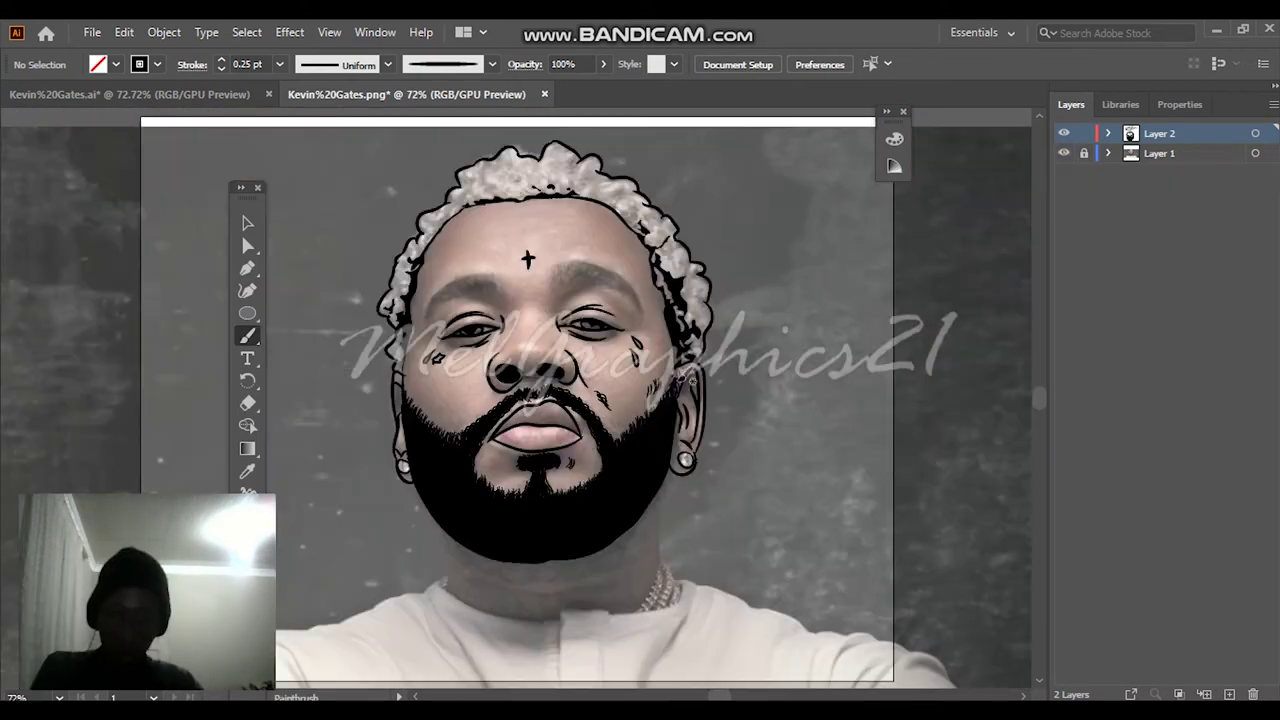
Delete the spare hair clusters on both cheeks and beside the soul patch, and review the line art without the photo.
scroll(570, 470, up, 3)
key(v)
drag(772, 252, 826, 228)
key(Delete)
click(650, 275)
key(Delete)
drag(598, 472, 557, 443)
key(Delete)
key(ctrl+0)
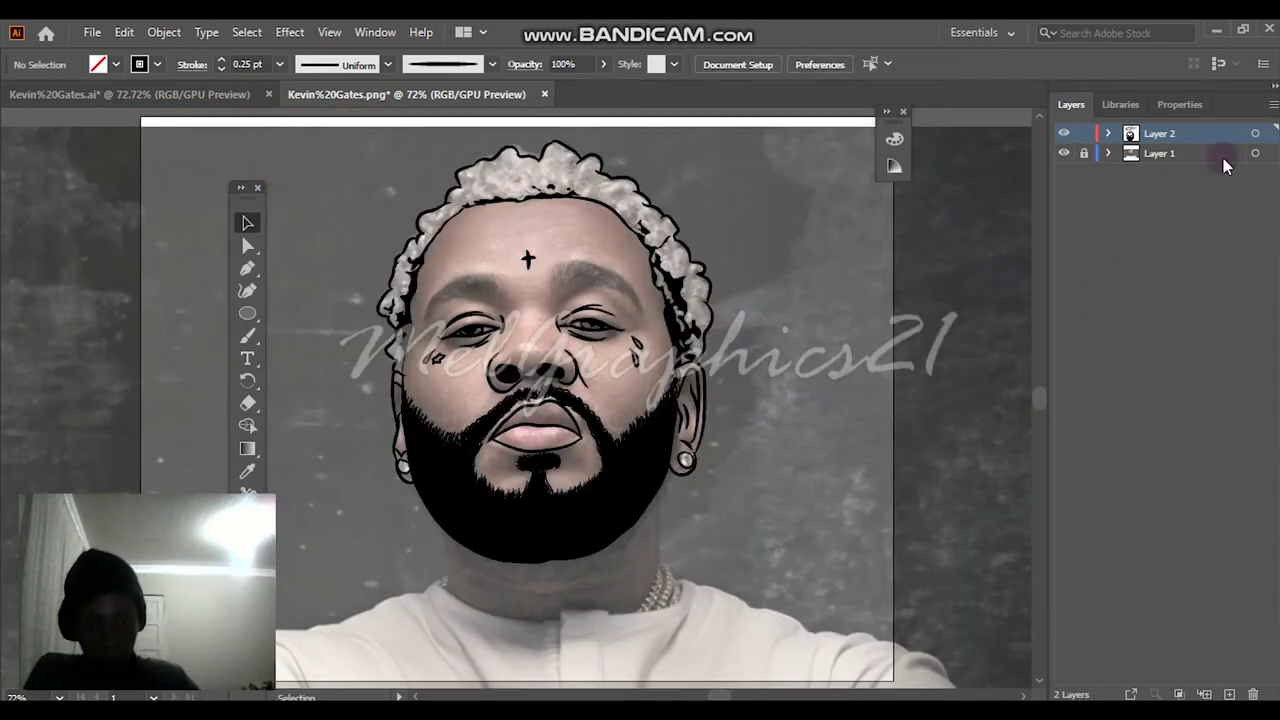
click(1063, 153)
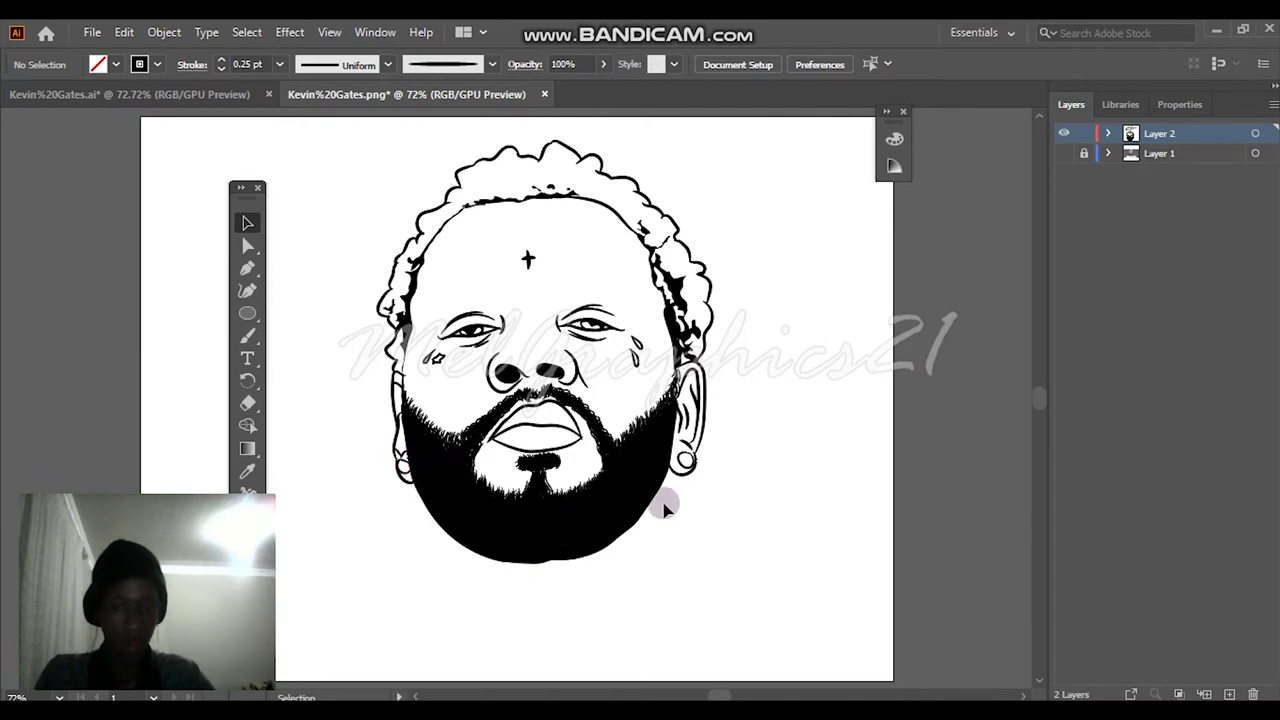
click(1064, 153)
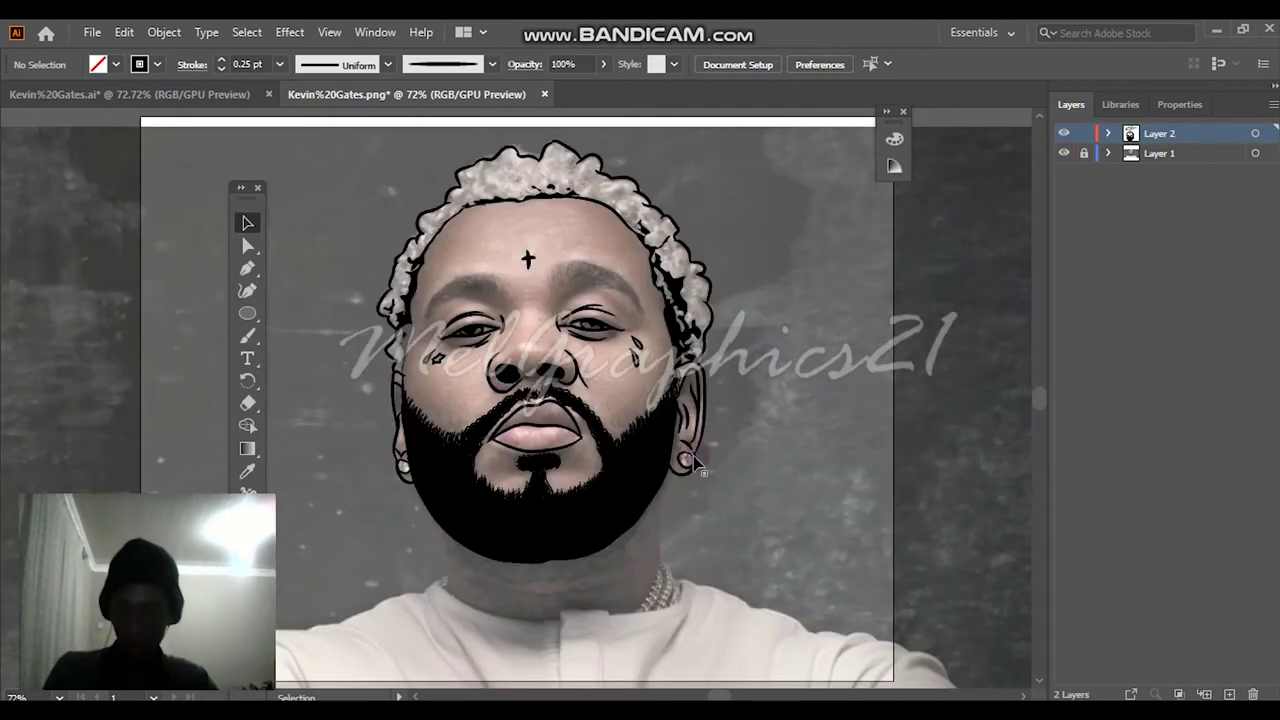
Paint a cluster of fine curved hairs beside the right earlobe and place copies of it along the right jaw edge of the beard.
scroll(627, 534, up, 4)
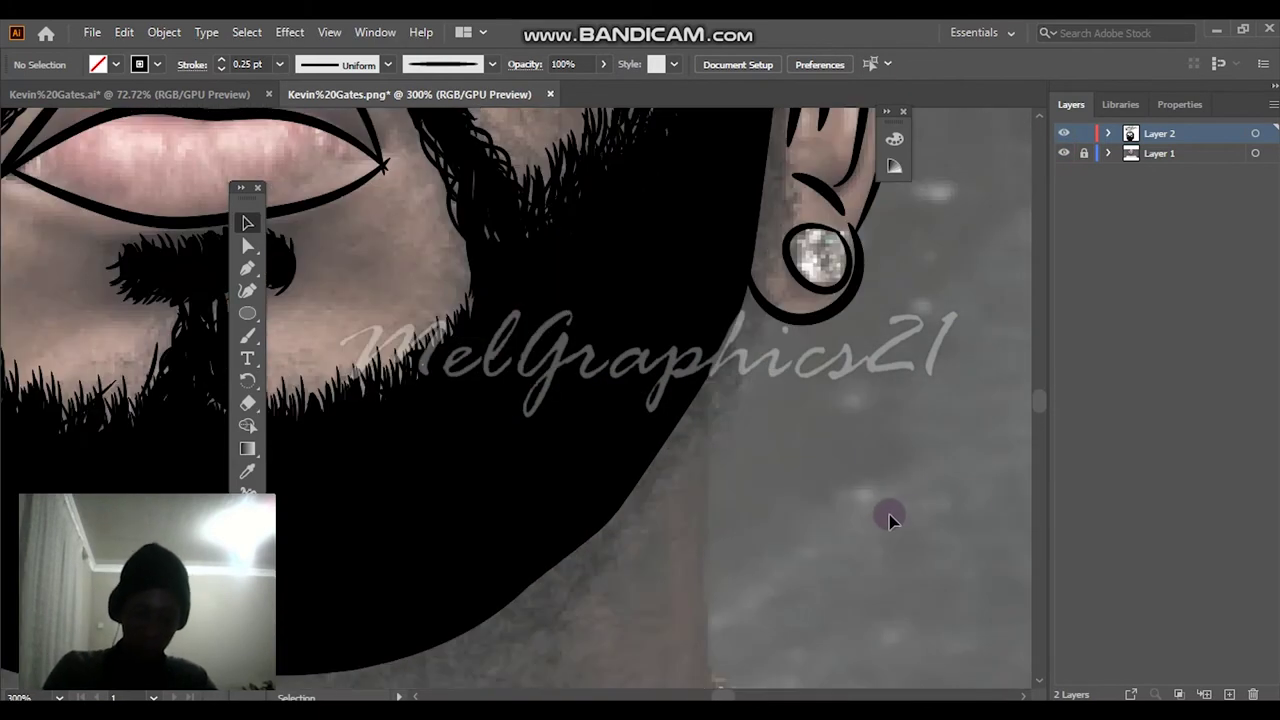
key(b)
drag(893, 326, 838, 398)
mouse_move(894, 336)
mouse_down()
mouse_move(867, 388)
mouse_move(890, 334)
mouse_move(918, 344)
mouse_move(927, 302)
mouse_up()
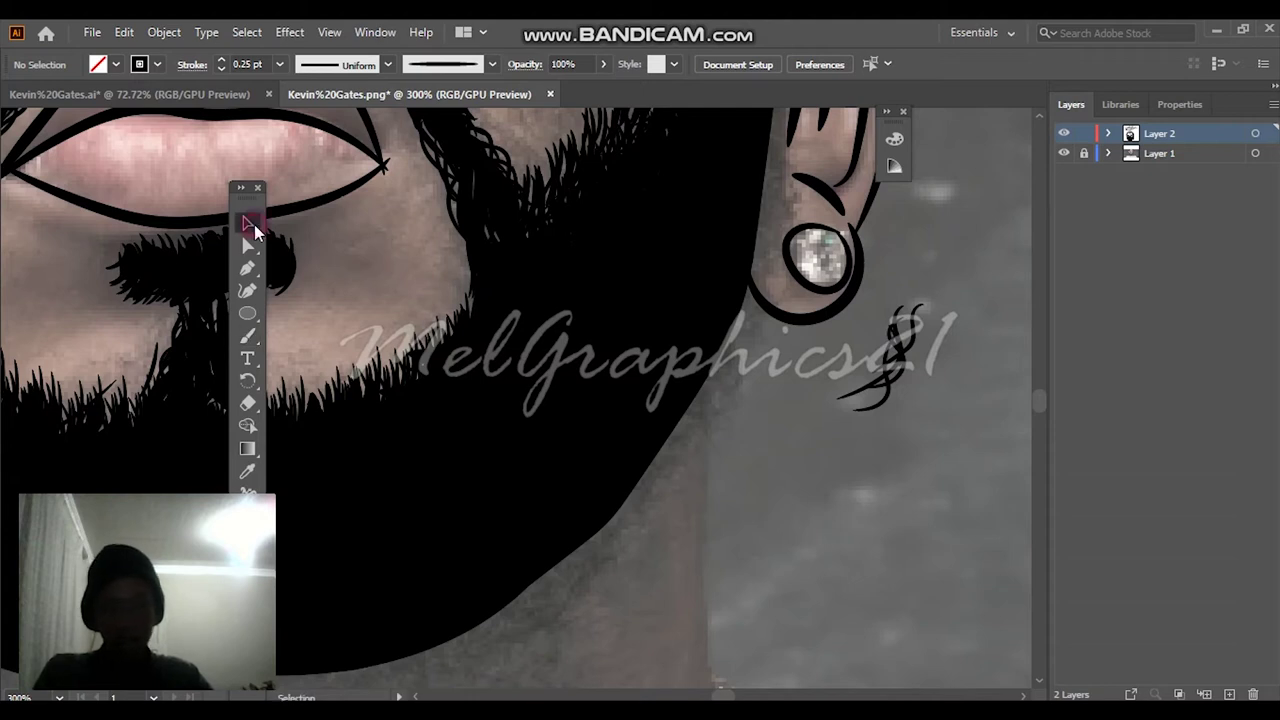
click(866, 400)
mouse_move(895, 370)
mouse_down()
mouse_move(706, 394)
mouse_move(749, 348)
mouse_move(714, 340)
mouse_move(724, 385)
mouse_move(680, 423)
mouse_move(655, 484)
mouse_move(623, 486)
mouse_move(614, 434)
mouse_move(583, 531)
mouse_move(525, 578)
mouse_up()
drag(566, 522, 576, 533)
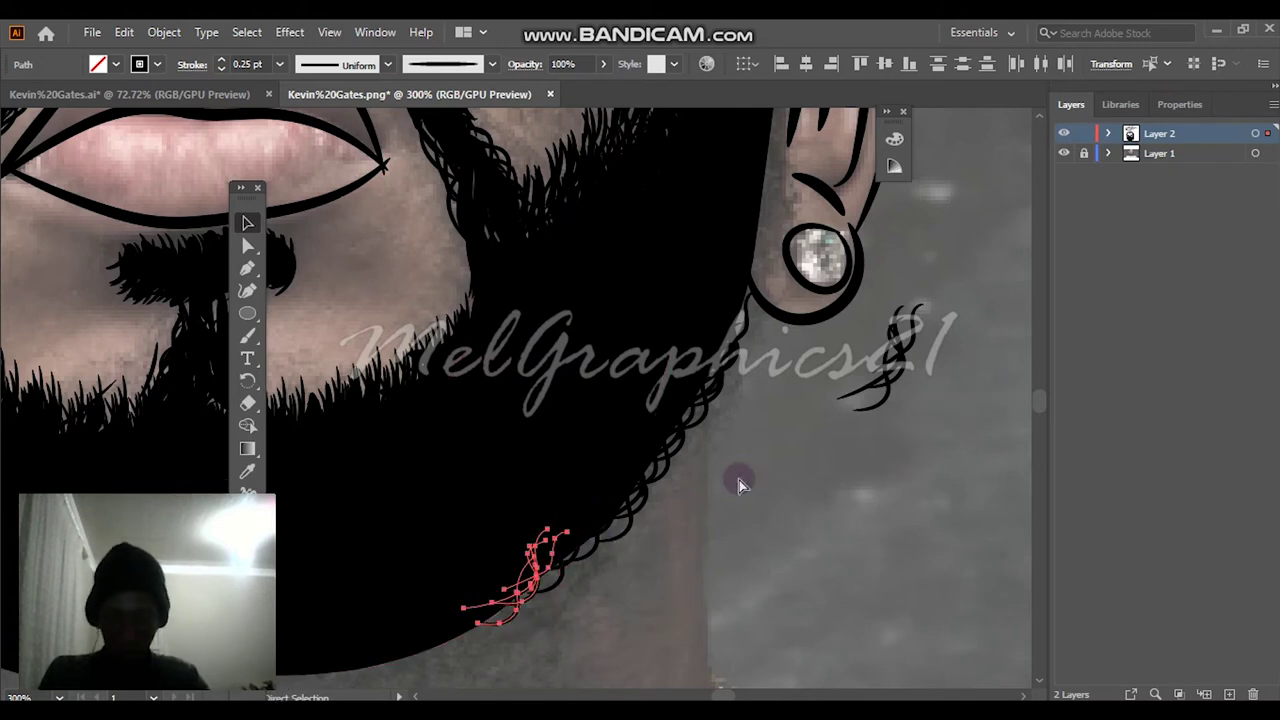
Continue duplicating the hair cluster along the beard's lower edge beneath the chin, rotating the copies to follow the curve.
scroll(739, 480, left, 5)
key(v)
scroll(934, 497, down, 3)
mouse_move(820, 364)
mouse_down()
mouse_move(794, 428)
mouse_move(750, 465)
mouse_move(770, 437)
mouse_move(720, 459)
mouse_move(705, 497)
mouse_up()
drag(789, 413, 793, 428)
drag(733, 463, 684, 492)
drag(754, 442, 752, 465)
mouse_move(688, 493)
mouse_down()
mouse_move(640, 515)
mouse_move(518, 522)
mouse_move(560, 516)
mouse_move(540, 505)
mouse_move(488, 523)
mouse_move(528, 530)
mouse_move(495, 526)
mouse_move(482, 542)
mouse_up()
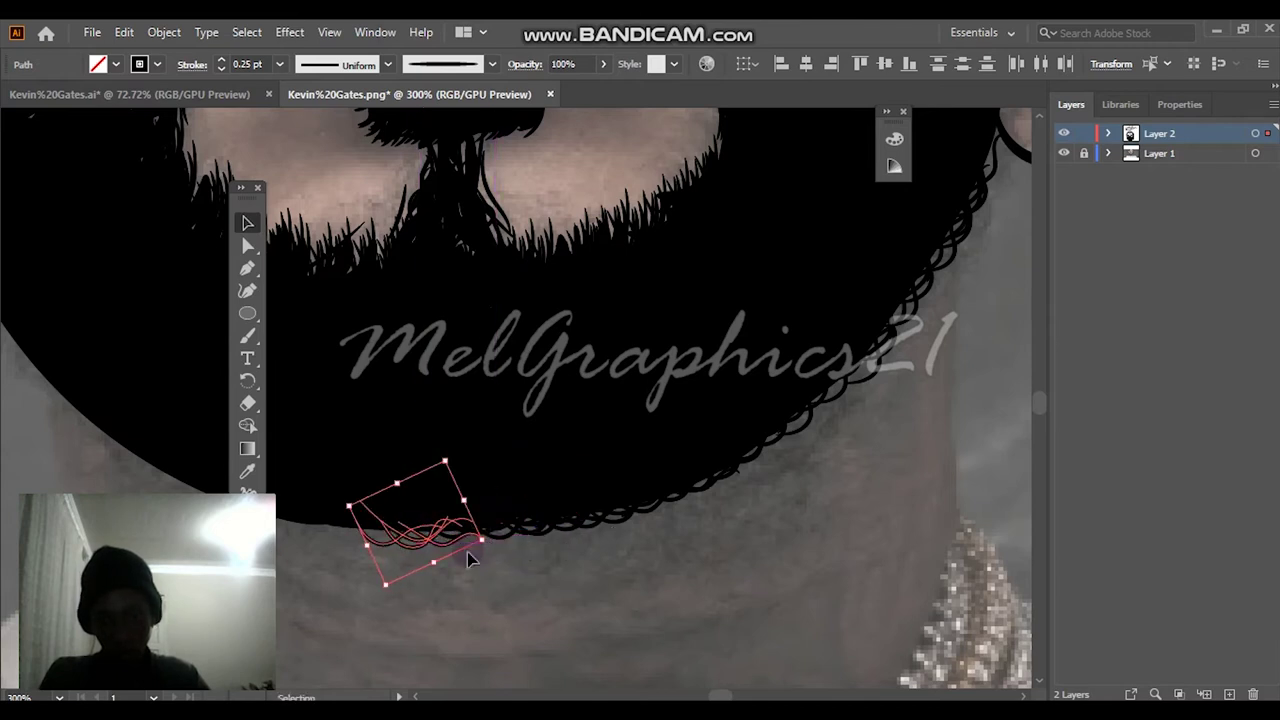
Place rotated copies of the hair cluster up the left jaw edge to the ear and check the beard without the photo layer.
scroll(466, 555, left, 5)
mouse_move(740, 540)
mouse_down()
mouse_move(602, 542)
mouse_move(495, 510)
mouse_move(352, 414)
mouse_up()
drag(404, 331, 430, 371)
mouse_move(368, 427)
mouse_down()
mouse_move(338, 440)
mouse_move(341, 429)
mouse_up()
scroll(341, 432, left, 3)
drag(583, 368, 587, 380)
drag(507, 430, 460, 370)
click(362, 342)
key(ctrl+0)
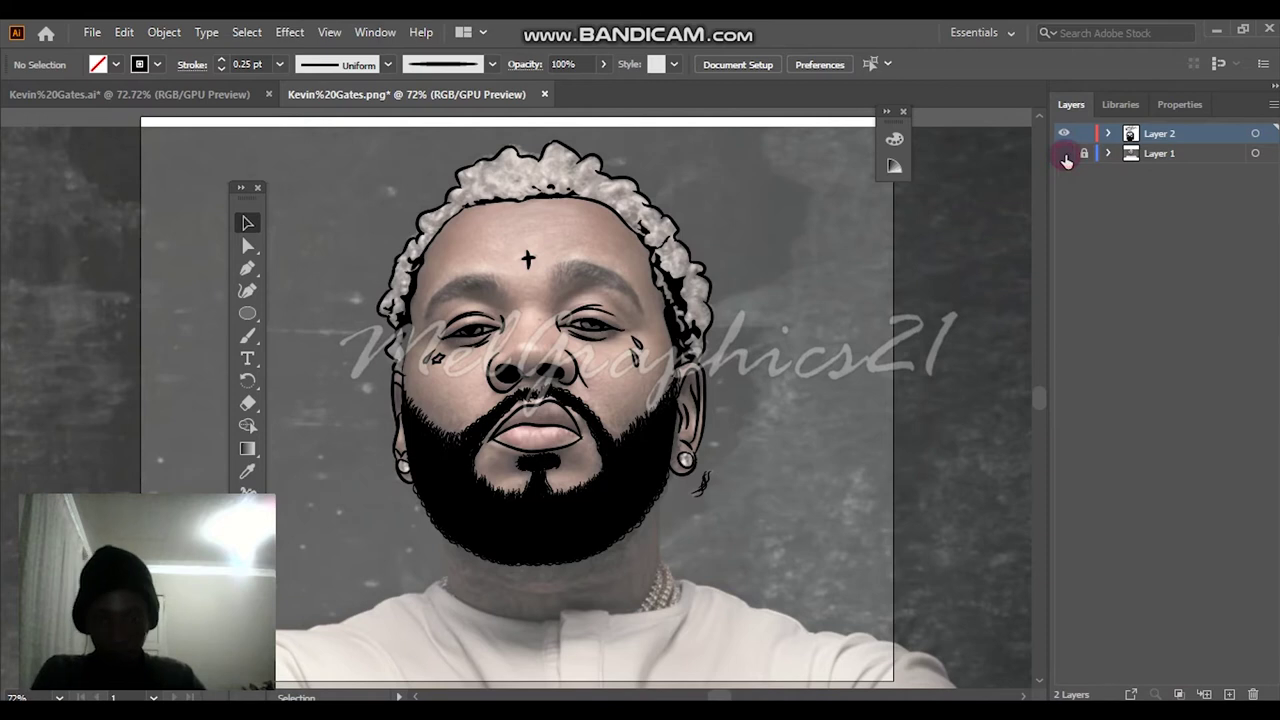
click(1064, 154)
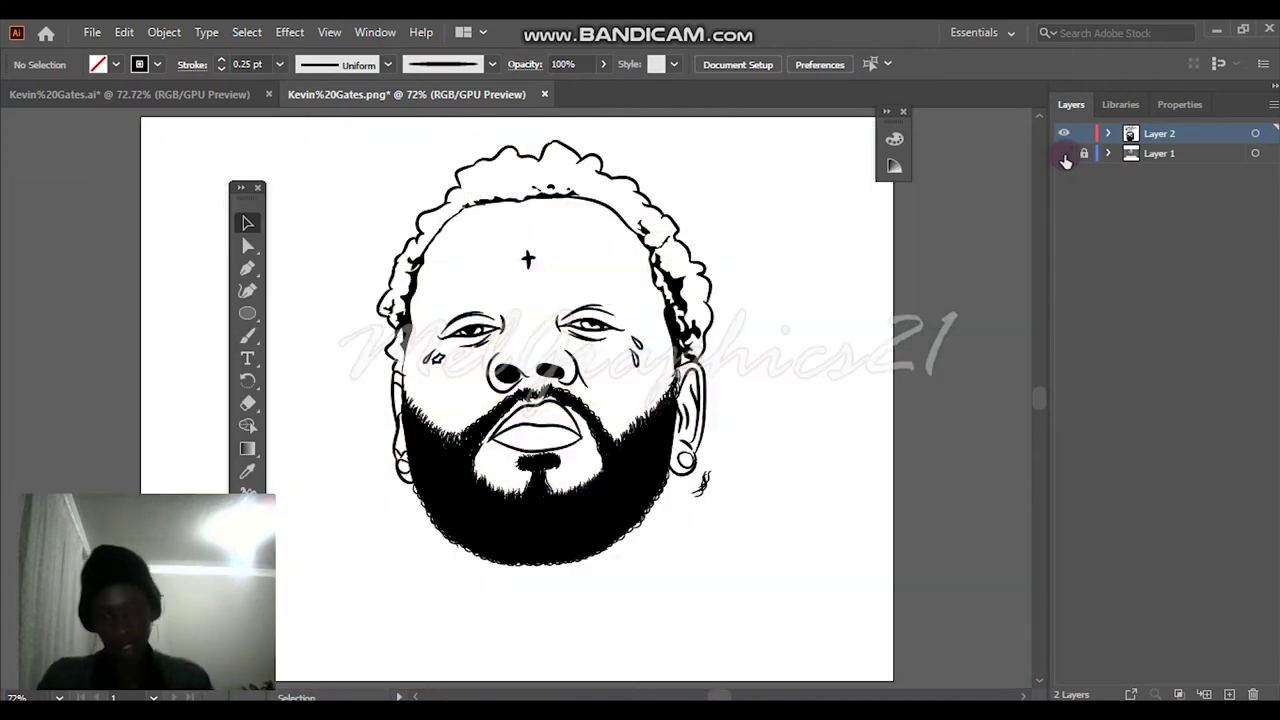
Replace the left ear's outer outline with a new 0.75 pt brush stroke following the ear in the photo.
scroll(363, 403, up, 6)
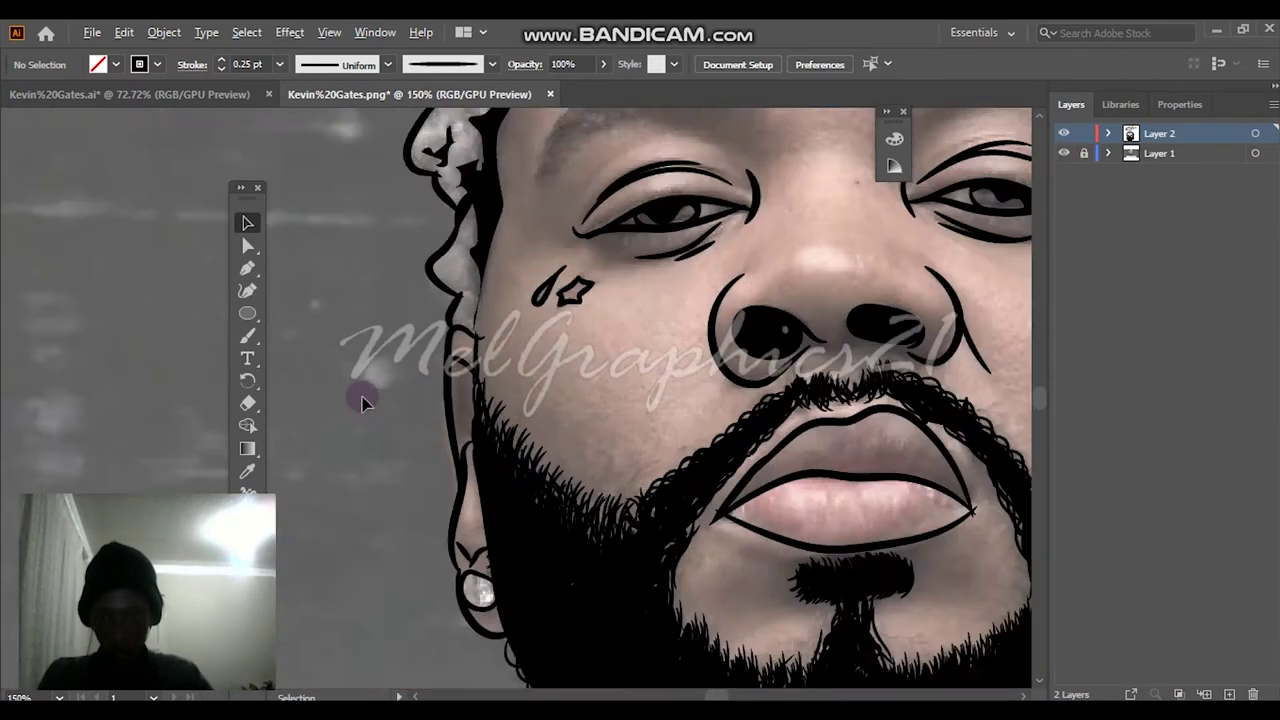
key(ctrl+z)
key(ctrl+z)
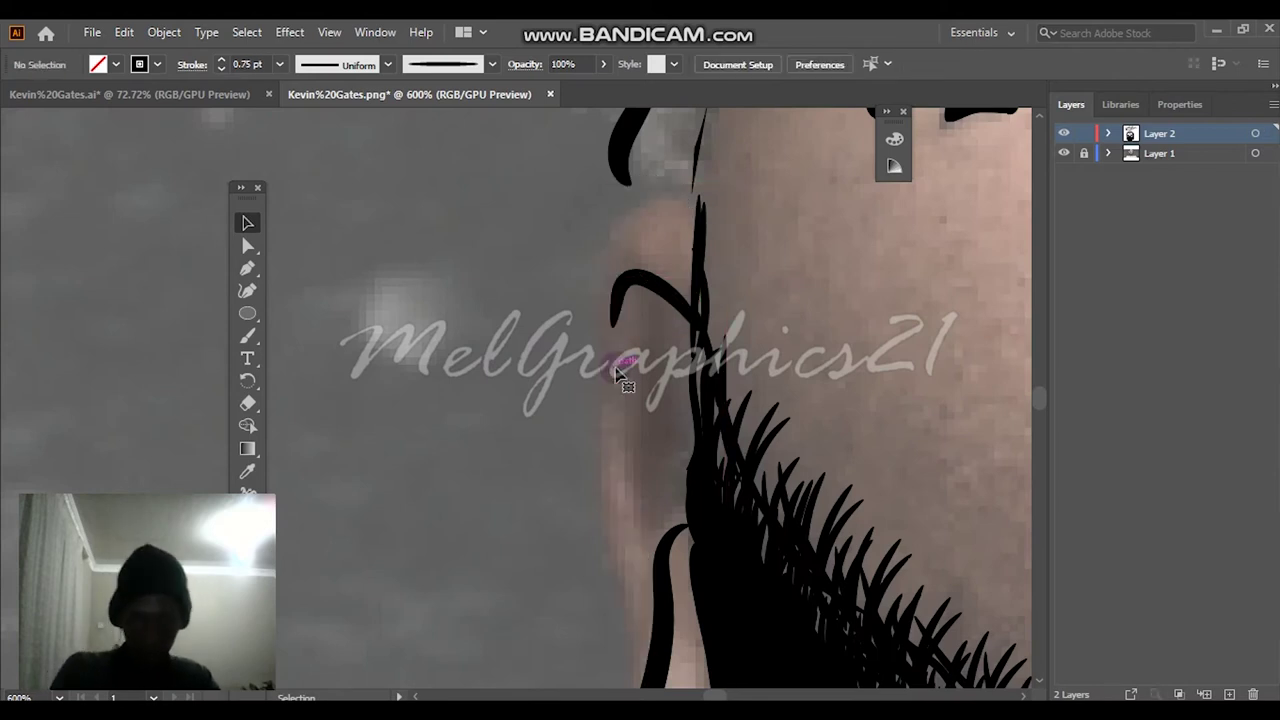
scroll(619, 370, down, 2)
scroll(619, 368, up, 1)
key(b)
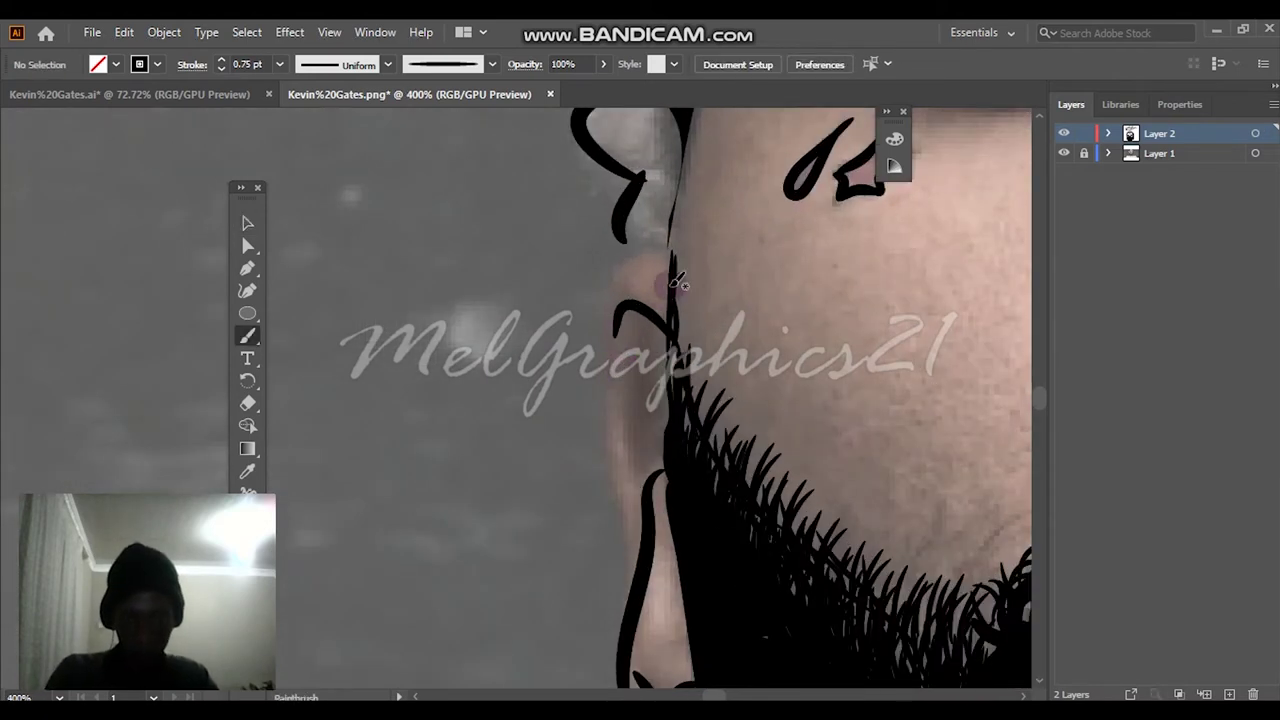
mouse_move(609, 365)
mouse_down()
mouse_move(625, 570)
mouse_move(640, 605)
mouse_up()
key(ctrl+z)
drag(632, 253, 690, 253)
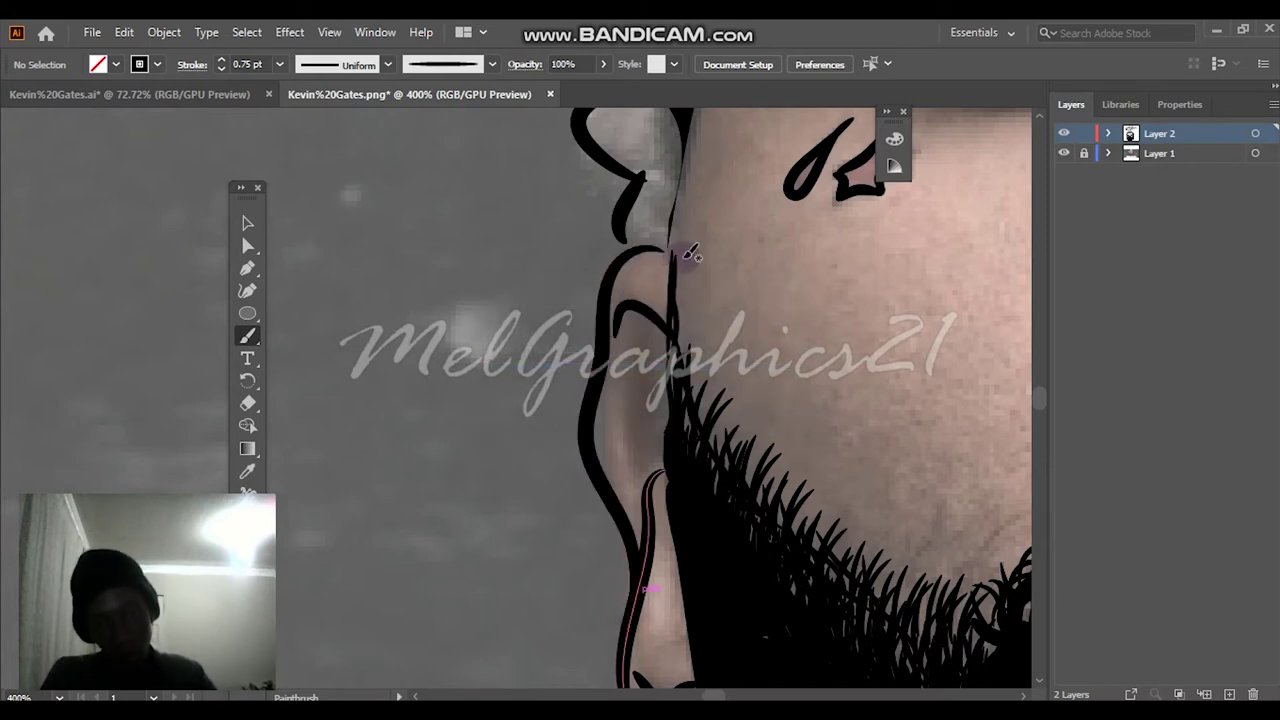
Close the gaps between the left sideburn line, the hair outline and the top of the ear with short 0.75 pt brush strokes.
scroll(713, 270, up, 2)
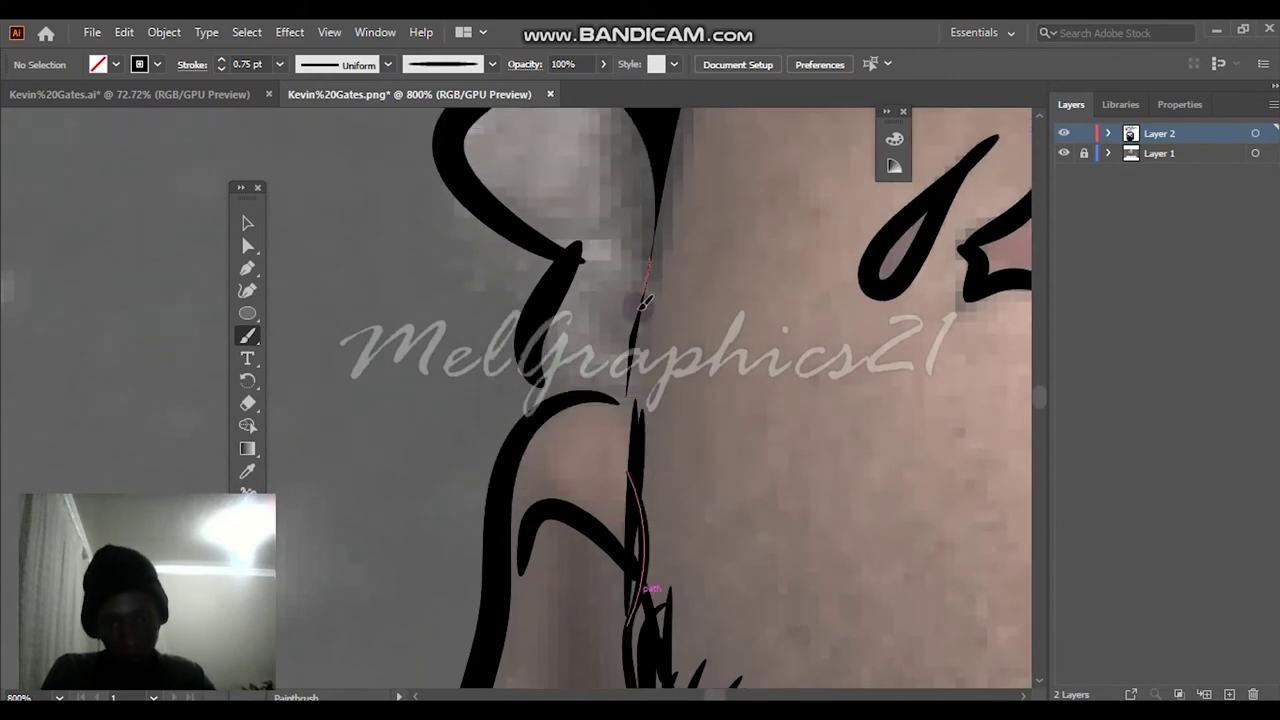
drag(641, 428, 641, 430)
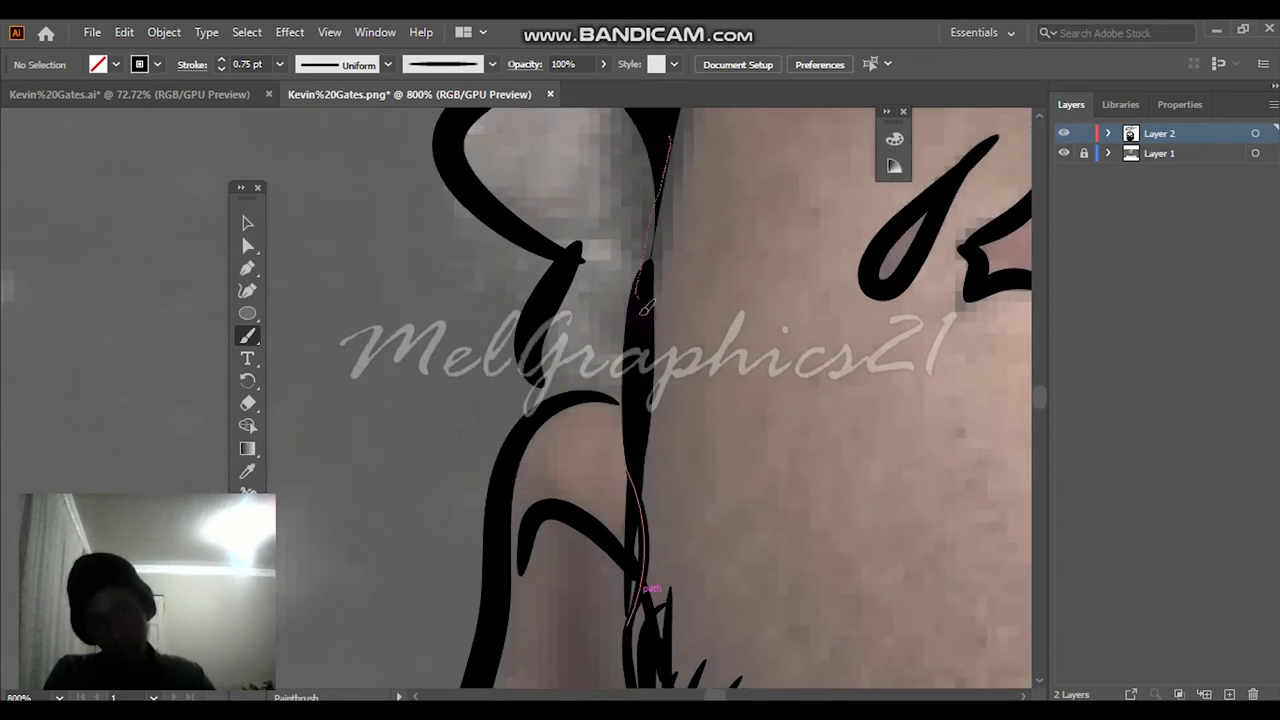
drag(645, 310, 644, 313)
drag(573, 390, 615, 424)
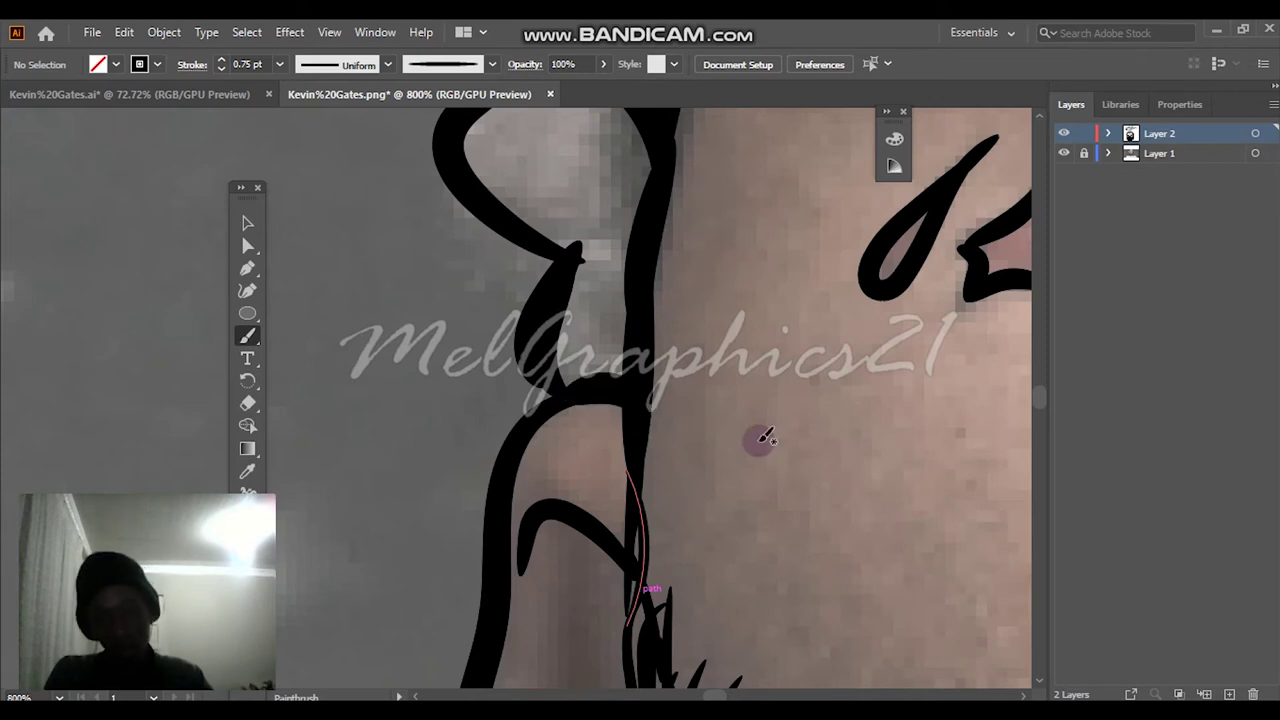
key(ctrl+0)
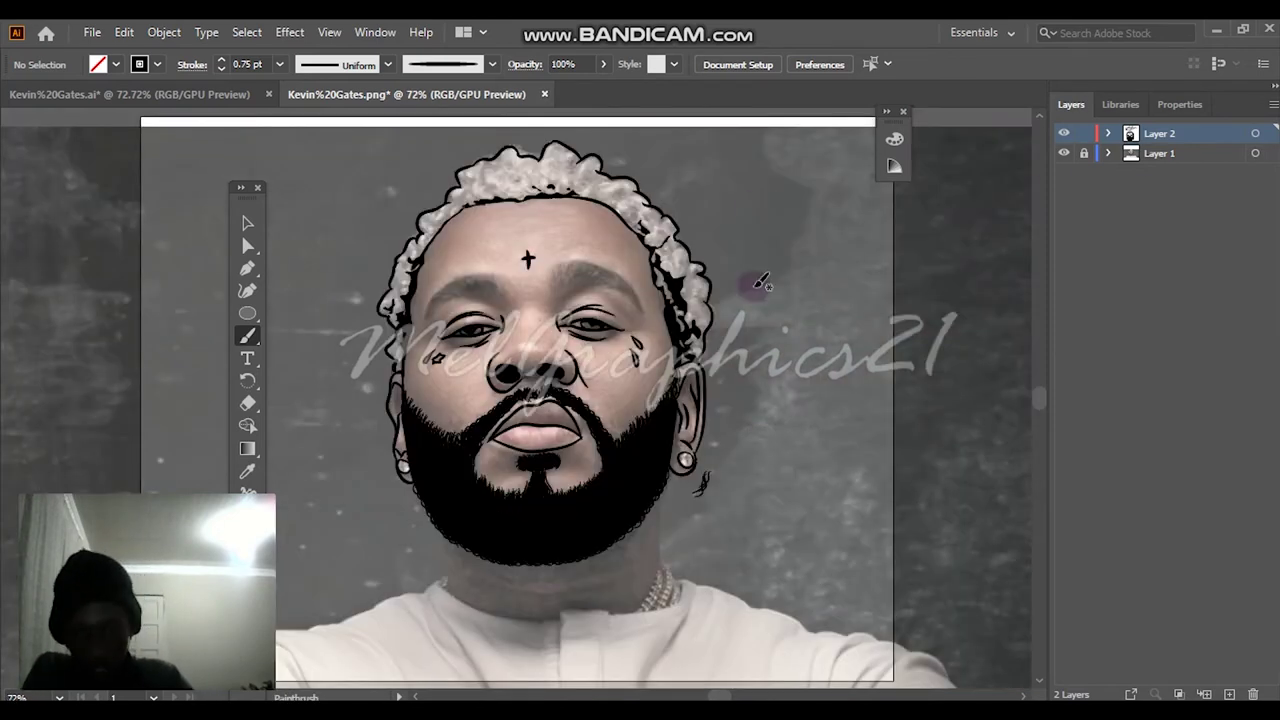
scroll(360, 400, up, 4)
drag(470, 420, 472, 424)
key(ctrl+0)
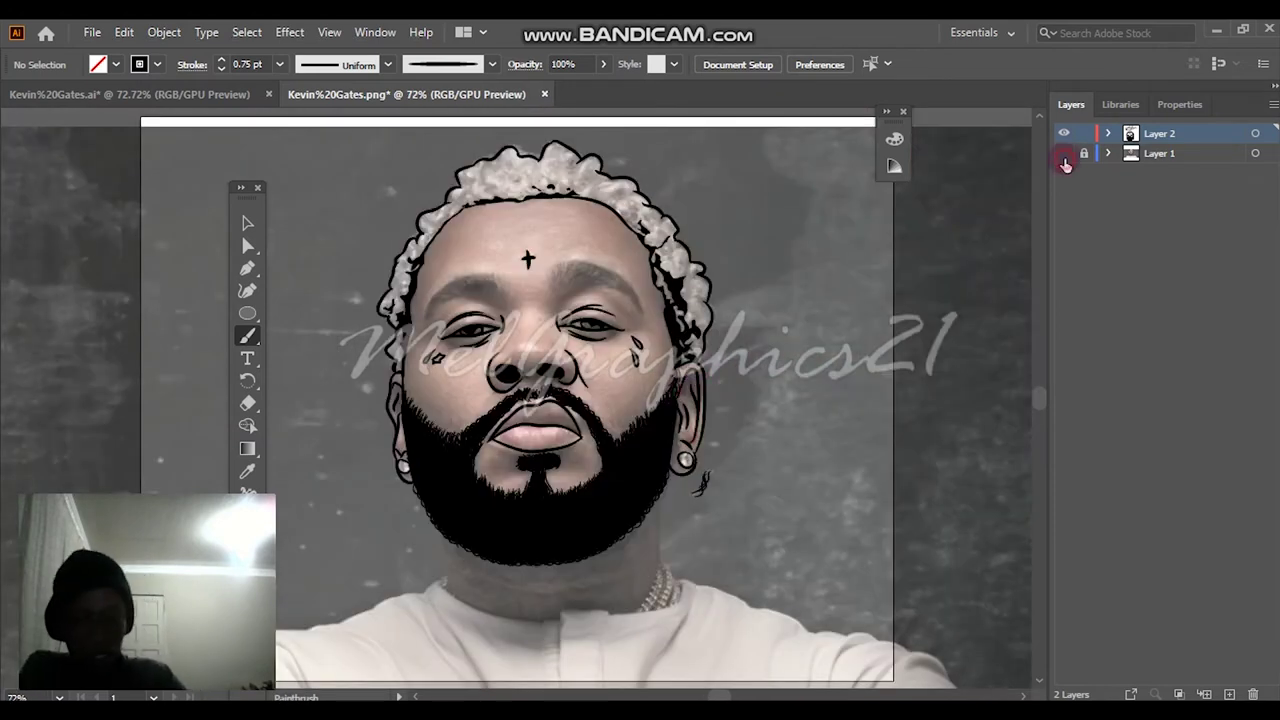
Compare the full line art with the photo layer hidden and shown.
click(1064, 158)
click(1064, 158)
click(1064, 158)
click(1065, 160)
click(1065, 160)
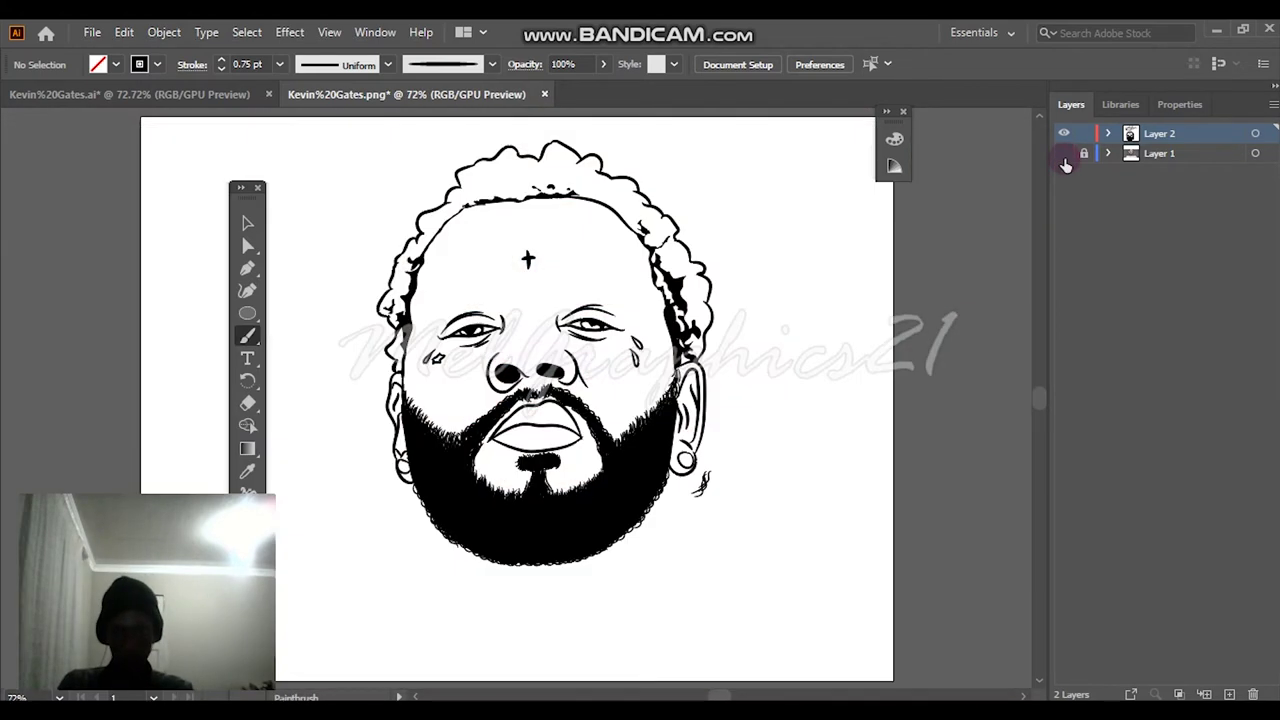
click(1065, 160)
Draw a closed, jagged outline around the outer part of the right eyebrow with the Pencil tool.
scroll(630, 285, up, 5)
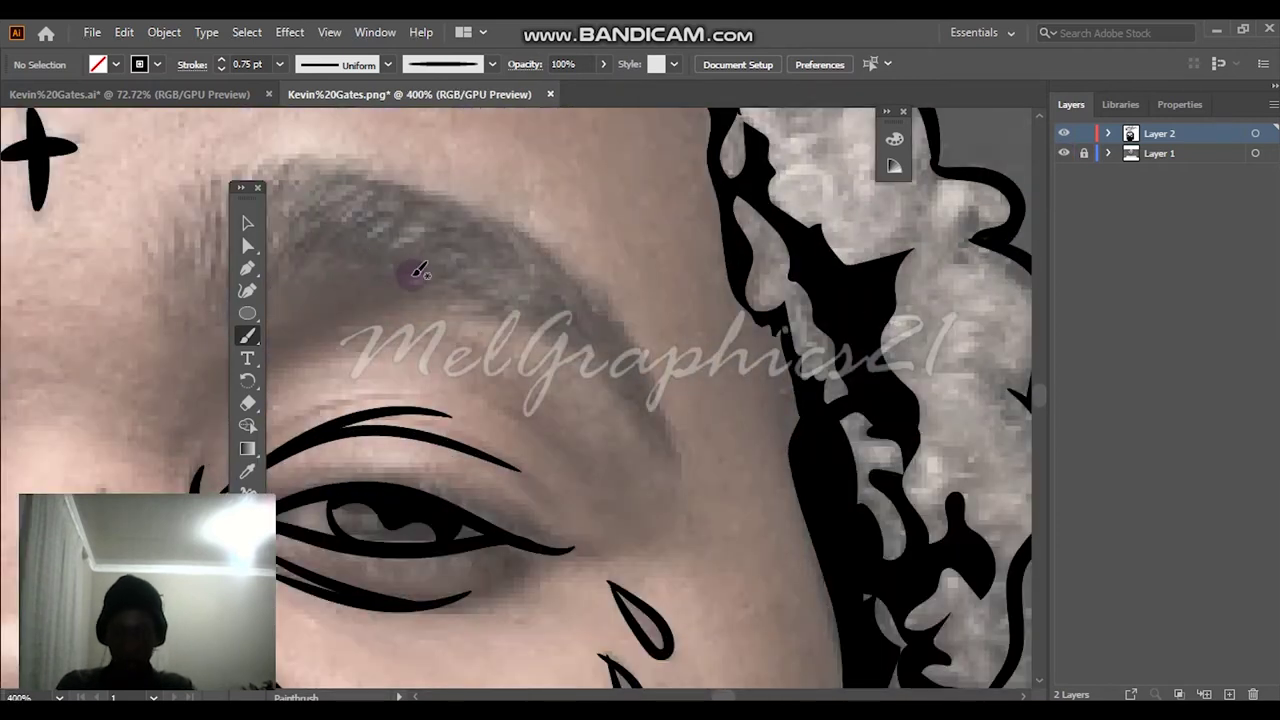
scroll(422, 275, left, 3)
key(n)
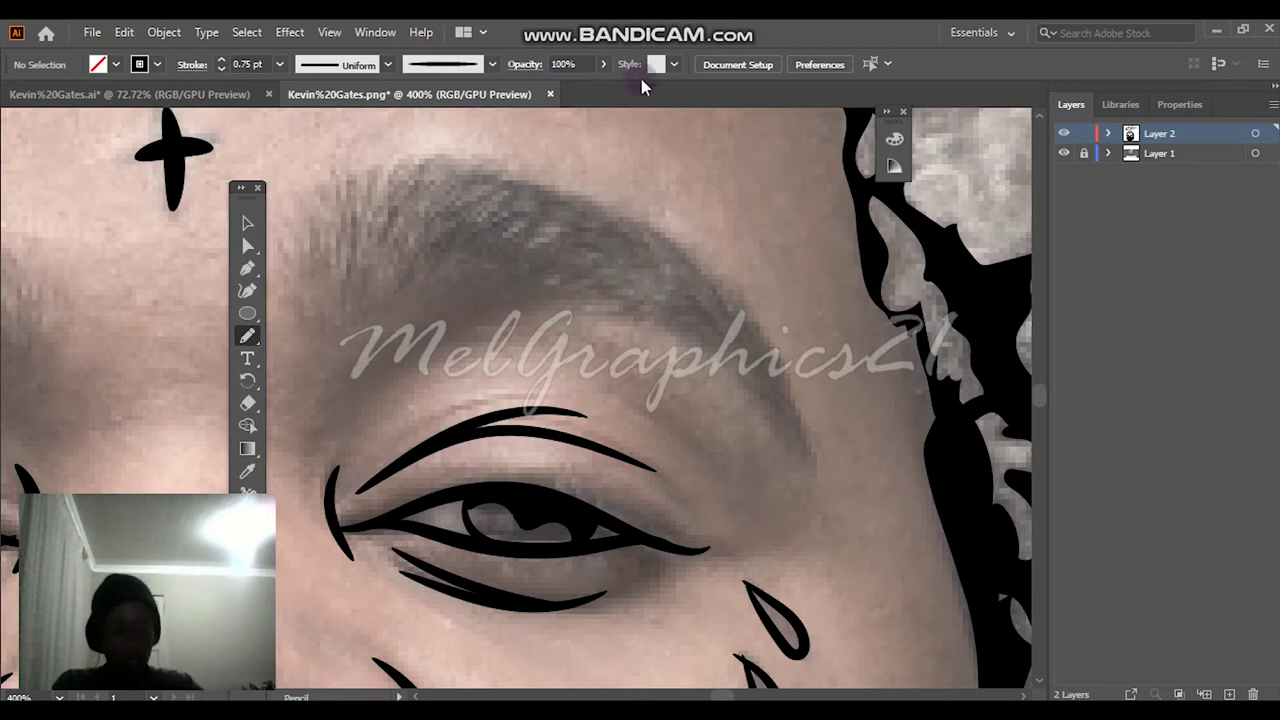
click(247, 336)
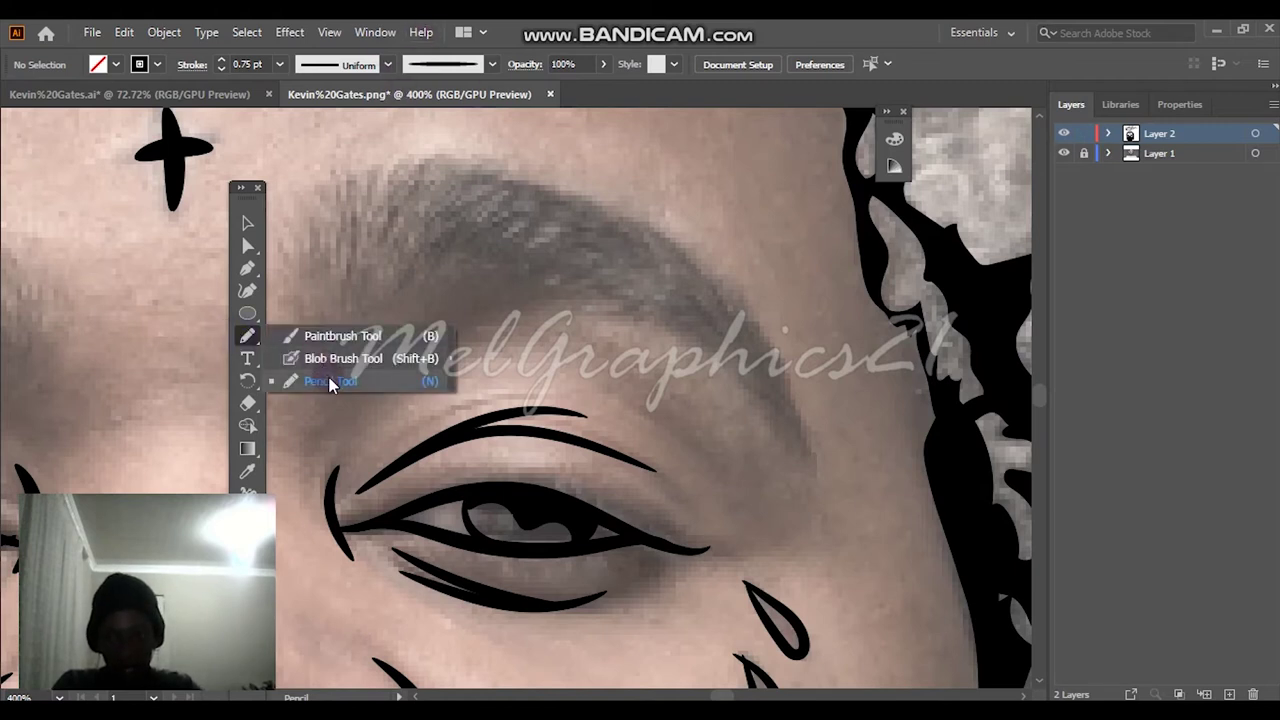
click(756, 345)
drag(684, 331, 751, 377)
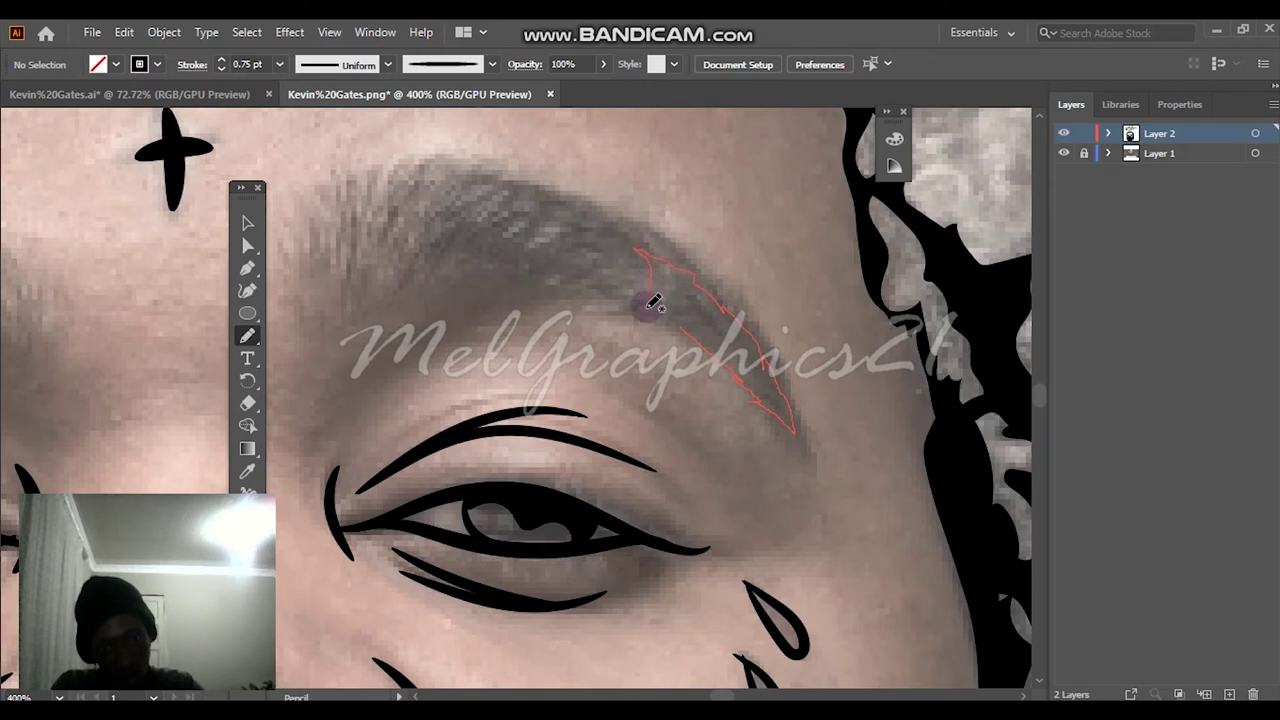
drag(679, 319, 642, 258)
Swap the fill and stroke of the eyebrow shape so it has a solid black fill and no stroke.
click(248, 222)
click(648, 265)
click(648, 262)
drag(248, 187, 346, 138)
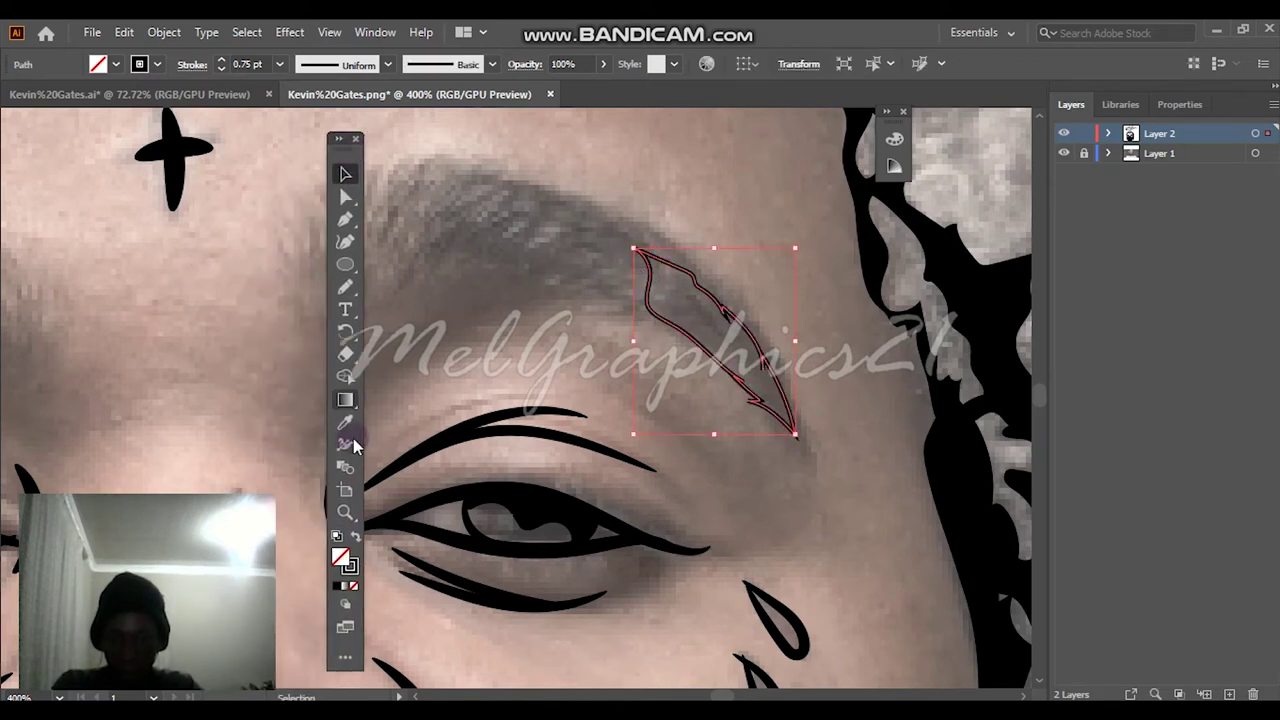
click(356, 538)
click(393, 257)
drag(343, 139, 306, 149)
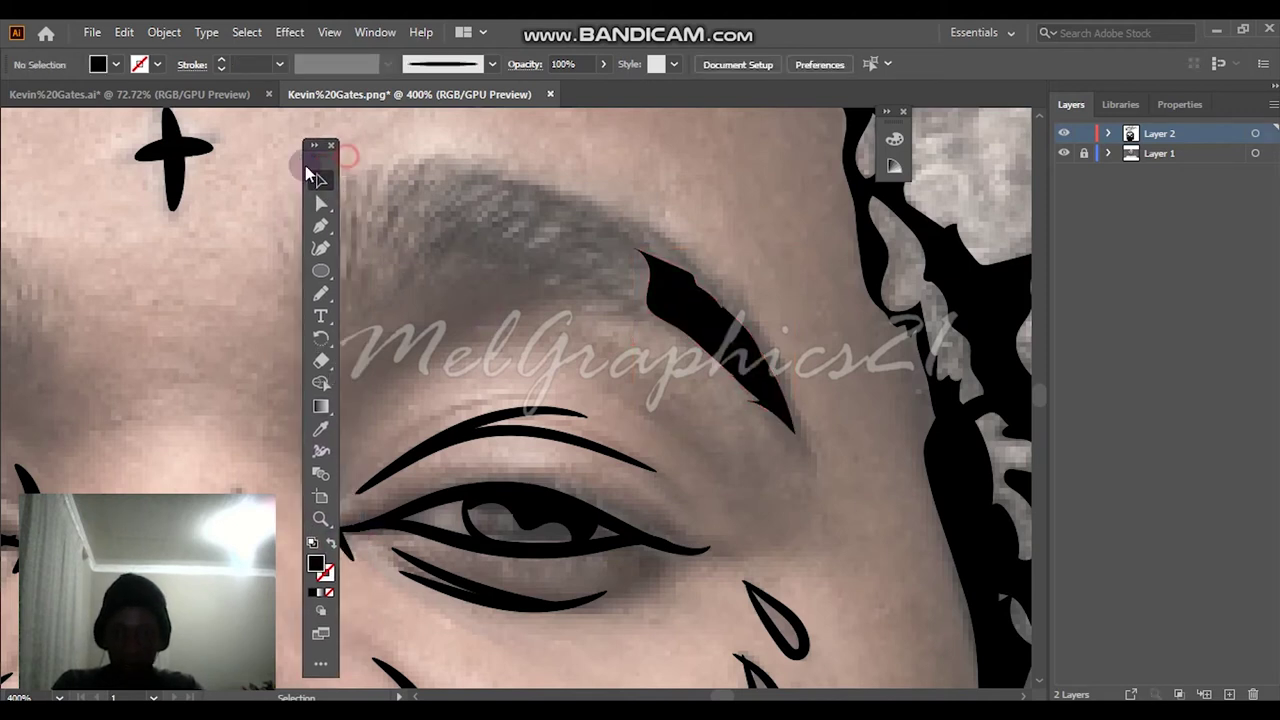
Complete the right eyebrow in black, reflect a copy across the vertical axis and position it over the left eyebrow.
key(n)
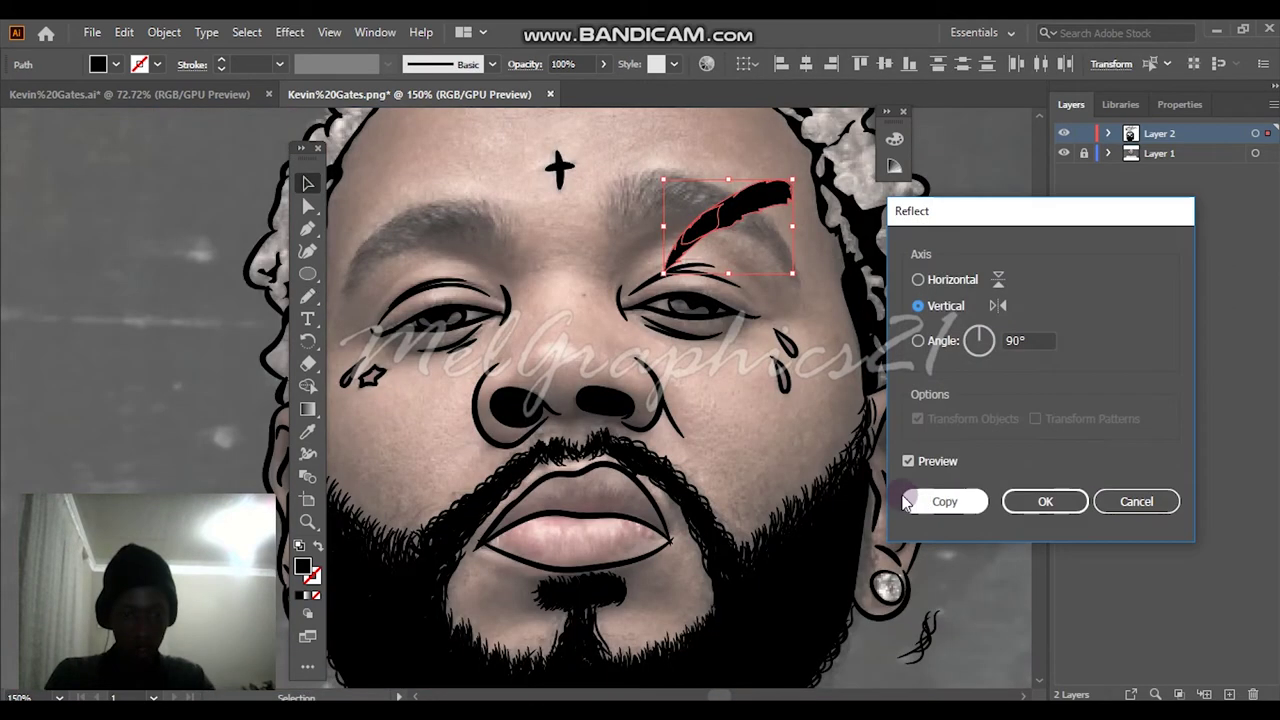
click(943, 500)
drag(790, 208, 493, 212)
drag(469, 220, 480, 220)
drag(470, 227, 468, 230)
click(546, 234)
Examine both eyebrows by hiding and showing the photo and line-art layers, and view the sample strokes above the artboard.
key(ctrl+0)
click(1064, 153)
click(1064, 153)
click(1064, 133)
click(1064, 133)
click(1064, 153)
click(1064, 153)
scroll(695, 261, up, 3)
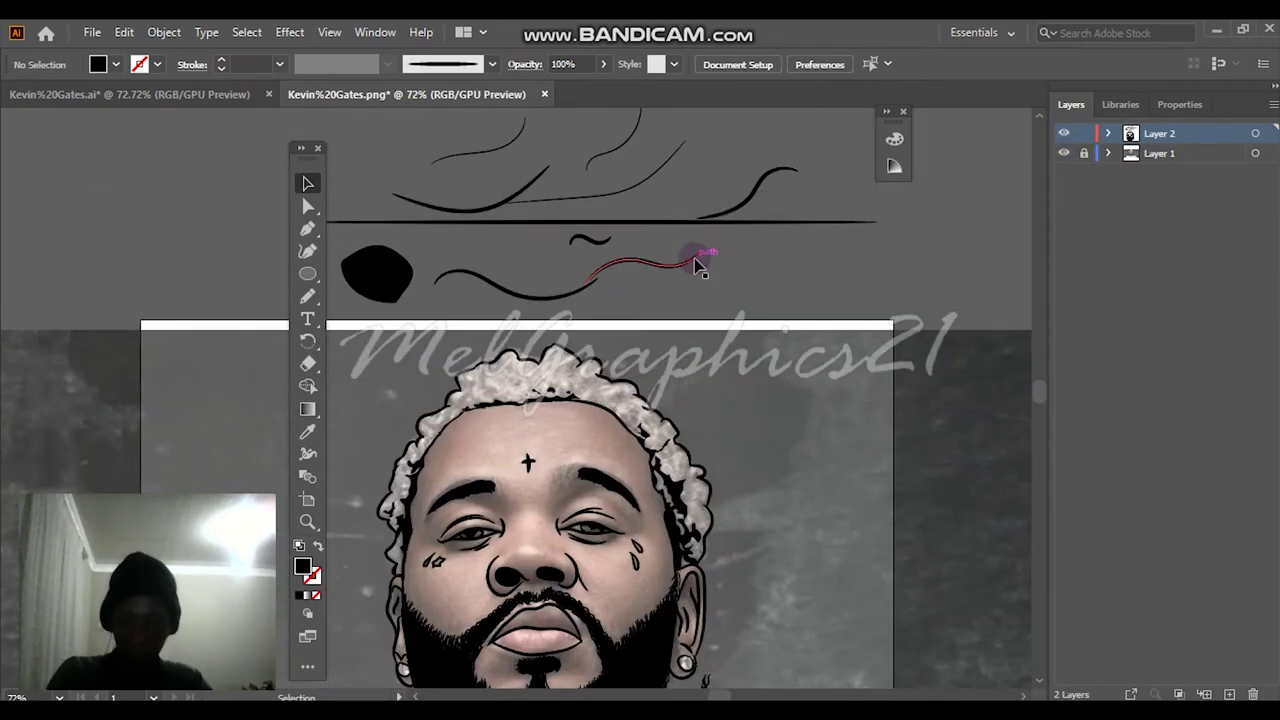
Set the Paintbrush stroke to 0.5 pt, paint trial strokes above the artboard, and add hair strokes along the right eyebrow.
key(b)
drag(740, 274, 875, 272)
click(280, 65)
click(308, 106)
drag(777, 243, 861, 232)
scroll(630, 508, up, 4)
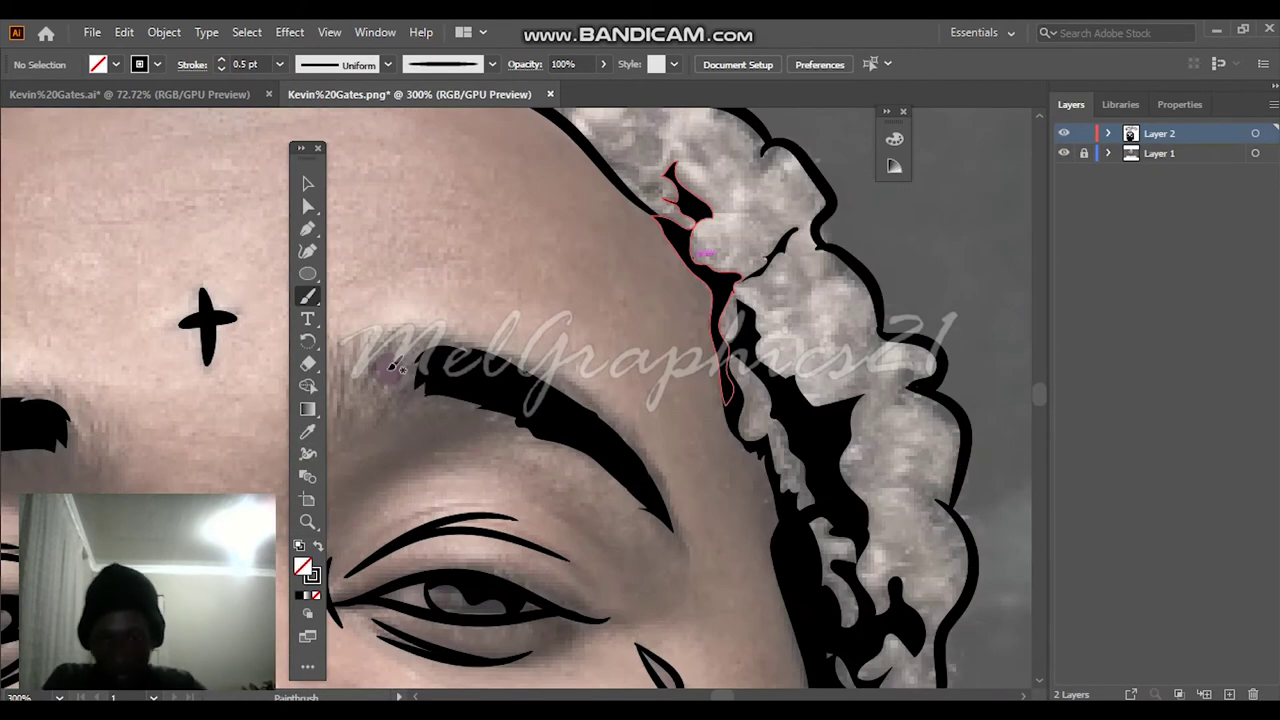
drag(393, 366, 420, 370)
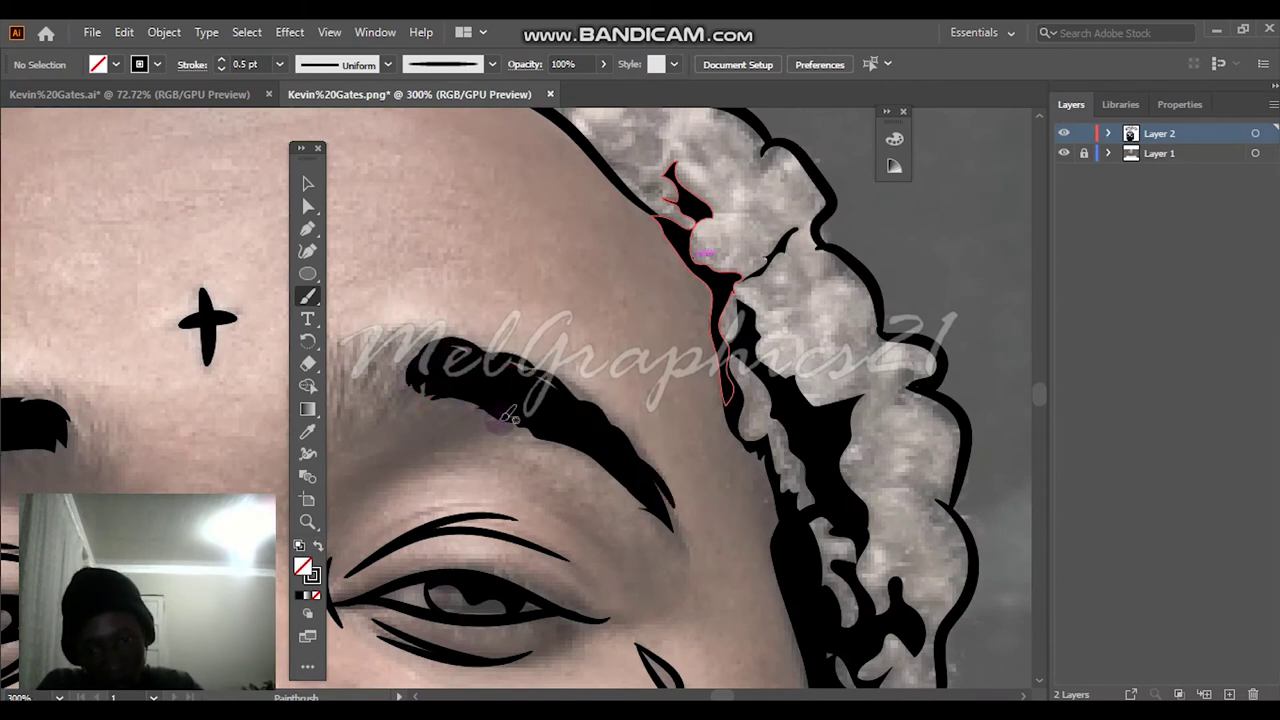
Reduce the brush stroke to 0.25 pt, paint fine curved hairs on the right eyebrow's inner end, and check them without the photo.
click(279, 64)
click(300, 86)
scroll(420, 374, up, 1)
drag(468, 380, 466, 462)
drag(478, 432, 616, 403)
key(ctrl+z)
mouse_move(492, 372)
mouse_down()
mouse_move(482, 462)
mouse_move(484, 430)
mouse_up()
drag(576, 320, 502, 424)
drag(622, 324, 537, 415)
drag(576, 318, 514, 368)
drag(522, 342, 484, 406)
drag(567, 341, 533, 402)
drag(582, 354, 538, 423)
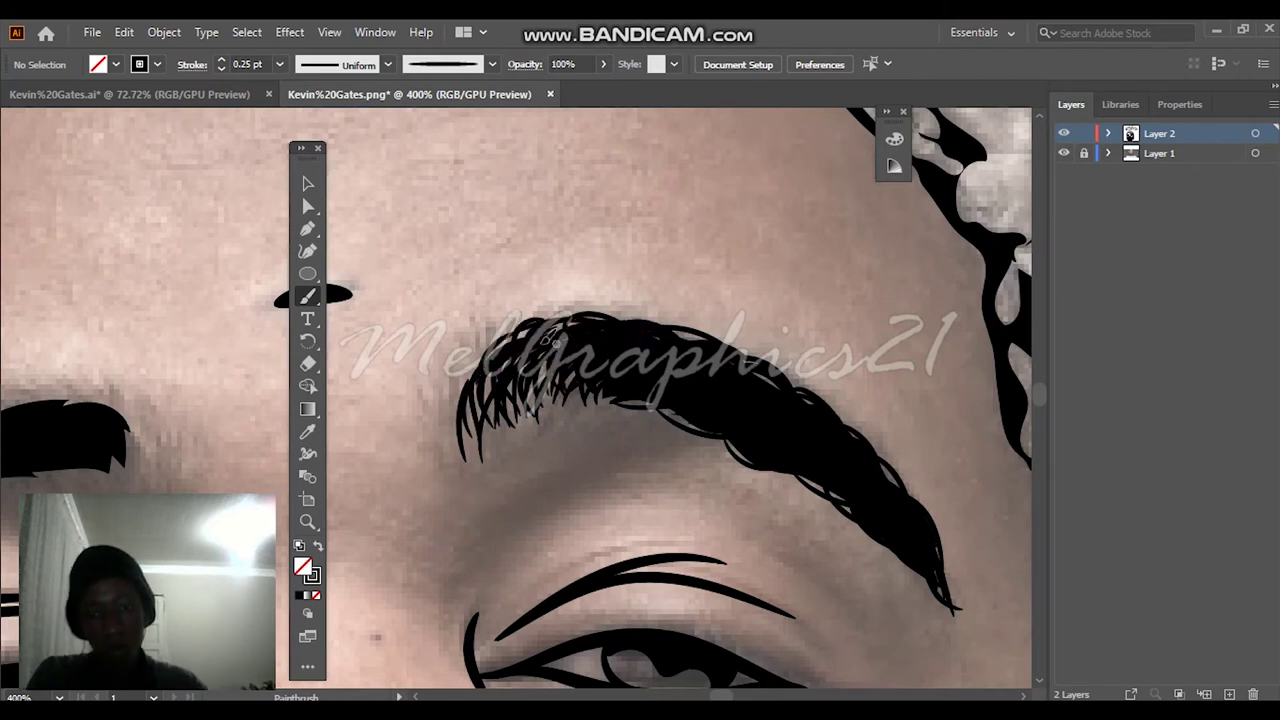
key(ctrl+0)
click(1063, 153)
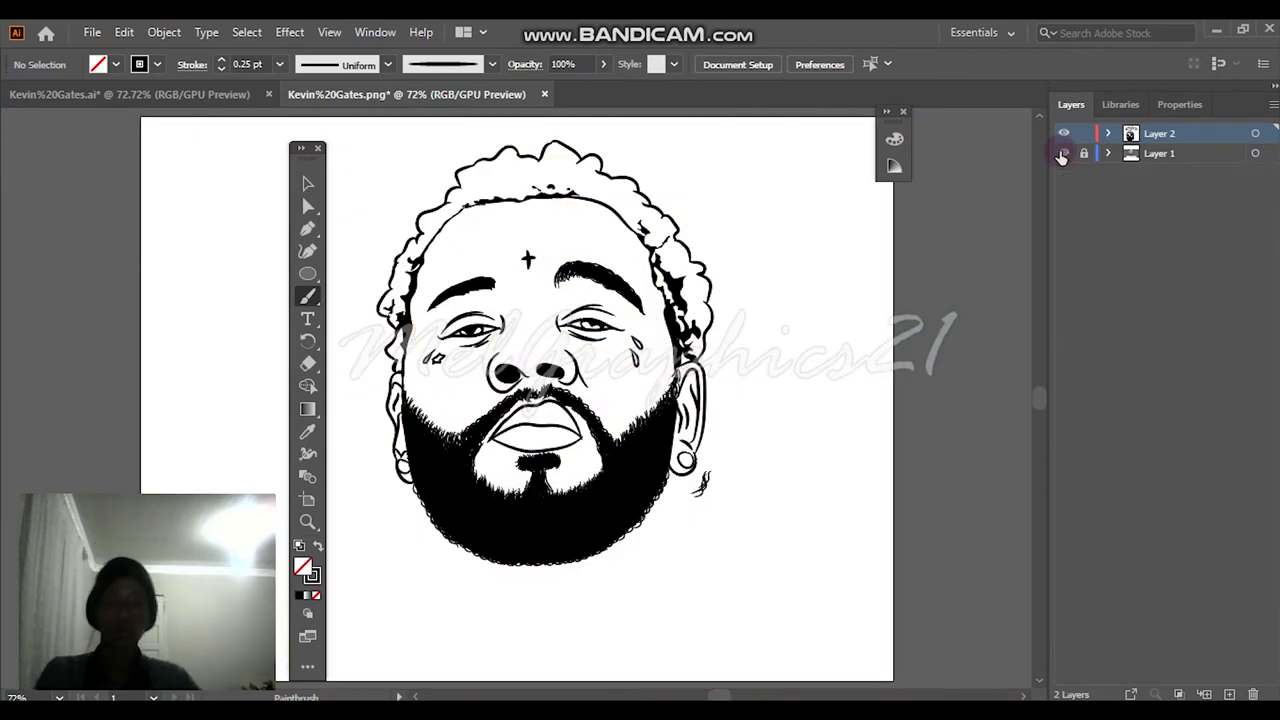
click(1063, 154)
Paint fine 0.25 pt hairs around the inner end and along the upper edge of the left eyebrow.
scroll(464, 280, up, 5)
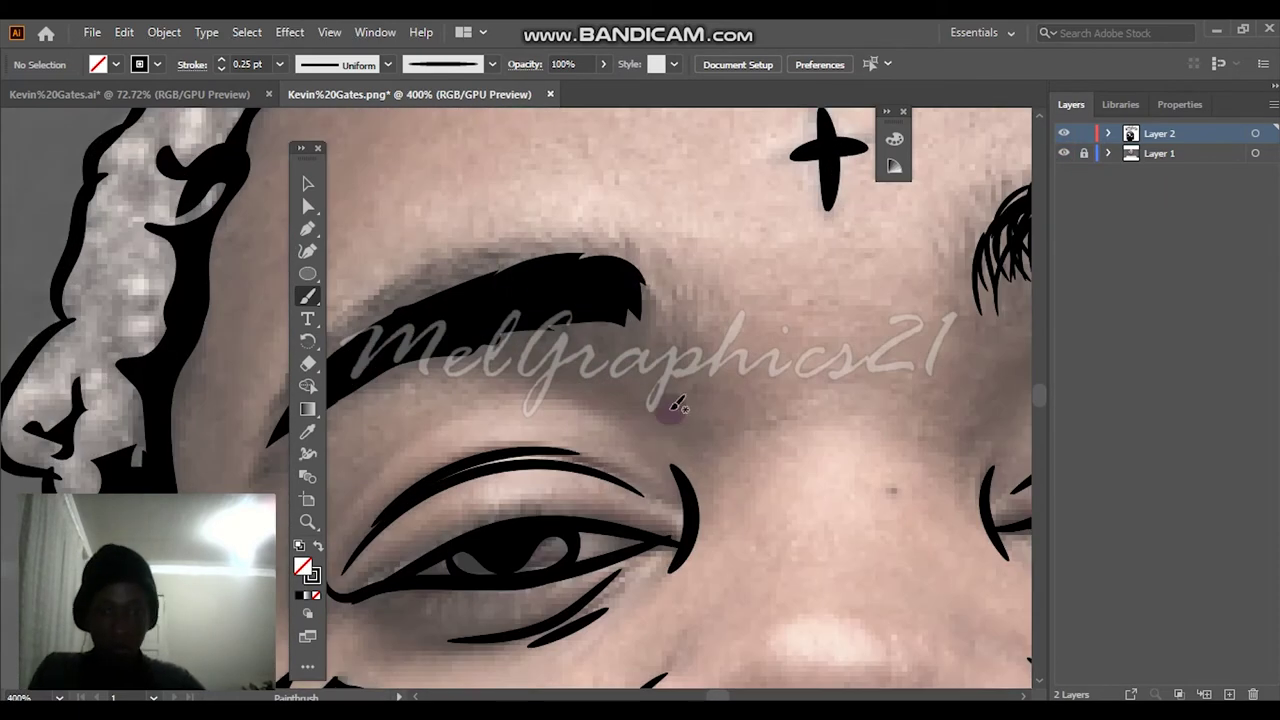
drag(688, 288, 682, 346)
drag(646, 283, 672, 345)
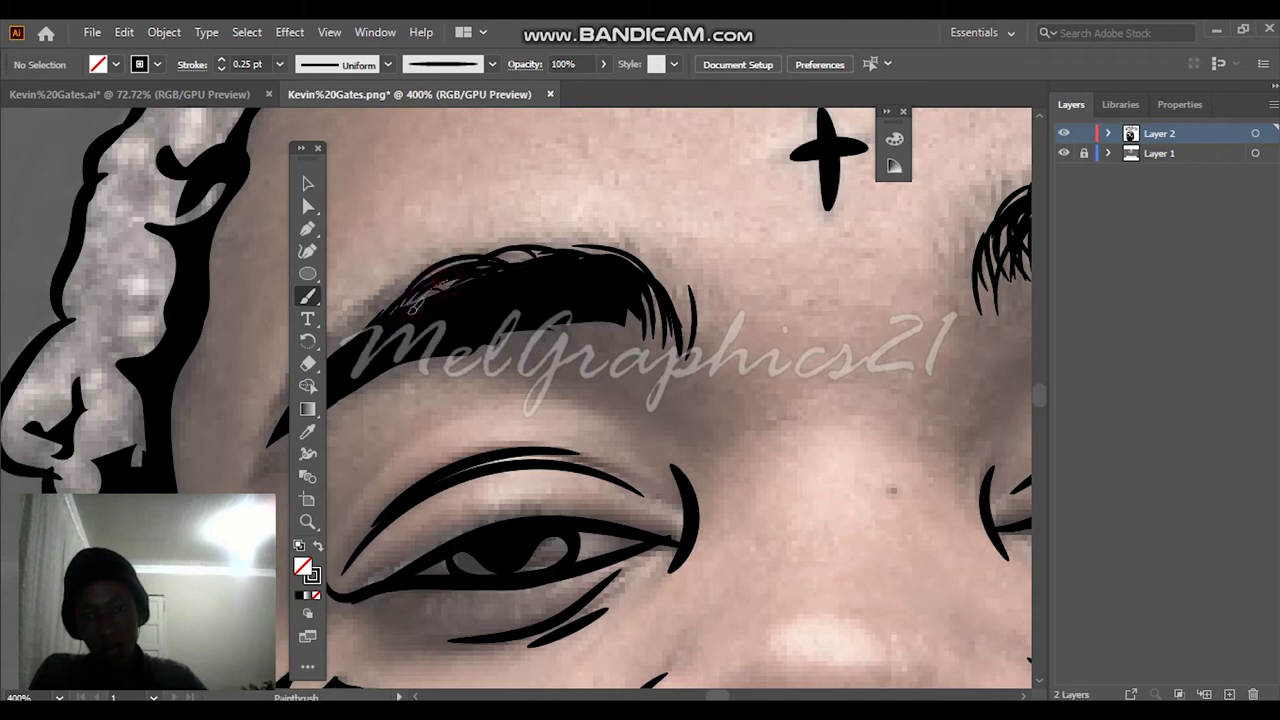
scroll(362, 311, up, 3)
scroll(368, 307, down, 3)
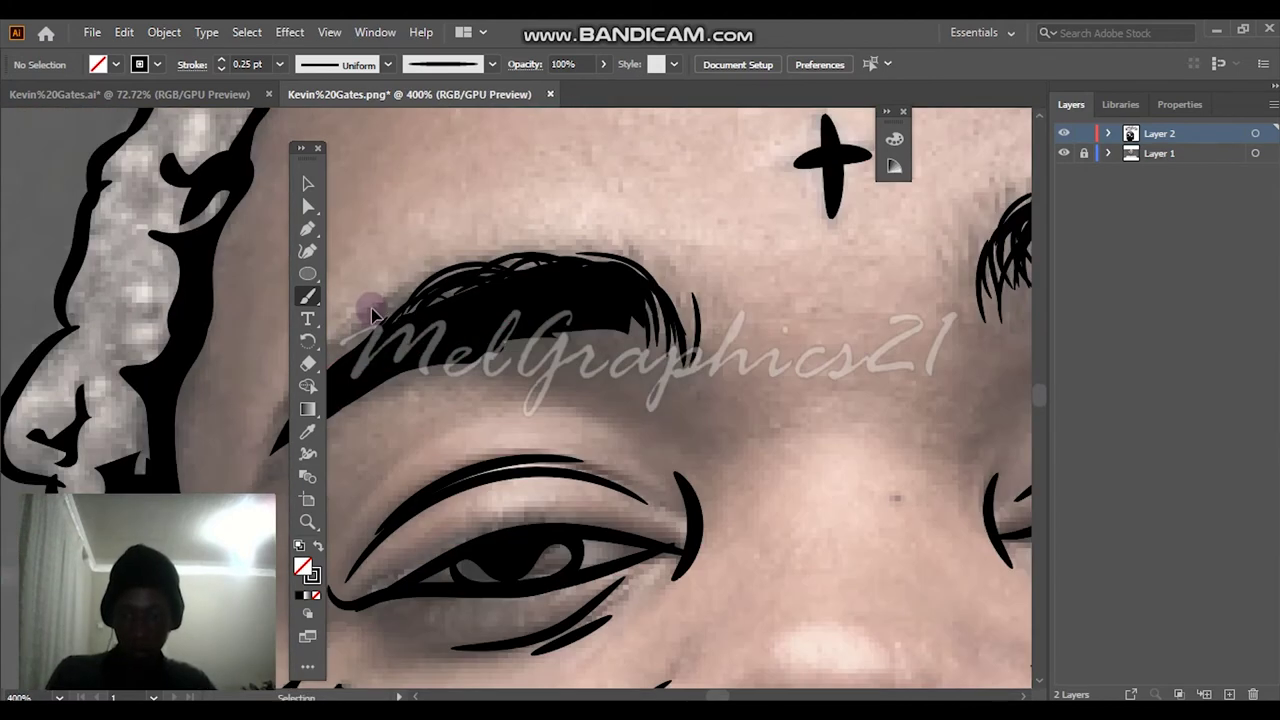
drag(400, 311, 567, 319)
scroll(600, 318, up, 1)
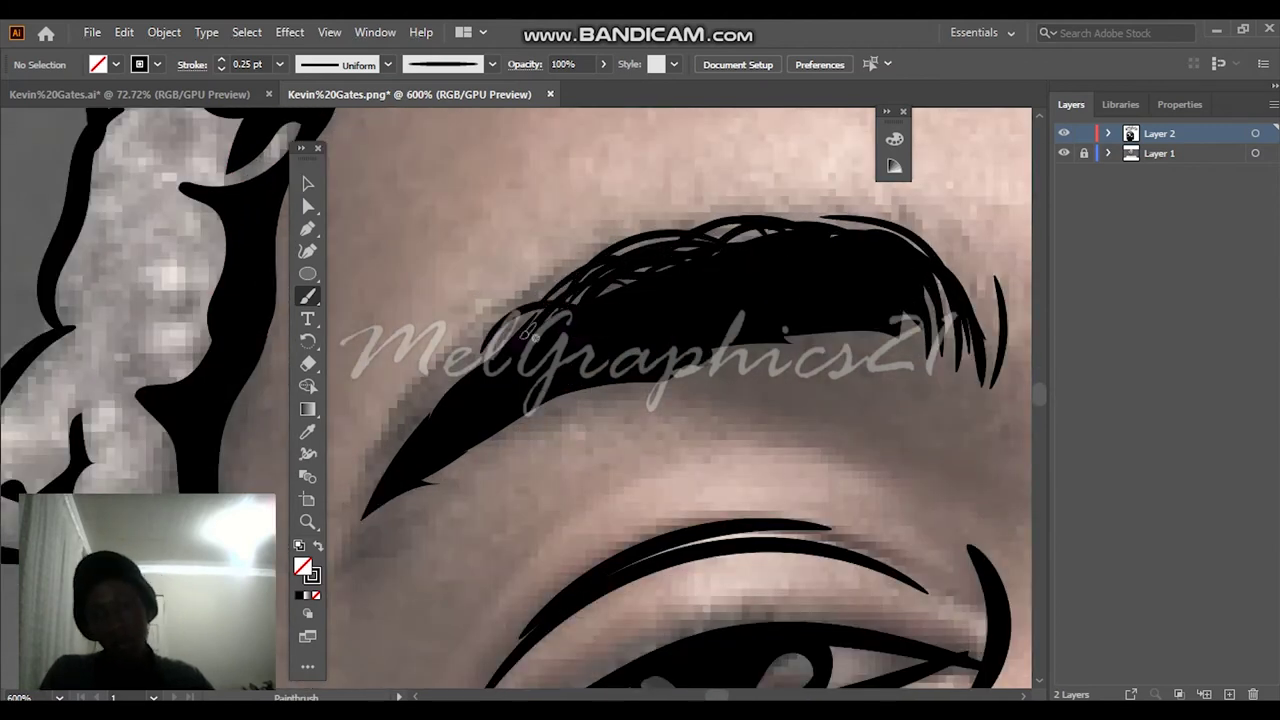
Paint overlapping hairs over the left eyebrow's outer half, its tip and along its lower edge.
drag(434, 428, 507, 334)
mouse_move(464, 388)
mouse_down()
mouse_move(542, 300)
mouse_move(580, 296)
mouse_up()
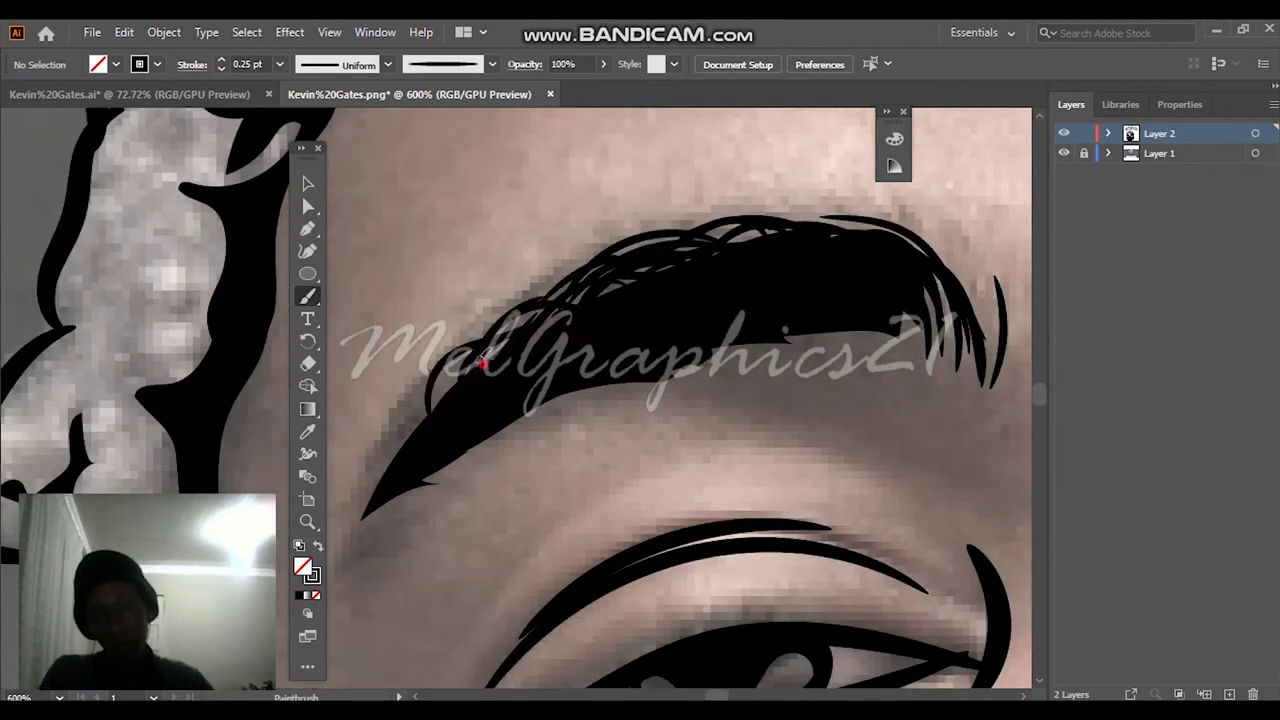
drag(407, 468, 472, 362)
drag(347, 539, 406, 433)
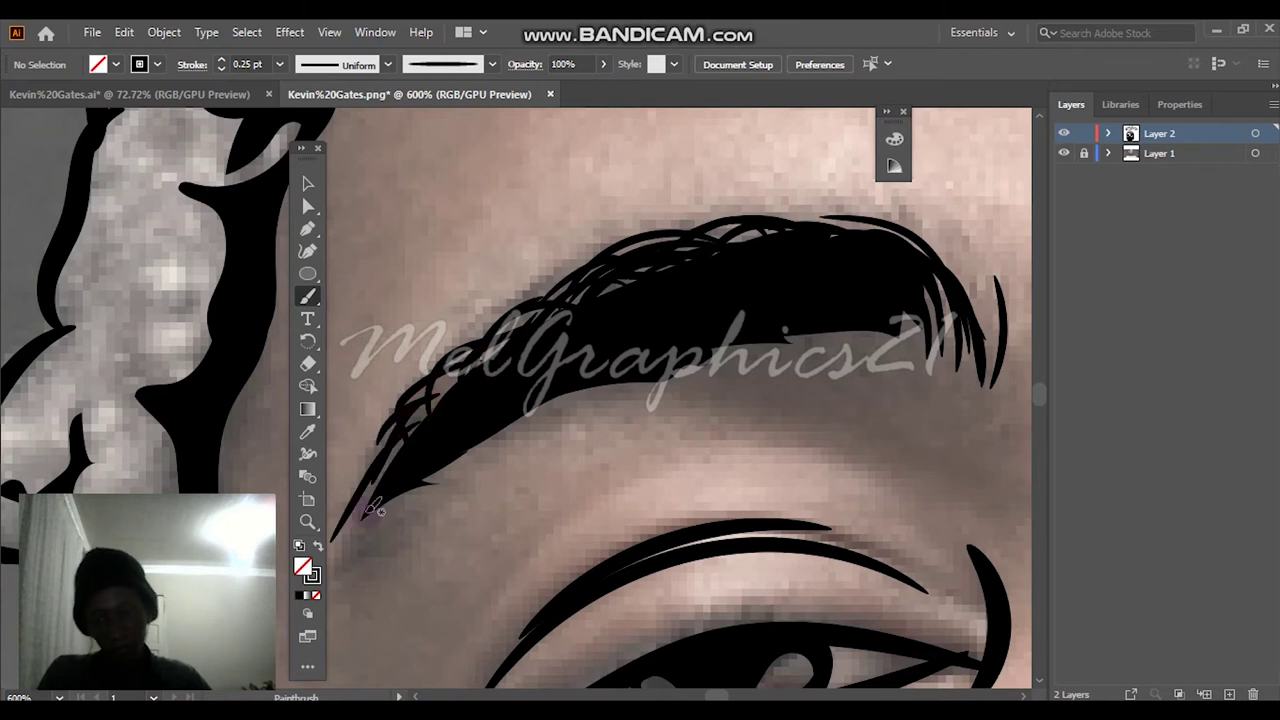
scroll(400, 488, left, 2)
drag(429, 523, 471, 457)
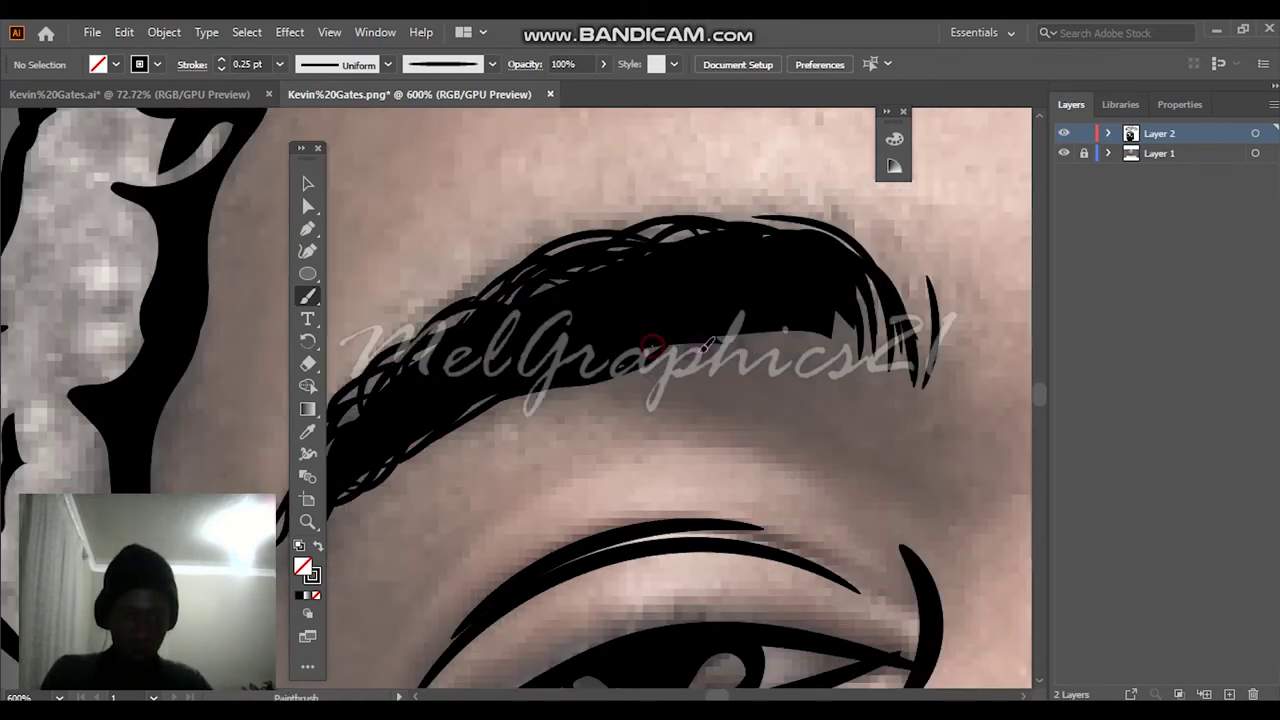
mouse_move(705, 345)
mouse_down()
mouse_move(750, 333)
mouse_move(840, 344)
mouse_move(845, 300)
mouse_up()
Hide the photo layer and delete the stray test strokes beside the right ear.
key(ctrl+0)
click(1063, 153)
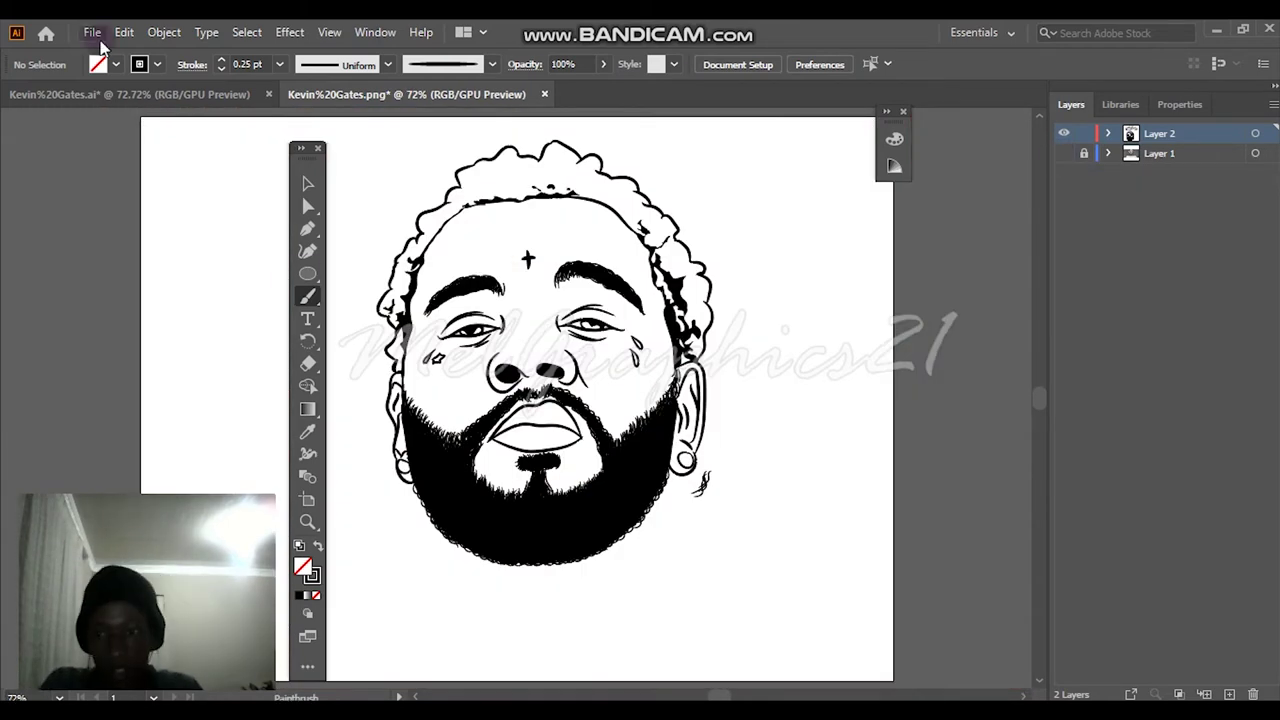
click(308, 184)
drag(345, 145, 812, 510)
click(703, 484)
key(Delete)
Select all the line art, expand its appearance and combine the shapes with the Pathfinder.
key(ctrl+a)
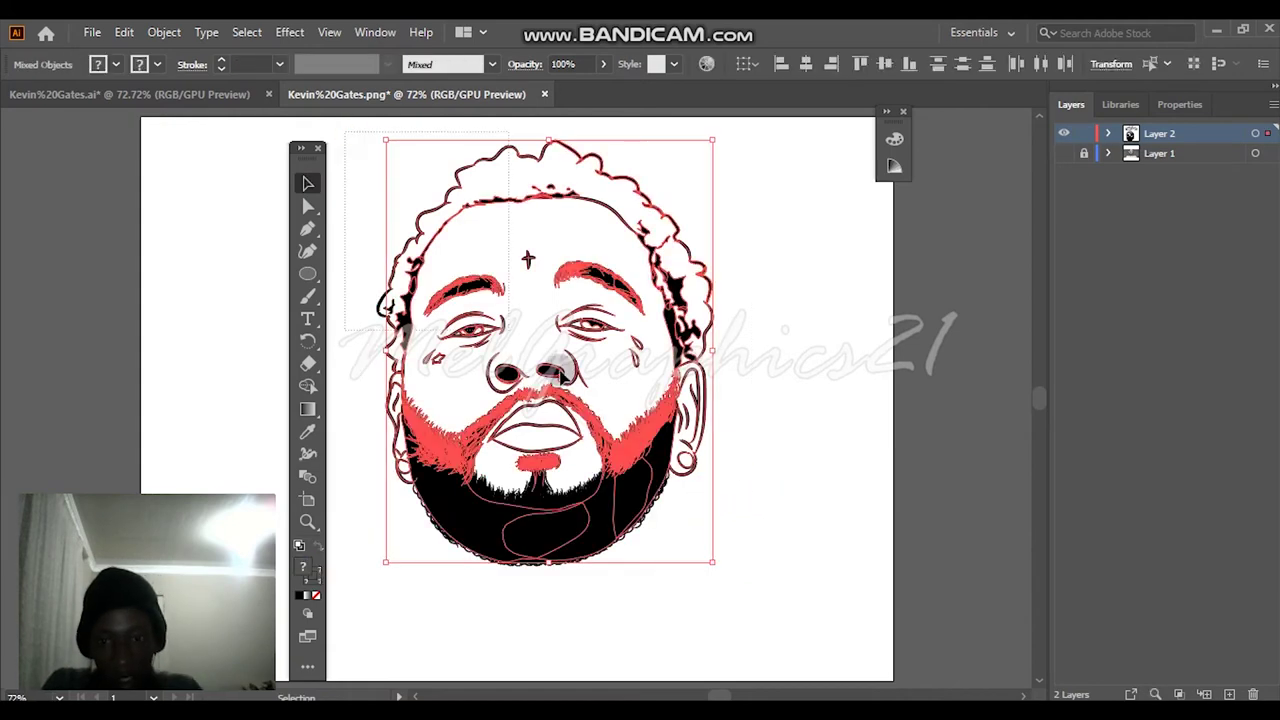
click(164, 32)
click(302, 266)
mouse_move(1180, 104)
mouse_down()
mouse_move(1094, 121)
mouse_move(1178, 104)
mouse_up()
click(1260, 567)
click(1143, 670)
click(785, 440)
Inspect the expanded outlines up close, then duplicate Layer 2 and lock the copy above the original.
scroll(700, 282, up, 4)
scroll(647, 233, up, 3)
scroll(406, 229, left, 4)
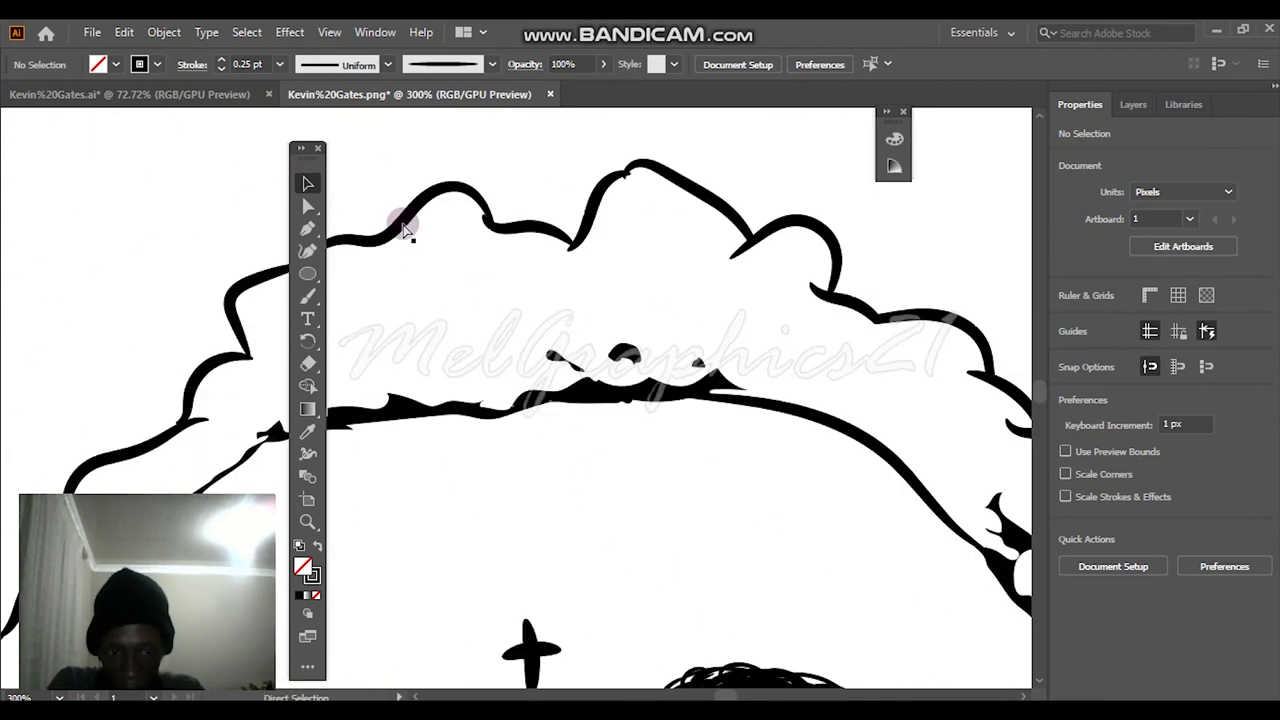
scroll(410, 231, down, 8)
scroll(415, 234, left, 3)
scroll(480, 250, right, 3)
key(ctrl+0)
click(1133, 104)
drag(1170, 134, 1194, 366)
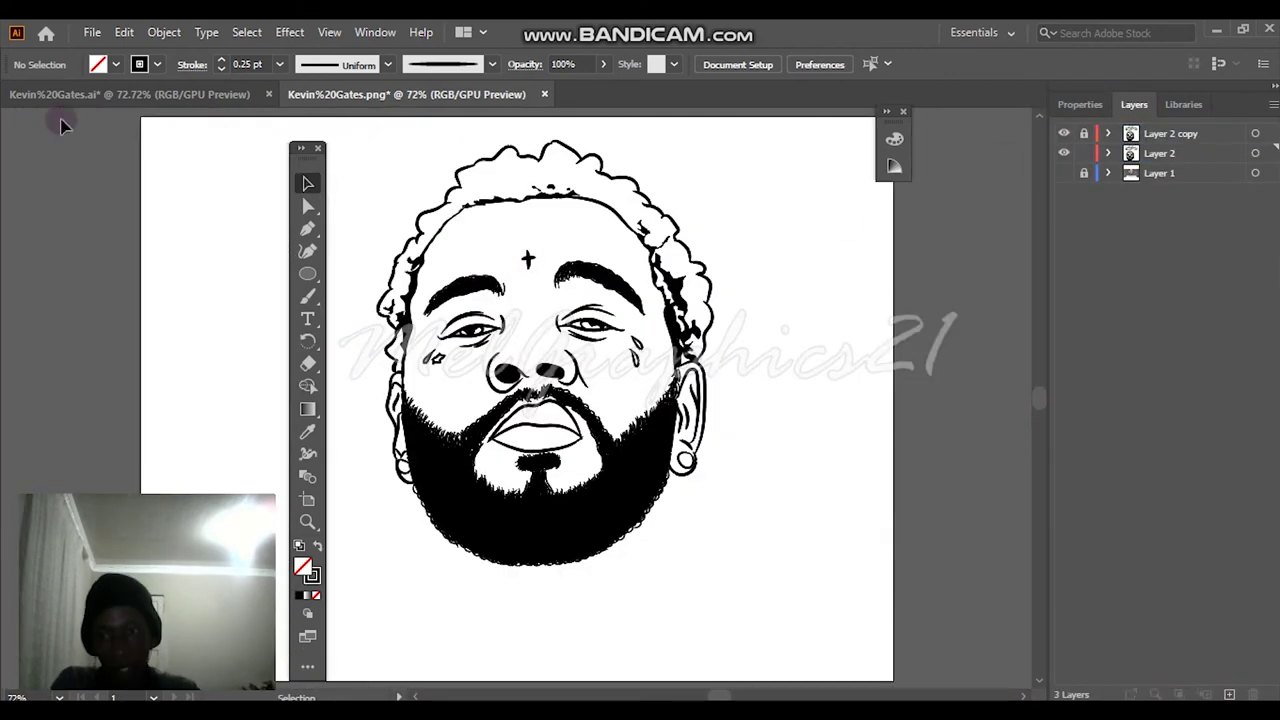
Set the fill colour to the brown skin tone AD7B59.
double_click(302, 566)
click(1011, 309)
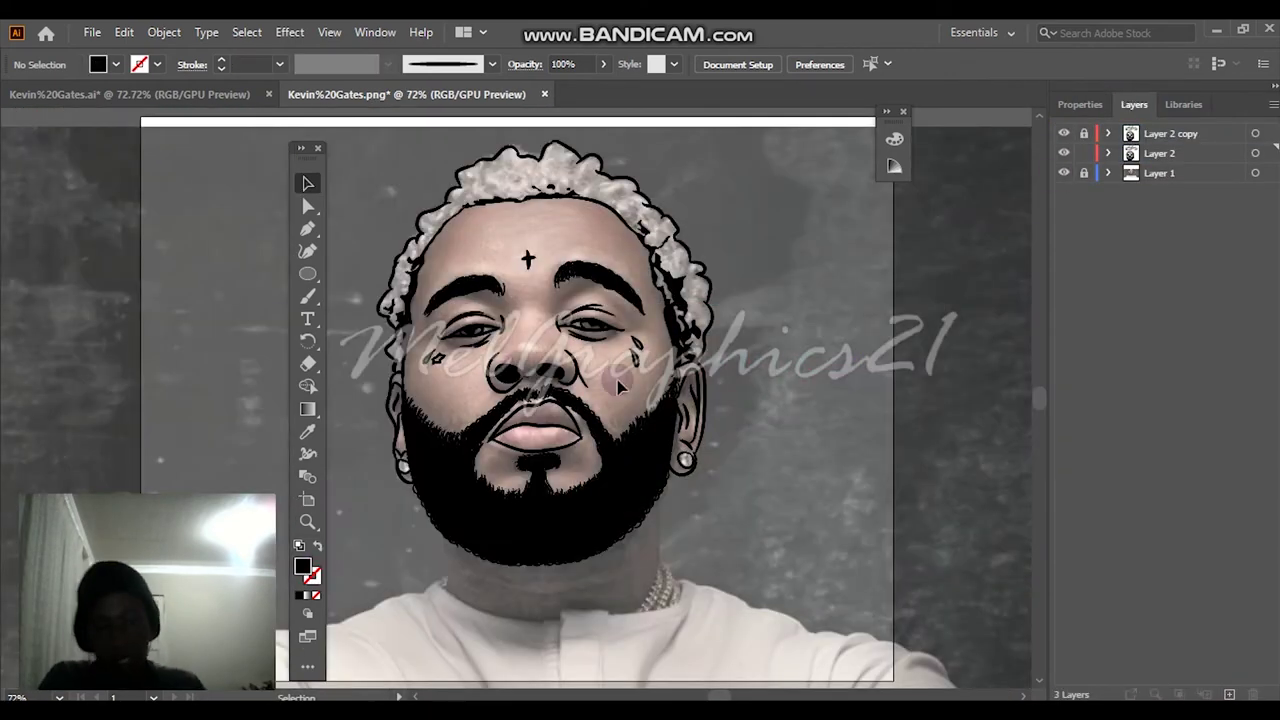
double_click(302, 566)
click(1060, 420)
click(900, 289)
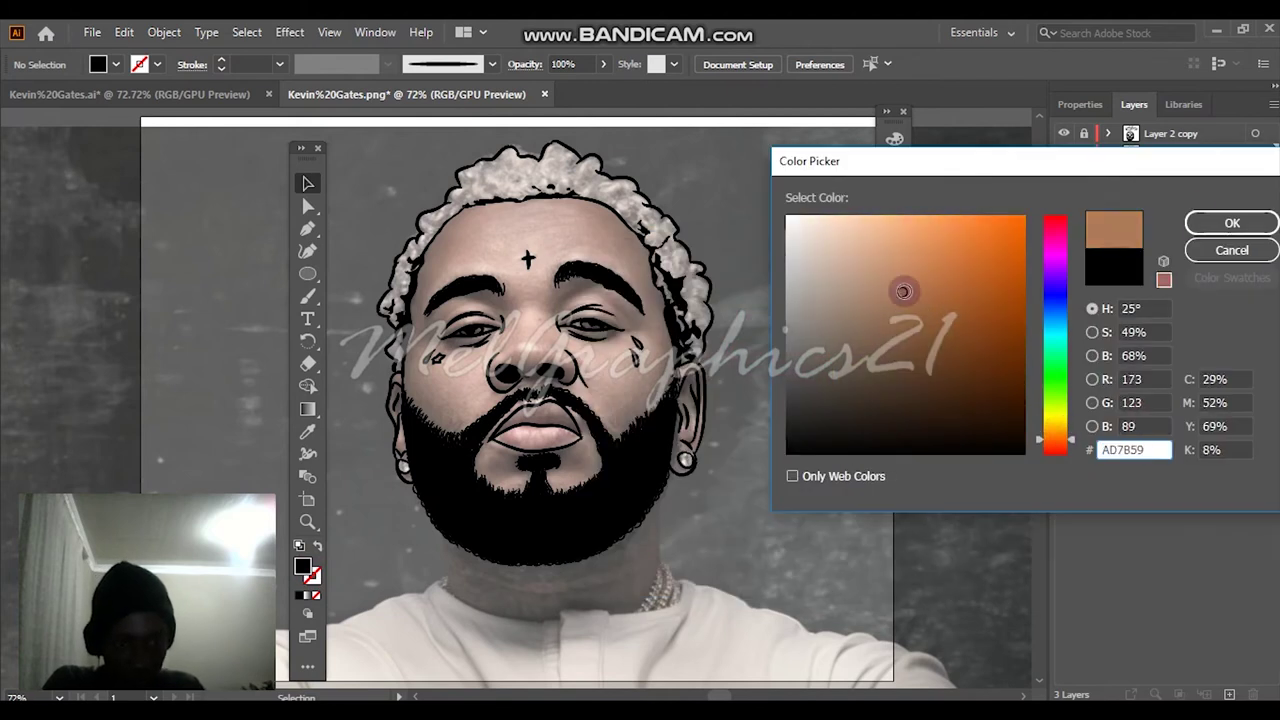
click(1229, 220)
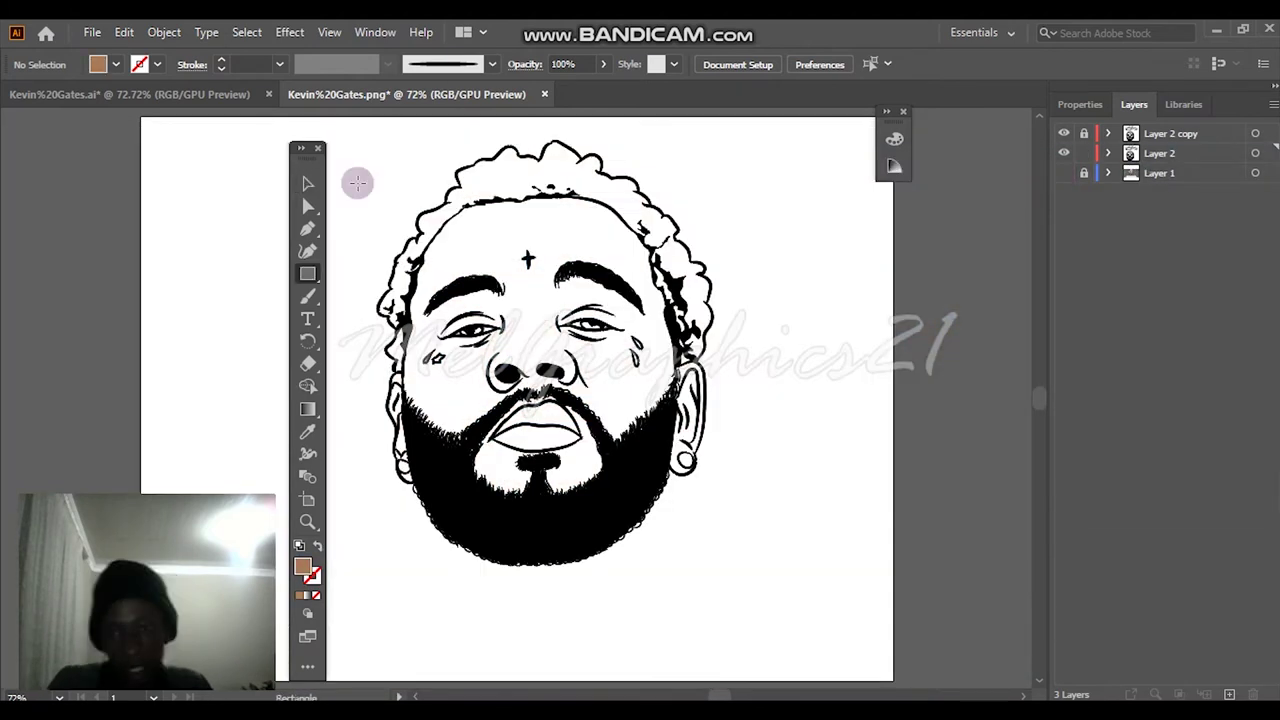
Draw a brown rectangle covering the whole head and send it behind the line art.
drag(351, 134, 768, 567)
click(723, 551)
click(700, 424)
right_click(470, 241)
click(308, 184)
right_click(386, 190)
mouse_move(460, 504)
click(640, 566)
click(783, 279)
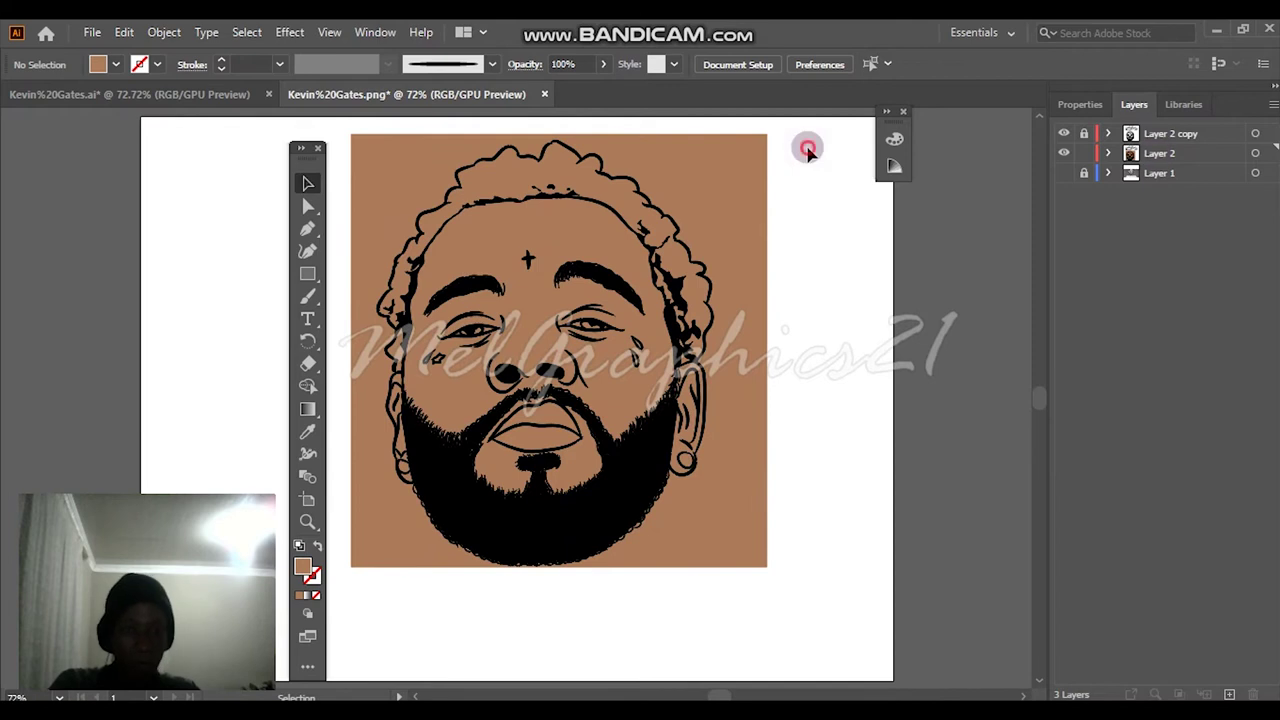
Select the brown rectangle together with the line art and split them into separate regions with the Pathfinder.
drag(806, 147, 287, 190)
click(1080, 105)
click(1257, 580)
click(1146, 671)
Isolate the resulting group and delete the brown area outside the head.
right_click(748, 242)
click(828, 377)
click(846, 249)
click(757, 221)
key(Delete)
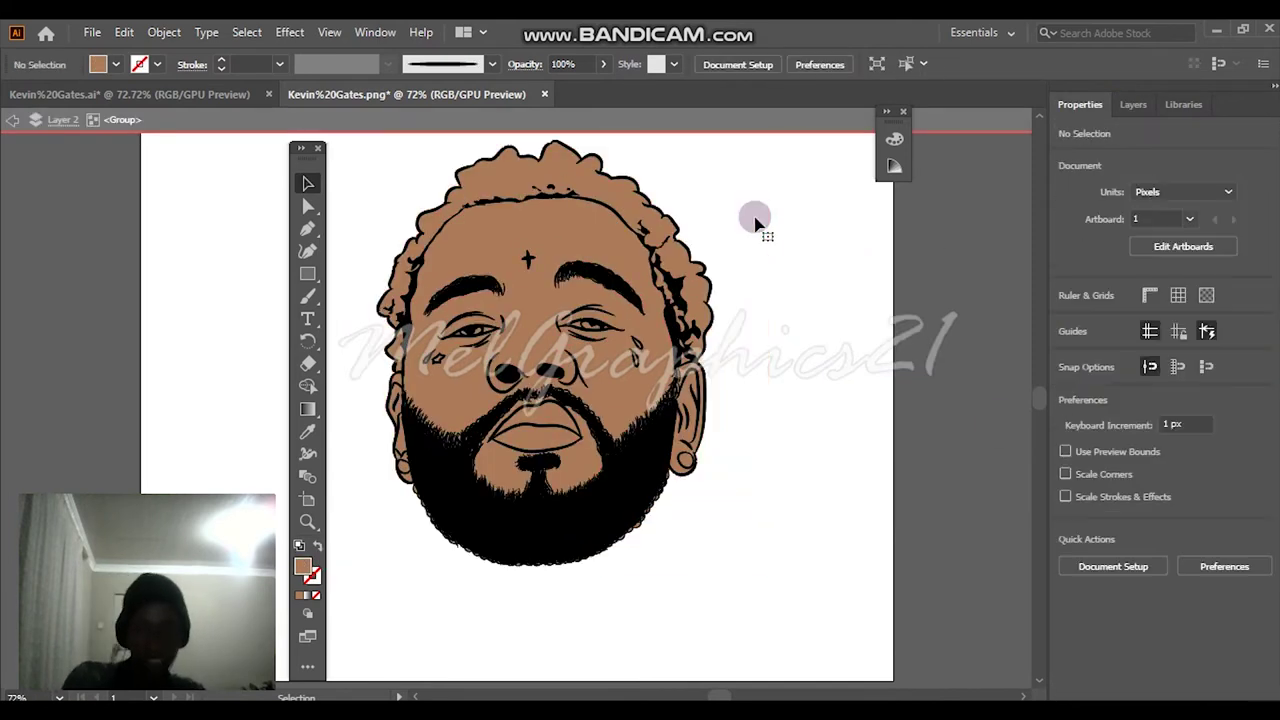
Recolour the main hair region from the skin tone to a pale cream fill.
scroll(594, 187, up, 2)
click(594, 187)
double_click(302, 566)
drag(1026, 163, 969, 64)
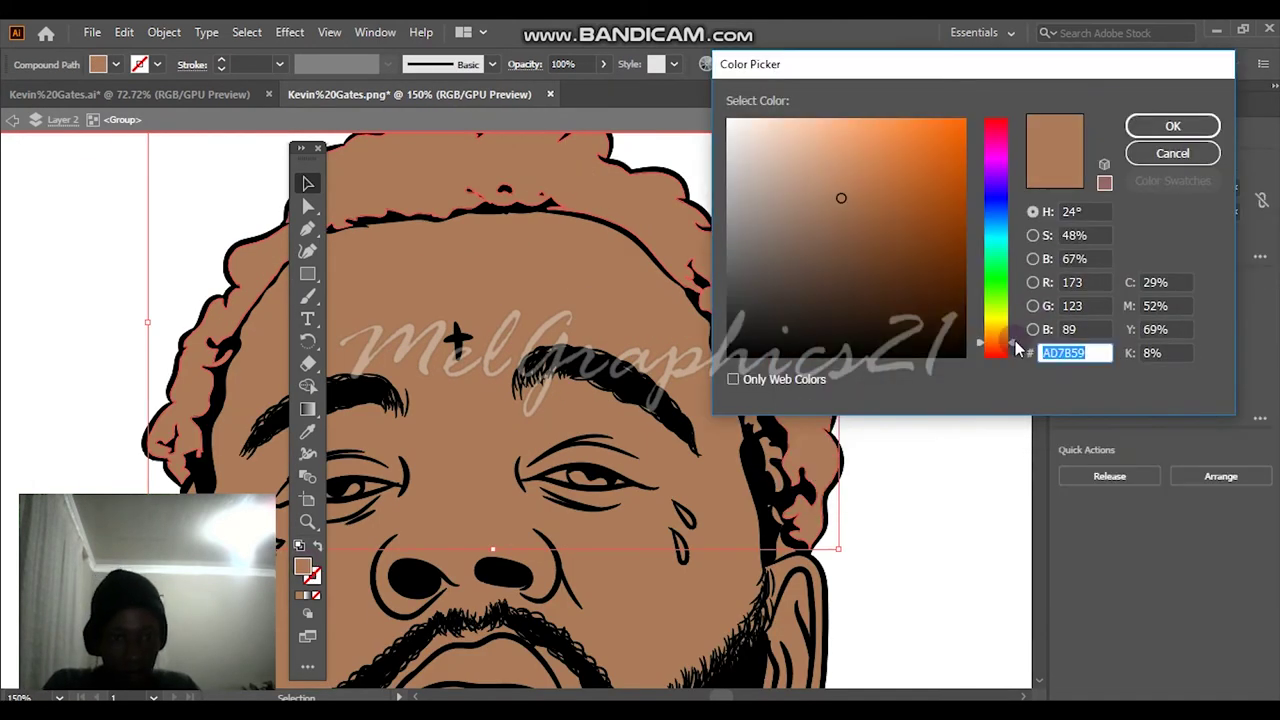
drag(1011, 340, 1011, 315)
click(754, 119)
click(1170, 127)
click(743, 149)
key(Return)
click(914, 194)
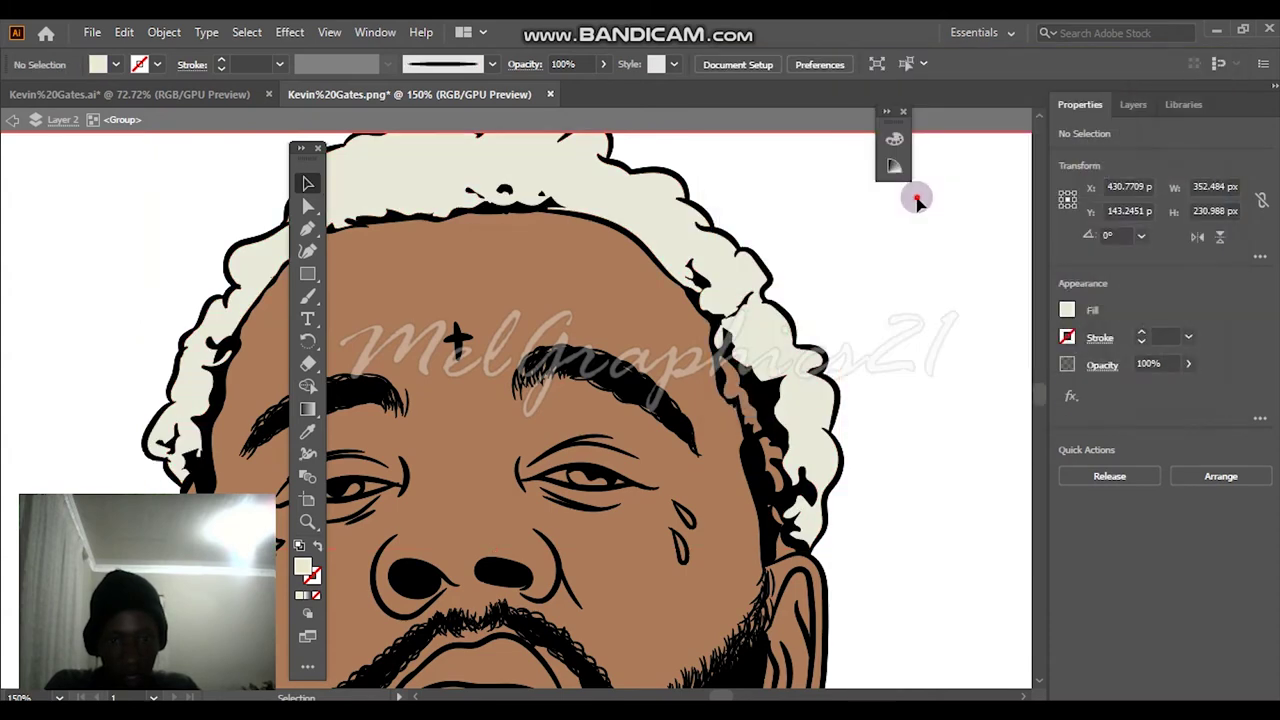
Make the hair region's fill more saturated until it is a light pastel yellow.
click(806, 338)
double_click(302, 566)
click(766, 120)
click(1173, 126)
click(906, 234)
key(ctrl+0)
click(662, 228)
double_click(302, 566)
click(789, 119)
click(1173, 126)
click(706, 262)
Fill the small hair gaps along the right hairline with the yellow sampled from the hair.
scroll(704, 265, up, 4)
click(603, 445)
click(308, 432)
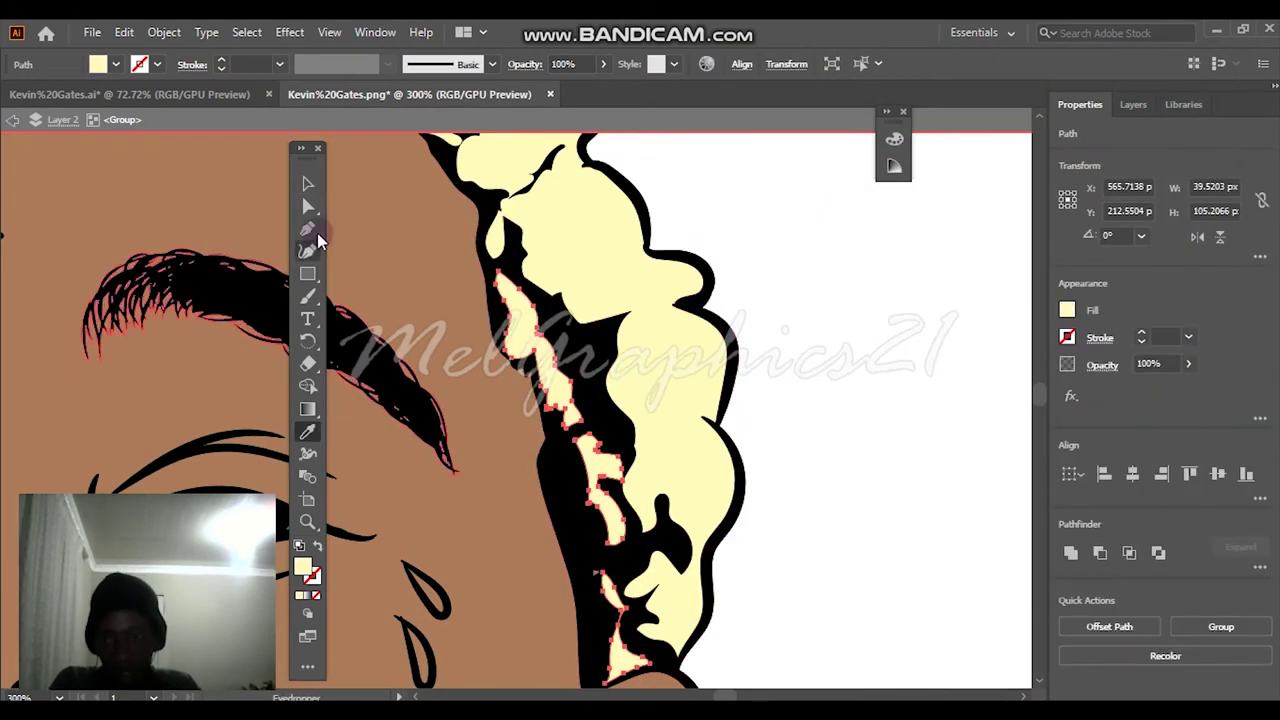
click(308, 183)
scroll(604, 474, up, 8)
click(597, 440)
click(308, 432)
click(757, 520)
click(308, 184)
Fill the remaining brown hair piece above the left ear with the yellow sampled from the hair.
scroll(610, 420, down, 9)
scroll(500, 344, up, 5)
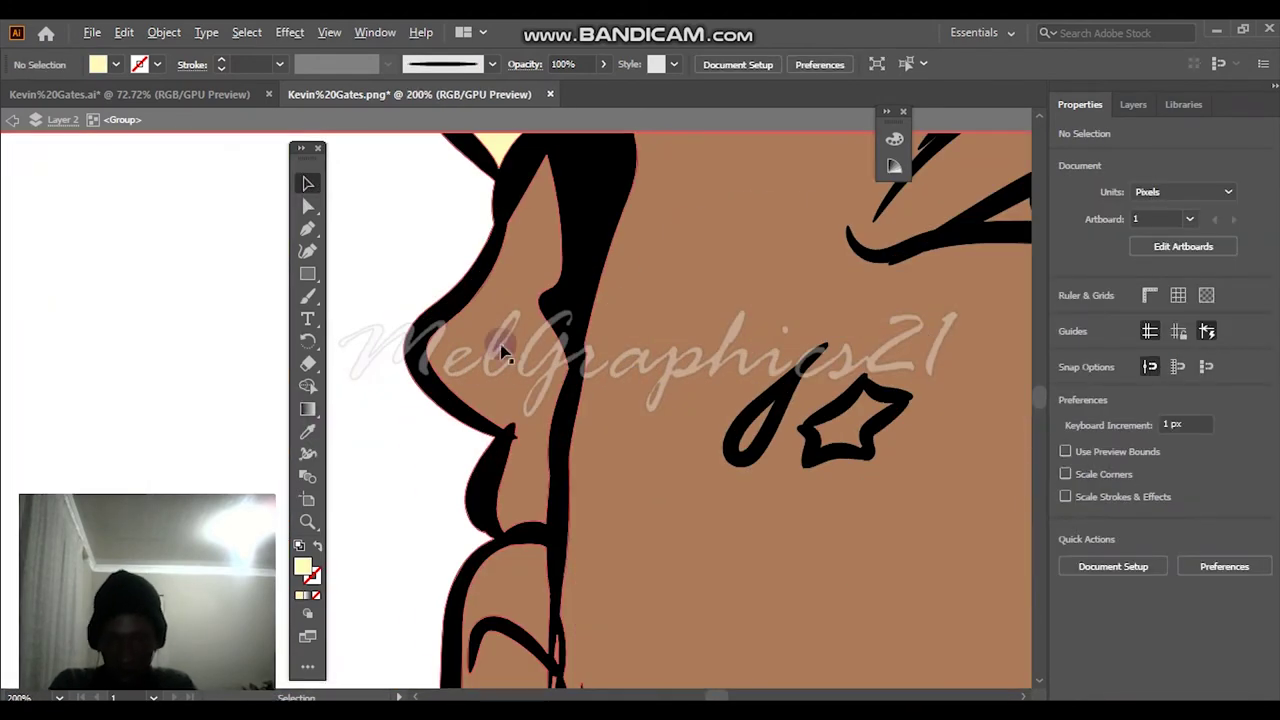
click(502, 348)
scroll(505, 352, up, 3)
click(308, 432)
click(485, 274)
click(308, 183)
click(403, 317)
Select both corner areas of the right eye and fill them with an off-white colour.
scroll(403, 317, down, 5)
click(997, 443)
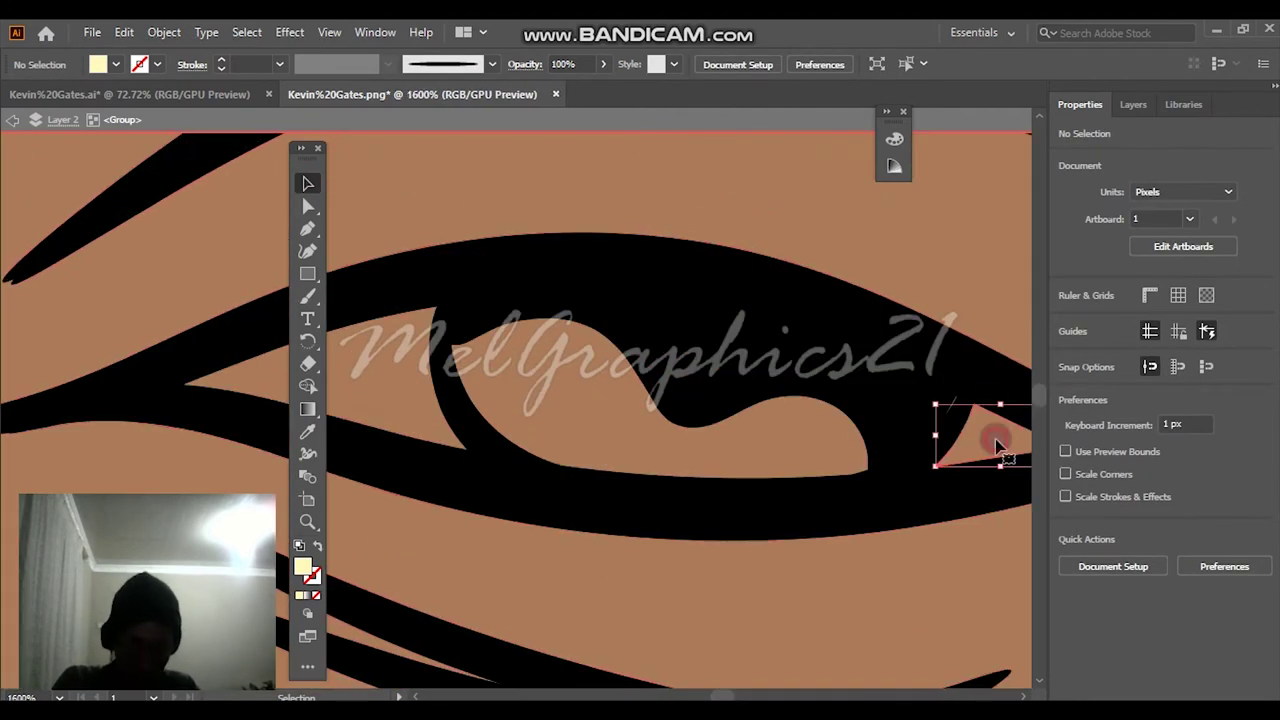
shift+click(398, 372)
double_click(302, 566)
click(727, 158)
click(1173, 125)
Fill both corner areas of the left eye with the off-white sampled from the right eye.
scroll(766, 409, up, 5)
scroll(766, 409, down, 8)
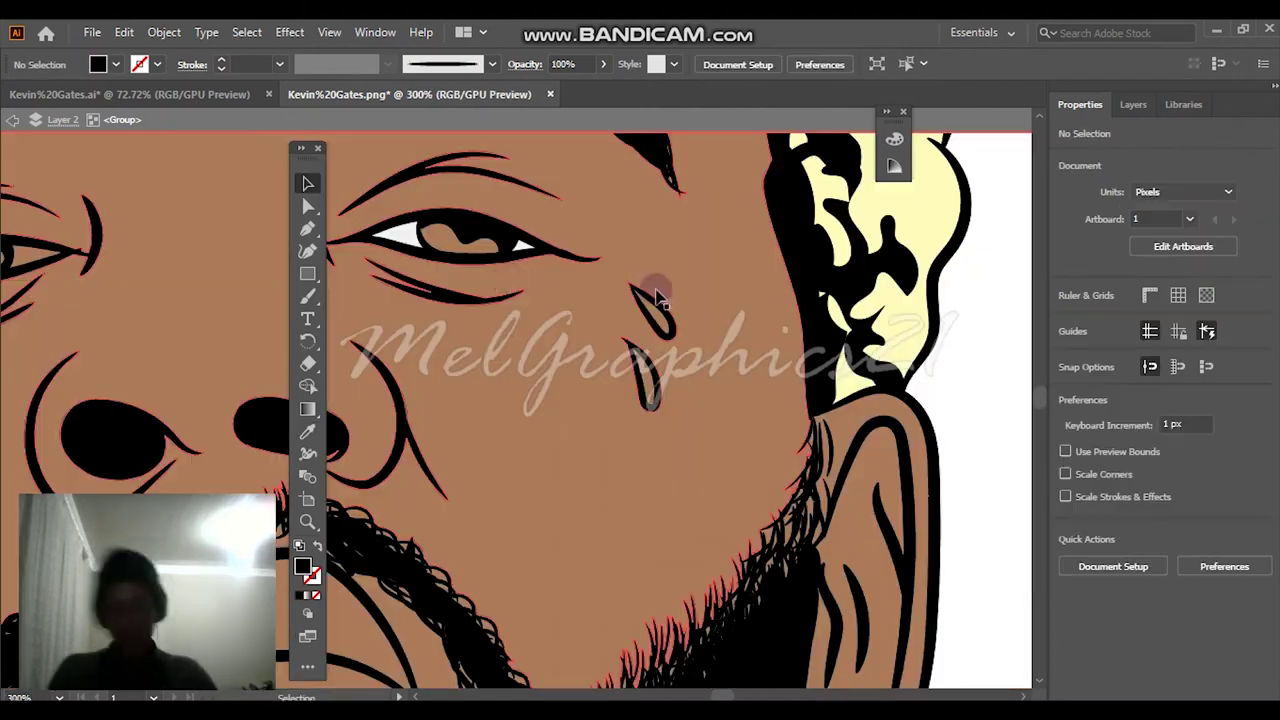
scroll(477, 274, left, 3)
click(526, 255)
scroll(412, 279, up, 1)
click(413, 279)
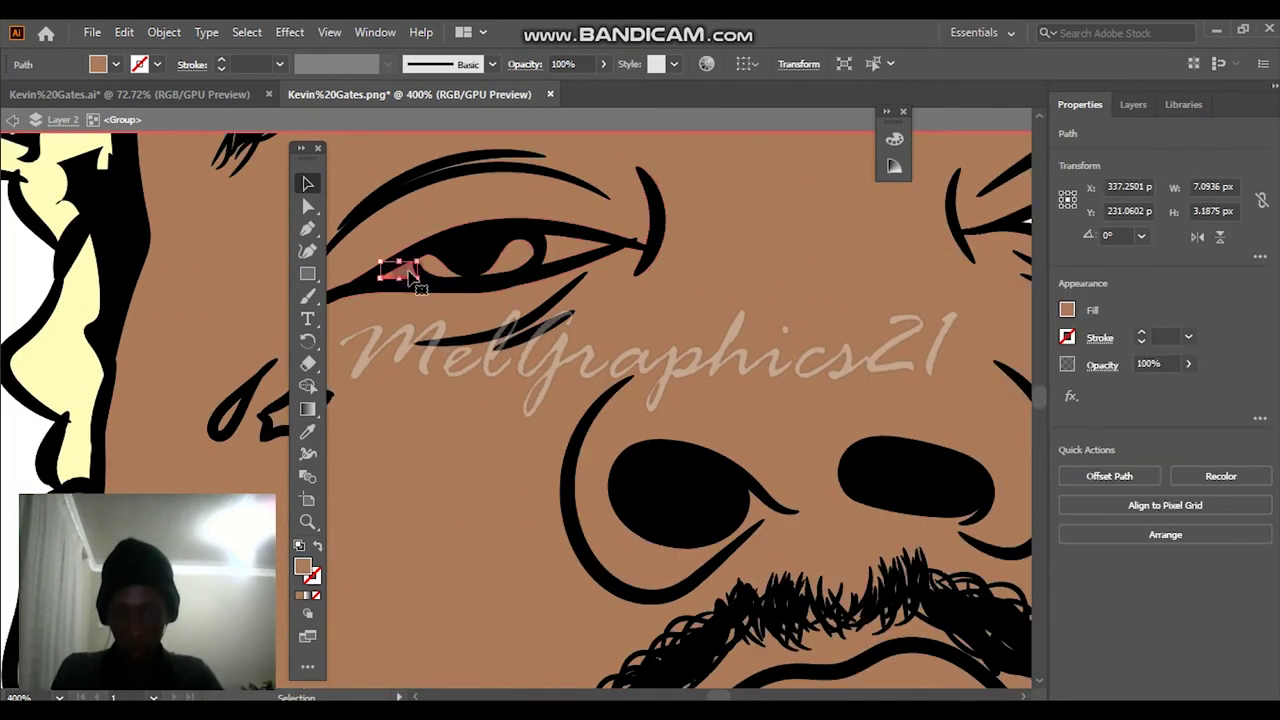
shift+click(556, 249)
scroll(556, 249, left, 1)
scroll(556, 251, right, 3)
click(308, 432)
click(852, 220)
click(308, 183)
Fill the iris of the right eye with a very dark red.
click(246, 268)
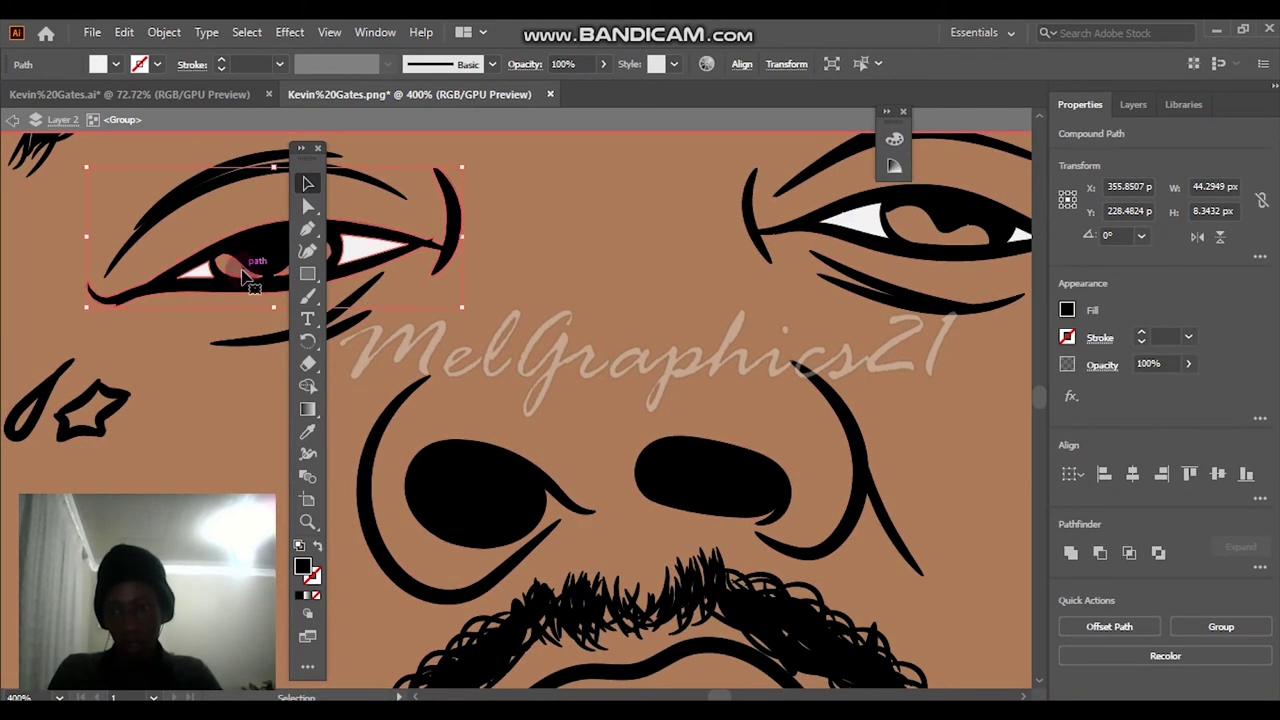
click(906, 233)
double_click(303, 567)
click(960, 298)
drag(1000, 134, 1000, 119)
click(1131, 127)
key(ctrl+0)
click(749, 286)
Select both iris areas of the left eye and fill them with the dark red sampled from the right iris.
scroll(443, 295, up, 3)
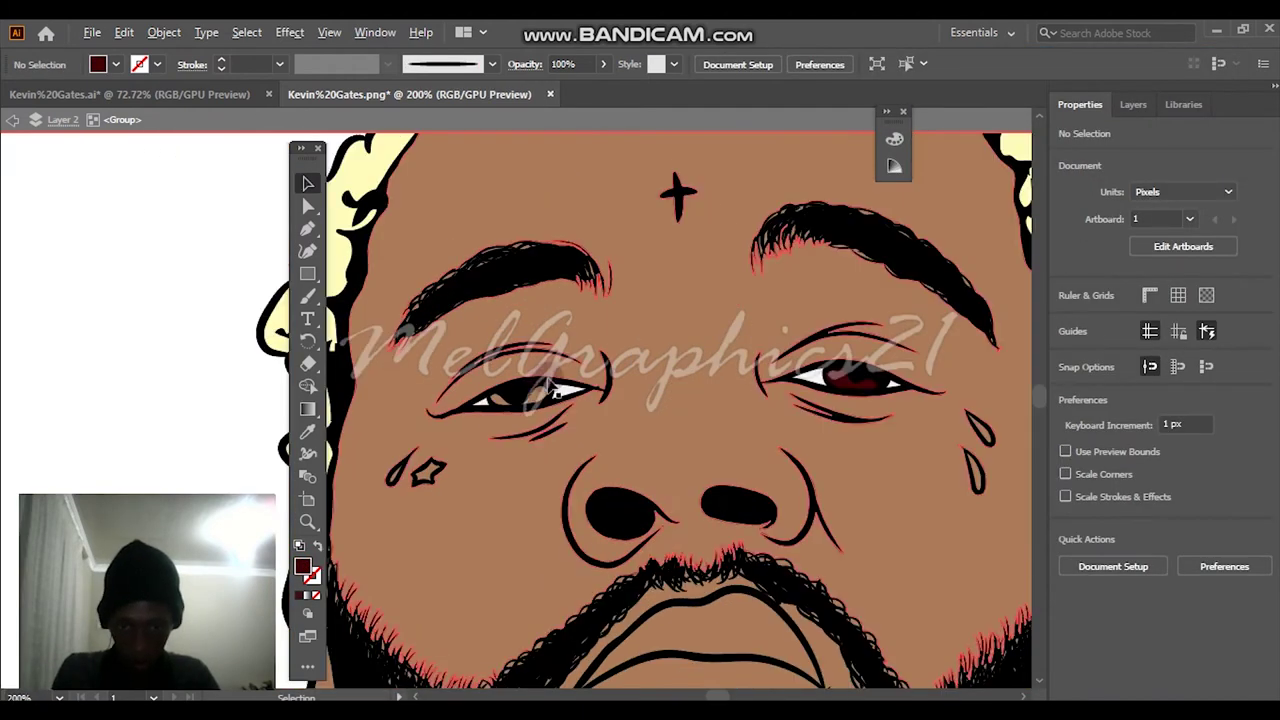
click(538, 397)
scroll(499, 407, up, 2)
shift+click(497, 407)
scroll(506, 407, right, 4)
key(i)
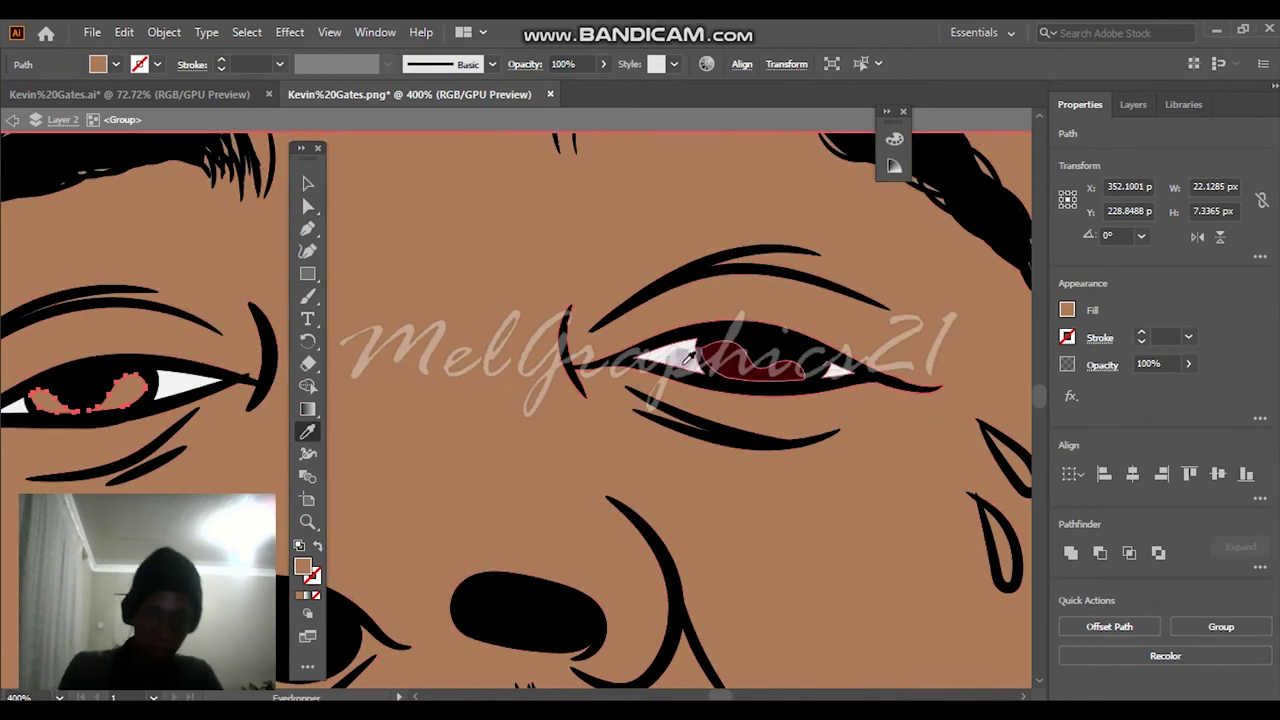
click(716, 363)
key(ctrl+0)
click(310, 186)
click(783, 229)
scroll(735, 474, up, 2)
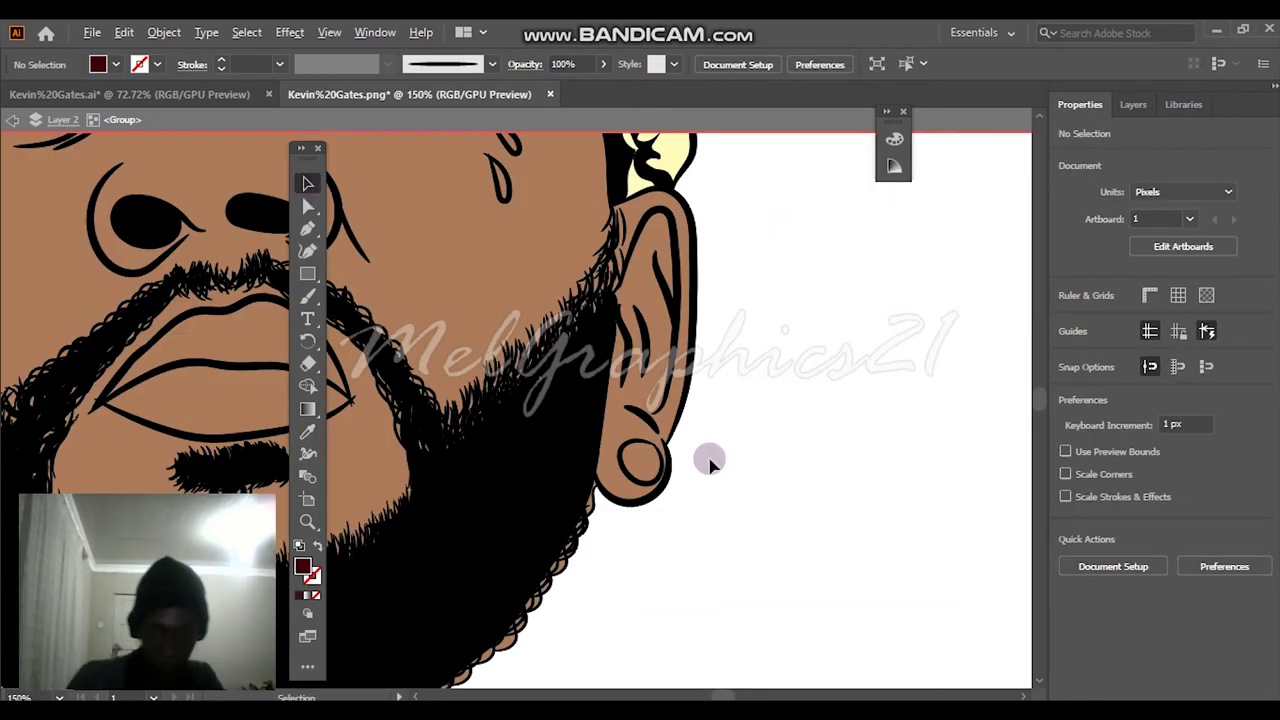
Select both earring studs and fill them with the pale green #E0FFB3.
click(641, 461)
scroll(637, 460, up, 1)
scroll(637, 460, left, 2)
scroll(640, 465, left, 5)
key(super)
shift+click(448, 485)
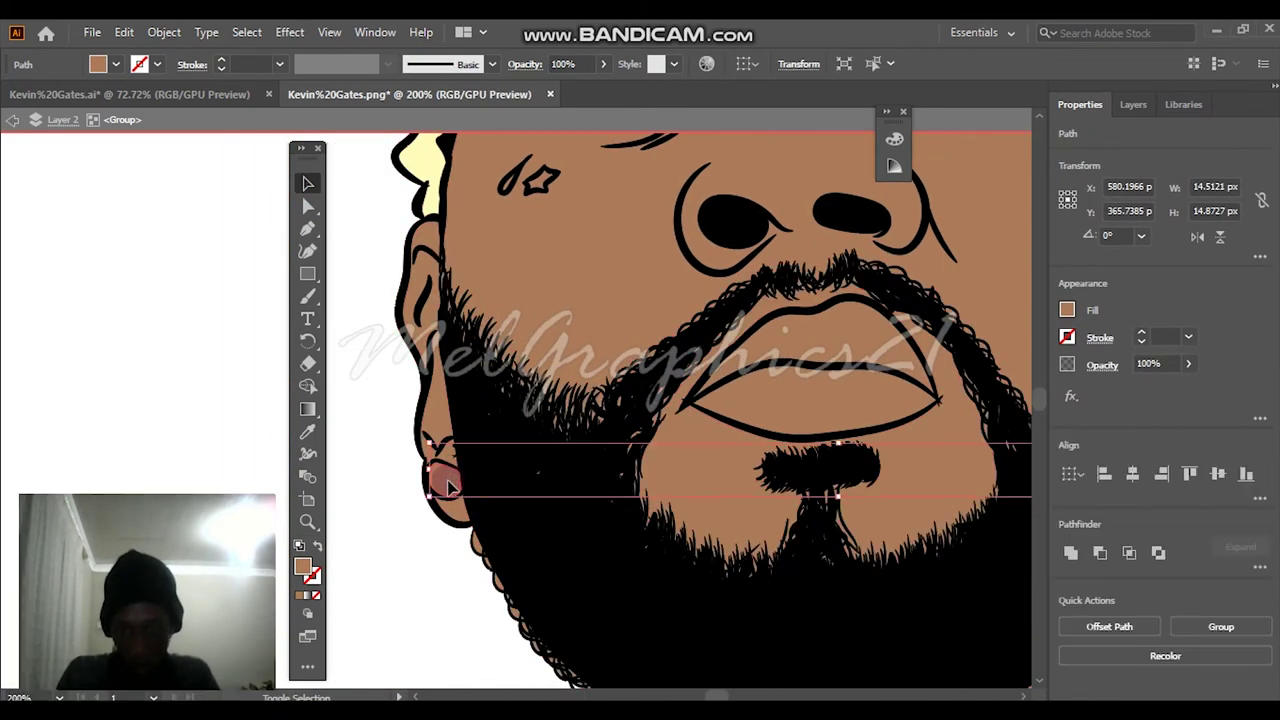
double_click(307, 570)
drag(1004, 330, 1000, 301)
drag(836, 193, 797, 117)
click(1208, 129)
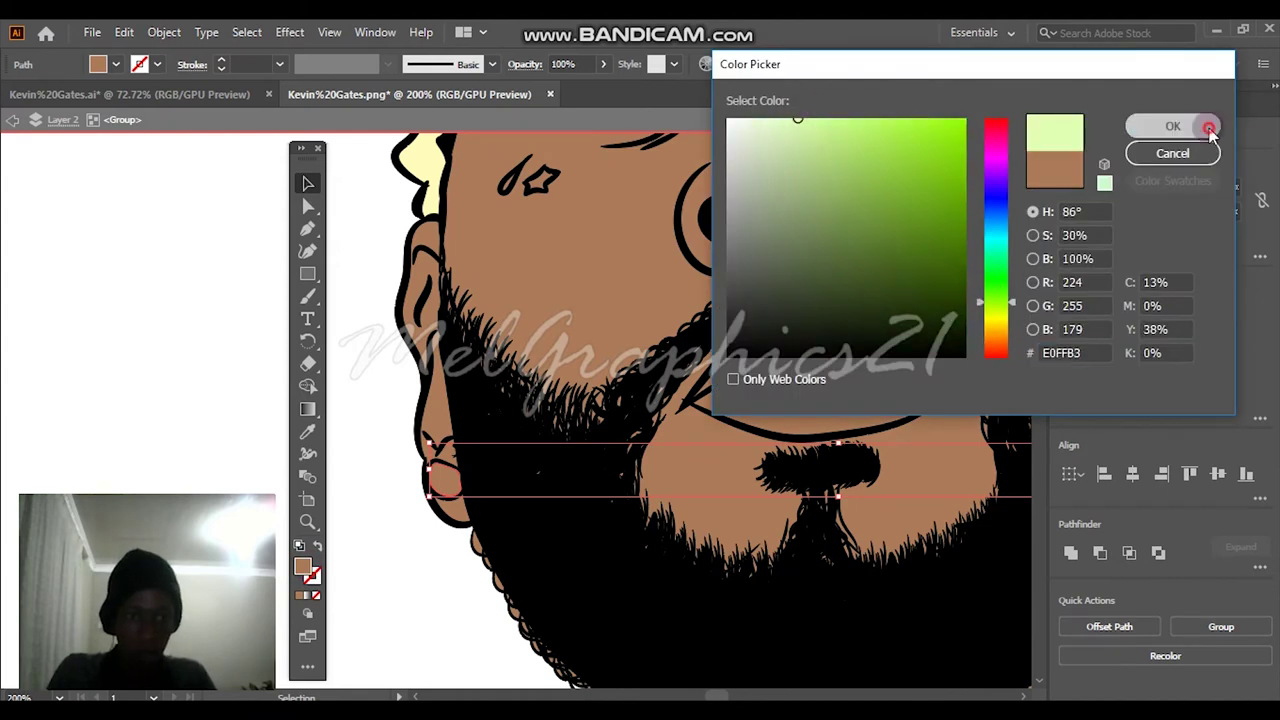
click(413, 588)
key(ctrl+0)
Fill the upper lip with the muted red #9E5349.
scroll(521, 437, up, 3)
click(544, 397)
double_click(304, 567)
click(834, 154)
click(1009, 343)
mouse_move(1010, 345)
mouse_down()
mouse_move(1012, 328)
mouse_move(1009, 346)
mouse_up()
drag(850, 187, 856, 209)
click(1009, 353)
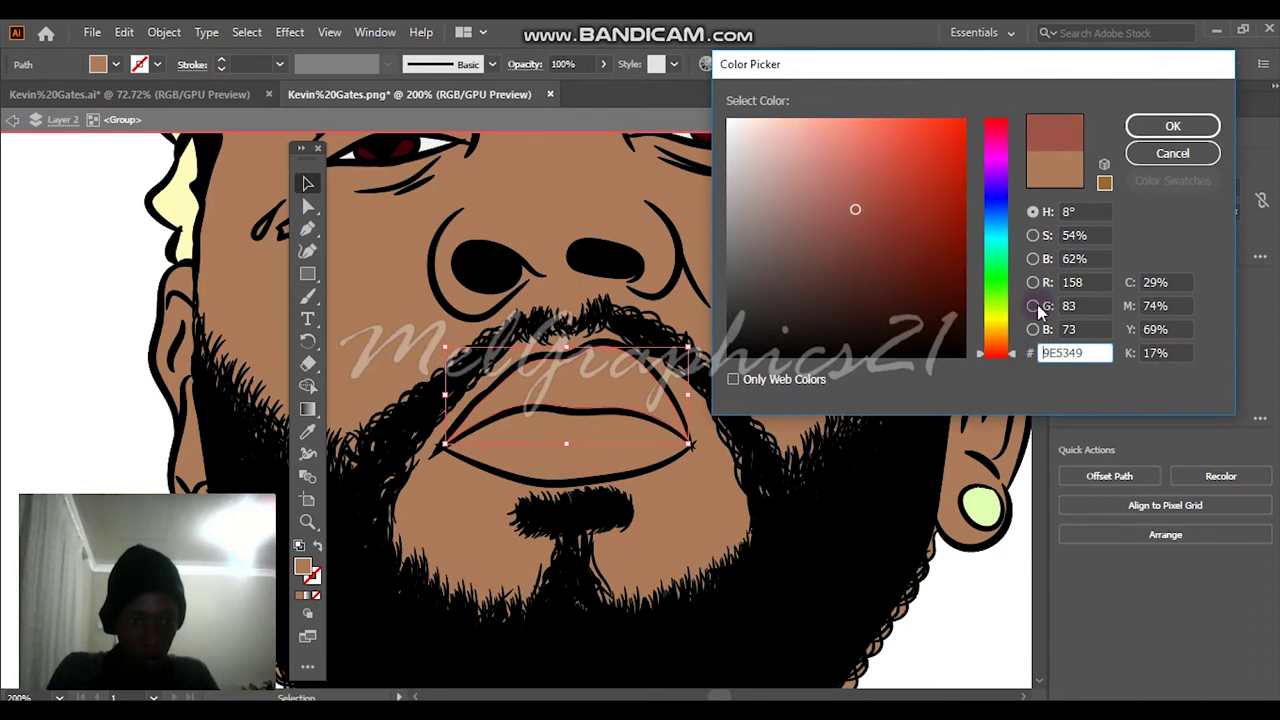
click(1173, 126)
shift+click(700, 450)
click(1014, 228)
Fill the lower lip with a pinkish red lighter than the upper lip.
click(524, 483)
double_click(304, 567)
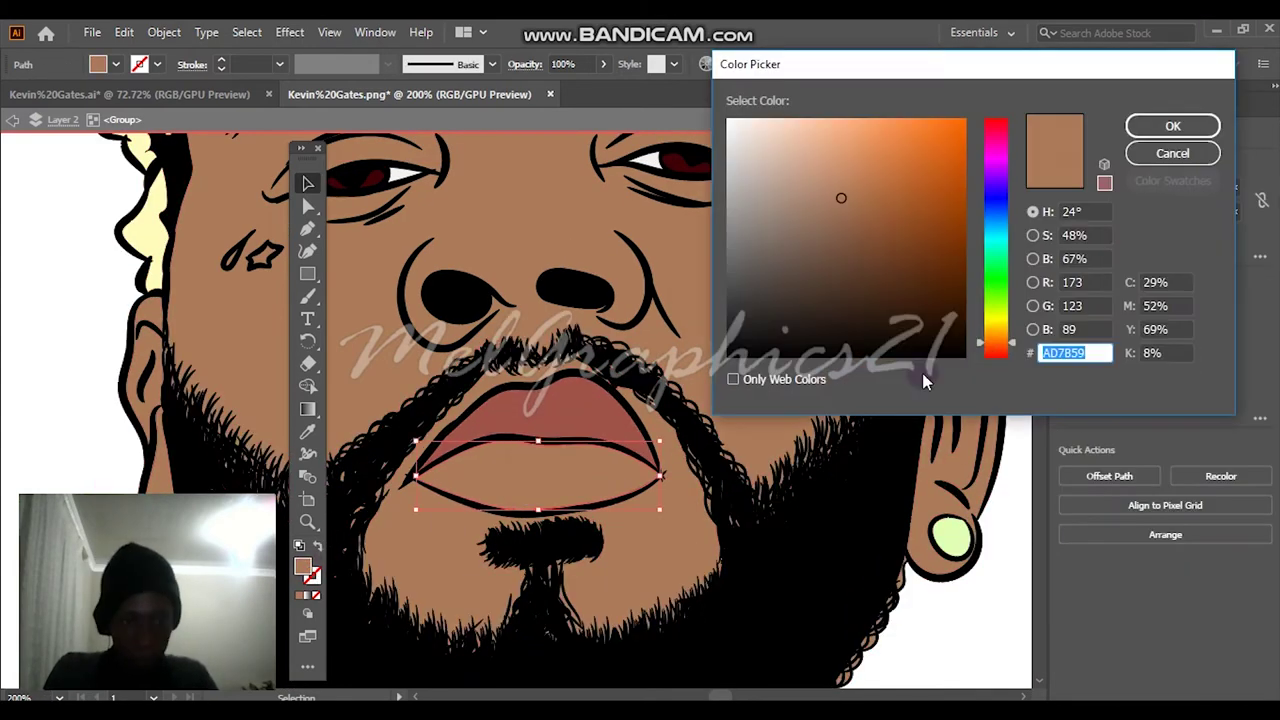
drag(1011, 344, 1014, 353)
drag(860, 204, 863, 152)
click(837, 183)
click(1172, 126)
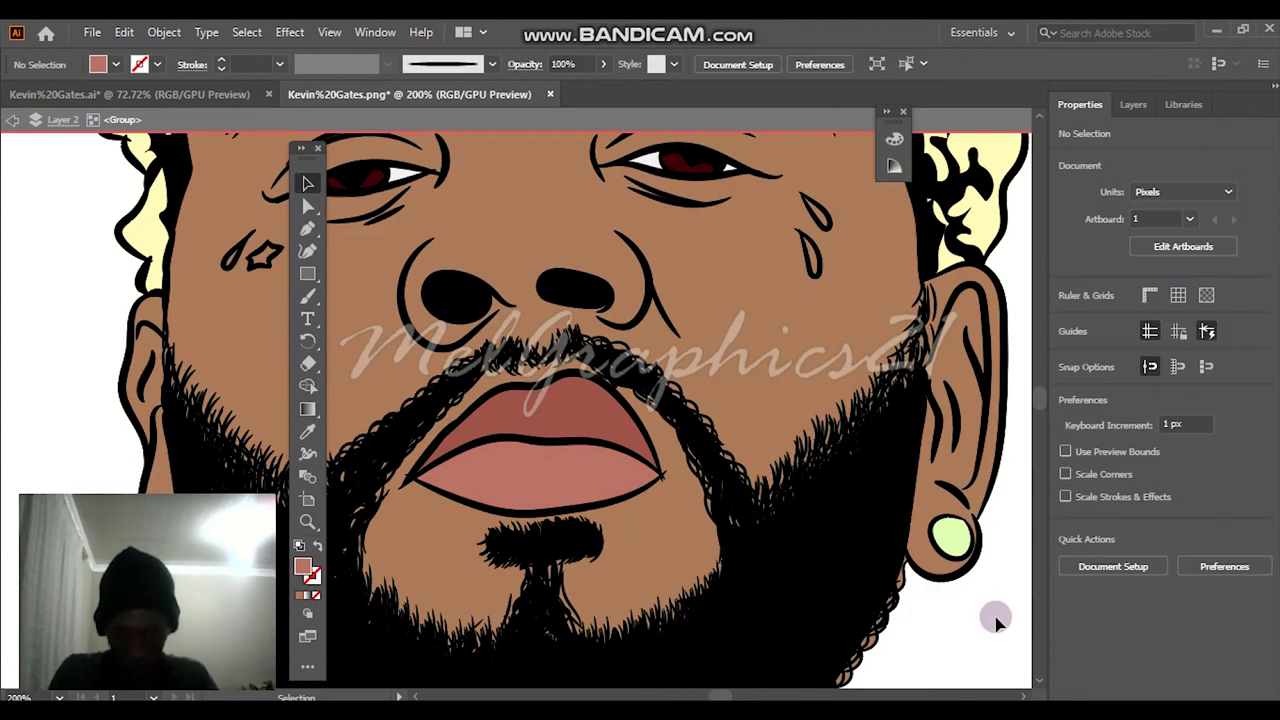
Select the star and drop tattoos on the cheek in the left half of the portrait and fill them with dark maroon.
key(ctrl+0)
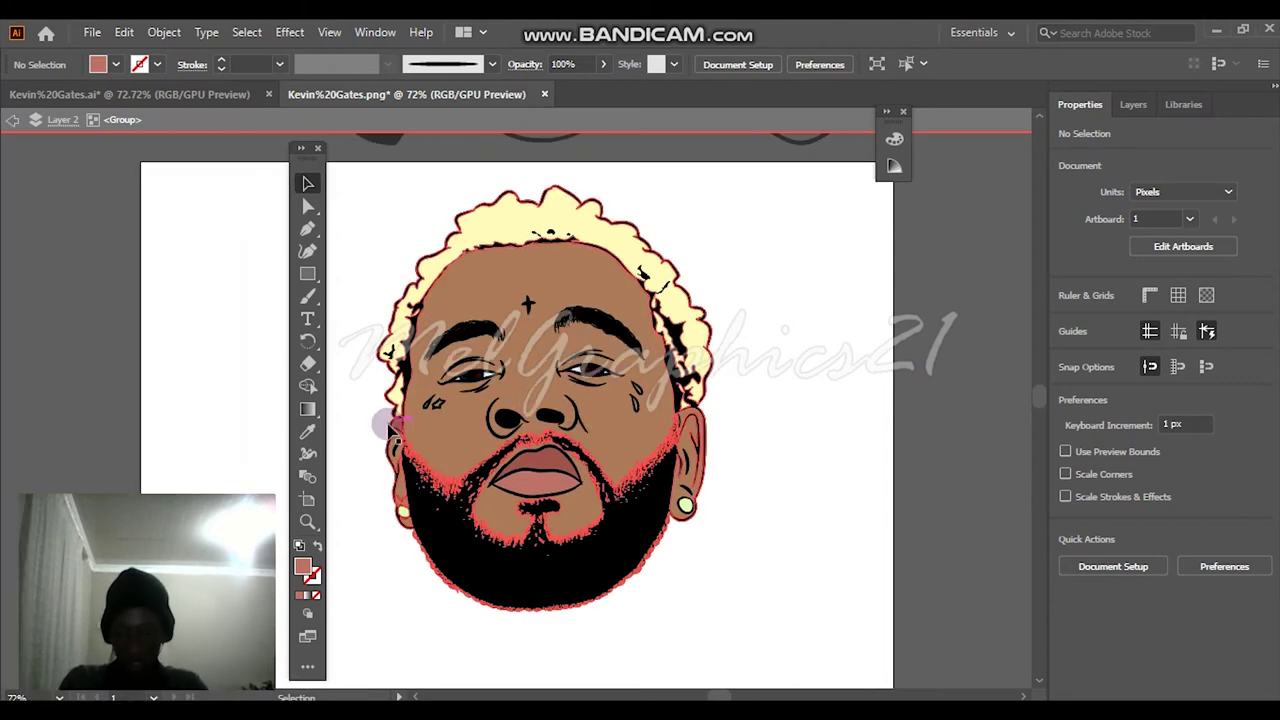
scroll(440, 406, up, 8)
click(371, 350)
shift+click(197, 370)
double_click(303, 567)
click(971, 285)
click(906, 279)
click(1158, 121)
key(ctrl+0)
click(781, 298)
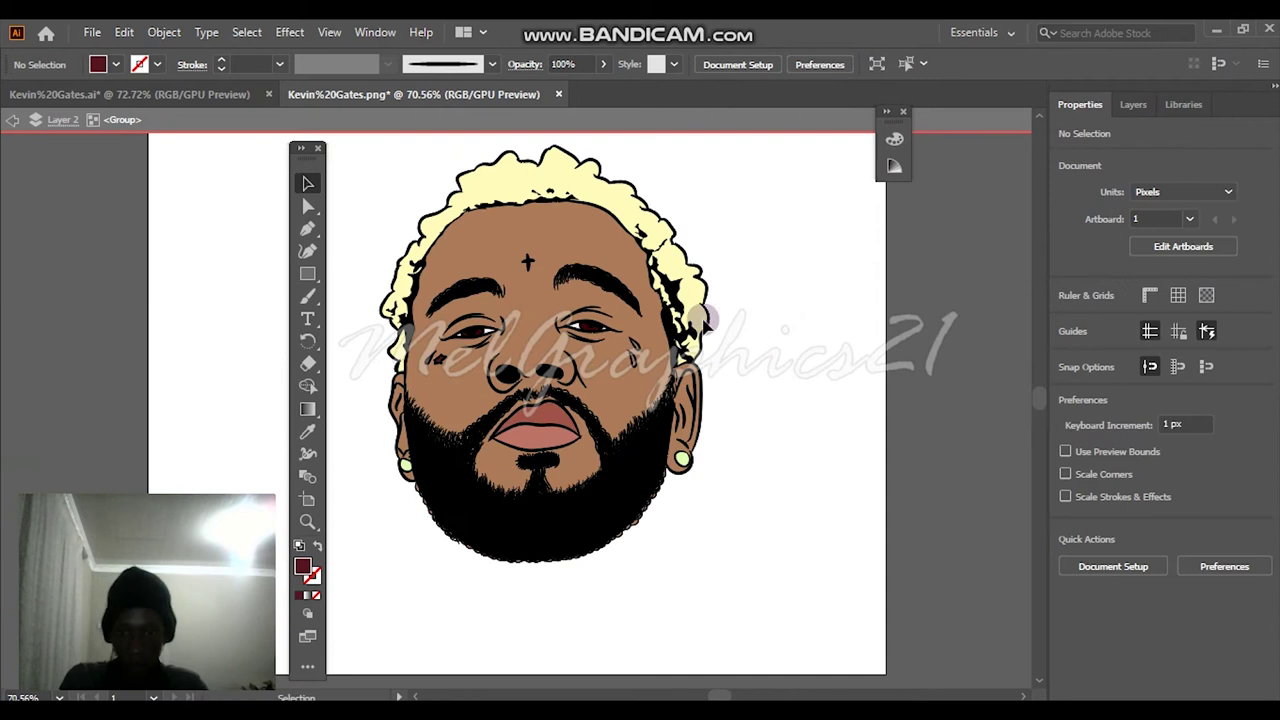
Select both teardrop tattoos on the opposite cheek and fill them with the dark maroon sampled from the star tattoo.
scroll(632, 346, up, 5)
click(668, 418)
shift+click(655, 515)
scroll(623, 477, left, 15)
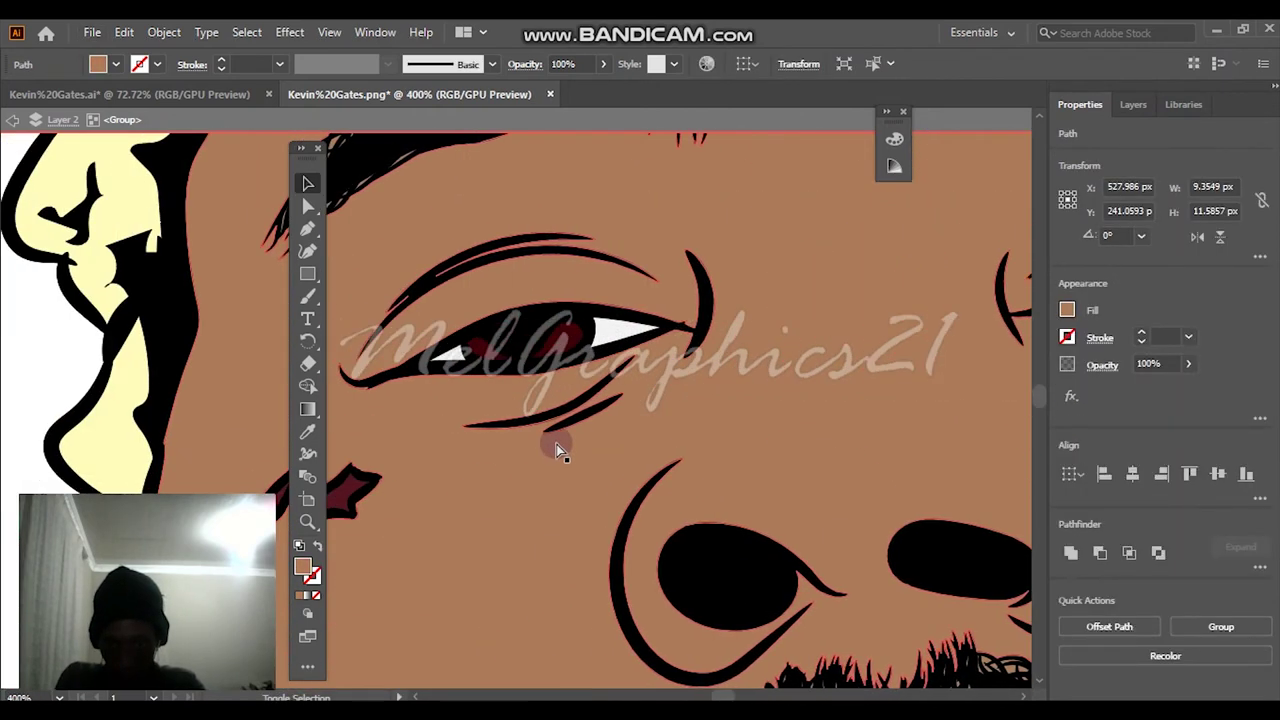
key(i)
scroll(822, 499, right, 2)
scroll(826, 505, right, 5)
click(830, 486)
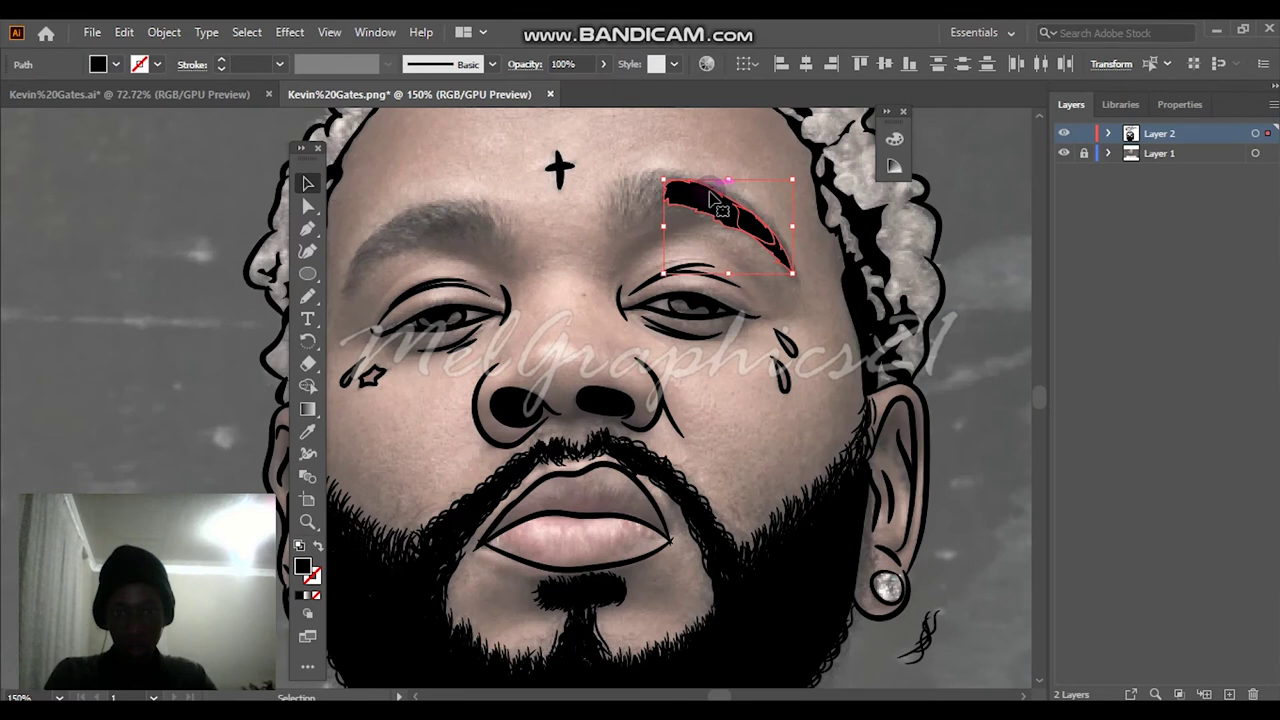
right_click(712, 201)
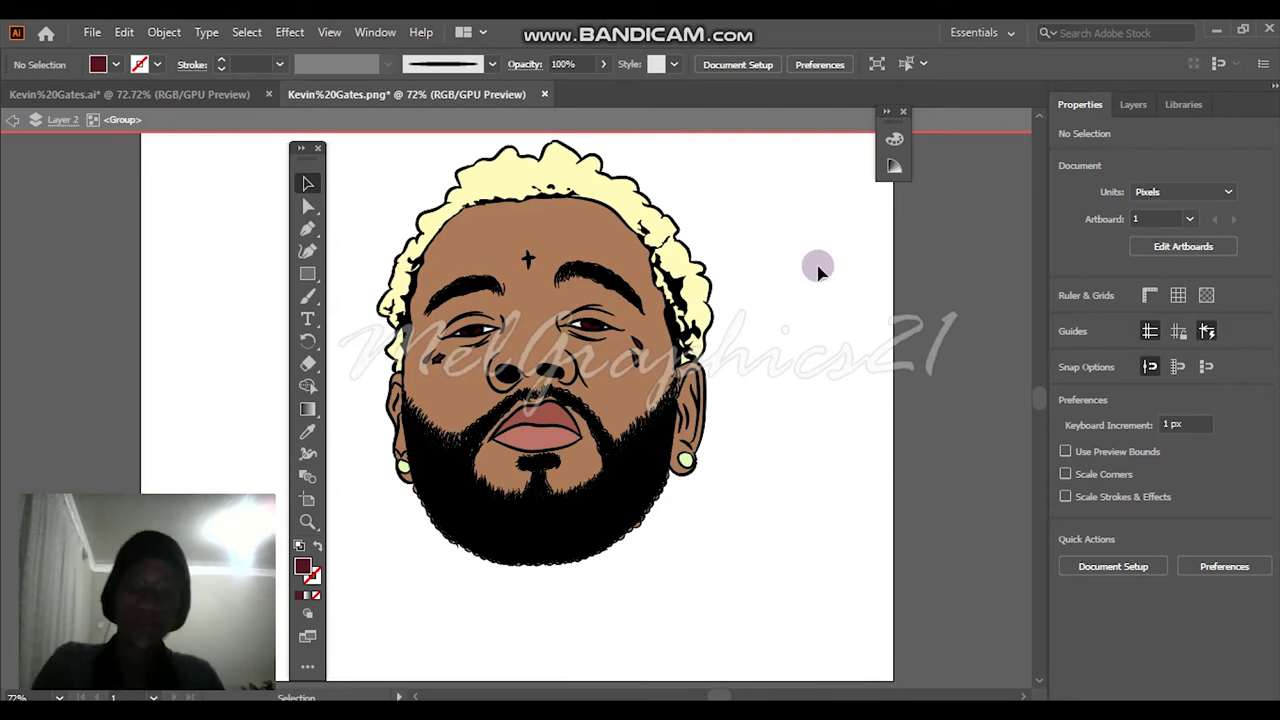
Exit isolation mode and lock the black line-art paths inside the Layer 2 group.
click(1132, 104)
right_click(990, 224)
click(1030, 284)
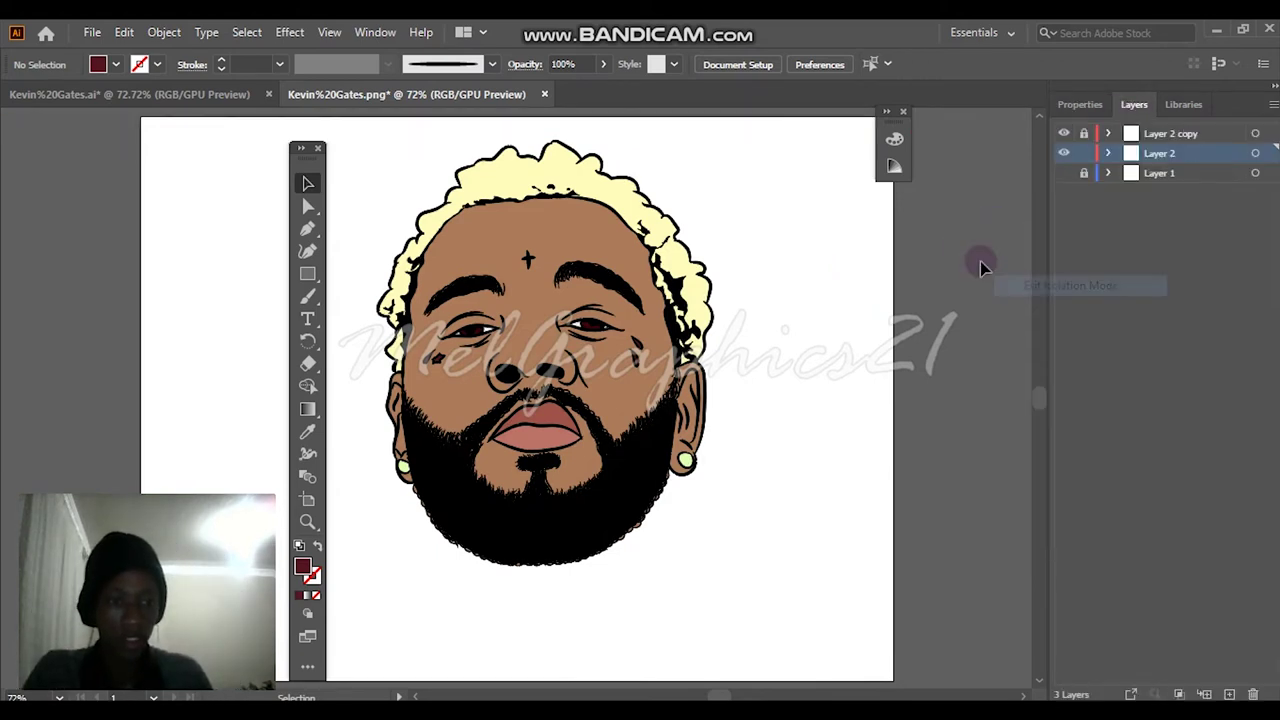
click(1109, 155)
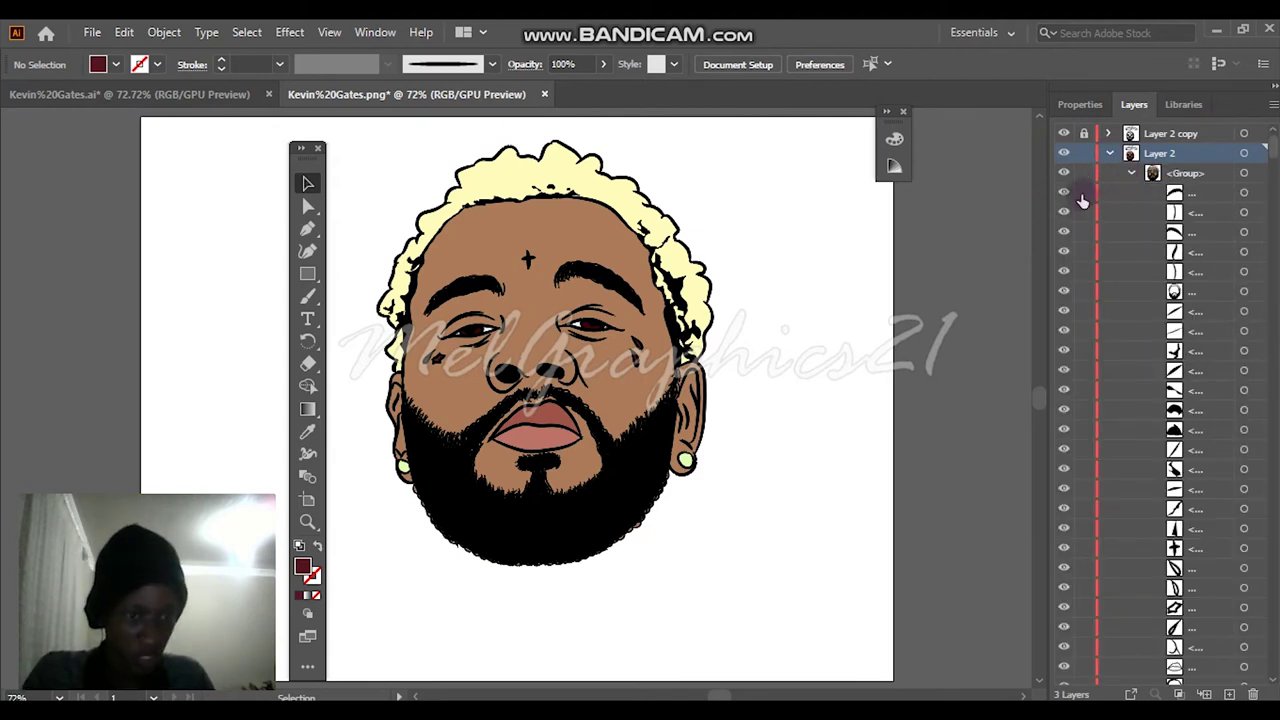
drag(1088, 196, 1086, 376)
scroll(1085, 620, down, 5)
scroll(1122, 288, up, 5)
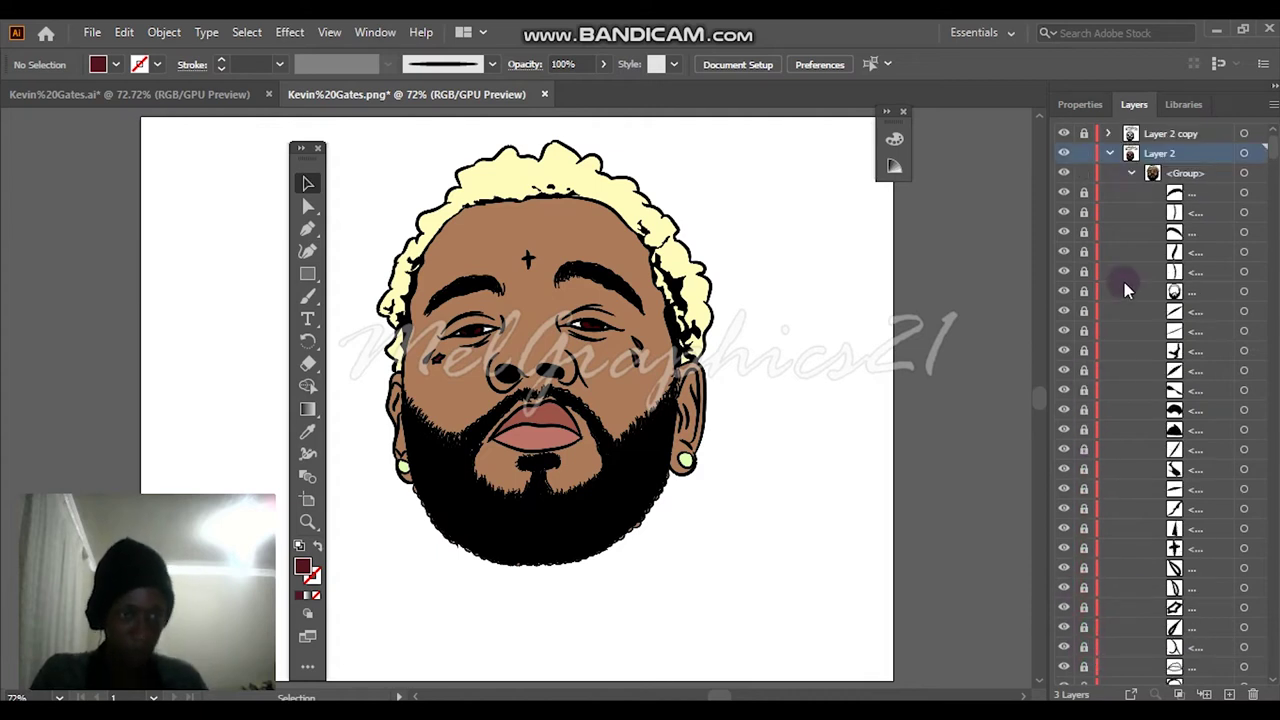
click(1108, 153)
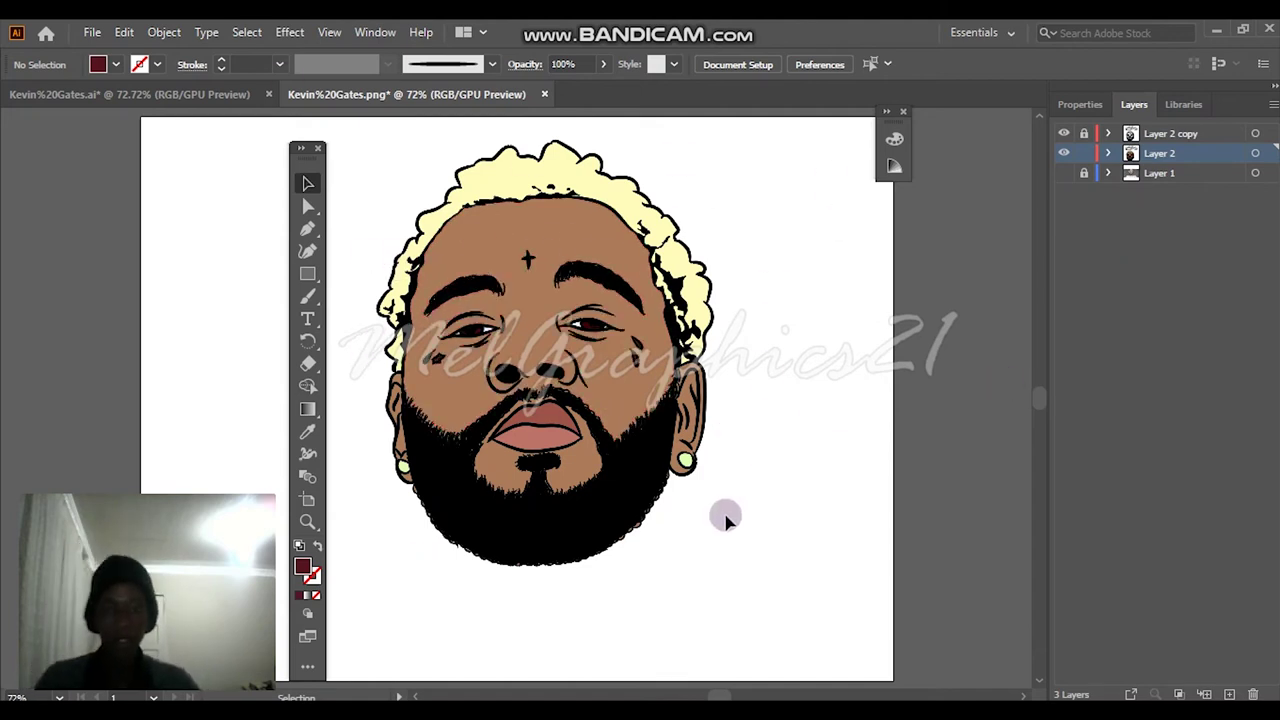
Isolate the portrait group in Layer 2 for editing near the earring and the beard's outer edge.
scroll(673, 546, up, 4)
right_click(542, 340)
click(819, 251)
right_click(699, 234)
click(1020, 235)
right_click(738, 192)
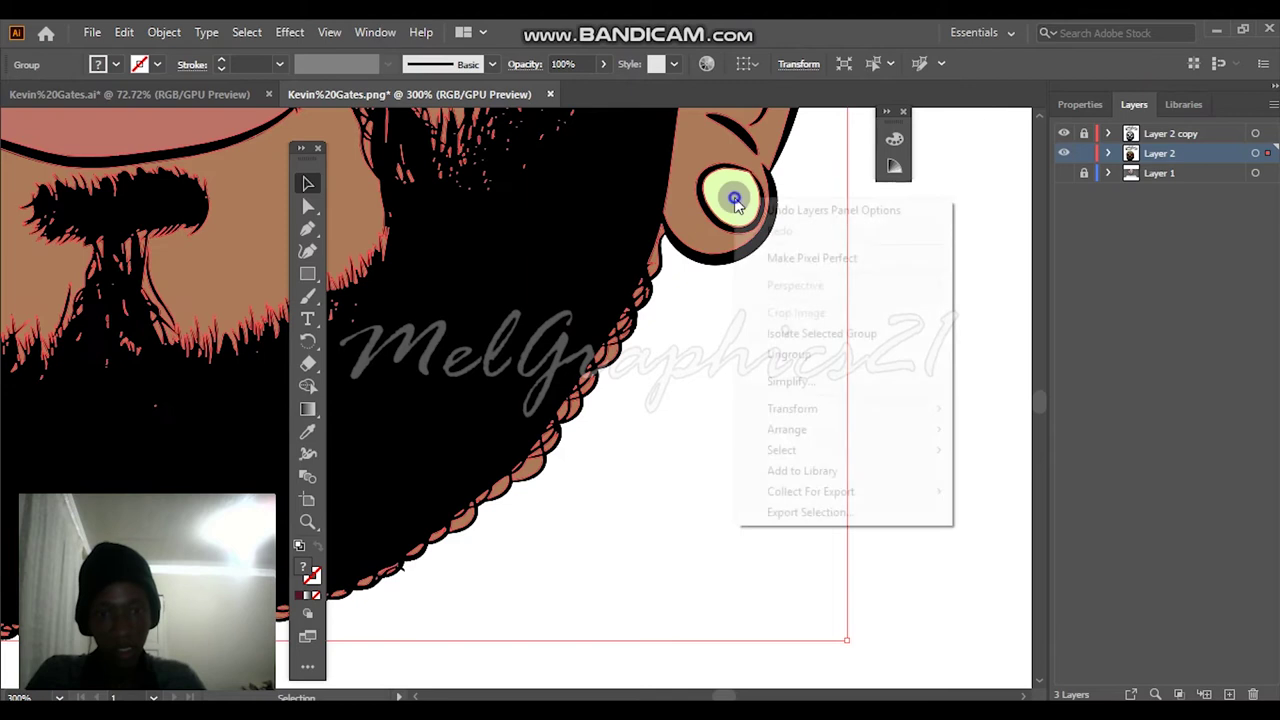
click(780, 329)
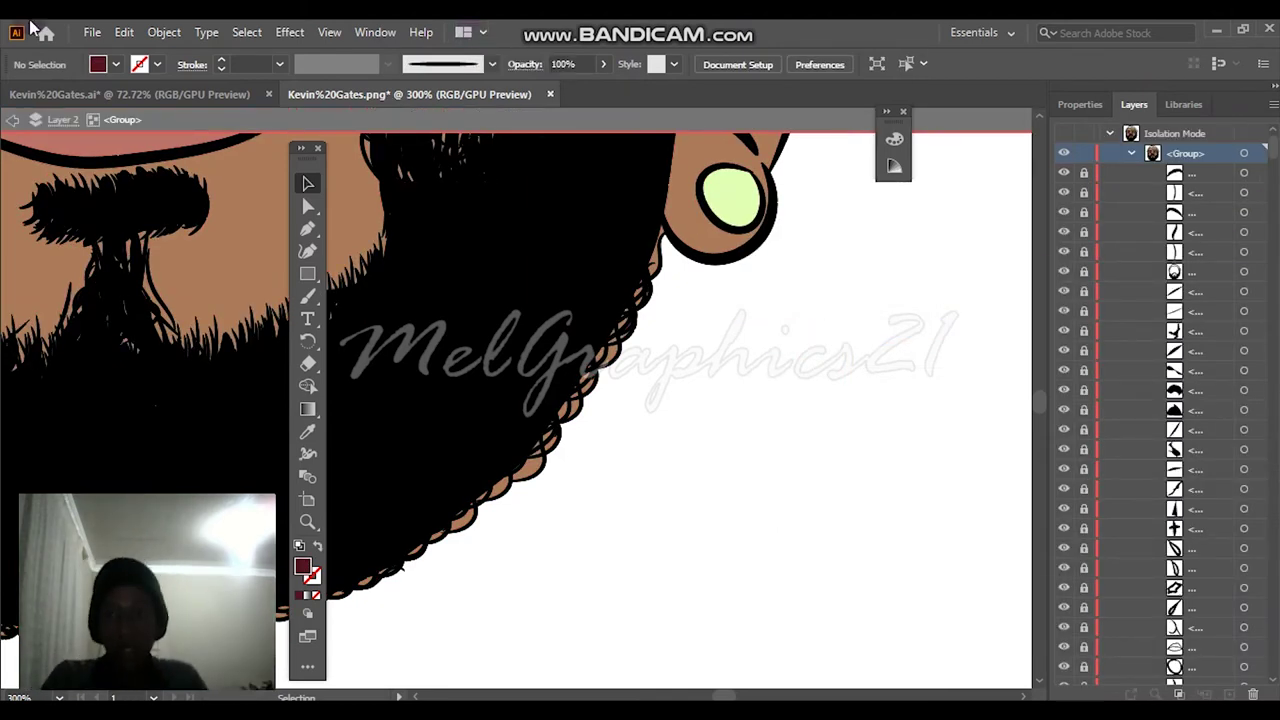
Delete the skin-coloured fills between the beard curls along the outer jaw edge, up to the earlobe.
click(593, 393)
key(Delete)
drag(686, 285, 631, 283)
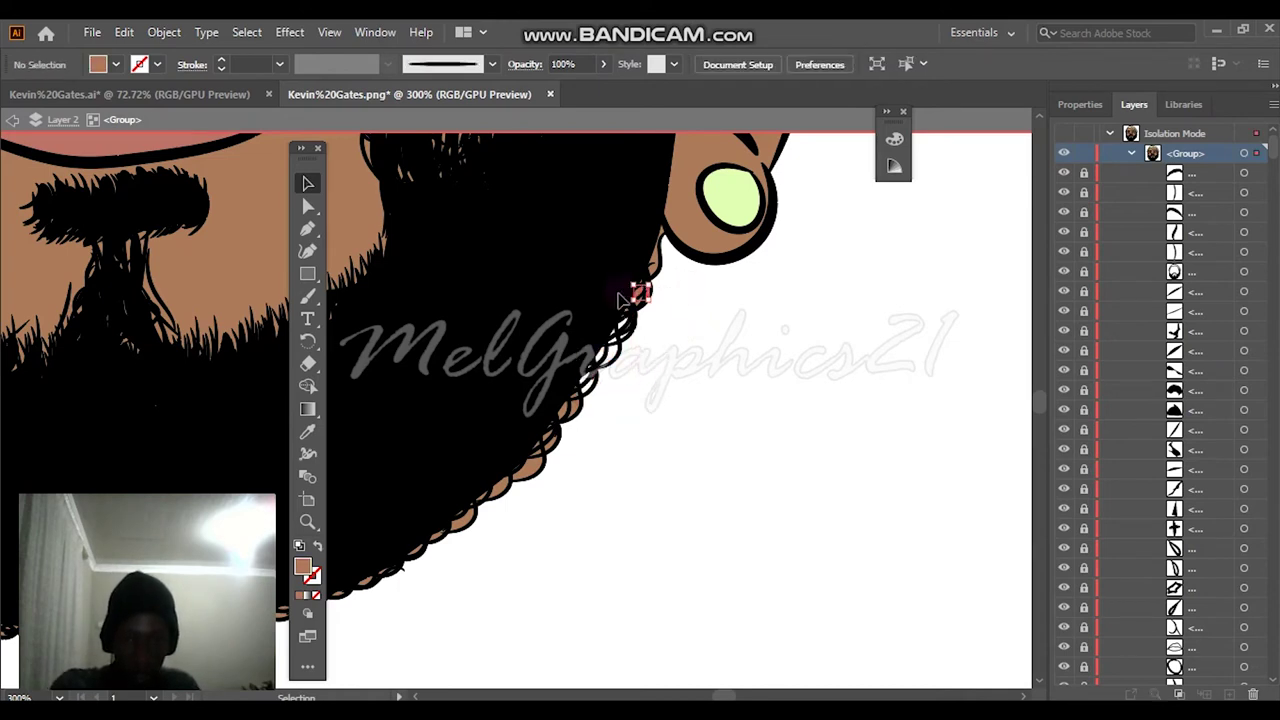
key(Delete)
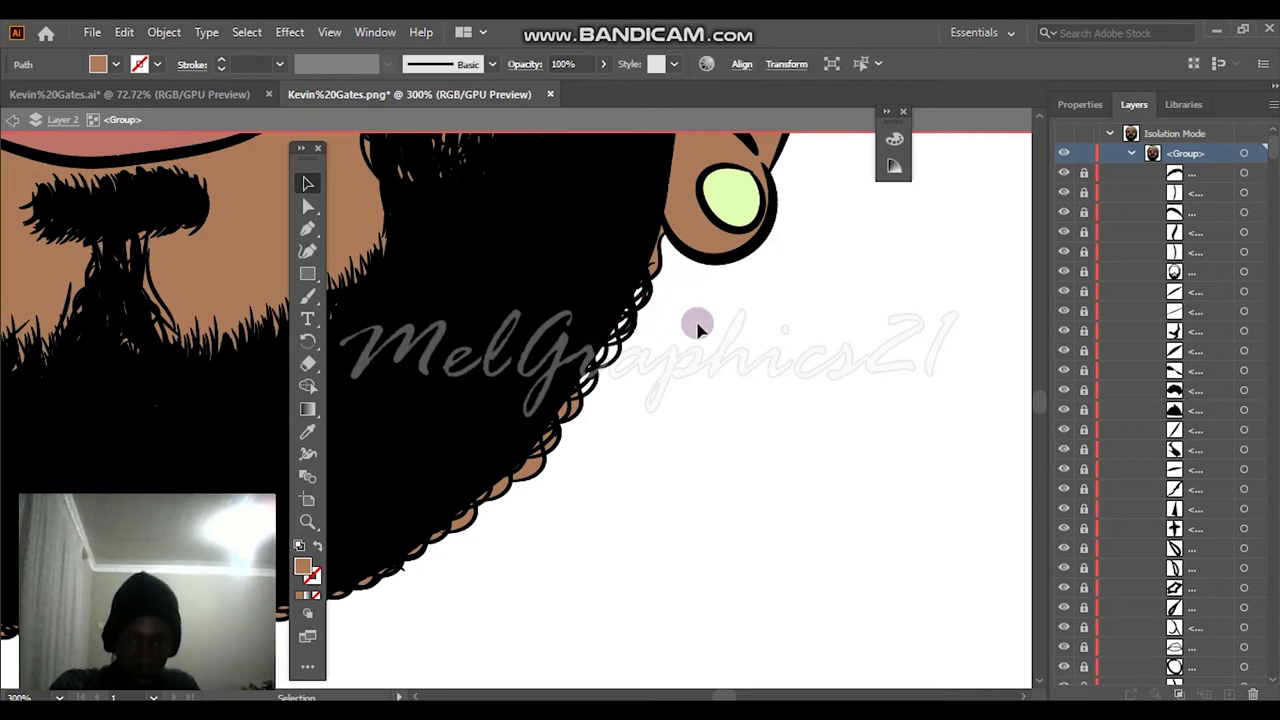
drag(697, 322, 636, 268)
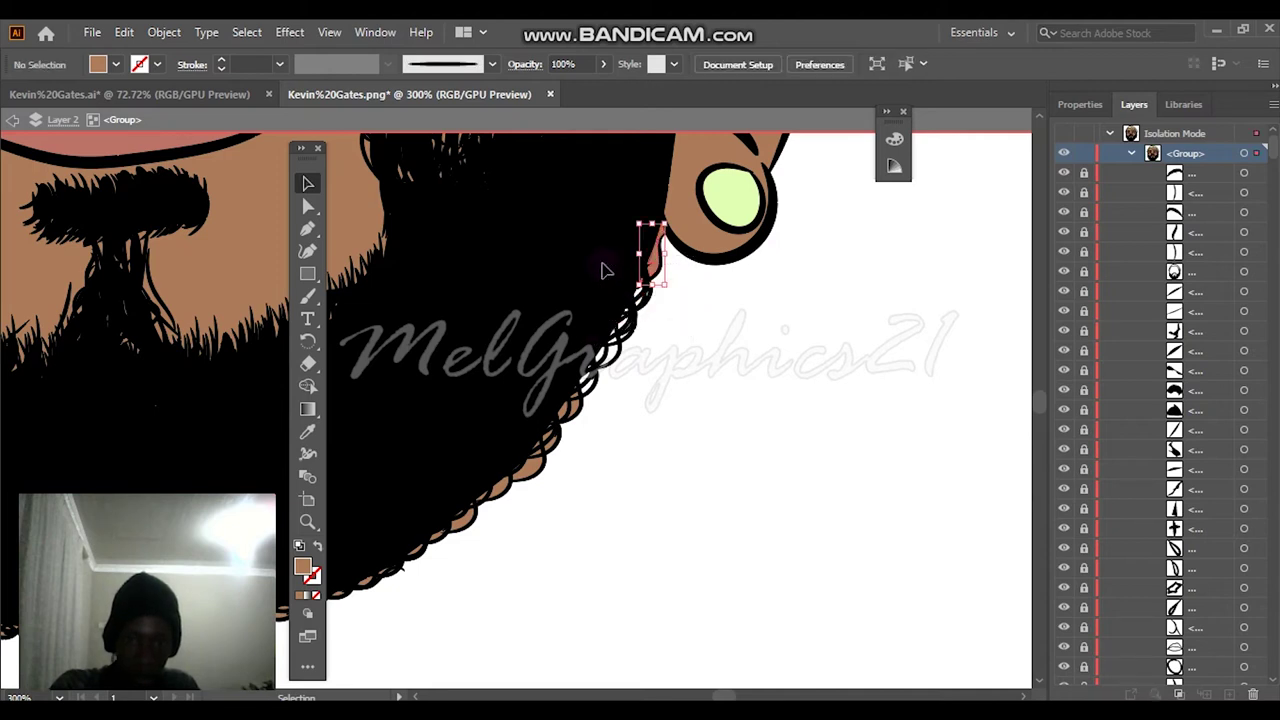
key(ctrl+0)
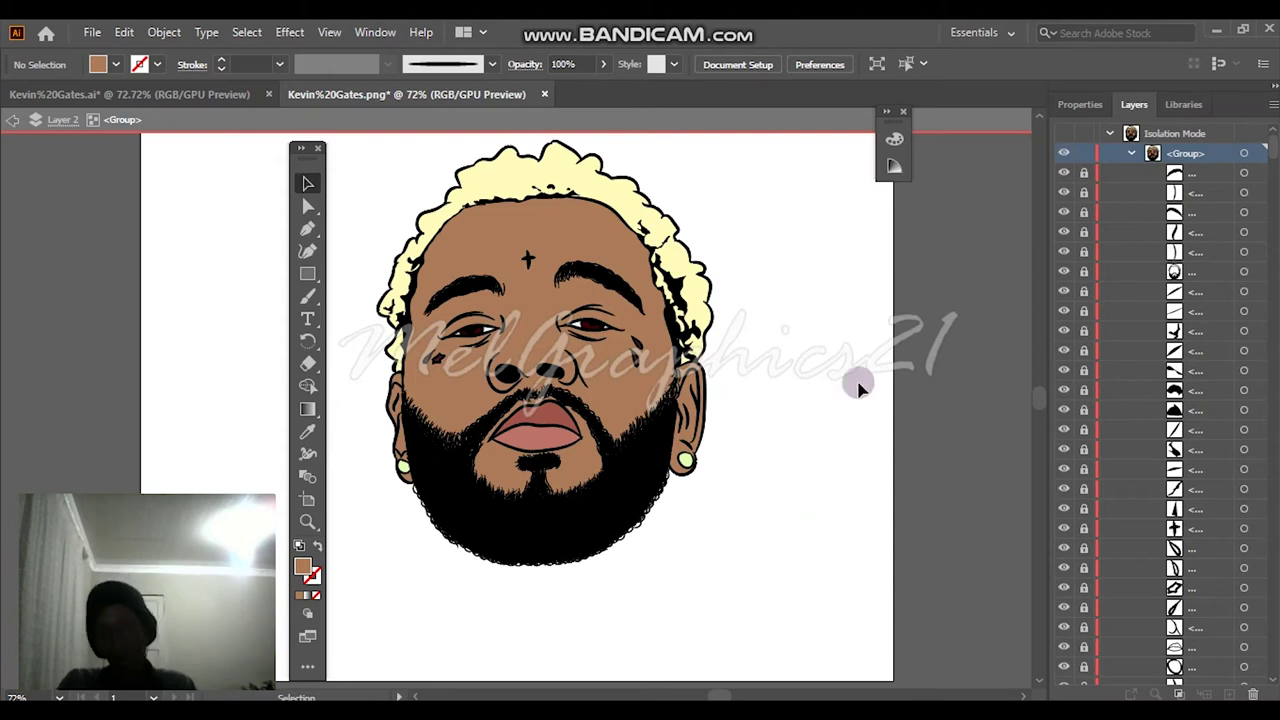
Exit isolation mode and open Recolor Artwork for the whole portrait group.
drag(754, 178, 443, 421)
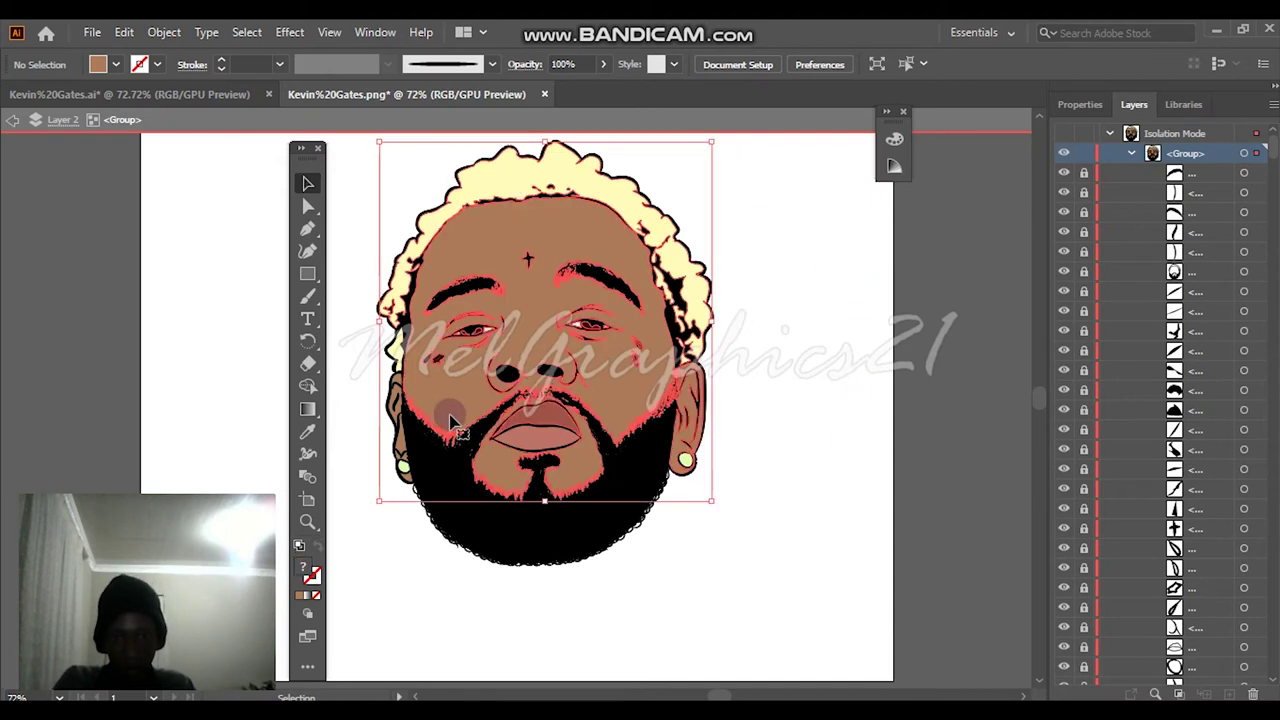
right_click(922, 266)
click(980, 322)
drag(766, 157, 397, 505)
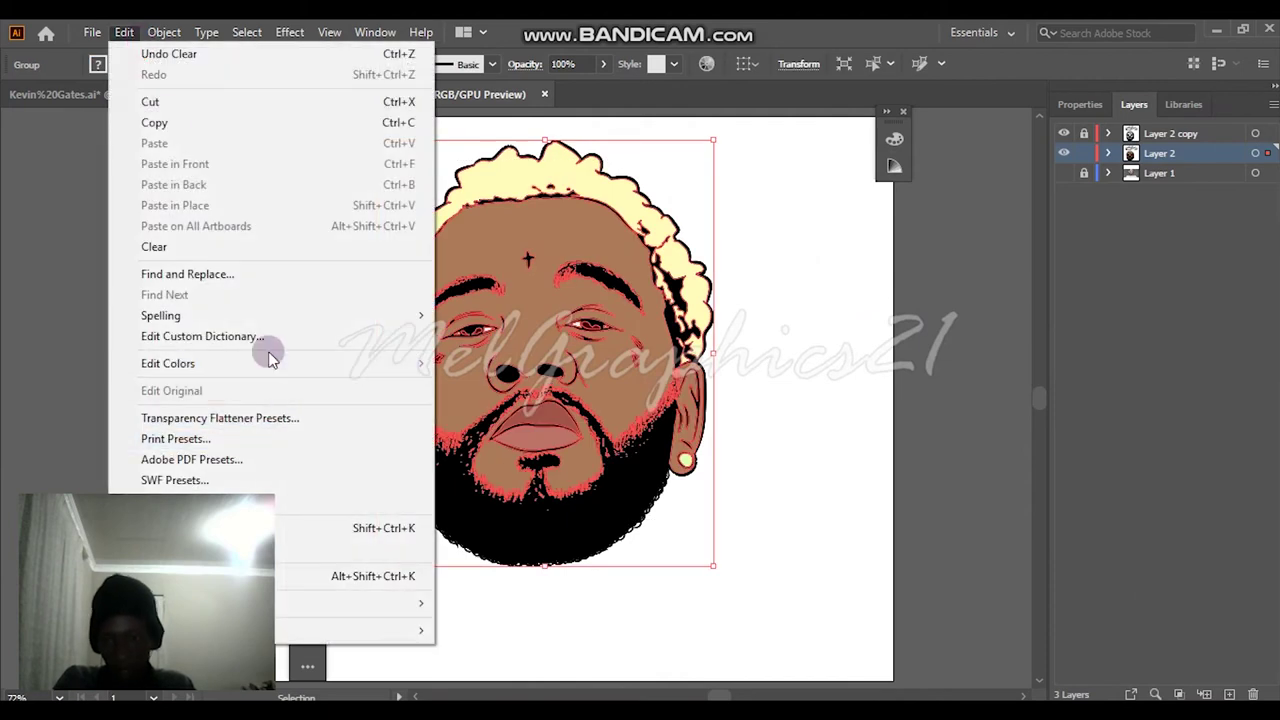
mouse_move(285, 366)
click(495, 368)
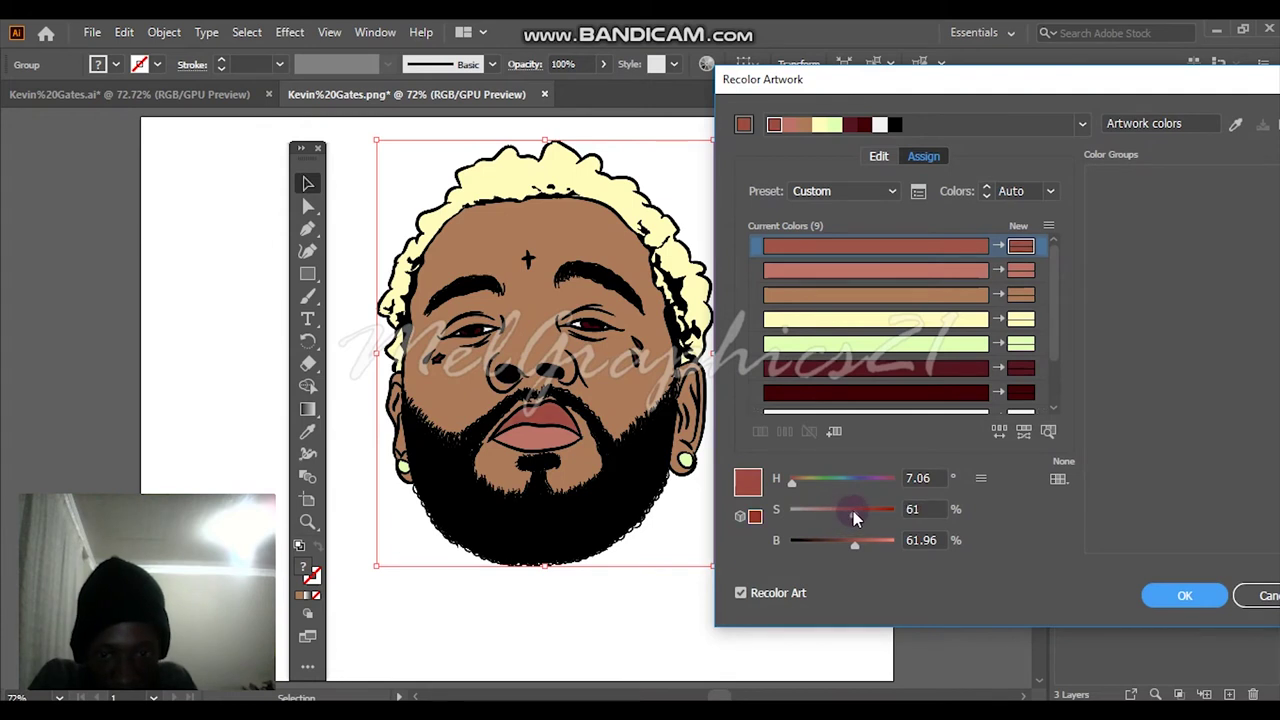
Set the upper lip red to 58% saturation and 56% brightness, and brighten the lower lip colour to a light pink.
drag(854, 545, 850, 544)
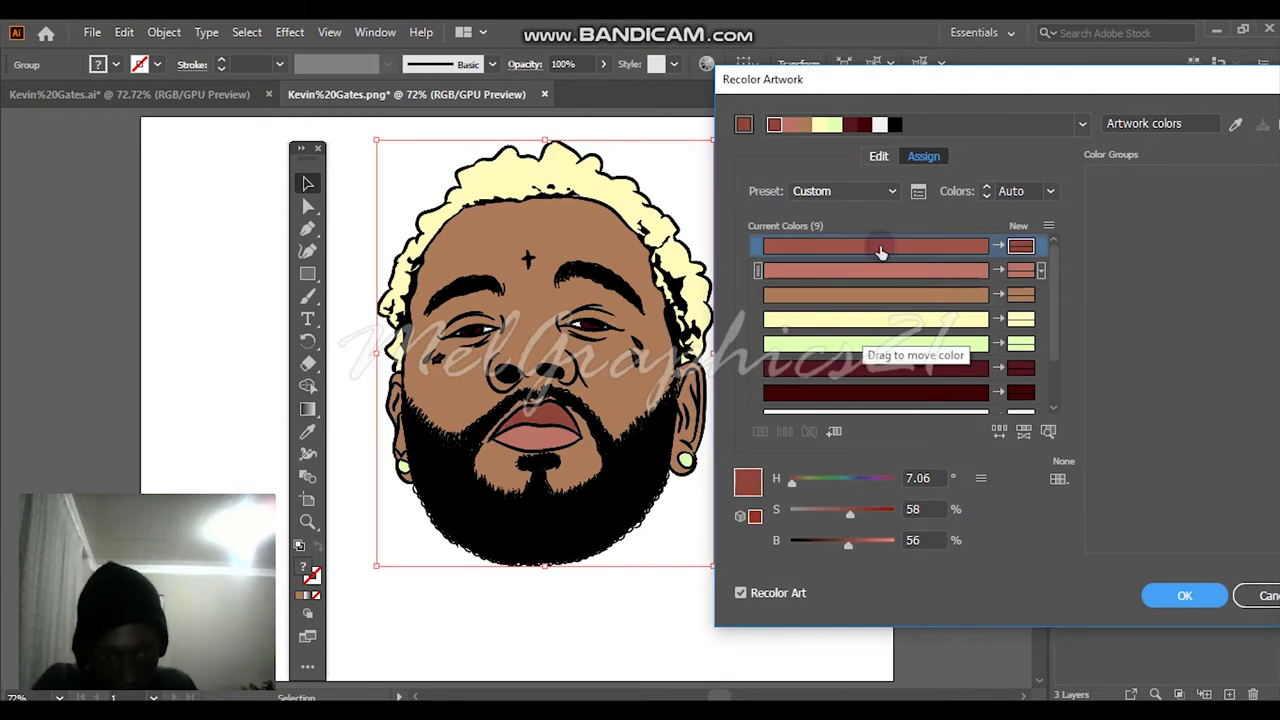
click(875, 270)
click(845, 514)
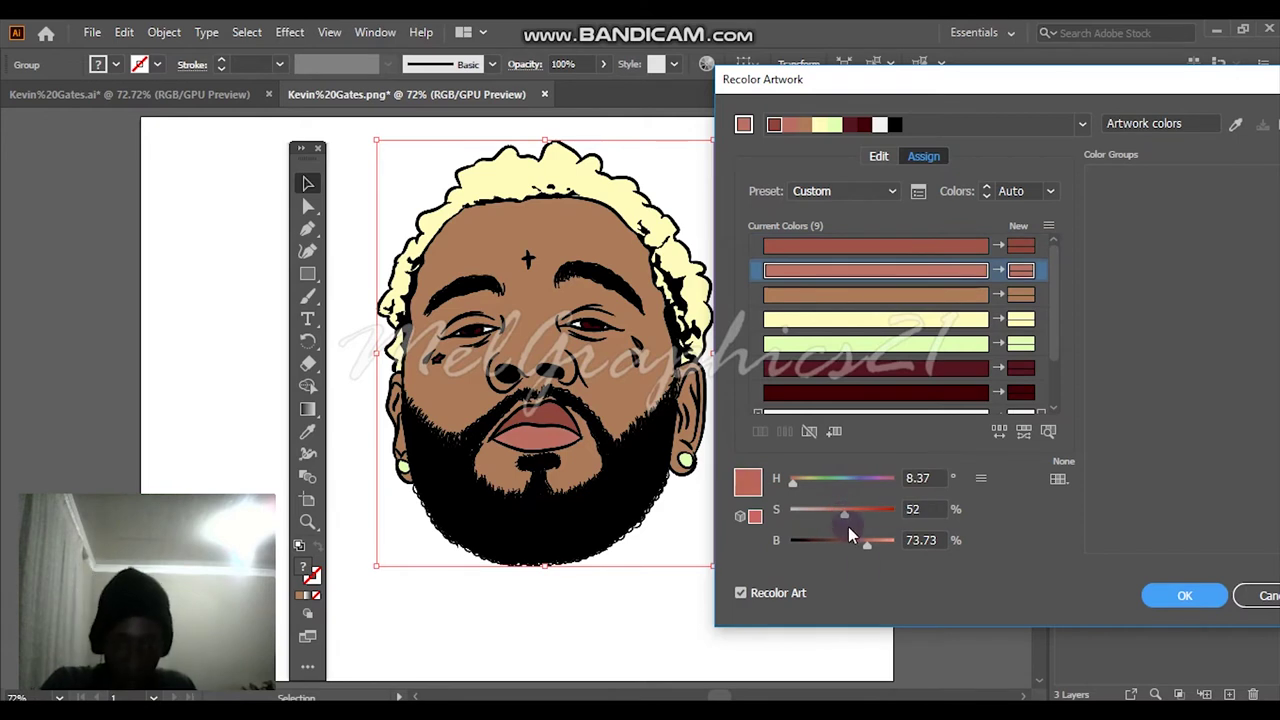
click(866, 546)
Set the skin brown to 54% saturation and 67% brightness, and the hair yellow to 40% saturation and 77% brightness.
click(877, 297)
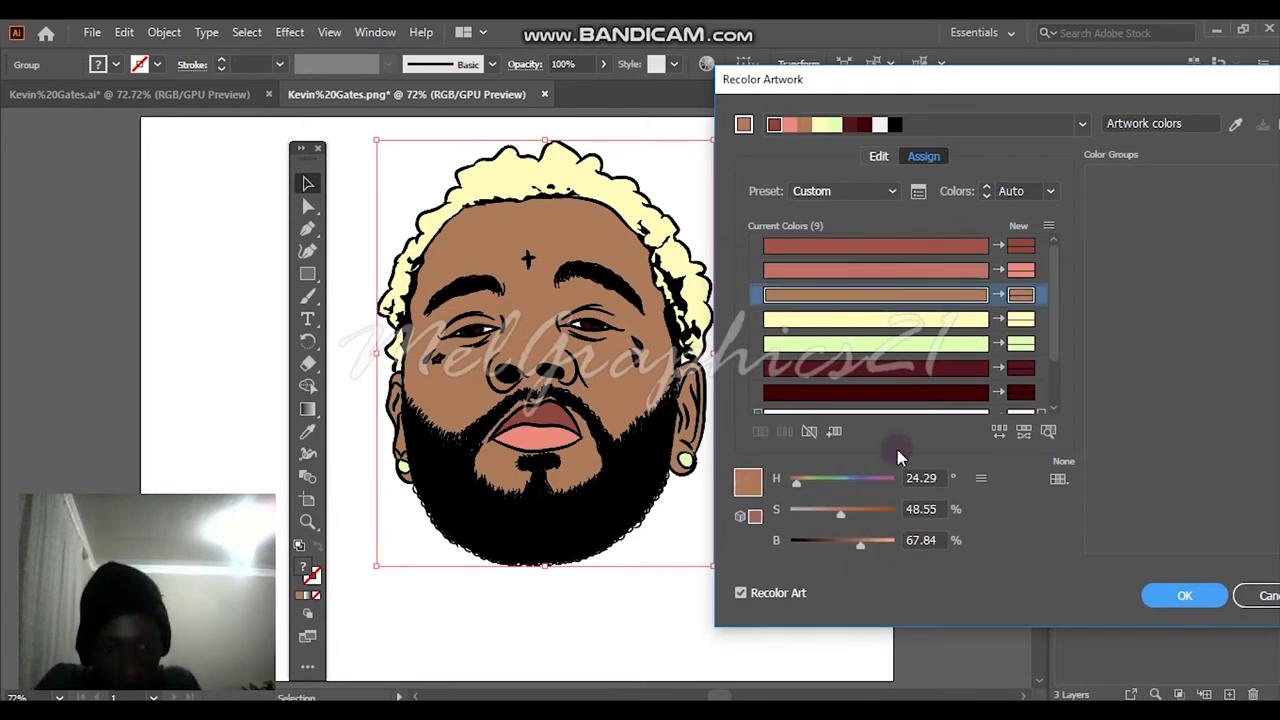
drag(845, 517, 859, 543)
click(856, 540)
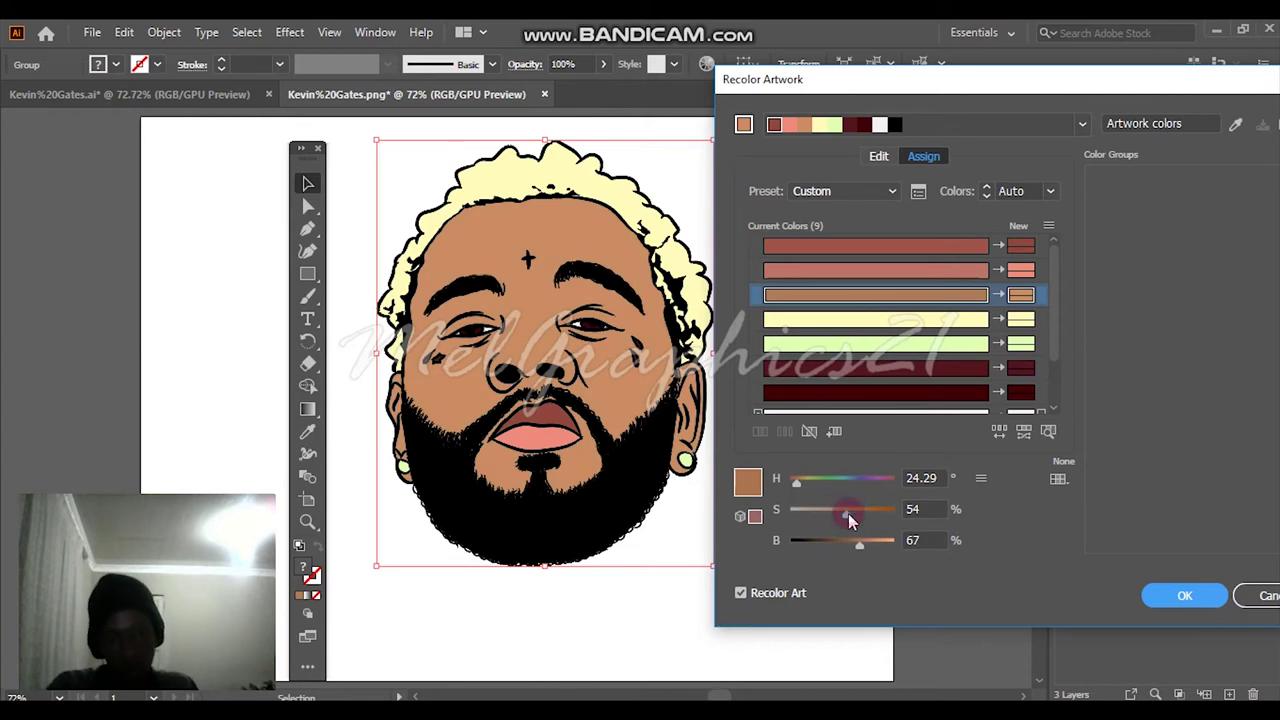
click(898, 323)
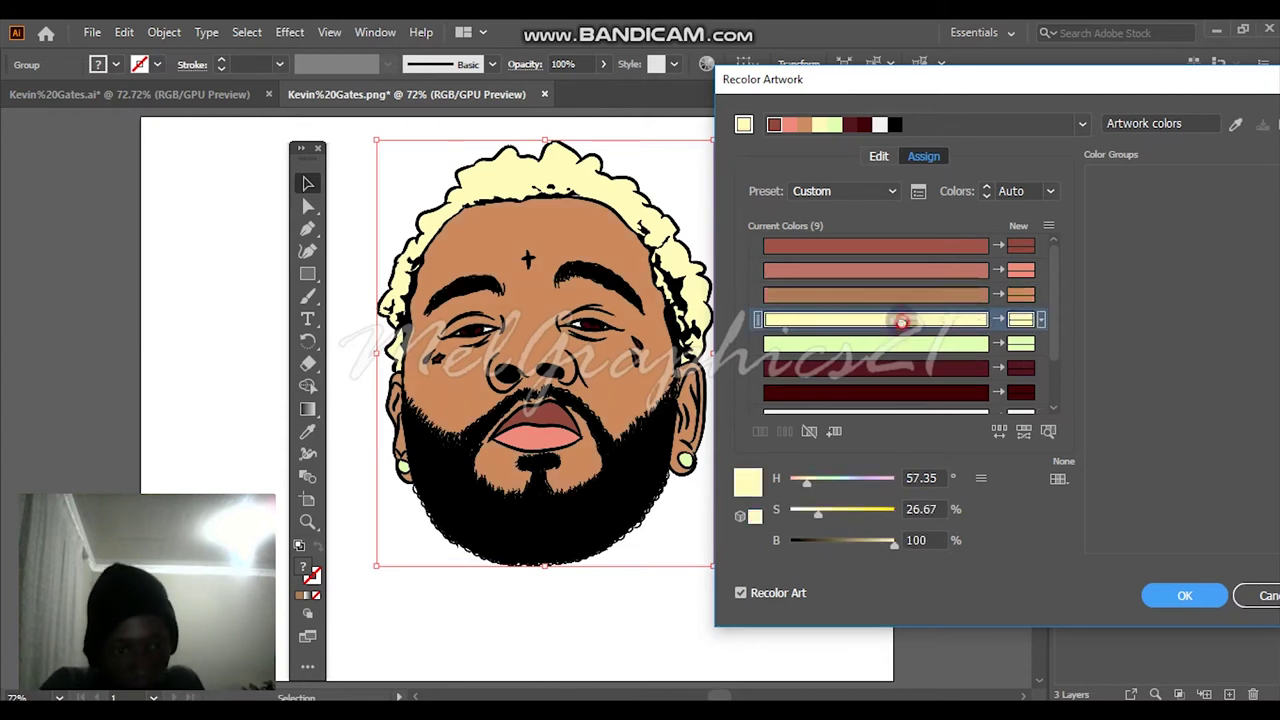
drag(835, 512, 832, 512)
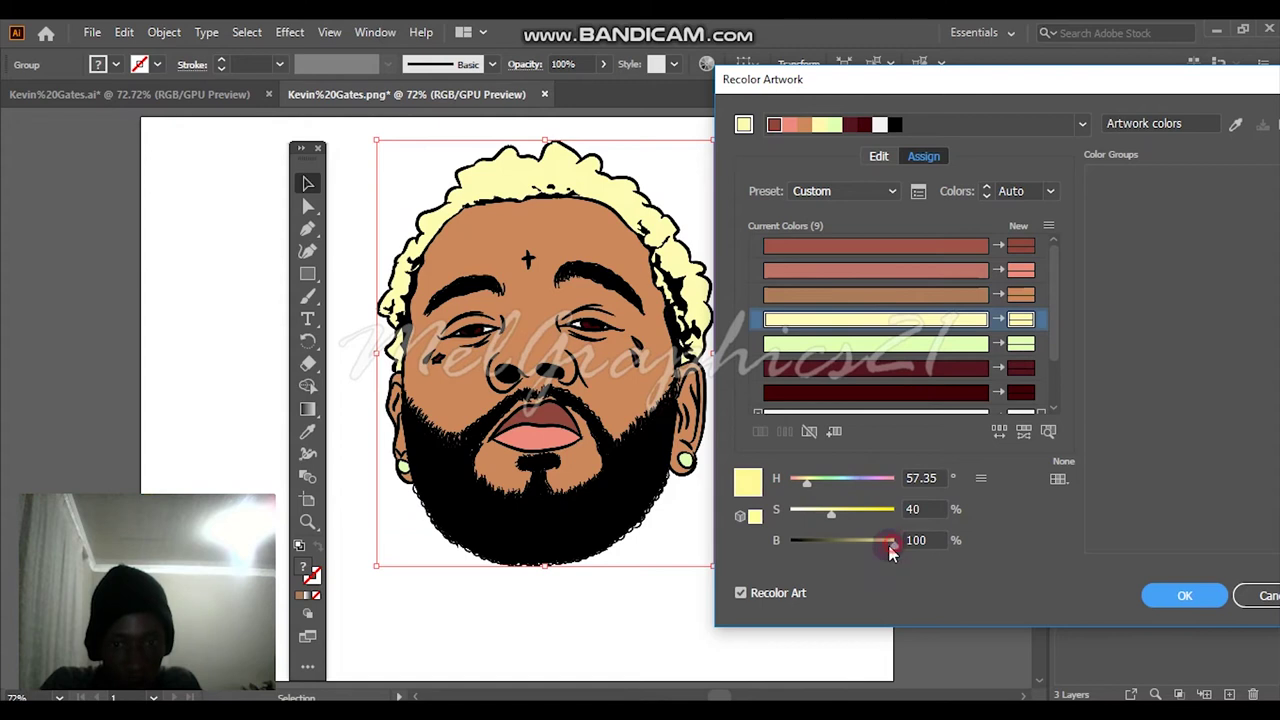
mouse_move(883, 553)
mouse_down()
mouse_move(849, 549)
mouse_move(867, 545)
mouse_up()
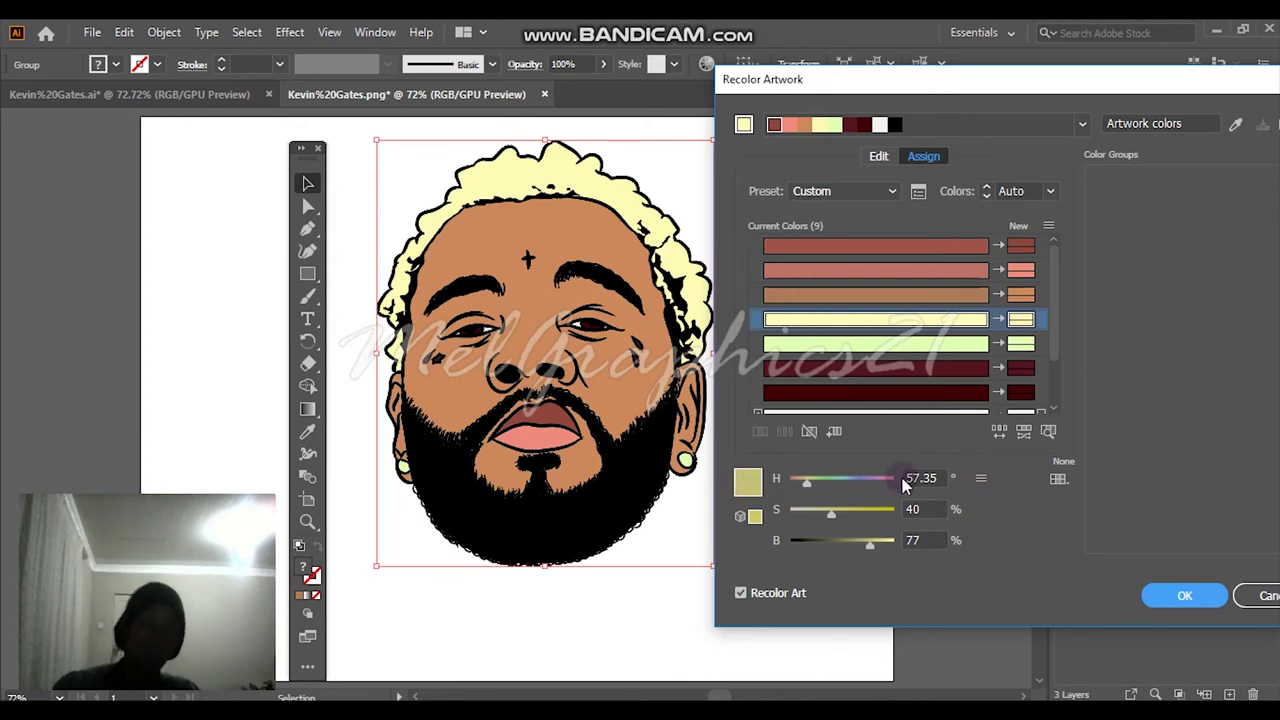
Adjust the saturation and brightness of the tattoo maroon, the iris dark red and the eye off-white, and apply the recolouring.
click(897, 370)
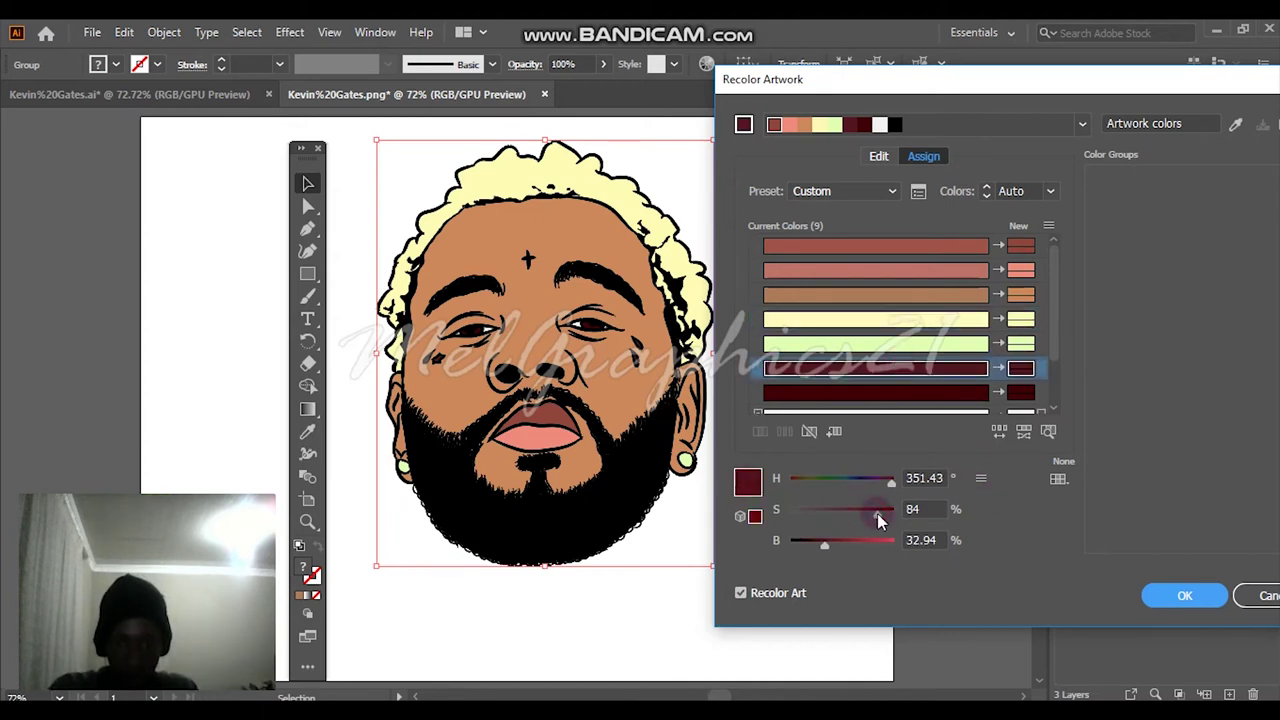
drag(826, 546, 818, 547)
click(954, 391)
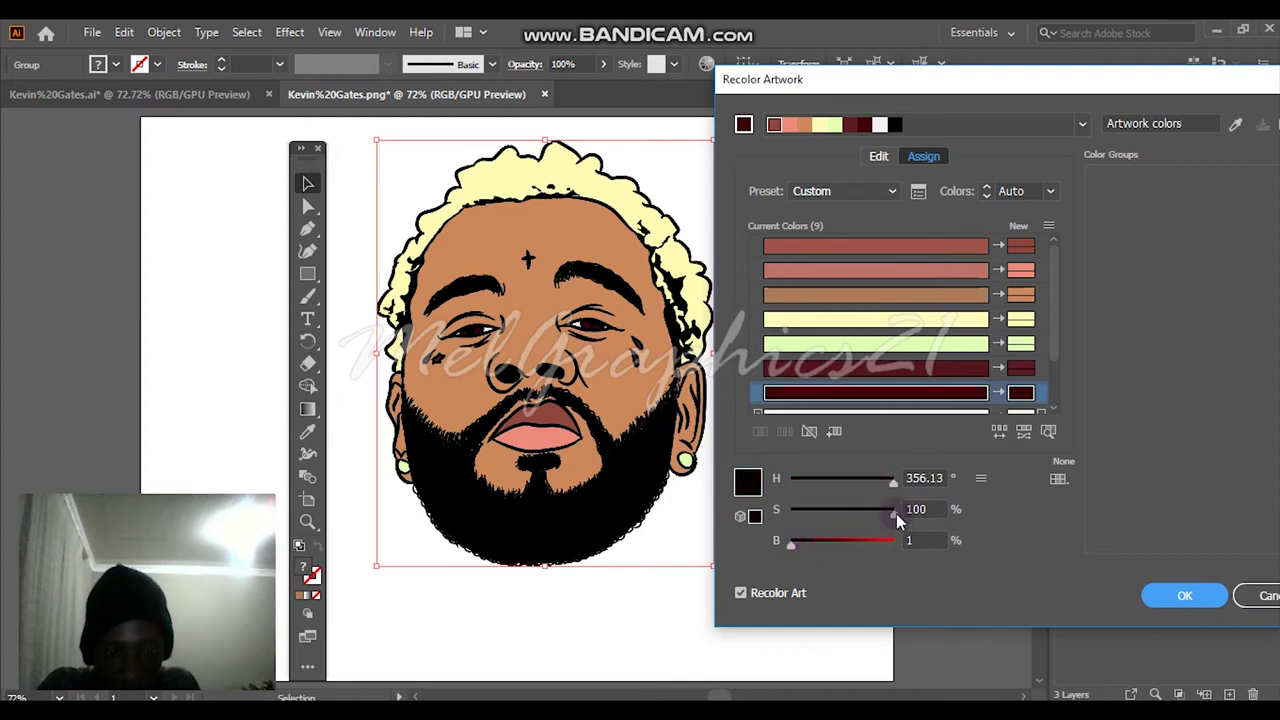
drag(795, 557, 813, 545)
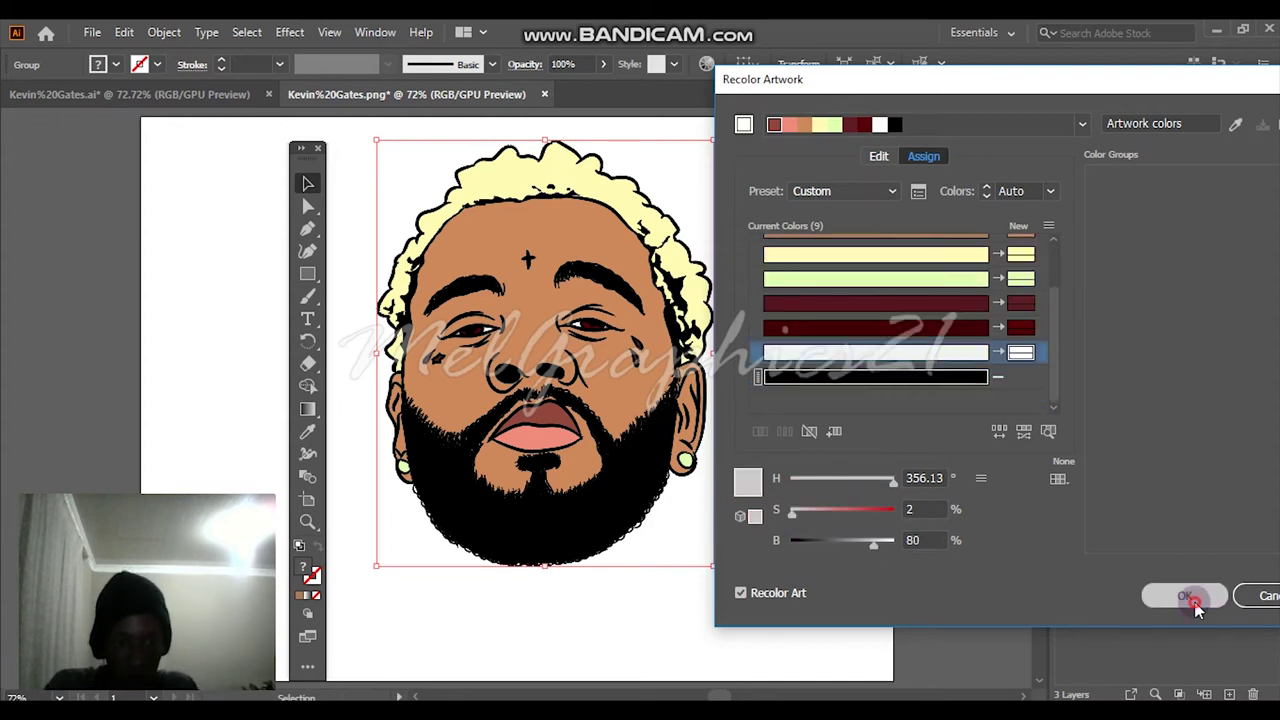
click(1185, 595)
click(843, 528)
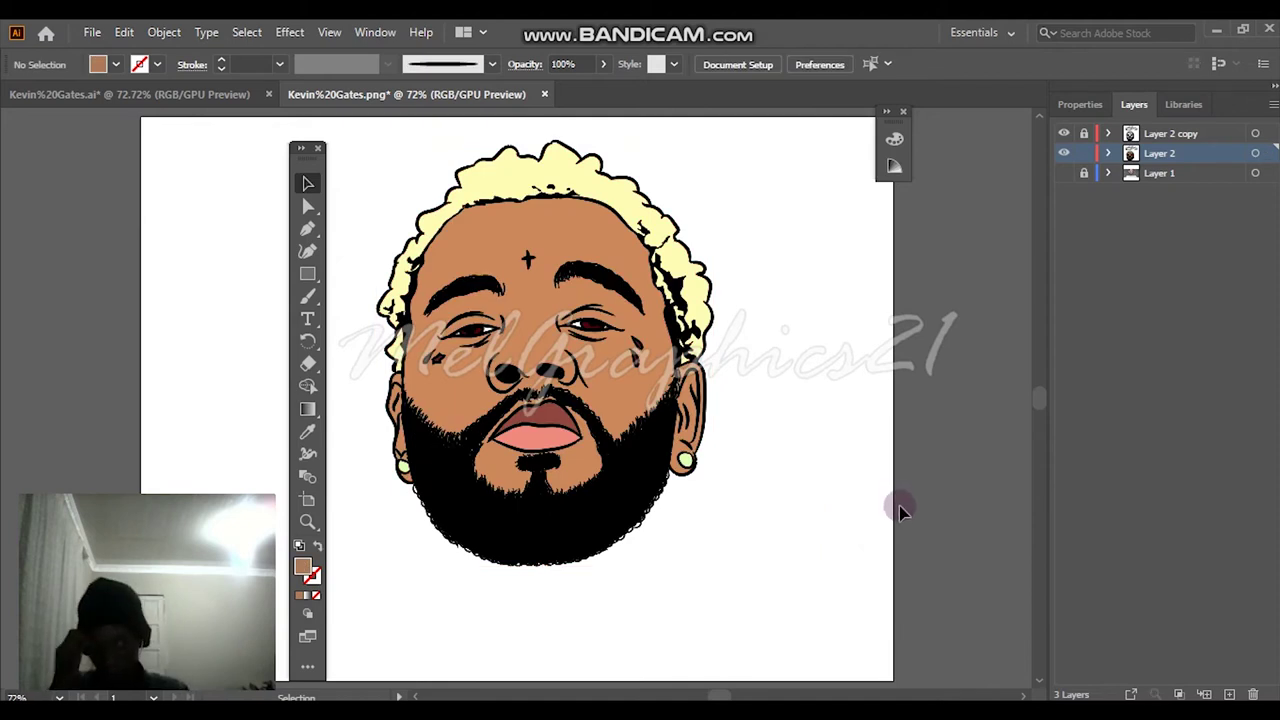
Duplicate Layer 2, and hide and lock the original layer.
drag(1202, 158, 1231, 694)
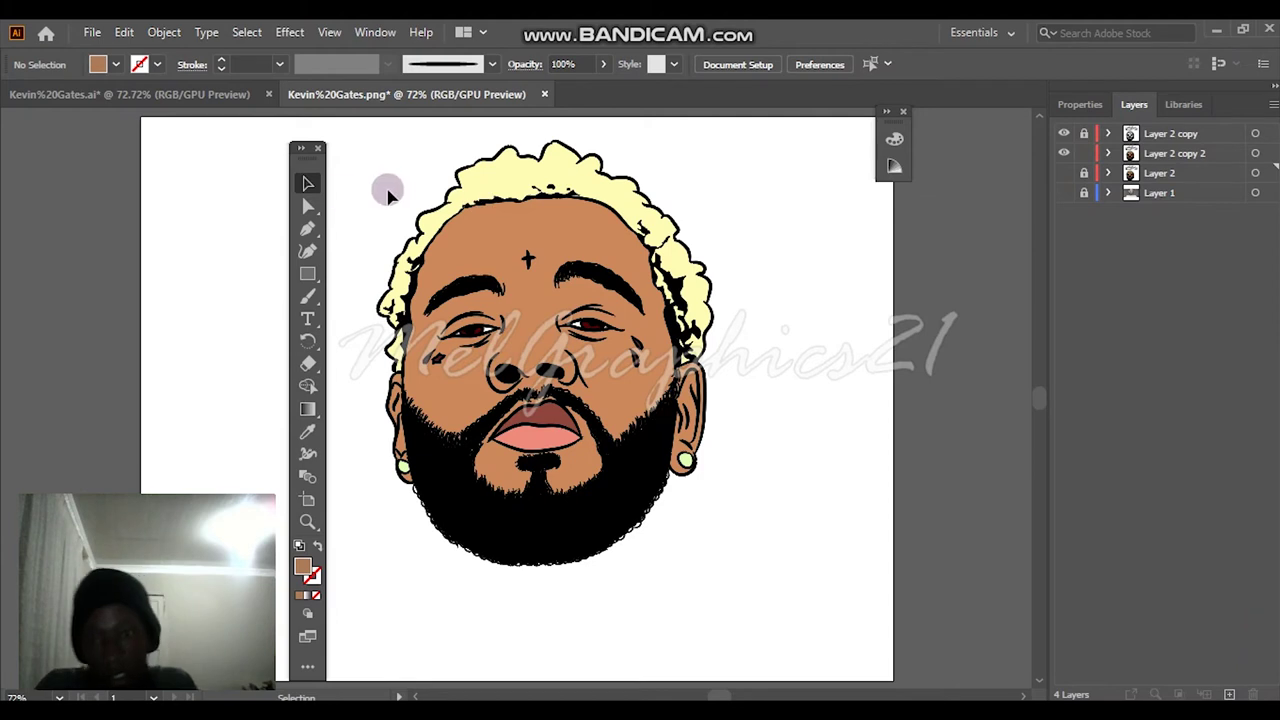
Delete the flat colour fills from Layer 2 copy 2, leaving its line details, and make Layer 2 visible again.
click(370, 162)
drag(456, 297, 734, 569)
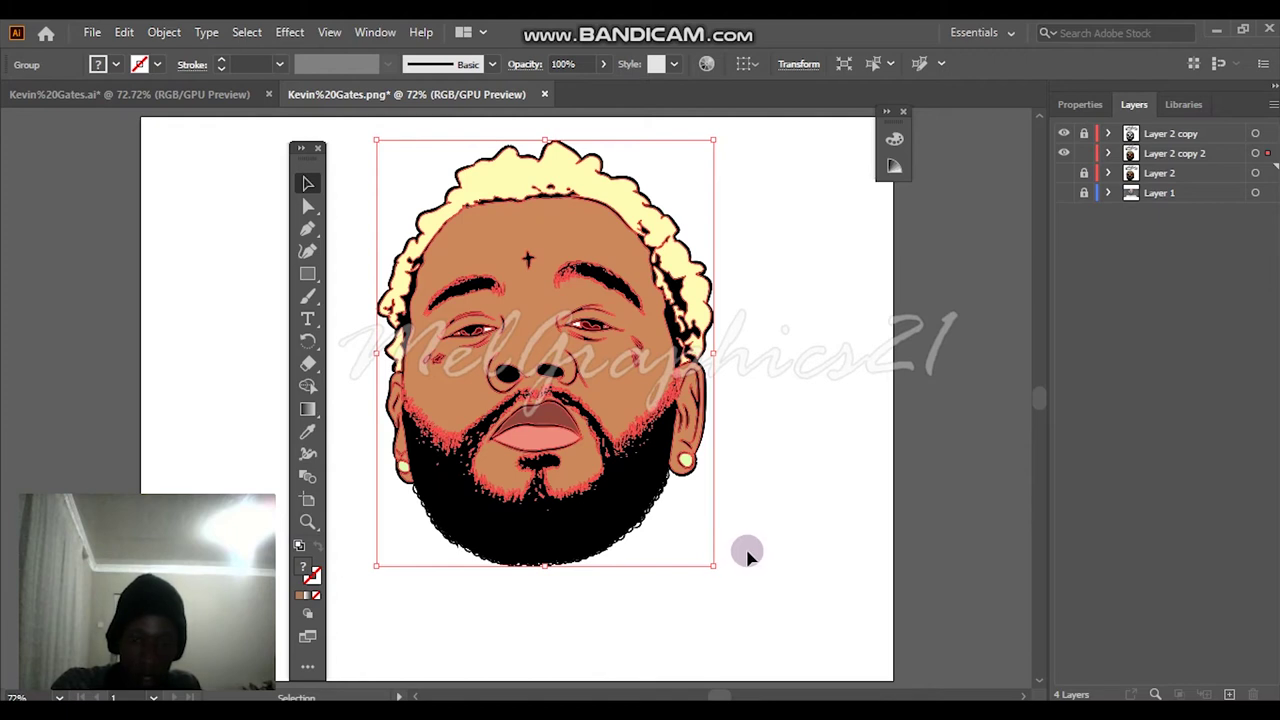
key(Delete)
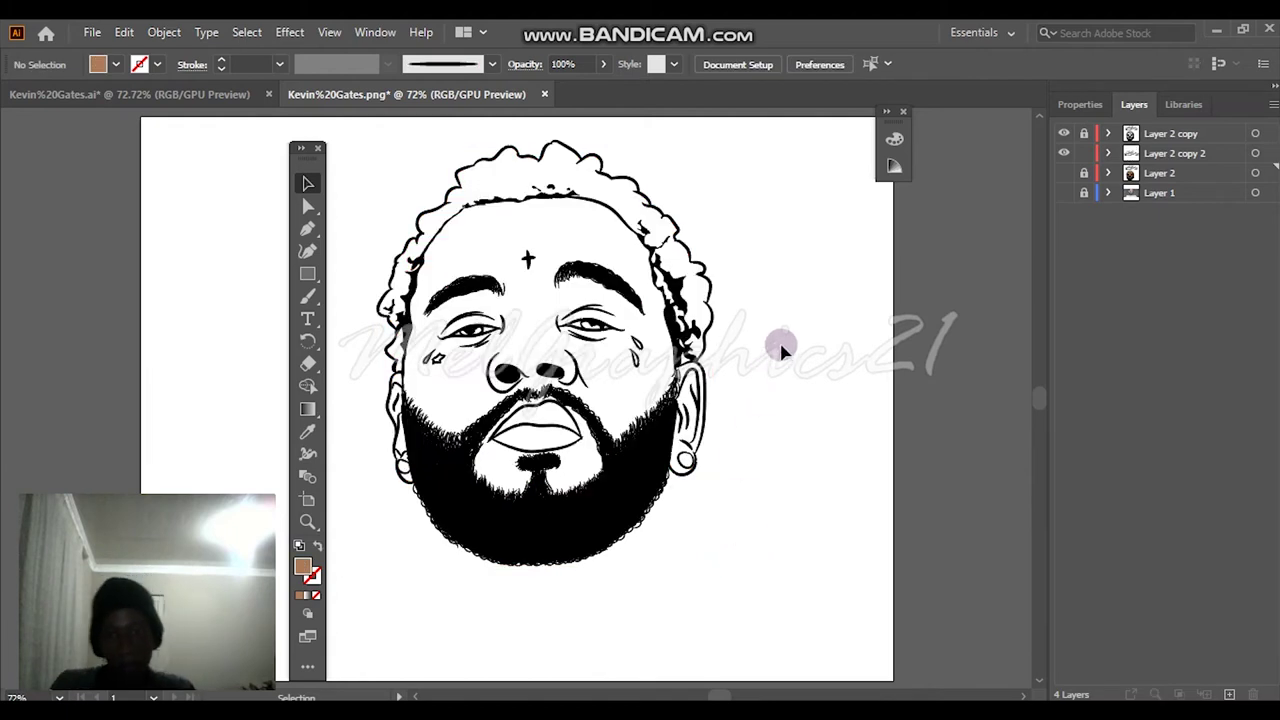
click(1064, 173)
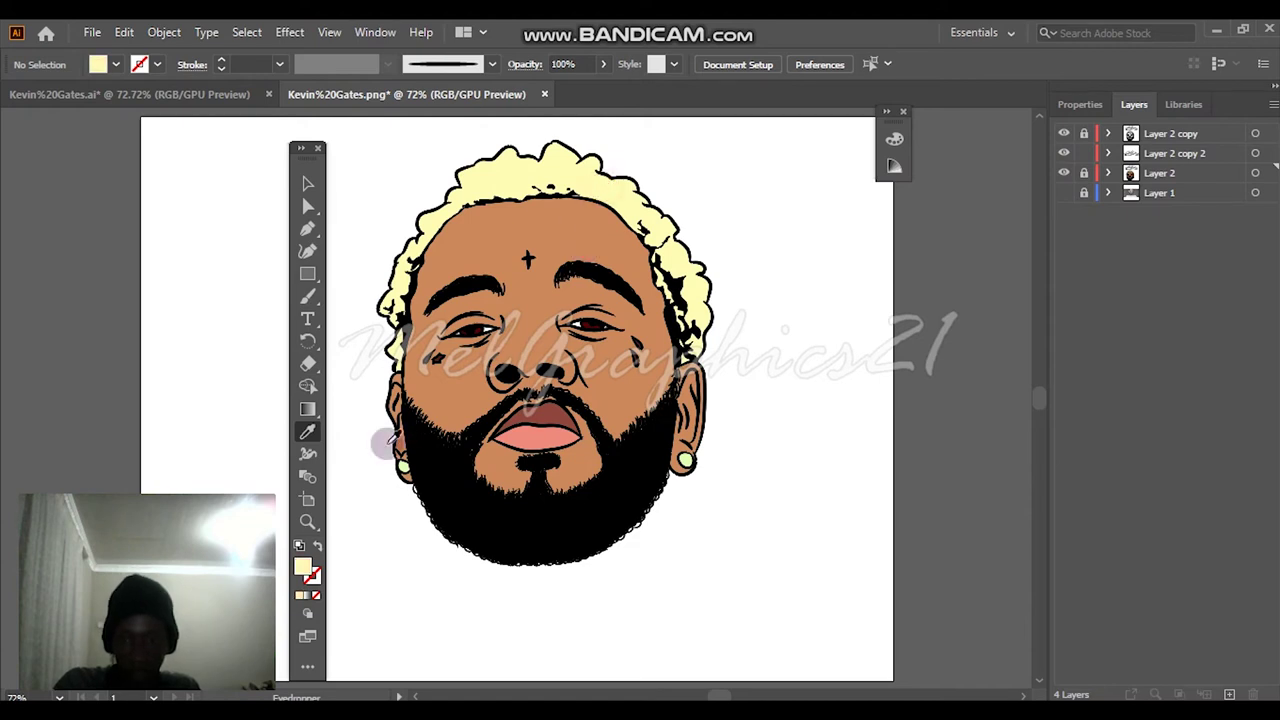
Set the fill to a darker shade of the hair yellow and add a new layer directly above Layer 2.
double_click(303, 570)
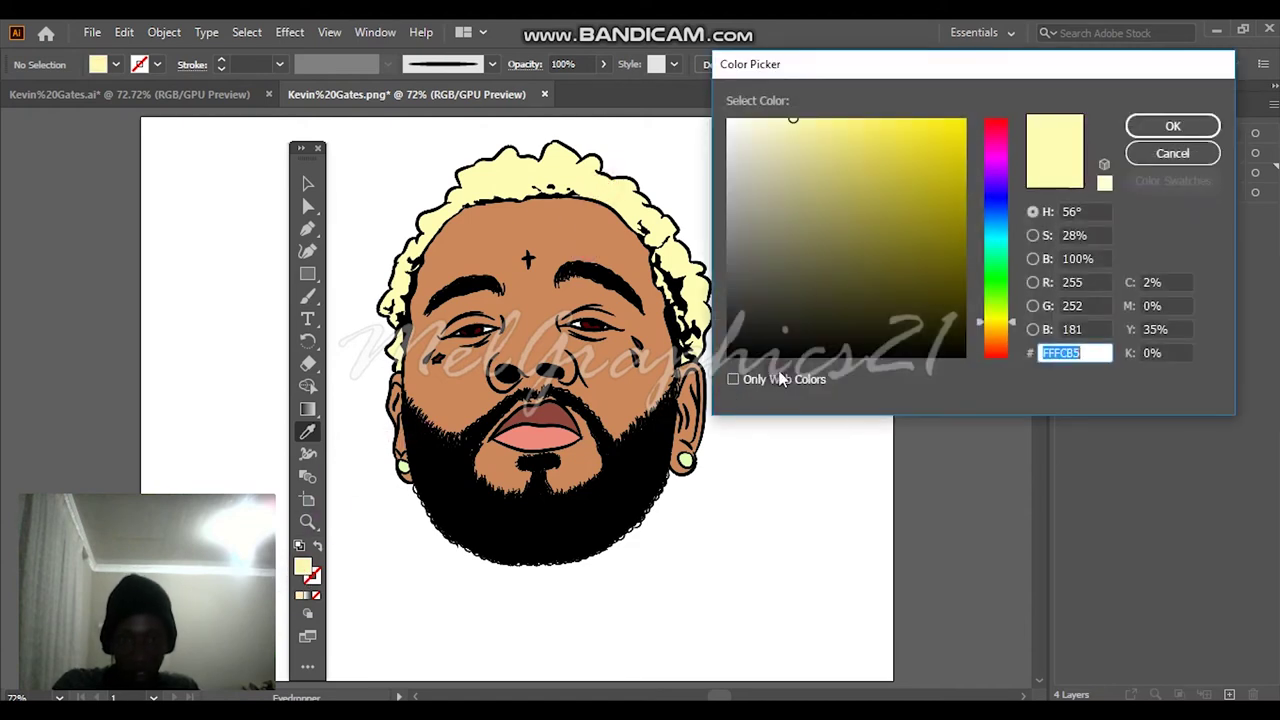
drag(787, 121, 797, 166)
key(Return)
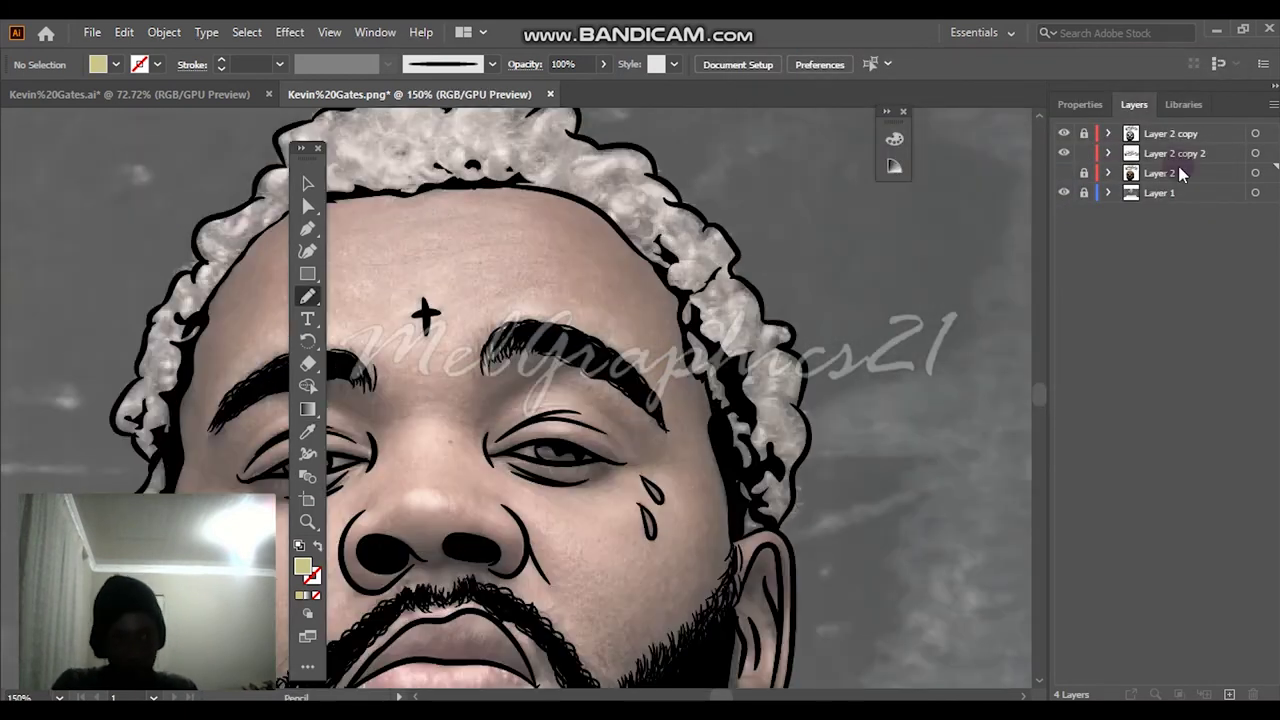
click(1180, 173)
click(1229, 694)
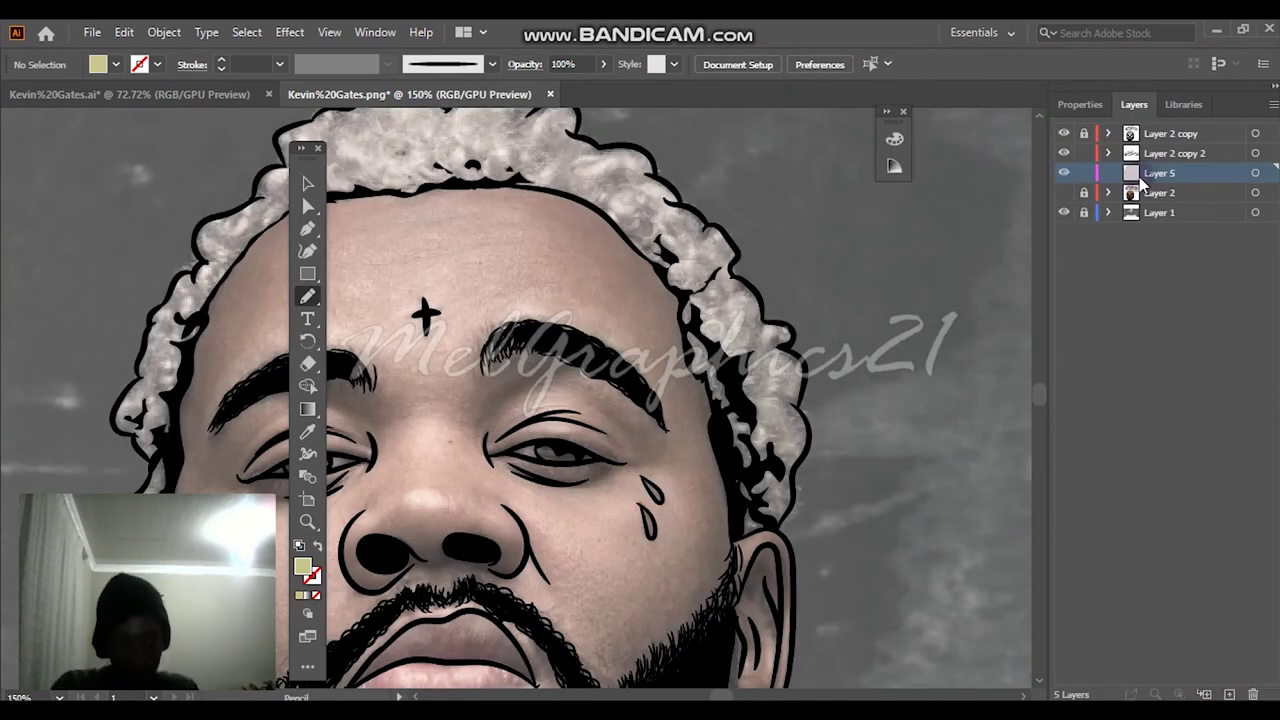
Draw the first freehand shadow shapes in the curls on the right side of the hair, checking them against the flat colours.
scroll(590, 205, up, 2)
drag(656, 259, 656, 258)
click(1064, 193)
key(ctrl+0)
click(1064, 193)
scroll(637, 188, up, 4)
mouse_move(594, 343)
mouse_down()
mouse_move(640, 352)
mouse_move(583, 288)
mouse_move(594, 341)
mouse_move(731, 314)
mouse_move(688, 317)
mouse_move(647, 341)
mouse_move(768, 412)
mouse_move(675, 398)
mouse_move(847, 470)
mouse_move(847, 394)
mouse_up()
key(ctrl+0)
click(1063, 192)
click(1063, 192)
Add more Pencil shadow shapes through the right-side curls and check the shading against the reference photo.
scroll(737, 286, up, 6)
mouse_move(572, 462)
mouse_down()
mouse_move(555, 544)
mouse_move(505, 477)
mouse_move(540, 429)
mouse_move(494, 418)
mouse_move(464, 391)
mouse_move(553, 480)
mouse_up()
scroll(578, 461, up, 1)
drag(535, 616, 488, 516)
scroll(562, 570, up, 1)
mouse_move(587, 533)
mouse_down()
mouse_move(556, 408)
mouse_move(589, 535)
mouse_up()
drag(505, 410, 509, 333)
mouse_move(410, 346)
mouse_down()
mouse_move(384, 306)
mouse_move(414, 342)
mouse_up()
scroll(445, 415, up, 3)
mouse_move(598, 508)
mouse_down()
mouse_move(497, 424)
mouse_move(532, 391)
mouse_move(570, 501)
mouse_up()
key(ctrl+0)
click(1064, 213)
click(1064, 213)
Draw shadow shapes in the curls at the top and upper left side of the hair.
scroll(636, 160, up, 4)
mouse_move(448, 240)
mouse_down()
mouse_move(544, 279)
mouse_move(450, 242)
mouse_up()
scroll(286, 331, up, 1)
scroll(286, 331, left, 13)
mouse_move(589, 273)
mouse_down()
mouse_move(582, 403)
mouse_move(594, 414)
mouse_move(592, 274)
mouse_up()
mouse_move(694, 245)
mouse_down()
mouse_move(738, 234)
mouse_move(696, 244)
mouse_up()
scroll(457, 363, down, 5)
scroll(457, 363, left, 3)
mouse_move(668, 171)
mouse_down()
mouse_move(660, 258)
mouse_move(669, 172)
mouse_up()
scroll(655, 255, down, 1)
mouse_move(636, 301)
mouse_down()
mouse_move(604, 337)
mouse_move(637, 300)
mouse_up()
scroll(600, 300, down, 4)
Continue the hair shadows down the left side to just above the ear, and preview them over the flat colours without the photo.
mouse_move(554, 227)
mouse_down()
mouse_move(518, 234)
mouse_move(492, 127)
mouse_move(550, 226)
mouse_up()
scroll(530, 232, down, 1)
mouse_move(511, 249)
mouse_down()
mouse_move(480, 246)
mouse_move(428, 289)
mouse_move(510, 250)
mouse_move(432, 314)
mouse_move(476, 284)
mouse_move(436, 418)
mouse_move(487, 322)
mouse_up()
scroll(495, 287, down, 3)
scroll(371, 292, left, 2)
scroll(371, 292, up, 2)
scroll(480, 310, down, 3)
scroll(487, 340, down, 8)
mouse_move(538, 377)
mouse_down()
mouse_move(534, 318)
mouse_move(523, 358)
mouse_move(543, 351)
mouse_up()
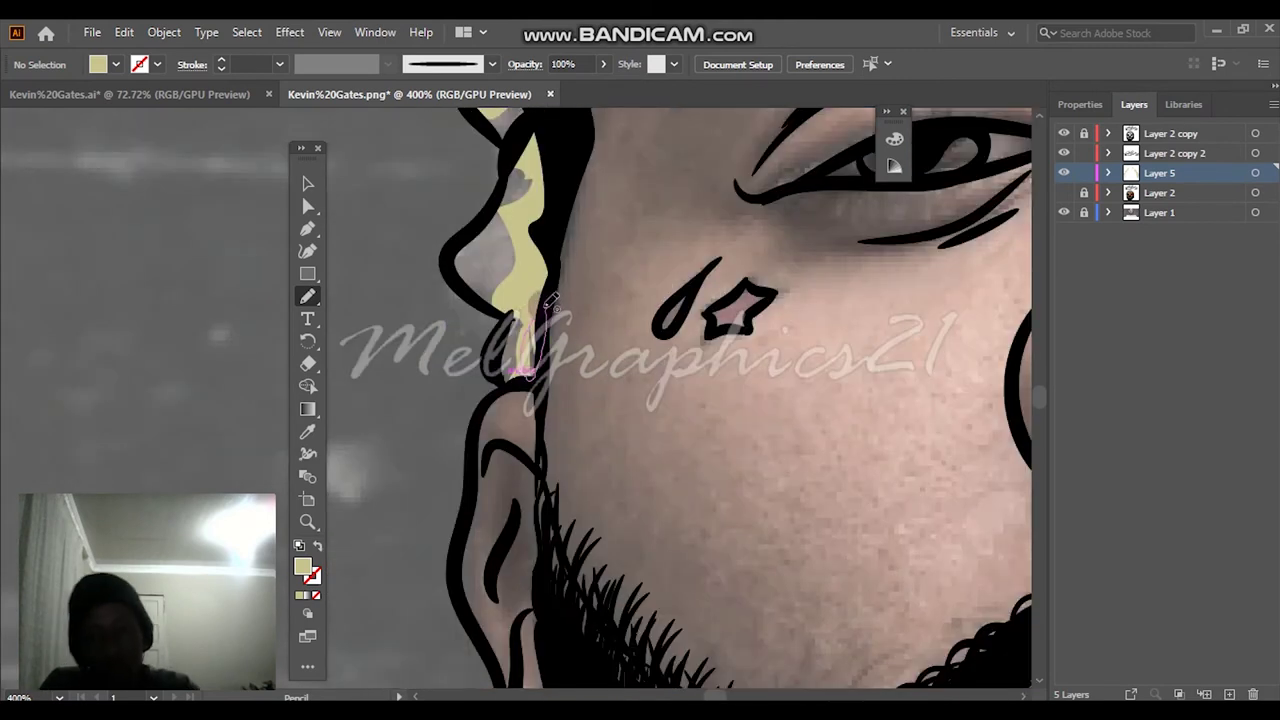
drag(546, 303, 548, 298)
key(ctrl+0)
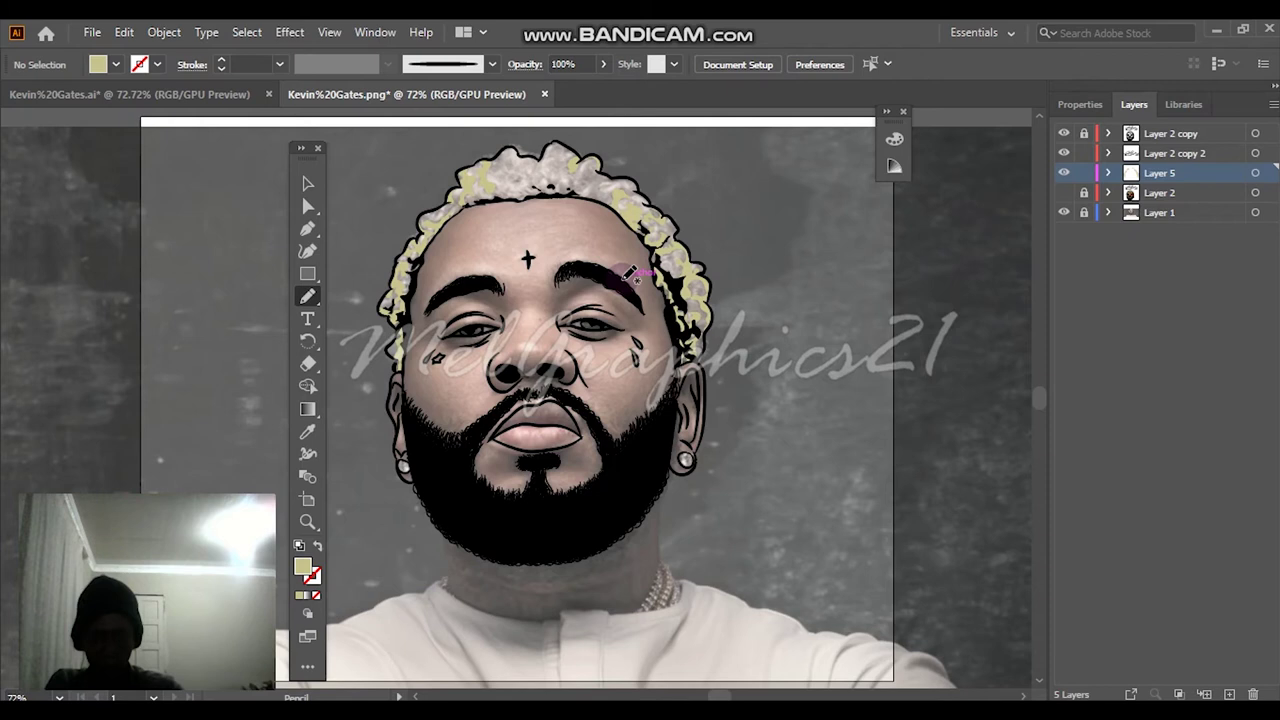
click(1063, 214)
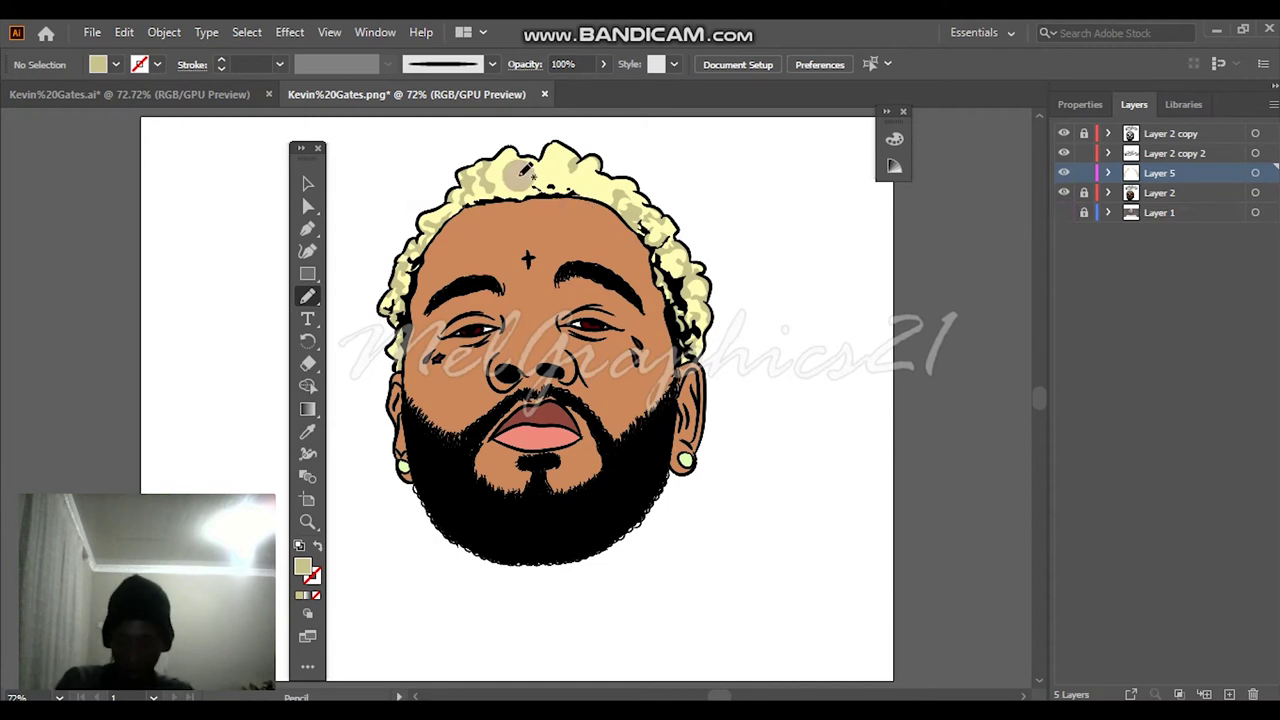
With the photo shown instead of the flat colours, draw hair shadow shapes along the front hairline above the forehead.
scroll(521, 162, up, 4)
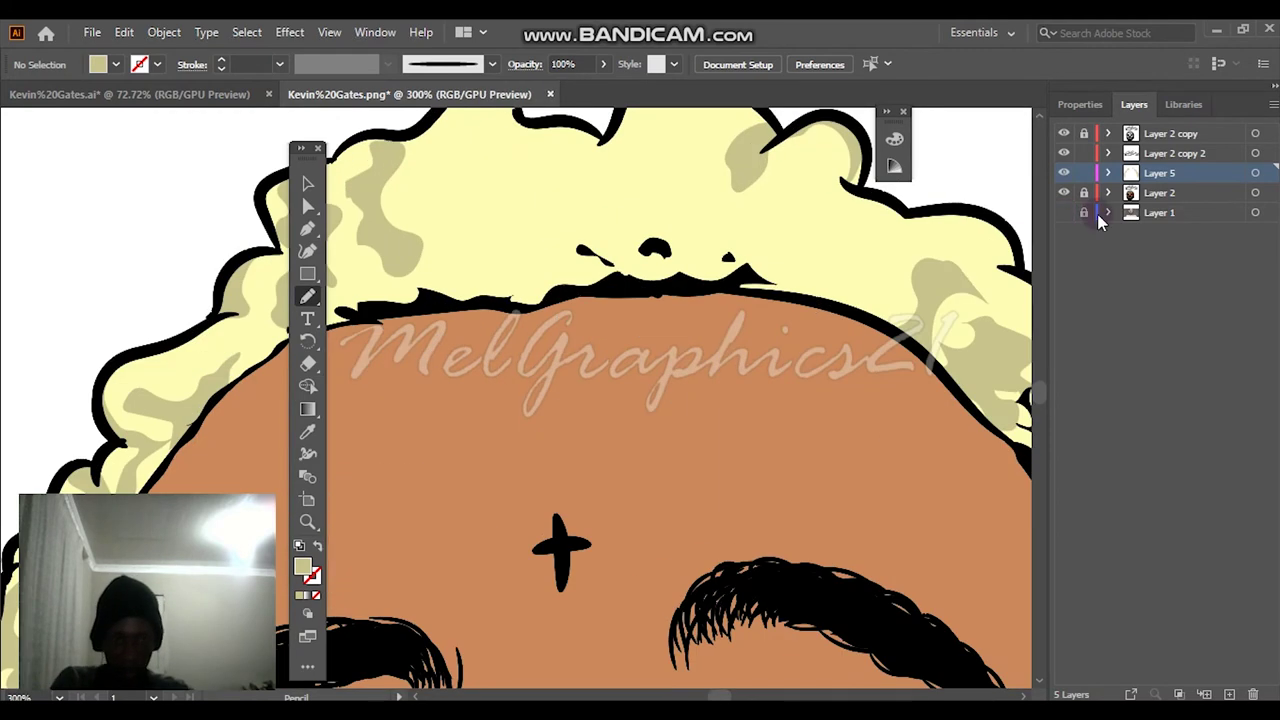
click(1064, 214)
click(1064, 194)
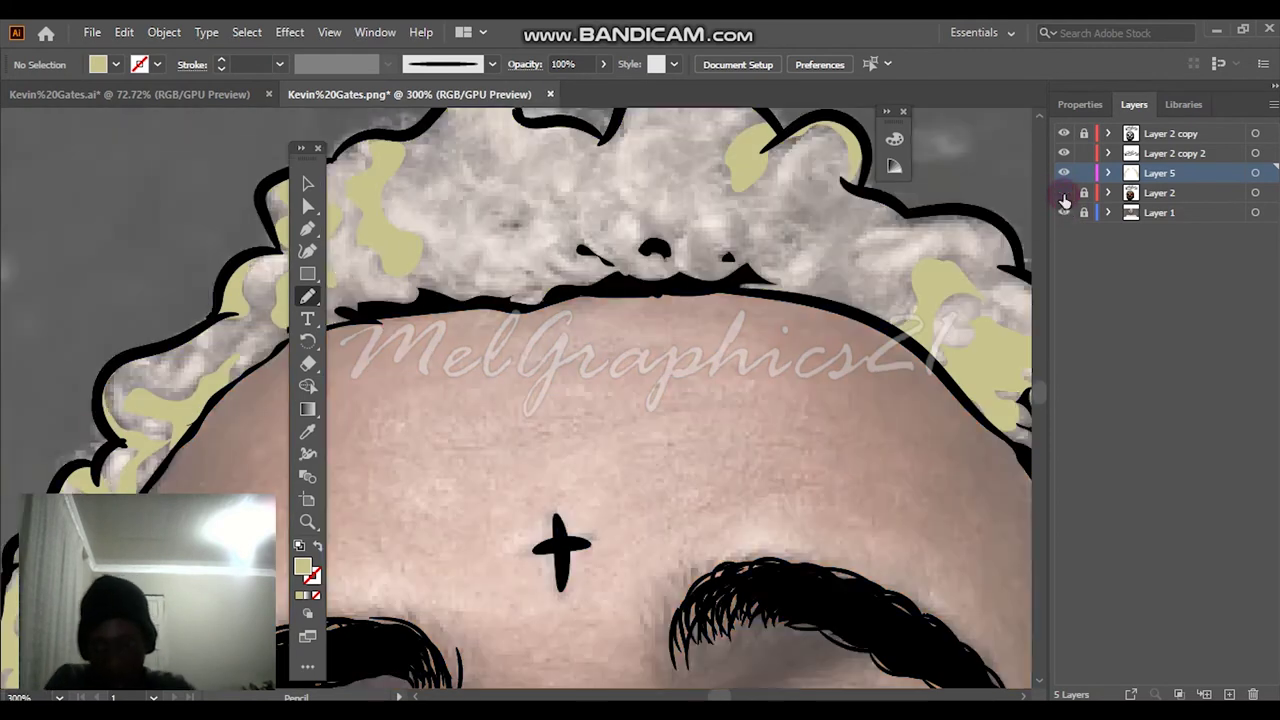
scroll(775, 212, up, 2)
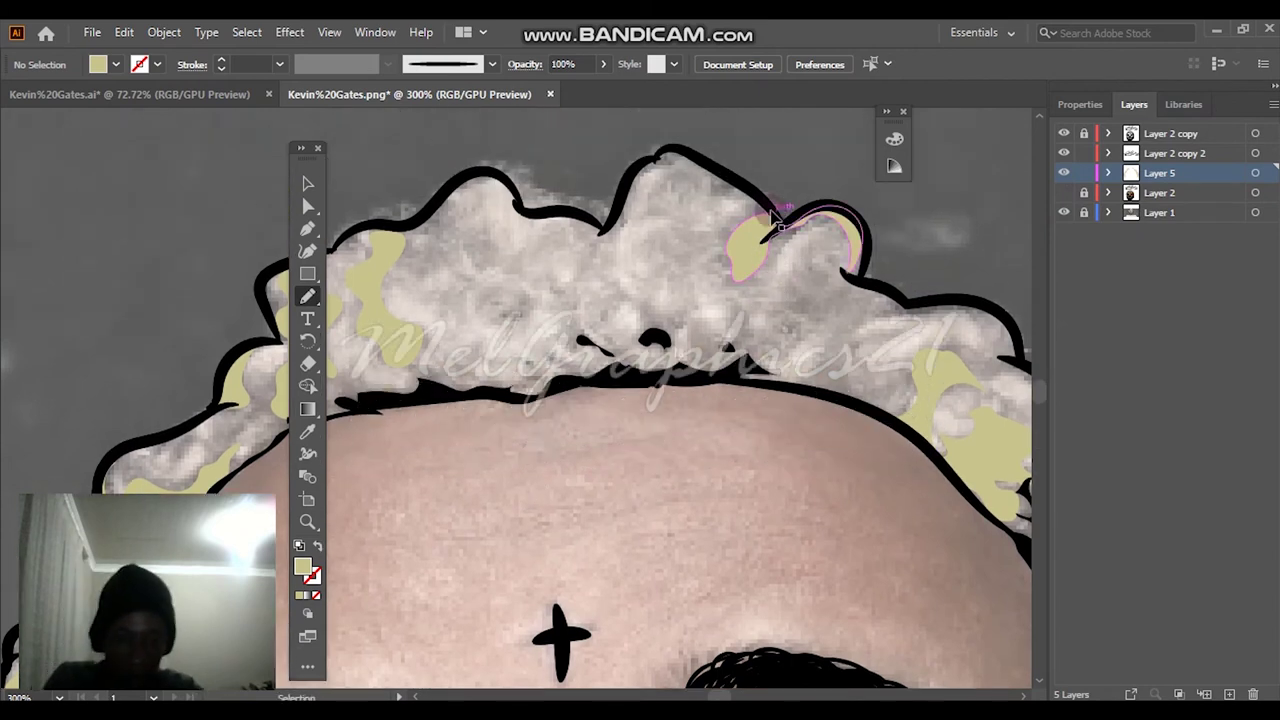
mouse_move(782, 208)
mouse_down()
mouse_move(786, 312)
mouse_move(767, 360)
mouse_move(815, 315)
mouse_move(806, 295)
mouse_move(751, 332)
mouse_move(731, 305)
mouse_move(717, 339)
mouse_move(676, 346)
mouse_up()
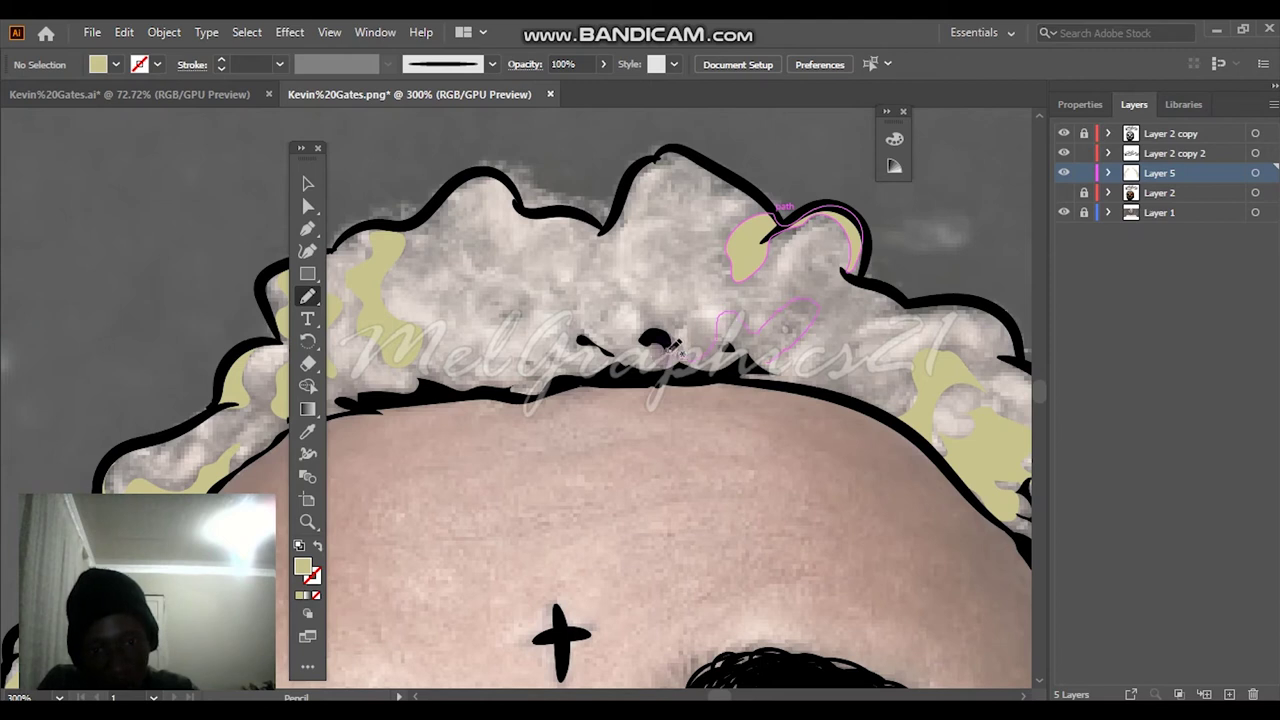
drag(772, 378, 760, 345)
drag(595, 362, 545, 362)
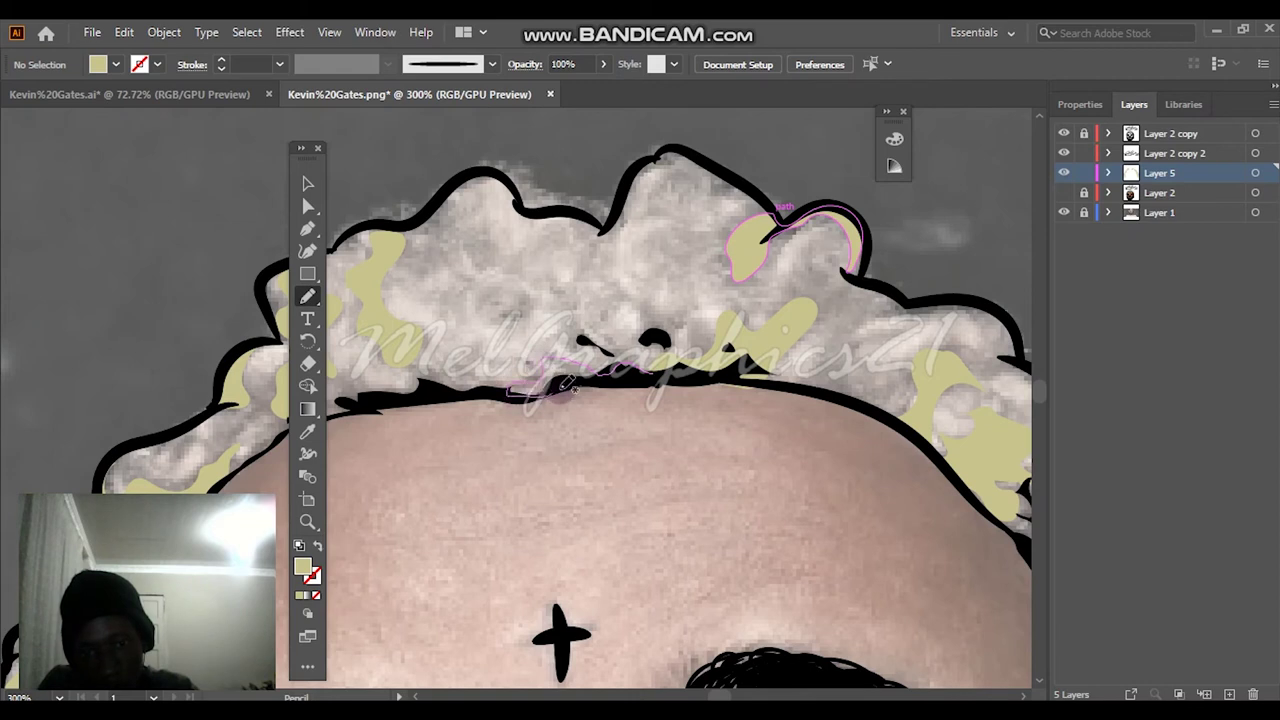
drag(663, 374, 666, 374)
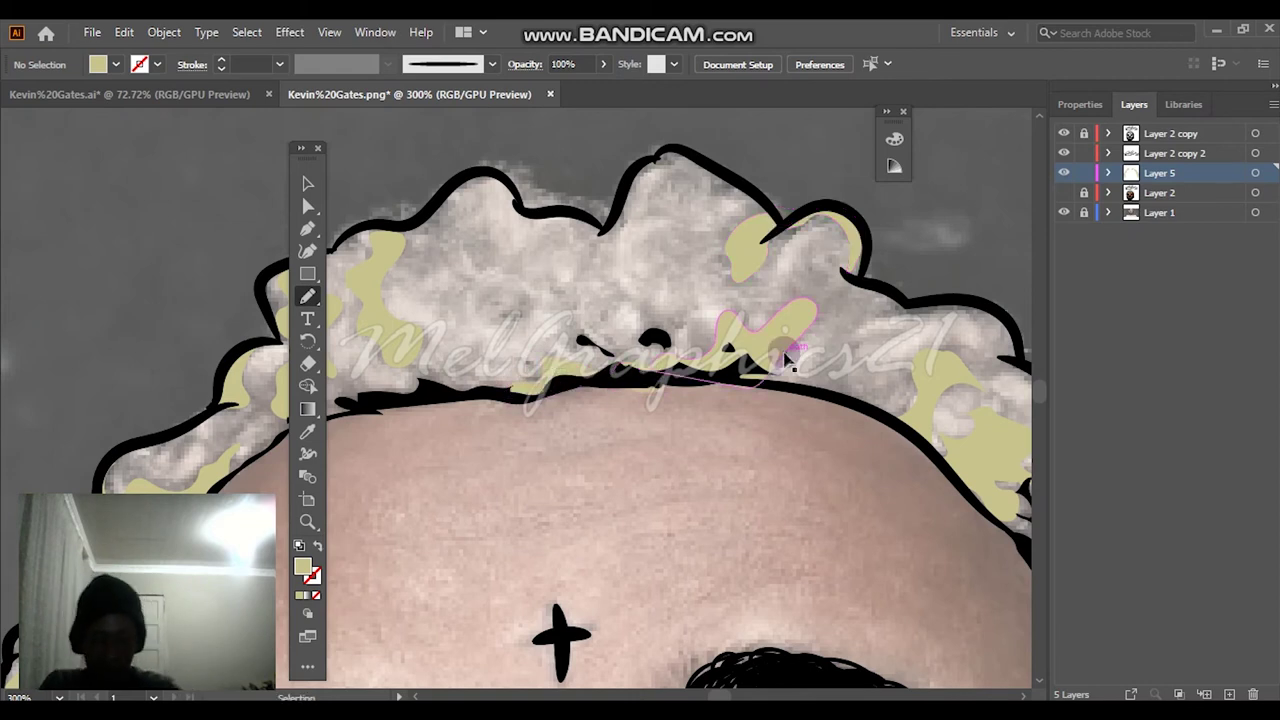
key(ctrl+0)
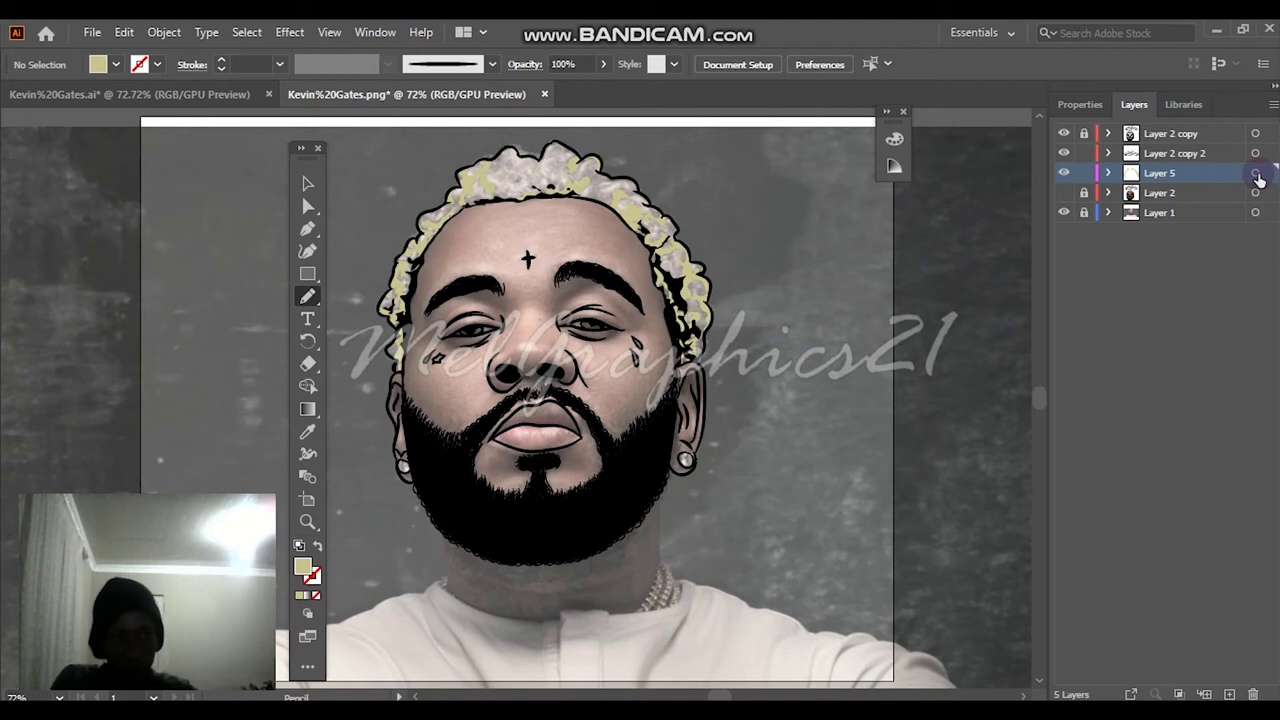
Select all the hair shadow artwork on Layer 5.
click(1256, 173)
scroll(765, 203, up, 4)
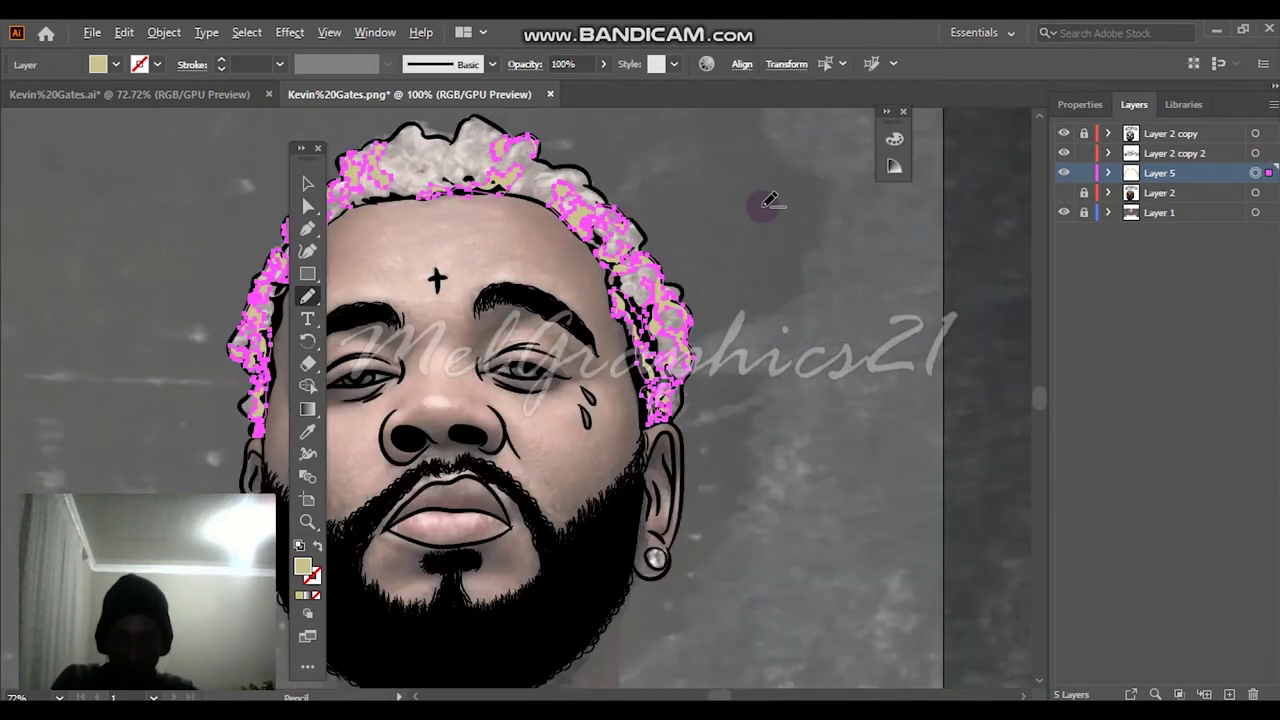
scroll(765, 203, down, 1)
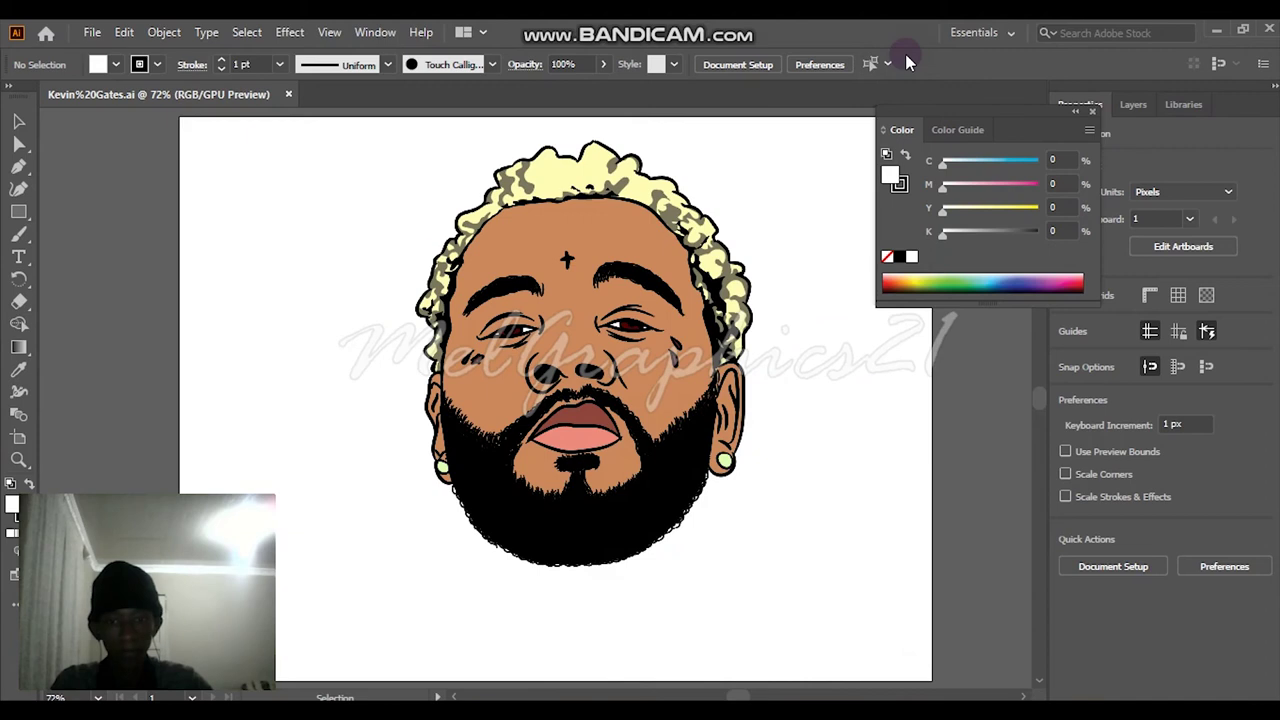
Move the floating Color panel aside, show the reference photo in Layer 1 and hide Layer 2.
click(539, 251)
scroll(541, 252, down, 1)
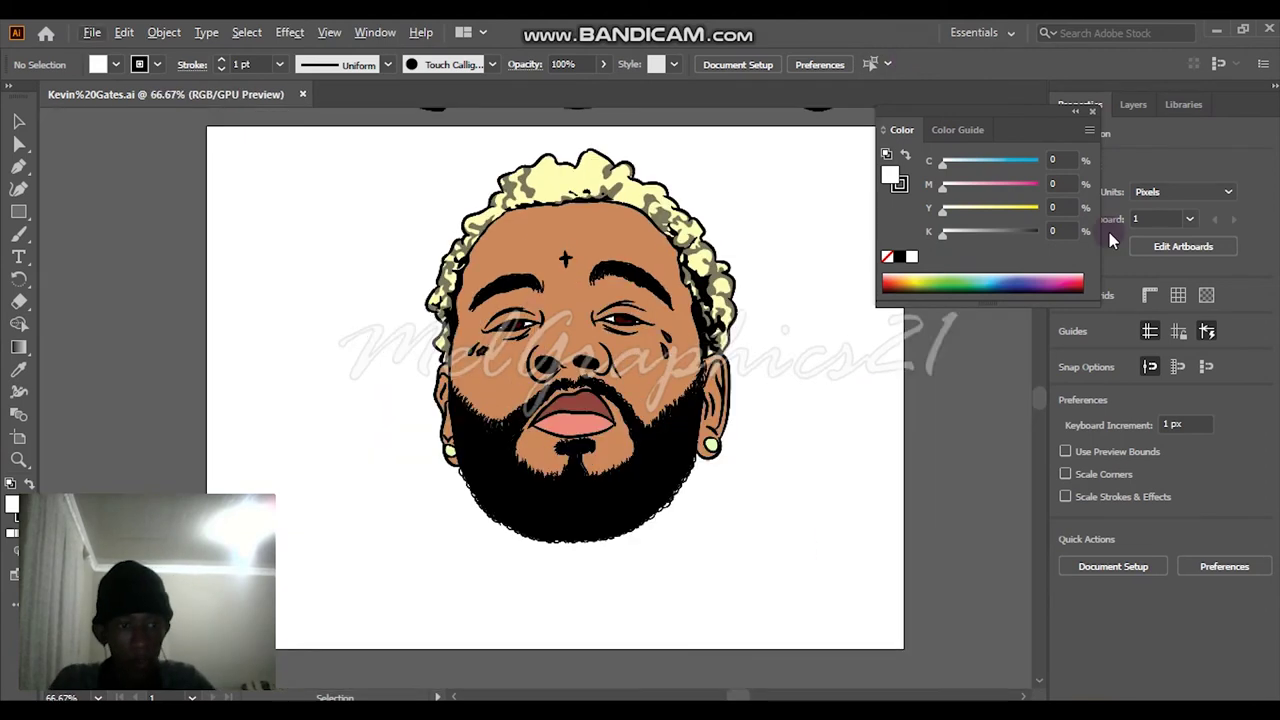
drag(1030, 112, 948, 166)
click(1132, 104)
click(1064, 212)
click(1064, 193)
scroll(630, 297, up, 2)
scroll(136, 246, down, 6)
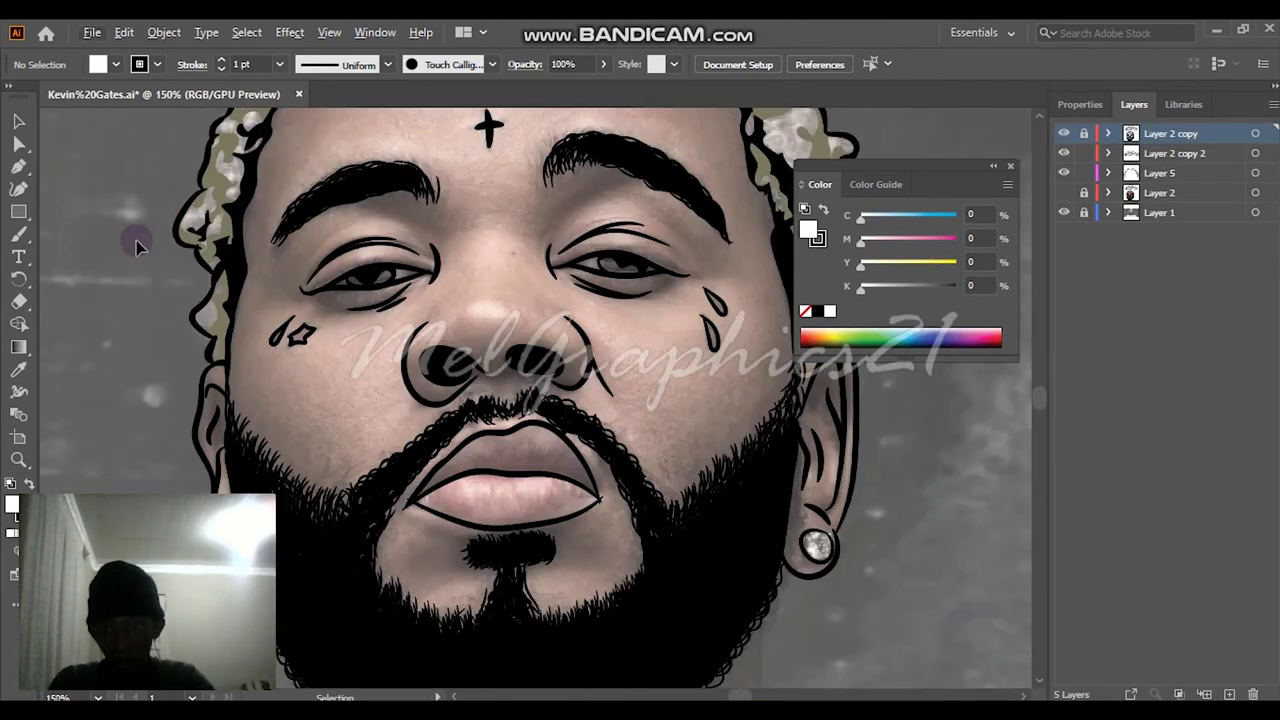
Compare the flat skin colours with the light and shadow areas of the reference photo.
scroll(252, 264, down, 1)
scroll(549, 443, up, 4)
key(a)
scroll(549, 443, left, 5)
scroll(549, 443, up, 1)
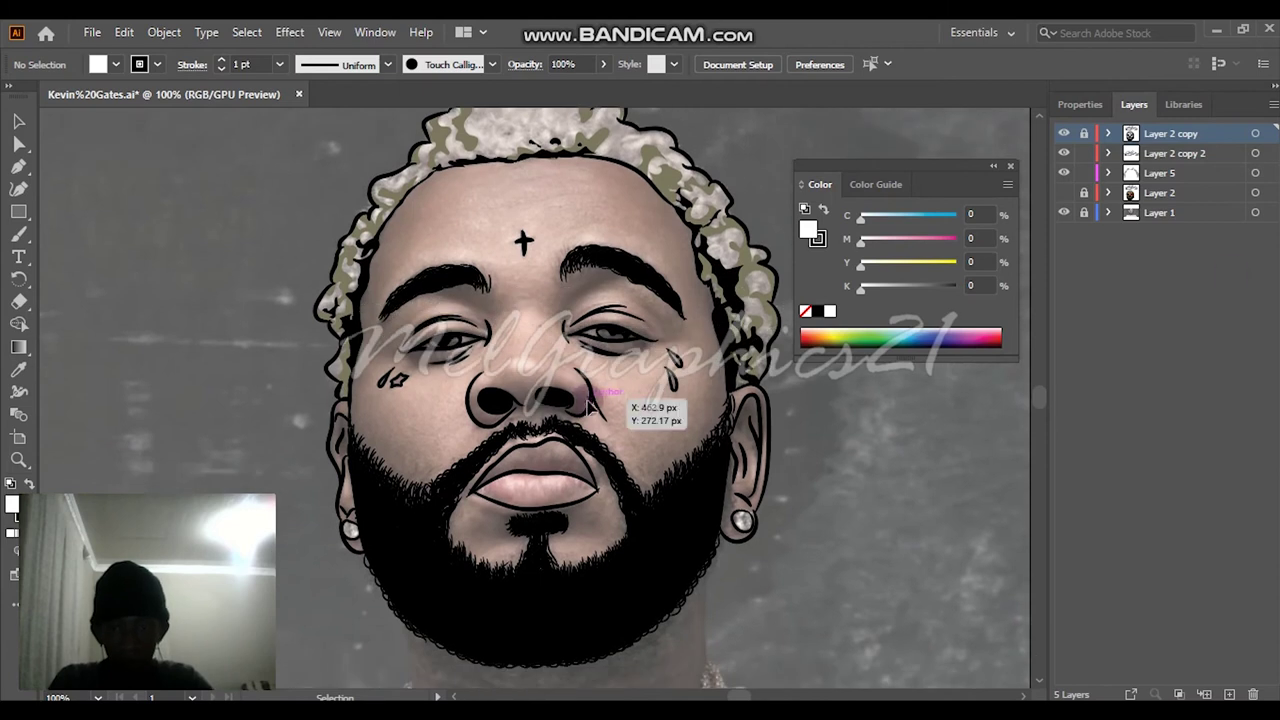
click(1064, 193)
click(1064, 193)
click(1064, 193)
click(1064, 193)
Show the flat colours in Layer 2 and float the drawing tools beside the portrait.
key(i)
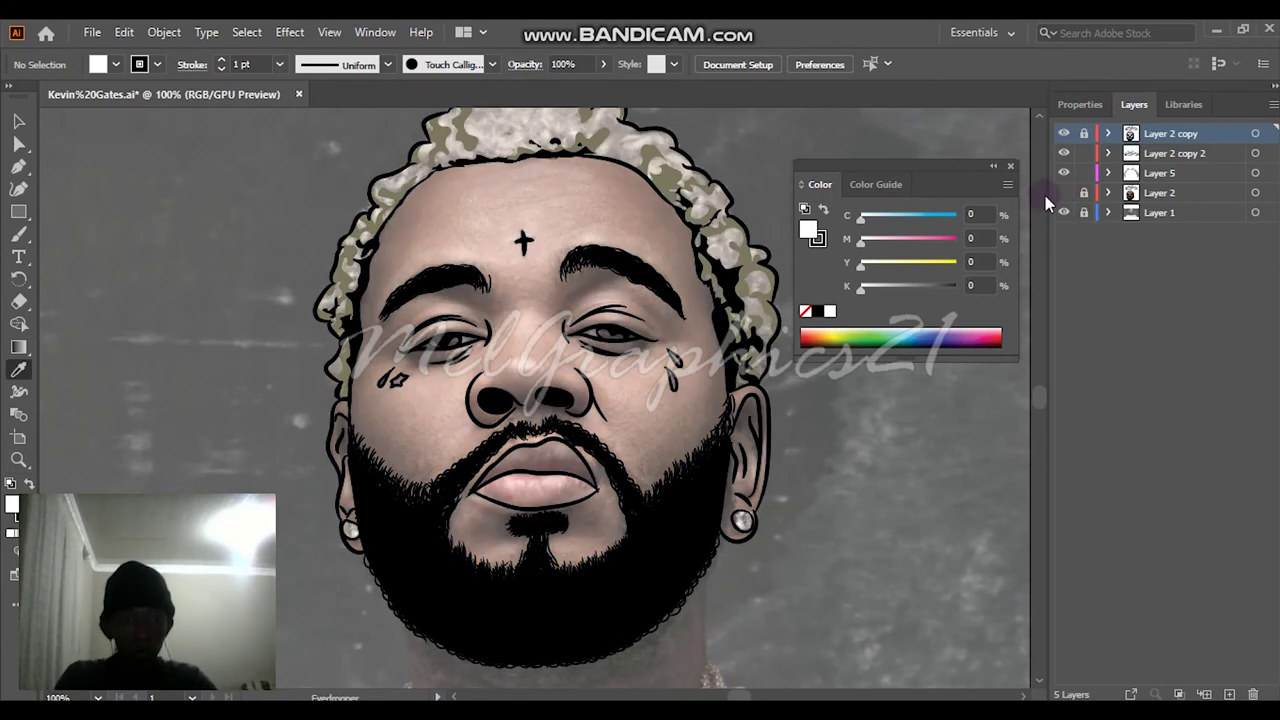
click(1063, 193)
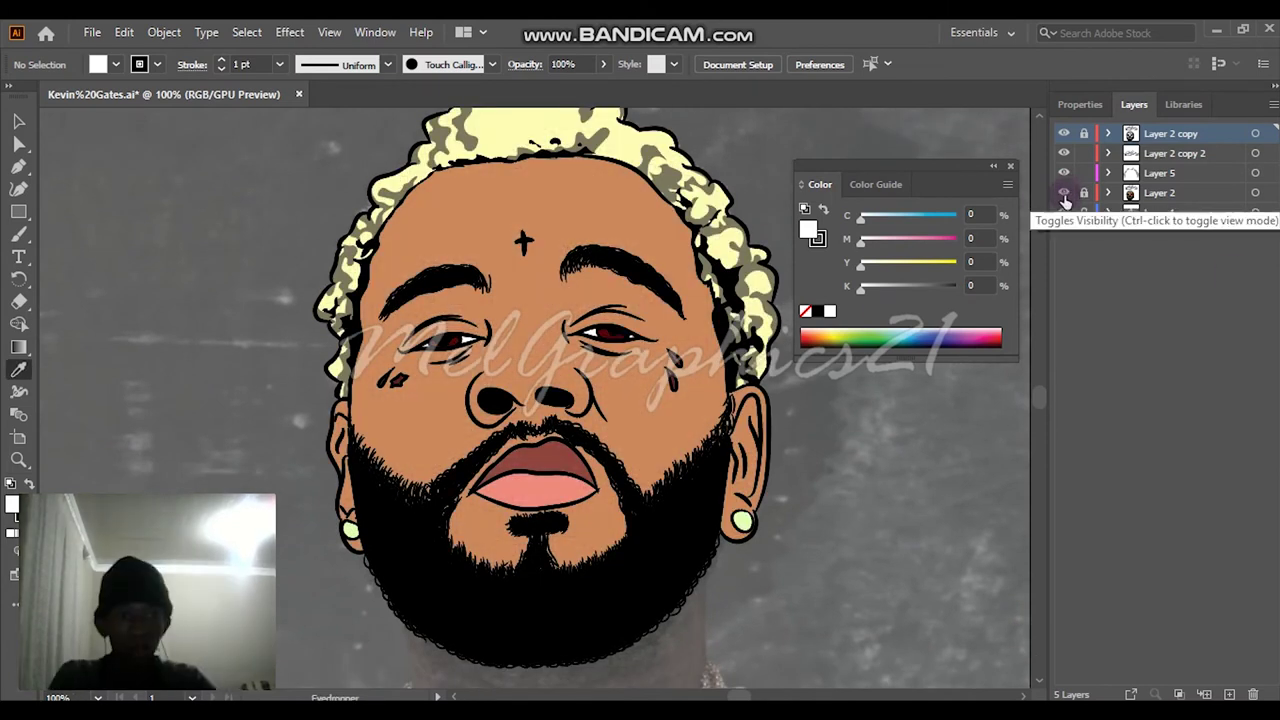
click(626, 226)
click(137, 222)
key(n)
drag(8, 107, 722, 174)
Sample the skin colour and change the fill to a darker reddish brown with 58% saturation and 67% brightness.
key(i)
click(596, 231)
double_click(692, 560)
click(863, 194)
click(1000, 350)
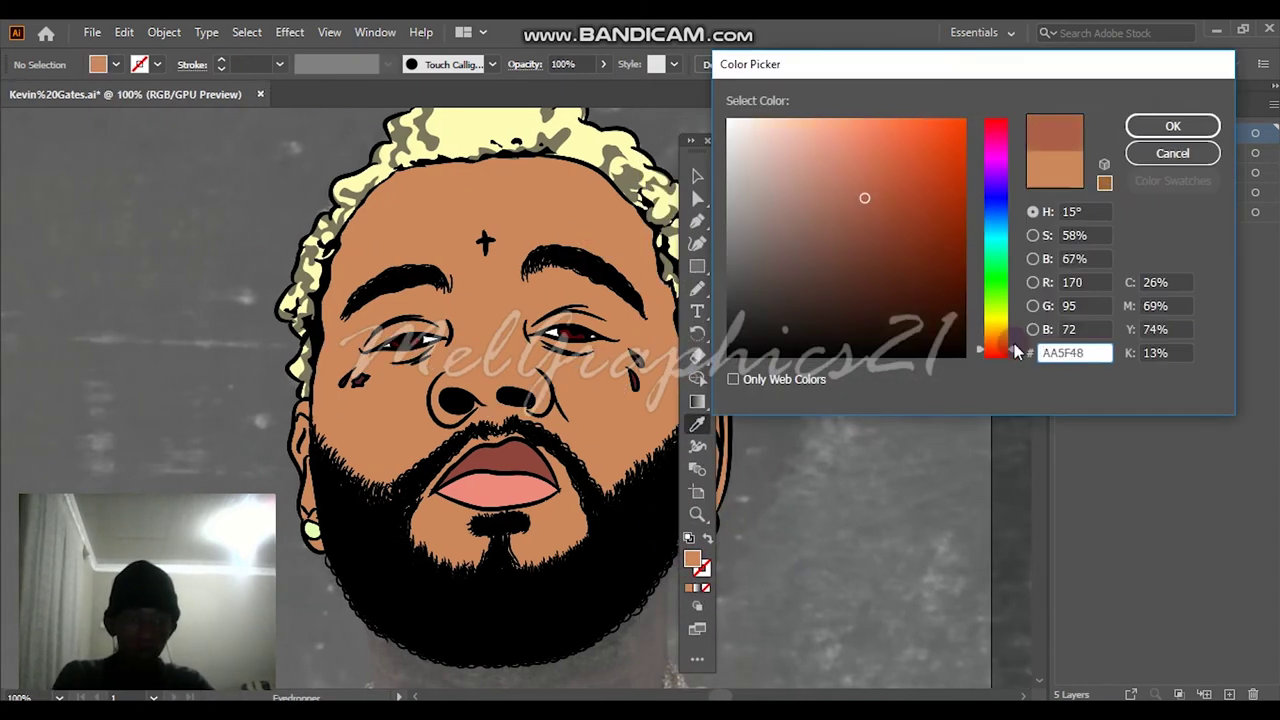
click(1150, 125)
Hide the flat colours and draw a skin shadow on Layer 5 between the left-side eyebrow and eye.
click(1064, 192)
key(n)
scroll(275, 295, up, 2)
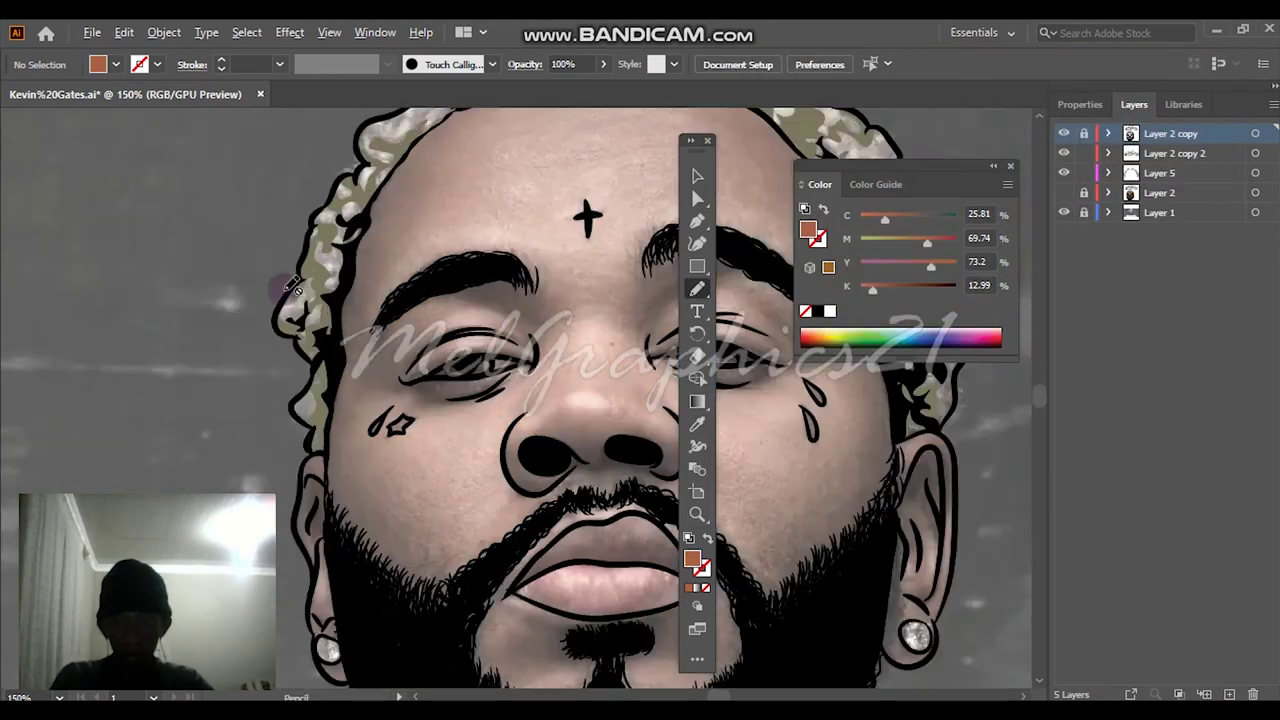
scroll(662, 345, up, 1)
click(1159, 173)
mouse_move(606, 396)
mouse_down()
mouse_move(646, 305)
mouse_move(632, 270)
mouse_move(515, 190)
mouse_up()
mouse_move(458, 268)
mouse_down()
mouse_move(562, 353)
mouse_move(503, 335)
mouse_move(442, 343)
mouse_move(575, 375)
mouse_move(603, 398)
mouse_up()
key(ctrl+0)
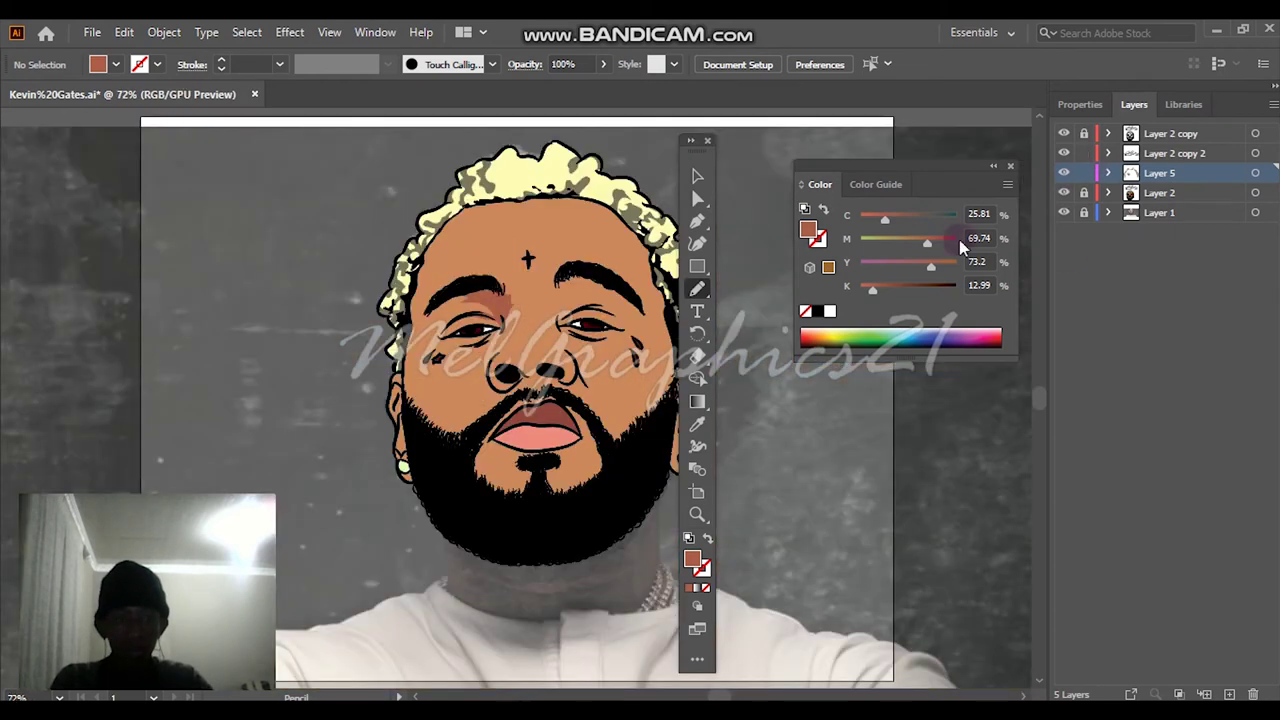
Recolour the brow shadow shape to a darker brown with about 60% saturation and 53% brightness.
click(697, 176)
click(480, 296)
click(130, 31)
mouse_move(288, 363)
click(520, 366)
drag(859, 545, 852, 540)
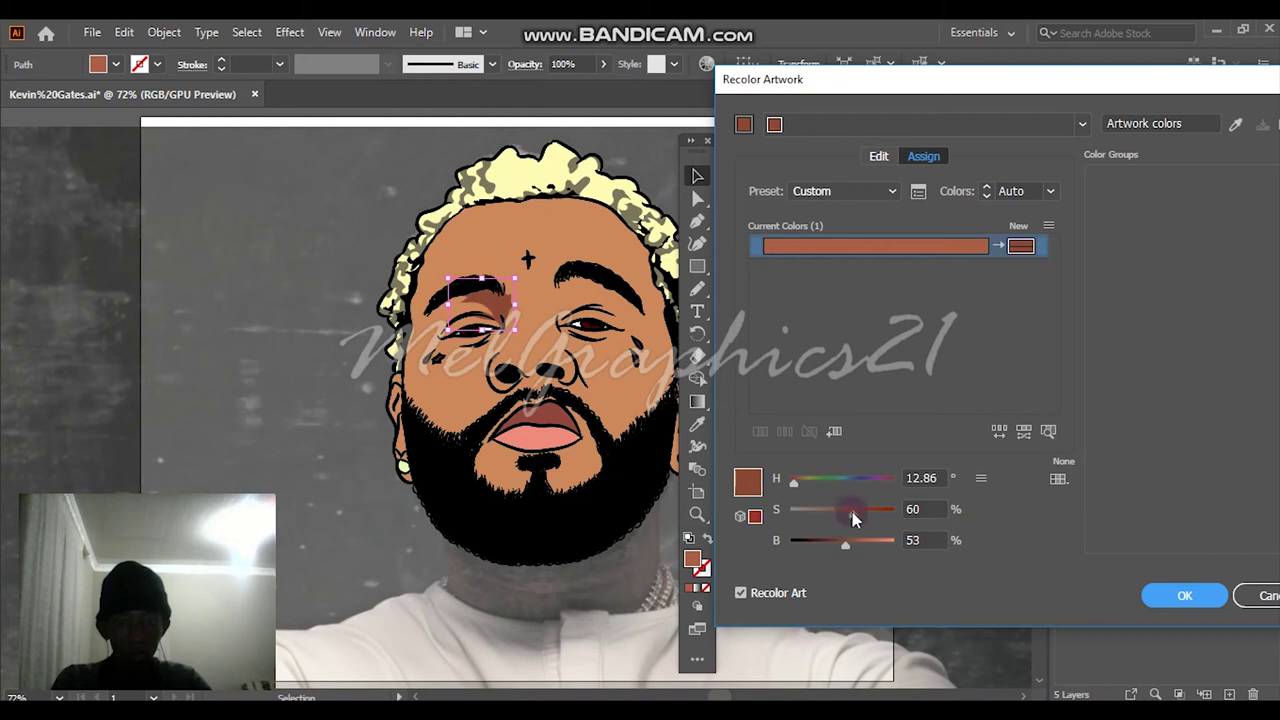
click(1184, 595)
Hide the flat colours and extend the brown skin shadow with a freehand shape around the left-side eye.
key(ctrl+equal)
key(ctrl+equal)
key(ctrl+equal)
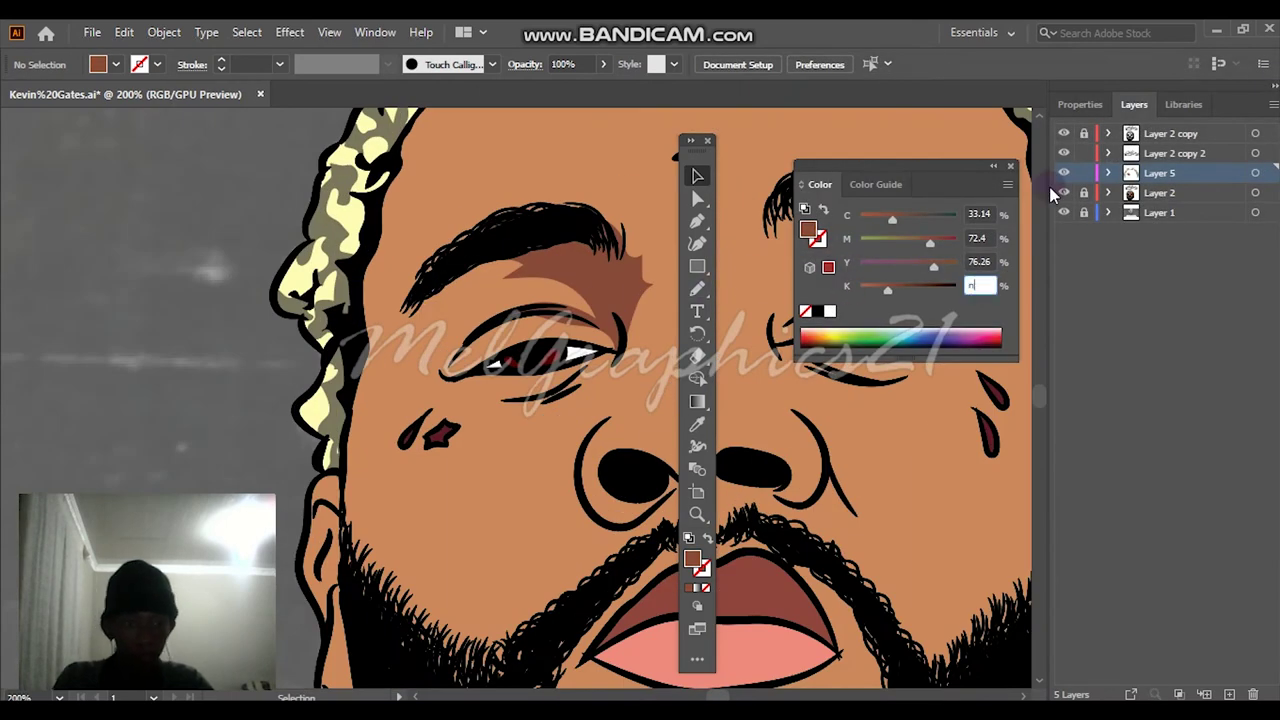
click(1064, 193)
scroll(438, 280, down, 1)
key(n)
scroll(438, 280, up, 7)
mouse_move(603, 371)
mouse_down()
mouse_move(573, 146)
mouse_move(459, 199)
mouse_move(375, 405)
mouse_move(600, 400)
mouse_up()
Draw skin shadows down the left side of the forehead, temple and cheek to the beard, and preview them without the photo.
scroll(441, 200, up, 3)
scroll(436, 205, up, 2)
drag(572, 172, 431, 286)
scroll(431, 286, down, 4)
scroll(323, 400, up, 1)
mouse_move(424, 229)
mouse_down()
mouse_move(484, 258)
mouse_move(548, 318)
mouse_move(426, 229)
mouse_move(484, 262)
mouse_move(458, 320)
mouse_move(441, 255)
mouse_move(659, 447)
mouse_move(269, 292)
mouse_move(419, 215)
mouse_up()
scroll(448, 202, down, 2)
scroll(438, 257, down, 2)
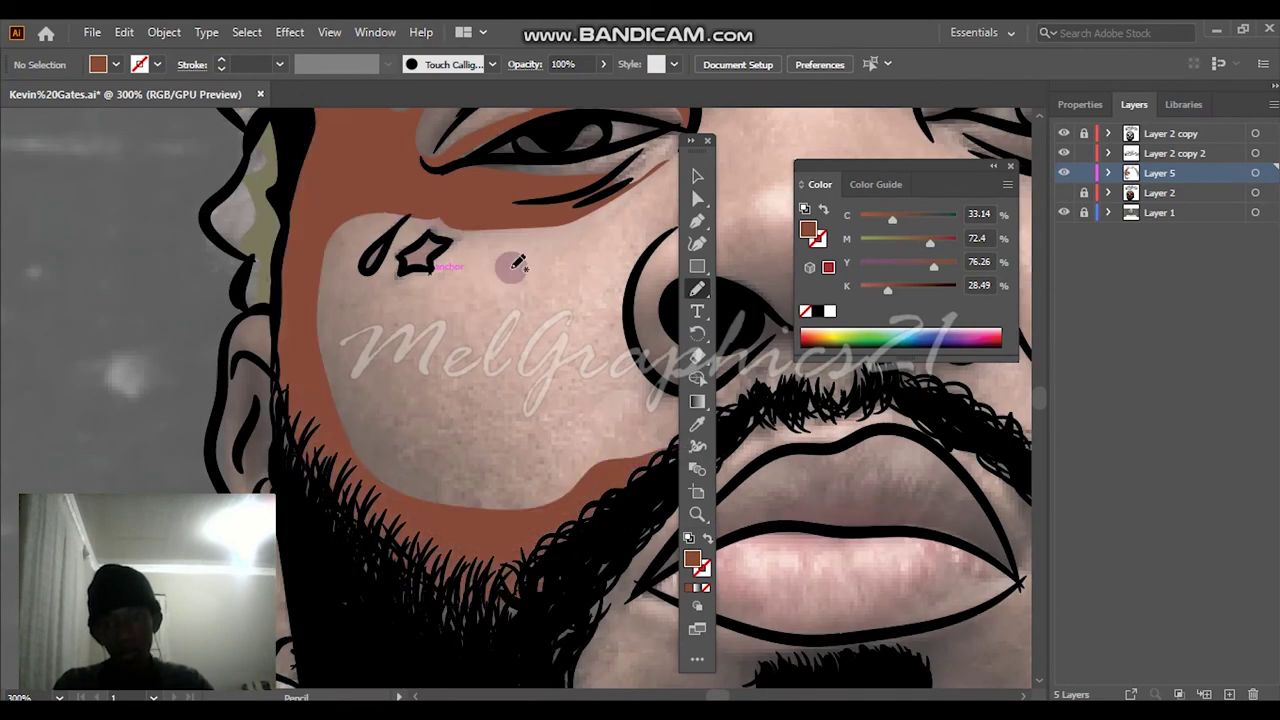
scroll(517, 263, up, 3)
key(ctrl+0)
click(1063, 213)
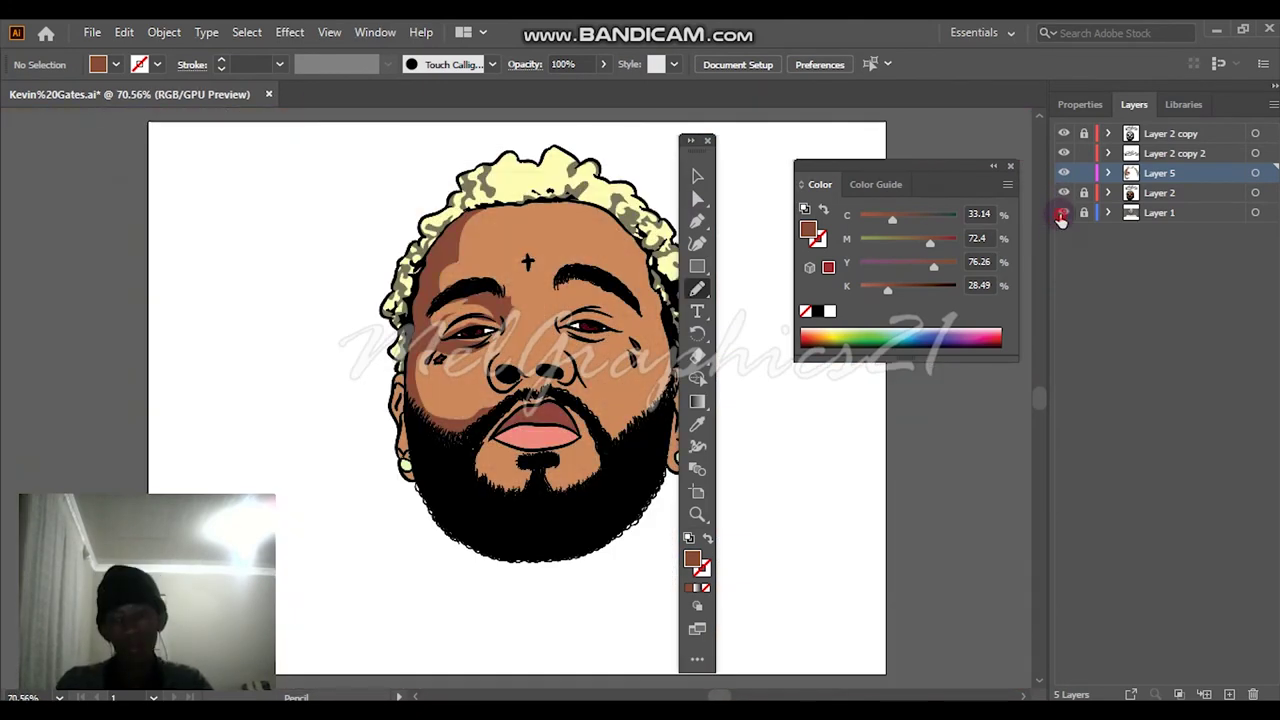
Draw skin shadow shapes under the lower lip, around the goatee and beside the mouth, tracing over the photo.
click(1063, 213)
scroll(571, 485, up, 8)
mouse_move(640, 410)
mouse_down()
mouse_move(451, 387)
mouse_move(641, 445)
mouse_up()
mouse_move(470, 343)
mouse_down()
mouse_move(178, 443)
mouse_move(484, 473)
mouse_move(404, 346)
mouse_up()
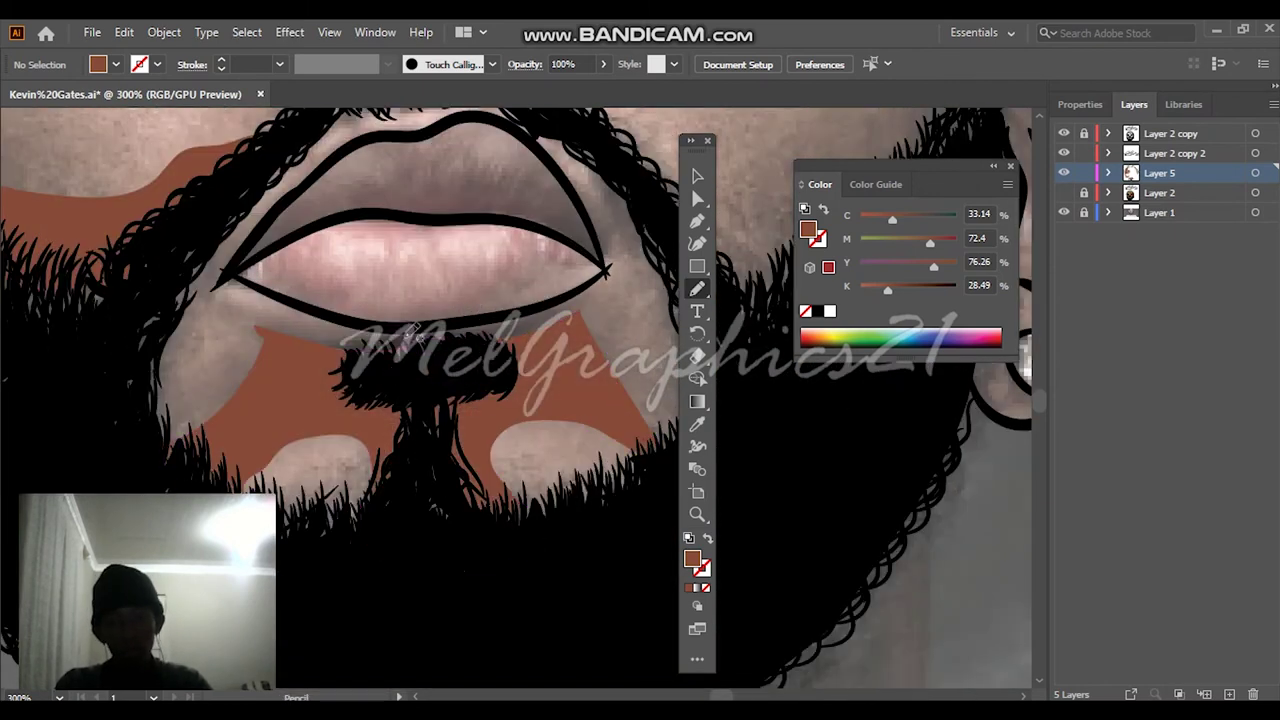
scroll(480, 404, down, 1)
scroll(628, 370, up, 1)
mouse_move(578, 440)
mouse_down()
mouse_move(535, 287)
mouse_move(568, 487)
mouse_move(576, 450)
mouse_up()
drag(552, 495, 561, 502)
key(ctrl+0)
click(1064, 195)
Move the floating tools clear of the face, draw shadows around both nostrils and under the nose, and check them against the flat colours.
scroll(532, 340, up, 5)
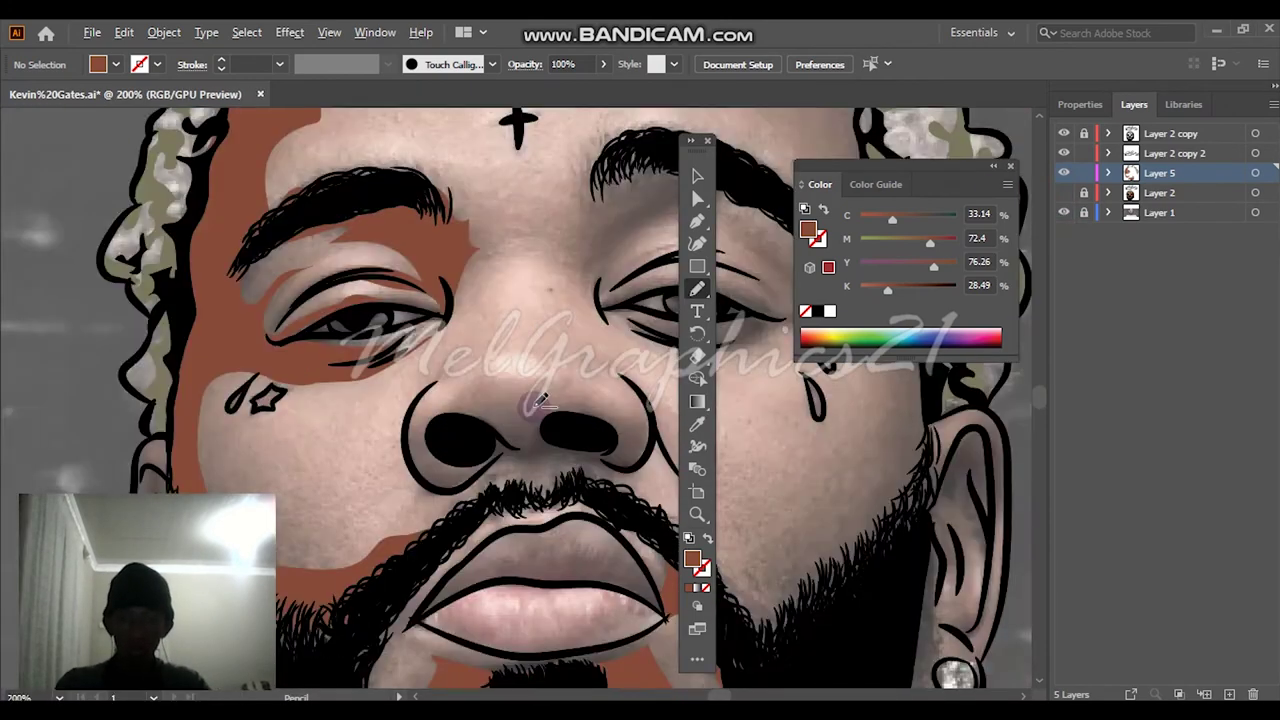
drag(697, 150, 60, 221)
mouse_move(715, 487)
mouse_down()
mouse_move(780, 349)
mouse_move(500, 397)
mouse_move(515, 440)
mouse_up()
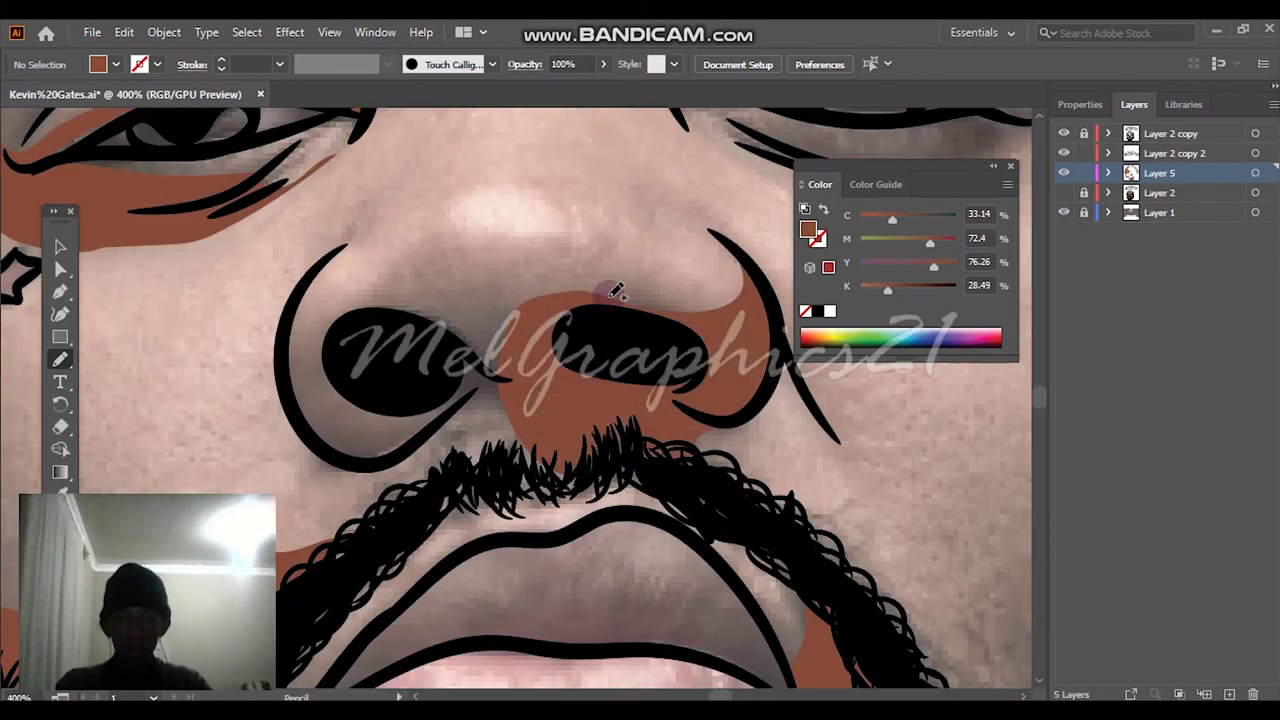
drag(435, 515, 628, 302)
key(ctrl+0)
click(1064, 193)
click(1064, 193)
Draw skin shadows along the right side of the face, from the beard and cheek up past the temple to the forehead.
scroll(647, 350, up, 3)
drag(501, 592, 703, 240)
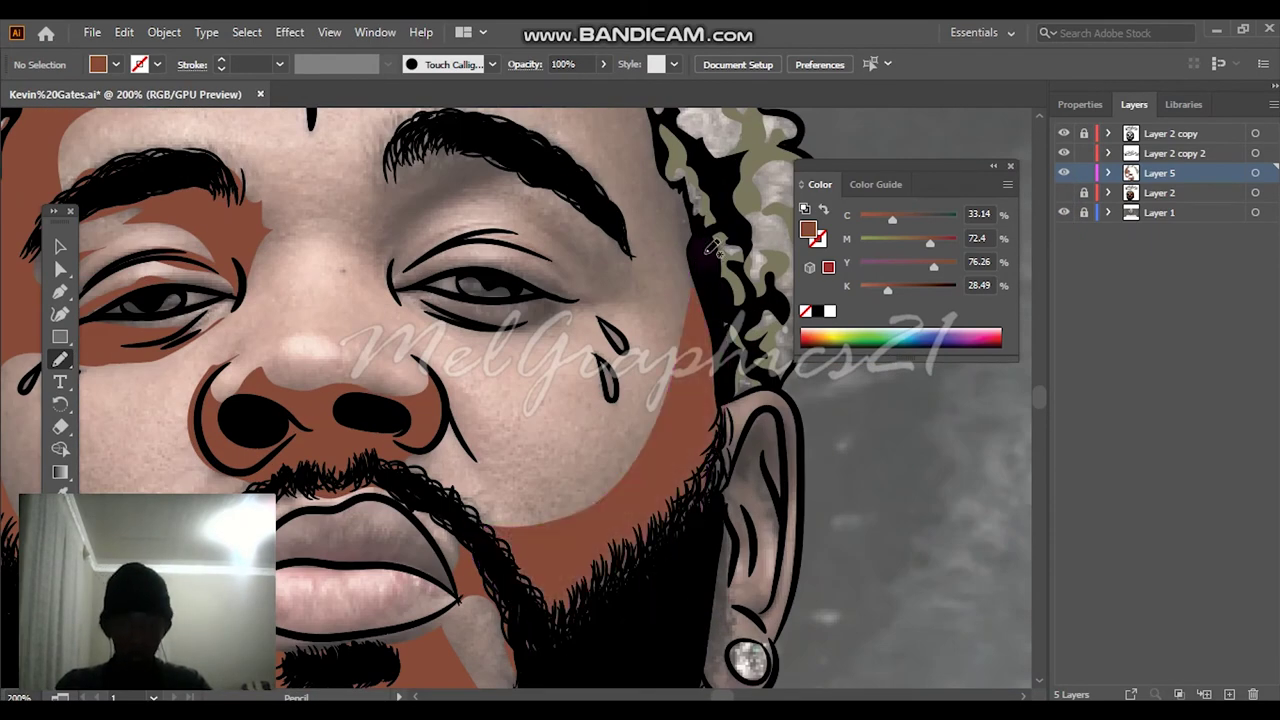
scroll(690, 300, up, 3)
drag(681, 512, 621, 292)
mouse_move(640, 249)
mouse_down()
mouse_move(674, 583)
mouse_move(683, 517)
mouse_up()
key(ctrl+0)
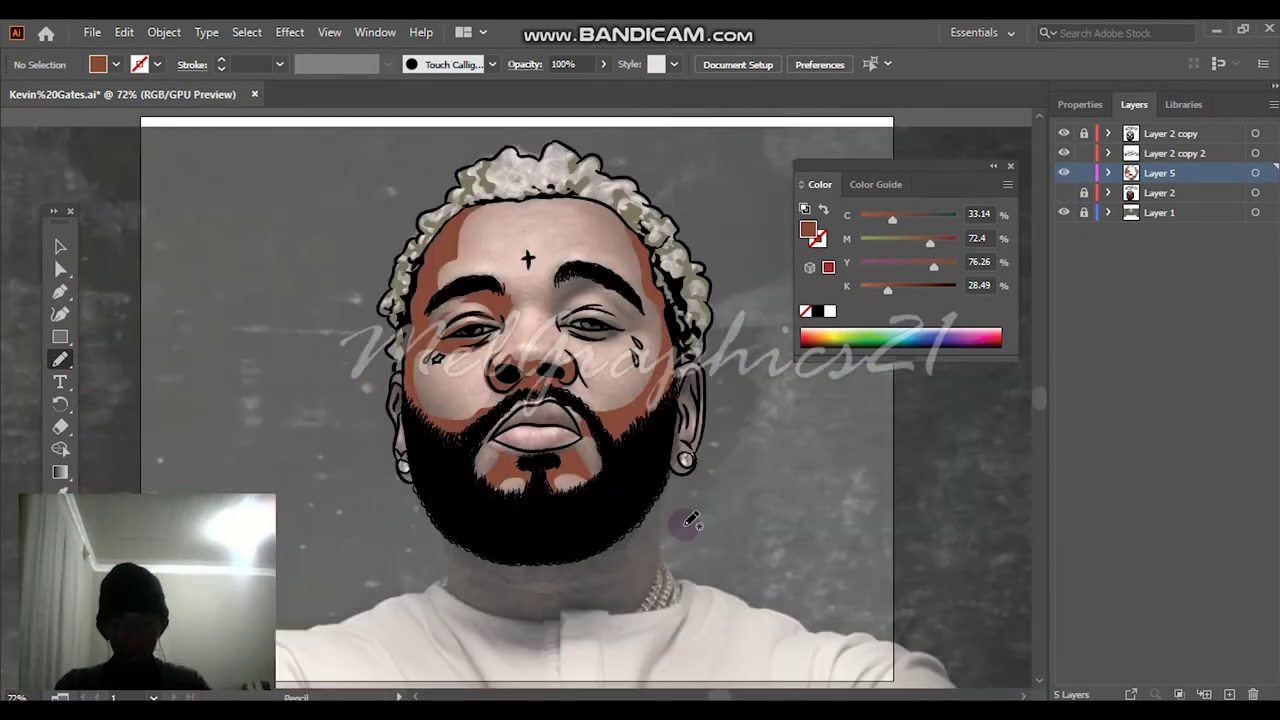
Draw skin shadow shapes around both eyes, from the inner eyebrows down the sides of the nose bridge, tracing over the photo.
scroll(587, 328, up, 4)
mouse_move(447, 418)
mouse_down()
mouse_move(467, 270)
mouse_move(603, 264)
mouse_move(783, 364)
mouse_move(750, 448)
mouse_move(567, 274)
mouse_move(465, 400)
mouse_up()
mouse_move(743, 414)
mouse_down()
mouse_move(611, 377)
mouse_move(452, 402)
mouse_move(667, 403)
mouse_up()
scroll(667, 403, down, 3)
scroll(514, 280, up, 4)
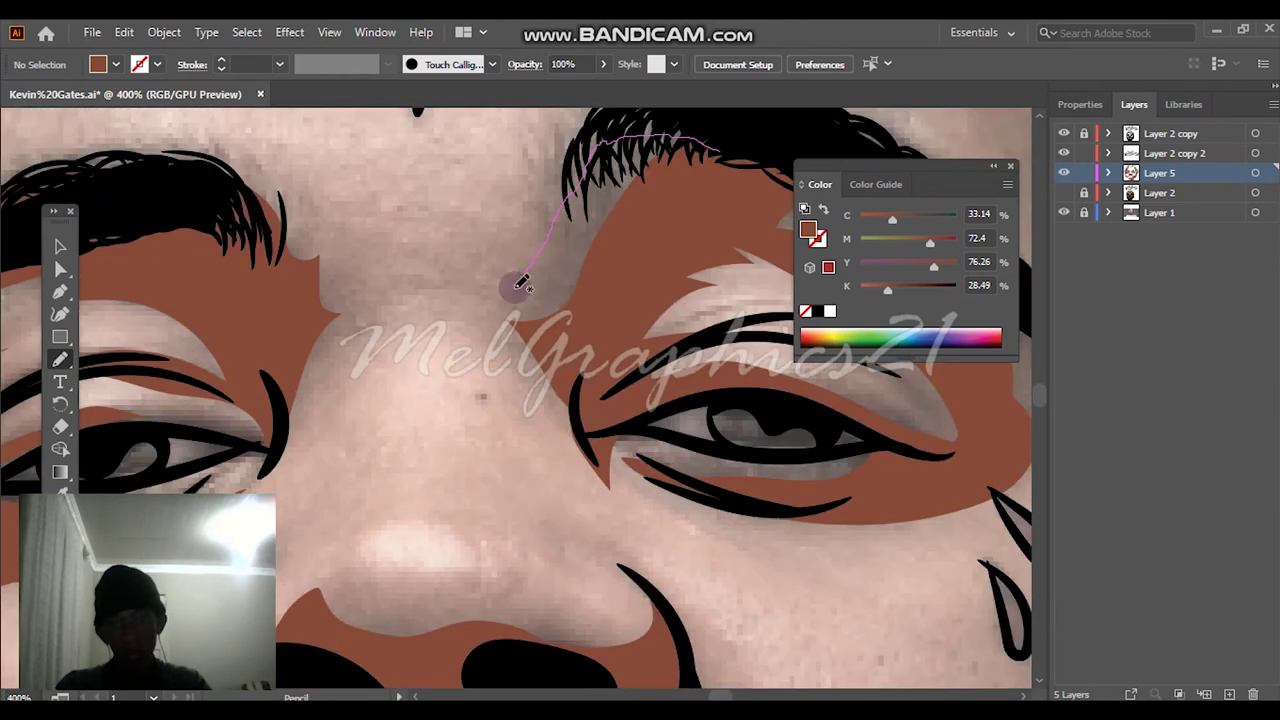
drag(248, 185, 296, 428)
key(ctrl+0)
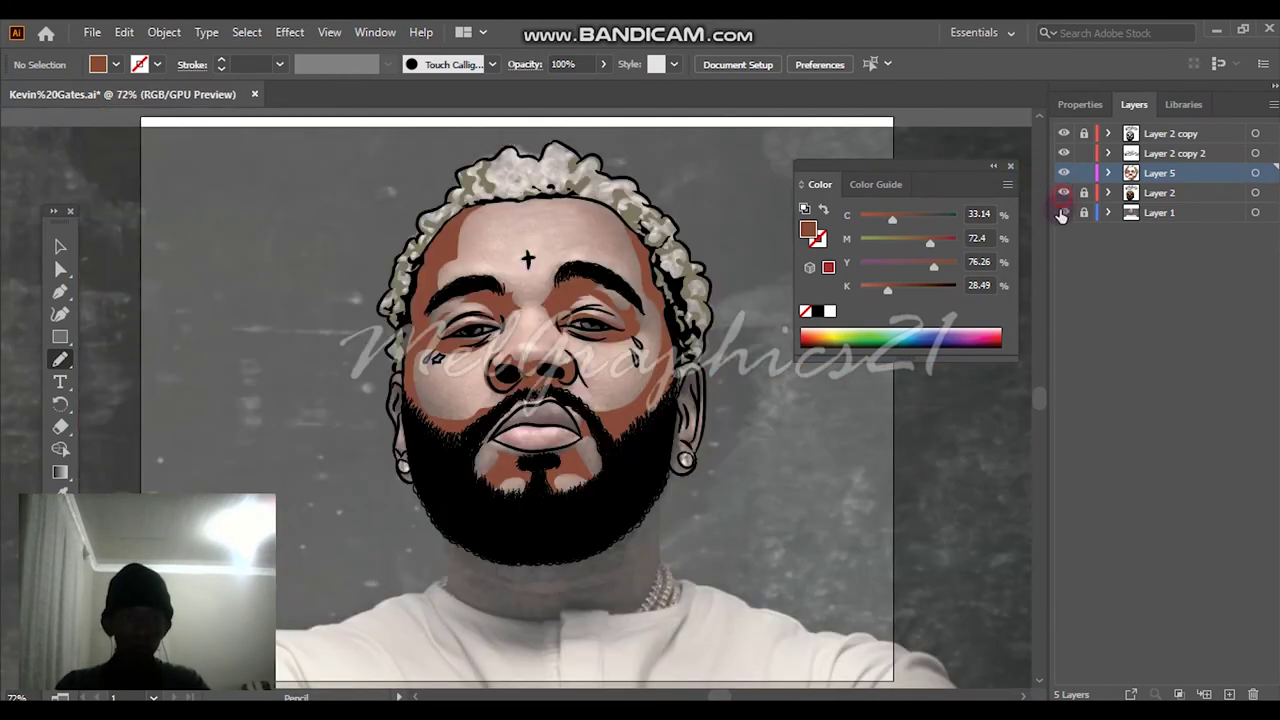
Compare the shadow shapes against the flat colours and the photo by toggling the visibility of Layer 1 and Layer 2.
click(1063, 212)
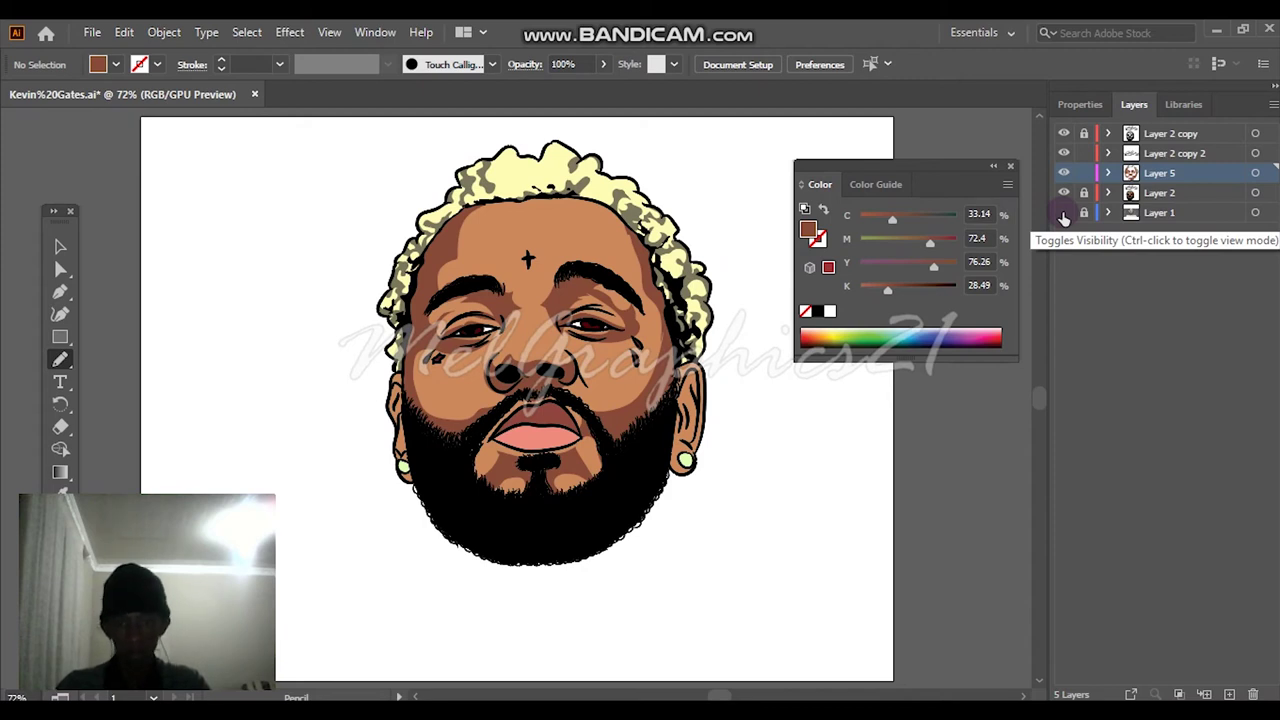
click(1063, 213)
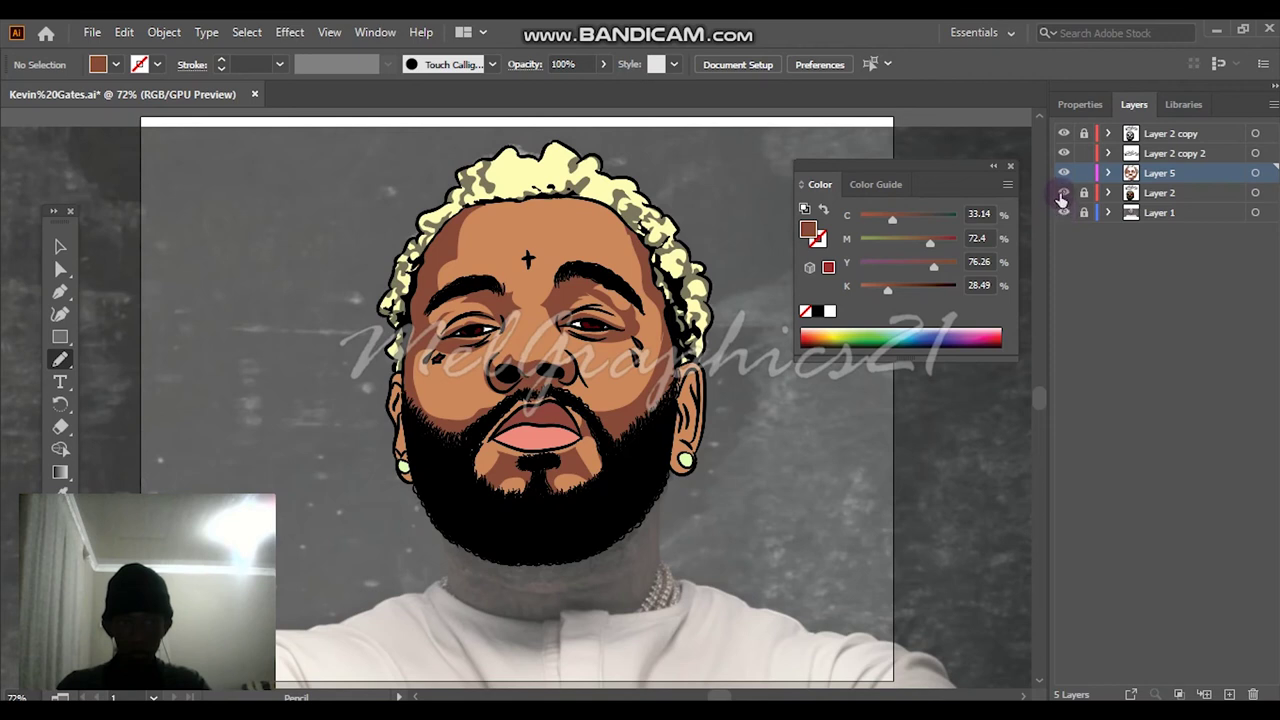
click(1062, 194)
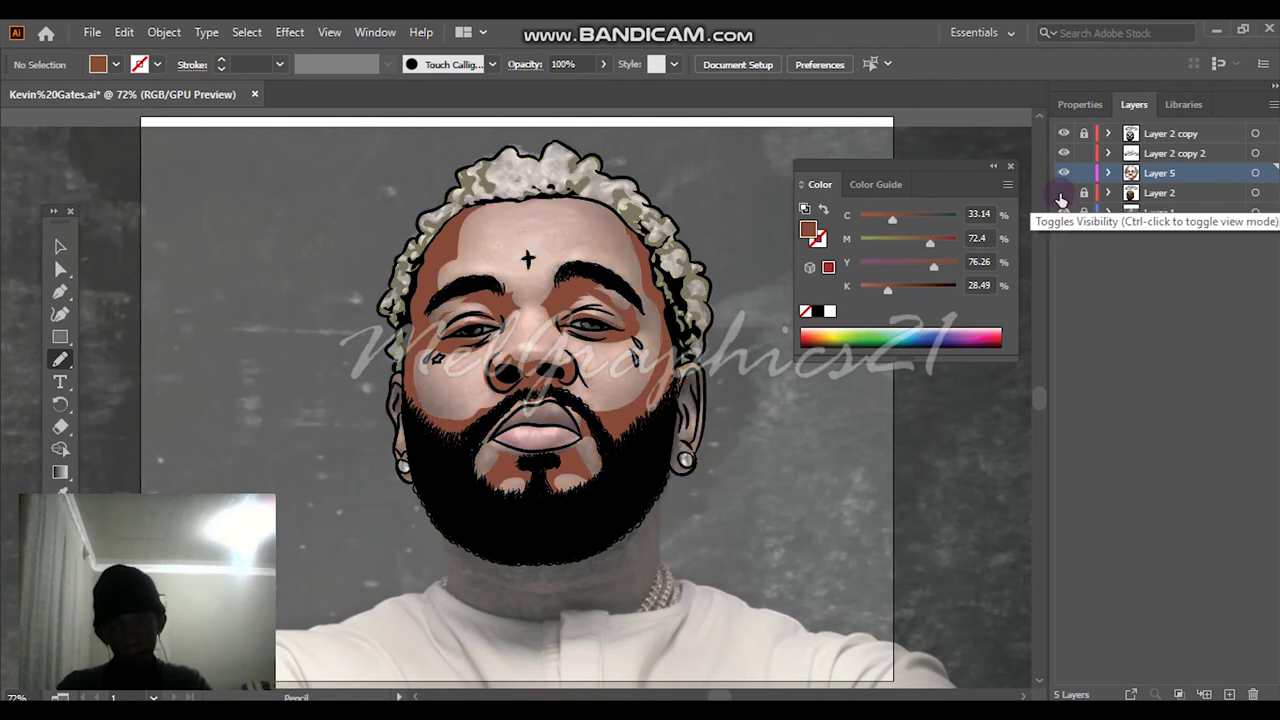
click(1062, 194)
click(1062, 195)
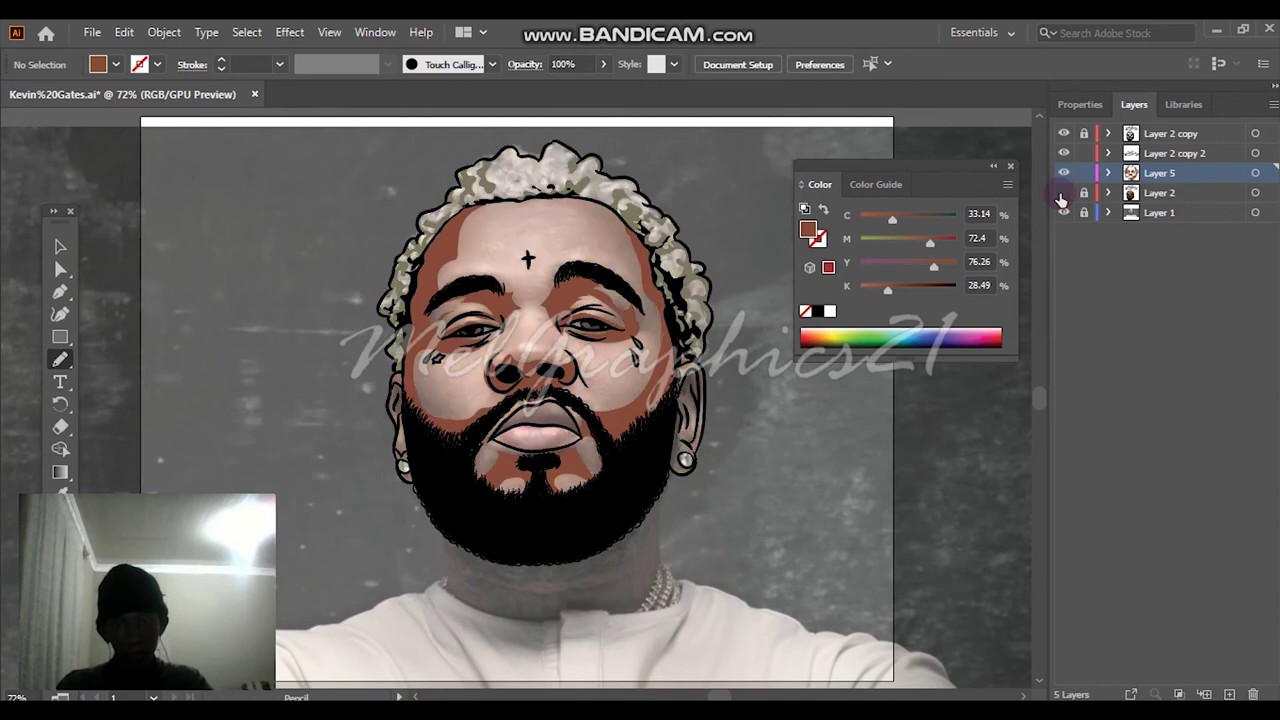
click(1062, 195)
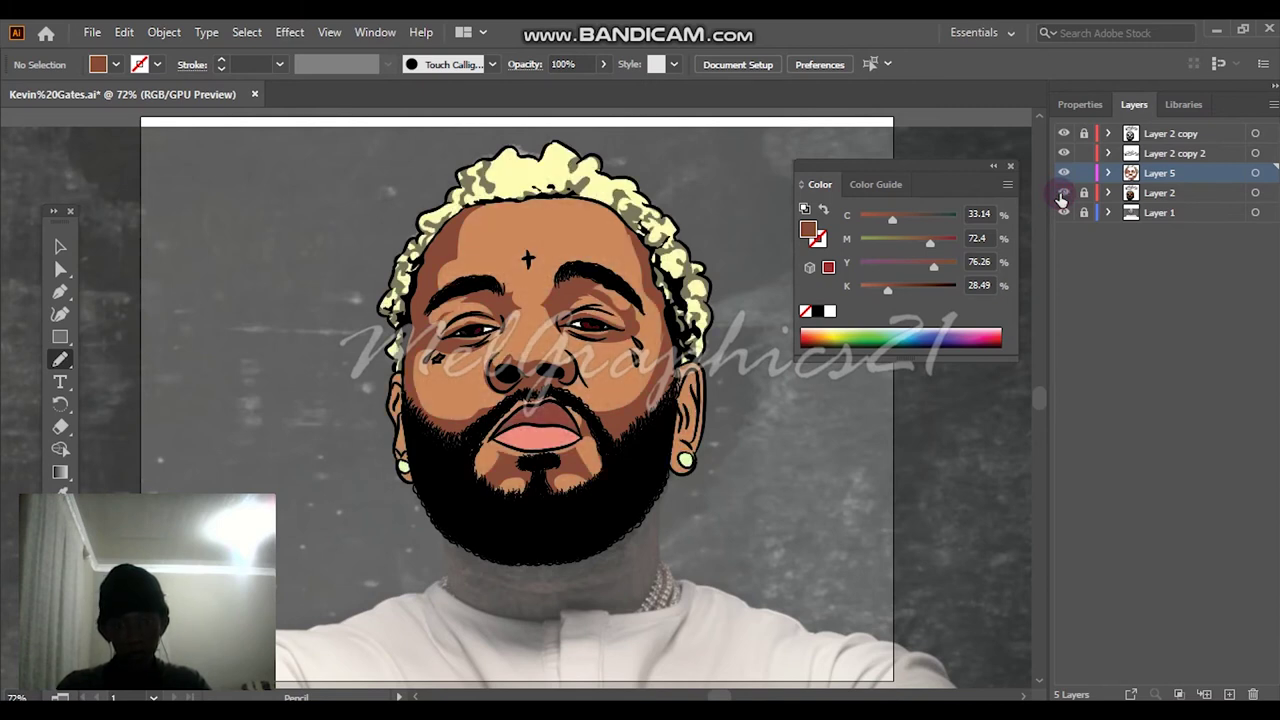
click(1064, 213)
click(1065, 214)
click(1065, 214)
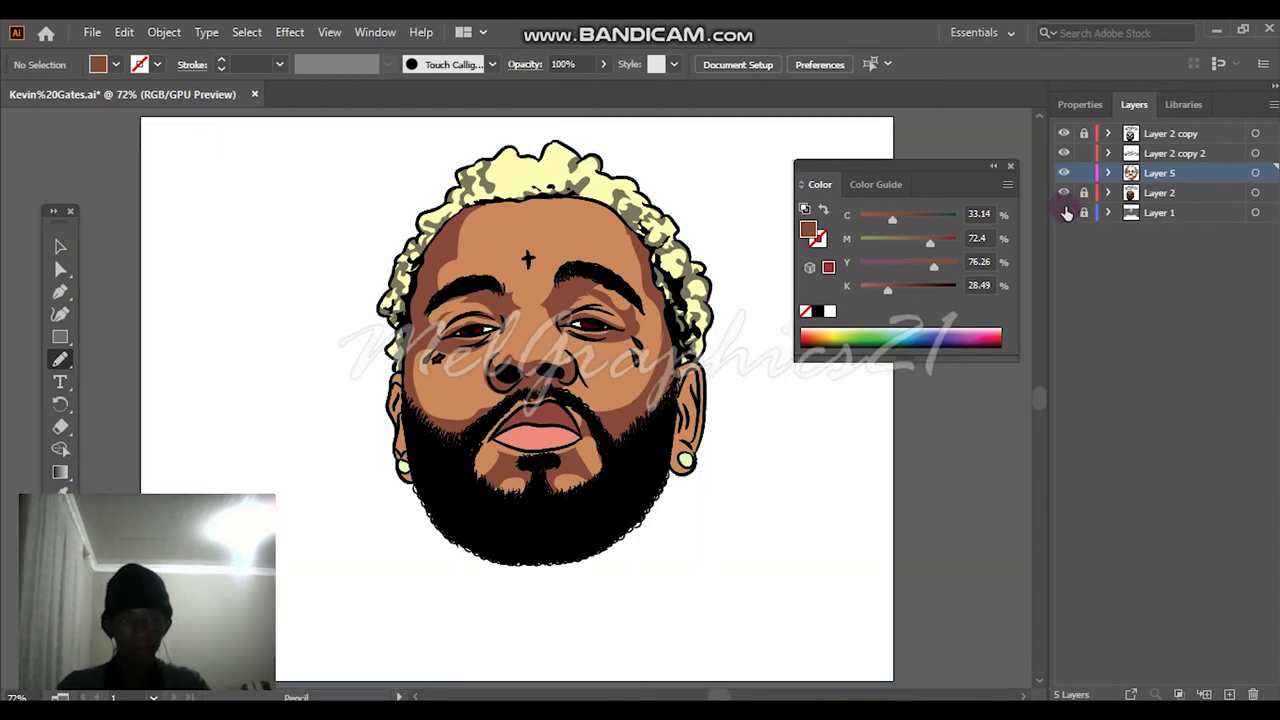
click(1064, 214)
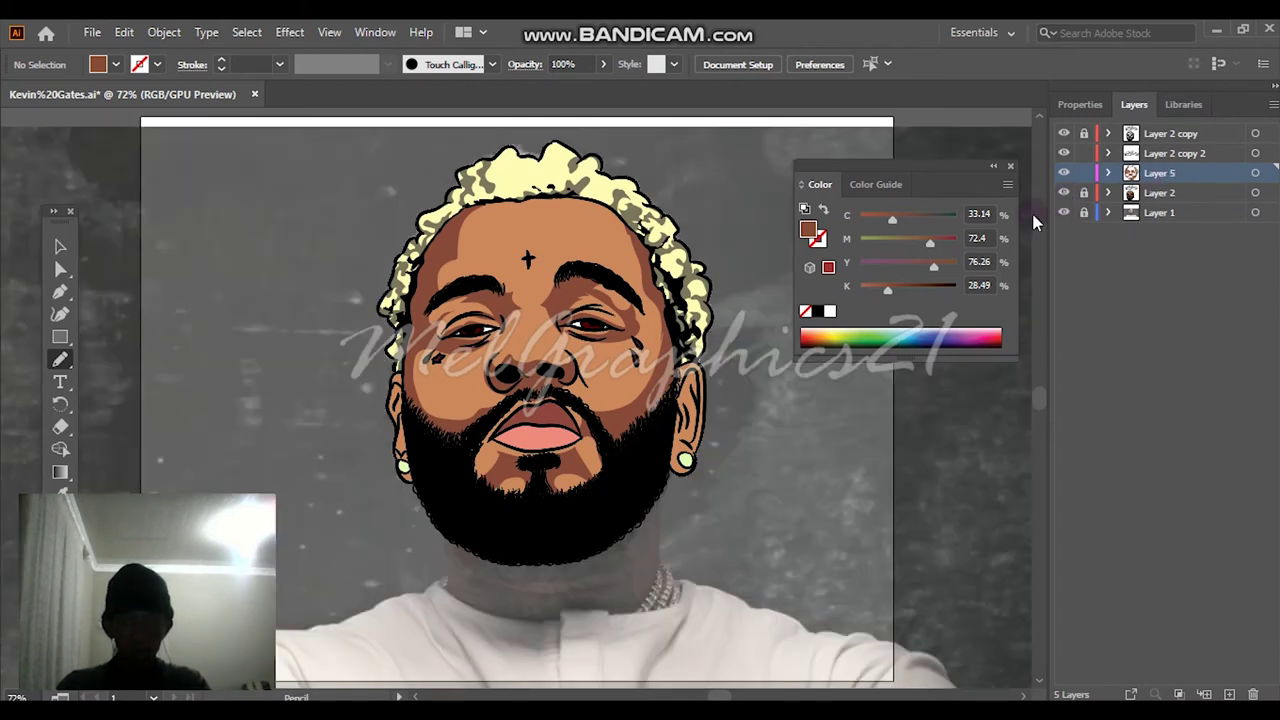
Sample the lower lip's pink and darken the fill colour to C 14.61, M 63.59, Y 52.39, K 0.74.
scroll(518, 442, up, 4)
key(i)
click(521, 441)
drag(76, 218, 357, 105)
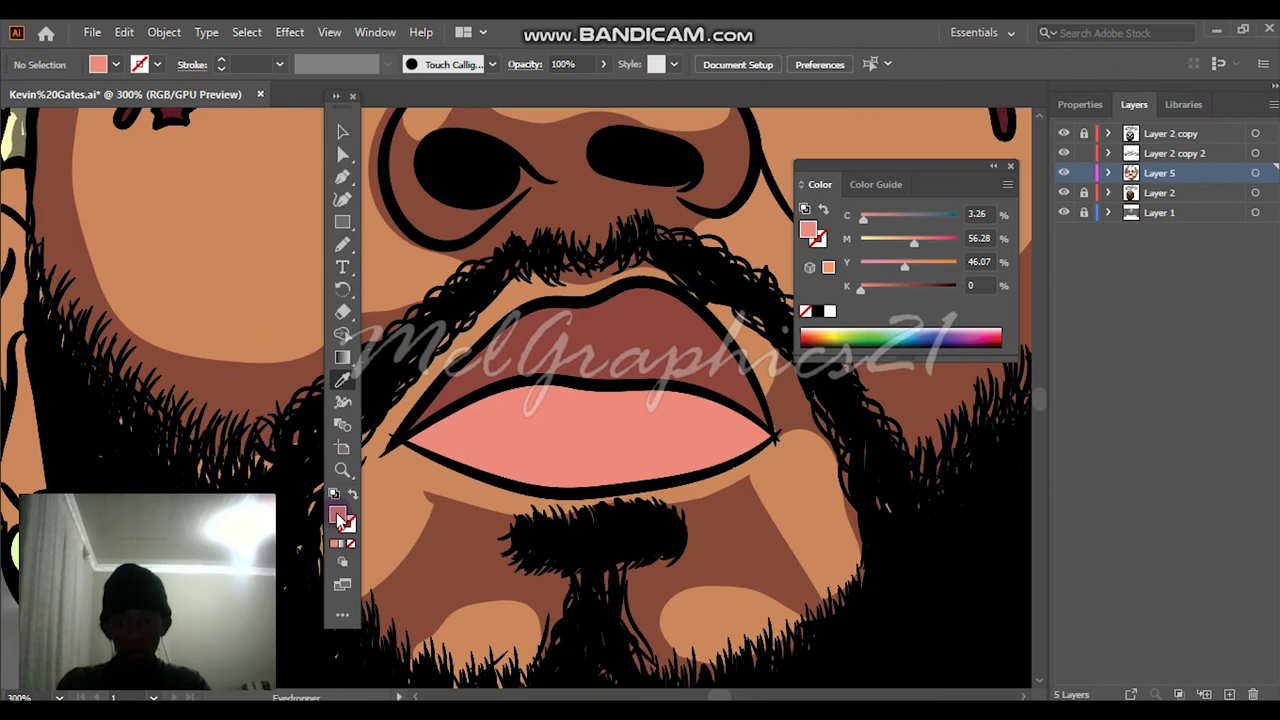
double_click(338, 514)
click(841, 159)
click(1173, 140)
Hide the flat colours on Layer 2 and draw the pink shadow along the lower lip's sides and bottom edge with the Pencil tool.
click(1064, 213)
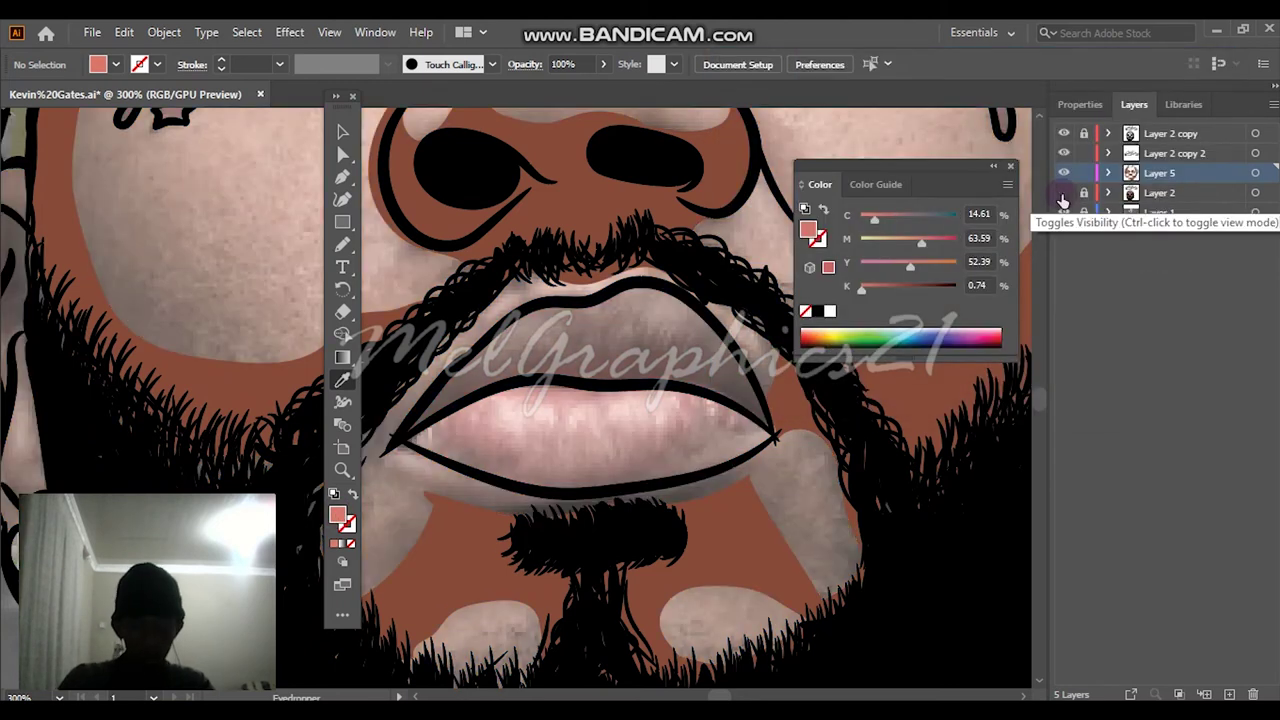
key(n)
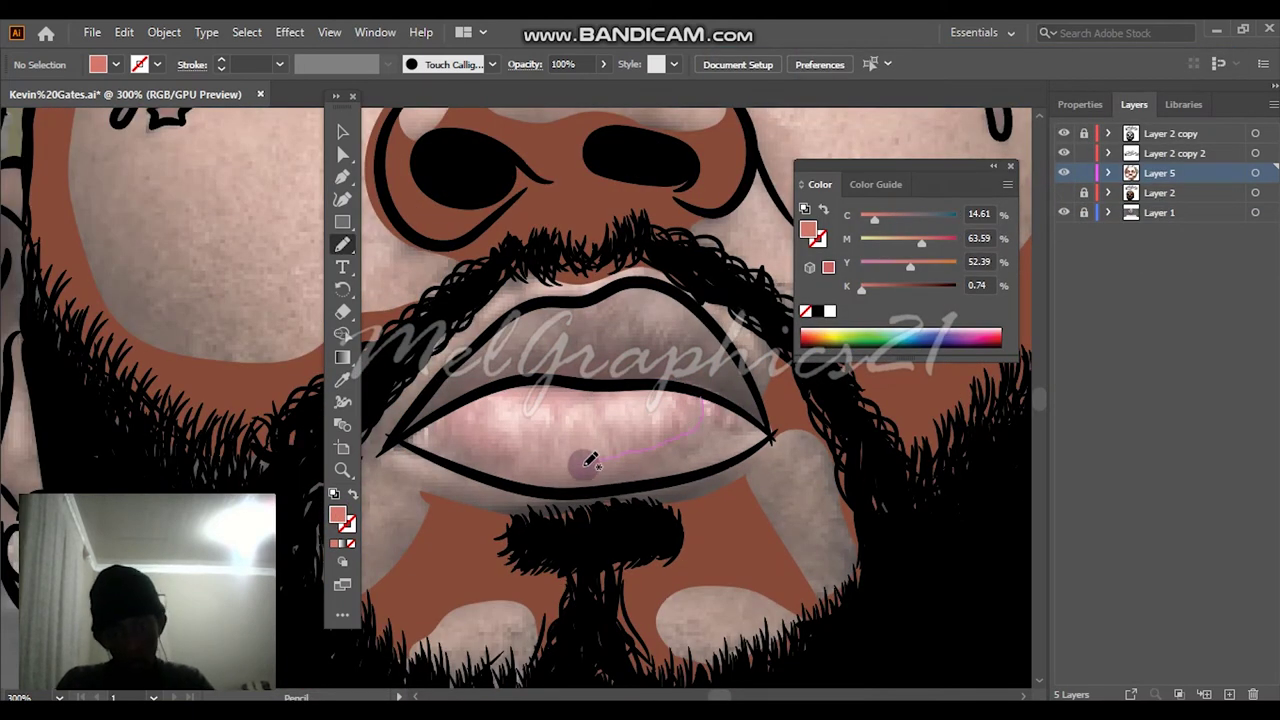
scroll(679, 449, up, 1)
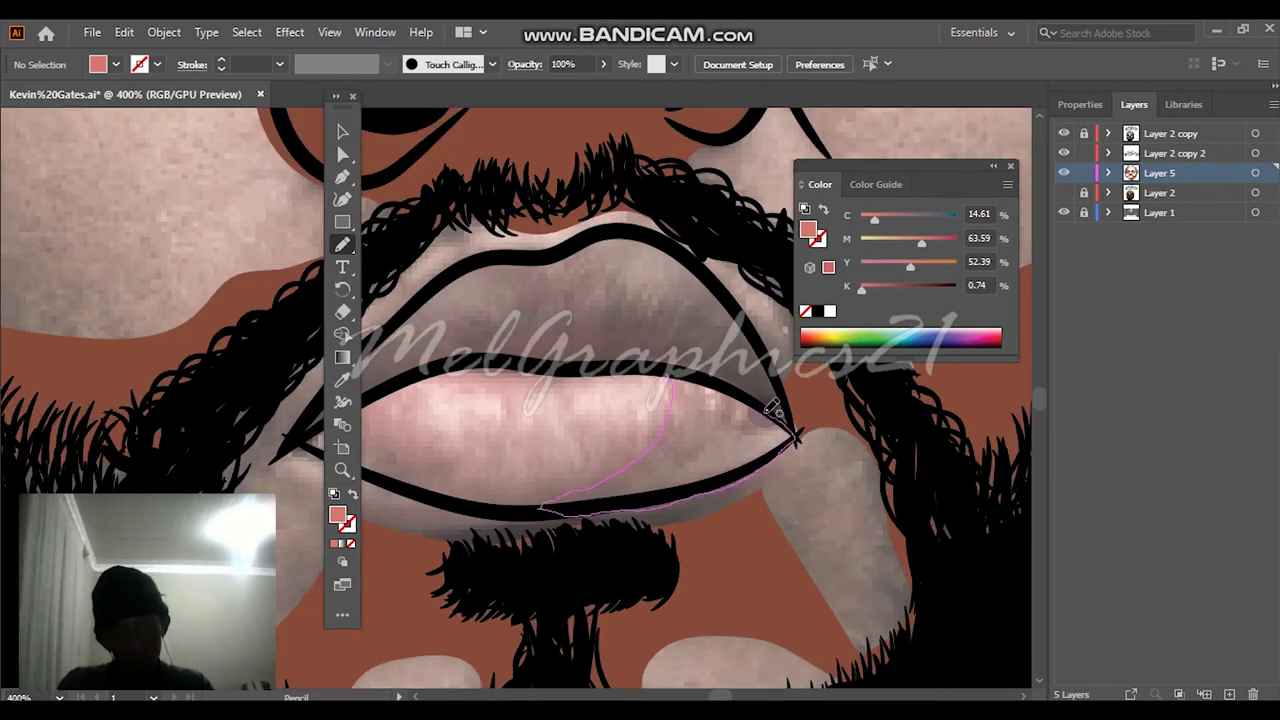
drag(776, 408, 680, 386)
scroll(783, 570, up, 2)
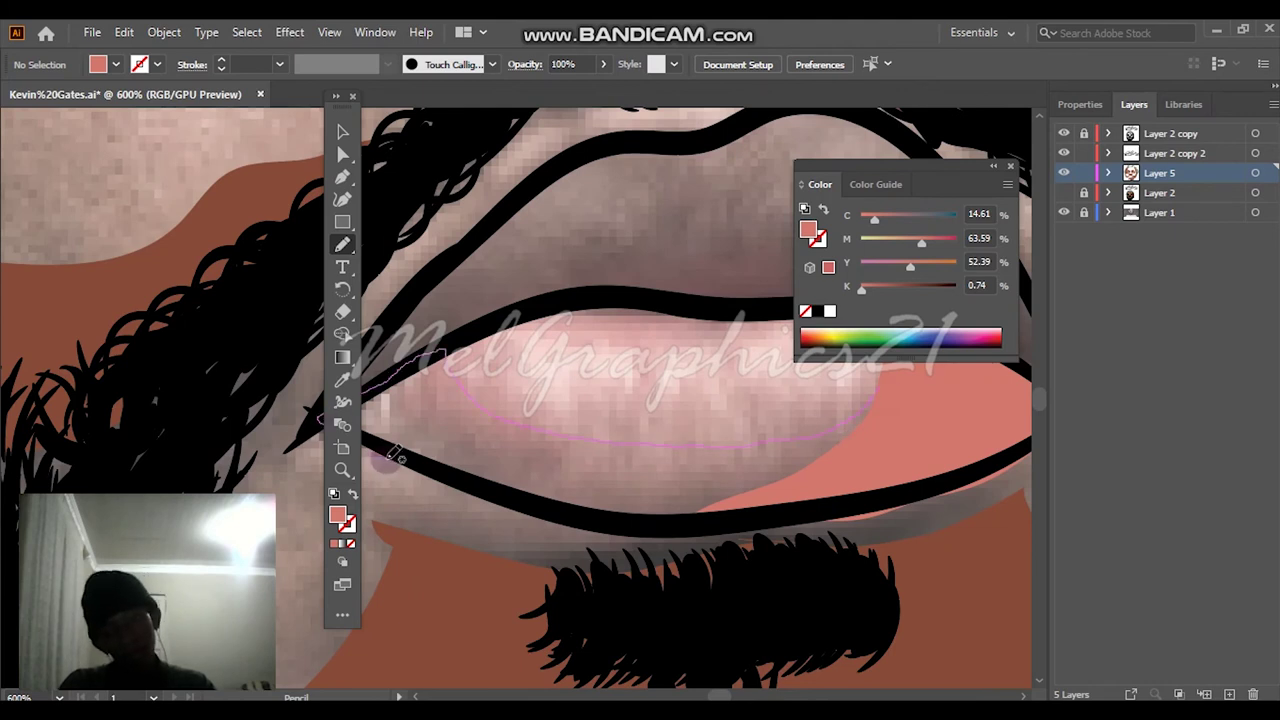
drag(904, 366, 871, 414)
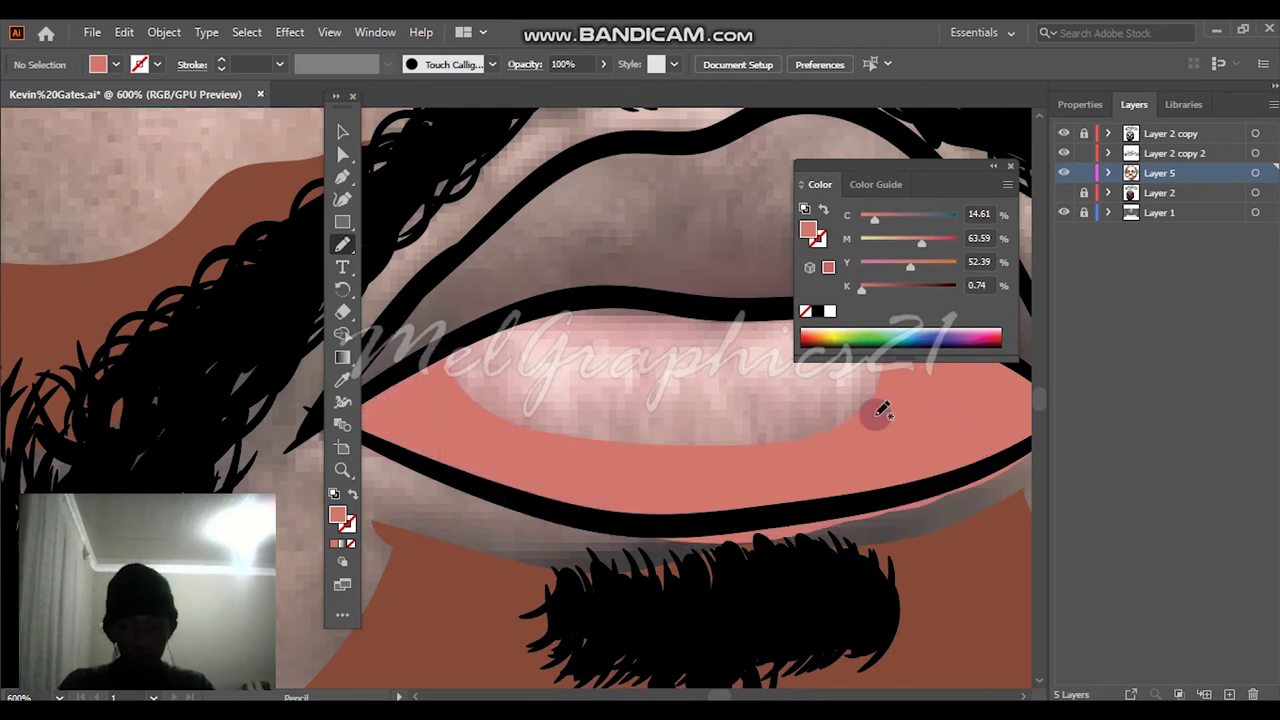
Preview the lower lip shadow on the flat-coloured portrait without the photo, and return to the photo view.
key(ctrl+0)
click(1064, 193)
click(1064, 213)
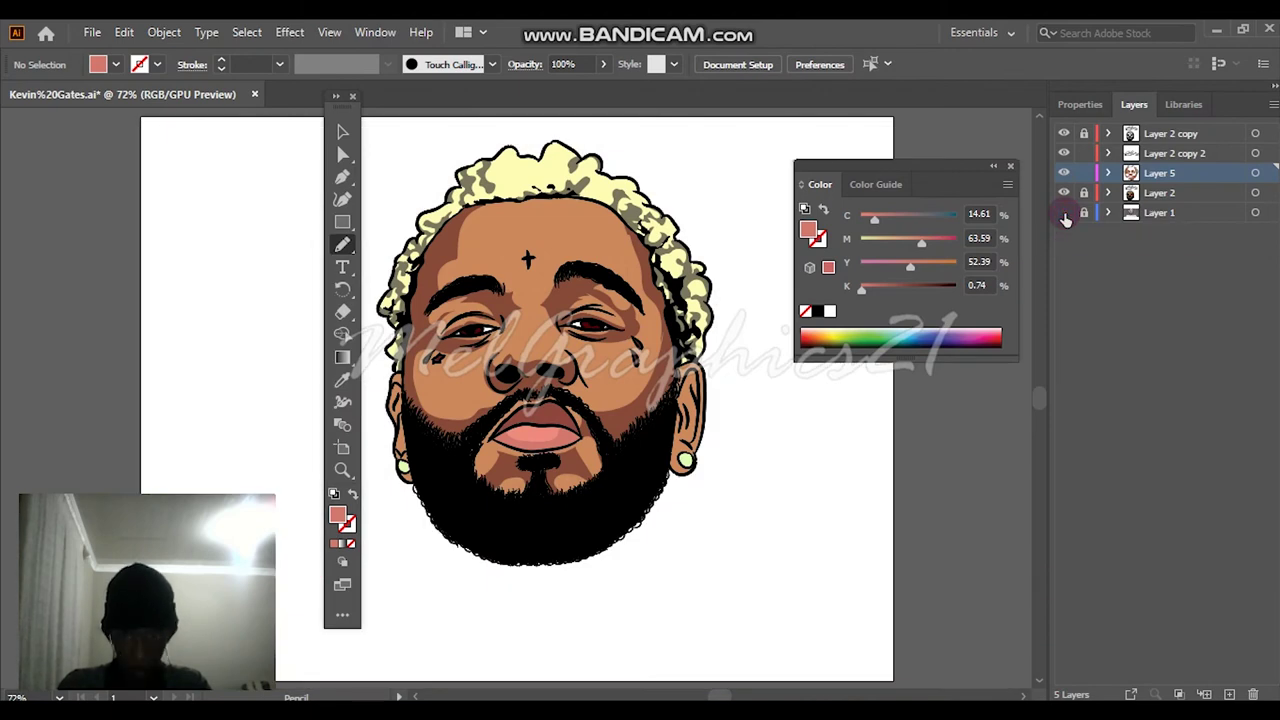
key(ctrl+plus)
key(ctrl+plus)
key(ctrl+plus)
key(ctrl+plus)
key(ctrl+plus)
scroll(950, 523, down, 1)
click(1065, 212)
click(1065, 193)
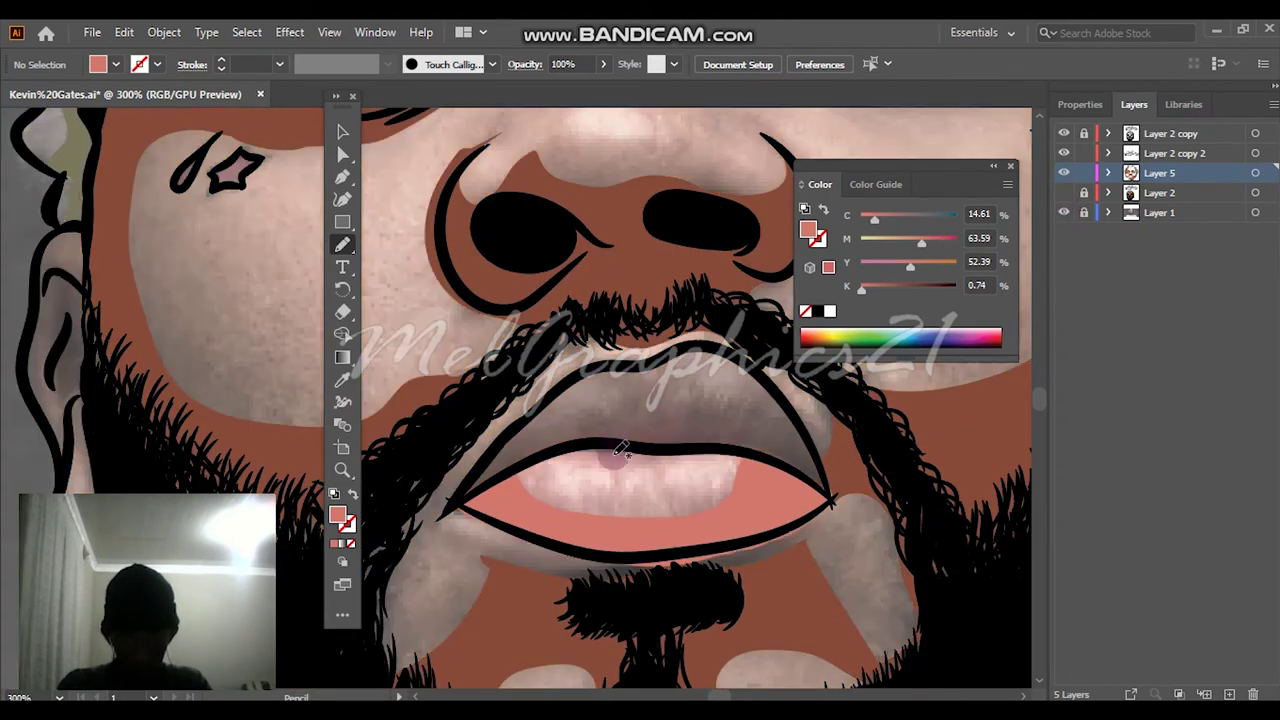
Select the lower lip shadow over the flat colours and darken it with Recolor Artwork, adjusting its brightness and saturation.
scroll(614, 455, up, 1)
click(343, 133)
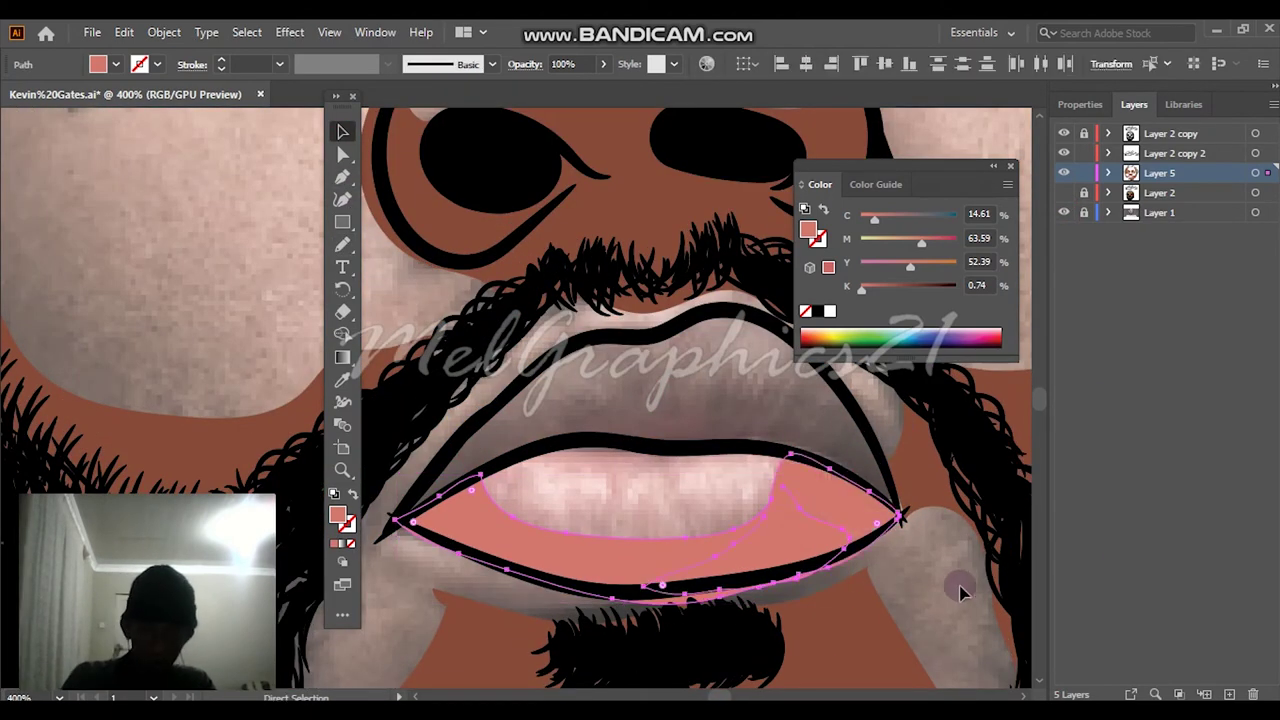
click(1064, 192)
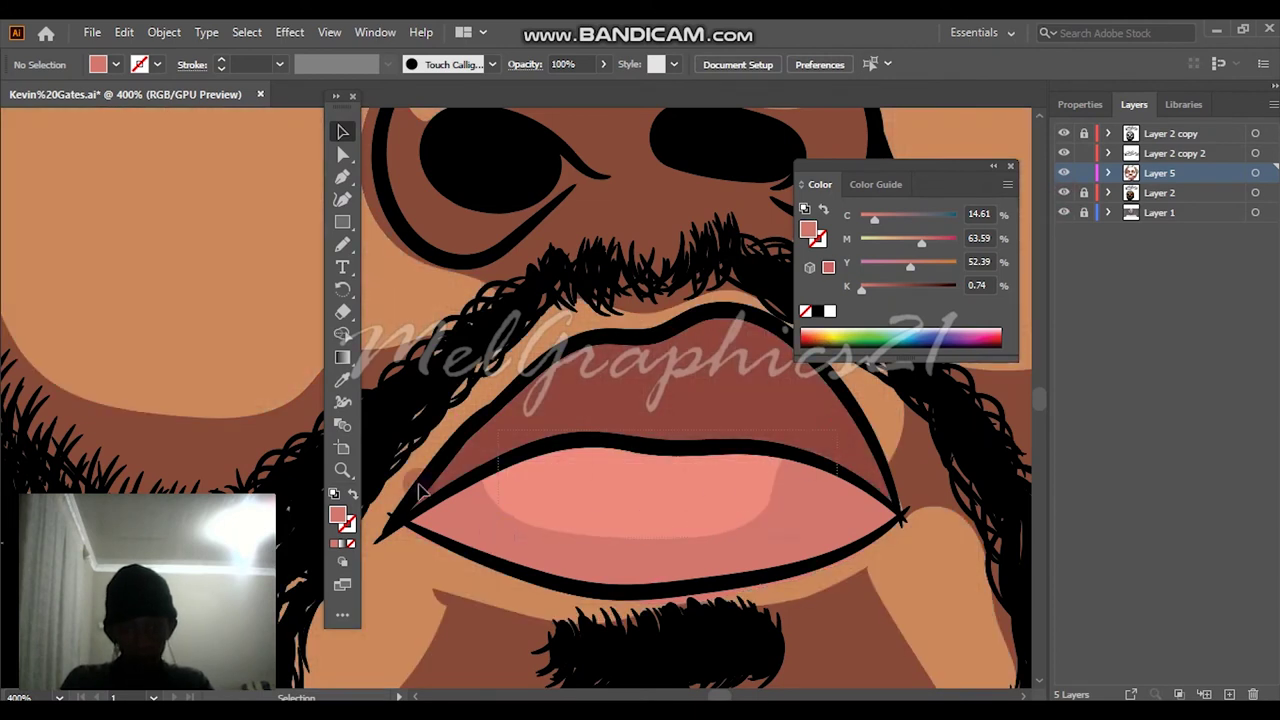
click(420, 490)
click(124, 32)
mouse_move(251, 363)
click(480, 362)
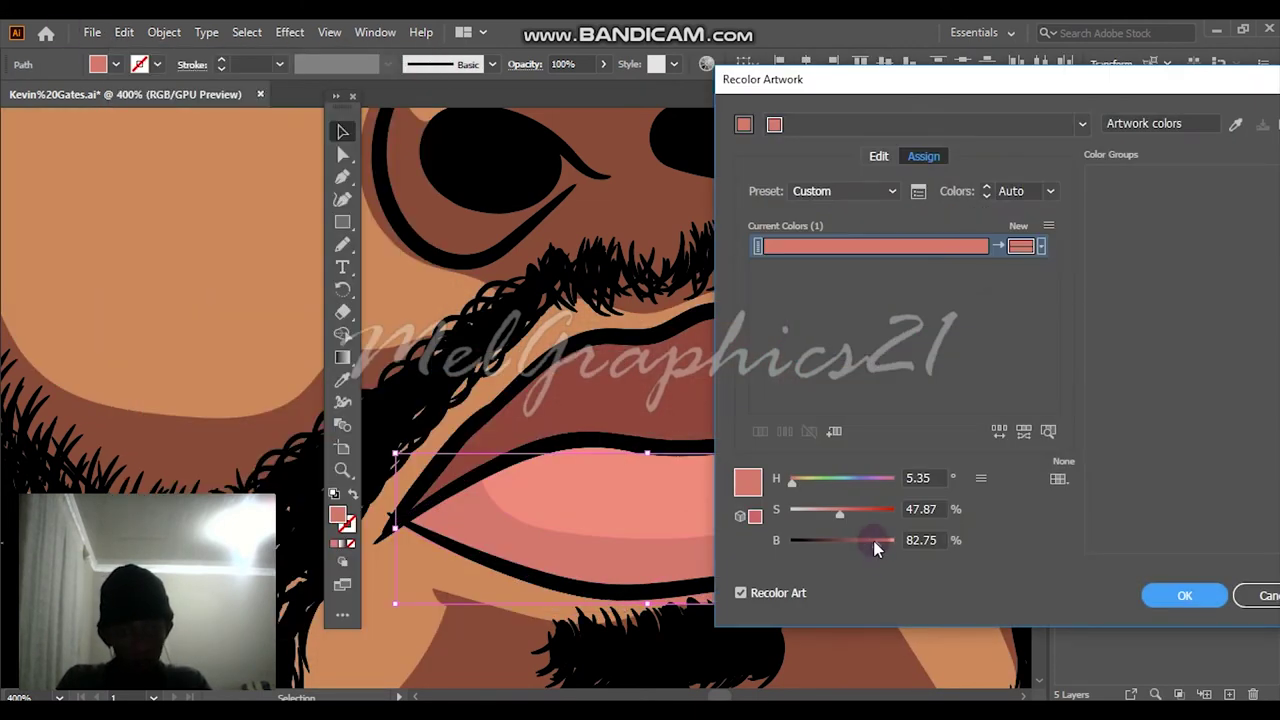
drag(873, 540, 858, 545)
click(843, 510)
click(1184, 595)
click(1000, 563)
Check the recoloured lip on the whole portrait with the photo layer switched off and on.
key(ctrl+0)
click(1064, 212)
click(1064, 212)
click(1064, 212)
click(1064, 212)
click(1064, 212)
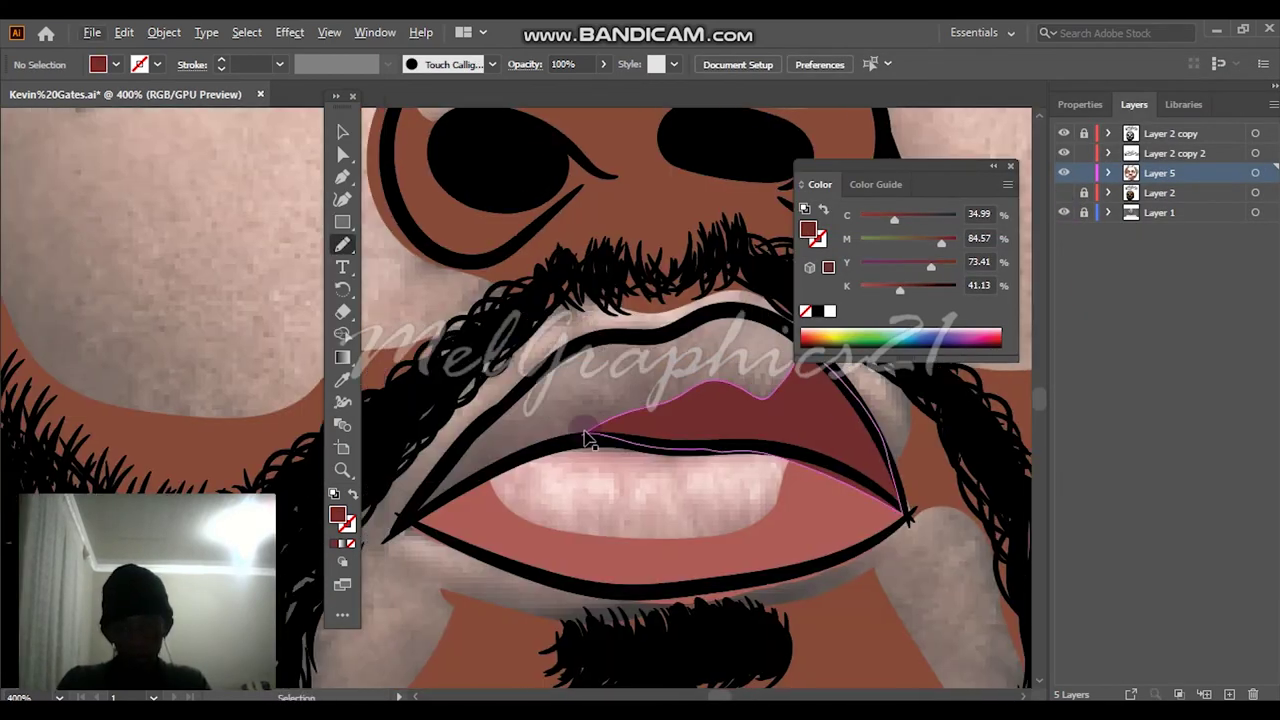
Draw dark red shadows along the upper lip, recolour them to C 39.7, M 80.06, Y 69.73, K 48, and preview the portrait.
scroll(588, 437, left, 1)
drag(710, 410, 704, 449)
scroll(590, 485, up, 1)
drag(770, 372, 457, 488)
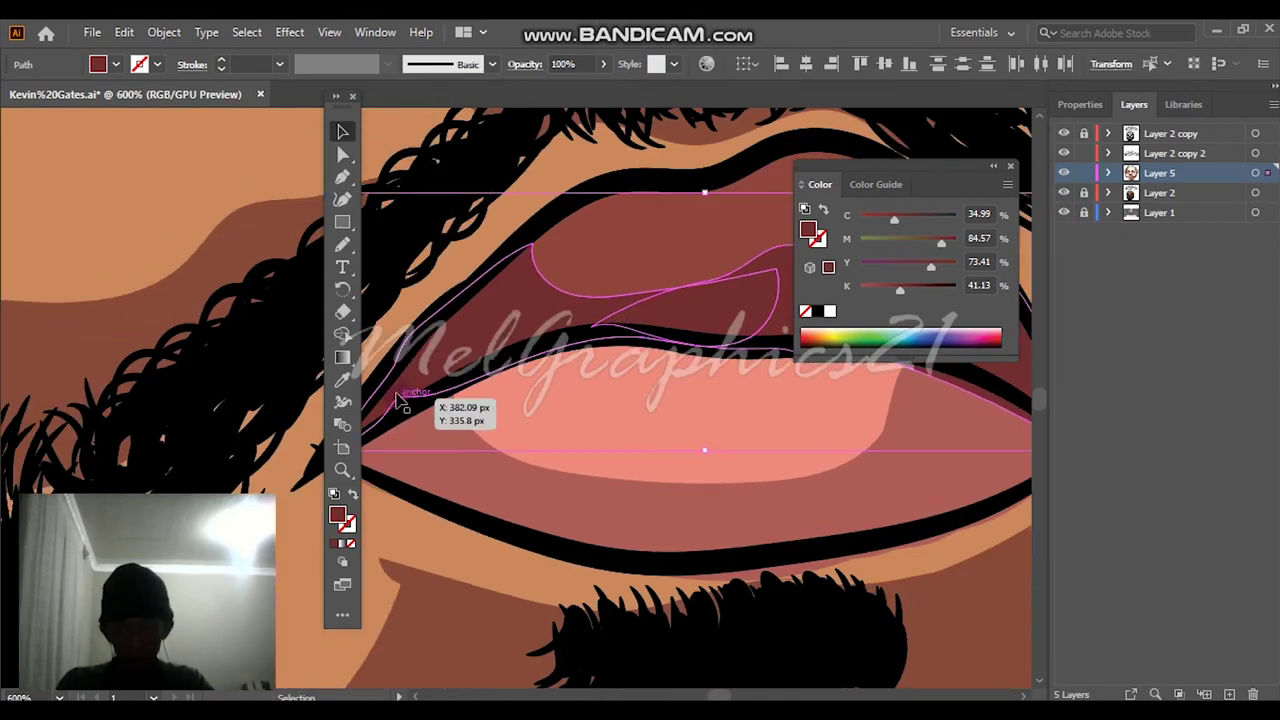
click(707, 64)
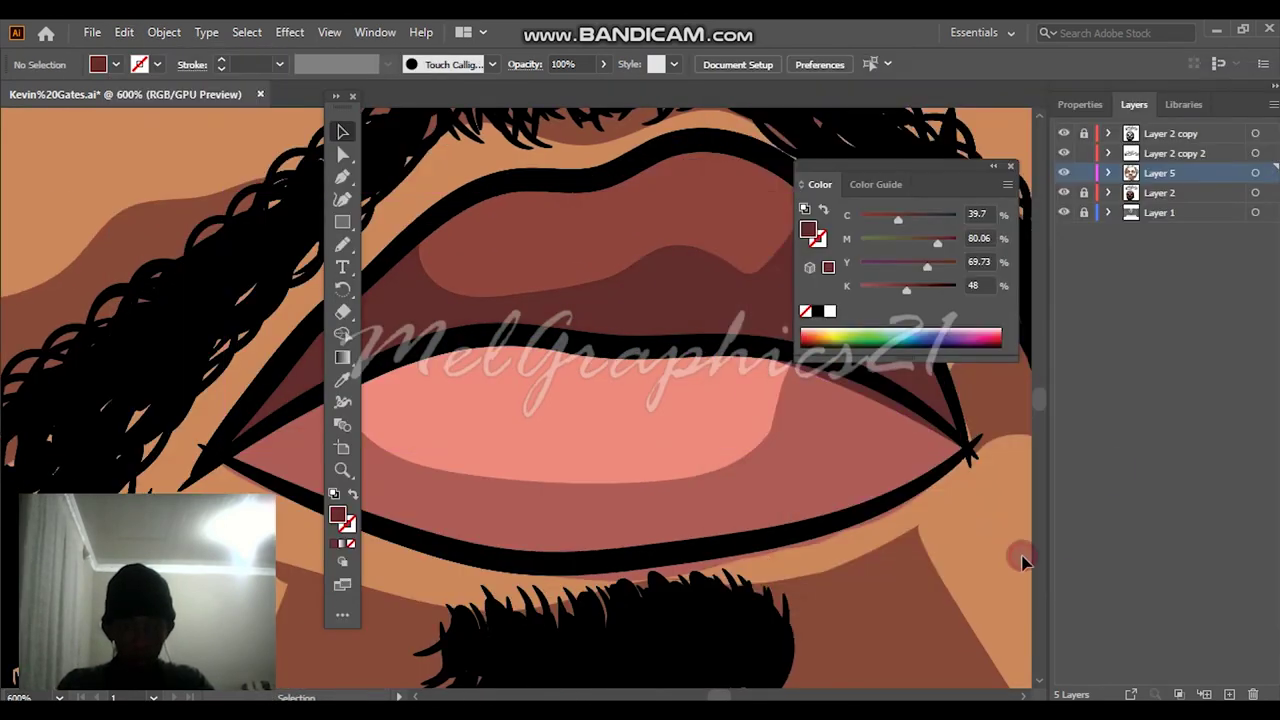
key(ctrl+0)
click(1064, 212)
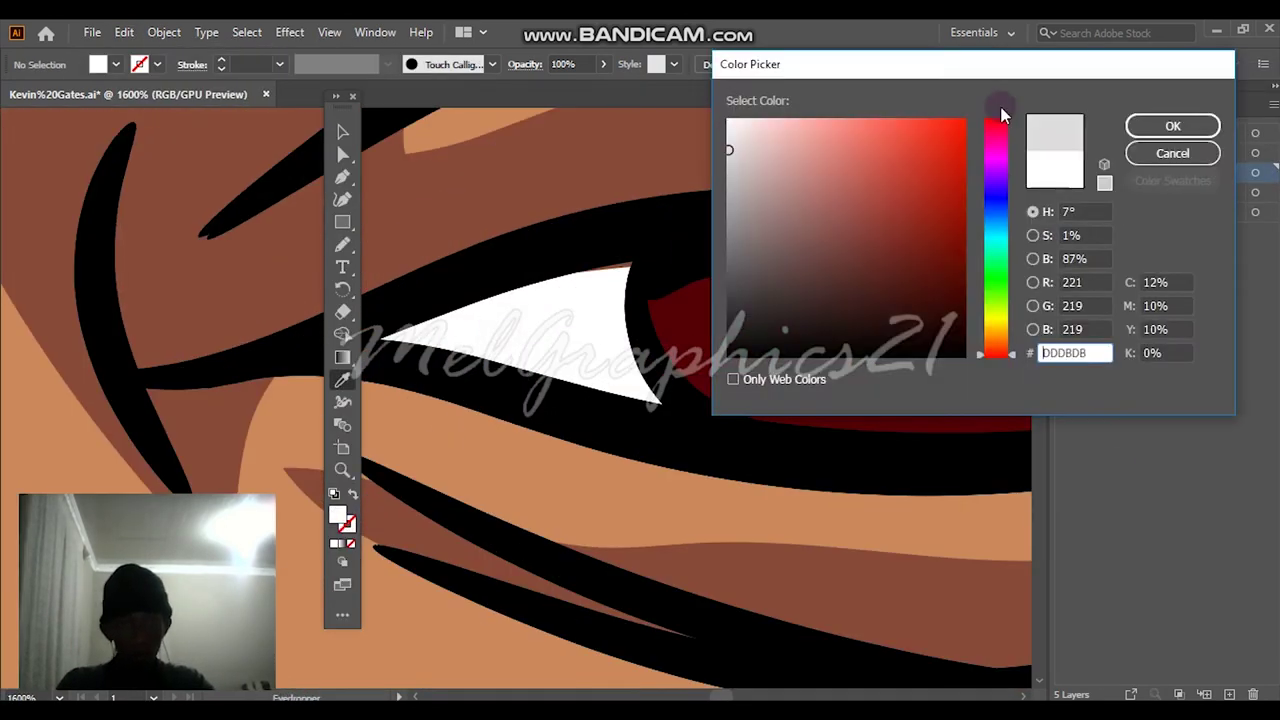
Apply light grey DDDBDB for the eye-white shadows and recolour the drawn shapes to a darker grey, C 28.39, M 22.25, Y 22.84.
key(Return)
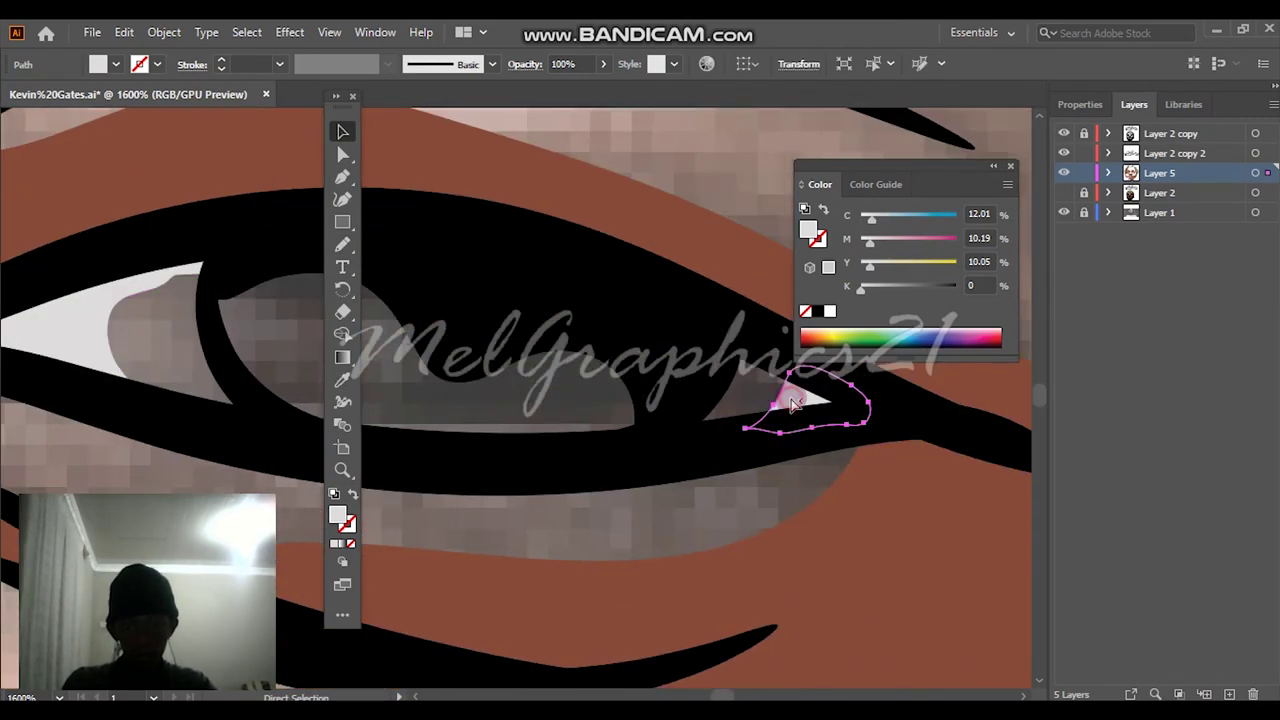
click(100, 357)
click(124, 32)
mouse_move(200, 363)
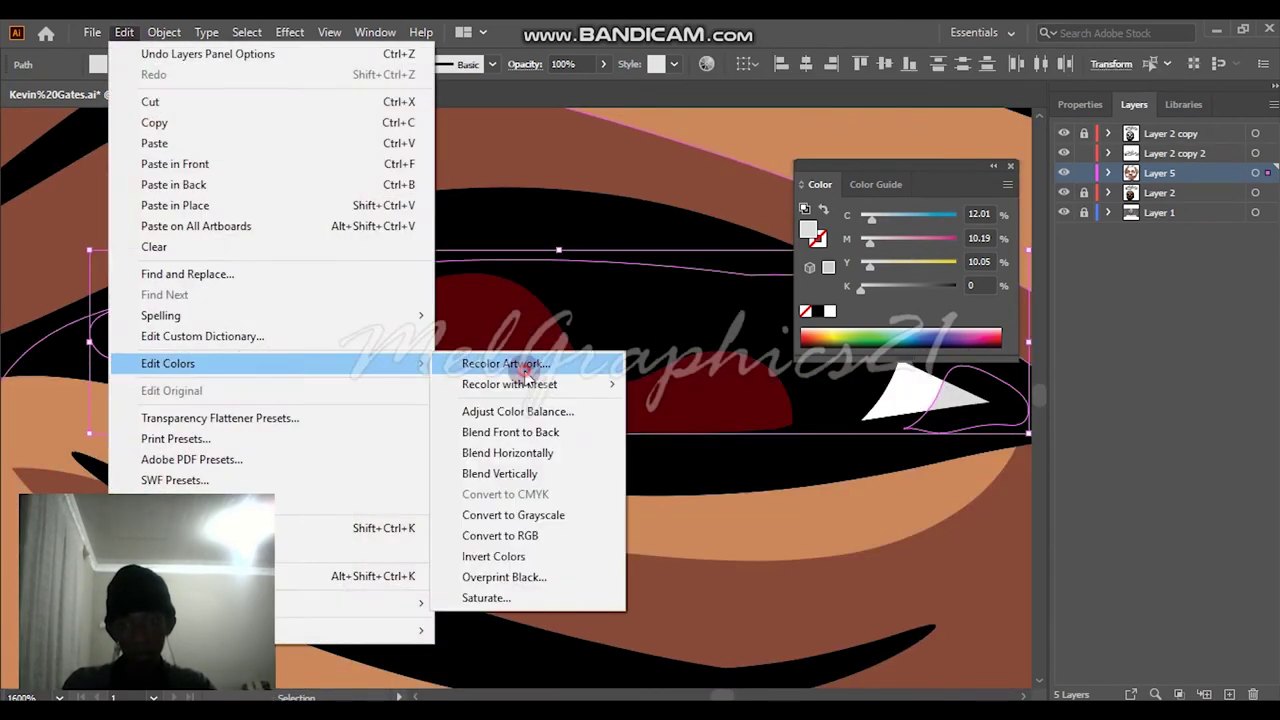
click(505, 364)
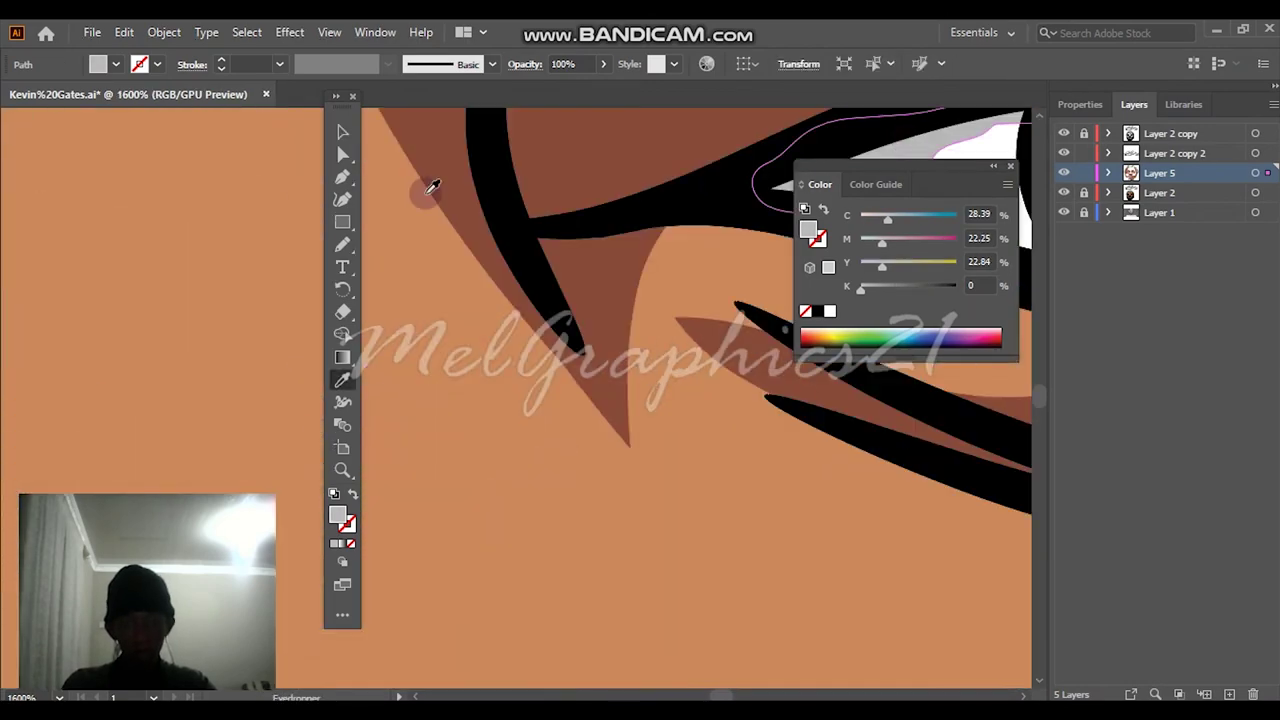
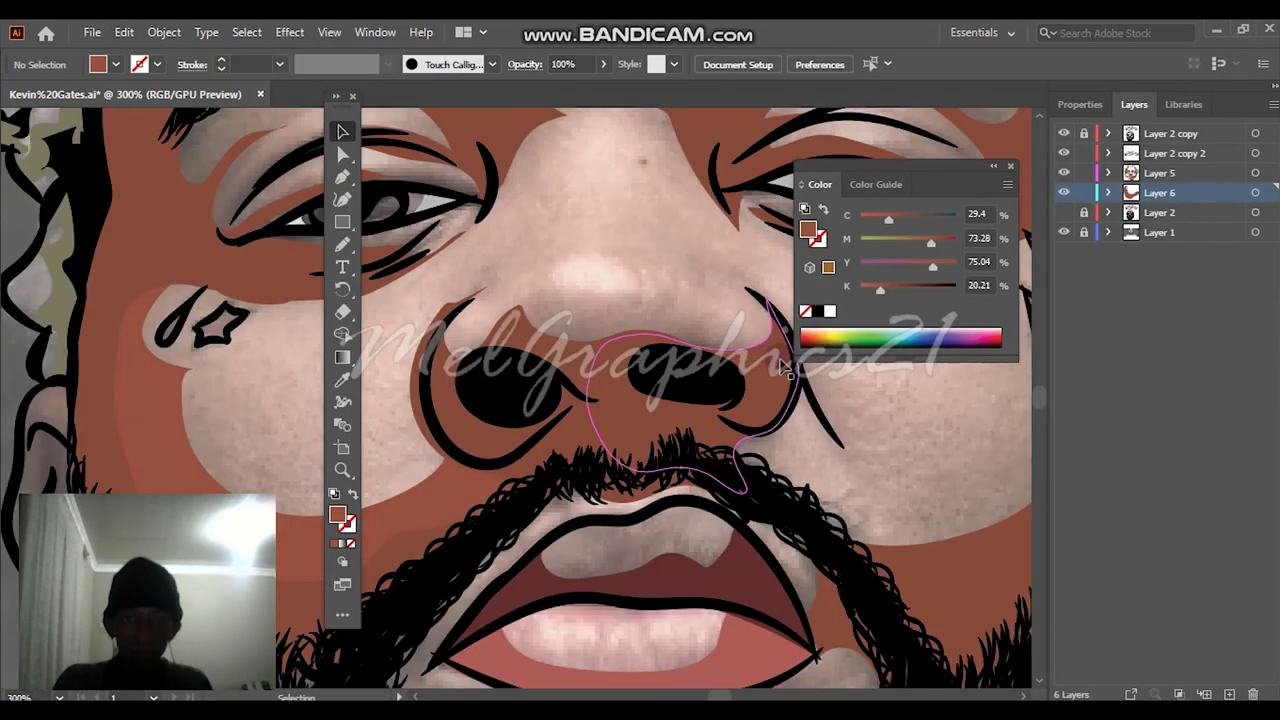
Draw mid-tone skin shadows over the nose and between the eyebrows on Layer 6, leaving highlights, and check them against the flat colours.
mouse_move(735, 226)
mouse_down()
mouse_move(656, 204)
mouse_move(599, 256)
mouse_up()
drag(652, 296, 572, 250)
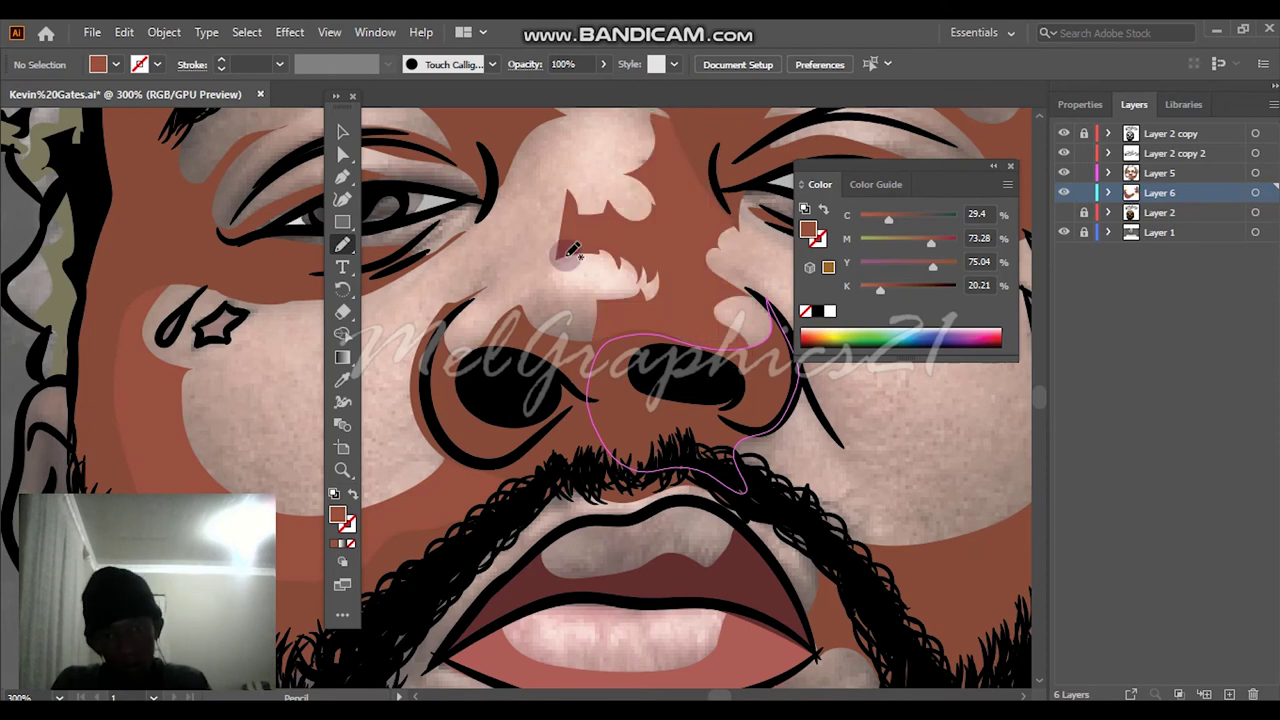
drag(462, 315, 570, 245)
scroll(704, 180, up, 3)
drag(672, 360, 646, 362)
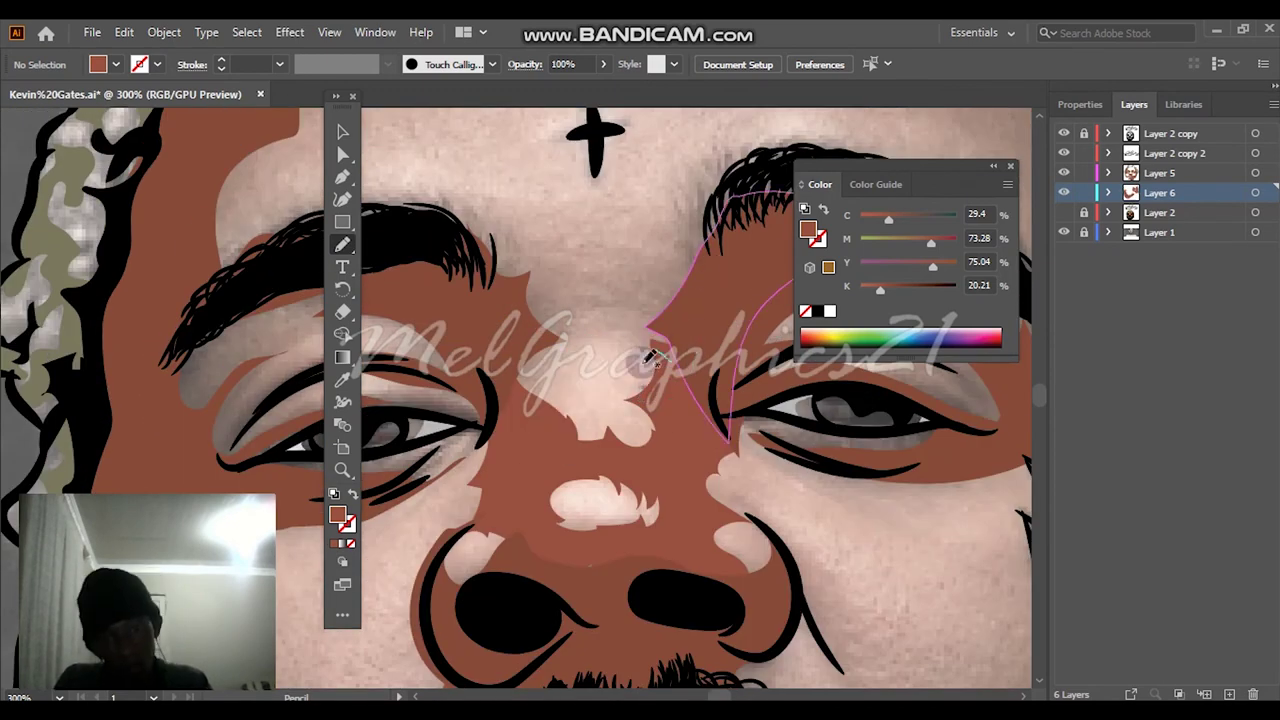
drag(608, 257, 672, 358)
key(ctrl+0)
click(1064, 232)
click(1064, 232)
click(1064, 213)
click(1064, 213)
Draw more mid-tone skin shadows on Layer 6 around the eyes, cheeks and temples up to the forehead.
scroll(473, 317, up, 5)
mouse_move(612, 318)
mouse_down()
mouse_move(598, 431)
mouse_move(568, 441)
mouse_up()
scroll(564, 248, up, 1)
mouse_move(460, 284)
mouse_down()
mouse_move(610, 262)
mouse_move(470, 290)
mouse_up()
scroll(600, 300, right, 3)
key(ctrl+0)
scroll(460, 221, up, 3)
drag(475, 388, 532, 178)
key(ctrl+0)
scroll(620, 400, up, 4)
mouse_move(435, 422)
mouse_down()
mouse_move(618, 410)
mouse_move(730, 248)
mouse_move(435, 428)
mouse_up()
scroll(400, 320, up, 3)
key(ctrl+0)
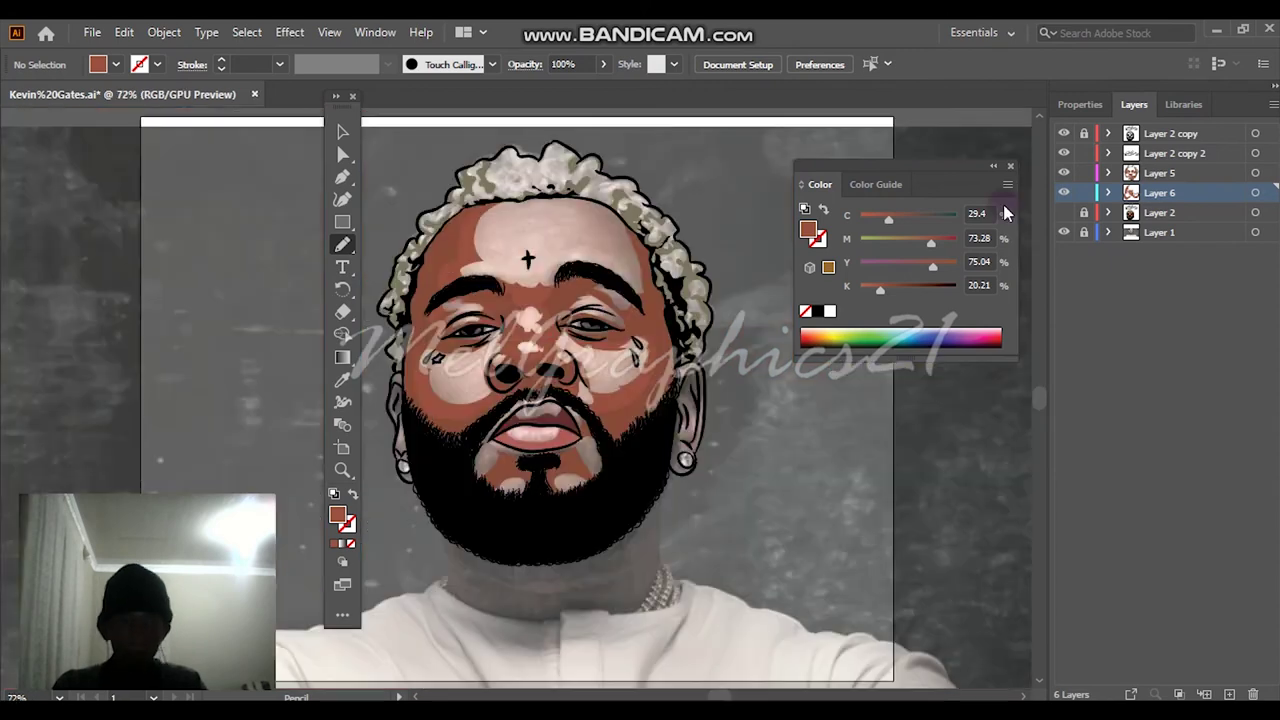
Draw mid-tone shadows along the edges of the forehead cross tattoo on Layer 6 and preview the portrait without the photo.
scroll(627, 254, up, 4)
drag(540, 388, 532, 392)
drag(540, 489, 612, 560)
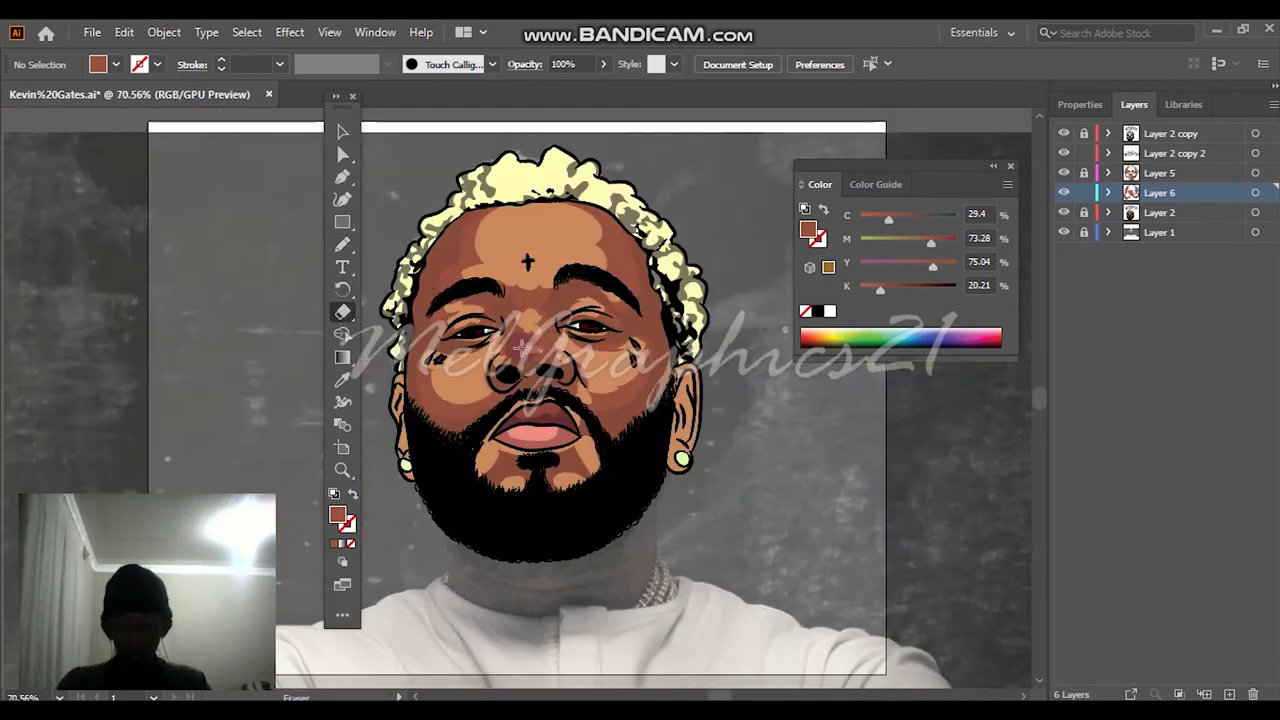
scroll(522, 338, up, 2)
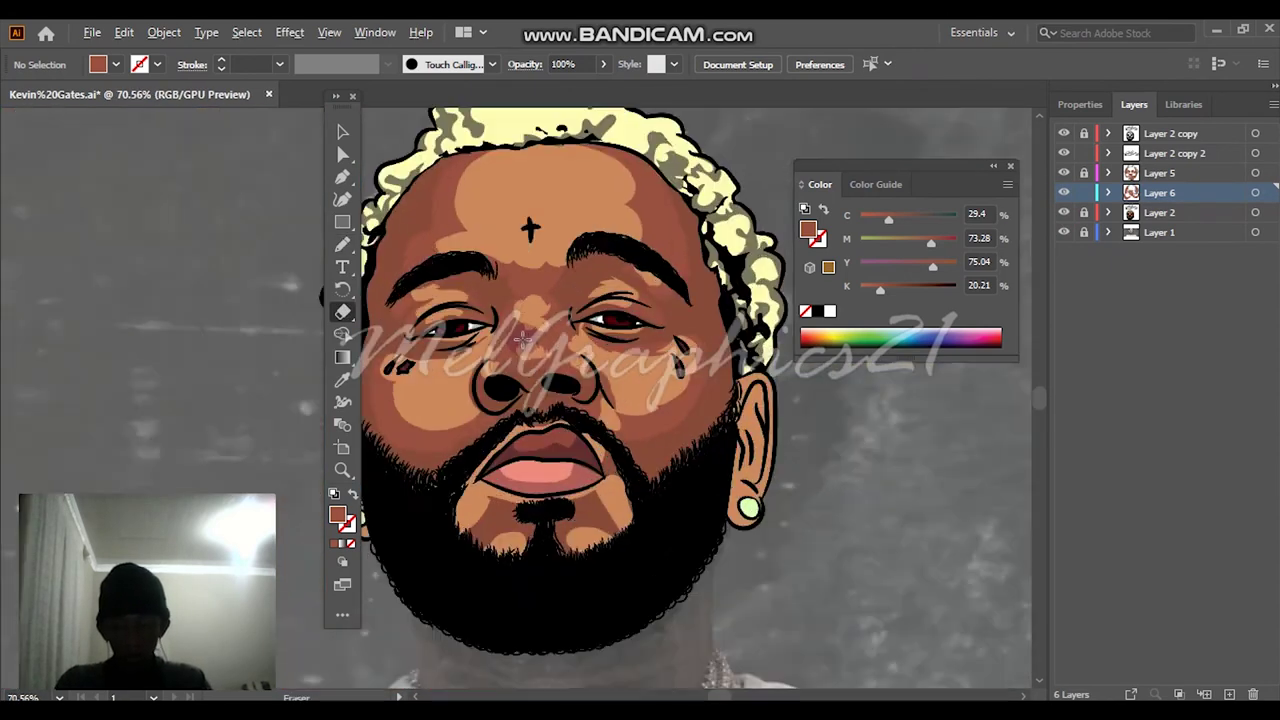
scroll(522, 337, up, 4)
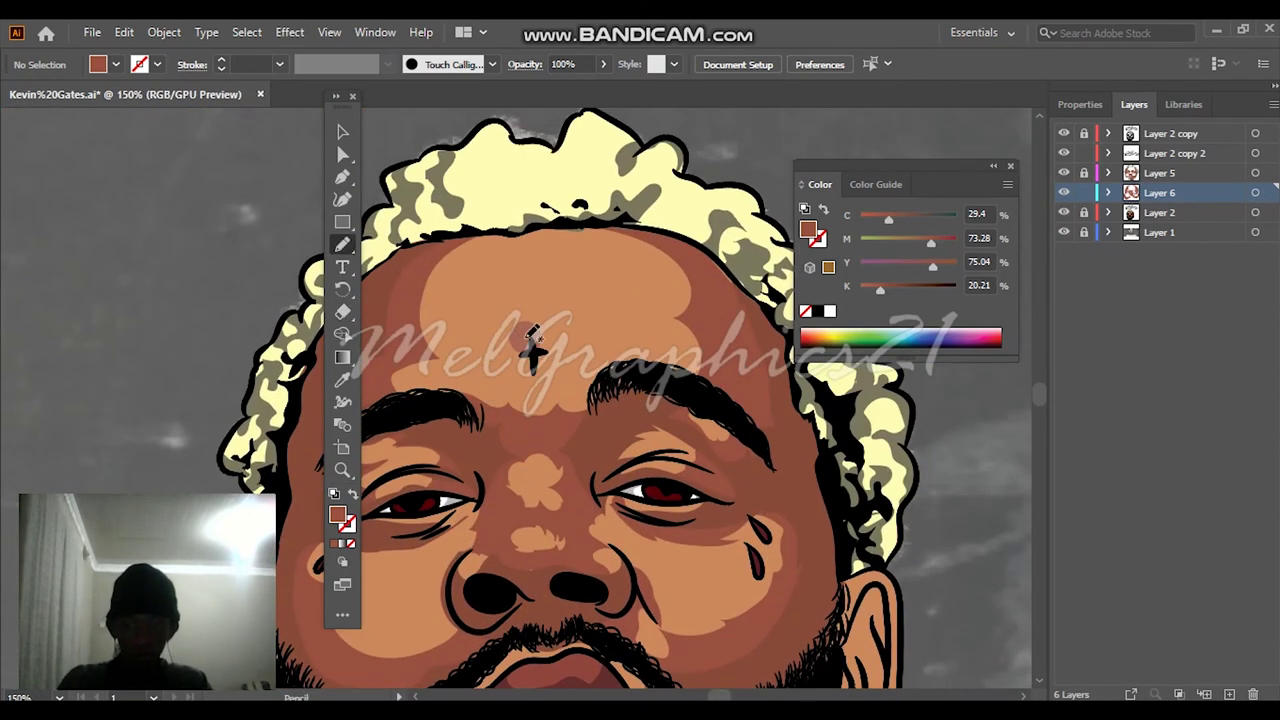
scroll(535, 333, up, 5)
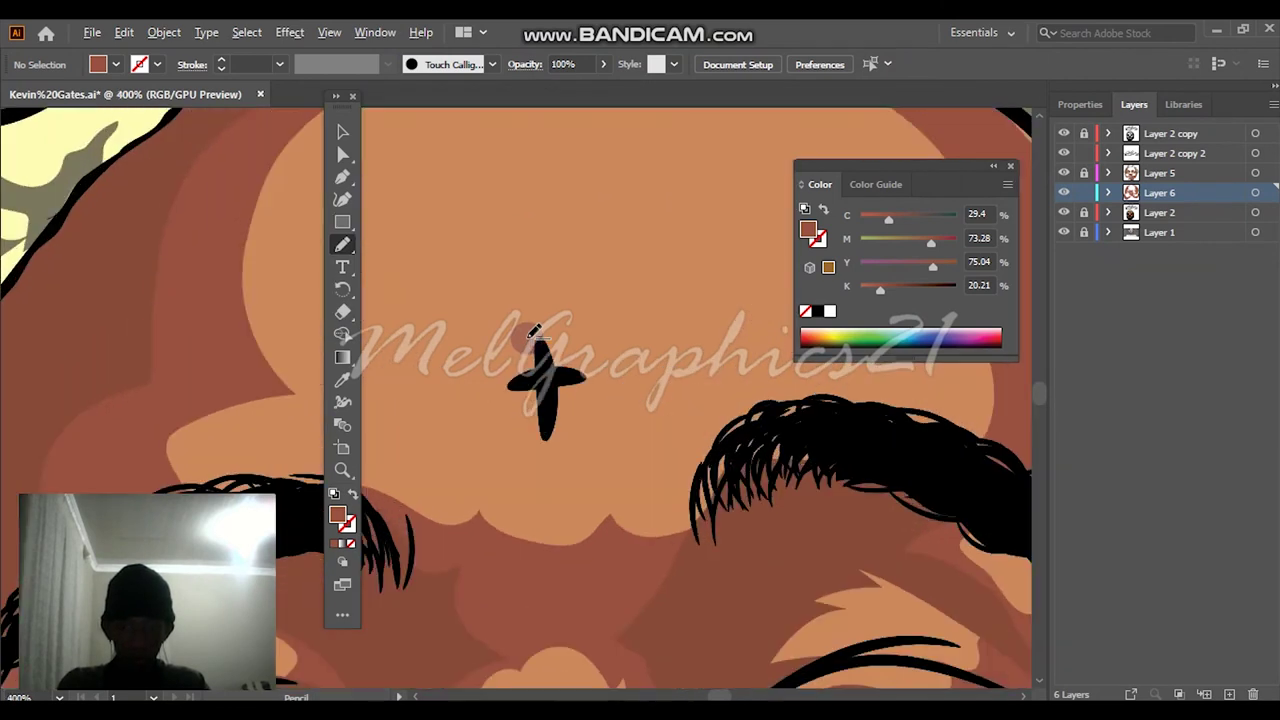
click(1066, 213)
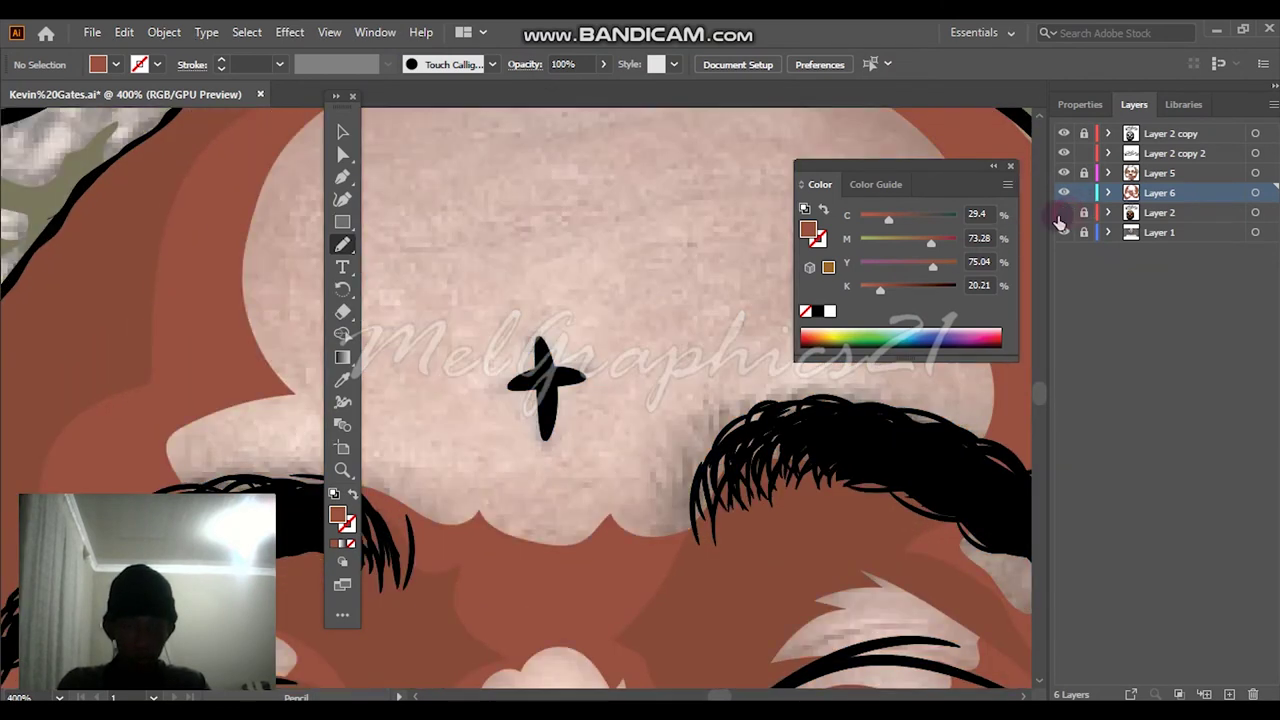
scroll(674, 343, up, 2)
scroll(674, 343, down, 2)
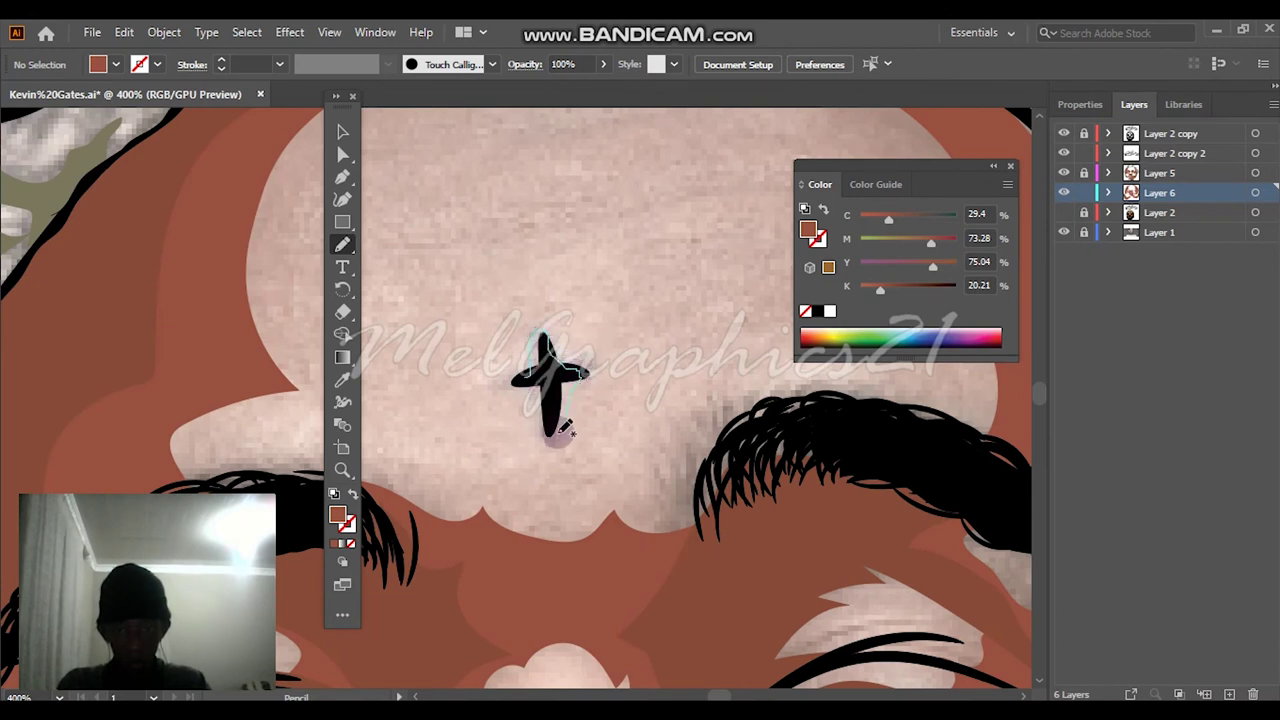
drag(535, 372, 530, 380)
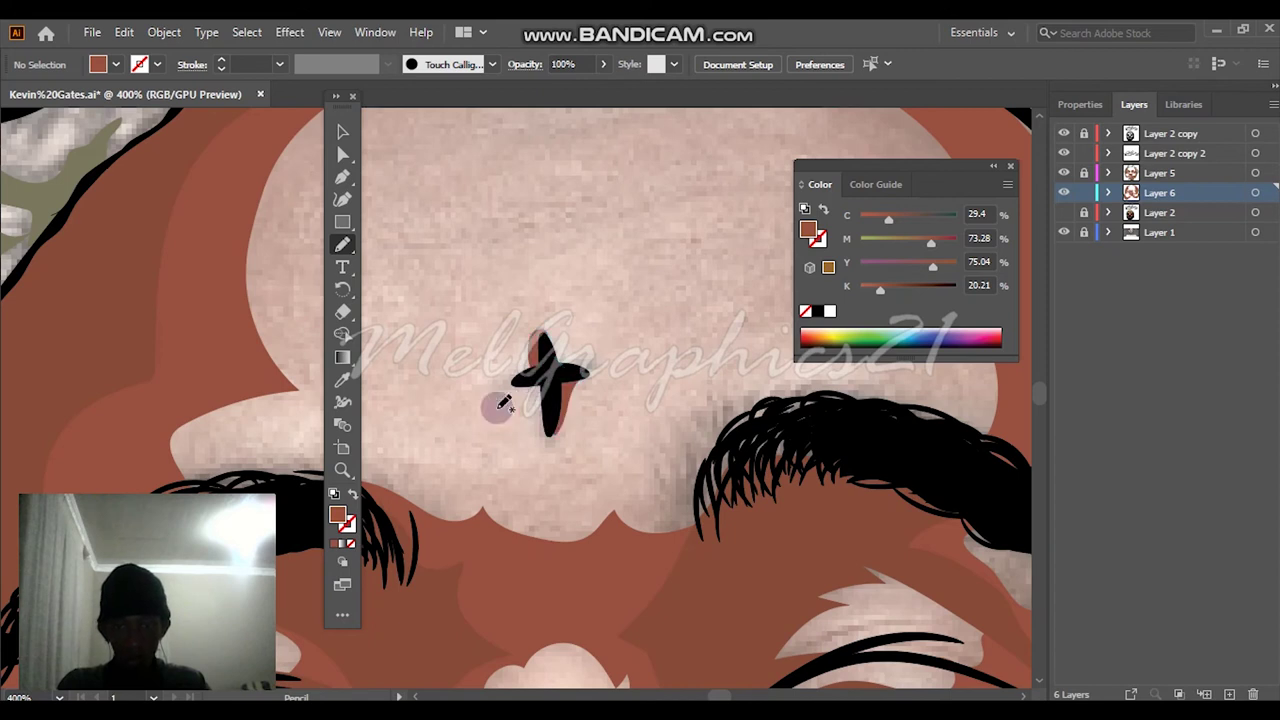
key(ctrl+0)
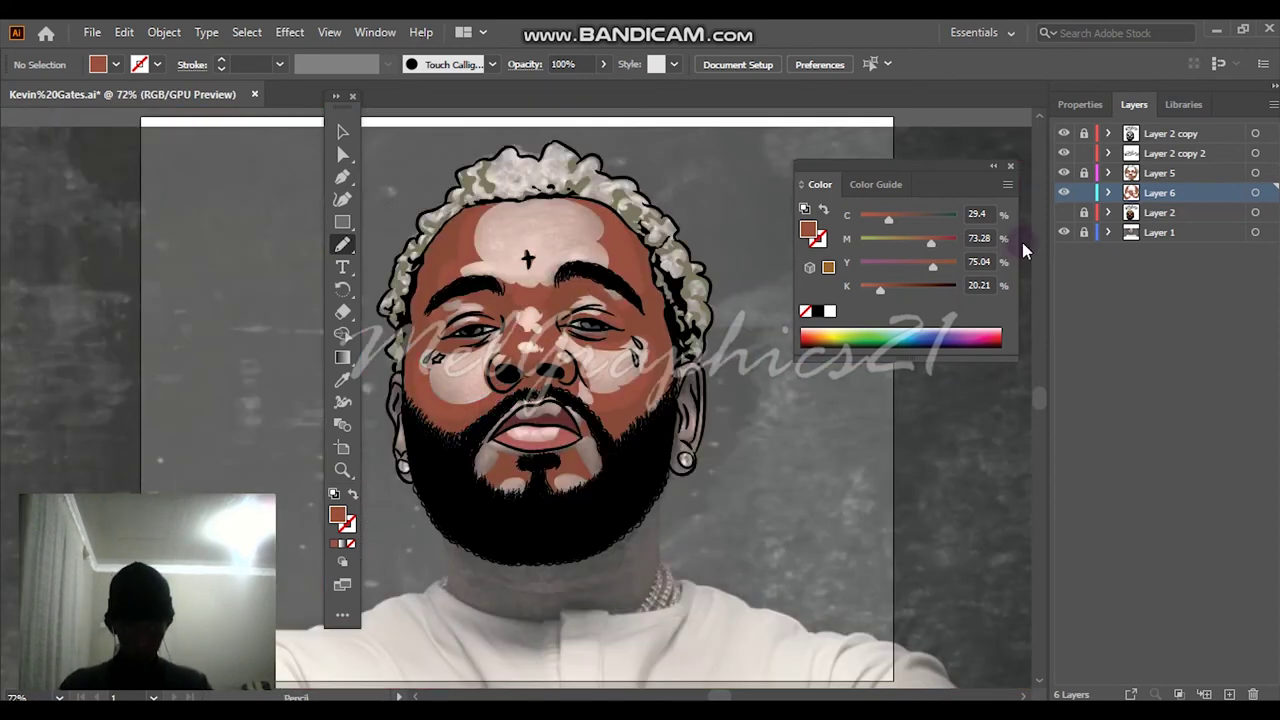
click(1064, 233)
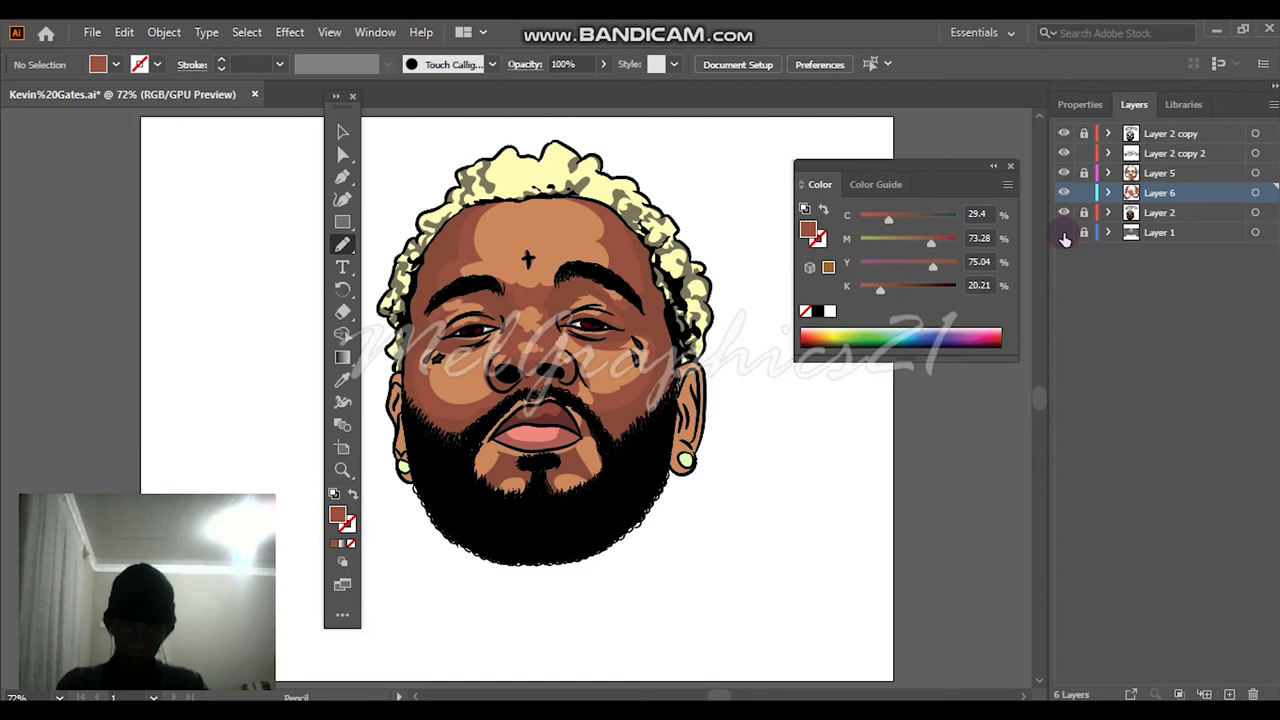
click(1064, 233)
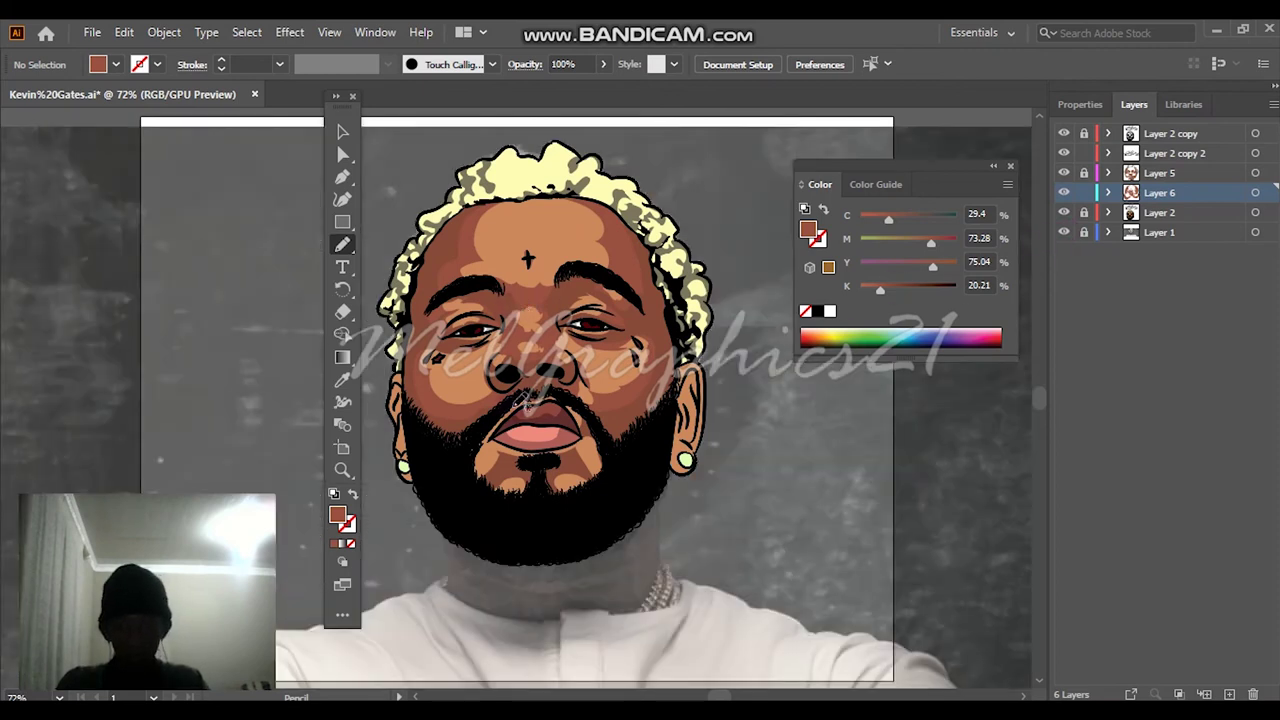
Draw mid-tone shadows around the mouth and over the chin on Layer 6, leaving highlights, and preview the flat-coloured portrait.
scroll(497, 440, up, 3)
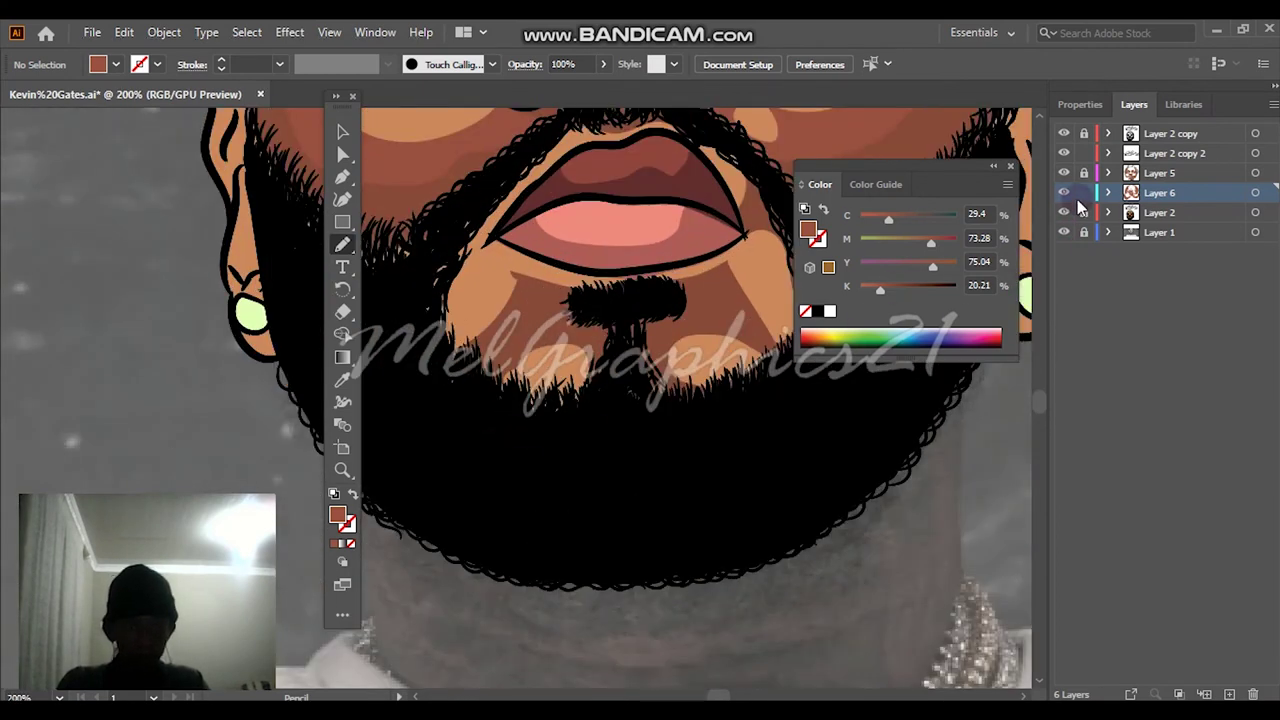
click(1065, 214)
scroll(537, 430, up, 1)
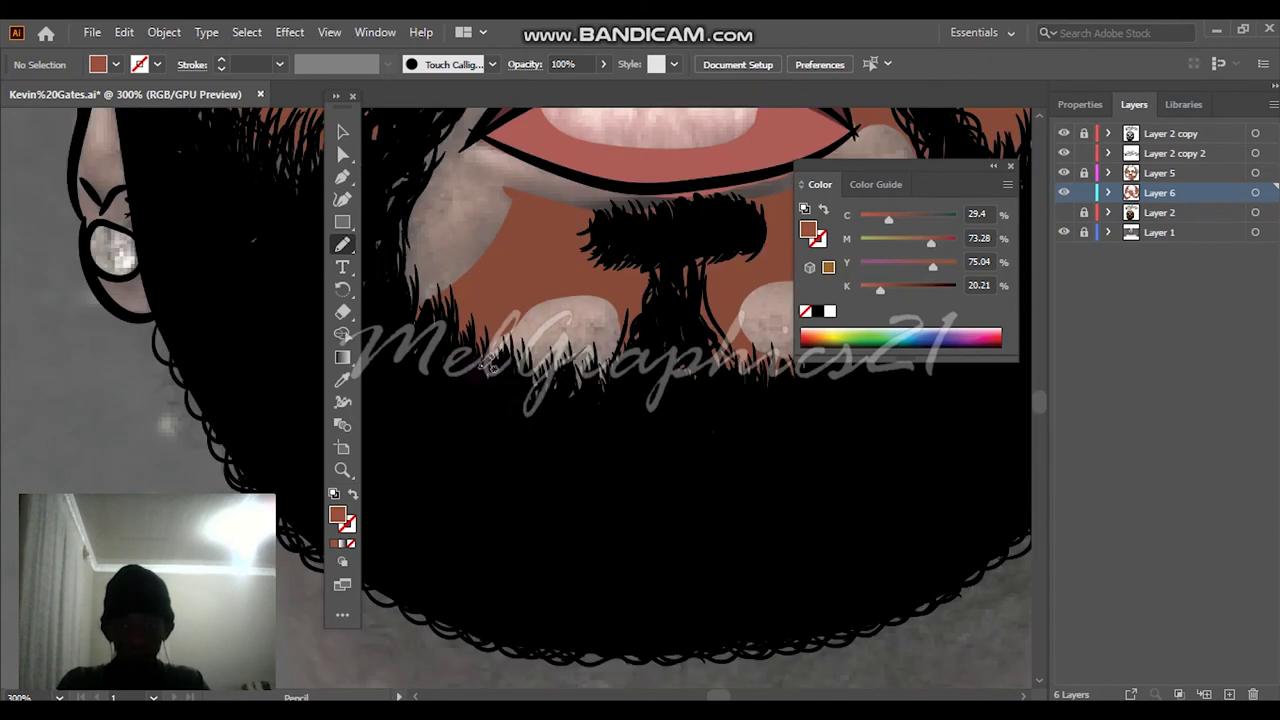
scroll(490, 362, up, 3)
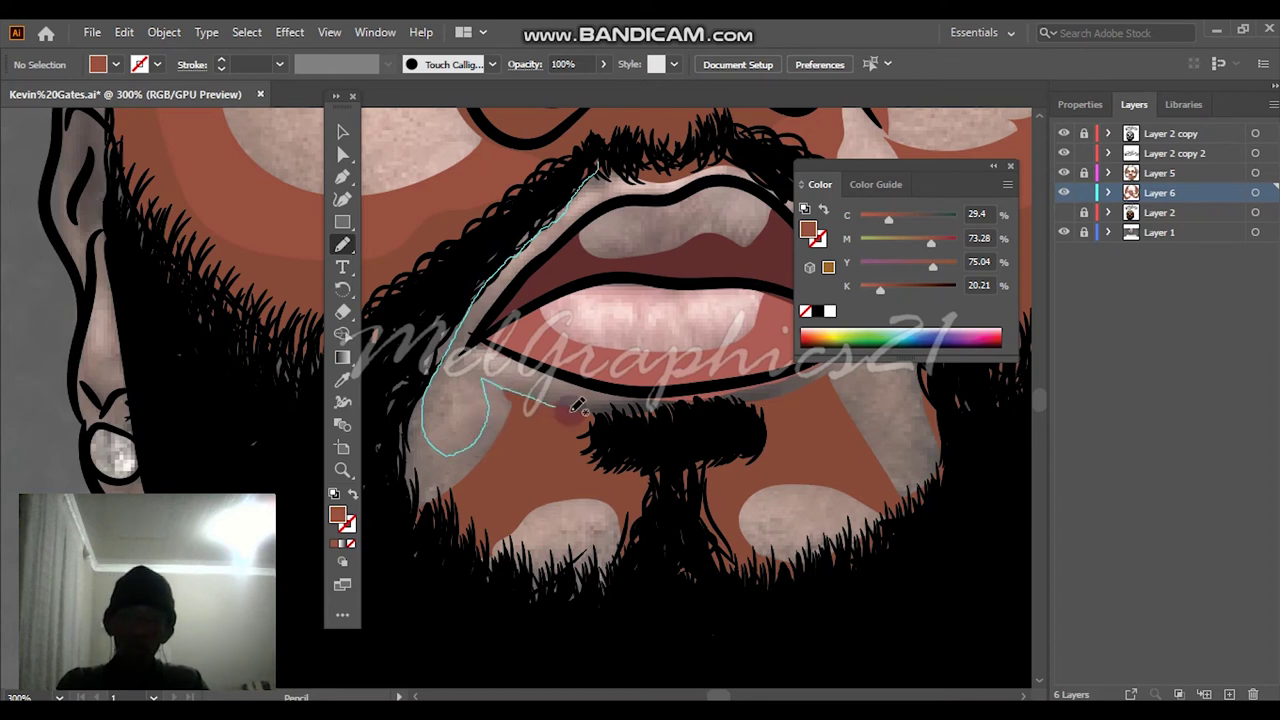
mouse_move(578, 455)
mouse_down()
mouse_move(480, 502)
mouse_move(442, 550)
mouse_up()
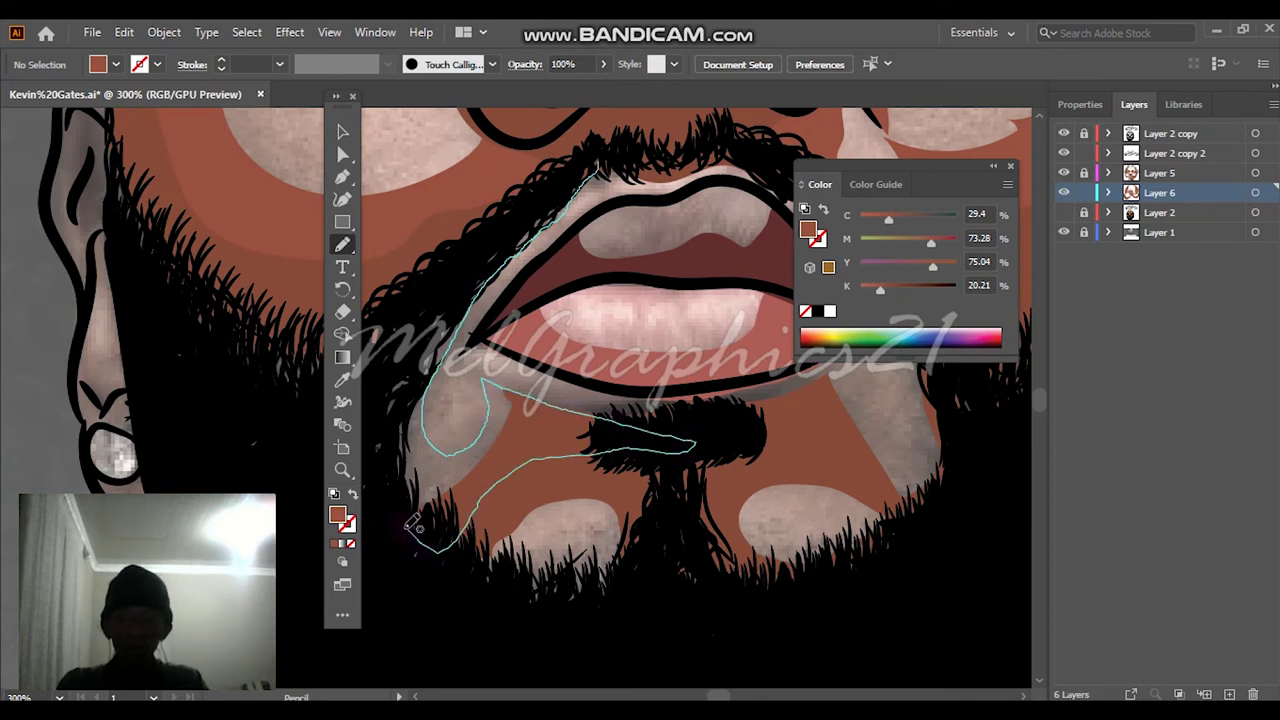
drag(568, 172, 593, 164)
scroll(600, 500, up, 1)
mouse_move(548, 482)
mouse_down()
mouse_move(560, 551)
mouse_move(548, 482)
mouse_move(590, 492)
mouse_up()
scroll(586, 457, right, 3)
scroll(743, 388, right, 3)
mouse_move(738, 395)
mouse_down()
mouse_move(493, 266)
mouse_move(125, 265)
mouse_move(488, 357)
mouse_up()
key(ctrl+0)
click(1064, 212)
click(1064, 232)
click(1064, 232)
Recolour all mid-tone shapes on Layer 6 to C 30.26, M 70.21, Y 74.59, K 19.63 and preview the portrait.
scroll(530, 340, up, 2)
click(1255, 193)
click(124, 32)
drag(853, 546, 853, 548)
drag(851, 515, 795, 485)
click(1185, 595)
key(v)
click(955, 549)
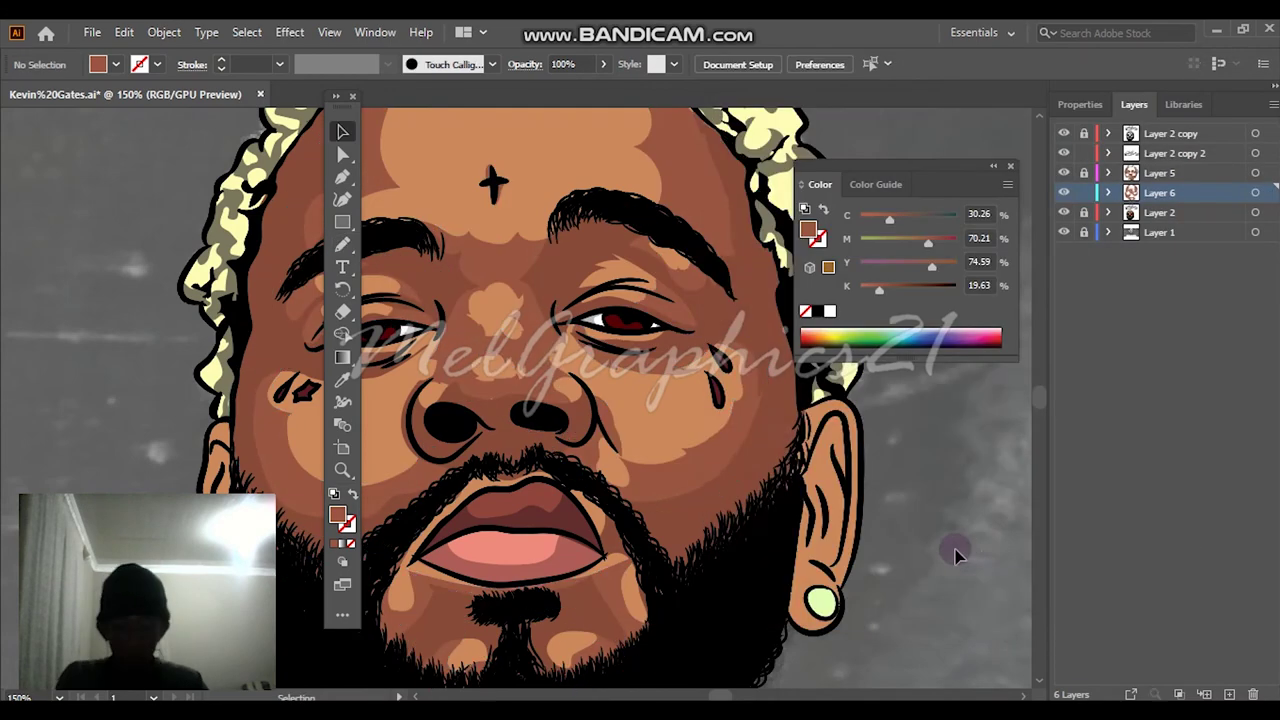
key(ctrl+0)
click(1064, 232)
click(1064, 232)
Lock Layer 6 and draw dark brown shadows inside the portrait's left-hand ear on Layer 5, using the existing Layer 5 shadow colour.
click(1084, 193)
click(1255, 173)
click(1064, 212)
scroll(403, 469, up, 6)
mouse_move(384, 500)
mouse_down()
mouse_move(398, 518)
mouse_move(386, 500)
mouse_up()
drag(450, 410, 608, 495)
scroll(643, 529, up, 10)
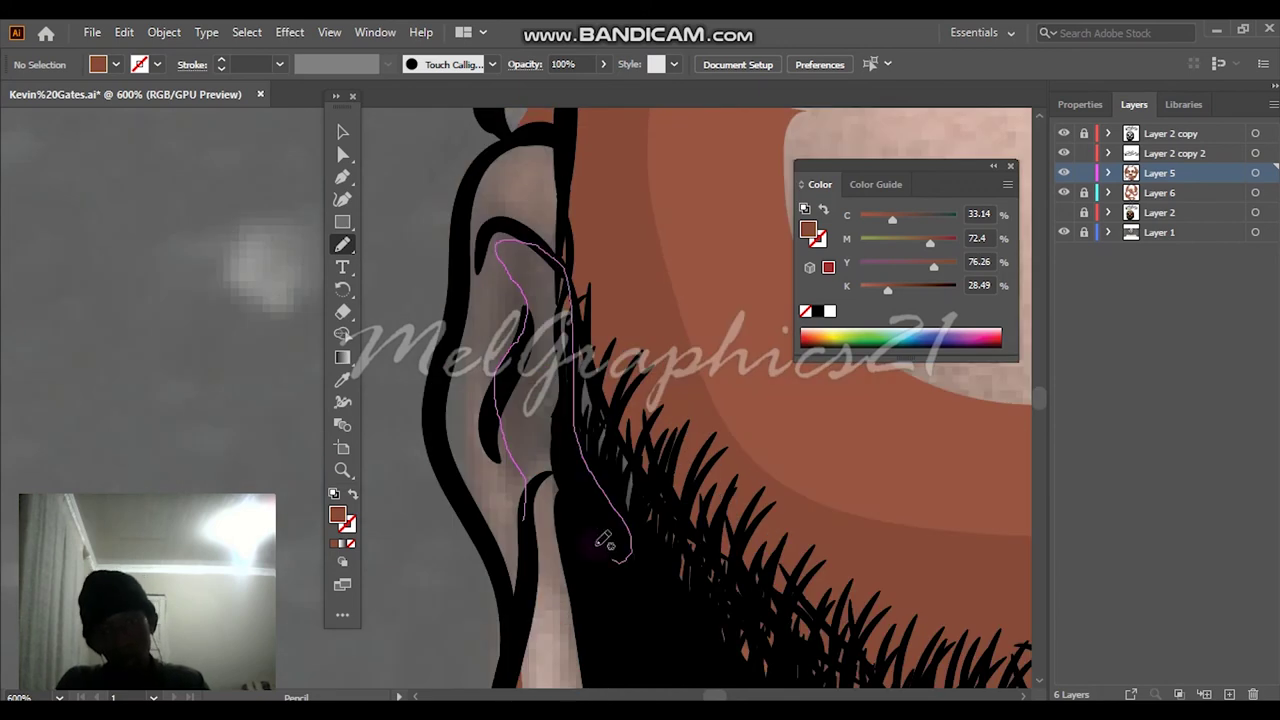
Draw dark brown shadows on the left-hand earlobe around the earring on Layer 5.
scroll(571, 404, down, 6)
scroll(600, 423, up, 7)
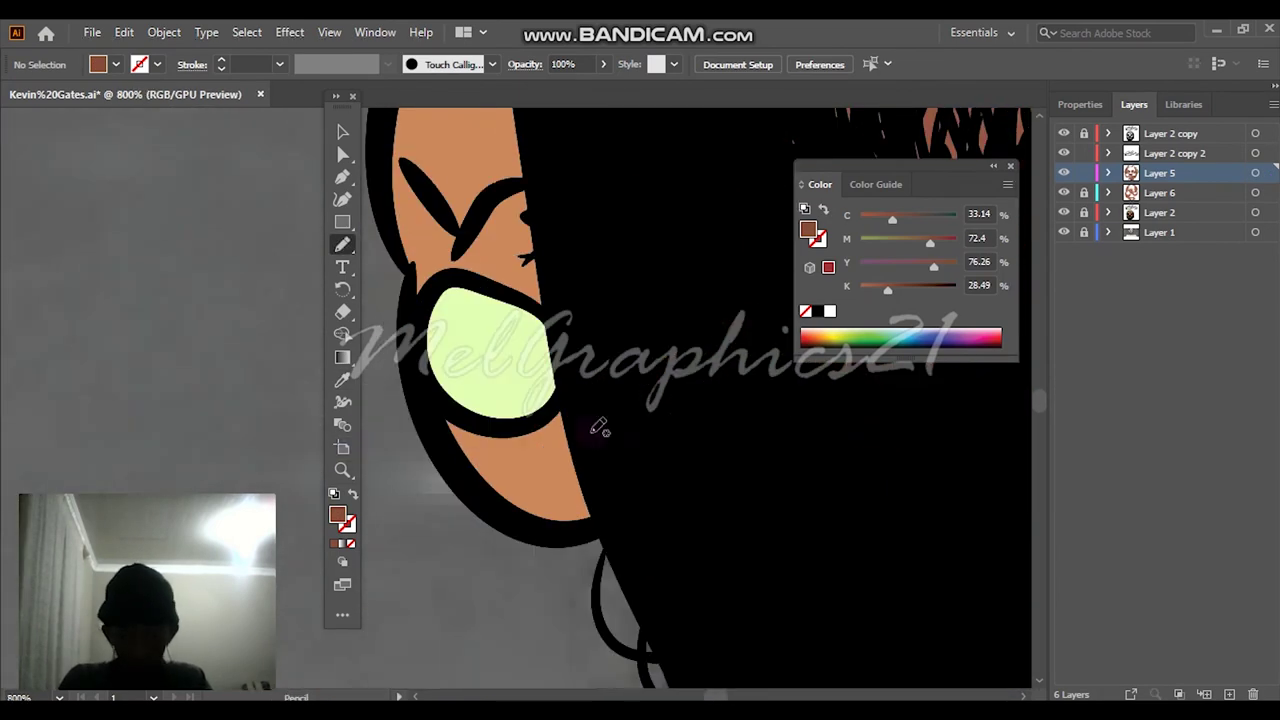
drag(408, 490, 543, 510)
drag(446, 150, 526, 630)
mouse_move(442, 507)
mouse_down()
mouse_move(498, 483)
mouse_move(442, 507)
mouse_up()
drag(466, 451, 428, 280)
scroll(466, 400, up, 5)
drag(428, 650, 480, 417)
scroll(500, 420, down, 7)
Draw dark brown shadows inside the portrait's right-hand ear and on its lobe on Layer 5, and preview the portrait.
click(1082, 213)
scroll(686, 450, up, 5)
click(1065, 214)
scroll(632, 598, up, 1)
mouse_move(672, 612)
mouse_down()
mouse_move(514, 236)
mouse_move(651, 626)
mouse_move(655, 610)
mouse_up()
scroll(686, 543, up, 3)
scroll(686, 543, up, 4)
mouse_move(725, 566)
mouse_down()
mouse_move(614, 412)
mouse_move(725, 566)
mouse_up()
scroll(660, 450, down, 5)
drag(600, 308, 598, 318)
scroll(620, 400, up, 8)
mouse_move(655, 358)
mouse_down()
mouse_move(605, 409)
mouse_move(655, 358)
mouse_up()
scroll(643, 449, down, 5)
mouse_move(757, 138)
mouse_down()
mouse_move(783, 305)
mouse_move(757, 140)
mouse_up()
click(1064, 233)
click(1064, 233)
Lock Layer 5, unlock Layer 6 and draw mid-tone ear shadows next to the dark ones, and preview the portrait.
click(1084, 173)
click(1084, 193)
click(1256, 194)
scroll(656, 440, up, 6)
mouse_move(688, 520)
mouse_down()
mouse_move(658, 325)
mouse_move(688, 520)
mouse_up()
scroll(692, 398, up, 5)
mouse_move(586, 529)
mouse_down()
mouse_move(660, 148)
mouse_move(586, 529)
mouse_up()
mouse_move(600, 535)
mouse_down()
mouse_move(620, 262)
mouse_move(600, 535)
mouse_up()
scroll(690, 430, up, 6)
mouse_move(745, 625)
mouse_down()
mouse_move(739, 608)
mouse_move(745, 625)
mouse_up()
scroll(700, 440, up, 2)
mouse_move(566, 400)
mouse_down()
mouse_move(574, 482)
mouse_move(566, 400)
mouse_up()
scroll(680, 440, down, 6)
click(1064, 233)
click(1064, 233)
Draw more mid-tone shadows on the left-hand ear and its lobe on Layer 6, and compare them with the flat colours.
scroll(473, 425, up, 5)
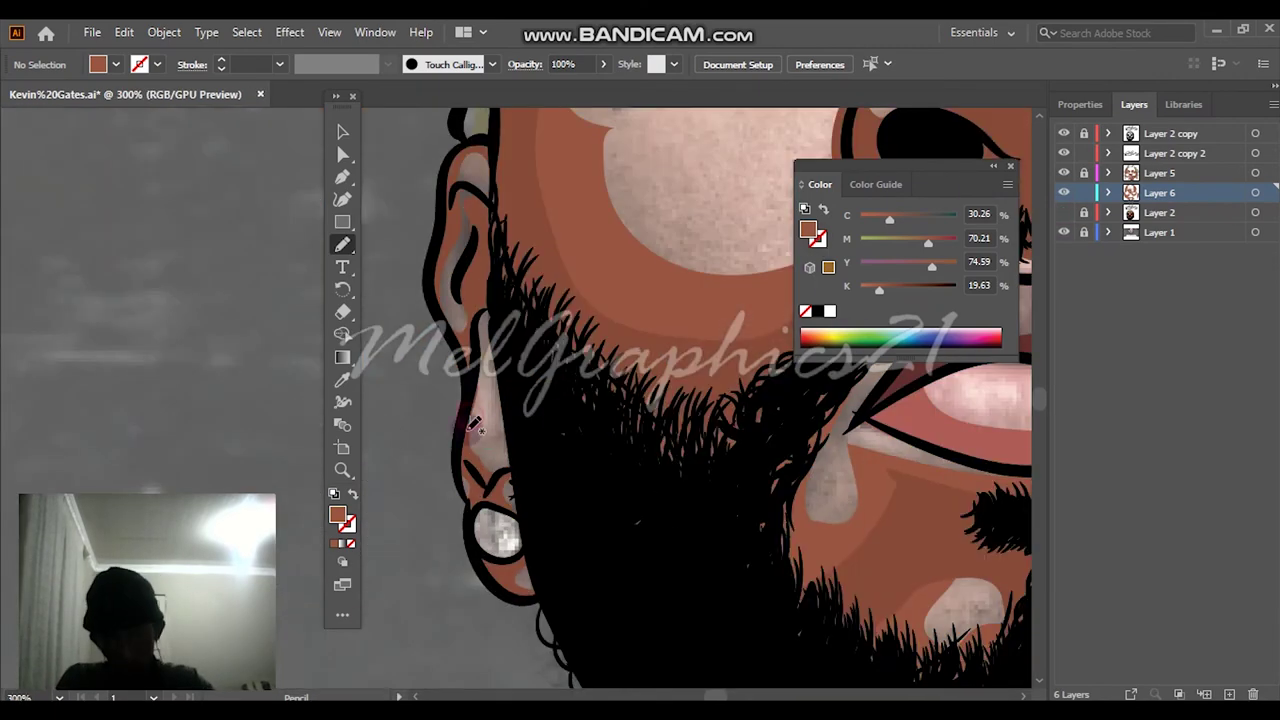
scroll(482, 405, up, 3)
scroll(566, 376, up, 5)
drag(466, 405, 457, 426)
scroll(500, 400, up, 4)
mouse_move(512, 512)
mouse_down()
mouse_move(400, 463)
mouse_move(512, 512)
mouse_up()
key(ctrl+0)
click(1064, 213)
Shade the small face tattoos beside the eyes with dark red C 42.87, M 87.21, Y 67.6, K 61.89 and preview the portrait.
scroll(430, 357, up, 8)
scroll(610, 320, up, 1)
click(580, 385)
click(1064, 213)
drag(614, 307, 645, 395)
click(1064, 213)
scroll(560, 400, left, 3)
mouse_move(465, 390)
mouse_down()
mouse_move(515, 402)
mouse_move(466, 390)
mouse_up()
scroll(600, 420, right, 8)
right_click(727, 474)
click(774, 540)
scroll(780, 530, right, 8)
drag(738, 480, 740, 514)
scroll(800, 510, up, 3)
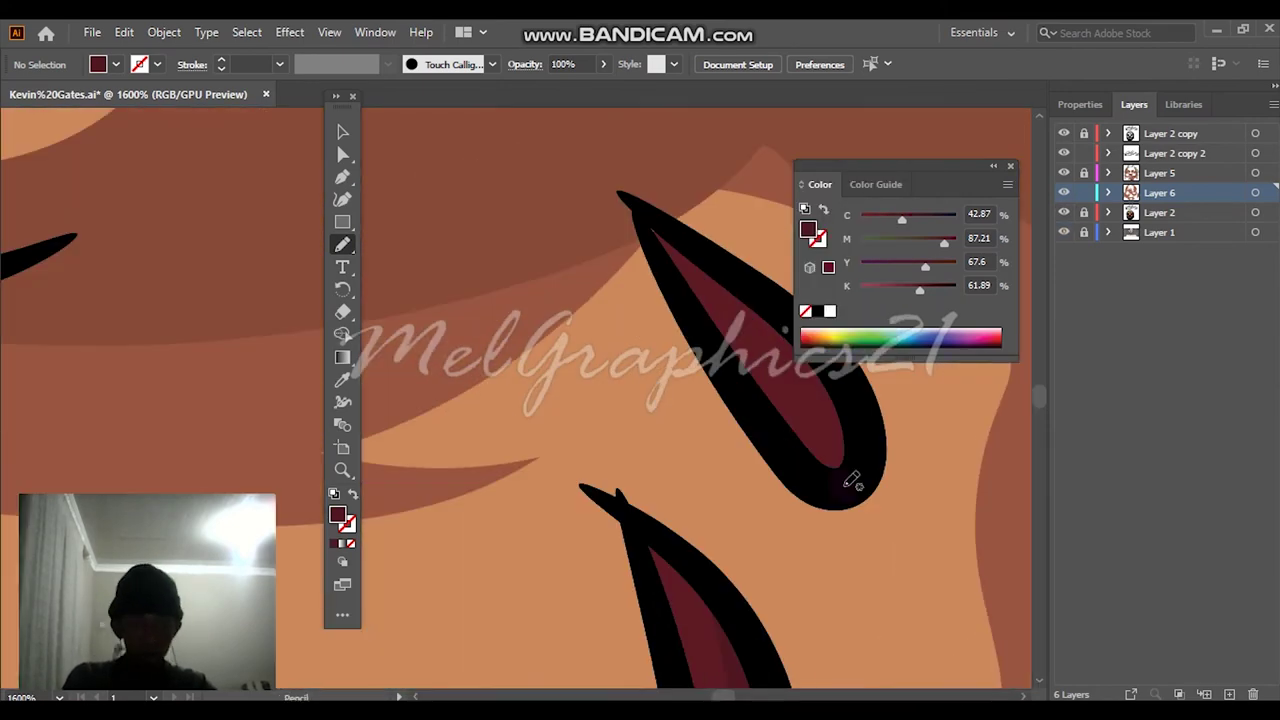
key(ctrl+0)
click(1064, 233)
click(1064, 233)
Draw a mid-tone shadow on the lower lip in C 21.42, M 66.36, Y 54.19, K 3.24, leaving a highlight along the top.
scroll(540, 430, up, 6)
double_click(808, 230)
click(1174, 126)
click(1064, 213)
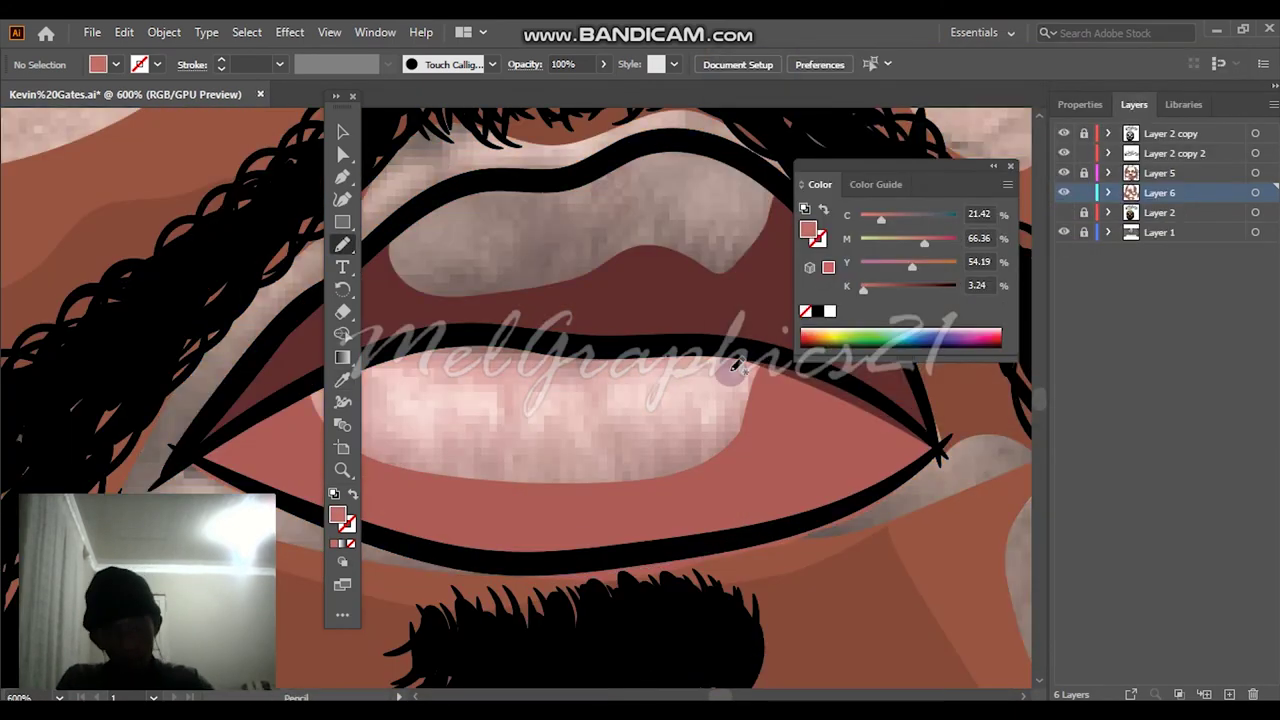
click(993, 166)
click(1064, 233)
Recolour the lower-lip mid-tone shape to H 3.37, S 49, B 75 and preview the portrait.
scroll(533, 426, up, 6)
key(v)
click(430, 560)
click(124, 32)
click(510, 400)
drag(872, 547, 866, 550)
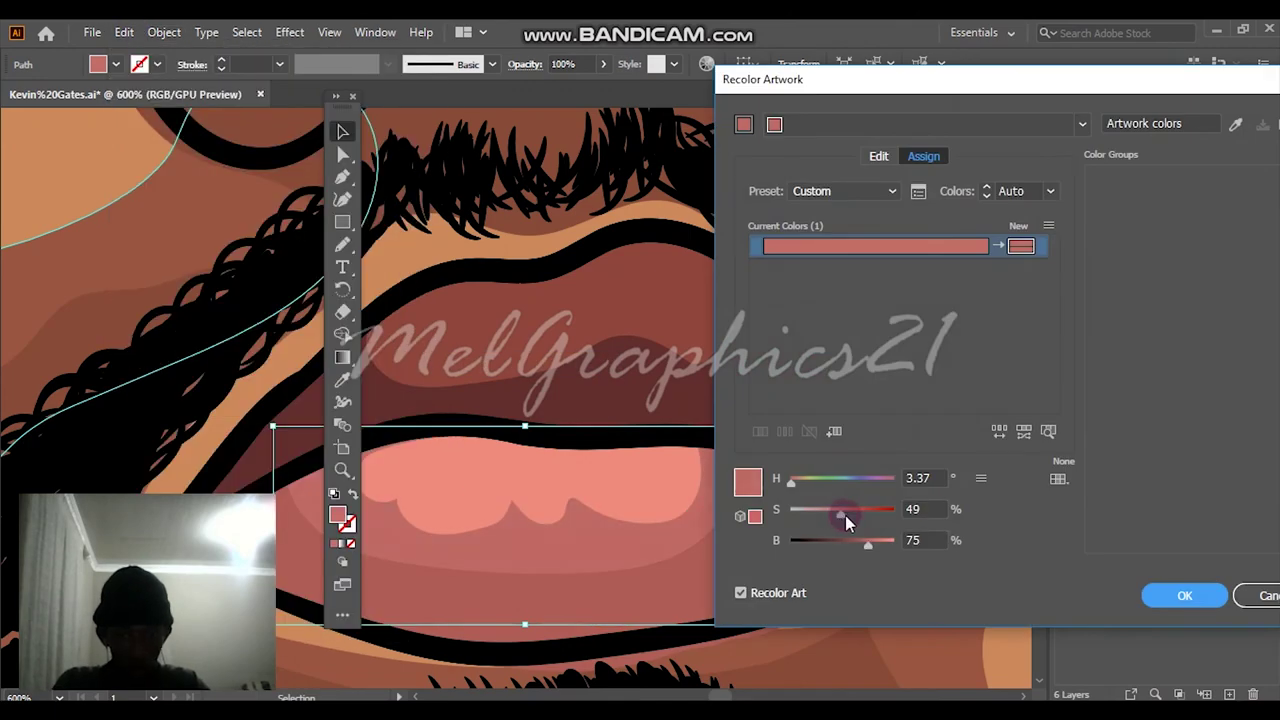
click(1184, 596)
key(ctrl+0)
click(1065, 234)
Sample a lip colour, draw a mid-tone shadow across the upper lip and preview the portrait.
scroll(540, 430, up, 7)
key(i)
click(1064, 213)
click(711, 463)
drag(861, 335, 487, 342)
click(1064, 213)
key(ctrl+0)
click(1064, 233)
Sample the eye-shadow grey B8B8B8, pick a lighter grey and draw mid-tone shadows beside the darker ones on the eye whites.
scroll(606, 366, up, 7)
key(i)
click(704, 461)
double_click(808, 230)
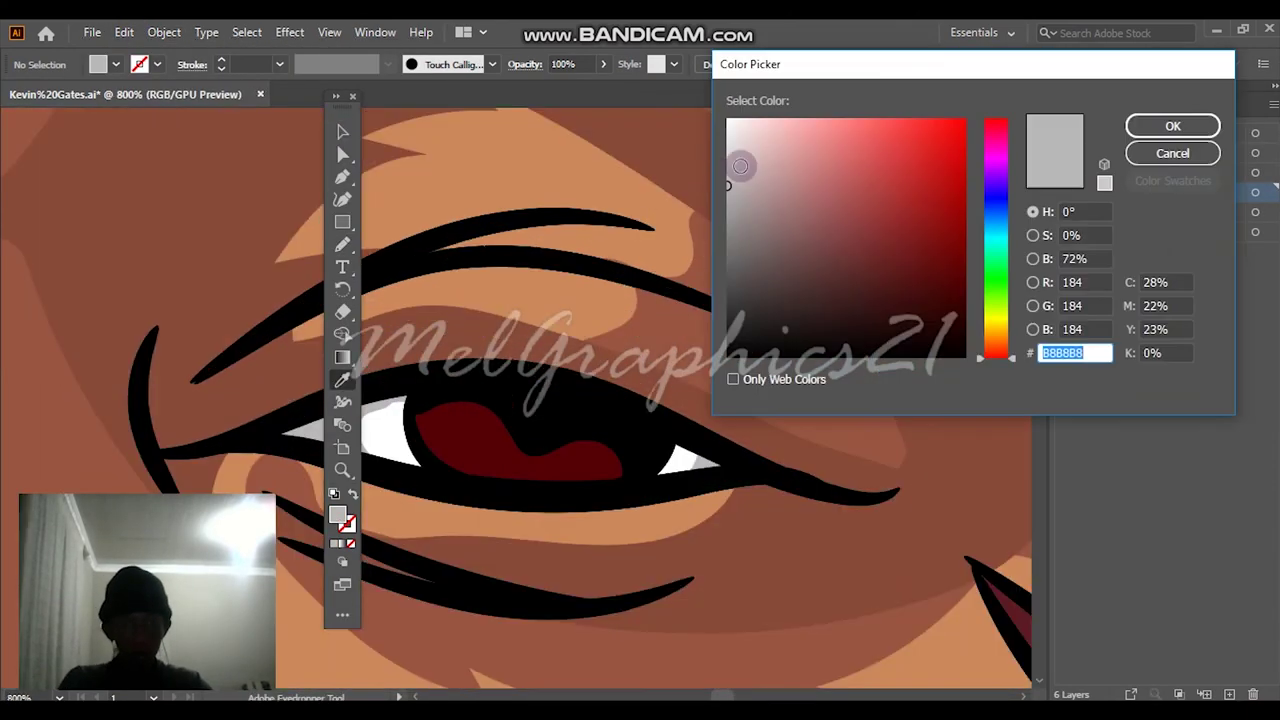
click(730, 160)
click(1173, 126)
key(n)
scroll(390, 430, up, 2)
drag(551, 523, 549, 414)
scroll(549, 414, right, 5)
drag(758, 445, 757, 537)
drag(851, 241, 822, 371)
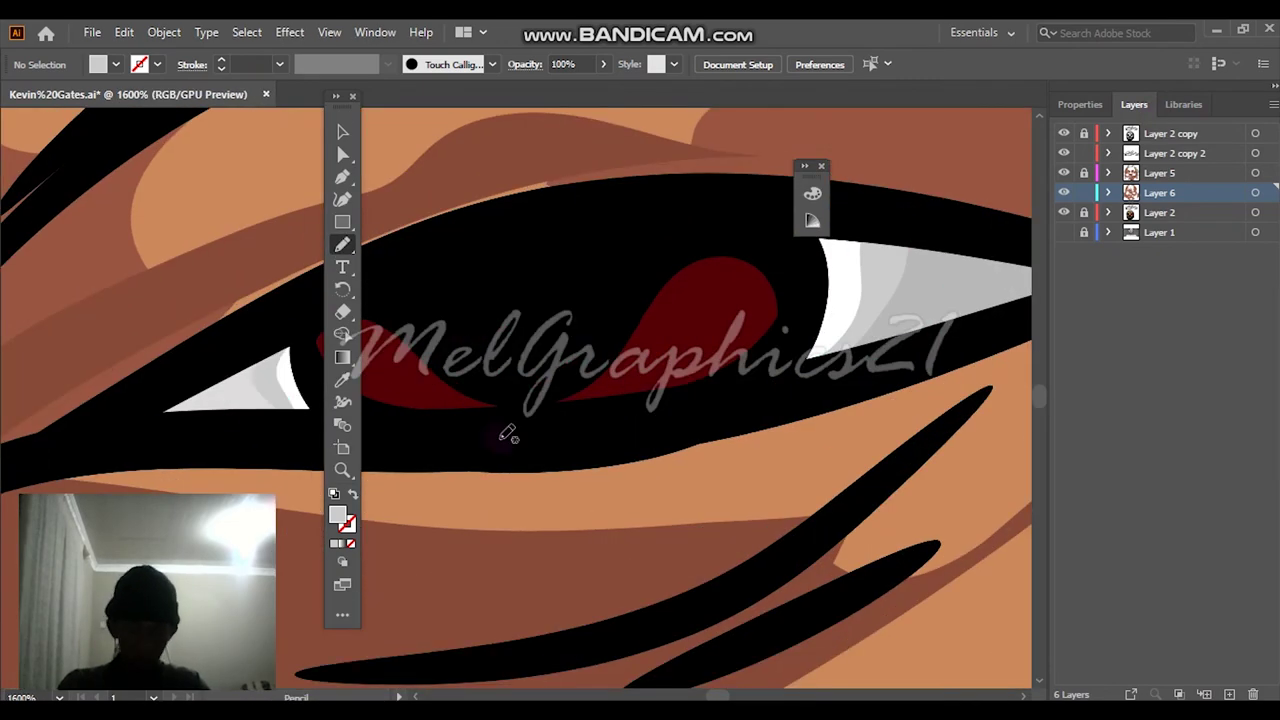
key(ctrl+0)
click(1064, 233)
click(1064, 233)
Switch to Layer 5, pick a darker green, reveal the photo and draw a dark shadow on the earring at the portrait's right.
click(1160, 173)
scroll(657, 400, up, 8)
double_click(338, 515)
click(1173, 126)
click(1064, 213)
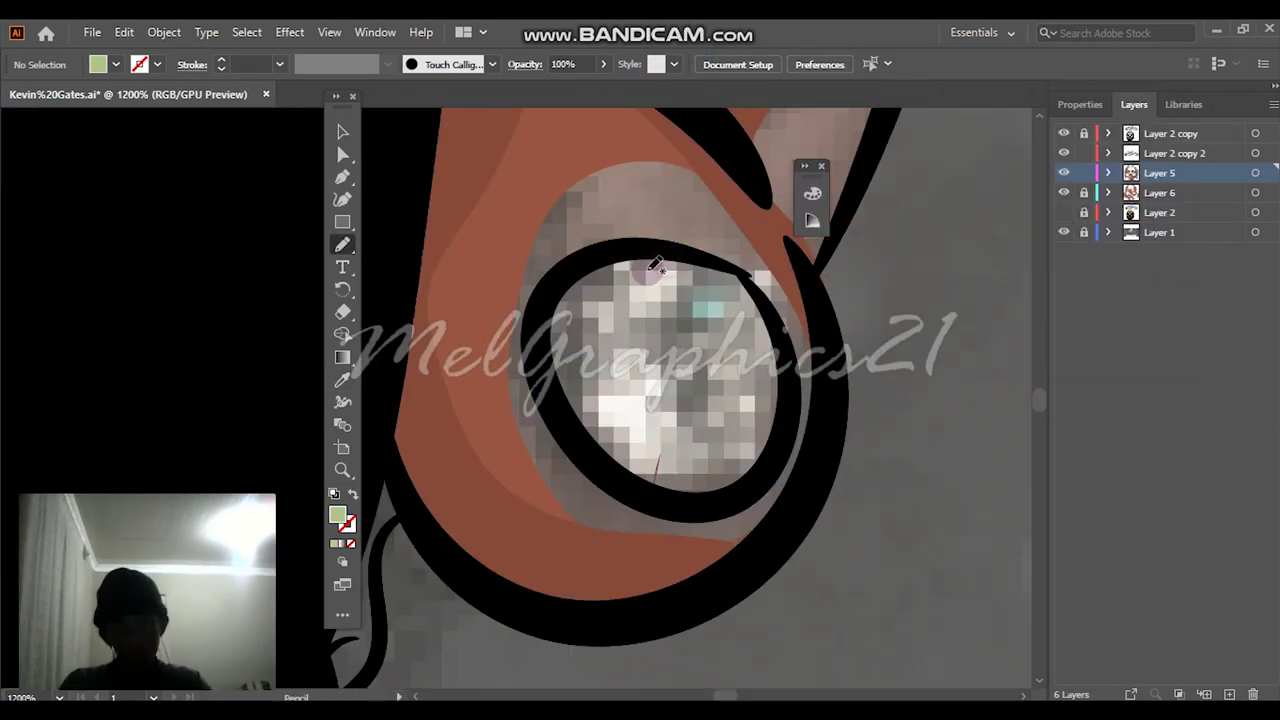
drag(545, 337, 650, 266)
Draw the same dark green shadows along the edges of the earring at the portrait's left and preview the portrait.
click(1064, 213)
key(ctrl+0)
click(1064, 213)
scroll(500, 330, up, 8)
drag(491, 217, 487, 215)
drag(391, 253, 602, 420)
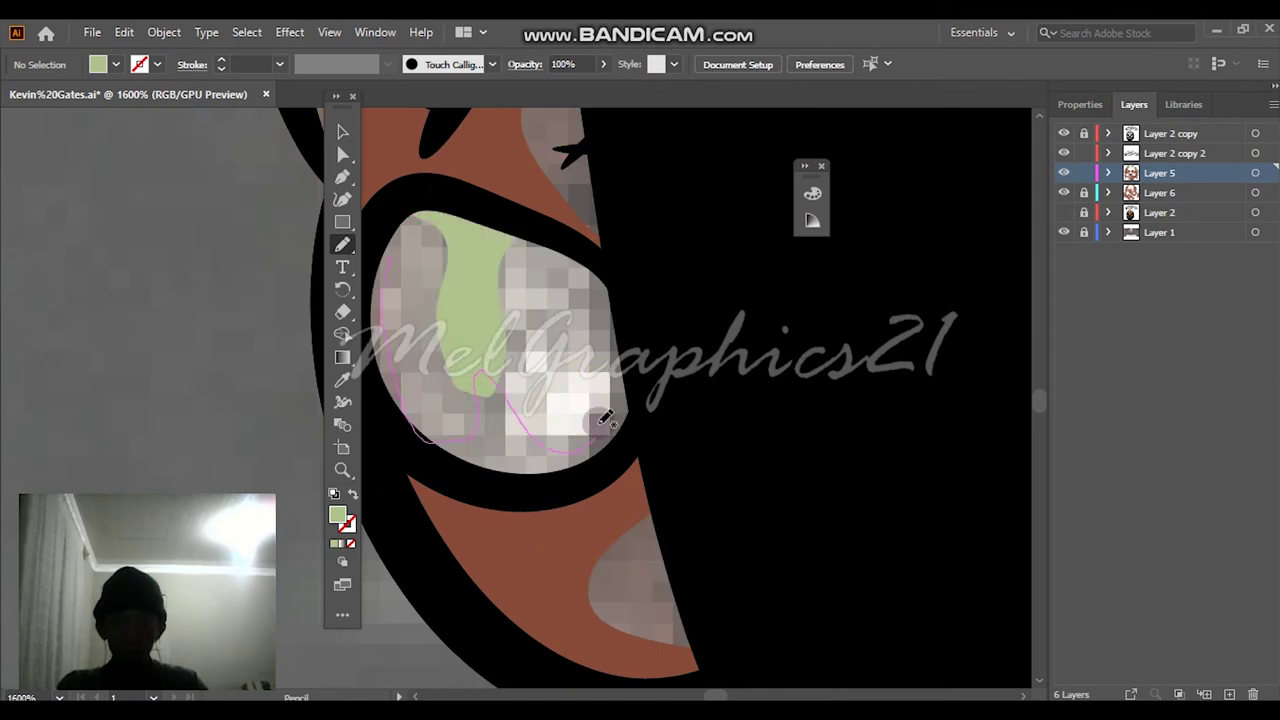
click(1064, 213)
key(ctrl+0)
Sample the iris red, pick a darker red, draw dark shadows on both irises and preview the portrait without the photo.
scroll(777, 337, up, 5)
key(i)
double_click(338, 515)
click(1171, 125)
key(n)
drag(877, 403, 910, 424)
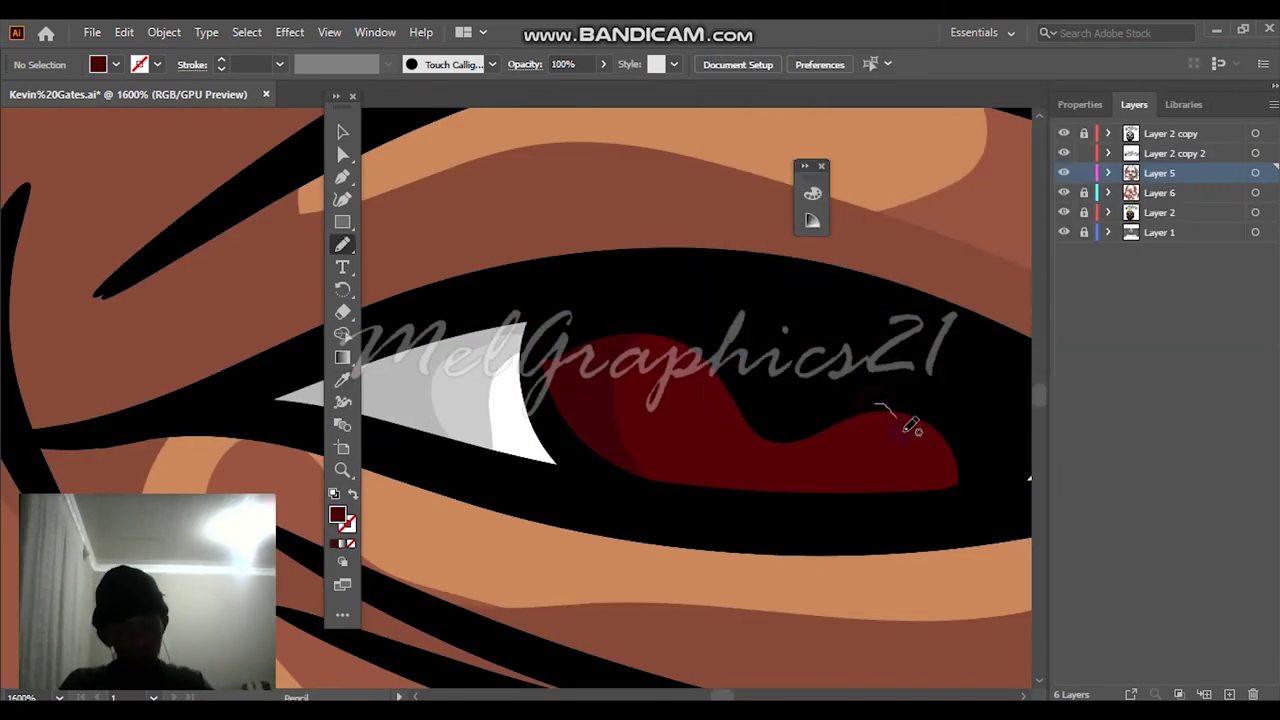
scroll(494, 349, up, 3)
drag(663, 424, 851, 323)
key(ctrl+0)
click(1064, 233)
click(1064, 233)
Lock Layer 5, unlock Layer 6, pick a lighter green and draw mid-tone shadows beside the dark ones on the portrait's right earring.
click(1084, 173)
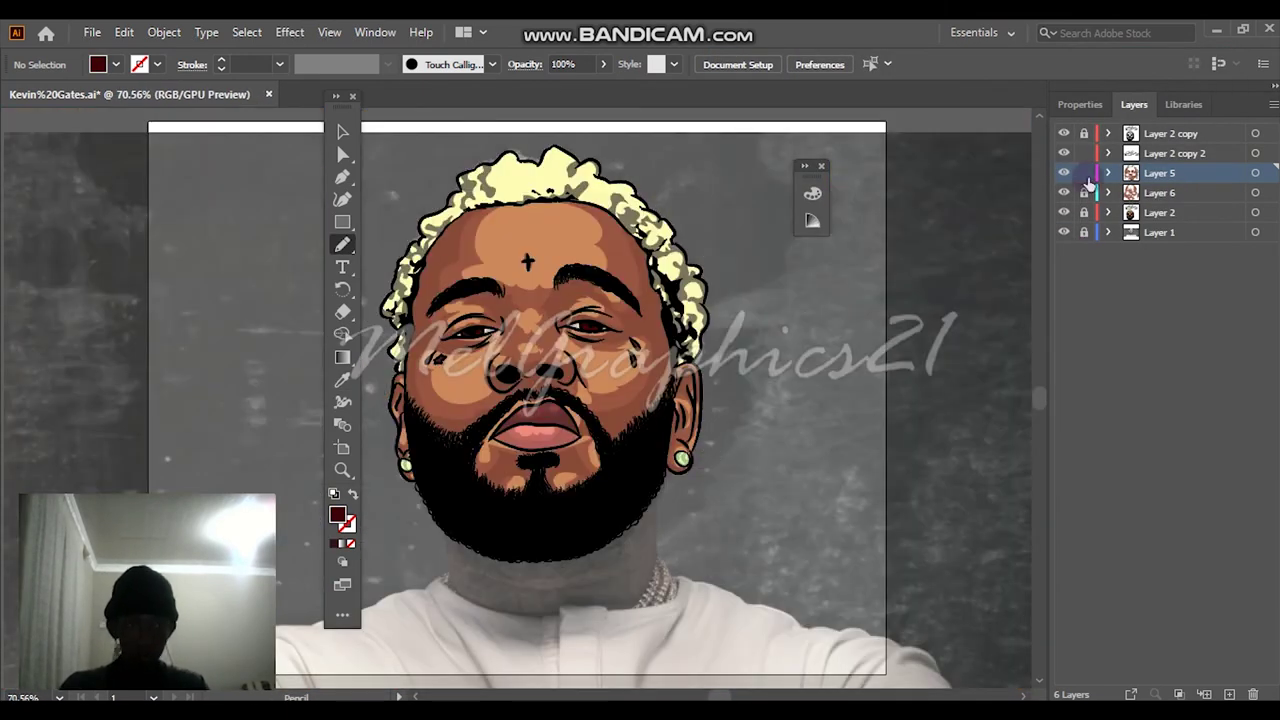
click(1084, 193)
click(1160, 193)
double_click(338, 515)
click(1171, 120)
key(n)
click(1064, 213)
drag(780, 400, 828, 430)
drag(726, 350, 608, 500)
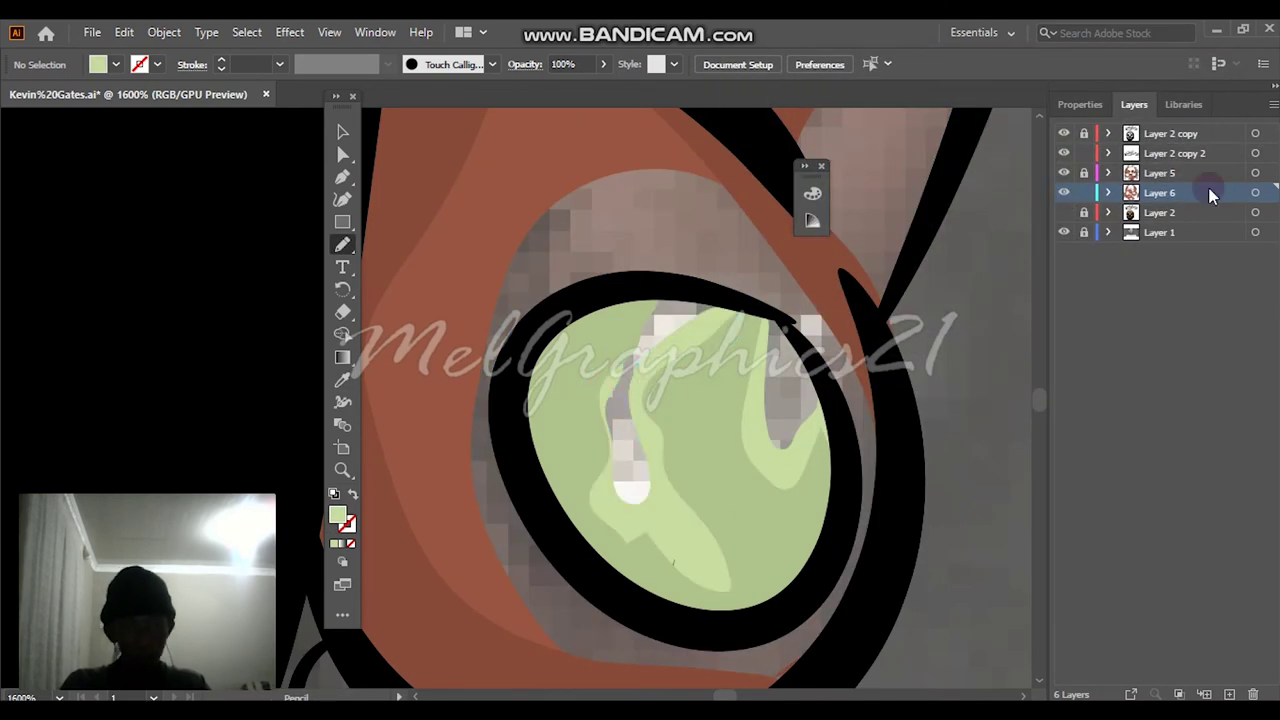
Draw light green mid-tone shadows inside the dark ones on the earring at the portrait's left.
click(1064, 213)
scroll(509, 367, up, 5)
click(1064, 213)
mouse_move(500, 218)
mouse_down()
mouse_move(528, 246)
mouse_move(505, 220)
mouse_up()
mouse_move(590, 280)
mouse_down()
mouse_move(640, 237)
mouse_move(595, 278)
mouse_up()
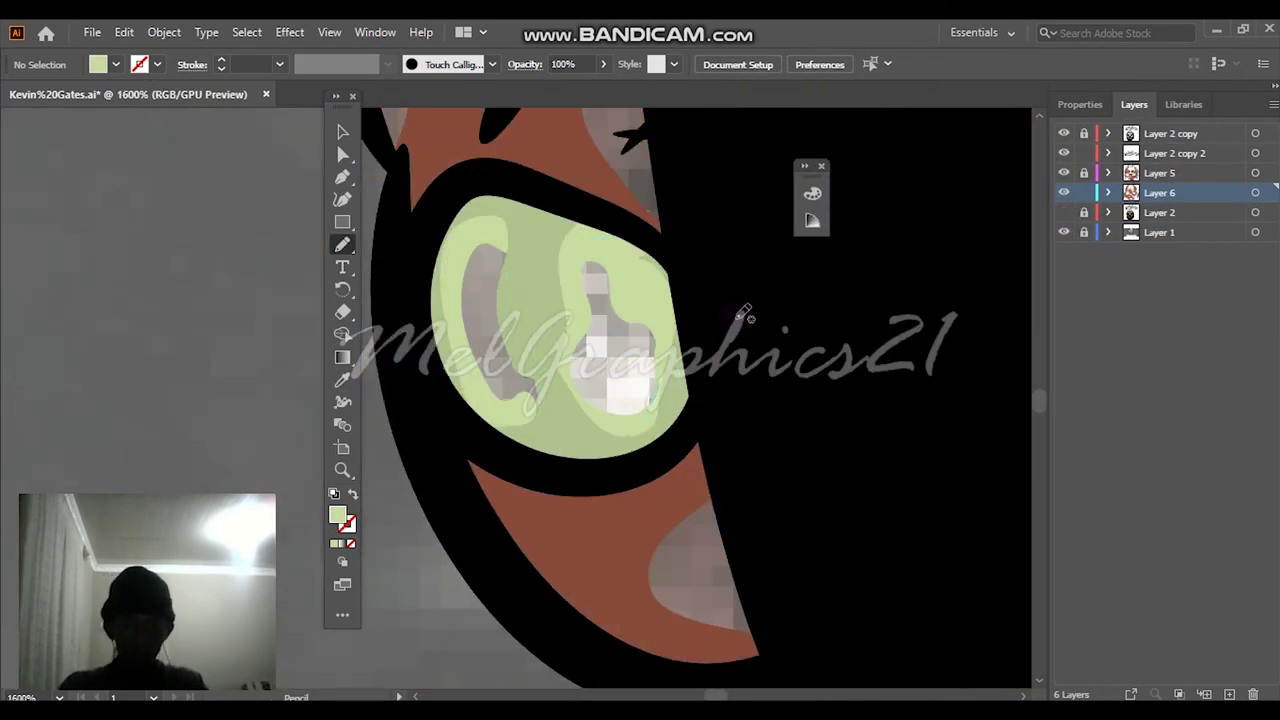
click(1064, 213)
Sample a hair colour, pick a pale yellow mid-tone and draw the first mid-tone shadows on the lower right side hair.
scroll(634, 204, down, 4)
key(i)
double_click(338, 515)
click(1164, 126)
key(n)
click(1064, 213)
drag(856, 418, 815, 592)
click(1064, 213)
mouse_move(749, 396)
mouse_down()
mouse_move(732, 446)
mouse_move(690, 437)
mouse_up()
Draw pale yellow mid-tone shadows beside the dark ones on the side curls at the portrait's right.
scroll(888, 260, down, 4)
click(1064, 213)
drag(769, 490, 760, 487)
drag(845, 590, 840, 585)
scroll(860, 550, up, 3)
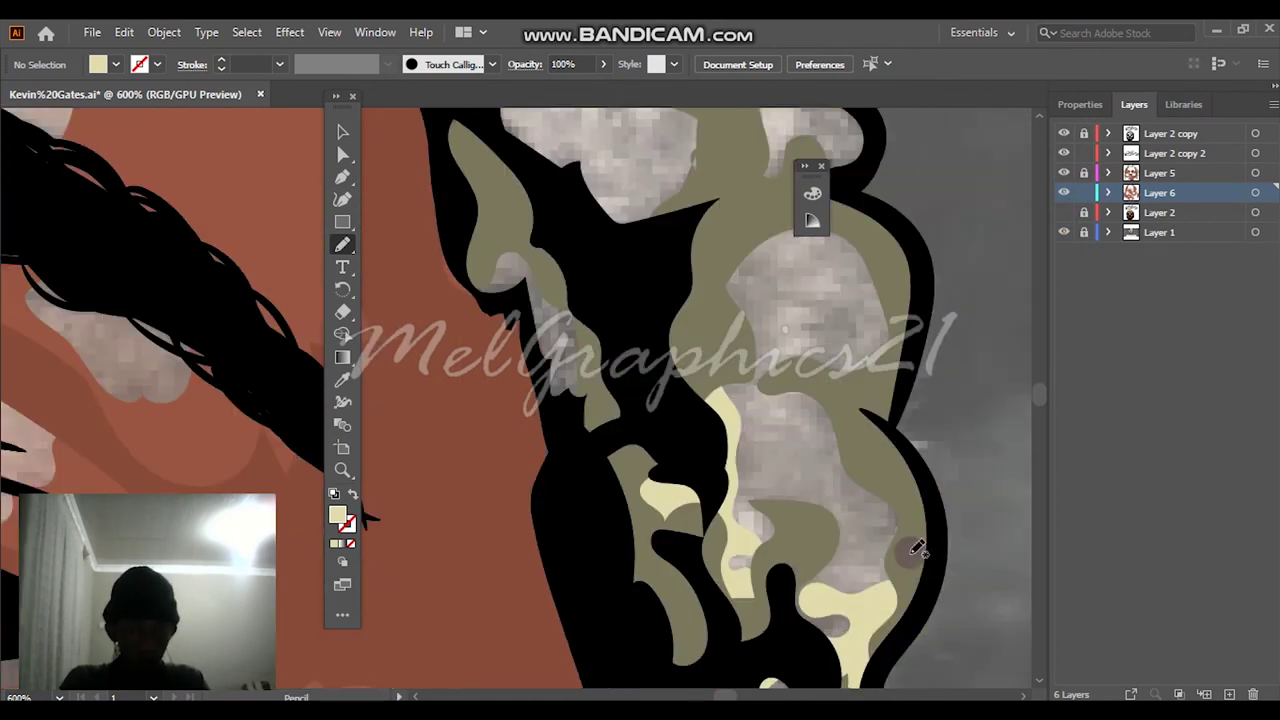
drag(915, 548, 910, 545)
scroll(820, 560, up, 5)
mouse_move(809, 570)
mouse_down()
mouse_move(812, 552)
mouse_move(768, 572)
mouse_up()
mouse_move(561, 616)
mouse_down()
mouse_move(540, 475)
mouse_move(561, 612)
mouse_up()
Continue the hair mid-tone shadows up the portrait's right side to the curls beside the forehead corner.
scroll(640, 500, up, 3)
drag(790, 500, 785, 495)
drag(663, 448, 668, 440)
drag(674, 306, 680, 310)
mouse_move(625, 330)
mouse_down()
mouse_move(557, 437)
mouse_move(560, 470)
mouse_up()
mouse_move(560, 470)
mouse_down()
mouse_move(466, 318)
mouse_move(562, 470)
mouse_up()
scroll(600, 400, up, 3)
drag(514, 471, 628, 443)
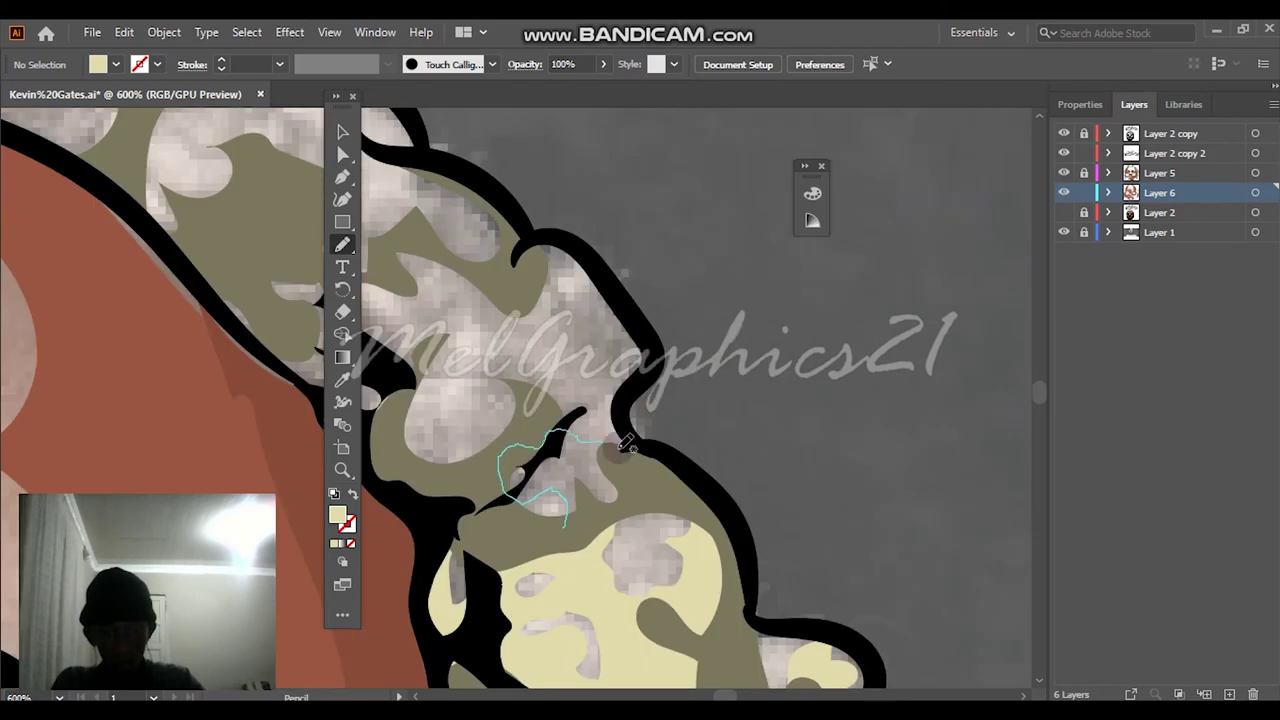
Check the flat colours under the new shading and draw mid-tone shadows on the upper right curls toward the crown.
scroll(586, 491, down, 6)
click(1064, 212)
click(1064, 212)
scroll(690, 400, up, 6)
mouse_move(797, 476)
mouse_down()
mouse_move(637, 415)
mouse_move(795, 476)
mouse_up()
scroll(700, 430, up, 4)
mouse_move(735, 425)
mouse_down()
mouse_move(646, 451)
mouse_move(733, 427)
mouse_up()
mouse_move(661, 465)
mouse_down()
mouse_move(546, 297)
mouse_move(658, 462)
mouse_up()
scroll(600, 400, up, 2)
mouse_move(651, 343)
mouse_down()
mouse_move(513, 273)
mouse_move(618, 425)
mouse_move(653, 343)
mouse_up()
scroll(695, 345, up, 3)
Draw mid-tone shadows across the curls at the crown above the forehead.
scroll(695, 345, left, 5)
mouse_move(606, 515)
mouse_down()
mouse_move(714, 382)
mouse_move(604, 520)
mouse_up()
mouse_move(610, 487)
mouse_down()
mouse_move(794, 284)
mouse_move(706, 414)
mouse_move(610, 490)
mouse_move(682, 490)
mouse_up()
scroll(680, 500, left, 2)
scroll(648, 381, up, 3)
mouse_move(686, 437)
mouse_down()
mouse_move(537, 446)
mouse_move(686, 437)
mouse_up()
scroll(592, 397, down, 4)
scroll(592, 397, left, 6)
scroll(597, 393, up, 3)
drag(890, 278, 730, 272)
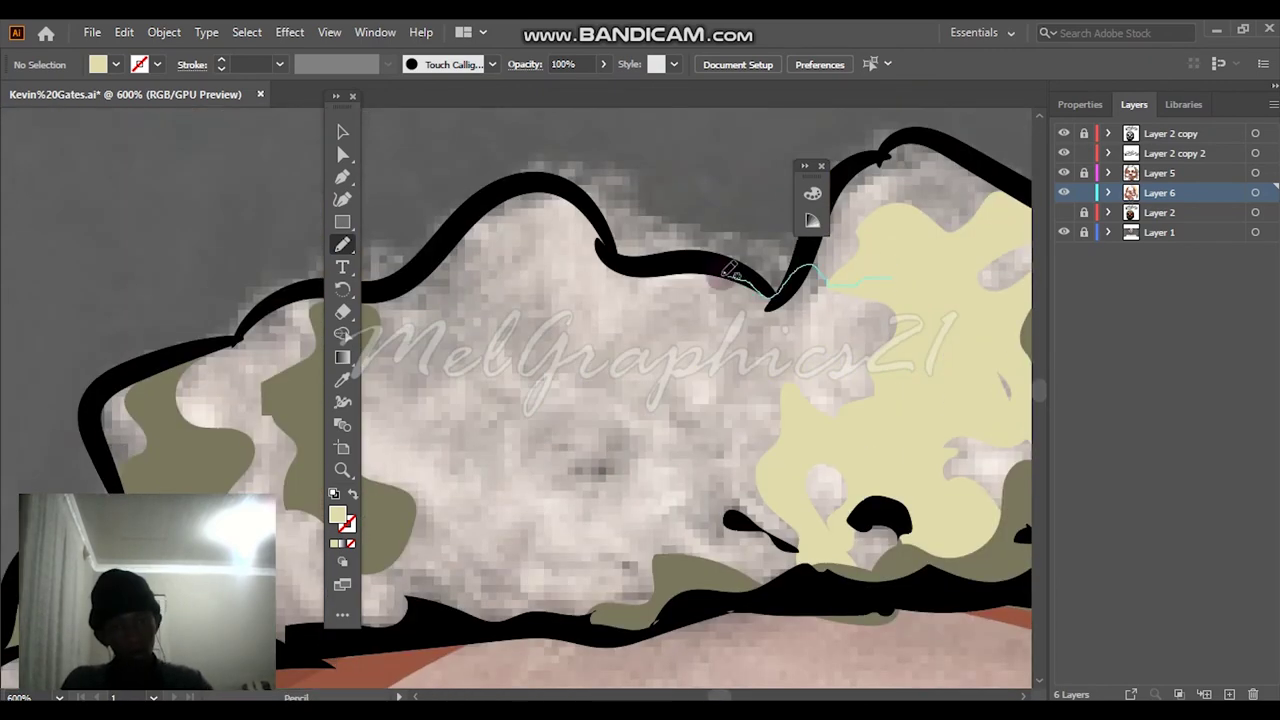
drag(796, 529, 889, 283)
Add mid-tone shadows to the remaining highlights of the top hair left of the crown, down to the hairline.
scroll(640, 405, left, 3)
mouse_move(587, 240)
mouse_down()
mouse_move(505, 391)
mouse_move(588, 241)
mouse_up()
drag(731, 428, 728, 432)
scroll(626, 582, down, 1)
mouse_move(640, 575)
mouse_down()
mouse_move(688, 547)
mouse_move(536, 523)
mouse_move(702, 602)
mouse_up()
scroll(557, 503, right, 3)
scroll(557, 503, left, 12)
Draw mid-tone shadows on the upper left curls along the outline and hairline.
mouse_move(777, 612)
mouse_down()
mouse_move(662, 546)
mouse_move(741, 635)
mouse_move(660, 645)
mouse_up()
scroll(617, 345, down, 5)
mouse_move(485, 519)
mouse_down()
mouse_move(638, 425)
mouse_move(614, 350)
mouse_up()
scroll(500, 466, down, 7)
scroll(500, 466, left, 5)
drag(699, 220, 492, 286)
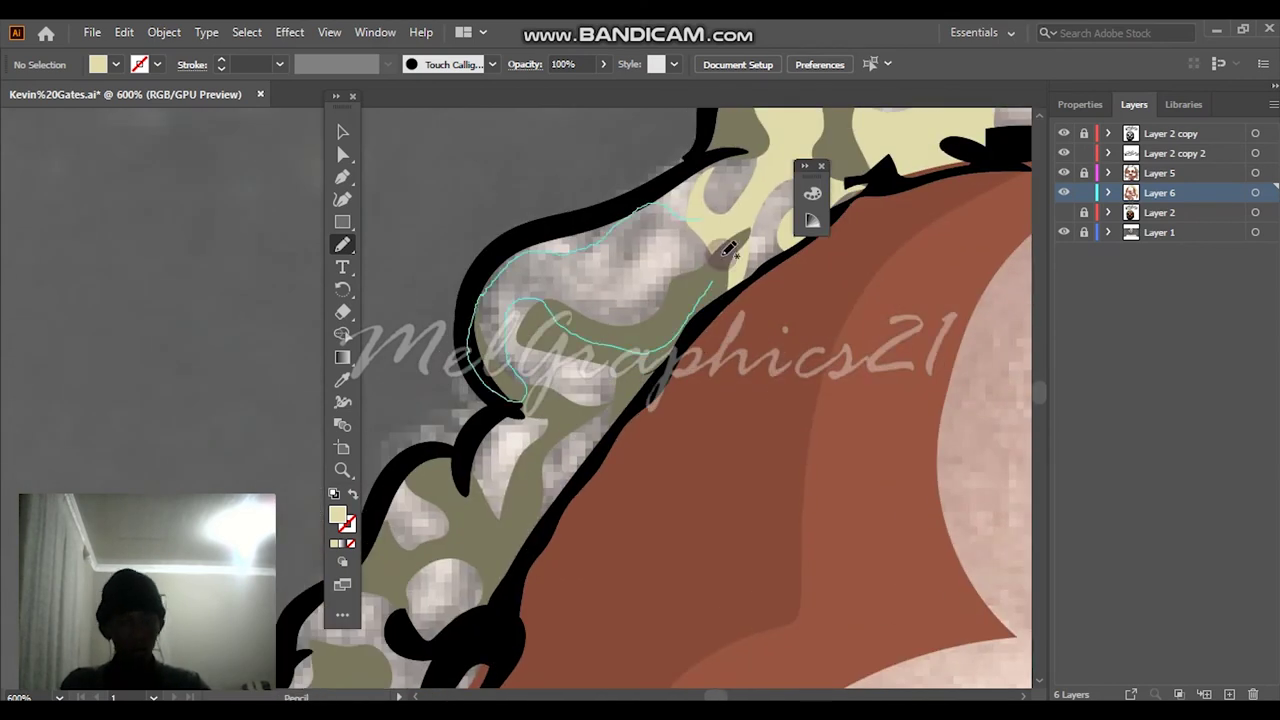
drag(720, 236, 722, 240)
Draw mid-tone shadows around the rounded highlights of the curls beside the left temple.
scroll(488, 331, down, 5)
drag(505, 178, 499, 185)
drag(440, 340, 508, 227)
drag(500, 221, 527, 264)
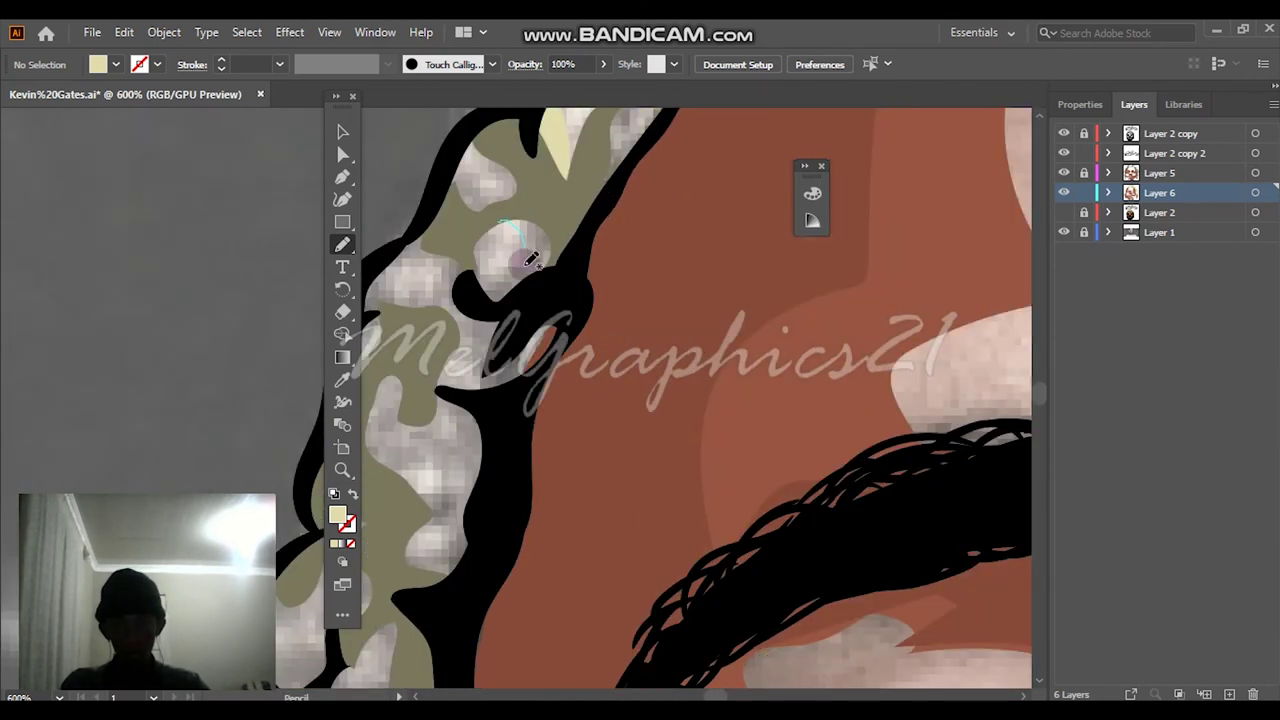
drag(415, 368, 502, 218)
scroll(504, 212, down, 2)
scroll(504, 212, left, 1)
mouse_move(536, 135)
mouse_down()
mouse_move(506, 305)
mouse_move(538, 145)
mouse_up()
Finish the mid-tone shadows on the lowest left side curls and preview the whole portrait with its flat colours.
scroll(450, 310, down, 1)
scroll(406, 307, left, 1)
mouse_move(424, 240)
mouse_down()
mouse_move(436, 230)
mouse_move(426, 244)
mouse_up()
scroll(486, 180, down, 2)
mouse_move(500, 200)
mouse_down()
mouse_move(434, 300)
mouse_move(498, 204)
mouse_up()
scroll(470, 250, down, 5)
mouse_move(453, 277)
mouse_down()
mouse_move(424, 335)
mouse_move(455, 278)
mouse_up()
key(ctrl+0)
click(1064, 213)
click(1064, 213)
Select all hair mid-tone shapes of similar colour with the Magic Wand.
click(343, 132)
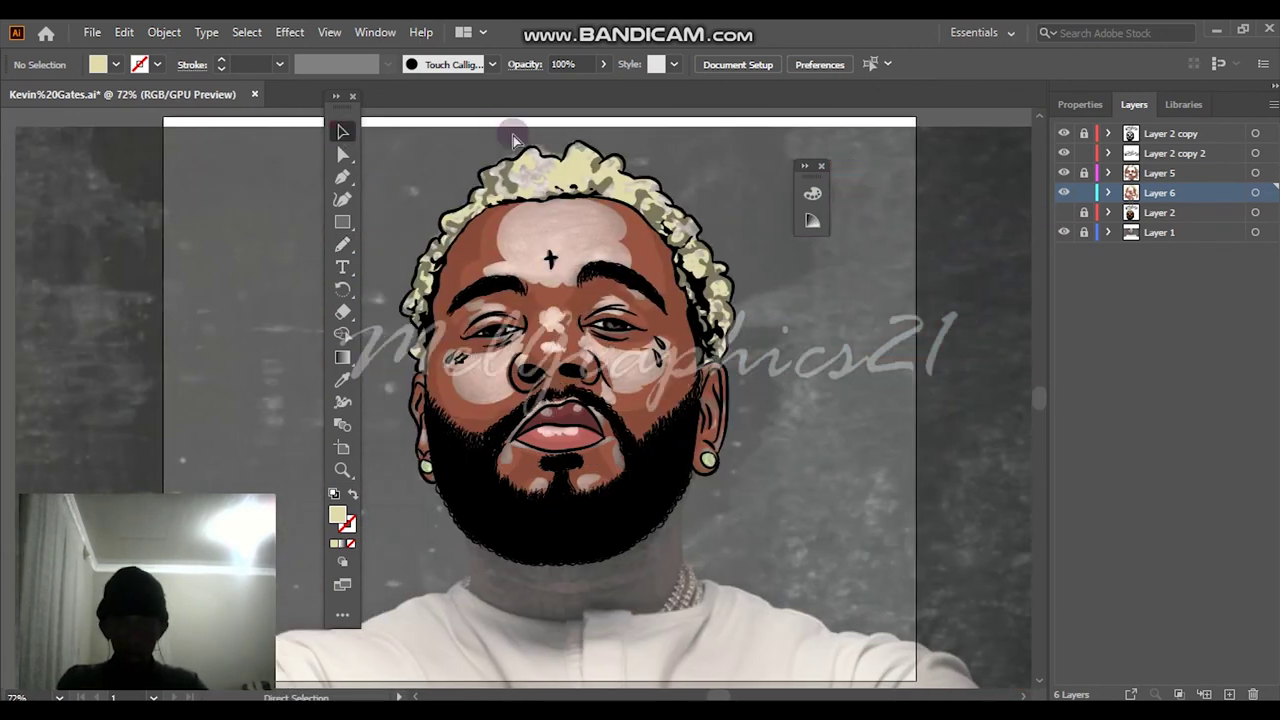
scroll(620, 140, up, 2)
scroll(685, 140, up, 1)
click(610, 208)
key(y)
click(638, 236)
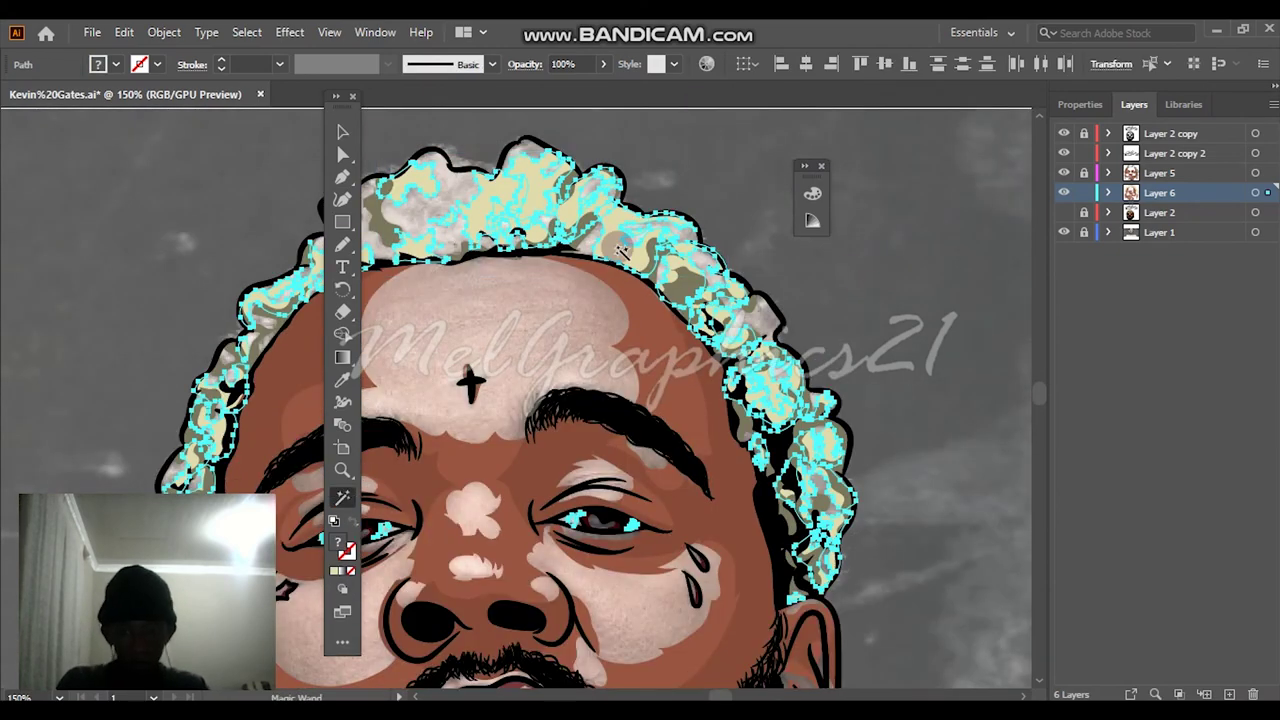
Remove the earring and eye-white shapes from the selection, keeping only the hair mid-tones, and show the Layer 2 flat colours.
scroll(690, 330, down, 3)
scroll(733, 371, up, 3)
scroll(733, 370, up, 2)
key(v)
scroll(205, 350, left, 7)
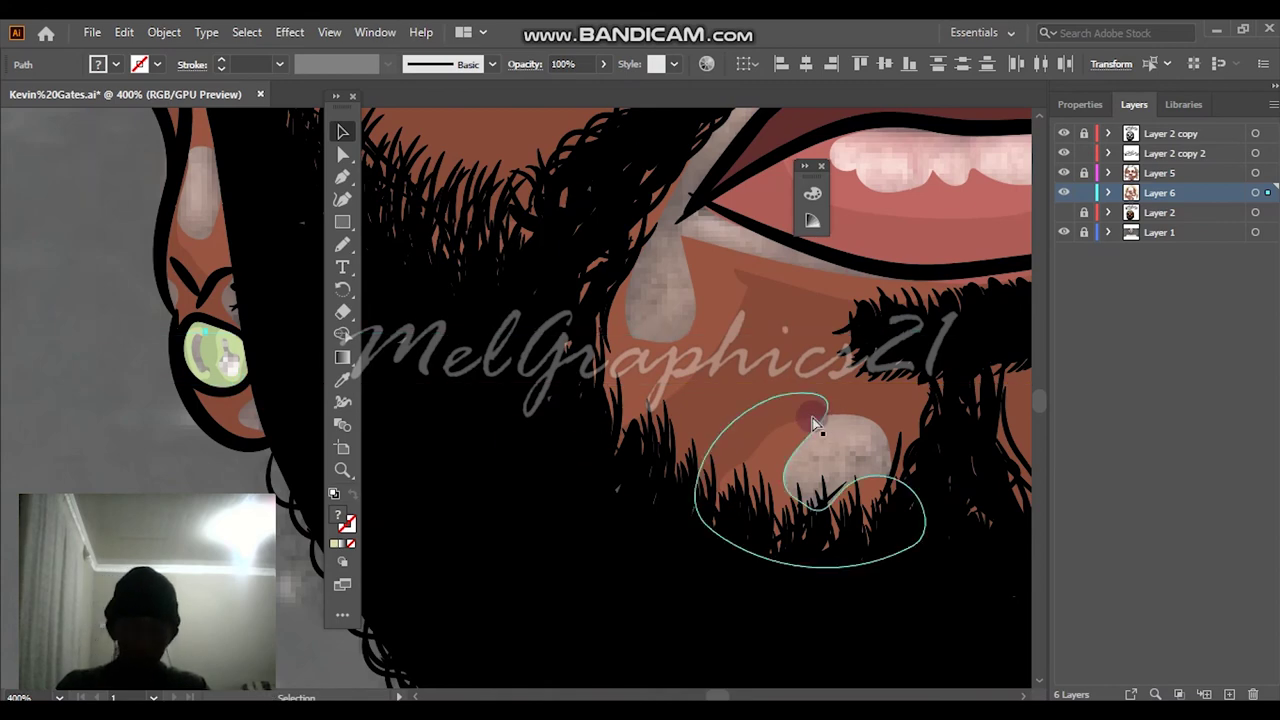
scroll(210, 391, up, 5)
shift+click(112, 340)
scroll(180, 350, down, 5)
scroll(930, 219, up, 3)
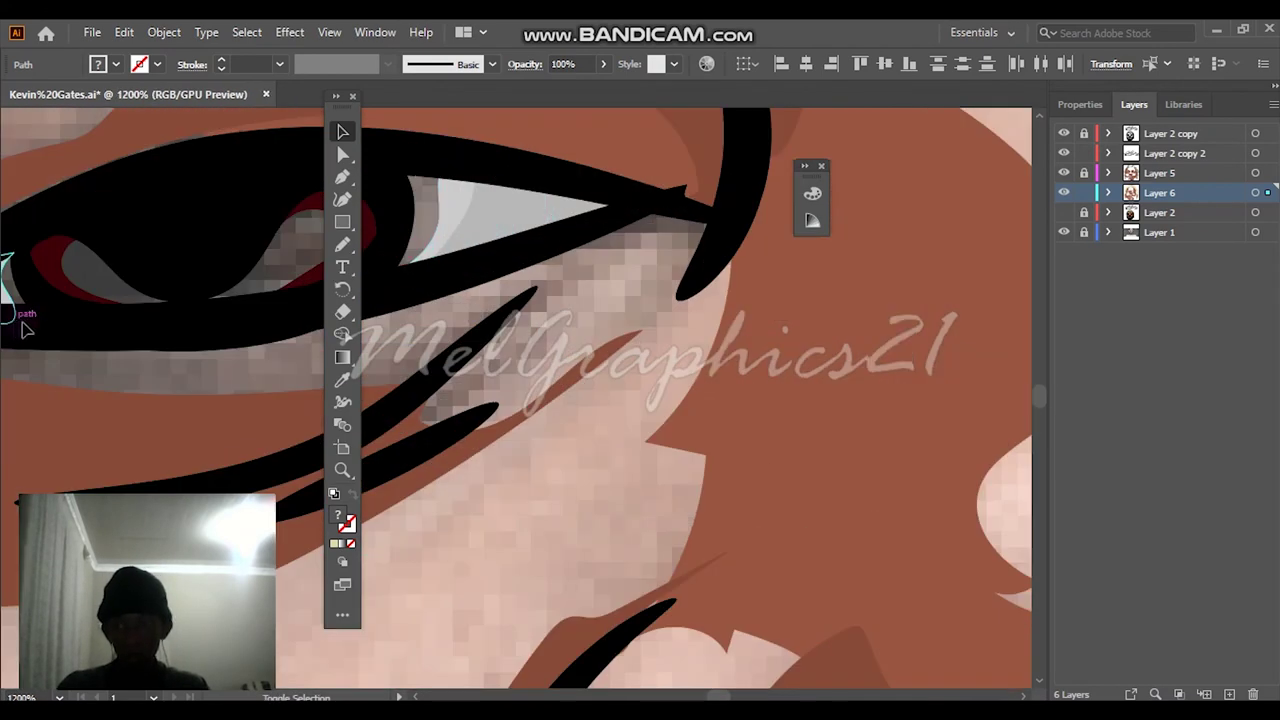
click(638, 325)
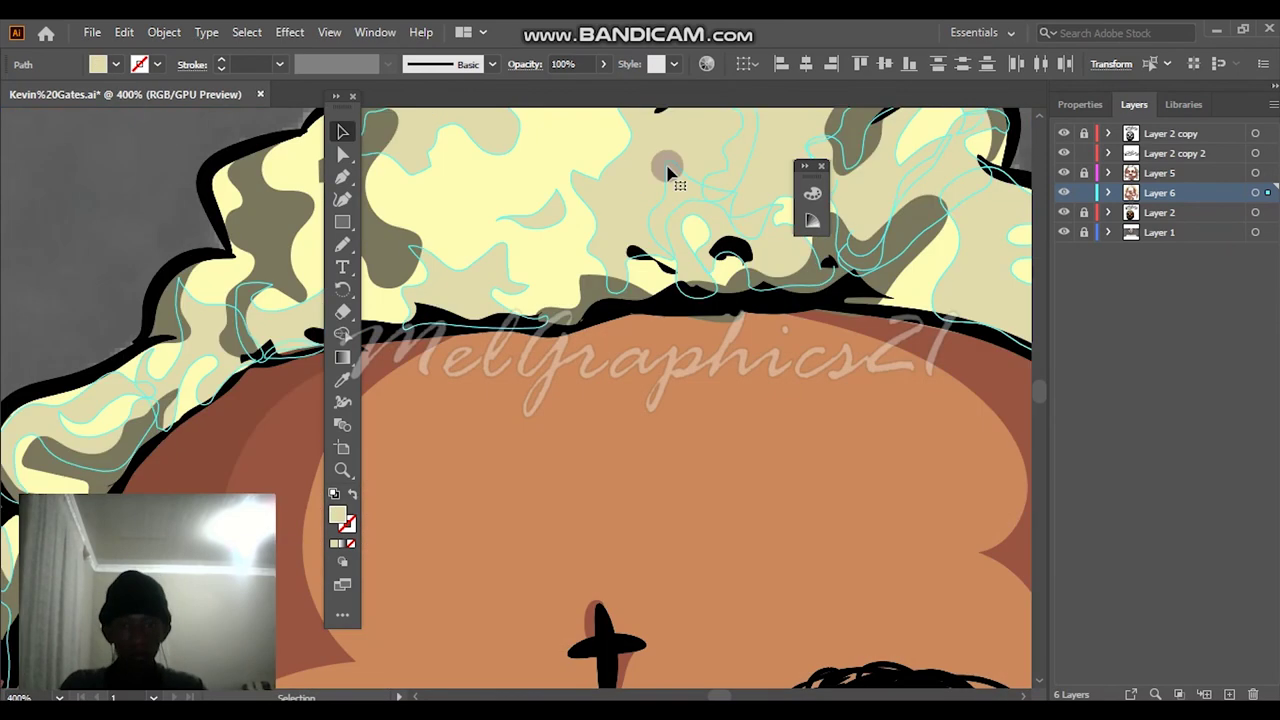
Try recolouring the hair mid-tones darker to H 54.44, S 35, B 73 and compare the portrait with and without the photo.
click(124, 32)
click(480, 363)
drag(868, 546, 866, 543)
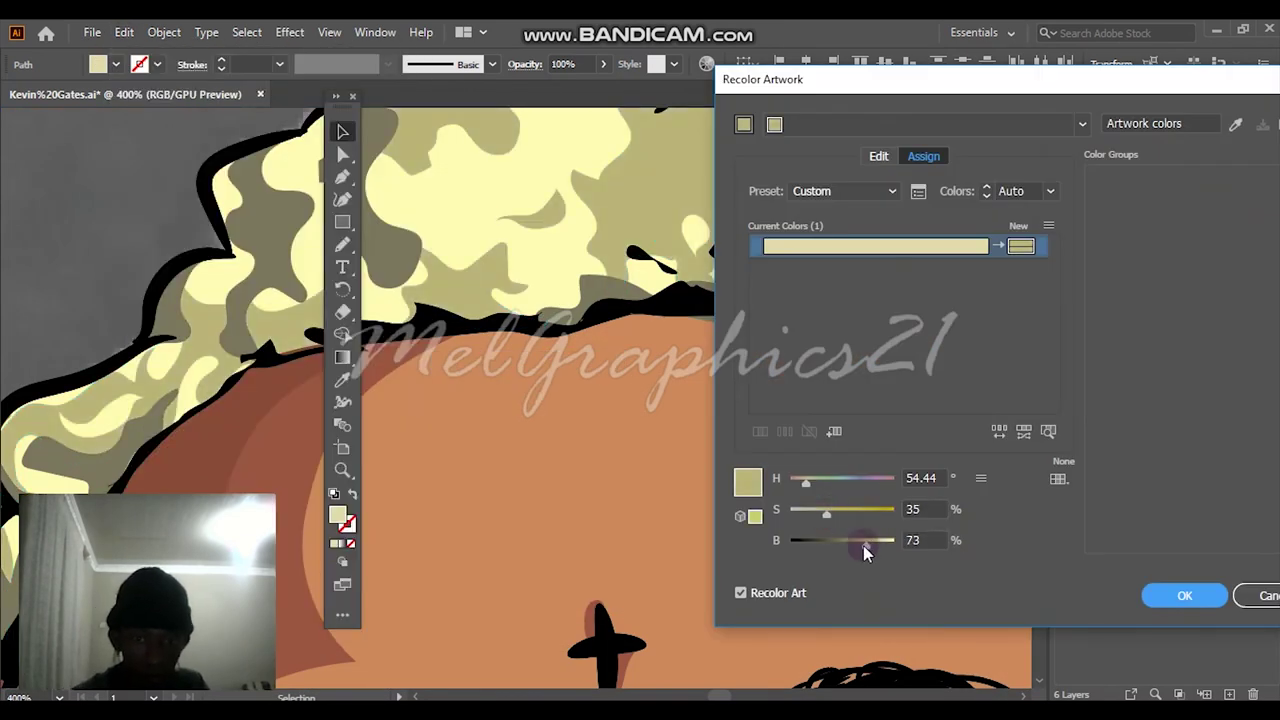
click(1184, 595)
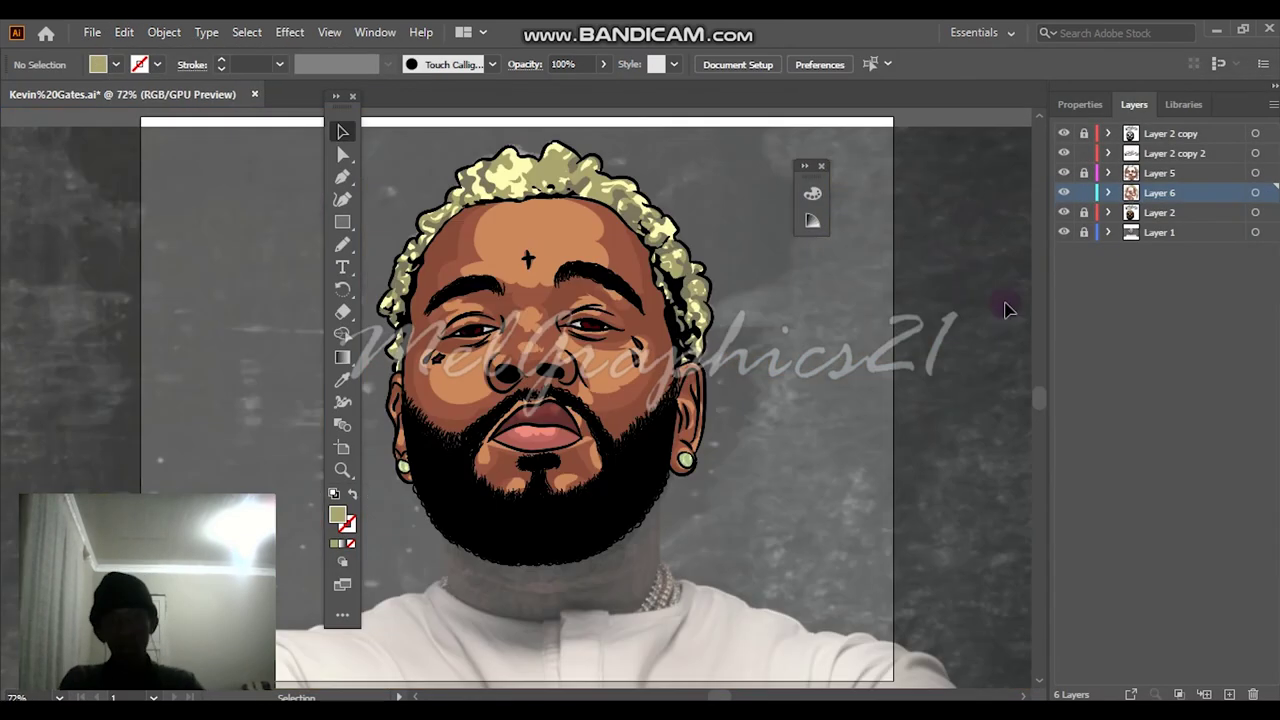
click(1063, 232)
click(1063, 232)
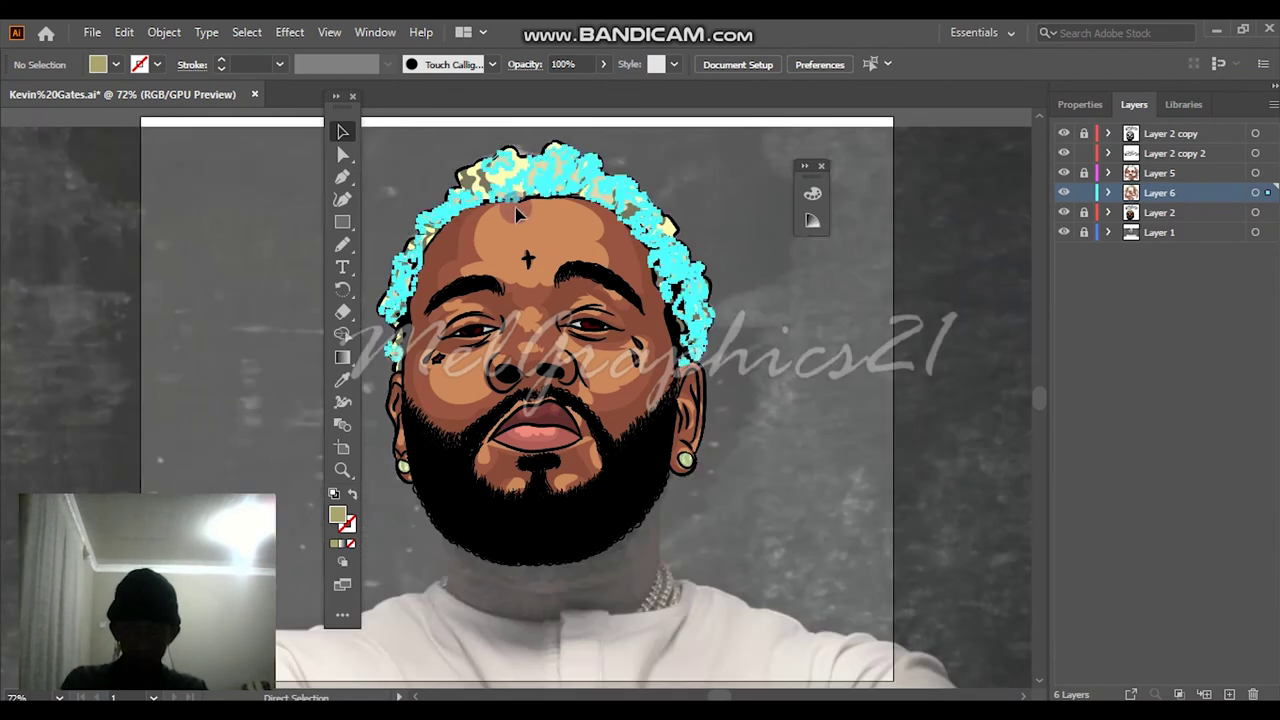
Undo the darker recolour and try the hair mid-tones at H 54.44, S 45, B 90.
click(124, 32)
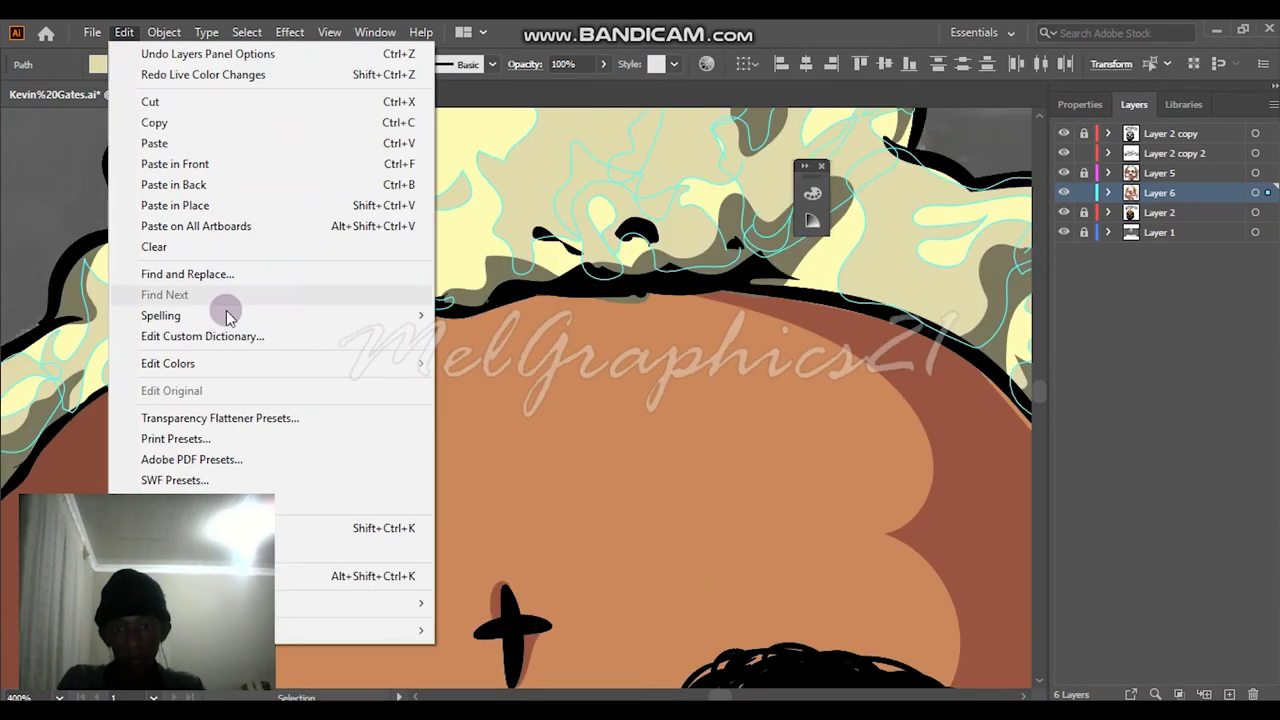
mouse_move(197, 360)
click(557, 360)
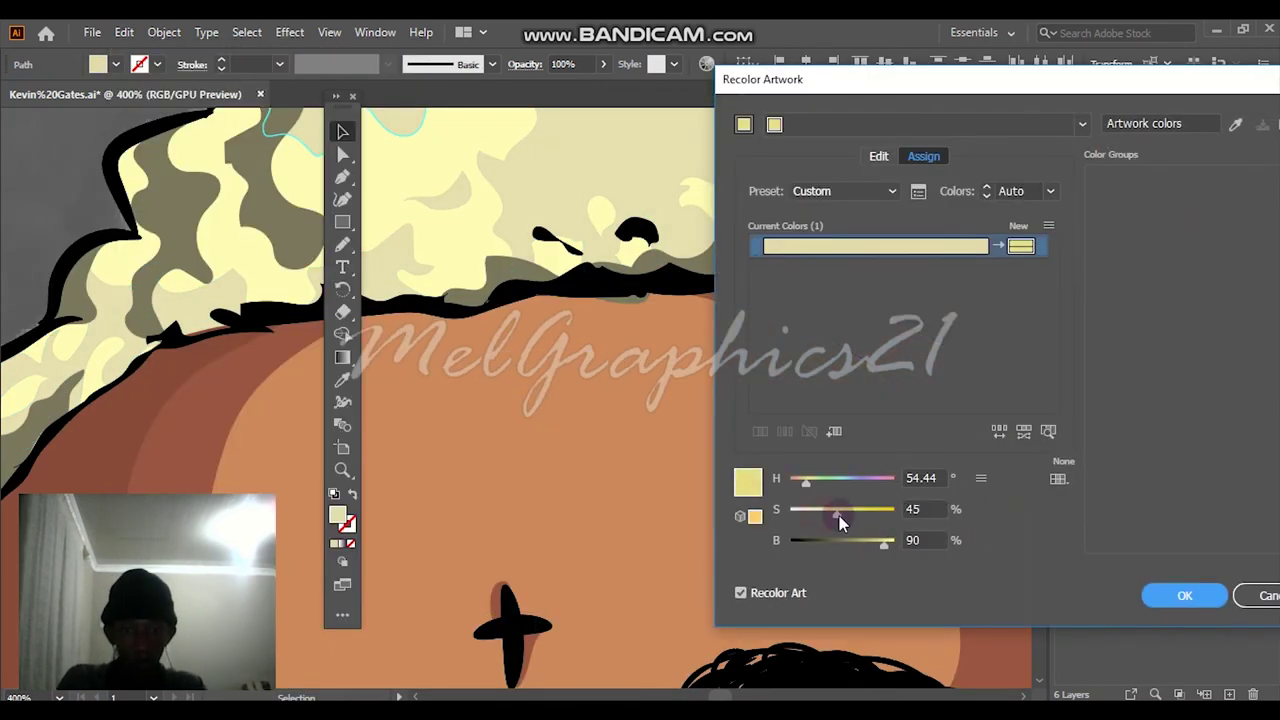
click(1258, 596)
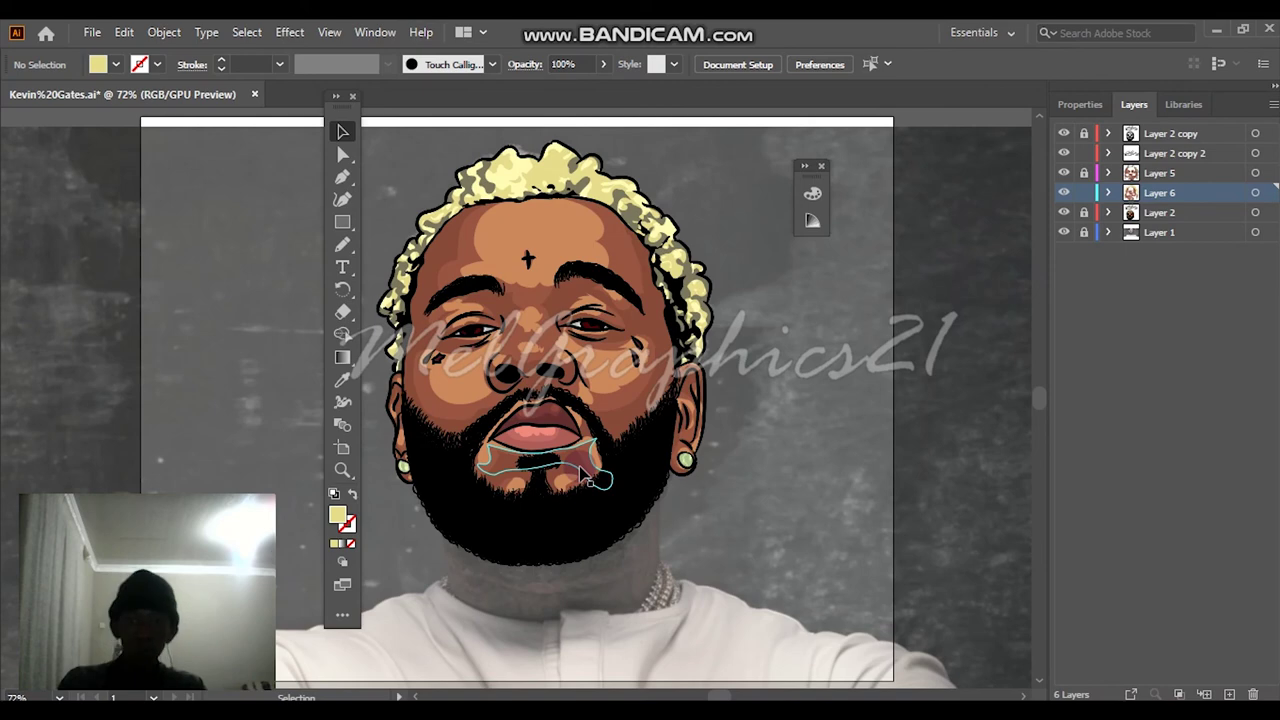
click(470, 200)
scroll(558, 260, up, 3)
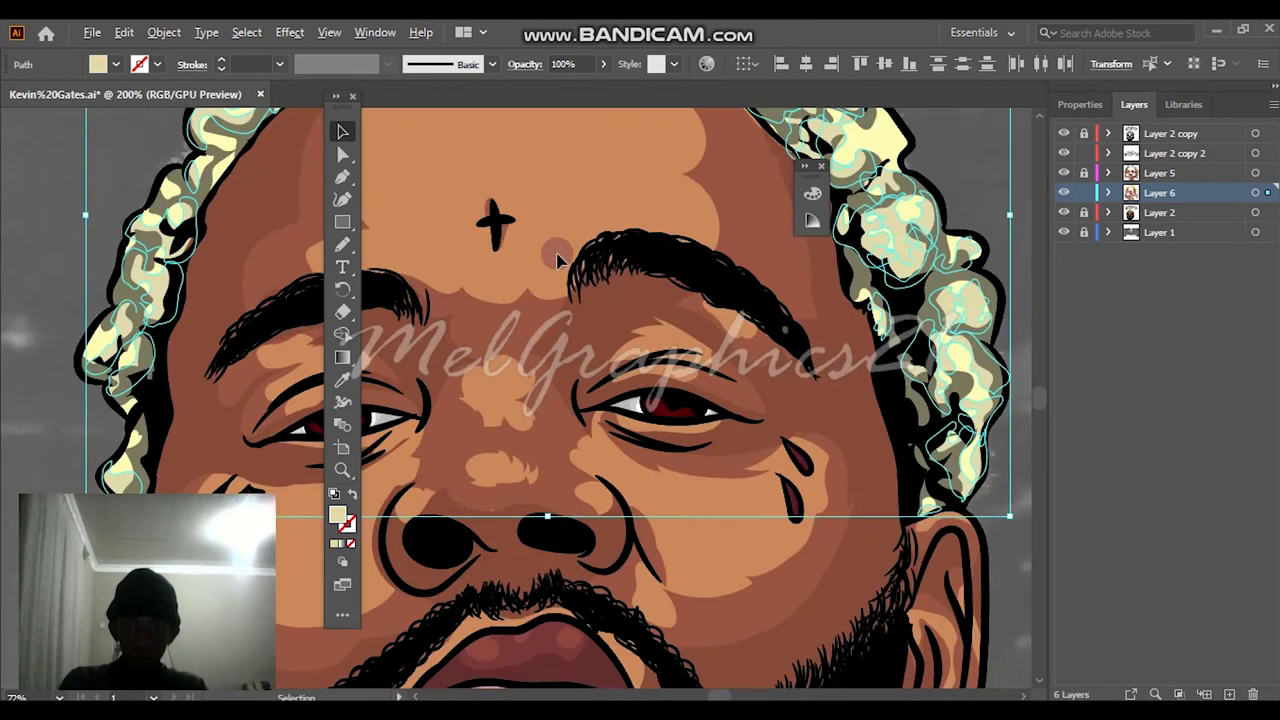
Recolour the hair mid-tones to H 54.44, S 34, B 83 and view the whole portrait with the photo hidden.
scroll(558, 260, up, 5)
click(124, 34)
mouse_move(214, 362)
click(486, 362)
drag(883, 558, 876, 566)
drag(816, 513, 836, 520)
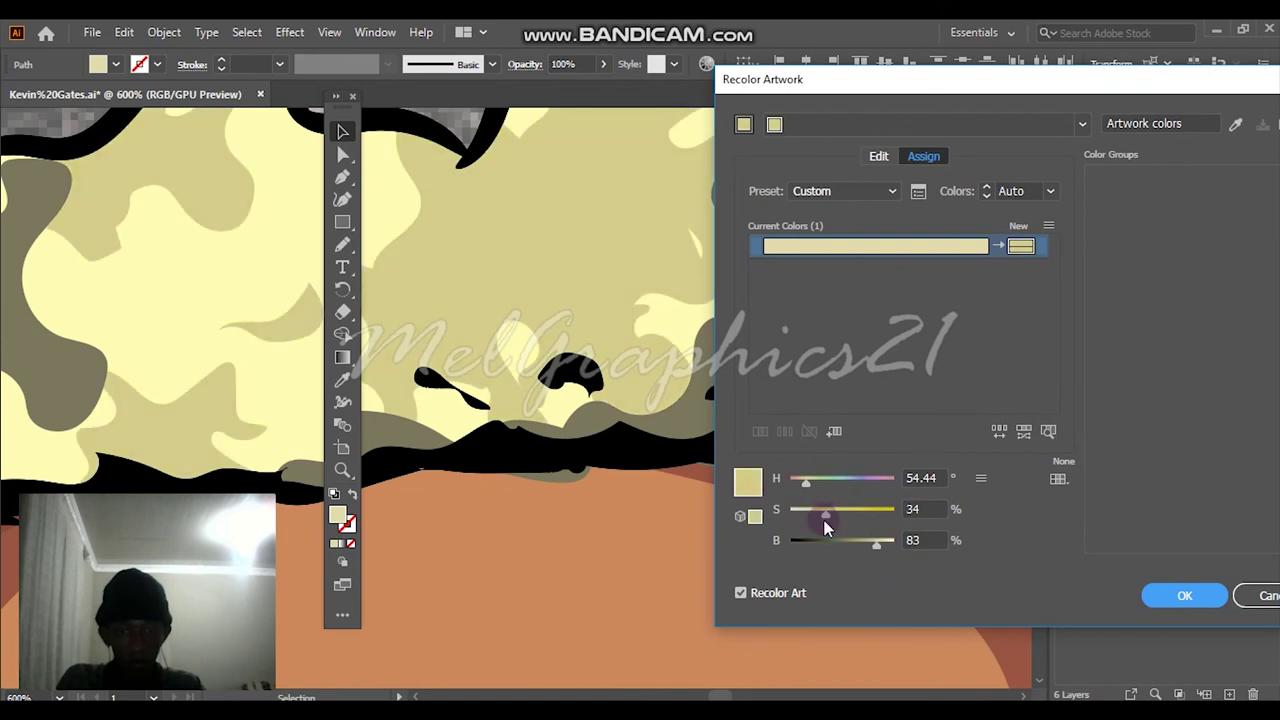
click(1175, 596)
key(ctrl+0)
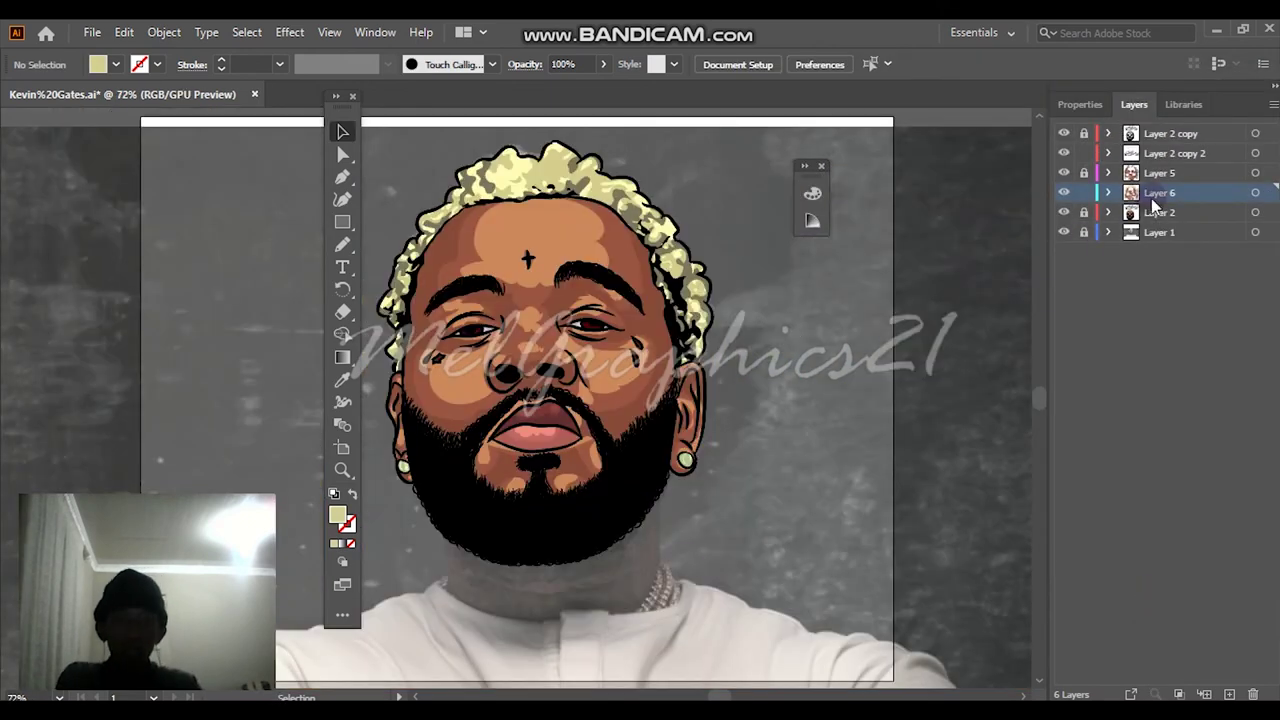
click(1064, 232)
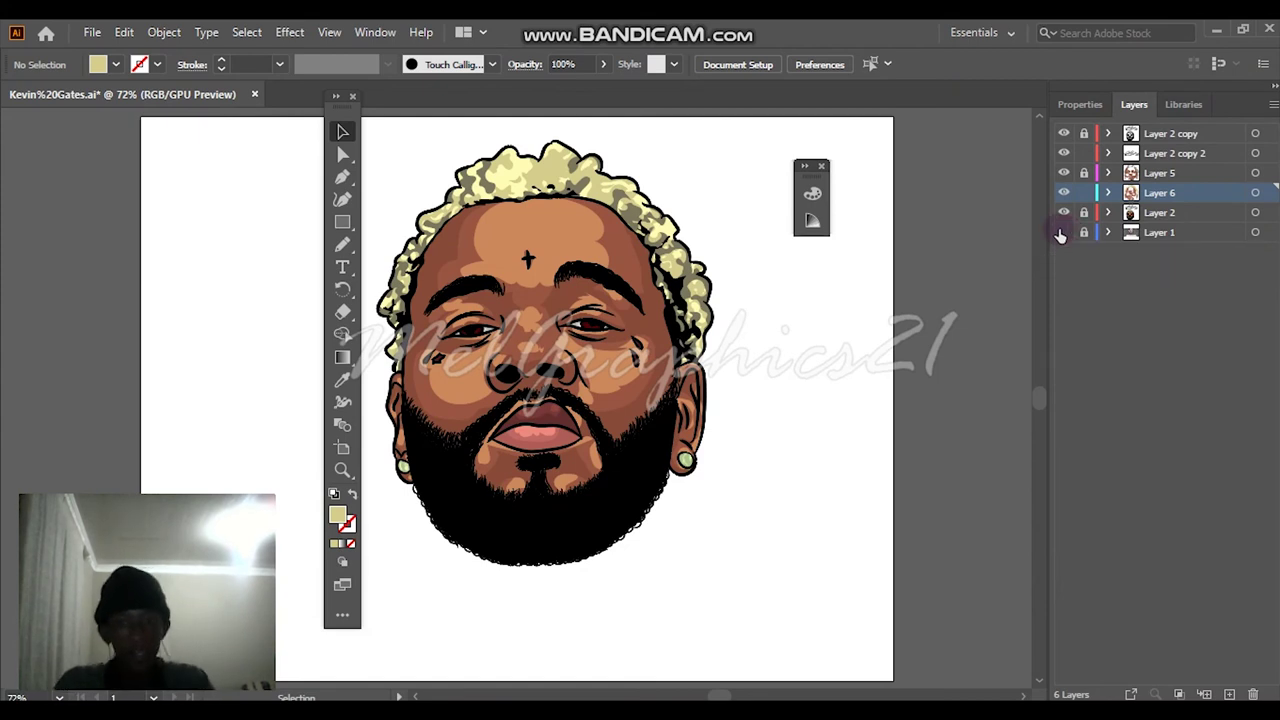
Add one new layer directly above Layer 5 and another between Layer 6 and Layer 2.
click(1182, 174)
click(1229, 694)
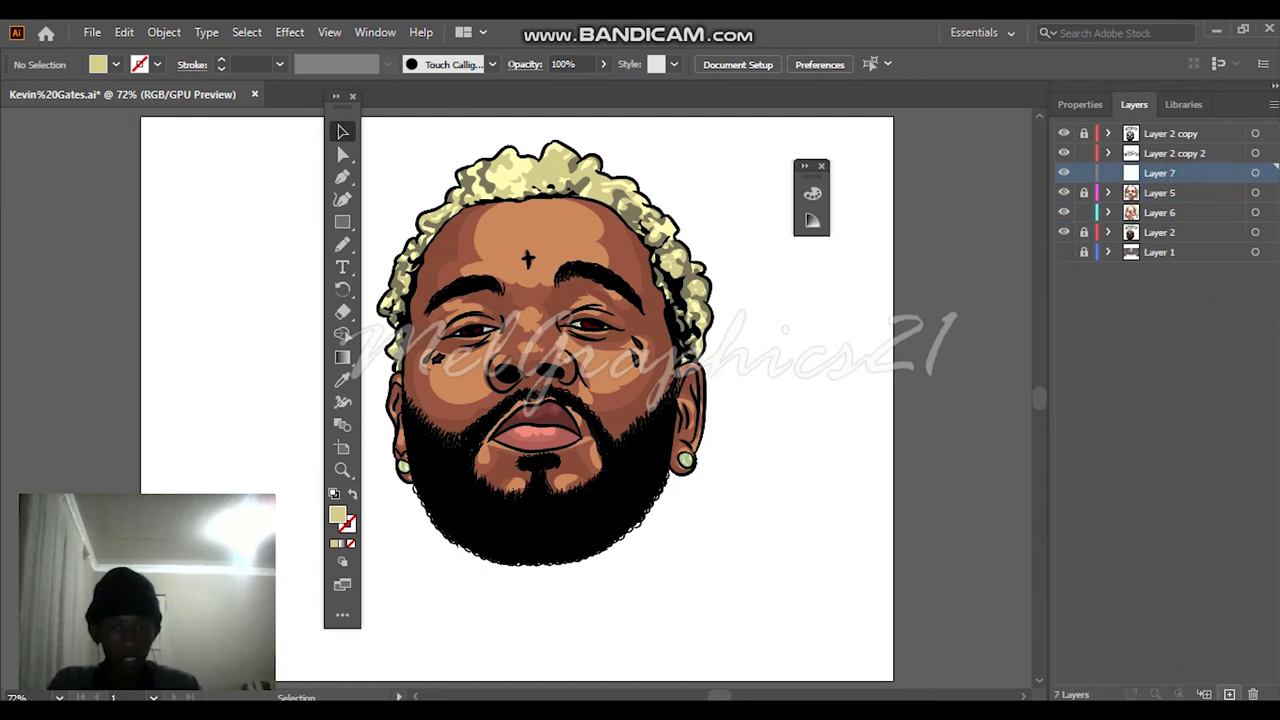
click(1182, 212)
click(1229, 694)
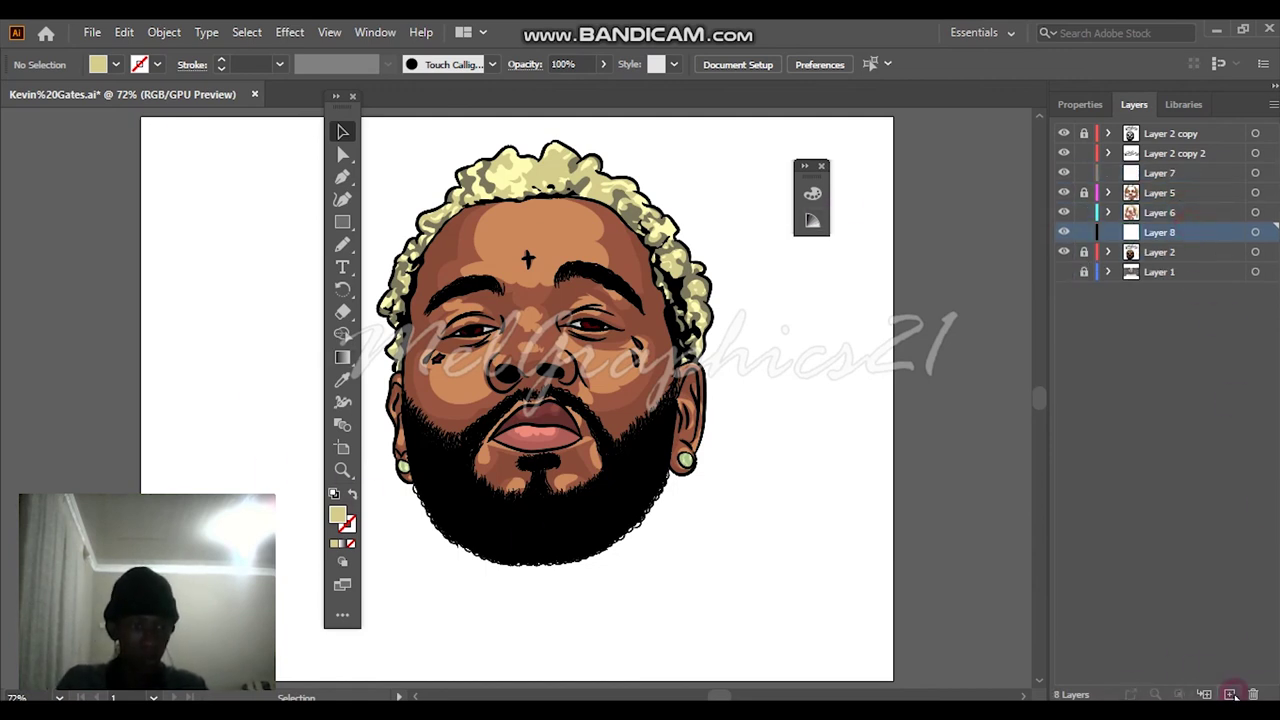
Sample the forehead's light skin tone and lighten it to a peach fill for skin highlights.
click(340, 381)
click(519, 233)
double_click(338, 515)
drag(847, 154, 841, 139)
click(1198, 128)
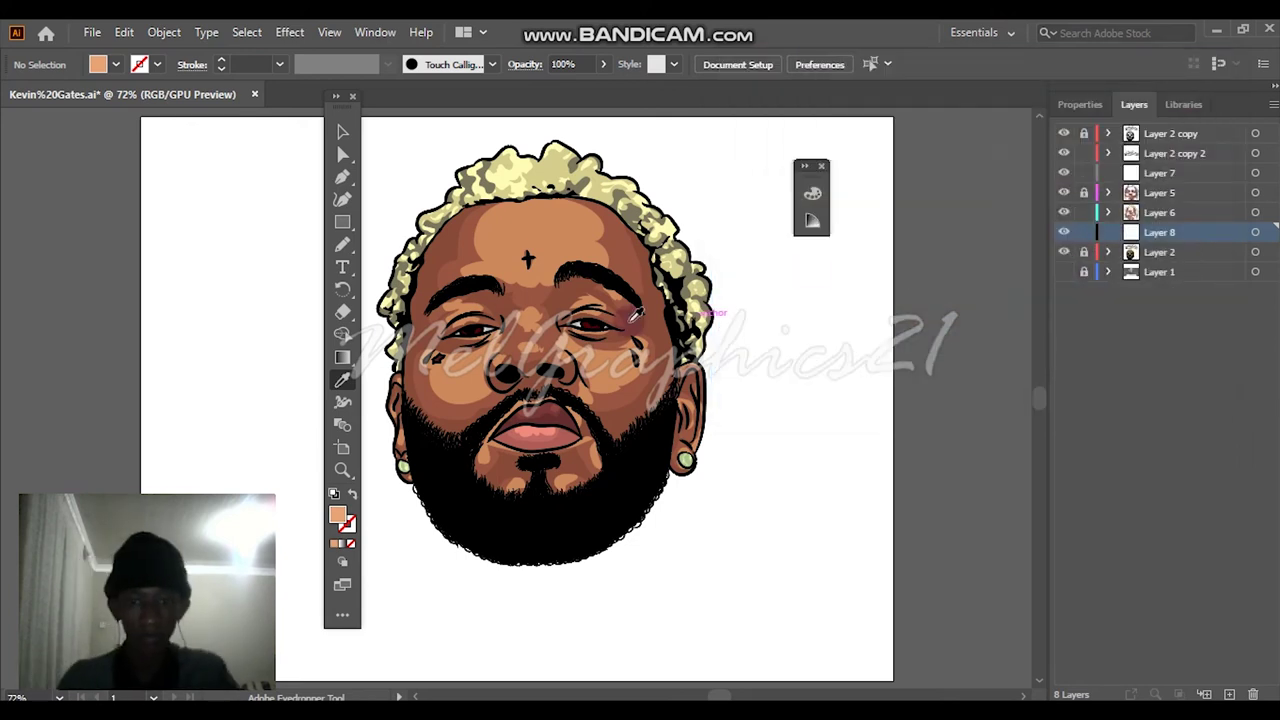
With the photo shown, draw a freehand peach highlight with the Pencil tool on Layer 8 across the lower forehead, checking it against the photo.
scroll(522, 262, up, 4)
key(n)
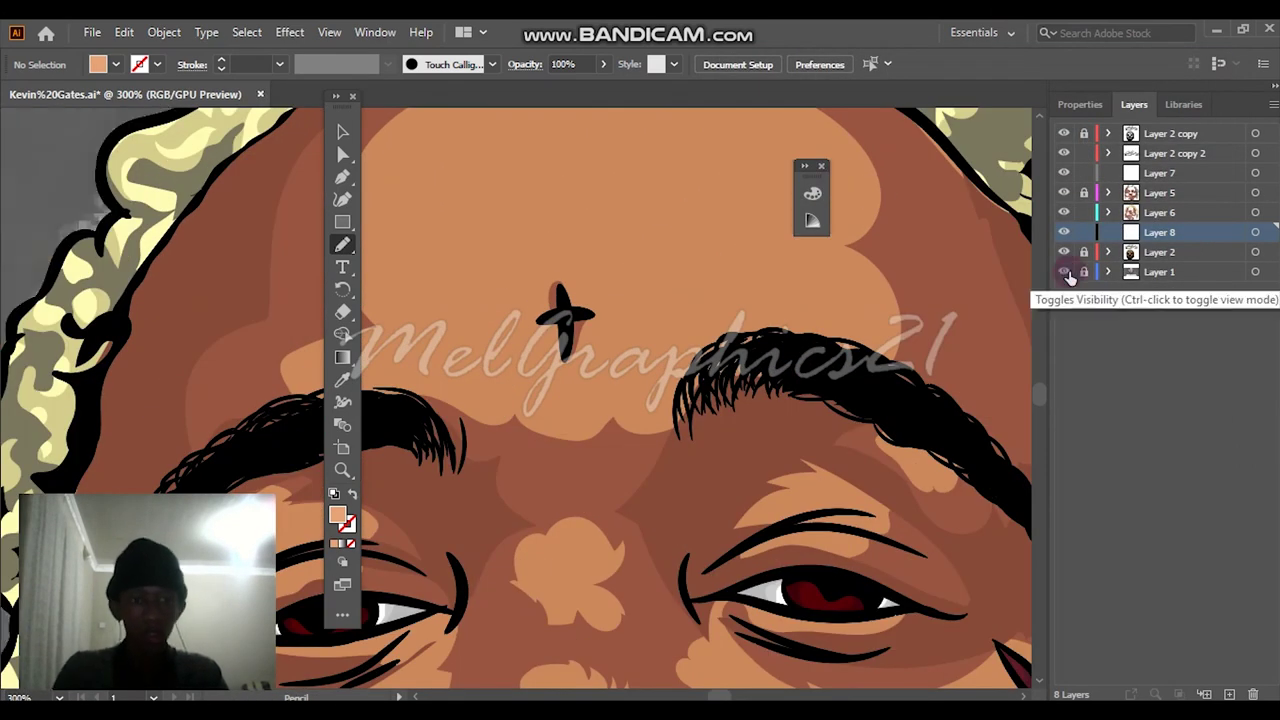
click(1064, 272)
scroll(765, 330, up, 2)
mouse_move(806, 417)
mouse_down()
mouse_move(756, 416)
mouse_move(802, 409)
mouse_move(716, 366)
mouse_move(614, 570)
mouse_up()
scroll(518, 404, left, 2)
mouse_move(466, 494)
mouse_down()
mouse_move(756, 402)
mouse_move(470, 500)
mouse_up()
key(ctrl+0)
click(1064, 252)
click(1064, 273)
click(1064, 273)
Extend the peach forehead highlight upward with jagged edges above the cross tattoo, with the Layer 2 flat colours hidden.
scroll(612, 240, up, 6)
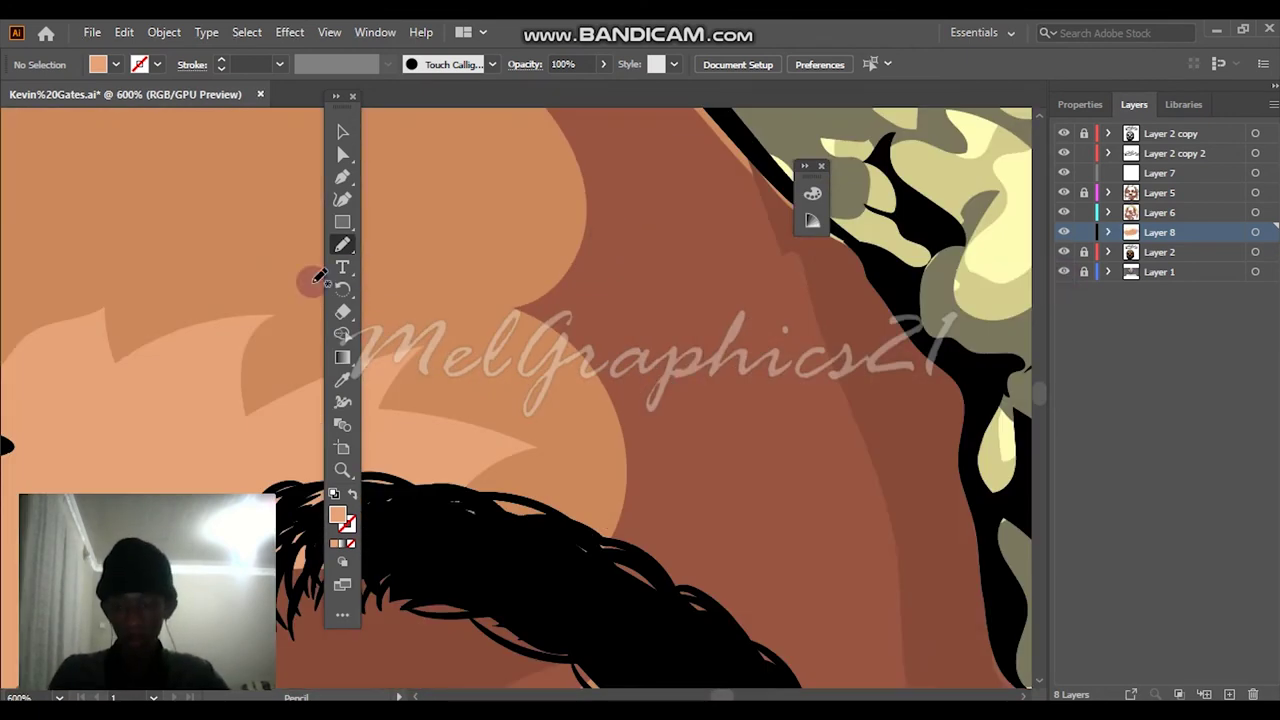
scroll(400, 300, left, 7)
scroll(640, 322, down, 3)
click(1064, 252)
mouse_move(740, 350)
mouse_down()
mouse_move(612, 261)
mouse_move(738, 354)
mouse_up()
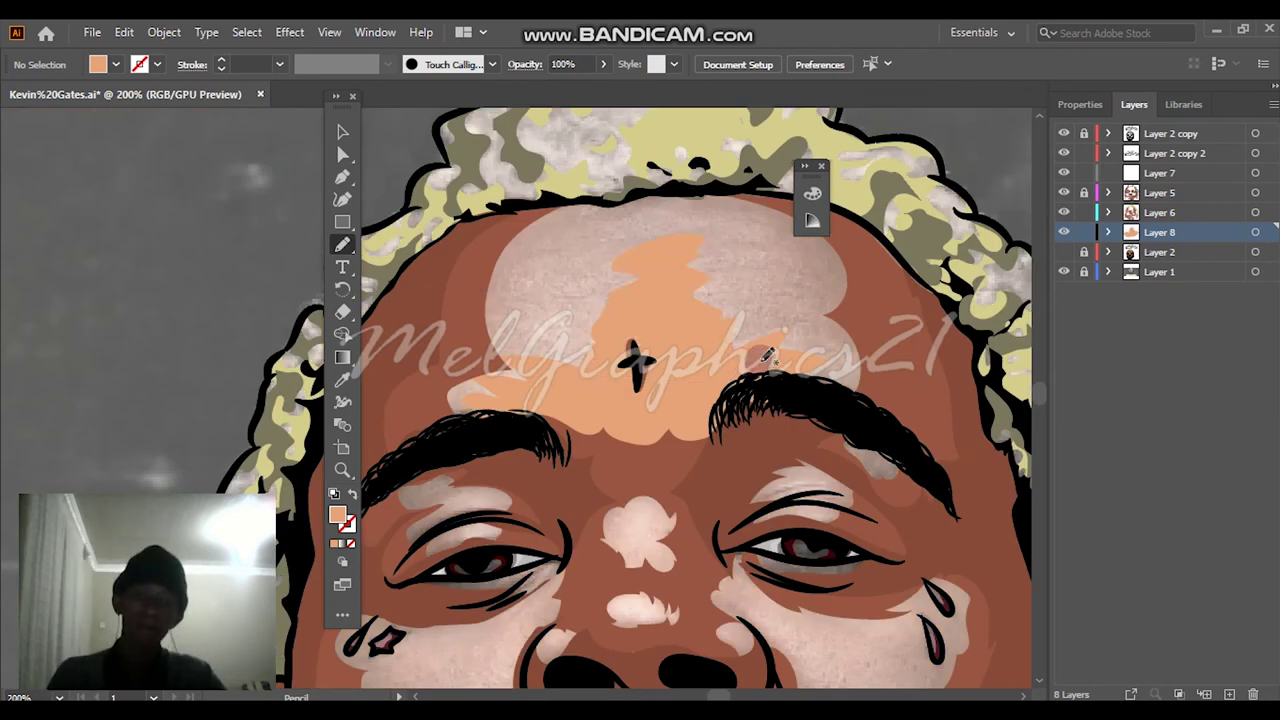
Draw freehand peach highlights inside the light patches on the nose tip and the left nostril wing.
scroll(768, 355, down, 4)
scroll(606, 234, up, 8)
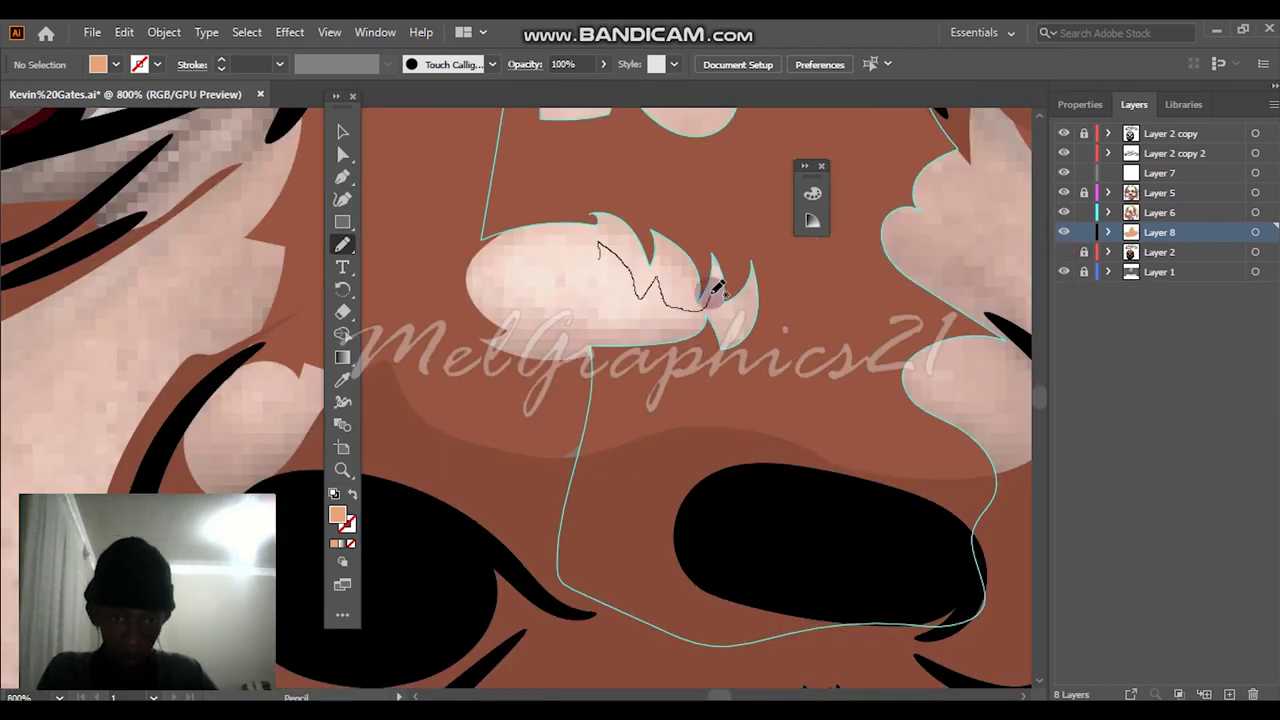
drag(716, 288, 617, 327)
drag(510, 259, 599, 245)
scroll(740, 346, left, 3)
drag(448, 382, 425, 450)
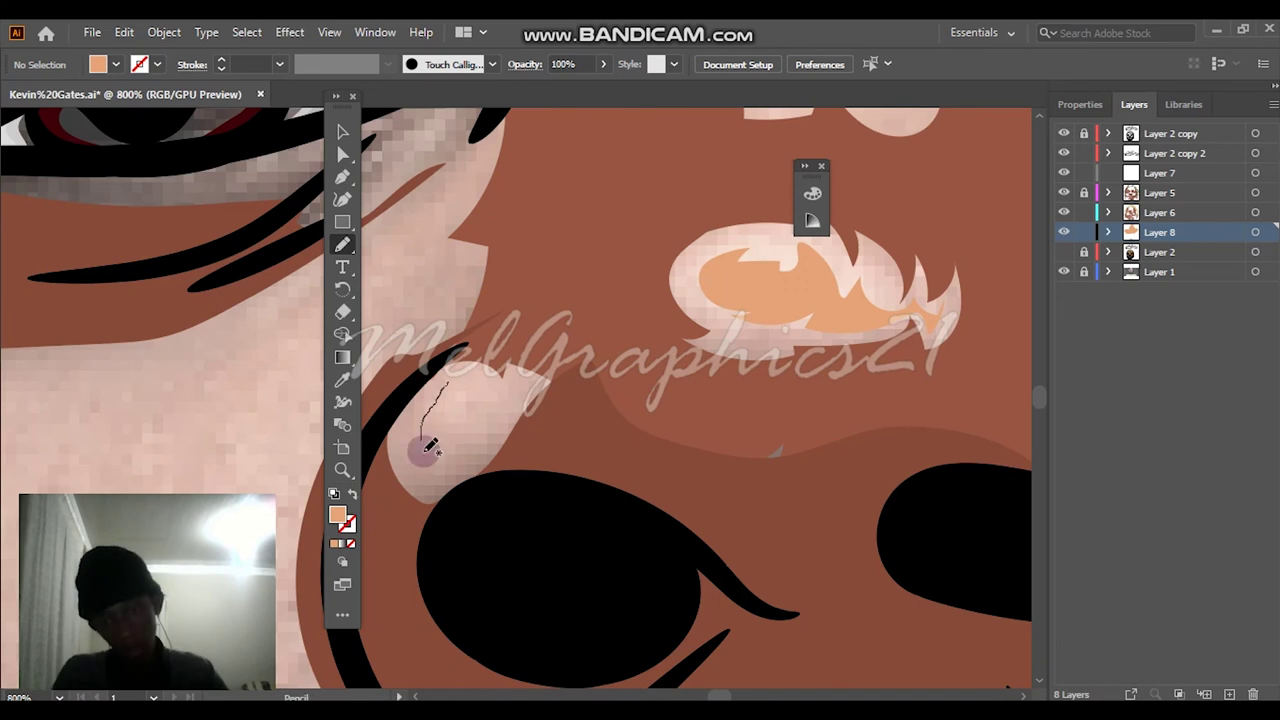
drag(492, 390, 448, 382)
Check the portrait with the flat colours shown, hide Layer 2 again and draw a peach highlight on the nose bridge.
key(ctrl+0)
click(1063, 252)
scroll(523, 316, up, 7)
click(1063, 252)
mouse_move(751, 495)
mouse_down()
mouse_move(740, 425)
mouse_move(762, 356)
mouse_move(631, 328)
mouse_move(579, 422)
mouse_move(661, 483)
mouse_move(750, 495)
mouse_up()
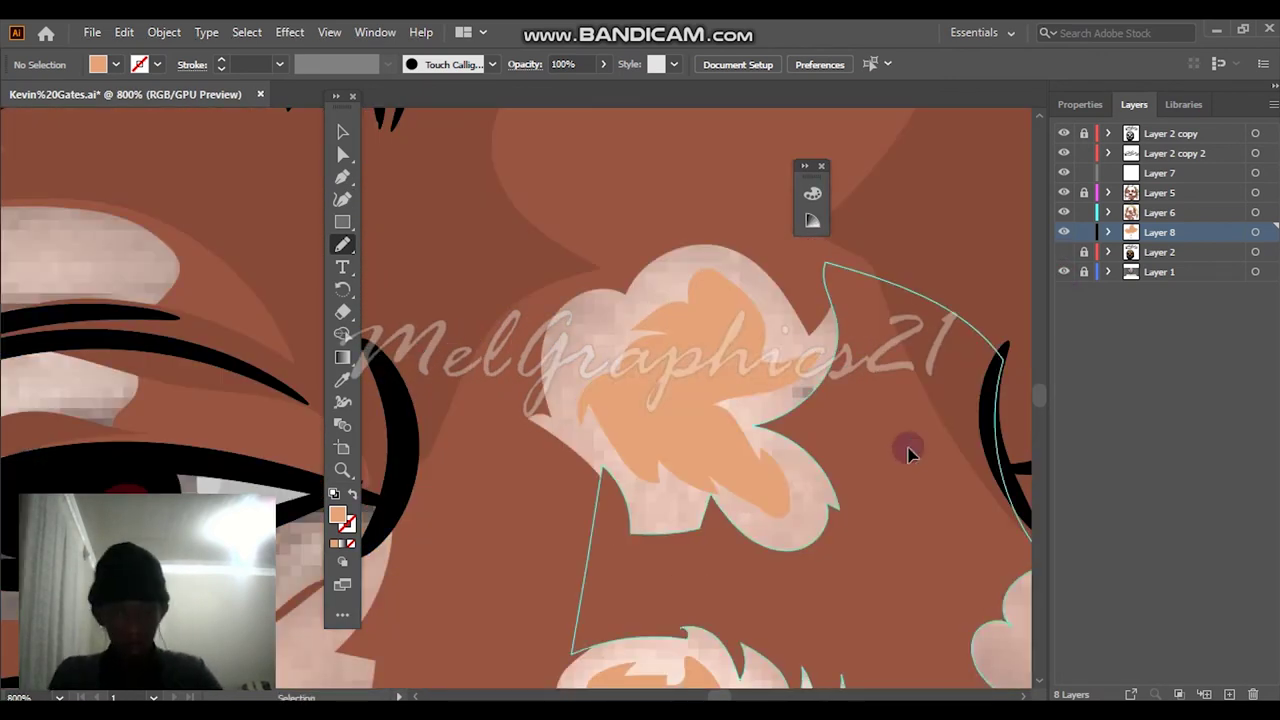
Draw large jagged peach highlights on both cheeks beneath the eyes and view the portrait with the photo hidden.
key(ctrl+0)
drag(1064, 282, 1072, 253)
scroll(663, 333, up, 5)
mouse_move(539, 350)
mouse_down()
mouse_move(764, 440)
mouse_move(546, 322)
mouse_up()
scroll(427, 408, left, 5)
drag(487, 350, 573, 490)
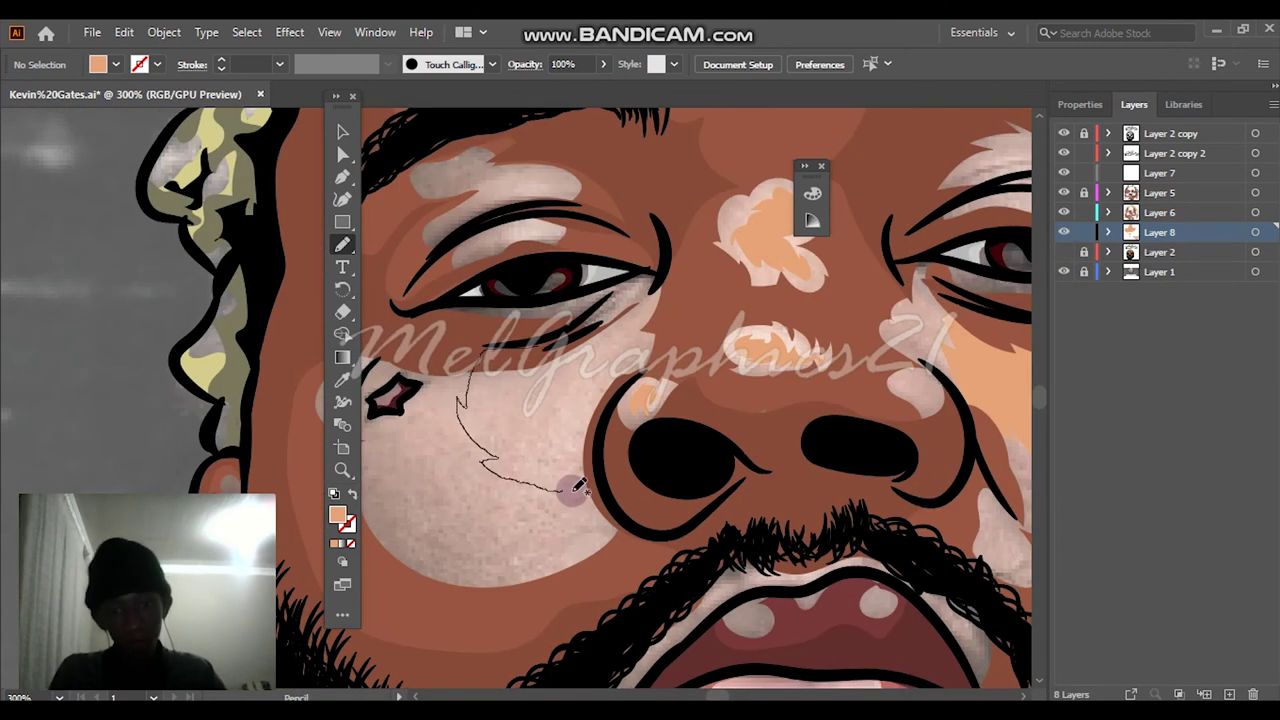
drag(657, 285, 630, 300)
key(ctrl+0)
click(1064, 272)
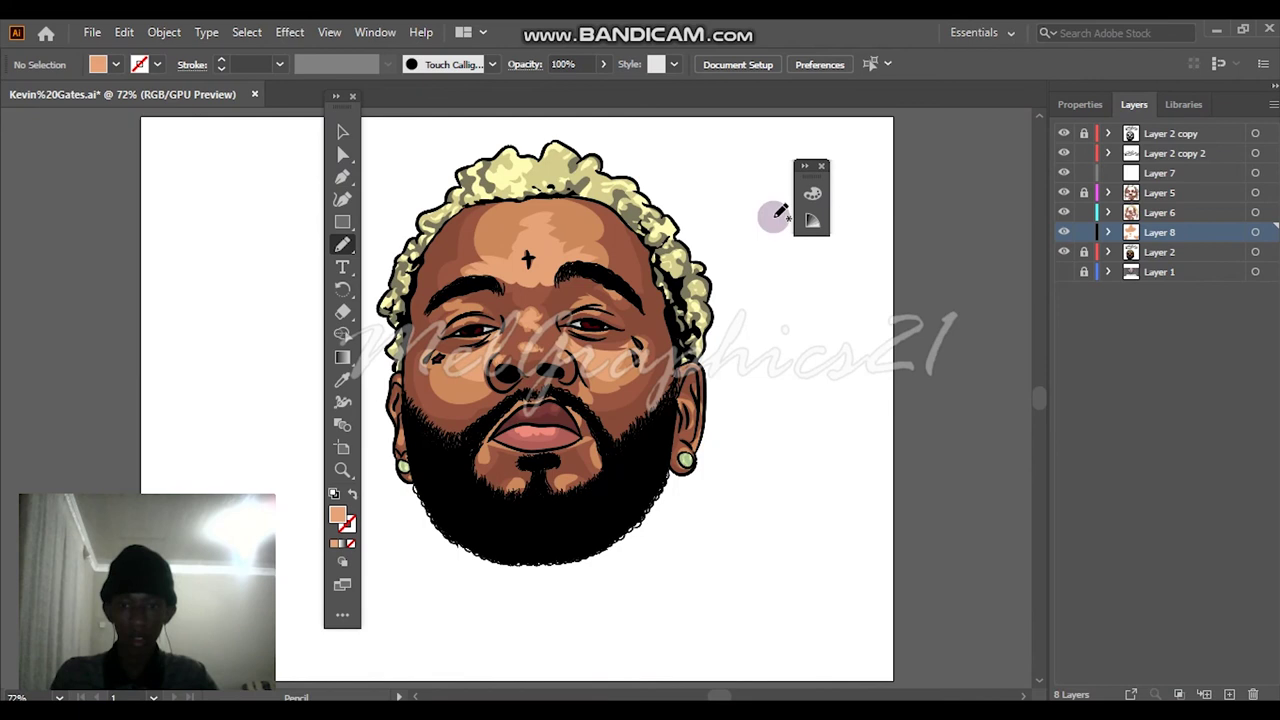
Show the photo again and draw peach highlights on the chin patches and beside the left corner of the mouth.
click(1064, 272)
scroll(577, 490, up, 5)
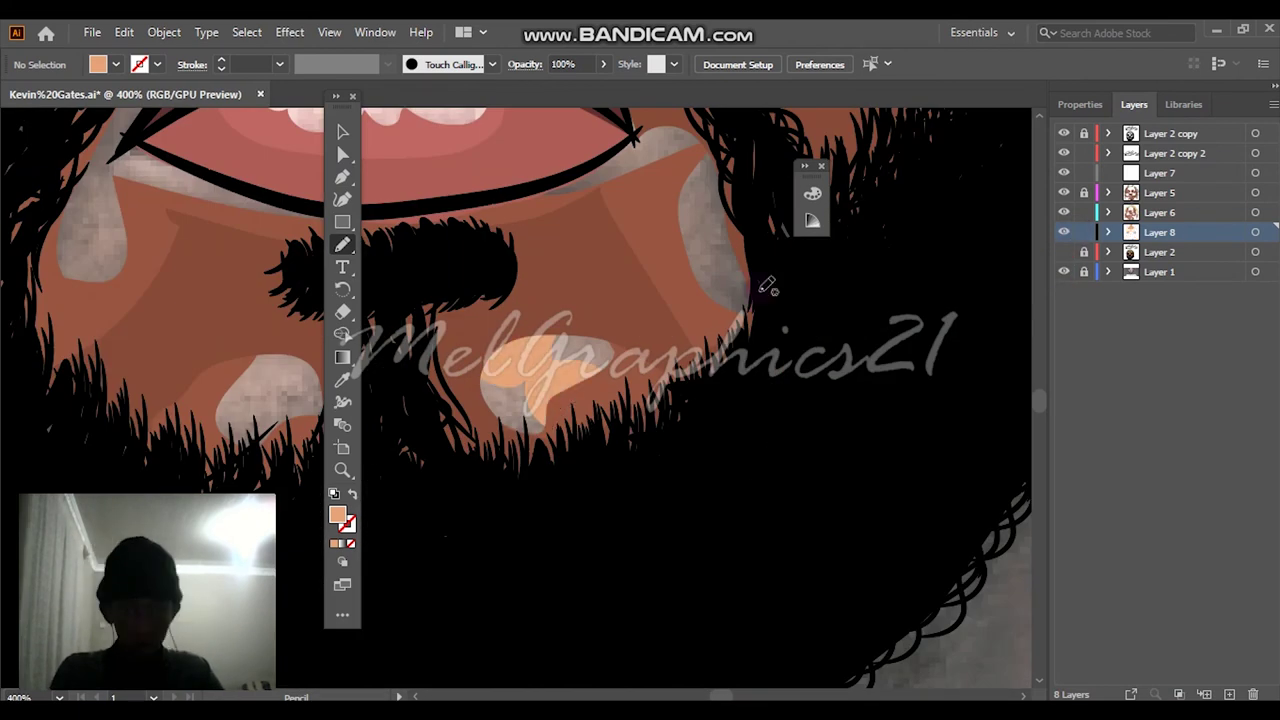
drag(276, 351, 270, 350)
scroll(62, 283, up, 3)
scroll(62, 283, down, 1)
mouse_move(65, 345)
mouse_down()
mouse_move(117, 314)
mouse_move(66, 346)
mouse_up()
key(ctrl+0)
Draw peach highlights along the inner folds, outer rim and lobe of the right ear.
scroll(900, 375, up, 6)
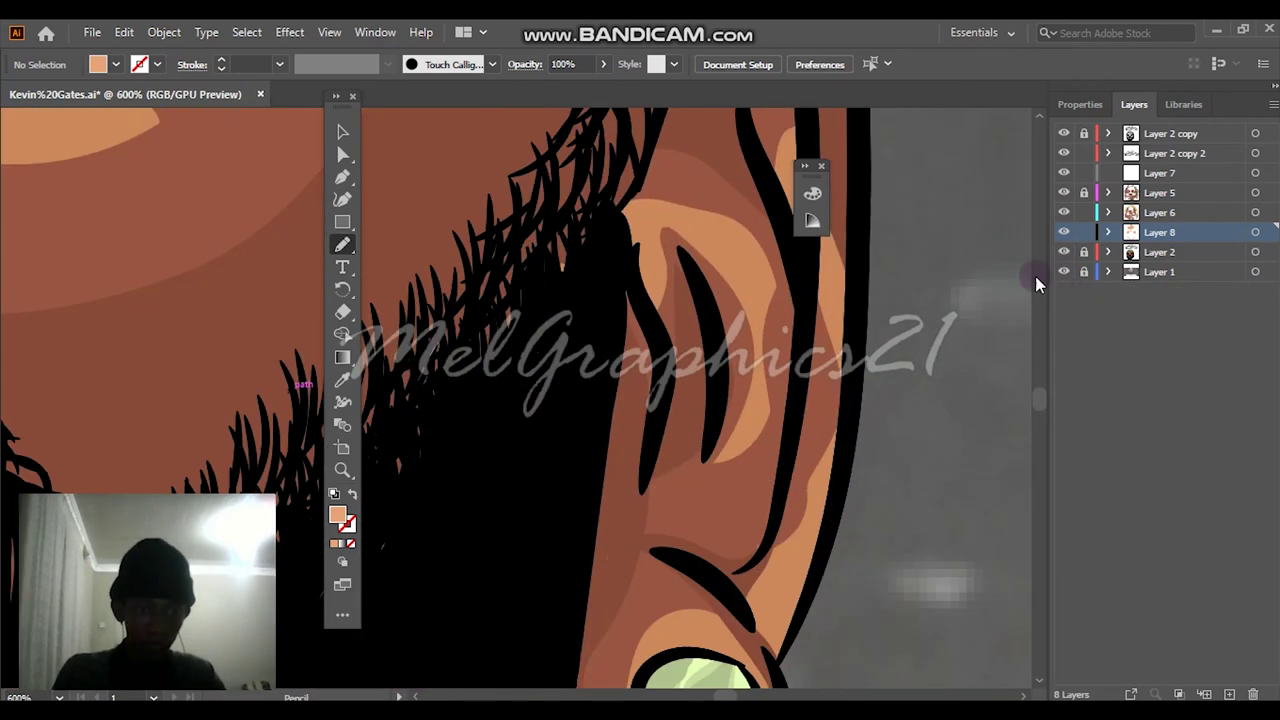
drag(826, 549, 827, 485)
scroll(735, 398, up, 1)
mouse_move(748, 442)
mouse_down()
mouse_move(738, 563)
mouse_move(750, 455)
mouse_up()
drag(834, 494, 838, 497)
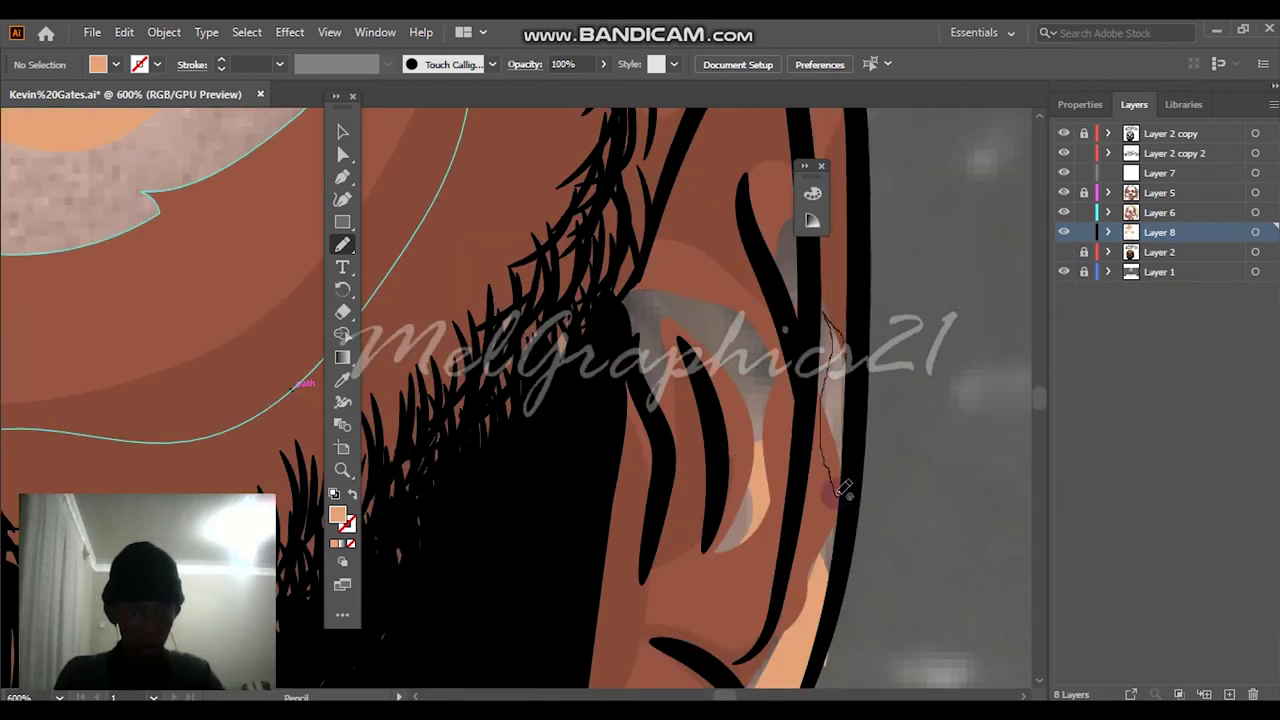
scroll(690, 535, down, 4)
mouse_move(652, 470)
mouse_down()
mouse_move(690, 521)
mouse_move(718, 520)
mouse_up()
Draw peach highlights on the left ear and its lobe, then compare the whole portrait with and without the photo.
scroll(480, 440, left, 20)
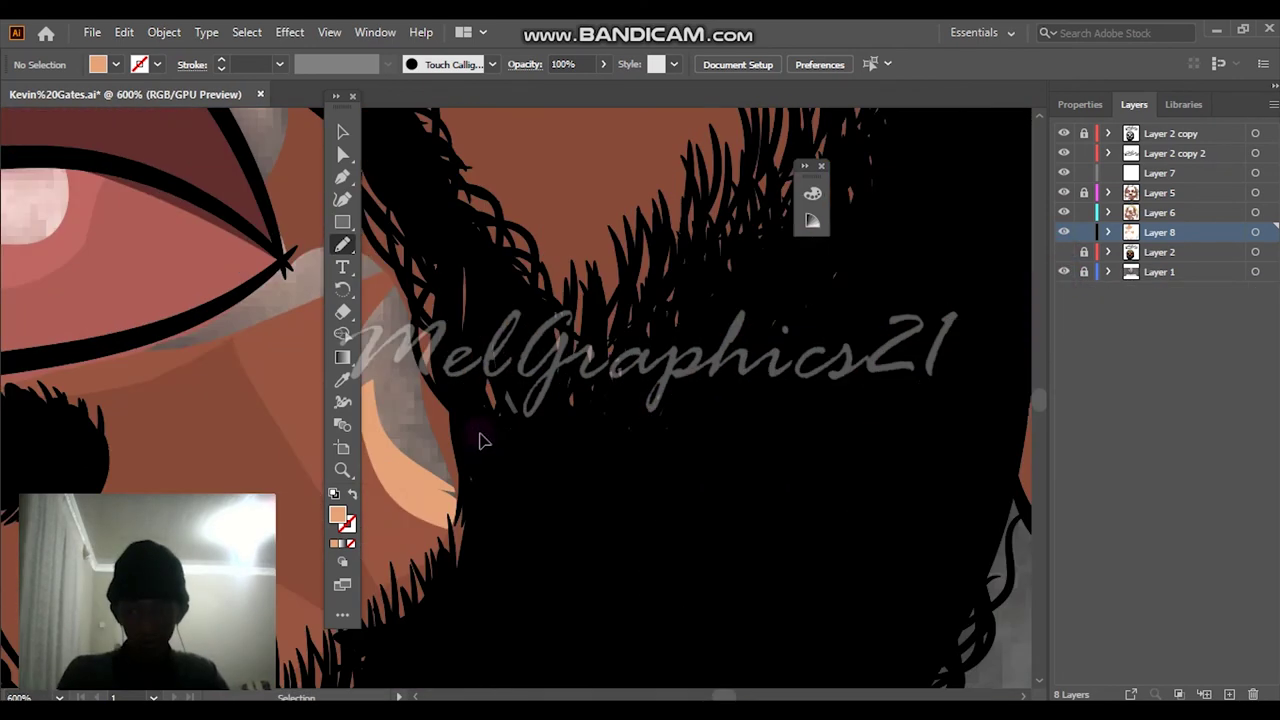
drag(471, 571, 472, 575)
scroll(395, 430, left, 2)
drag(517, 193, 480, 409)
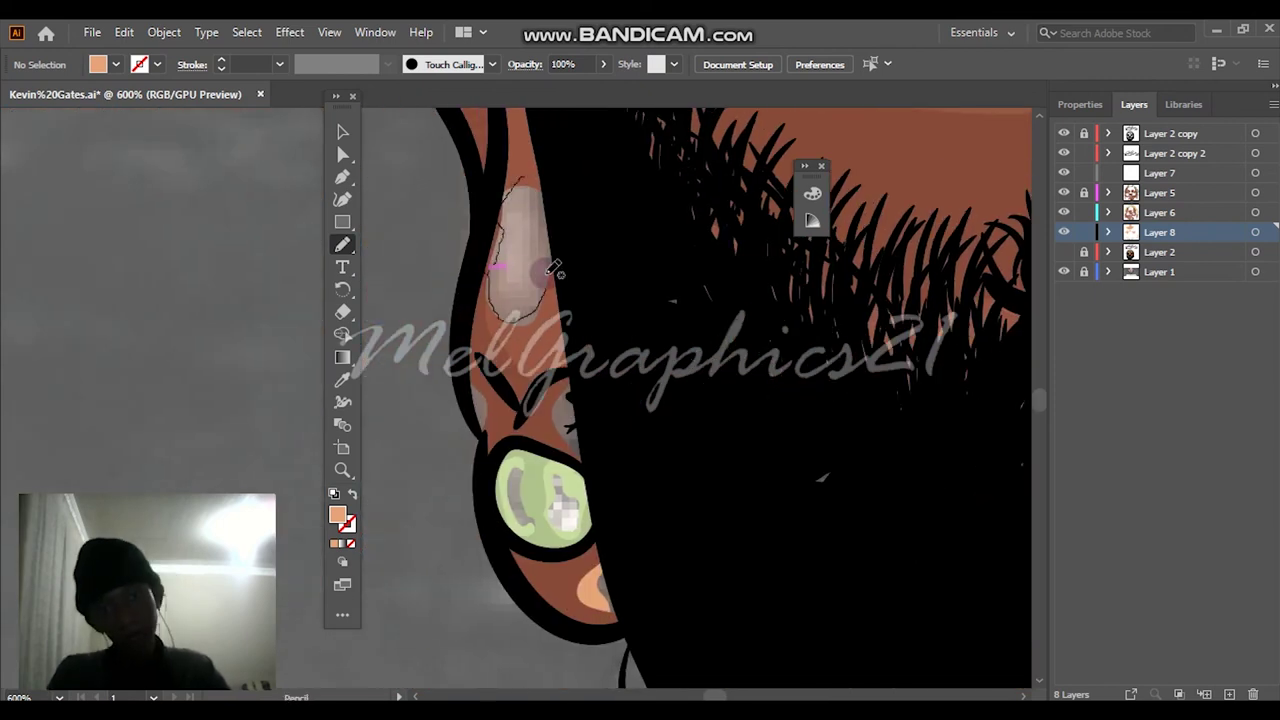
drag(547, 273, 525, 181)
scroll(492, 380, up, 5)
drag(465, 578, 468, 574)
key(ctrl+0)
click(1064, 253)
click(1063, 273)
click(1063, 273)
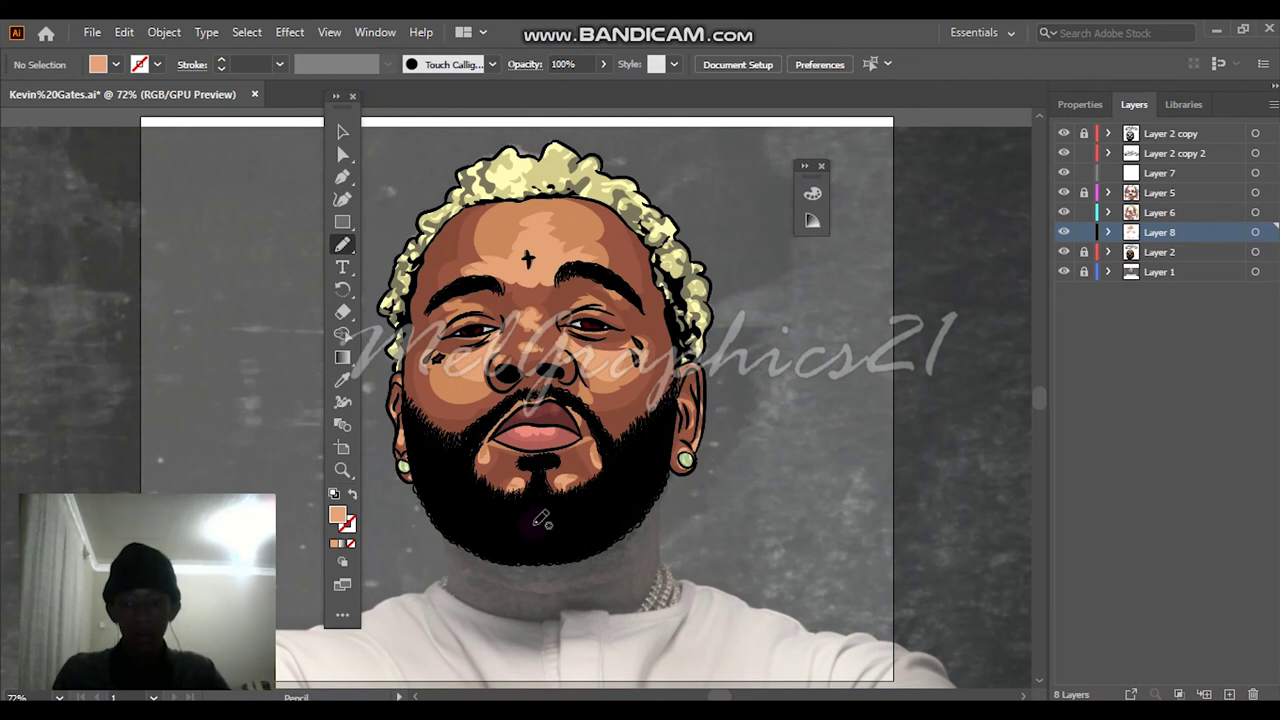
Sample the lower lip's brightest pink and lighten the fill to about H 7, S 38, B 94.
scroll(512, 392, up, 8)
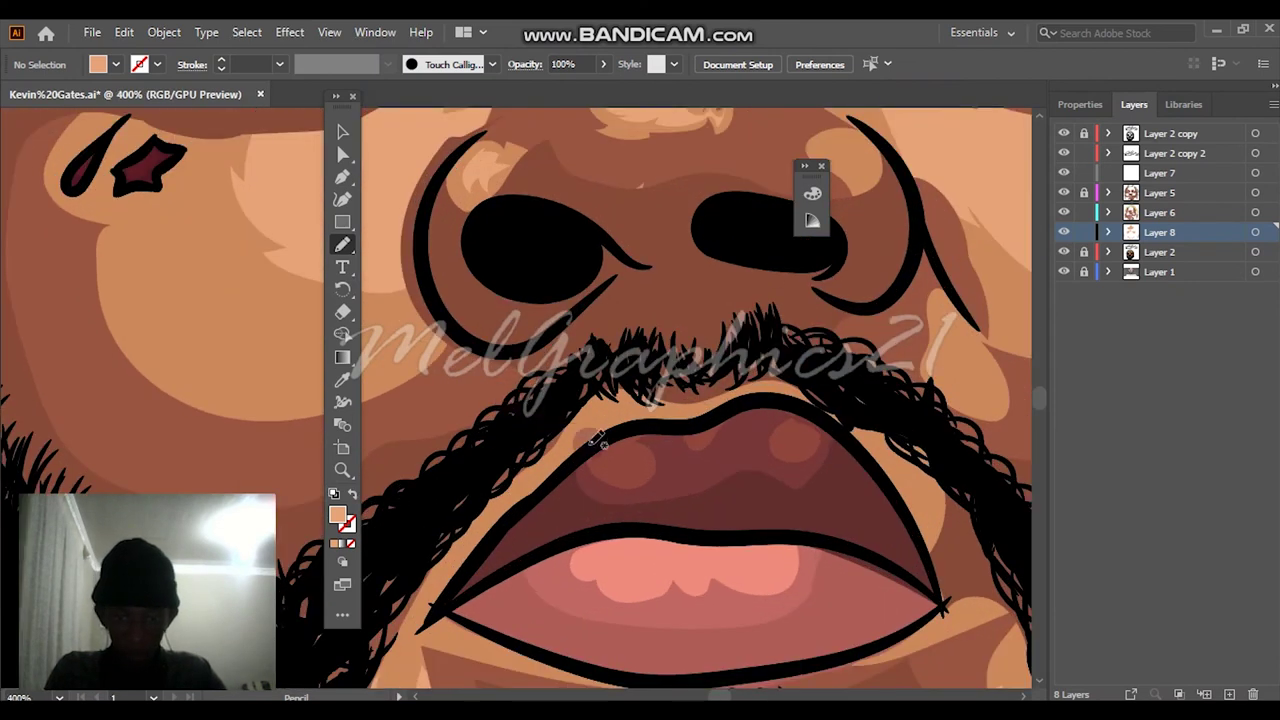
scroll(783, 385, up, 3)
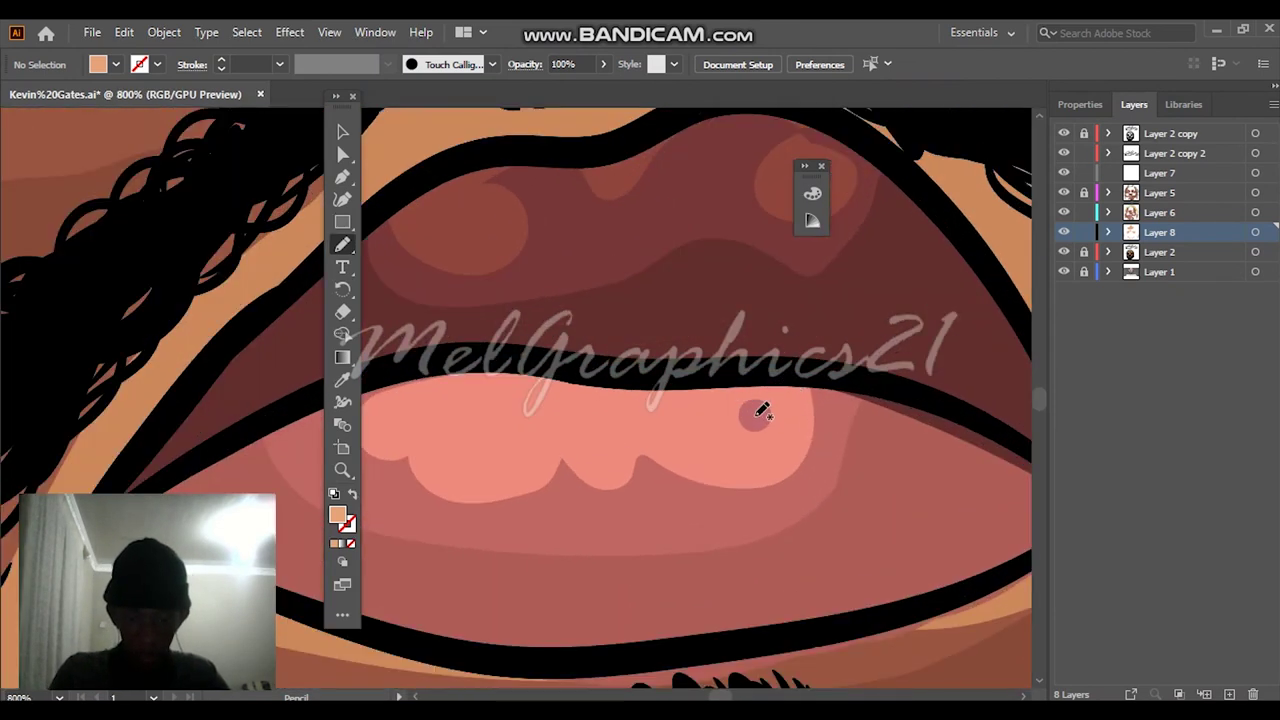
key(i)
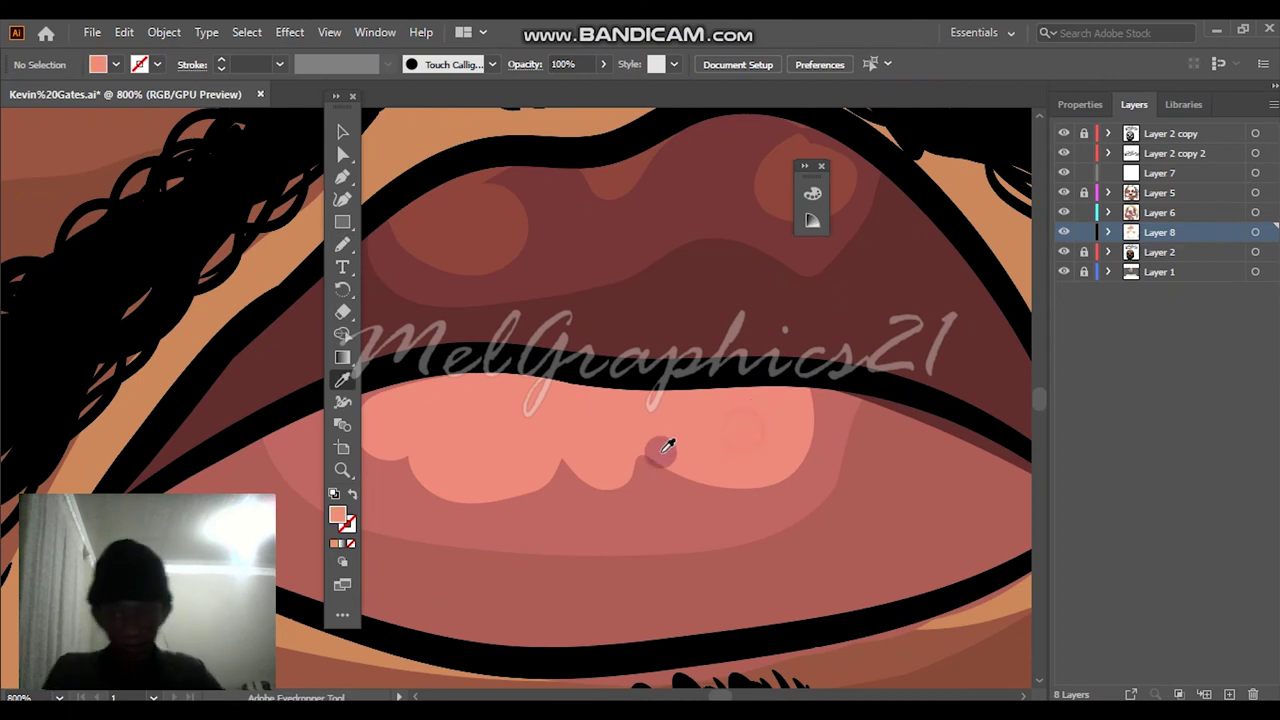
double_click(340, 516)
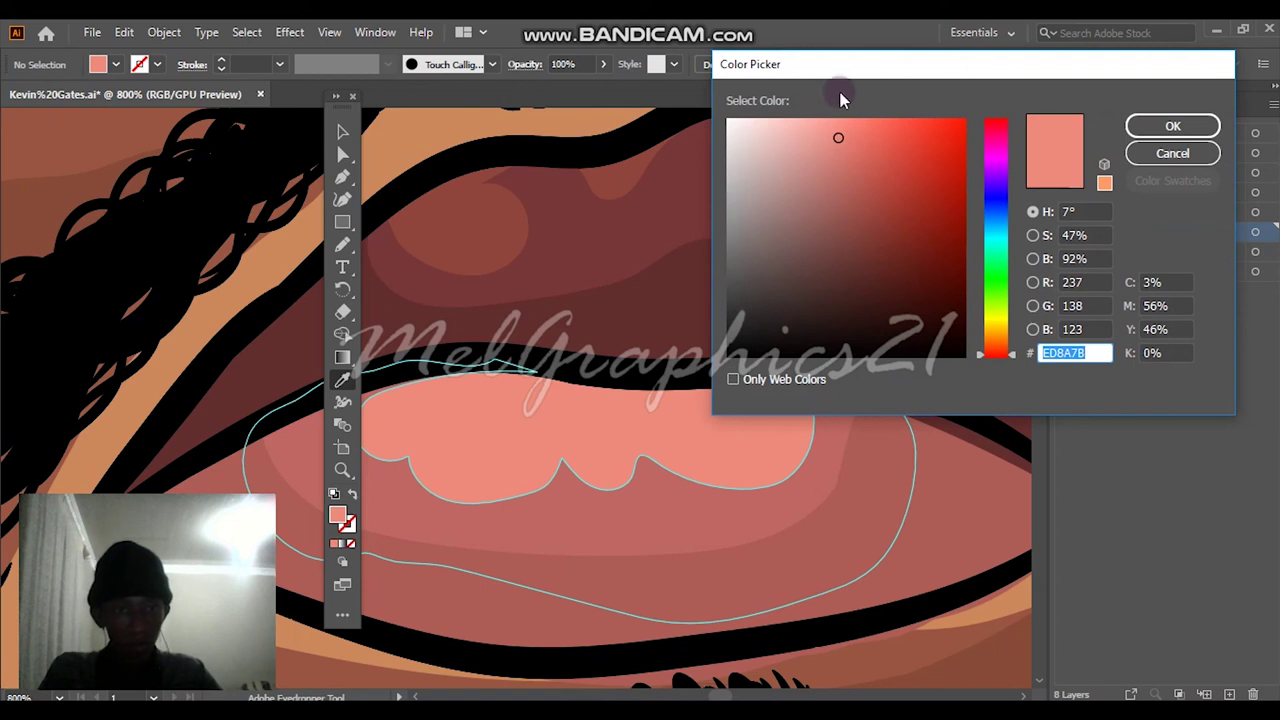
click(829, 124)
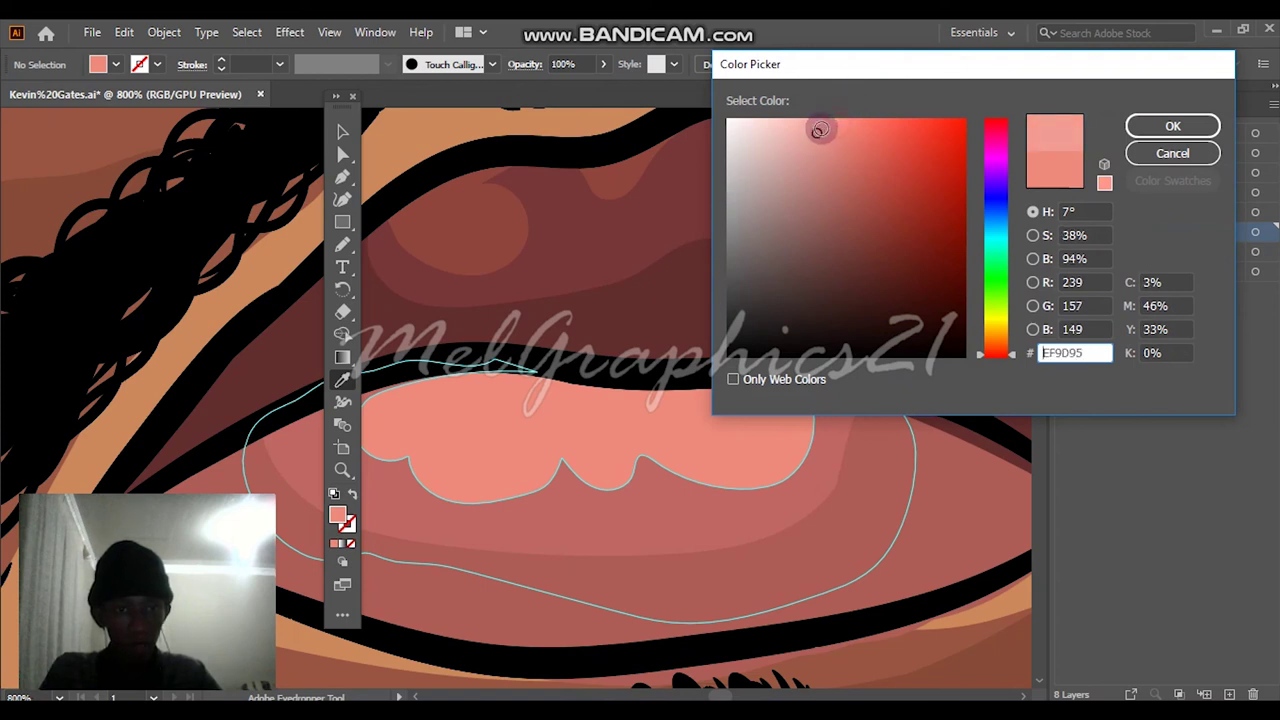
click(1170, 124)
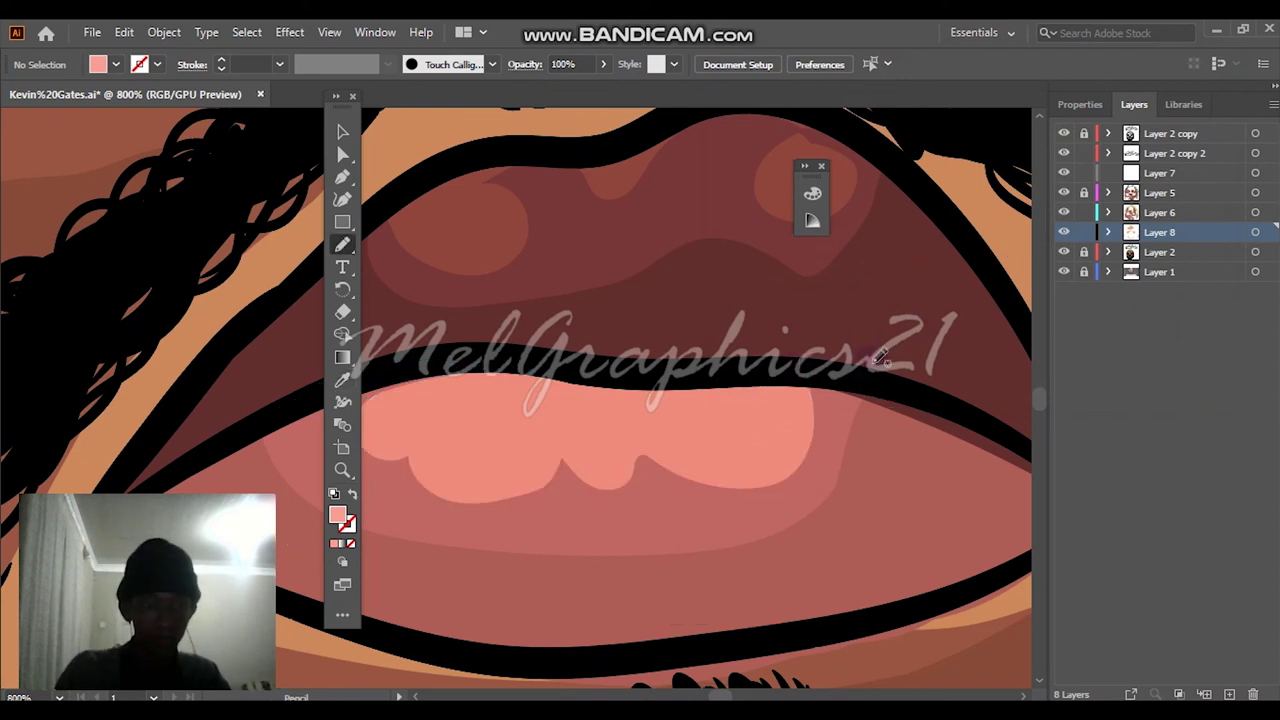
Draw freehand light pink highlights with the Pencil tool across the lower lip's bright patch.
key(n)
drag(440, 418, 590, 515)
drag(416, 422, 418, 424)
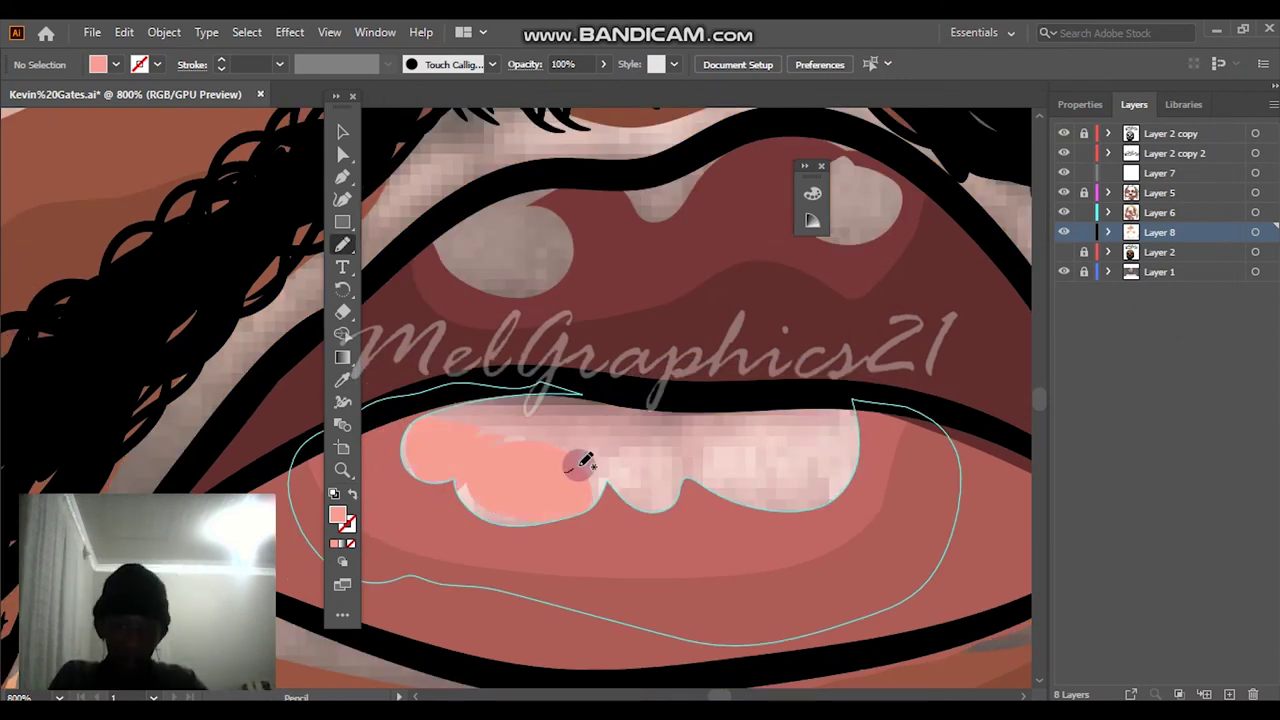
drag(665, 450, 565, 470)
drag(670, 466, 758, 438)
drag(840, 402, 674, 468)
Show the Layer 2 flat colours and set the fill to a muted red of about H 6, S 50, B 69.
scroll(631, 468, up, 3)
click(1064, 253)
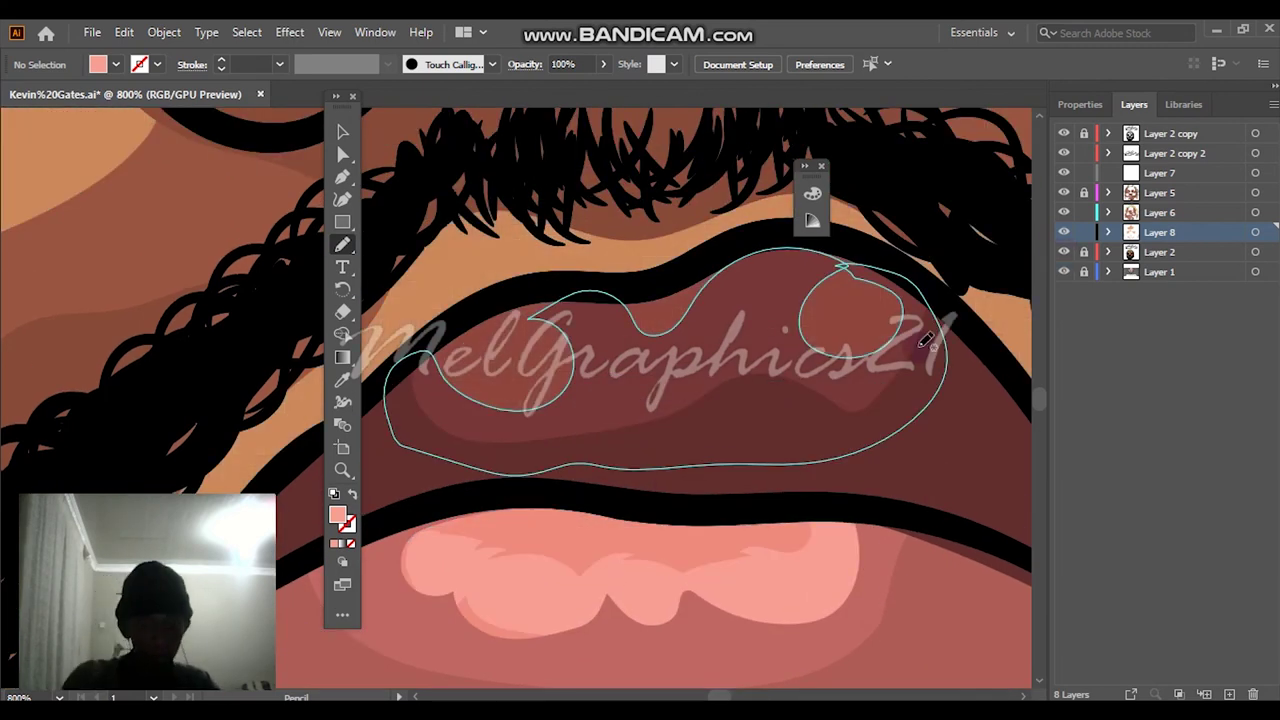
drag(925, 340, 938, 346)
double_click(337, 515)
click(1138, 127)
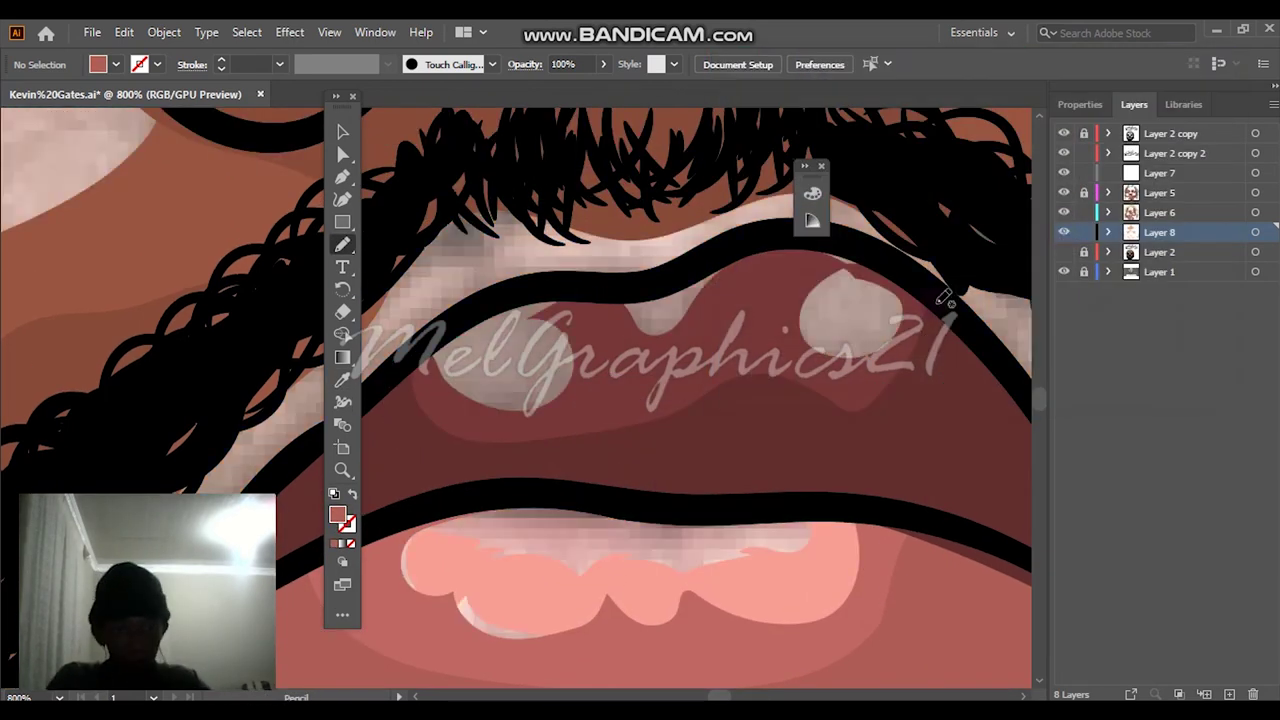
Draw muted red highlights inside the three light patches of the upper lip and view the portrait without the photo.
drag(880, 322, 856, 272)
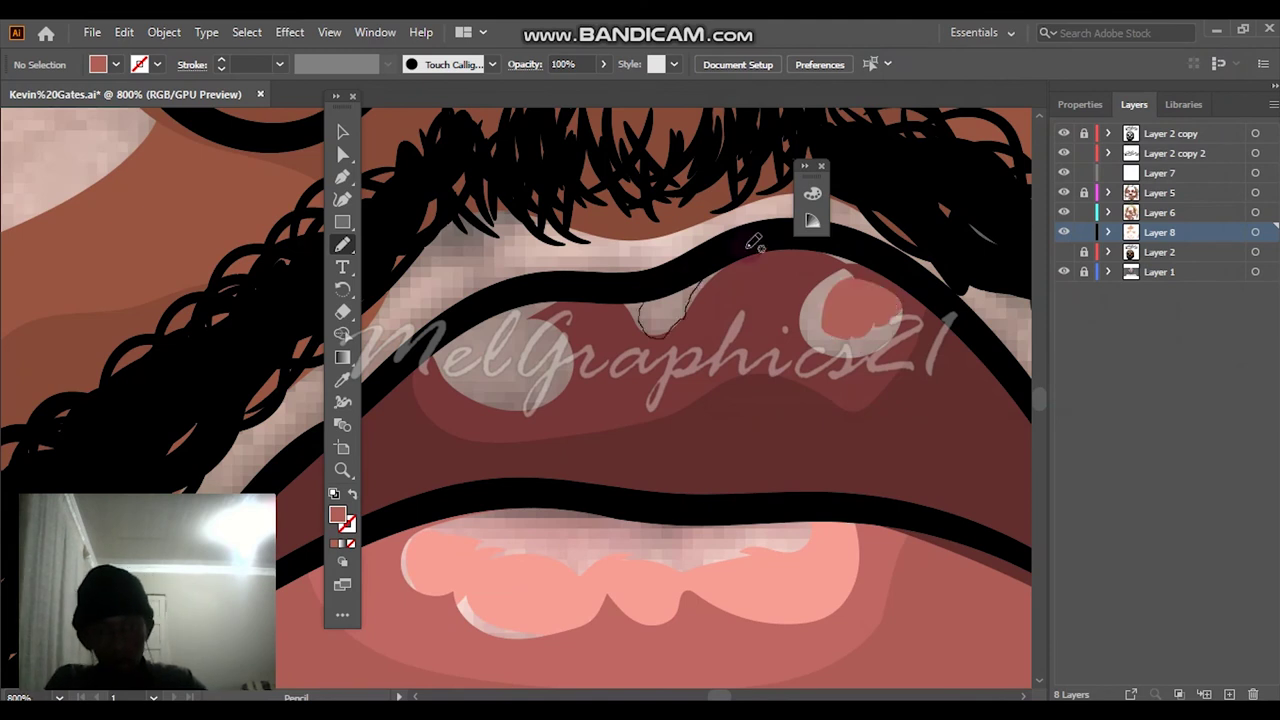
drag(750, 249, 700, 282)
drag(505, 411, 538, 368)
drag(470, 318, 505, 411)
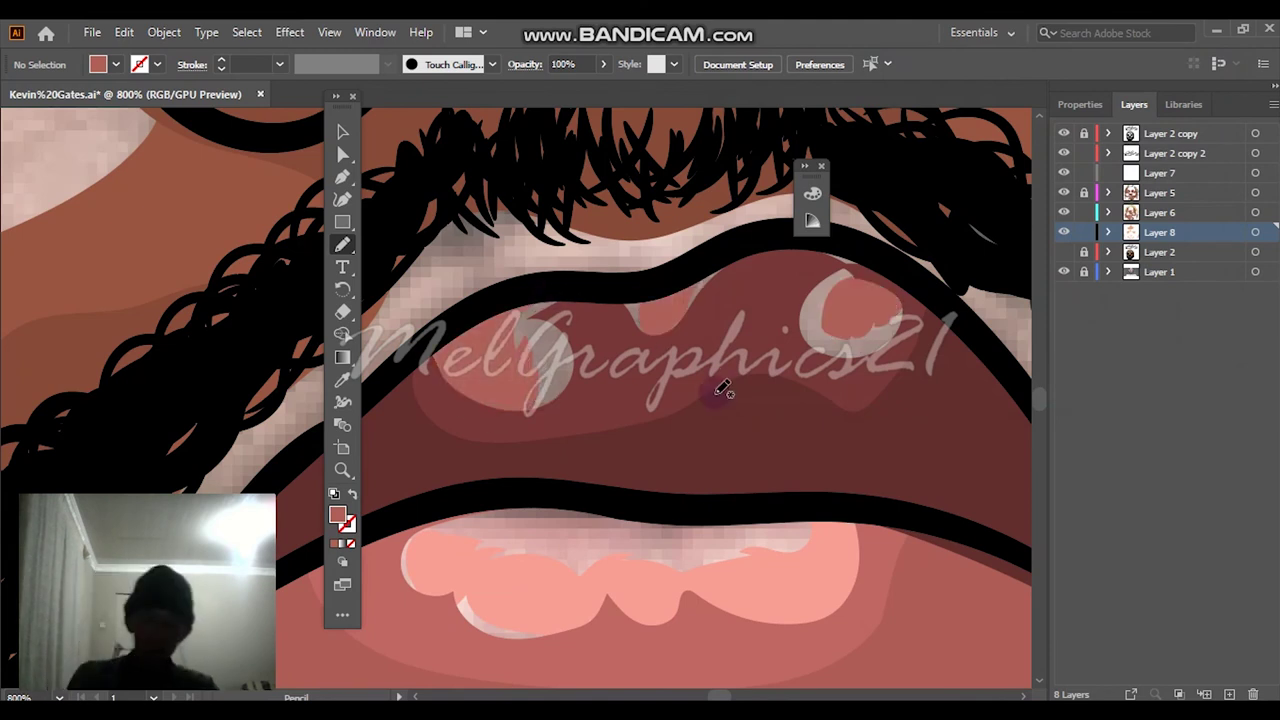
key(ctrl+0)
click(1064, 272)
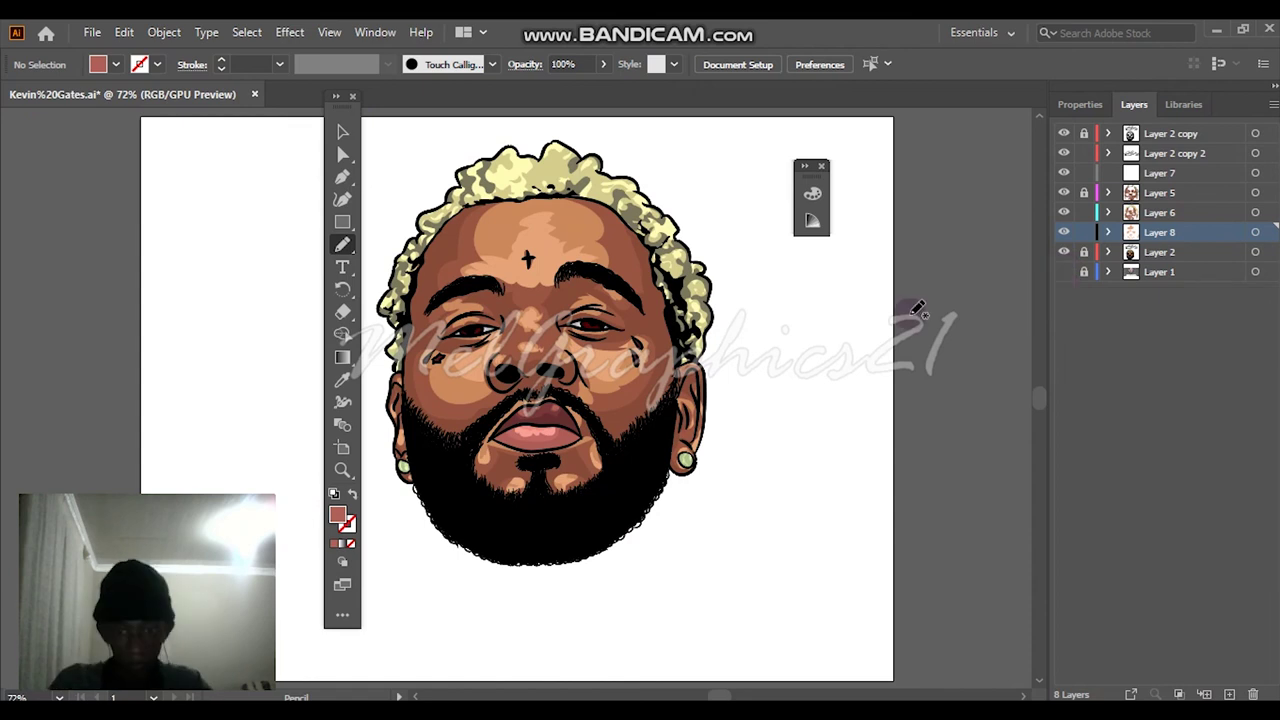
Sample the earring's green and lighten it to a near-white green fill.
scroll(388, 462, up, 8)
key(i)
click(374, 419)
double_click(340, 517)
drag(795, 119, 756, 106)
click(1138, 126)
Draw near-white green highlights on the earrings with the Pencil tool and view the whole portrait with the photo hidden.
mouse_move(395, 388)
mouse_down()
mouse_move(463, 388)
mouse_move(487, 467)
mouse_move(492, 405)
mouse_up()
key(n)
click(1064, 272)
click(1064, 252)
key(ctrl+0)
scroll(702, 463, up, 6)
scroll(520, 427, up, 3)
mouse_move(566, 464)
mouse_down()
mouse_move(576, 442)
mouse_move(562, 462)
mouse_up()
mouse_move(574, 314)
mouse_down()
mouse_move(563, 269)
mouse_move(564, 308)
mouse_up()
drag(682, 311, 742, 381)
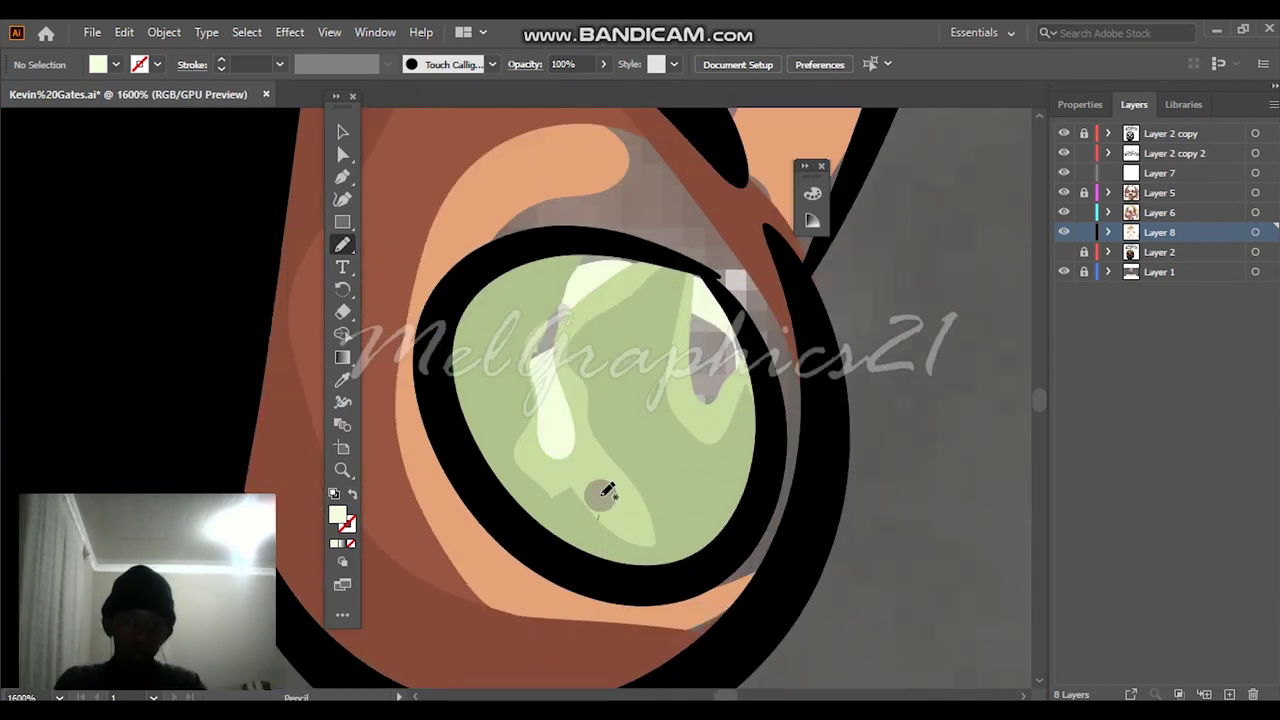
key(ctrl+0)
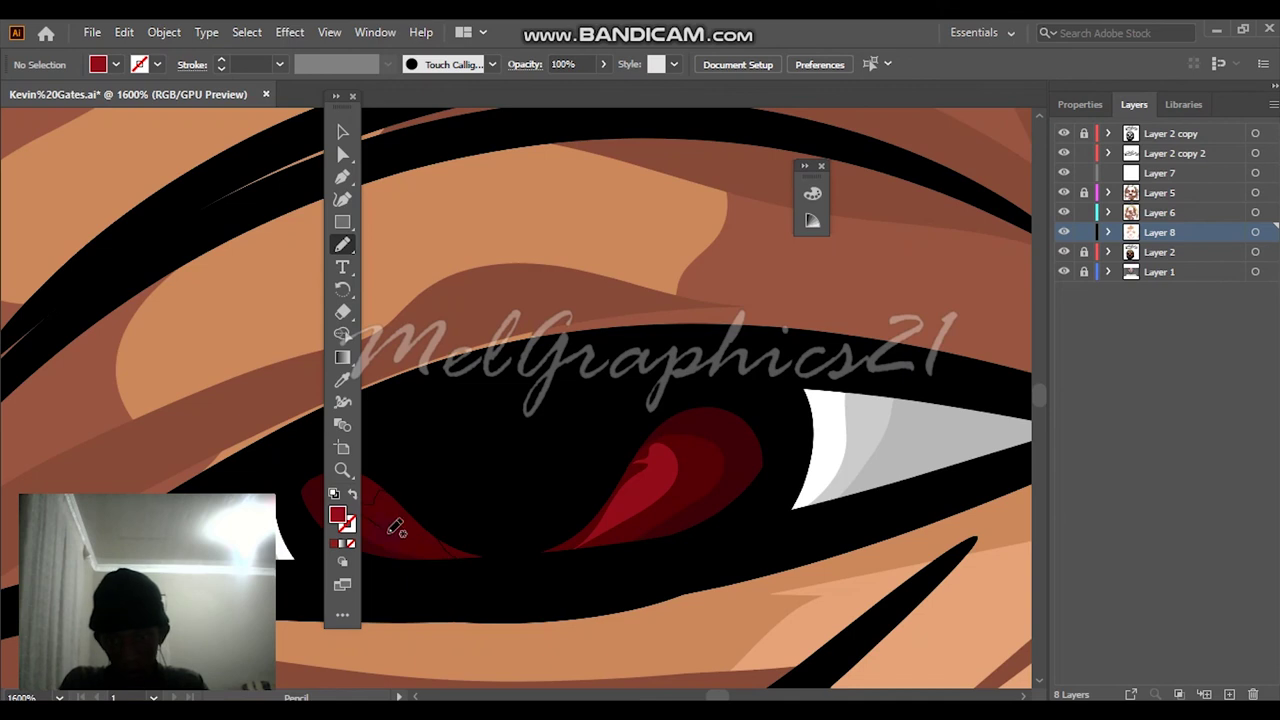
key(ctrl+0)
click(1063, 272)
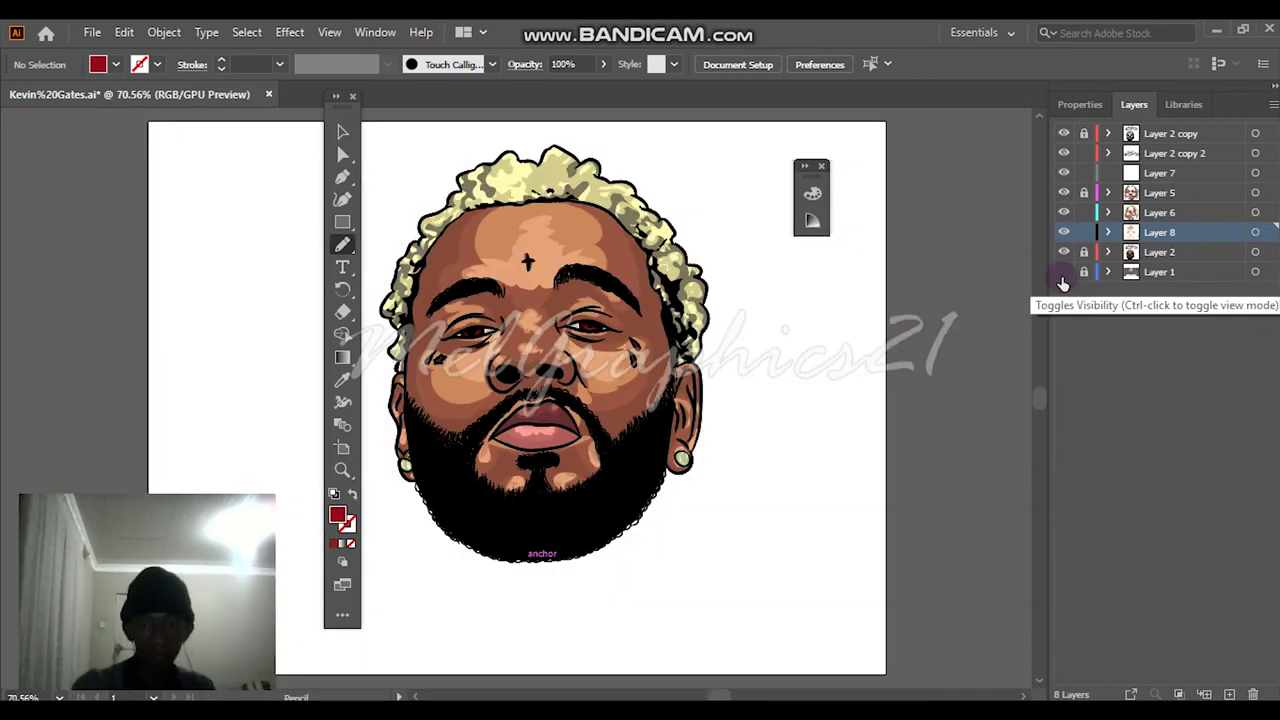
Sample the hair's lightest yellow as the fill, keep the colour unchanged and view the whole portrait.
scroll(445, 246, up, 6)
key(i)
click(686, 206)
double_click(345, 516)
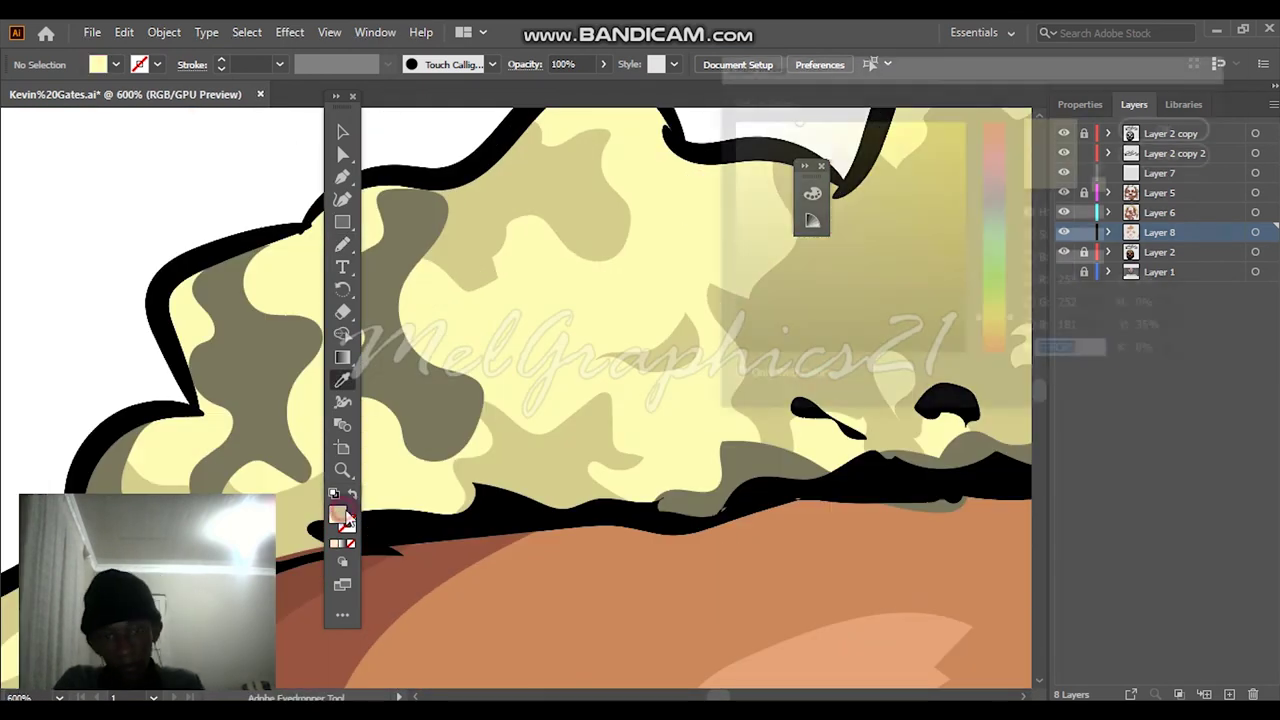
key(Return)
key(ctrl+0)
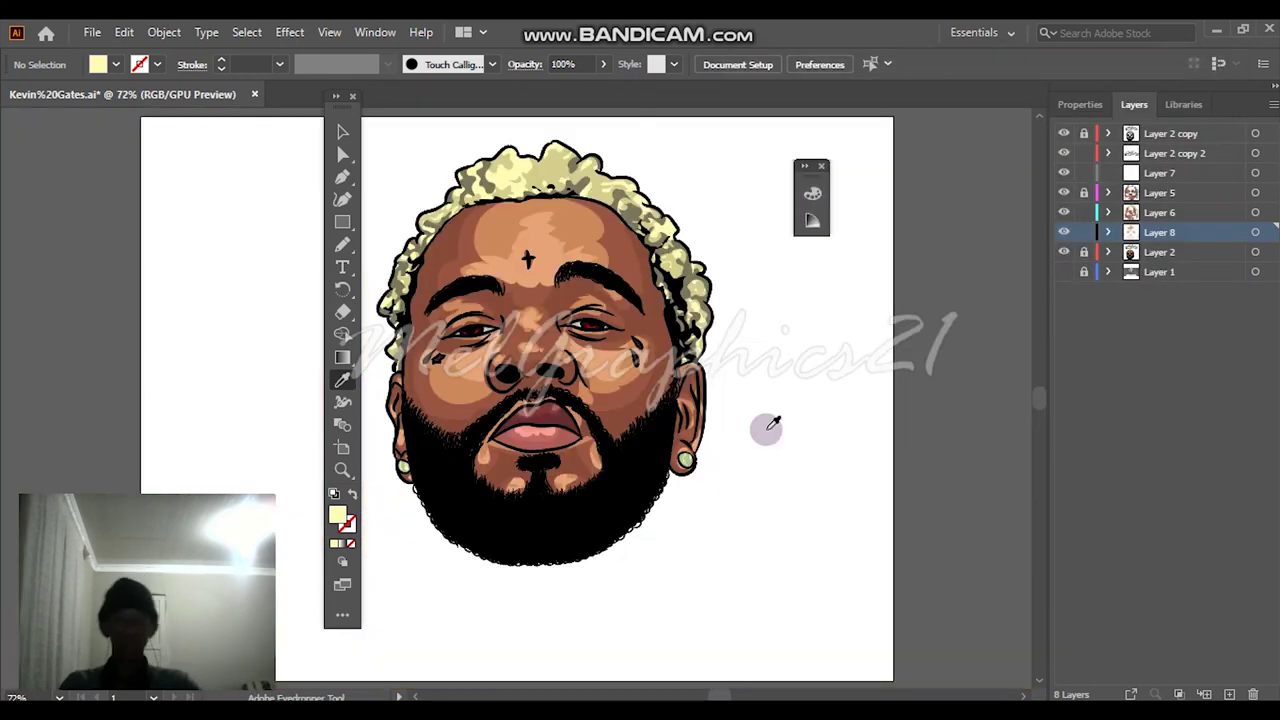
Show the photo, select all of Layer 8's artwork and start recolouring it by making its muted red brighter and more saturated.
click(1063, 272)
click(1255, 232)
key(ctrl+plus)
key(ctrl+plus)
key(ctrl+plus)
click(124, 32)
mouse_move(200, 360)
click(486, 365)
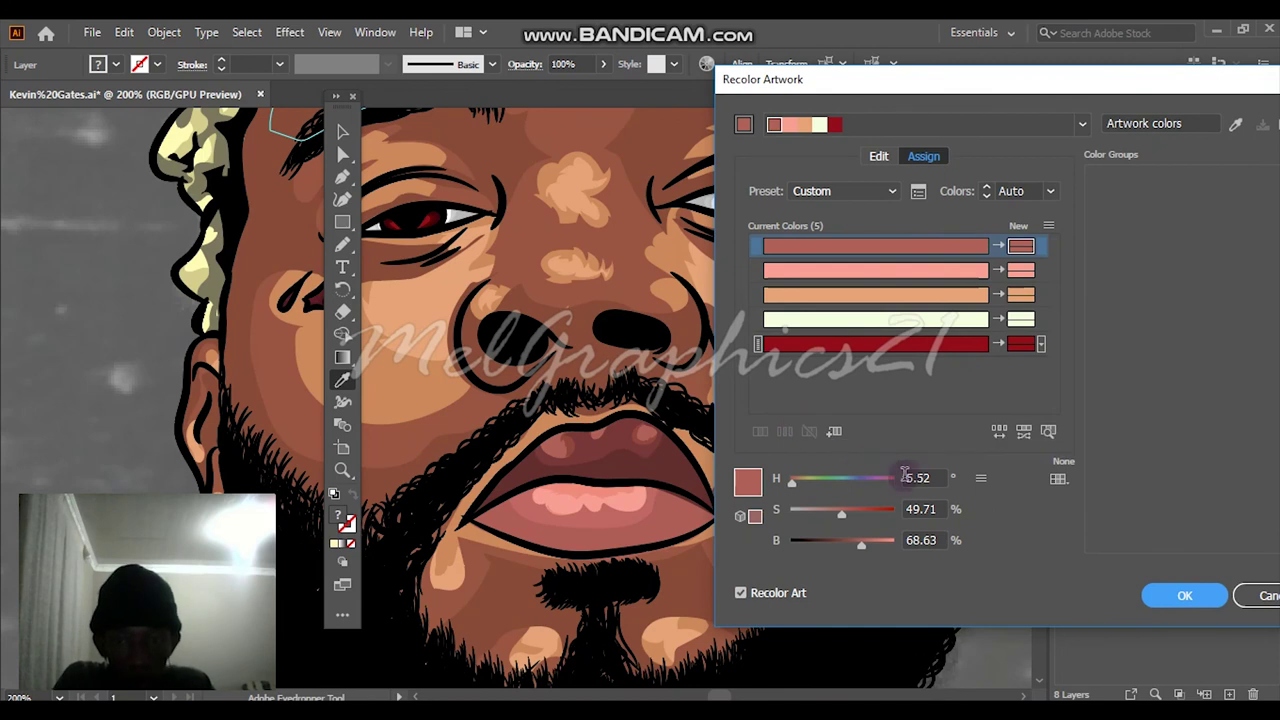
drag(861, 545, 840, 515)
Deepen the recoloured artwork's pink and set its tan to 49% saturation and 88% brightness.
click(858, 273)
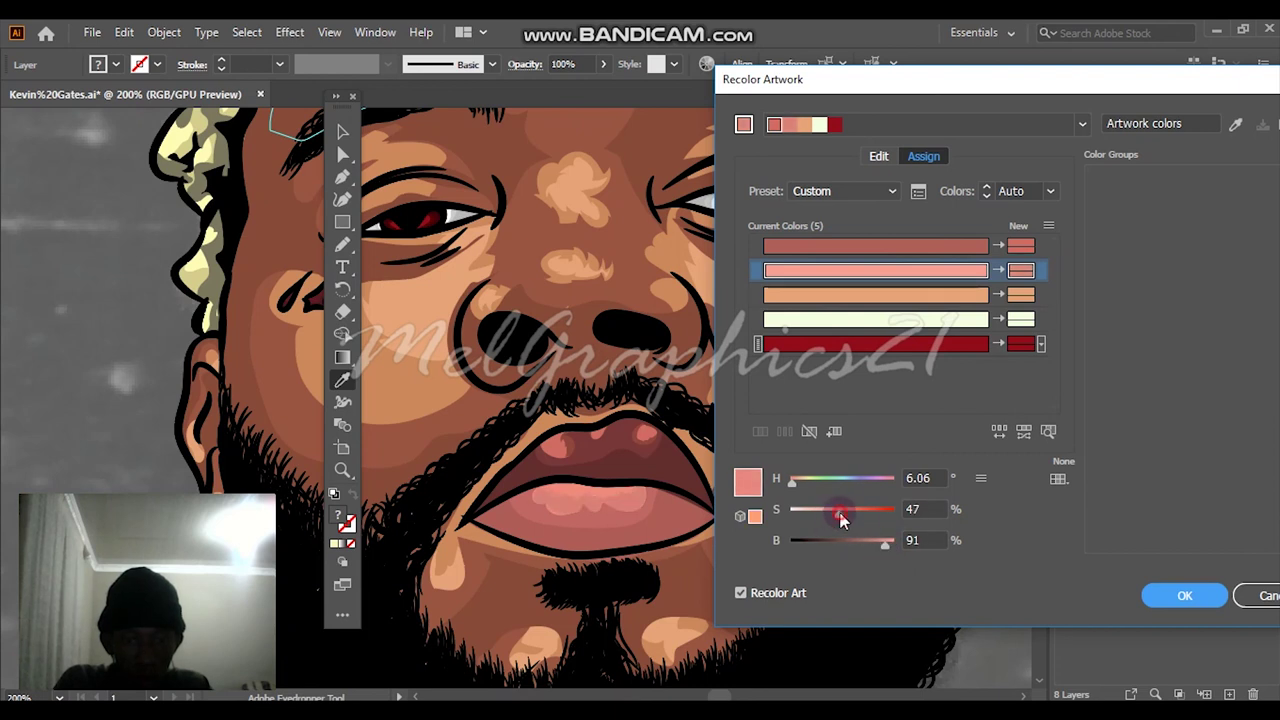
mouse_move(894, 551)
mouse_down()
mouse_move(876, 553)
mouse_move(848, 518)
mouse_move(883, 548)
mouse_up()
click(906, 298)
drag(842, 515, 844, 520)
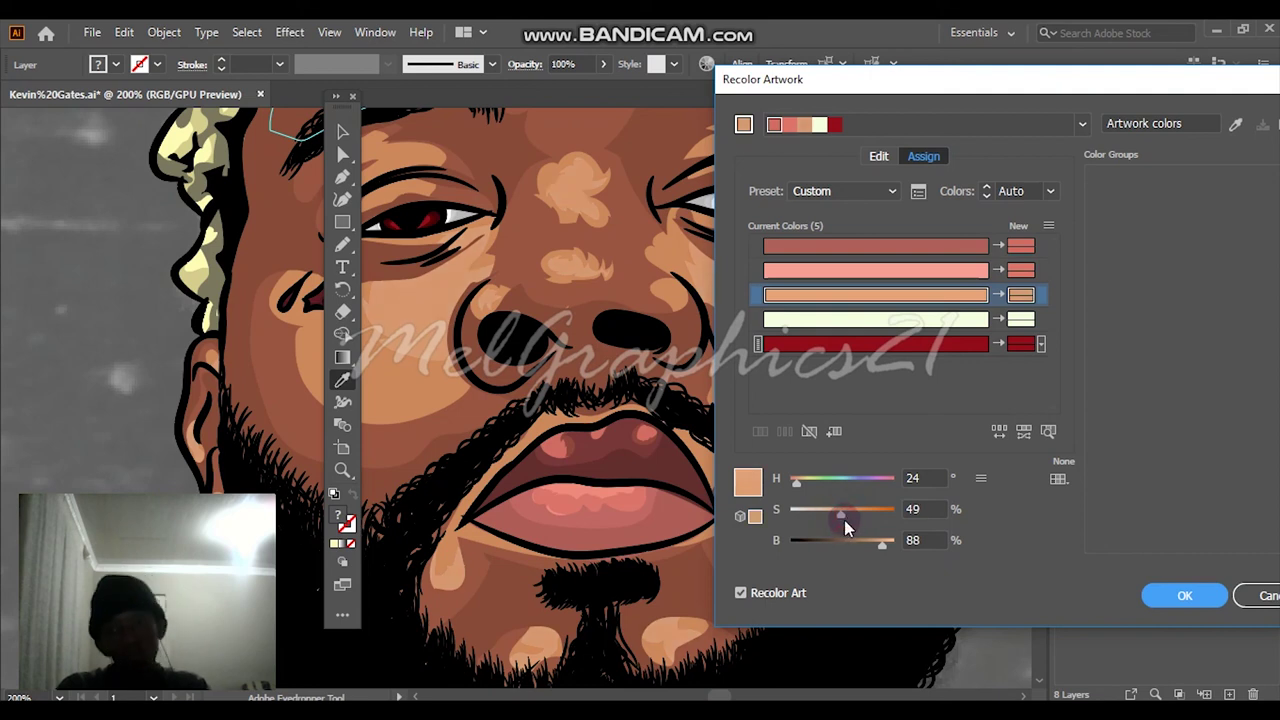
Darken the pale green slightly, brighten the dark red at 95% saturation, apply the recolouring and view the portrait without the photo.
click(873, 320)
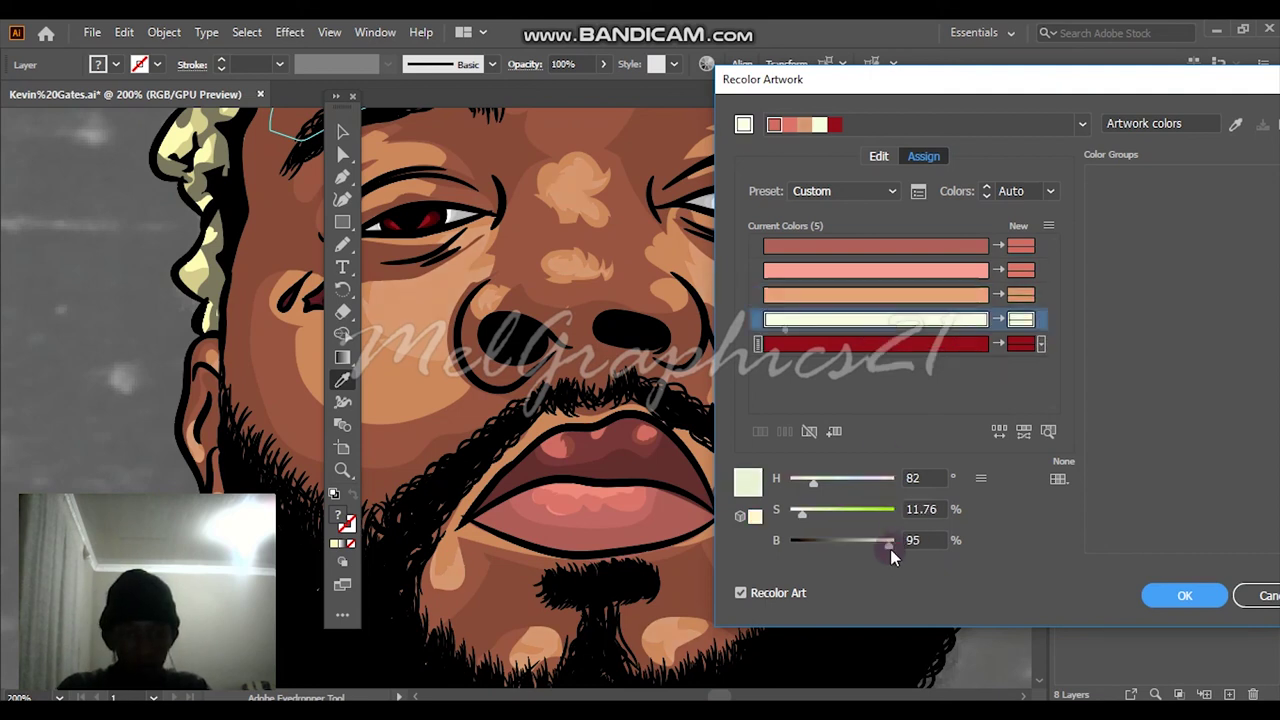
click(858, 345)
click(865, 548)
drag(886, 514, 889, 516)
drag(865, 547, 876, 549)
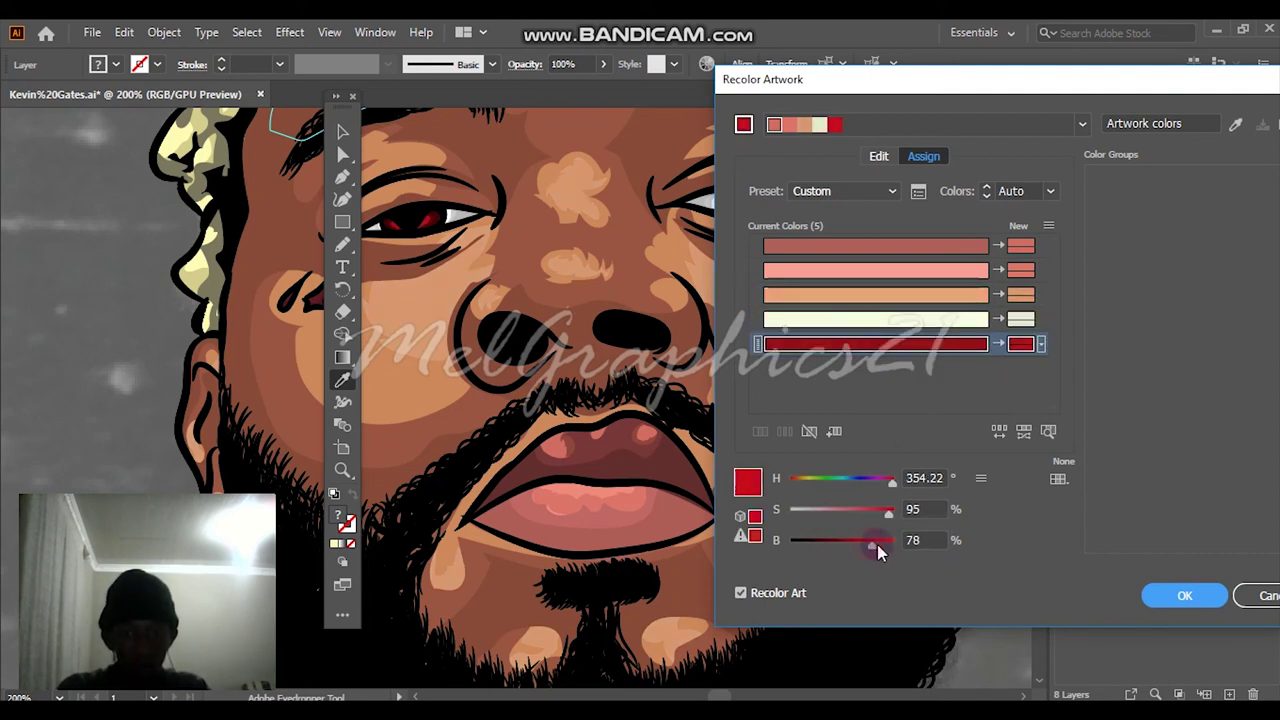
click(1152, 592)
key(v)
click(1026, 643)
key(ctrl+0)
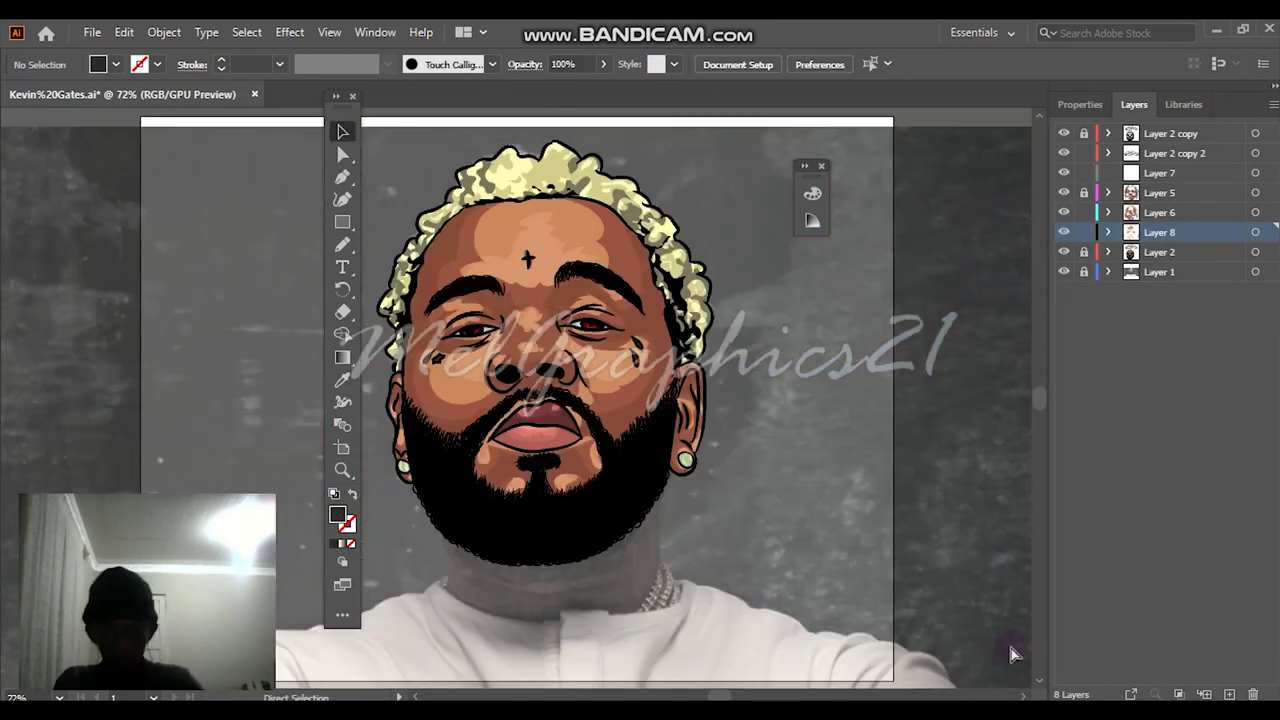
click(1064, 273)
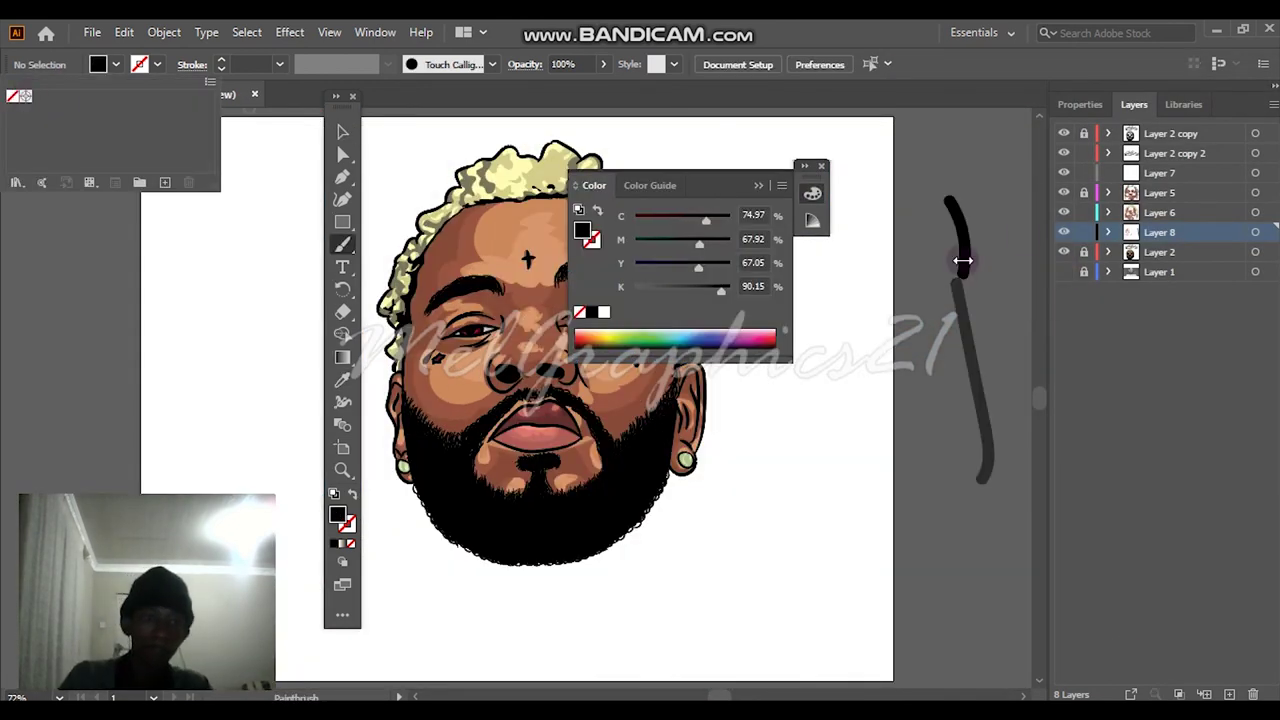
Add a new layer above all others and set the Paintbrush to no fill with the Registration swatch as stroke.
click(1218, 138)
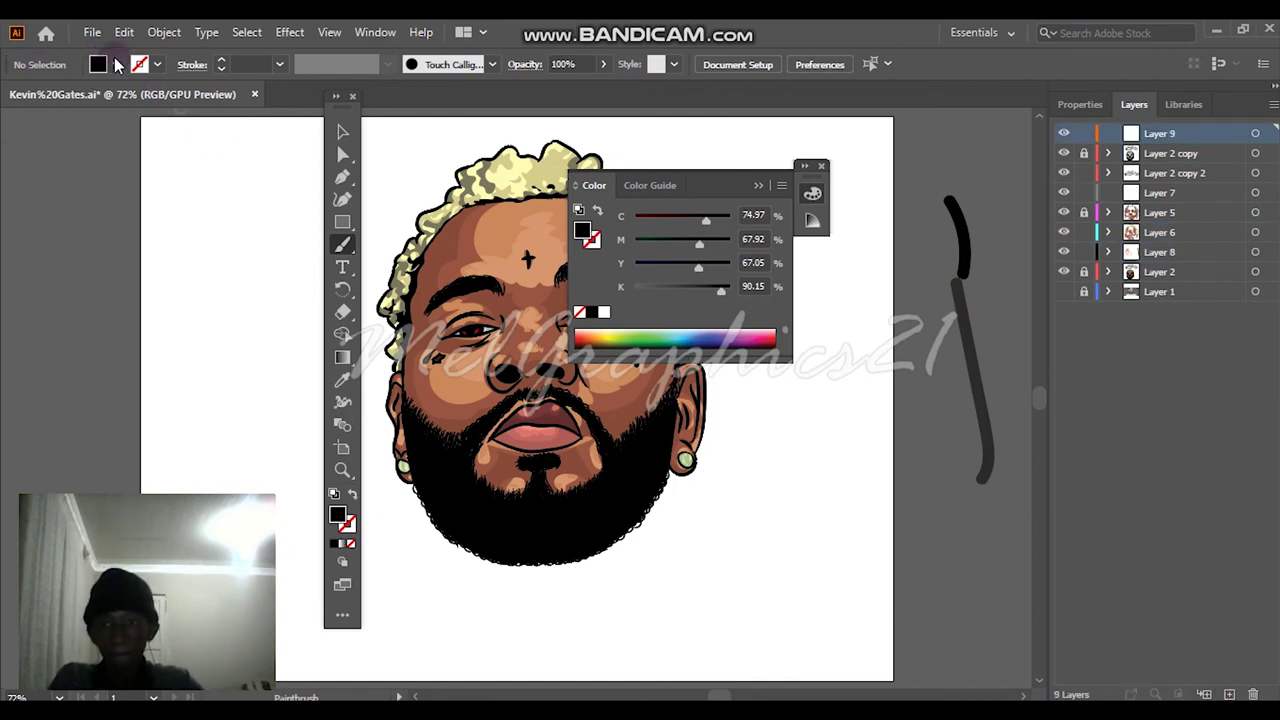
click(116, 64)
click(22, 97)
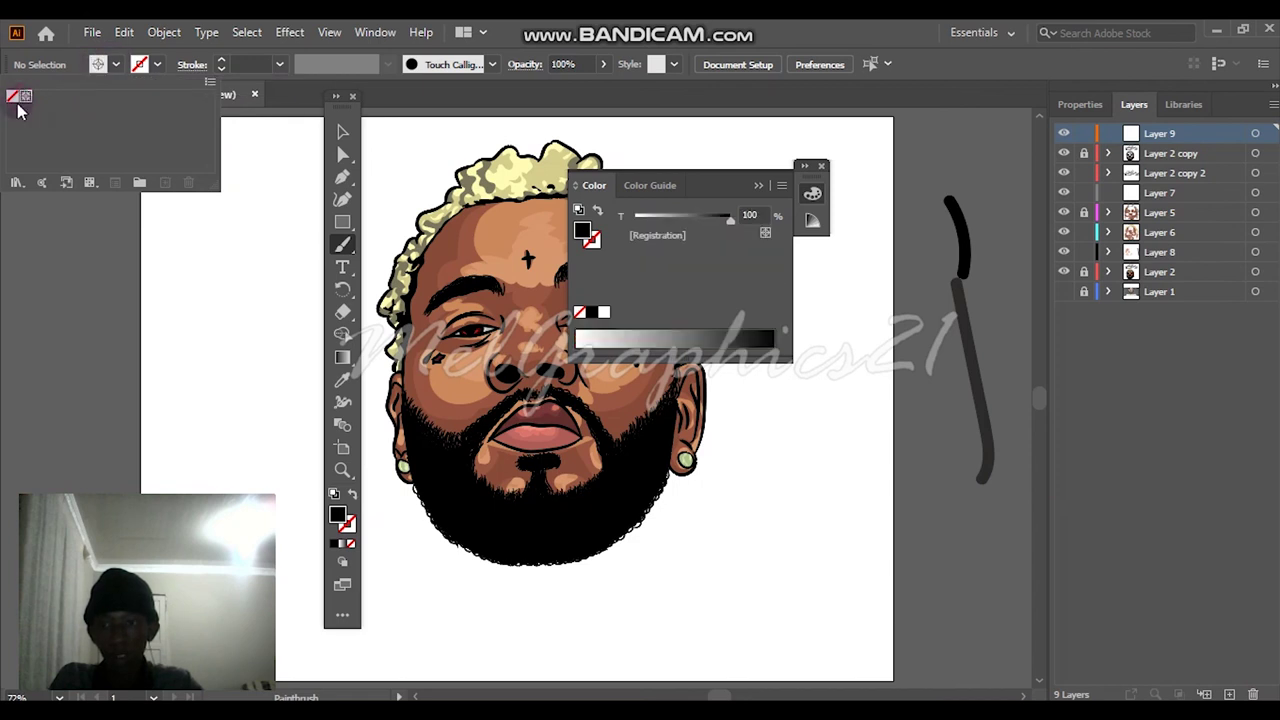
double_click(338, 515)
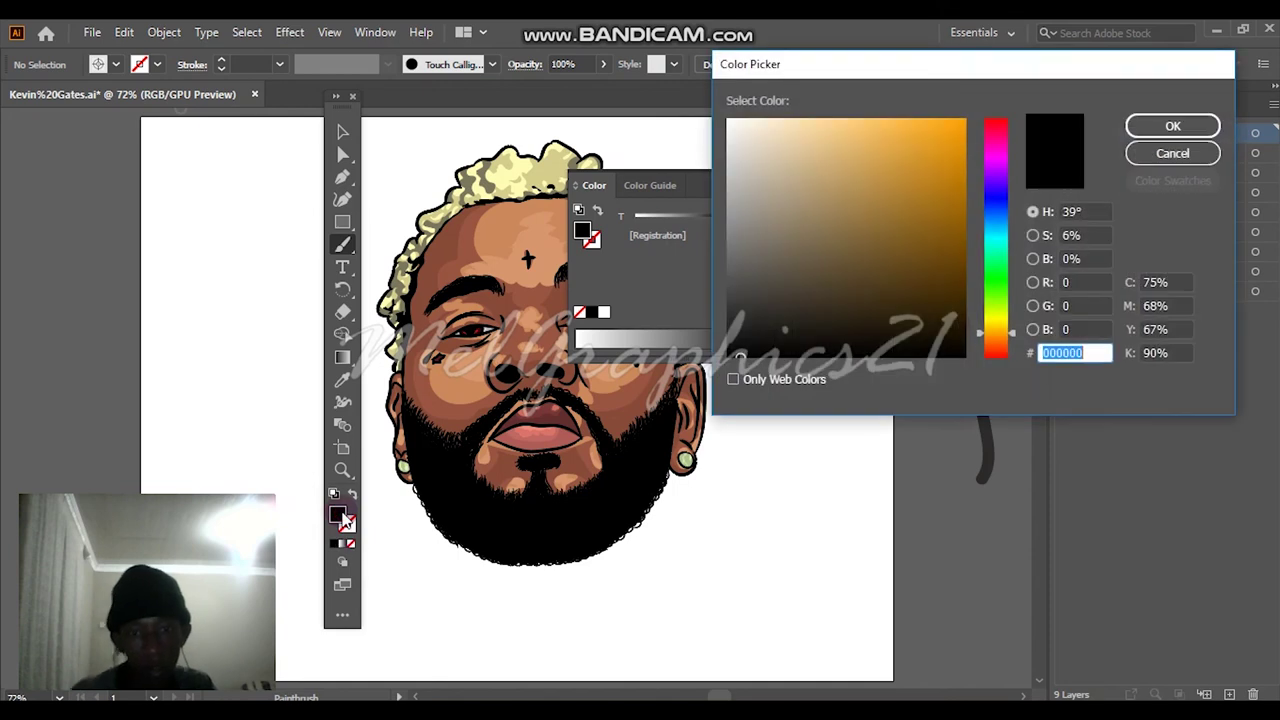
click(1152, 156)
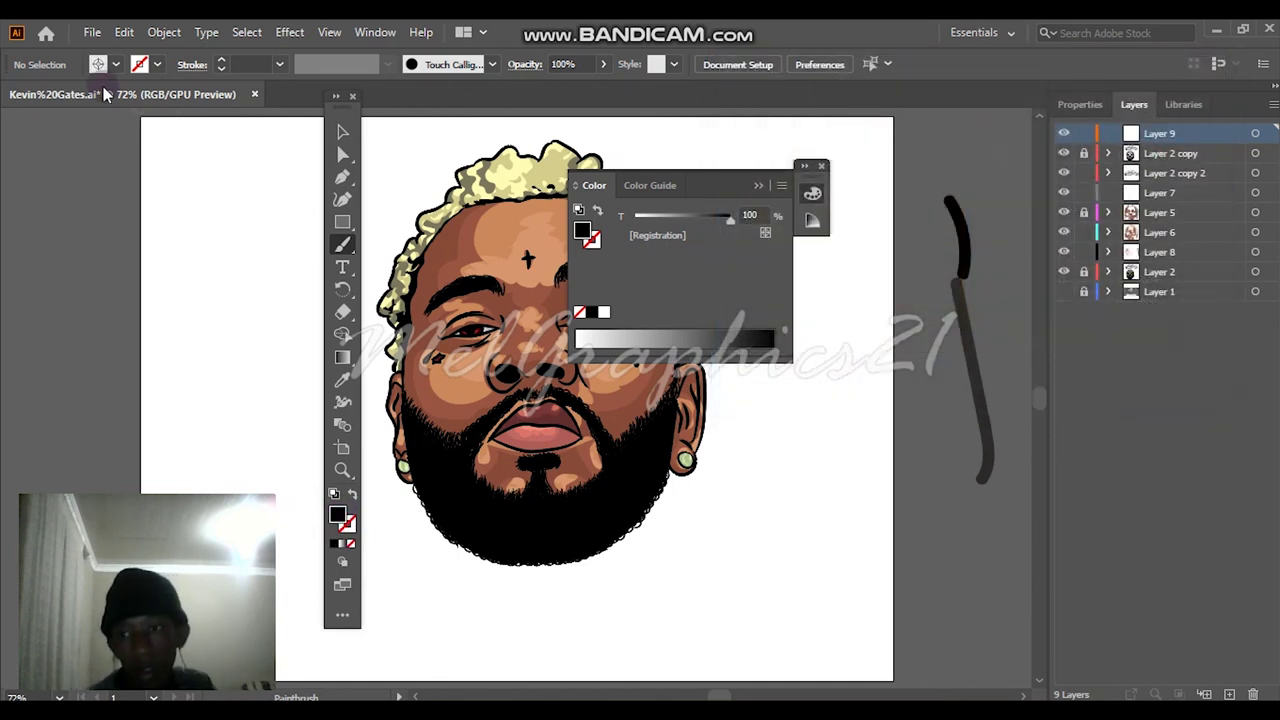
click(821, 166)
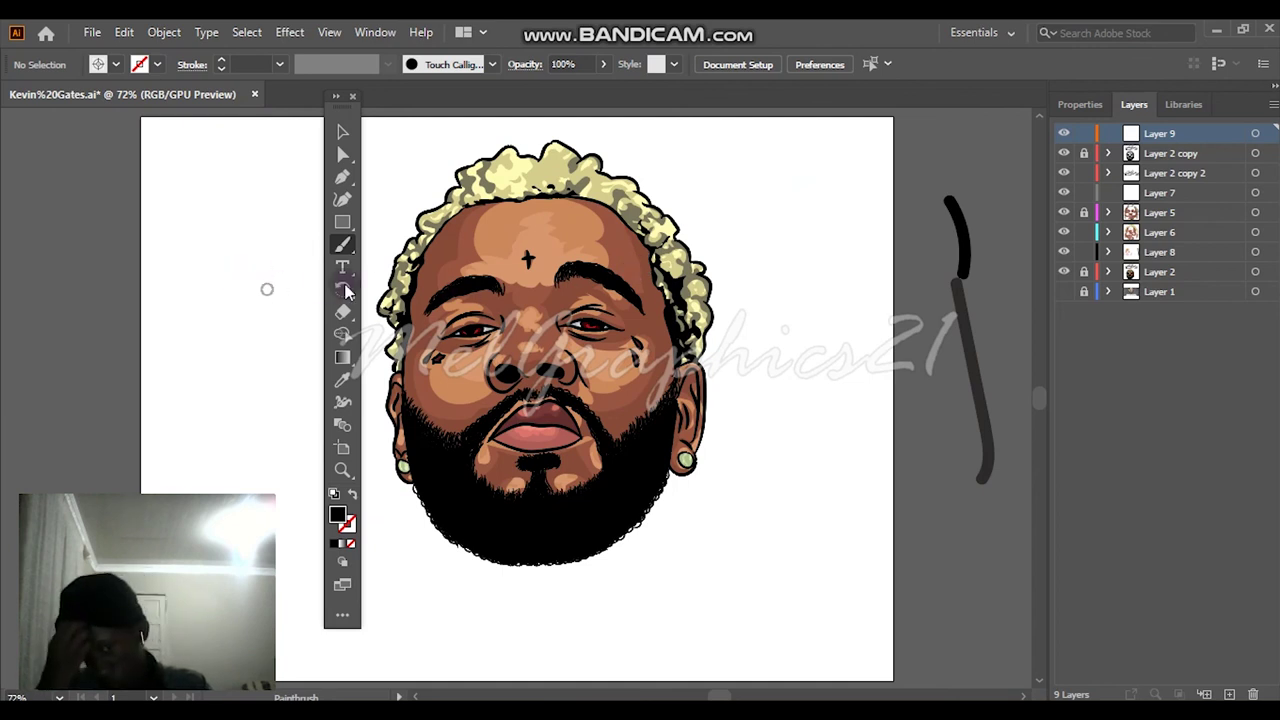
click(352, 493)
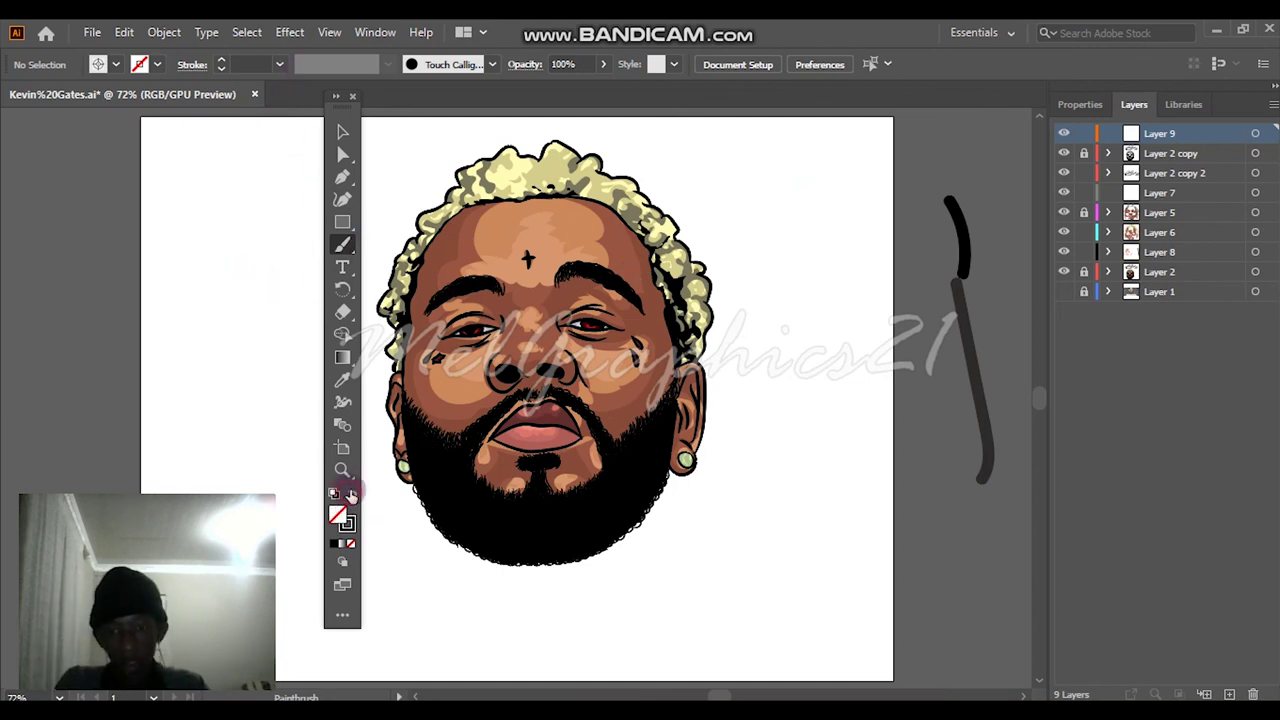
Set the Paintbrush stroke to 0.25 pt and white (FFFFFF) for the eye highlights.
click(280, 65)
click(302, 100)
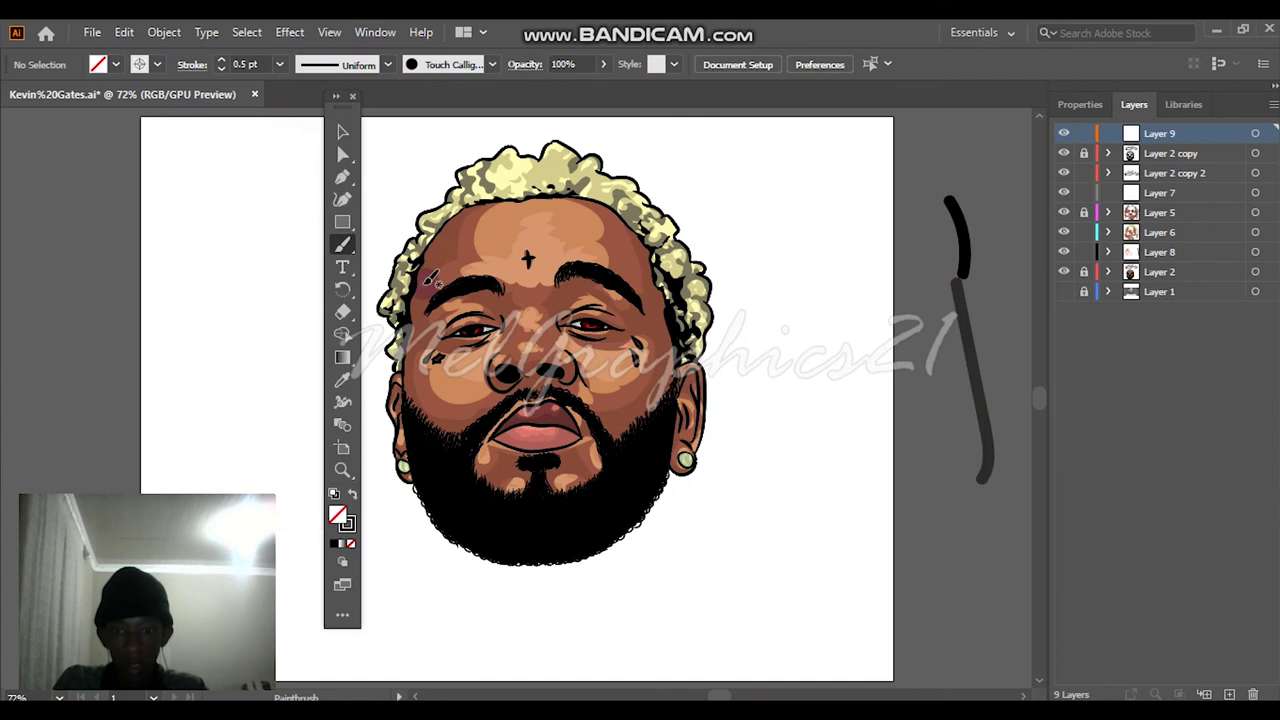
scroll(478, 343, up, 3)
scroll(478, 343, up, 3)
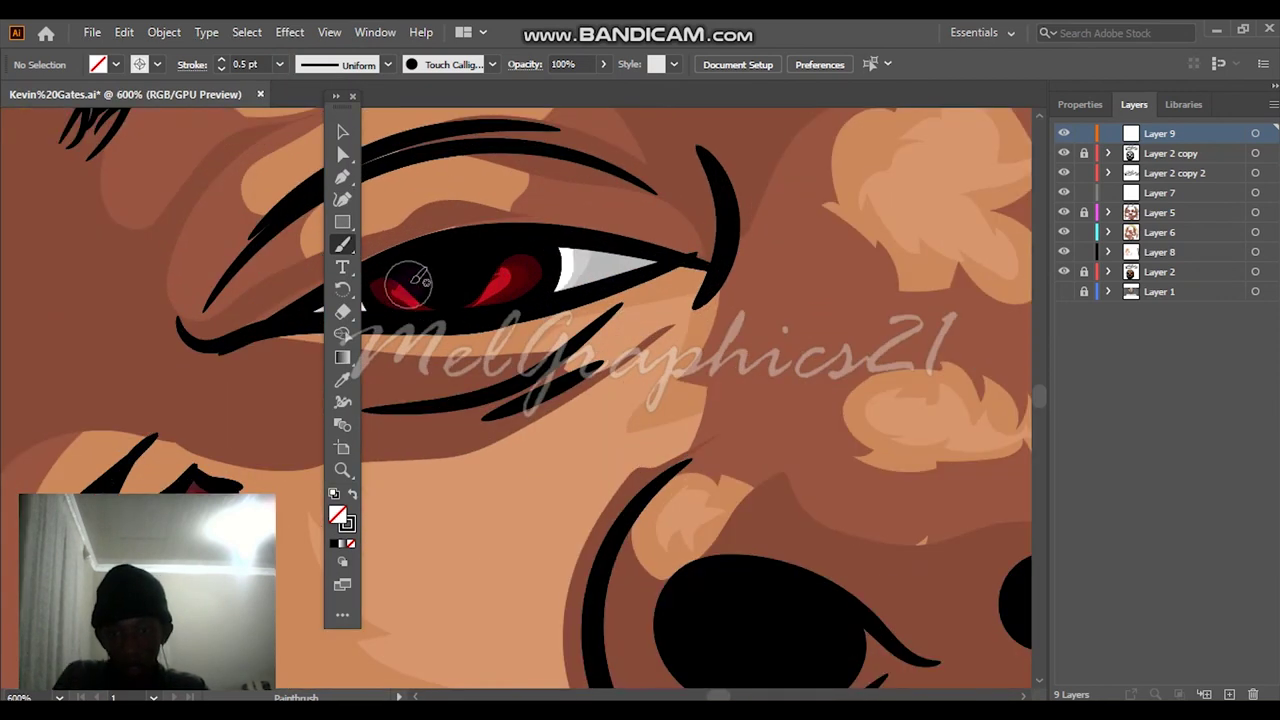
scroll(400, 270, up, 1)
click(279, 66)
click(302, 88)
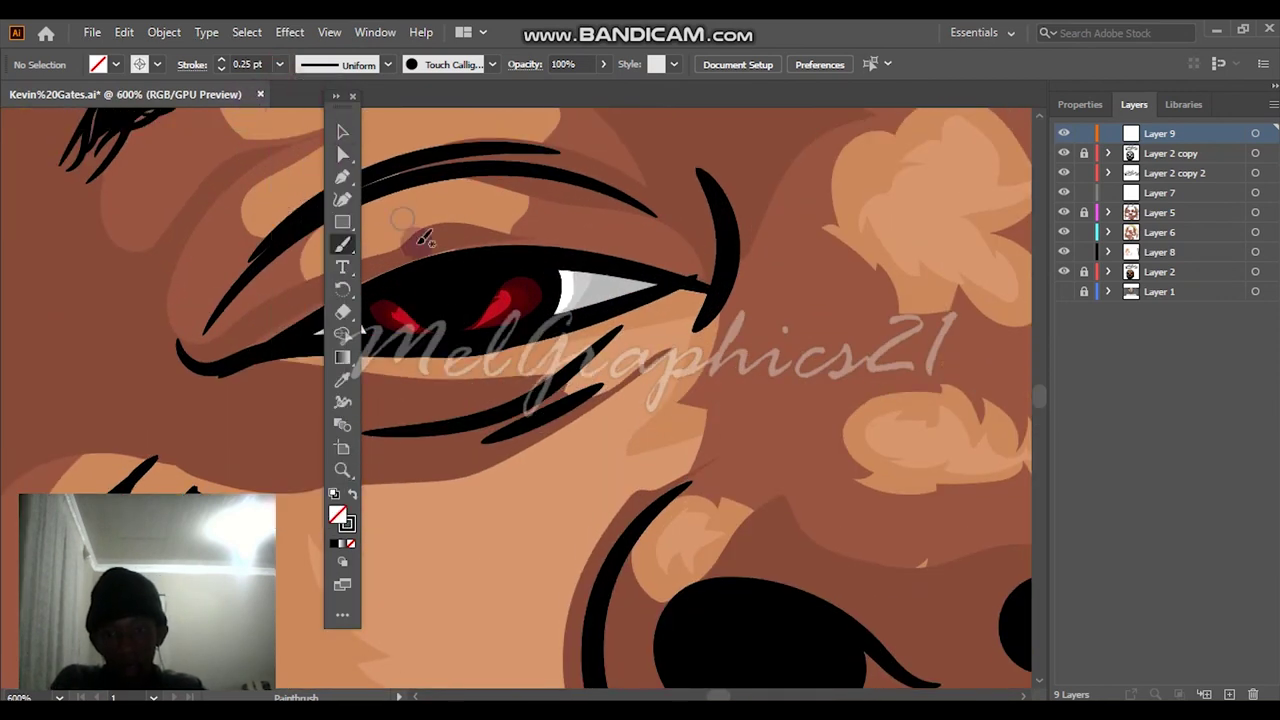
double_click(346, 523)
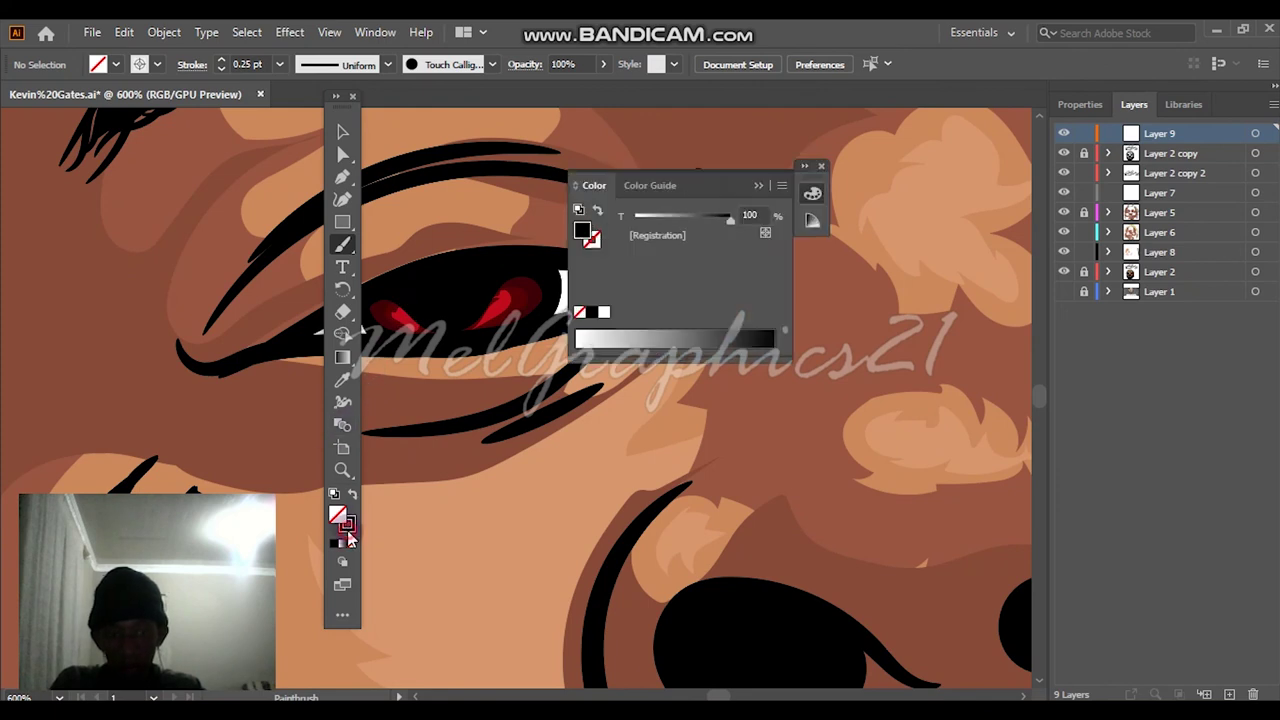
drag(728, 135, 727, 119)
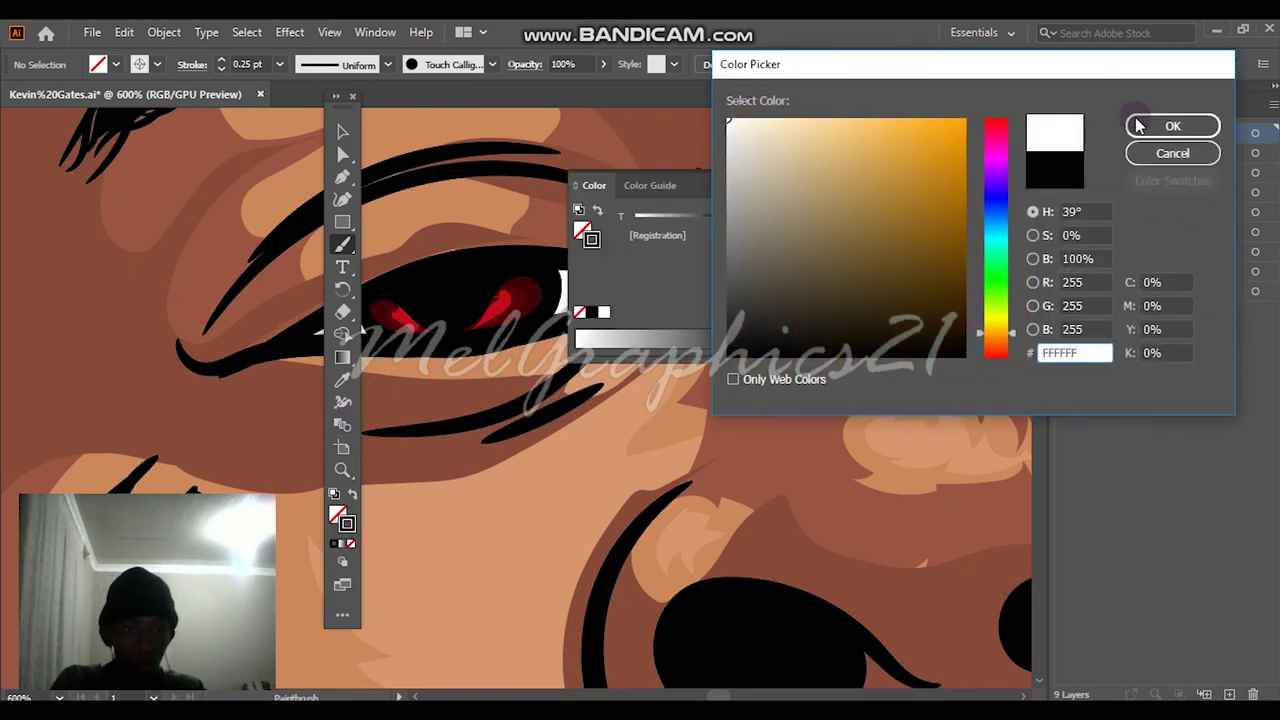
click(1150, 126)
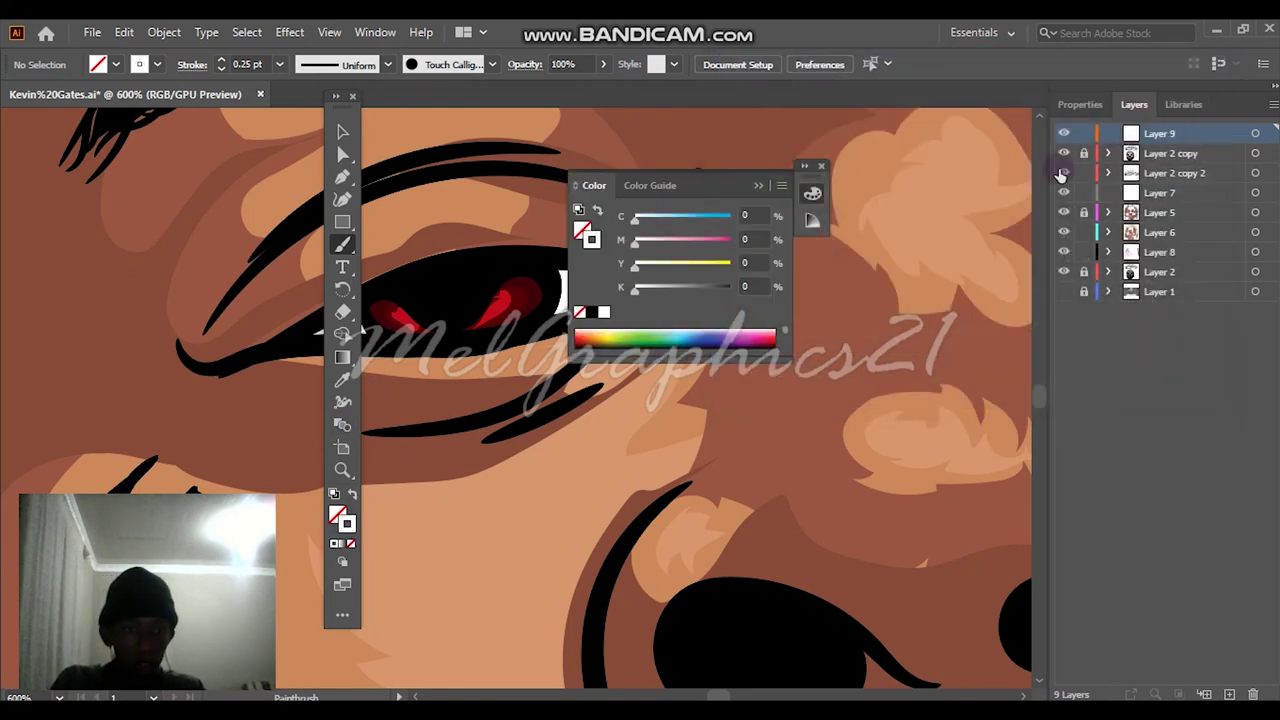
Paint two small white catchlights over the red iris of the portrait's left-hand eye and view the whole portrait.
click(398, 305)
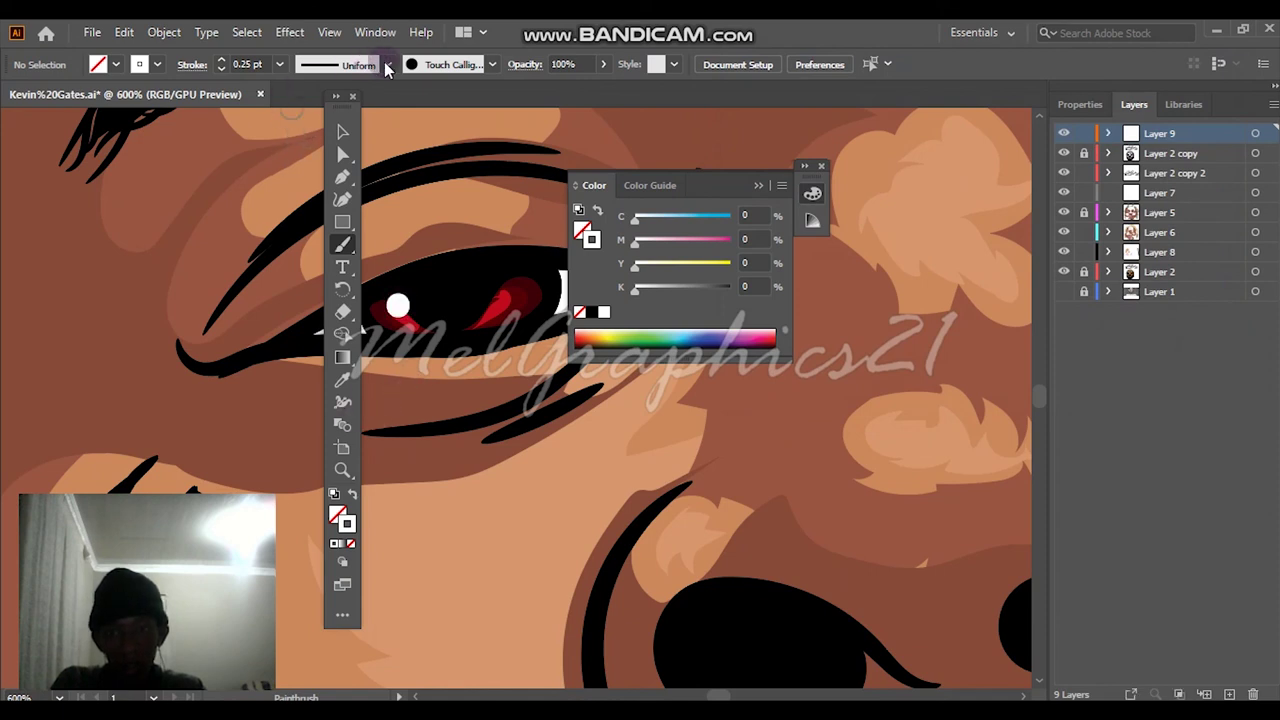
mouse_move(479, 323)
mouse_down()
mouse_move(523, 303)
mouse_move(490, 307)
mouse_up()
key(ctrl+z)
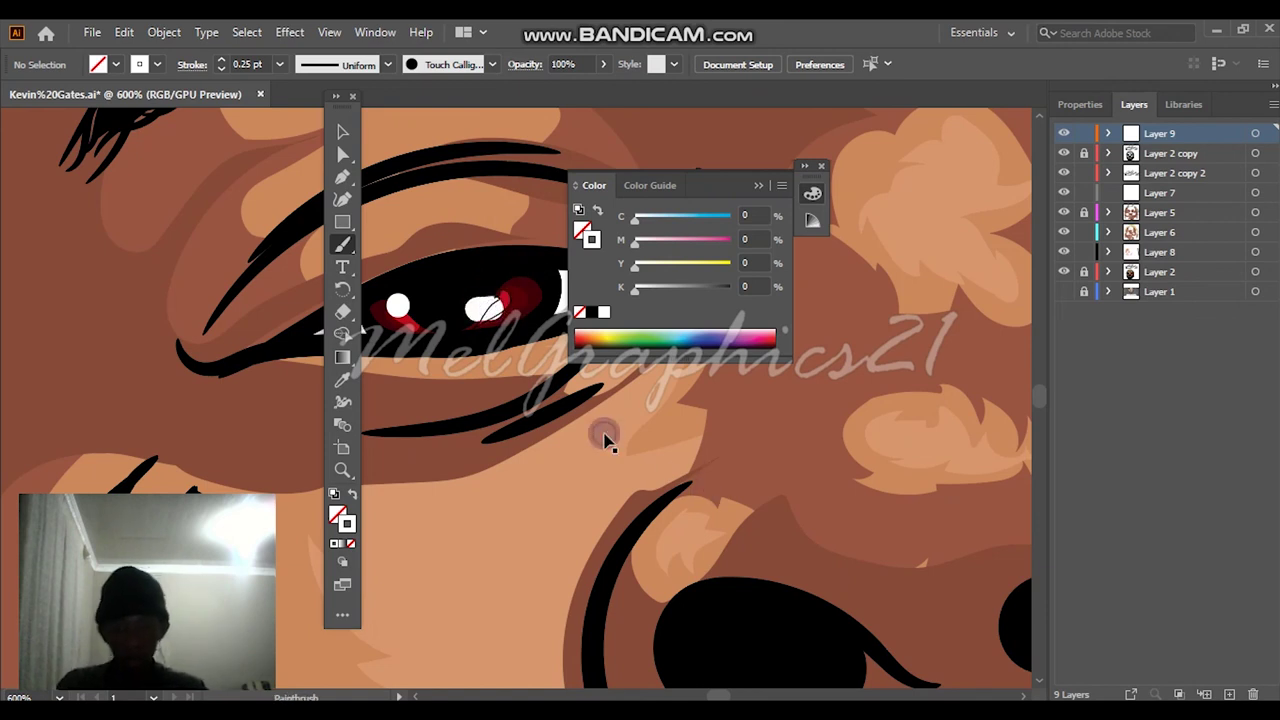
key(ctrl+0)
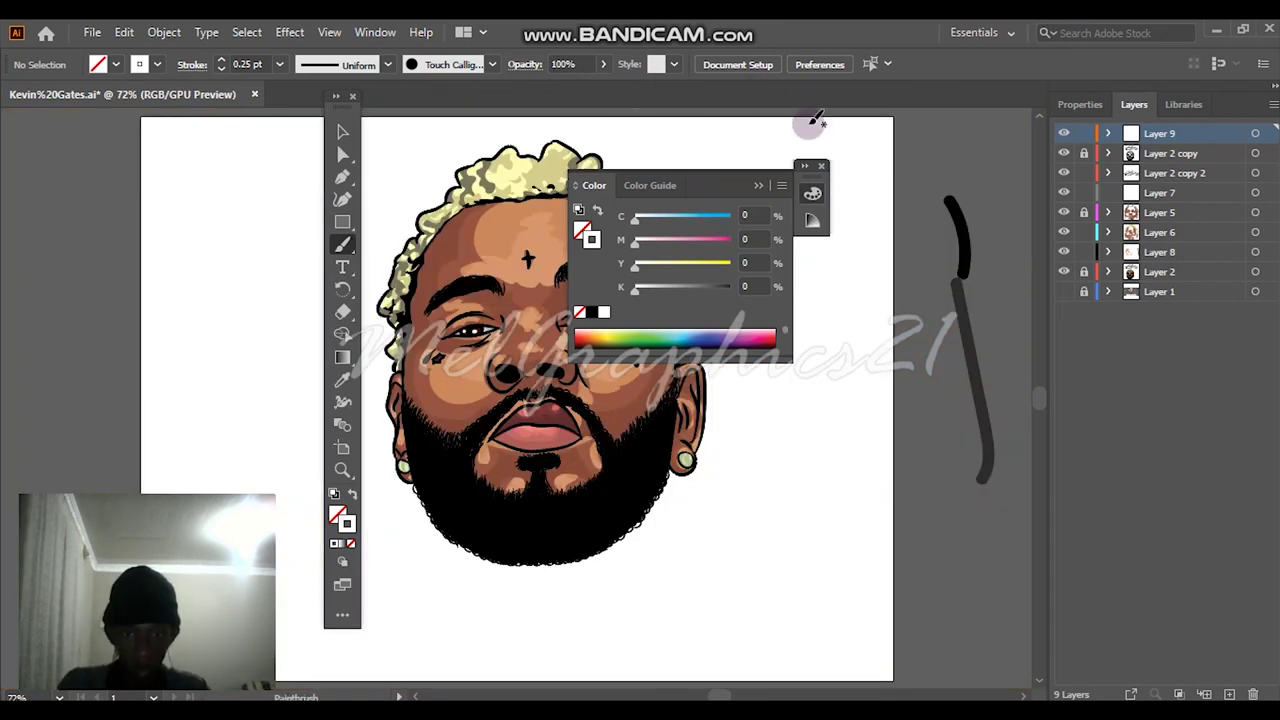
click(758, 186)
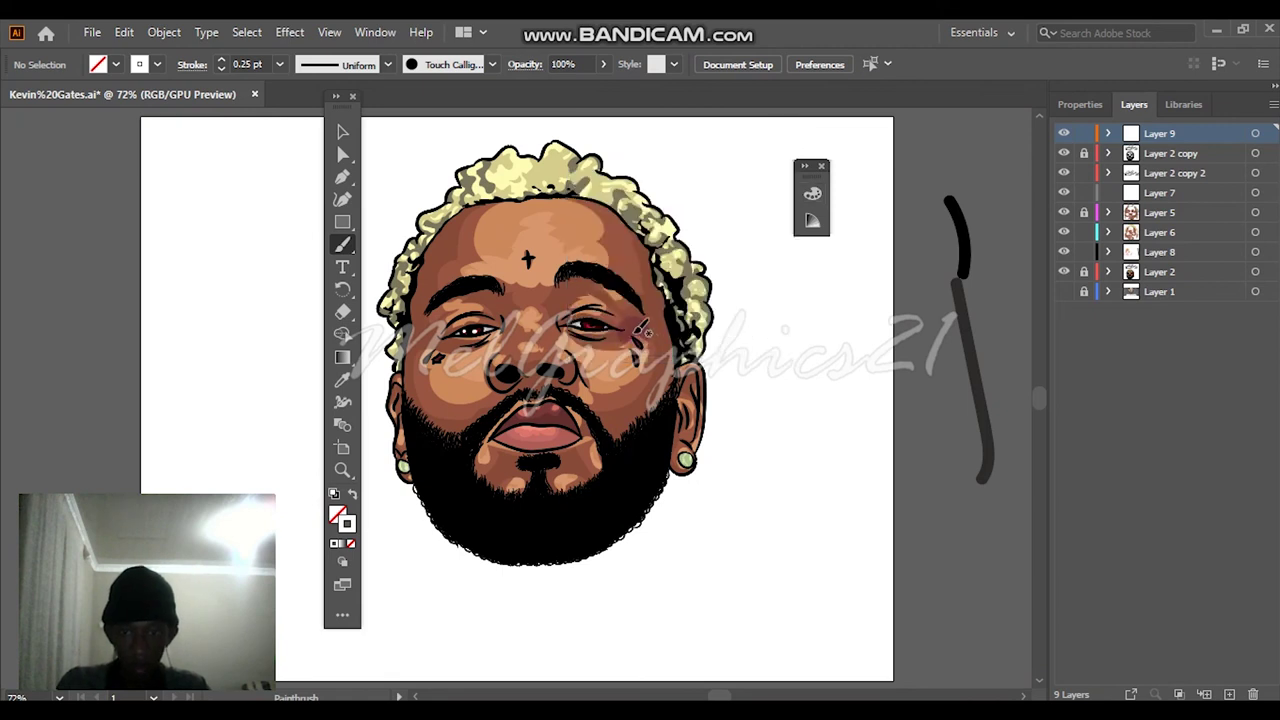
Paint two matching white catchlights on the portrait's right-hand eye and view the whole portrait.
scroll(632, 330, up, 4)
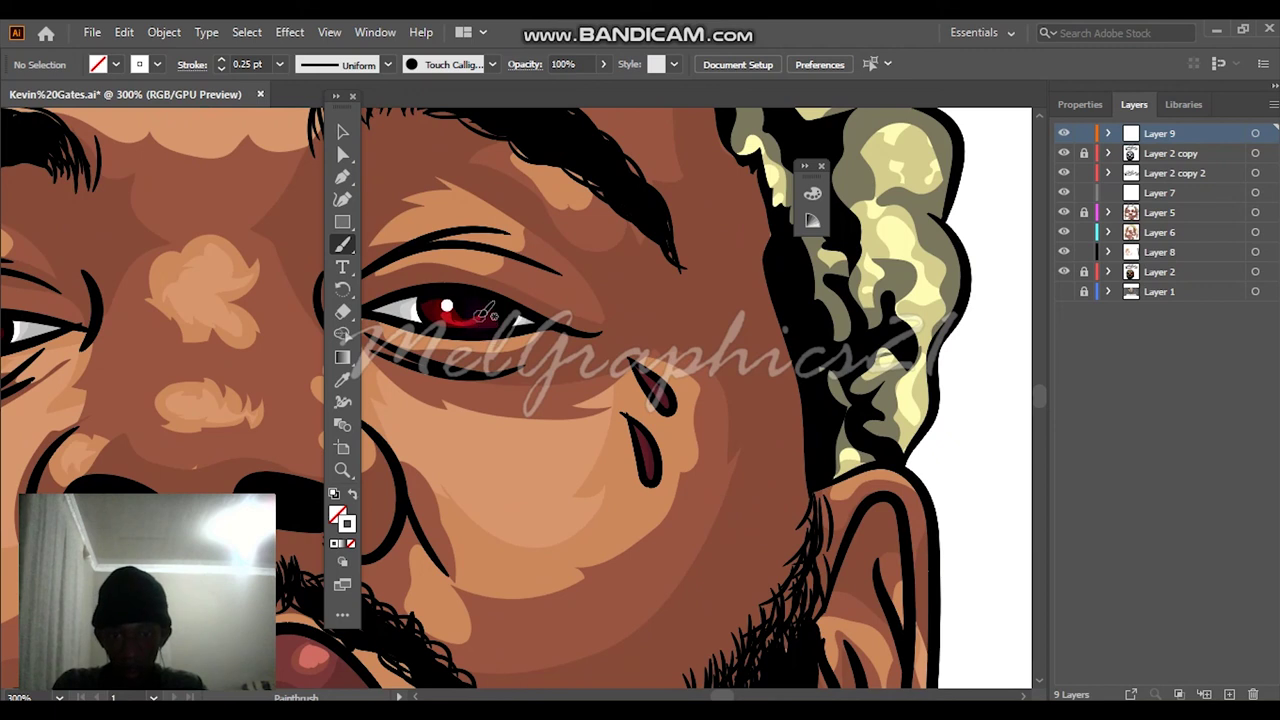
key(v)
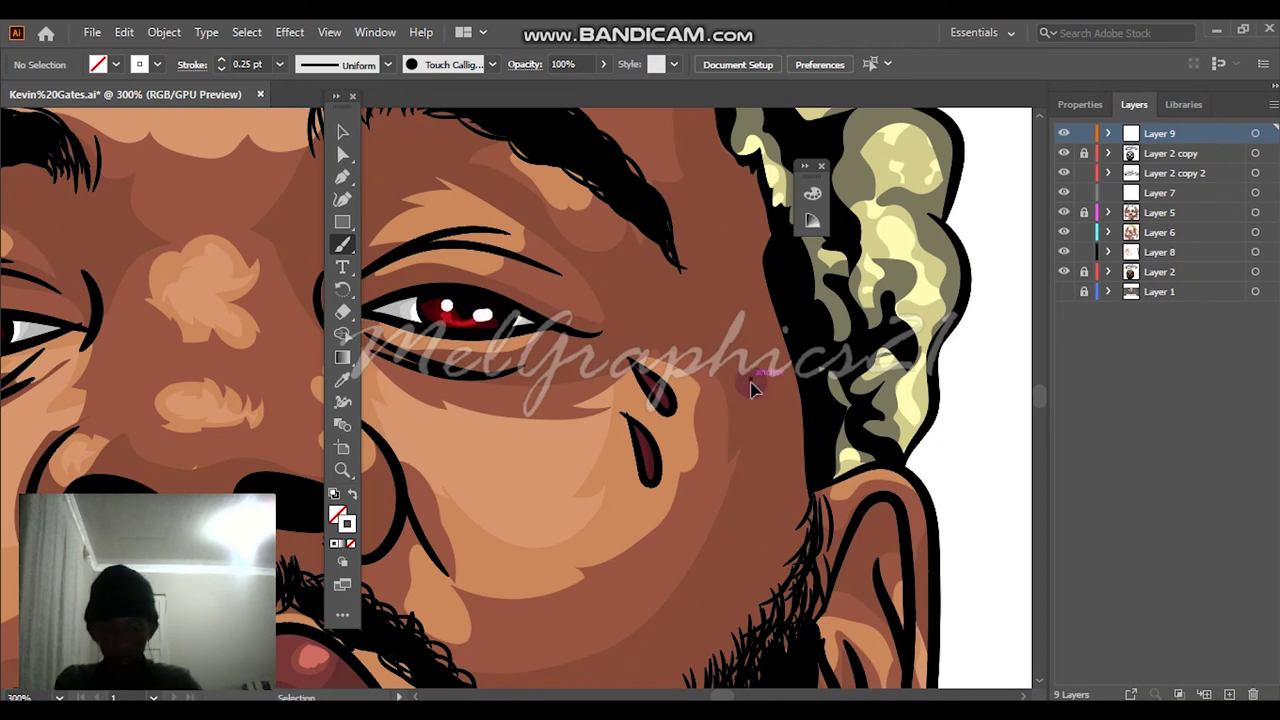
key(ctrl+0)
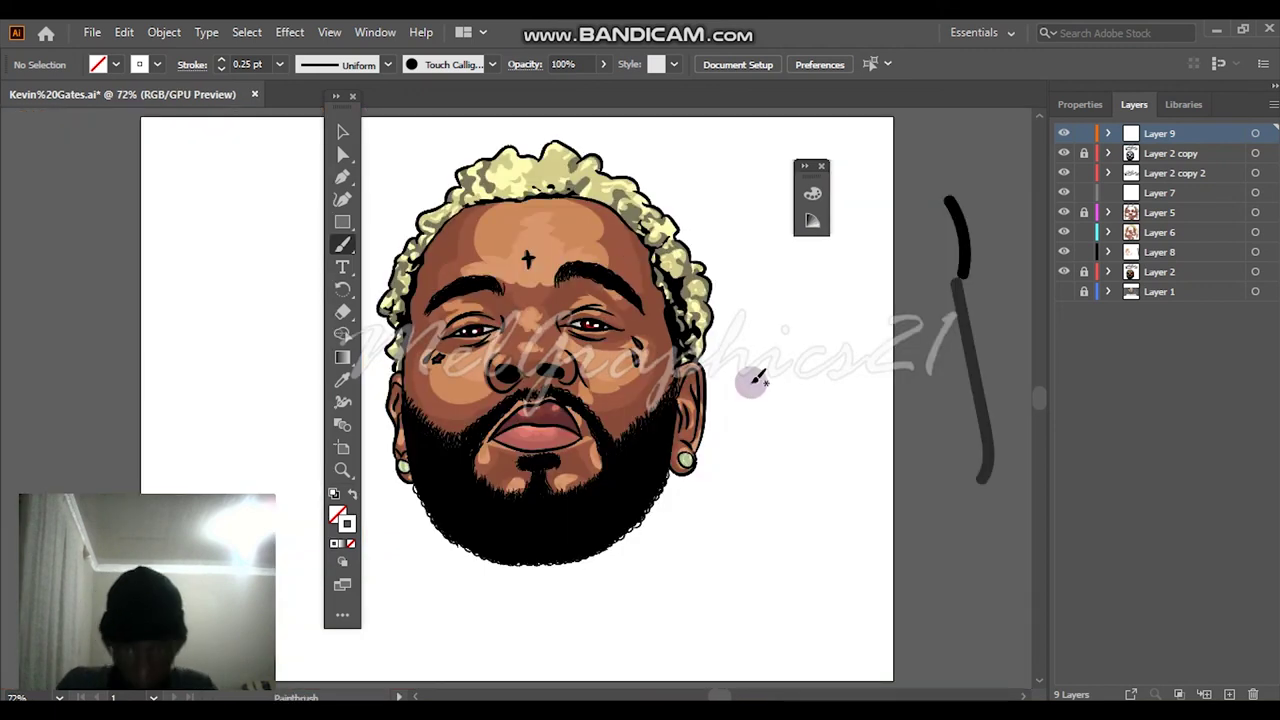